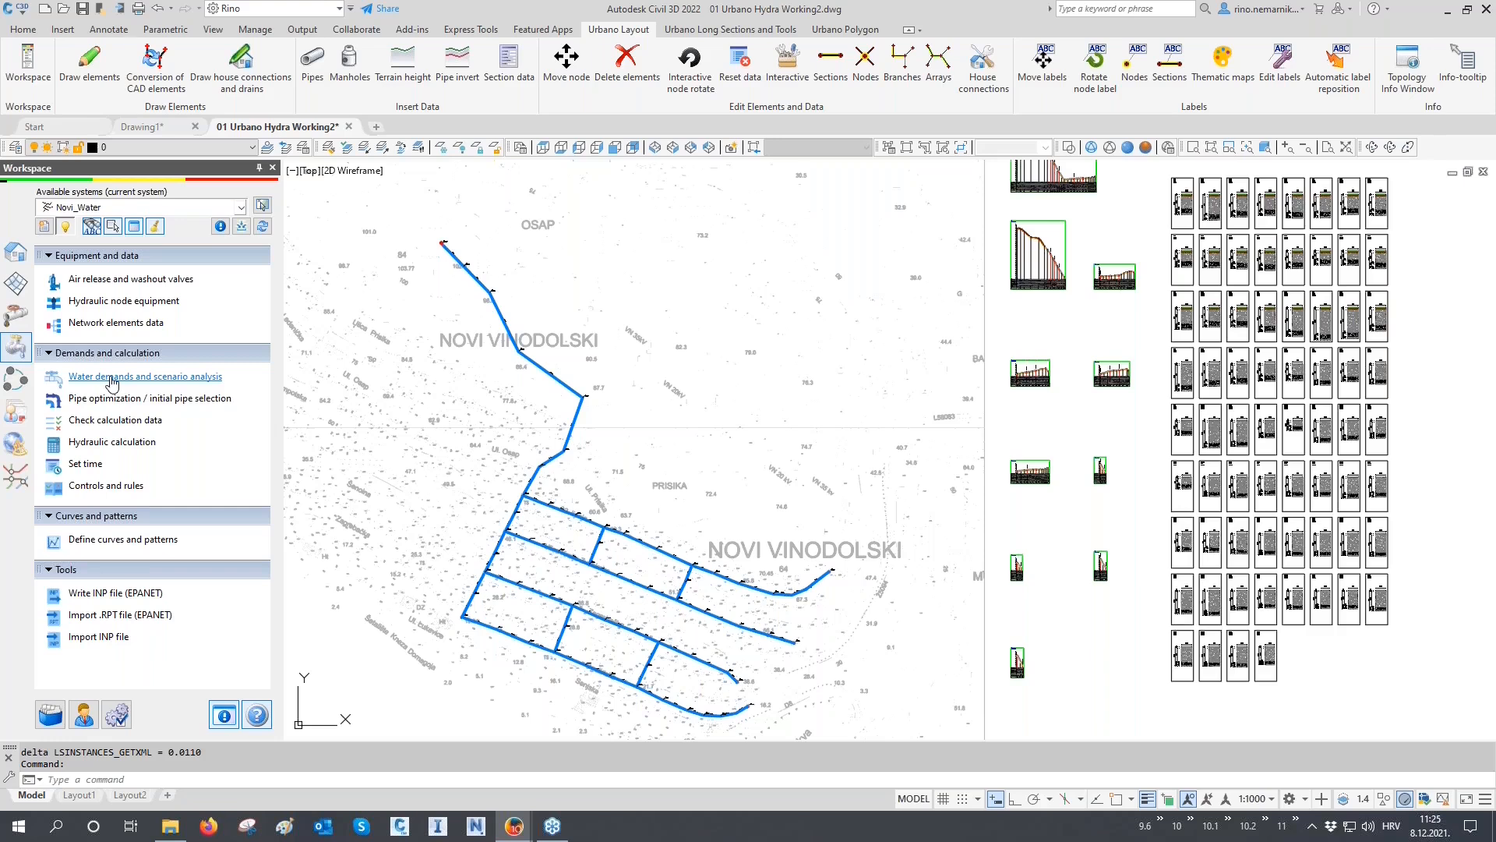
Open Water demands and scenario analysis for the Novi_Water system and move its dialog clear of the pipe network
{"action": "left_click", "coordinate": [112, 378]}
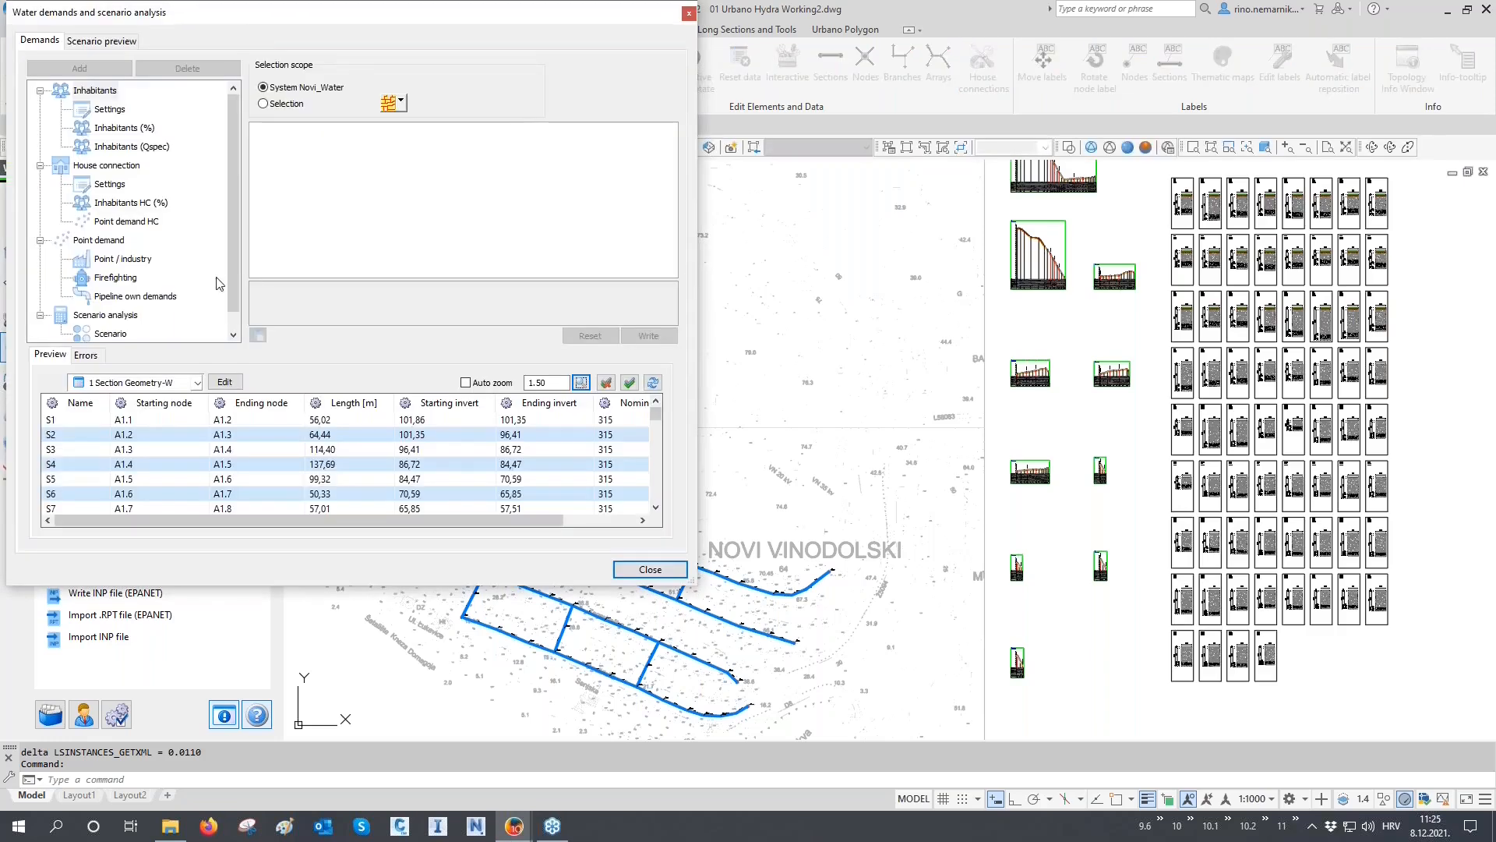
{"action": "left_click_drag", "start_coordinate": [252, 25], "coordinate": [1050, 180]}
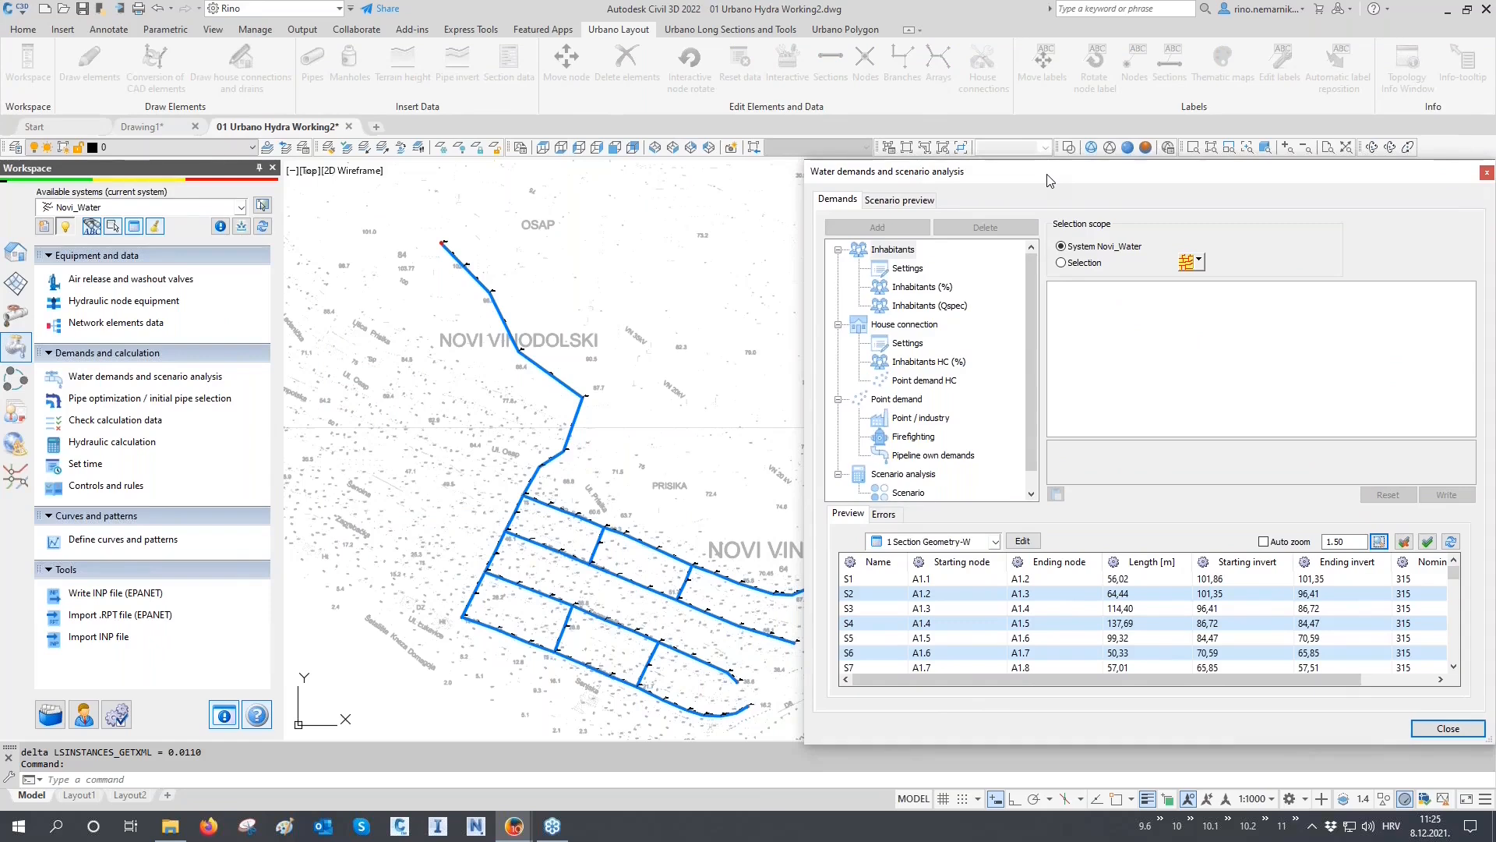
{"action": "left_click_drag", "start_coordinate": [1046, 172], "coordinate": [1046, 170]}
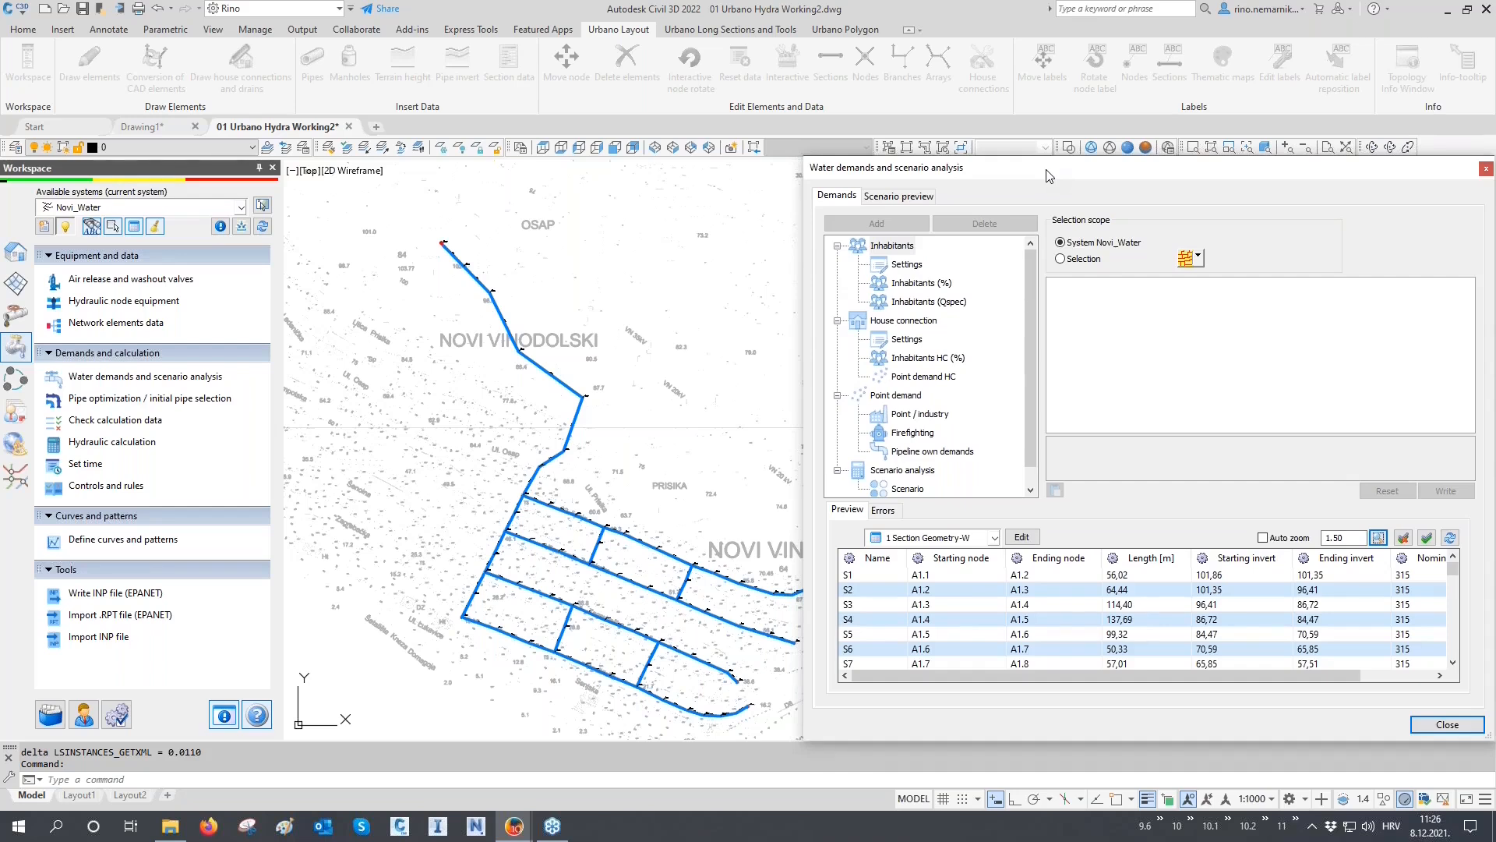
Add an Inhabitants (%) demand and name it People
{"action": "left_click", "coordinate": [913, 283]}
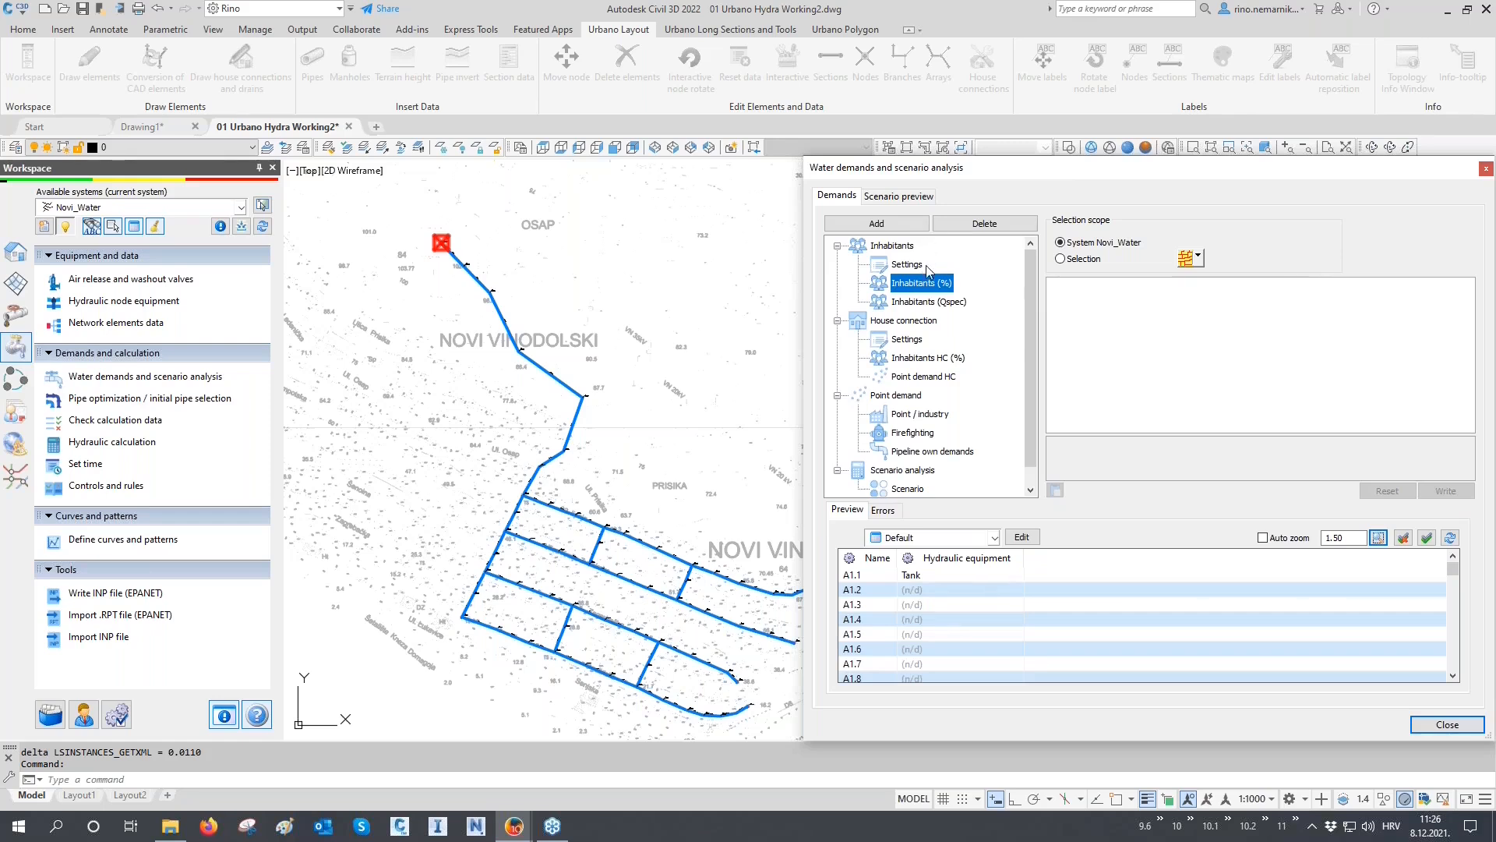
{"action": "scroll", "coordinate": [928, 476], "scroll_direction": "down", "scroll_amount": 1}
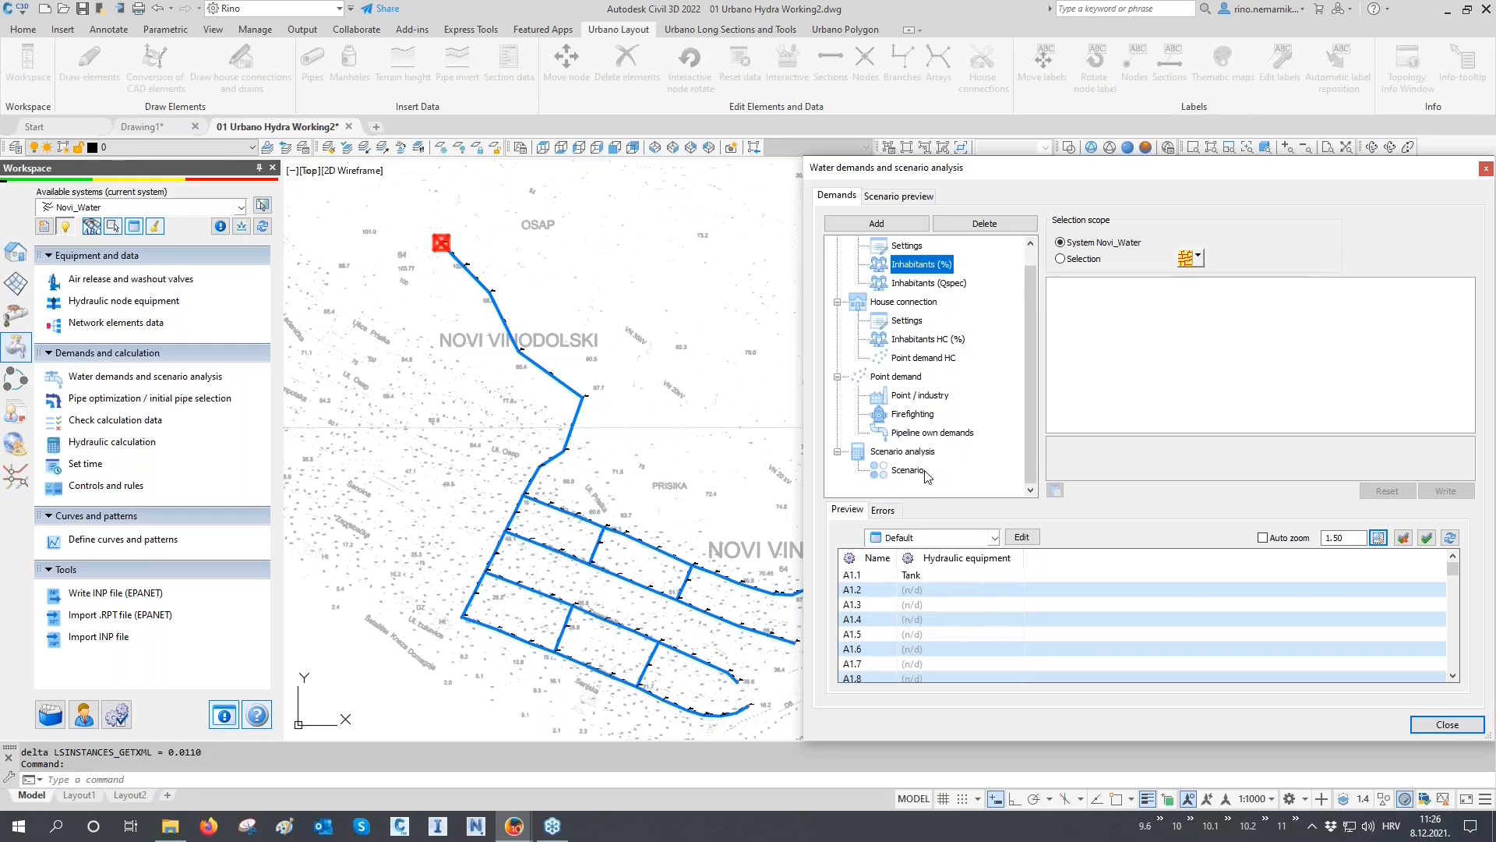
{"action": "scroll", "coordinate": [927, 476], "scroll_direction": "up", "scroll_amount": 1}
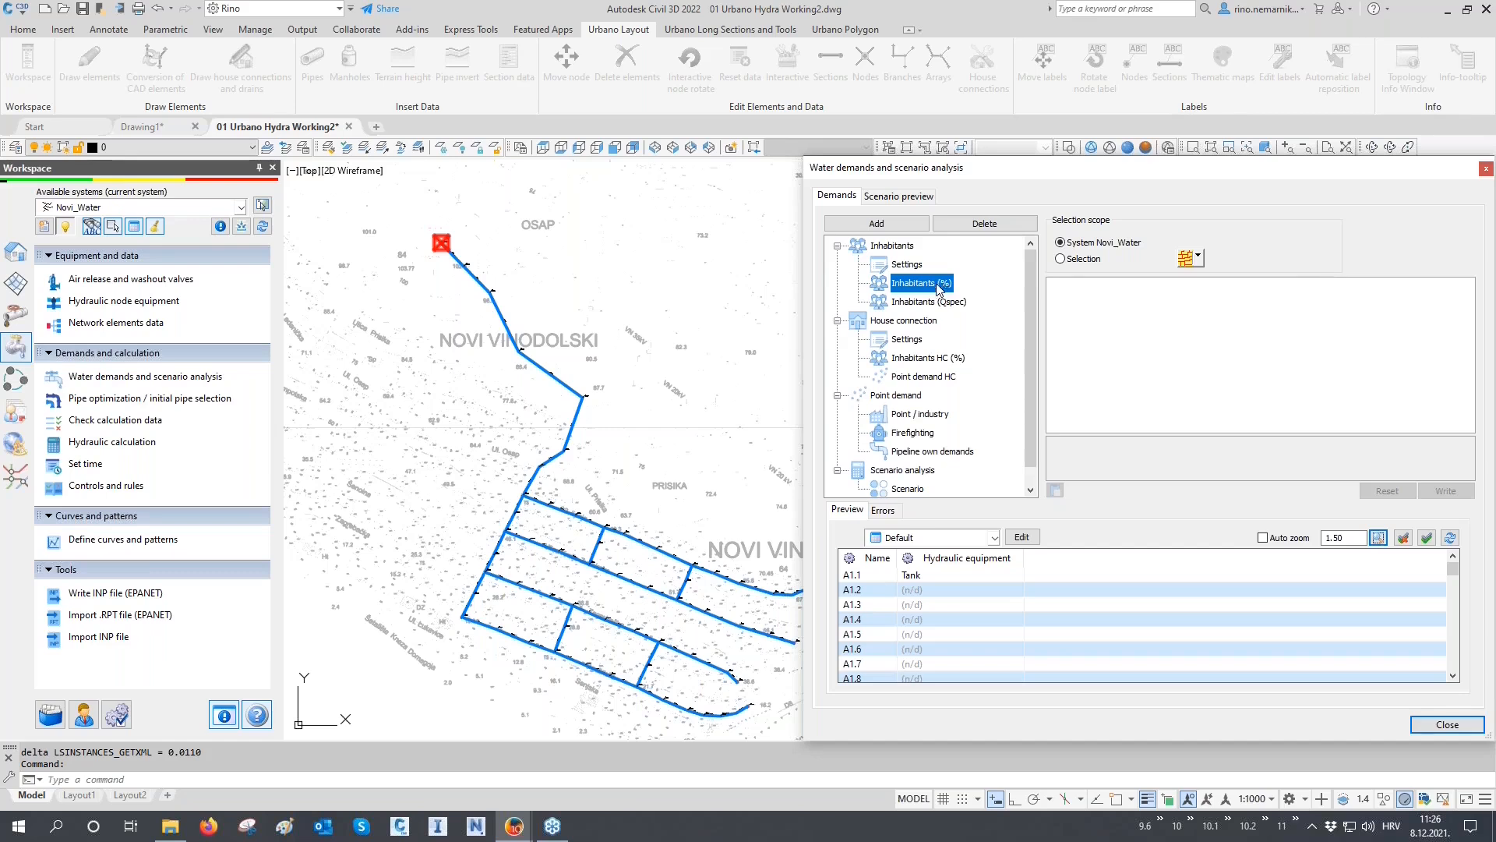
{"action": "left_click", "coordinate": [908, 226]}
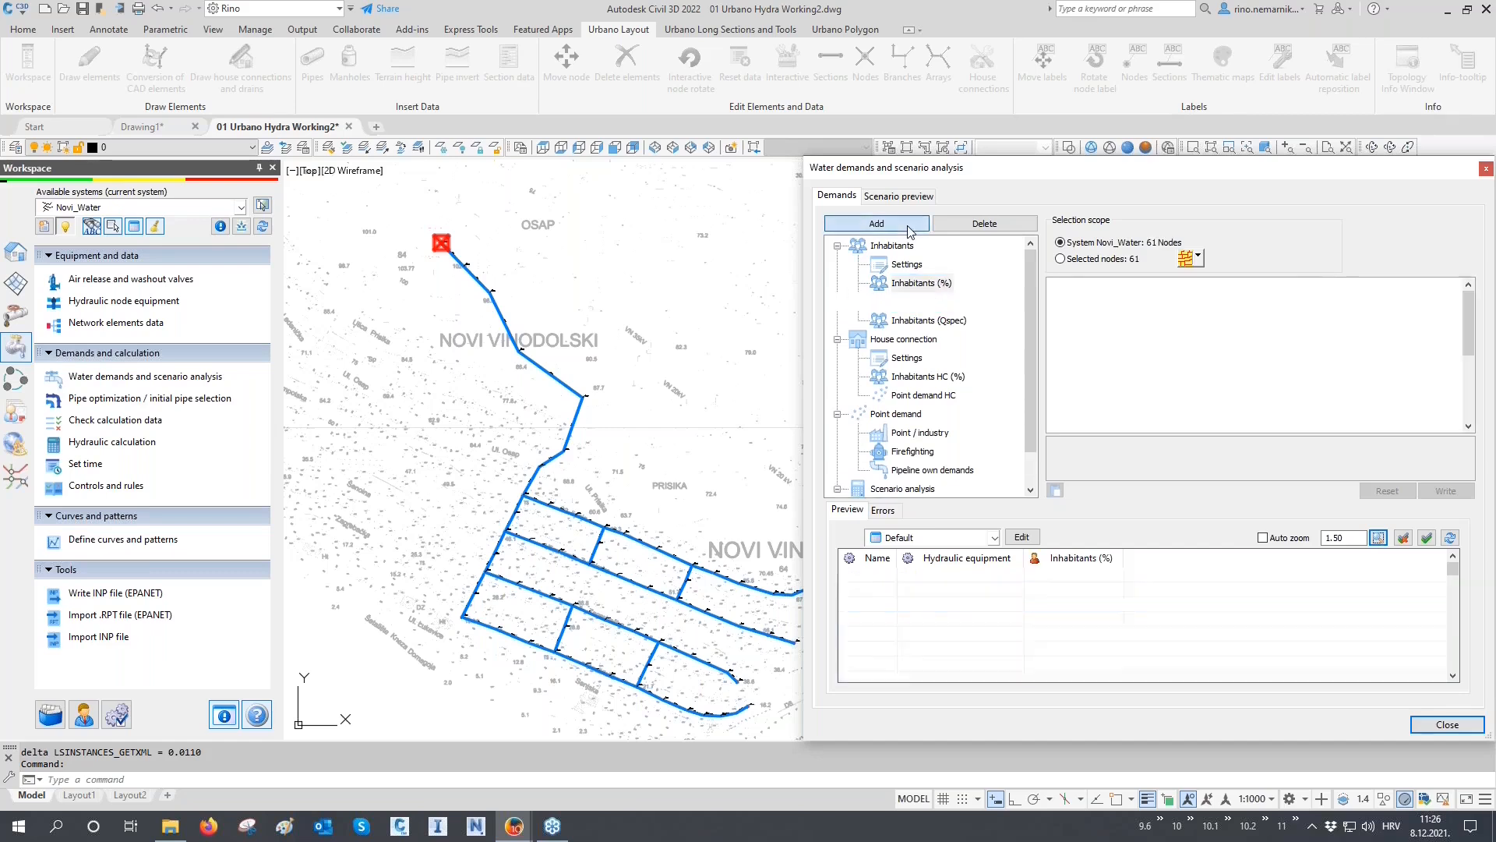
{"action": "left_click", "coordinate": [1354, 301]}
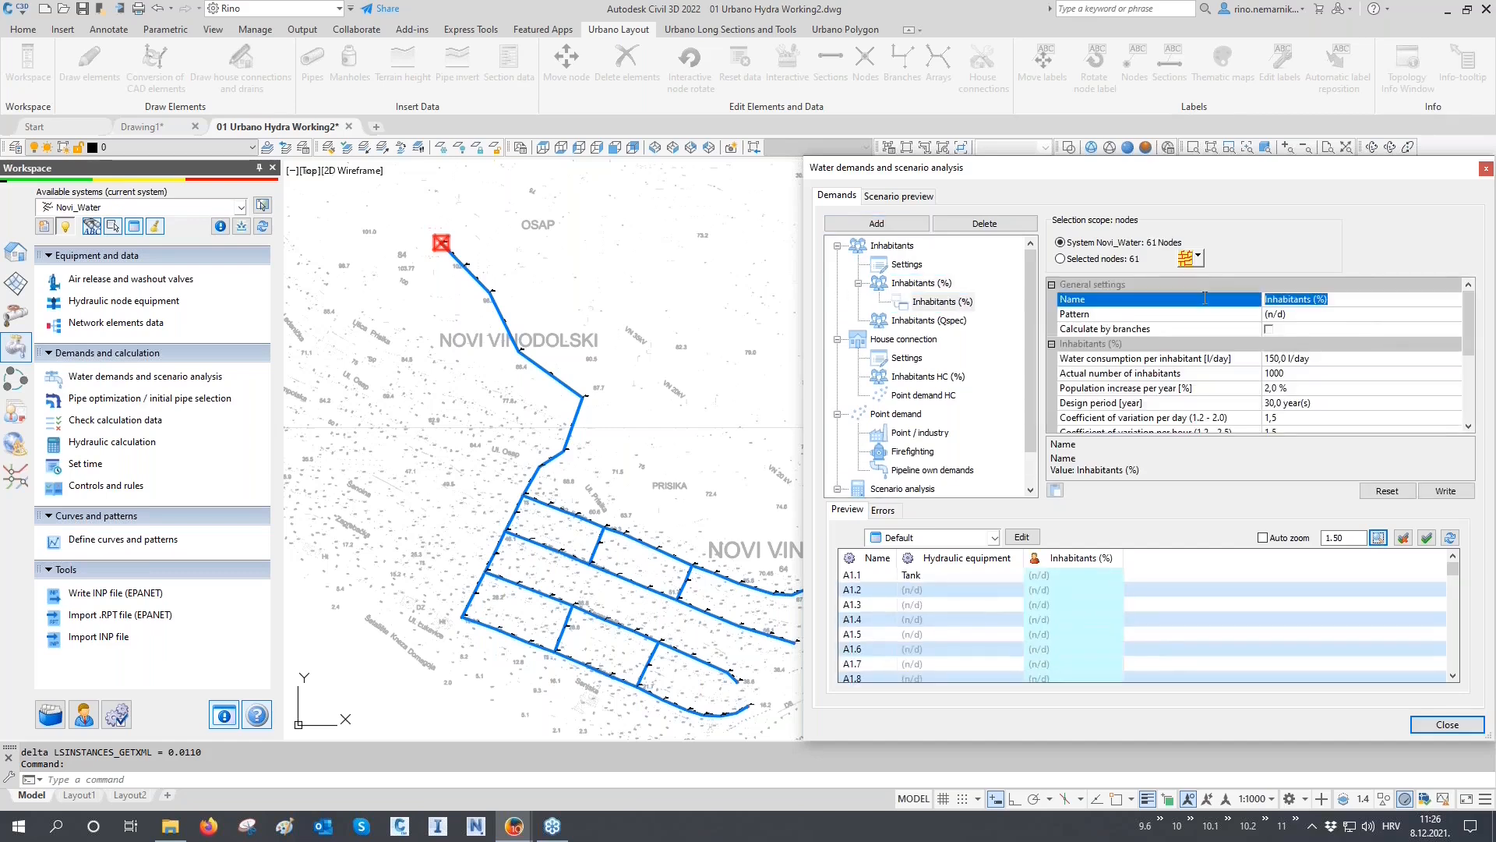
{"action": "type", "text": "People"}
Limit the People demand's scope to the nodes of the distribution arrays in the lower network, including the short connecting pipes
{"action": "left_click", "coordinate": [1141, 359]}
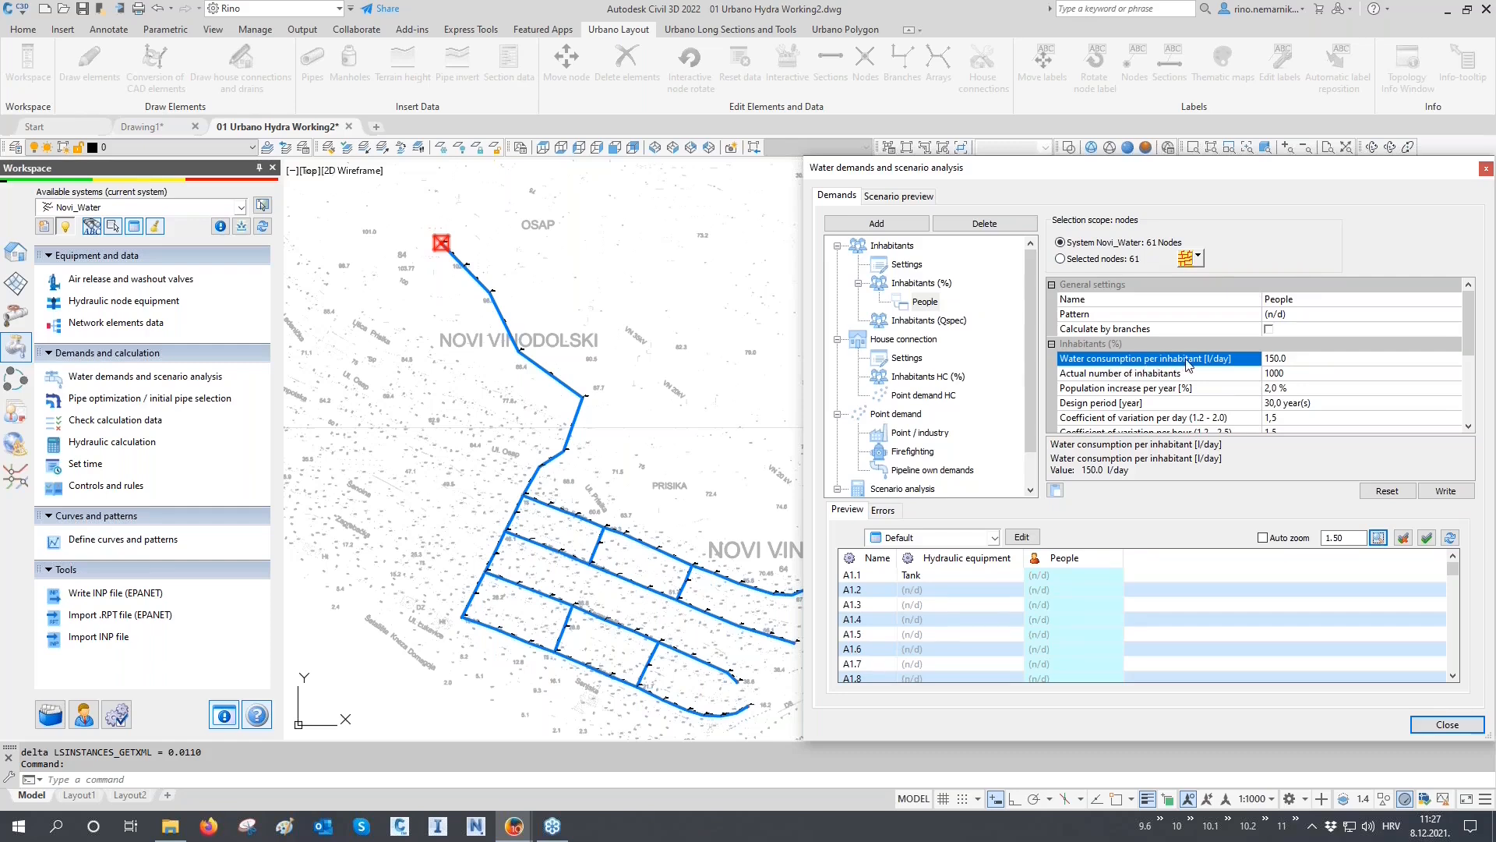
{"action": "left_click", "coordinate": [1159, 373]}
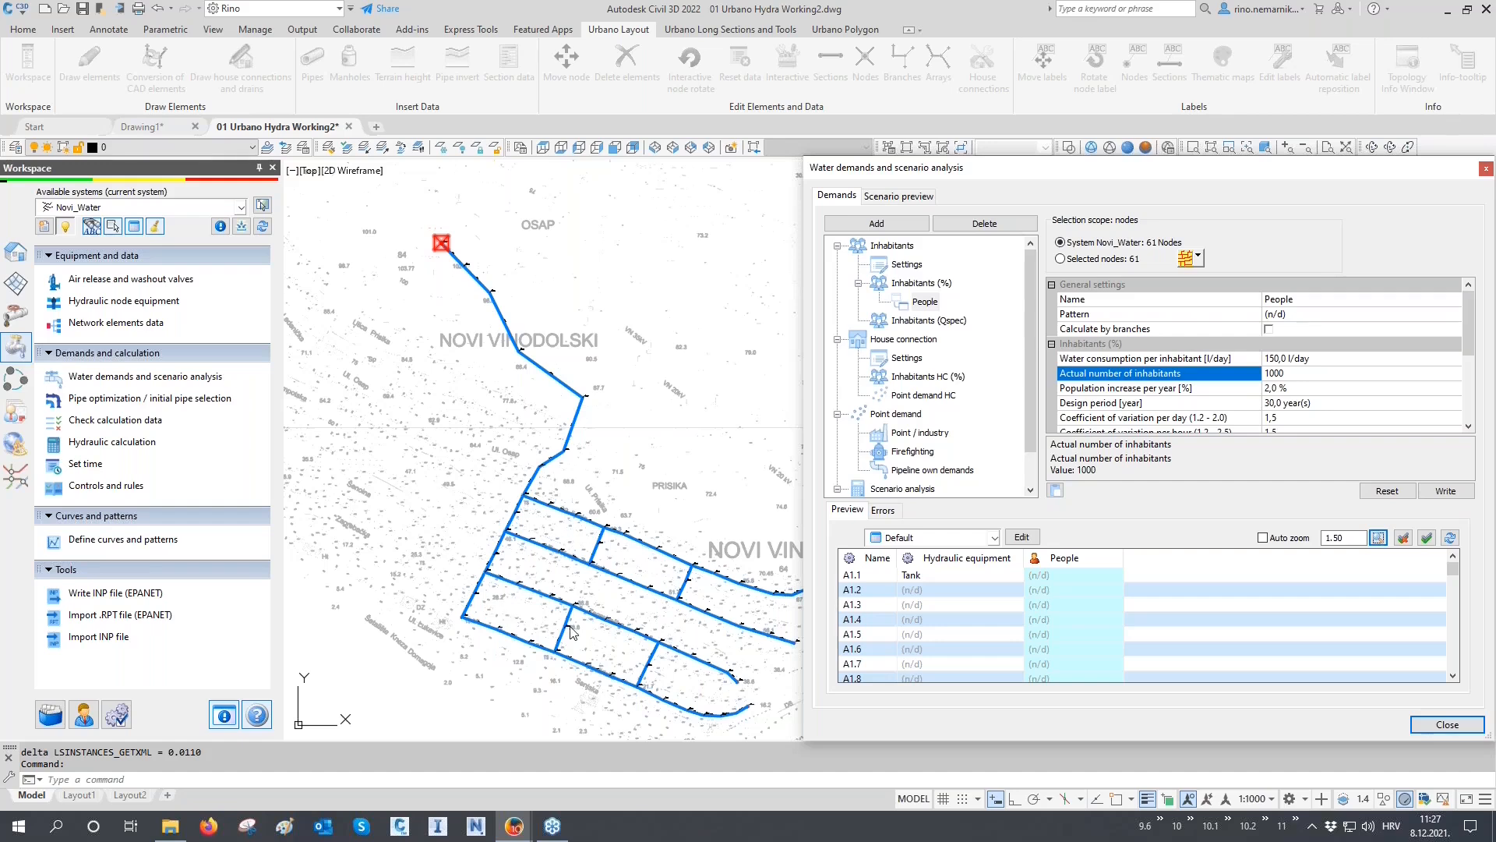
{"action": "left_click", "coordinate": [1274, 374]}
{"action": "left_click", "coordinate": [1197, 255]}
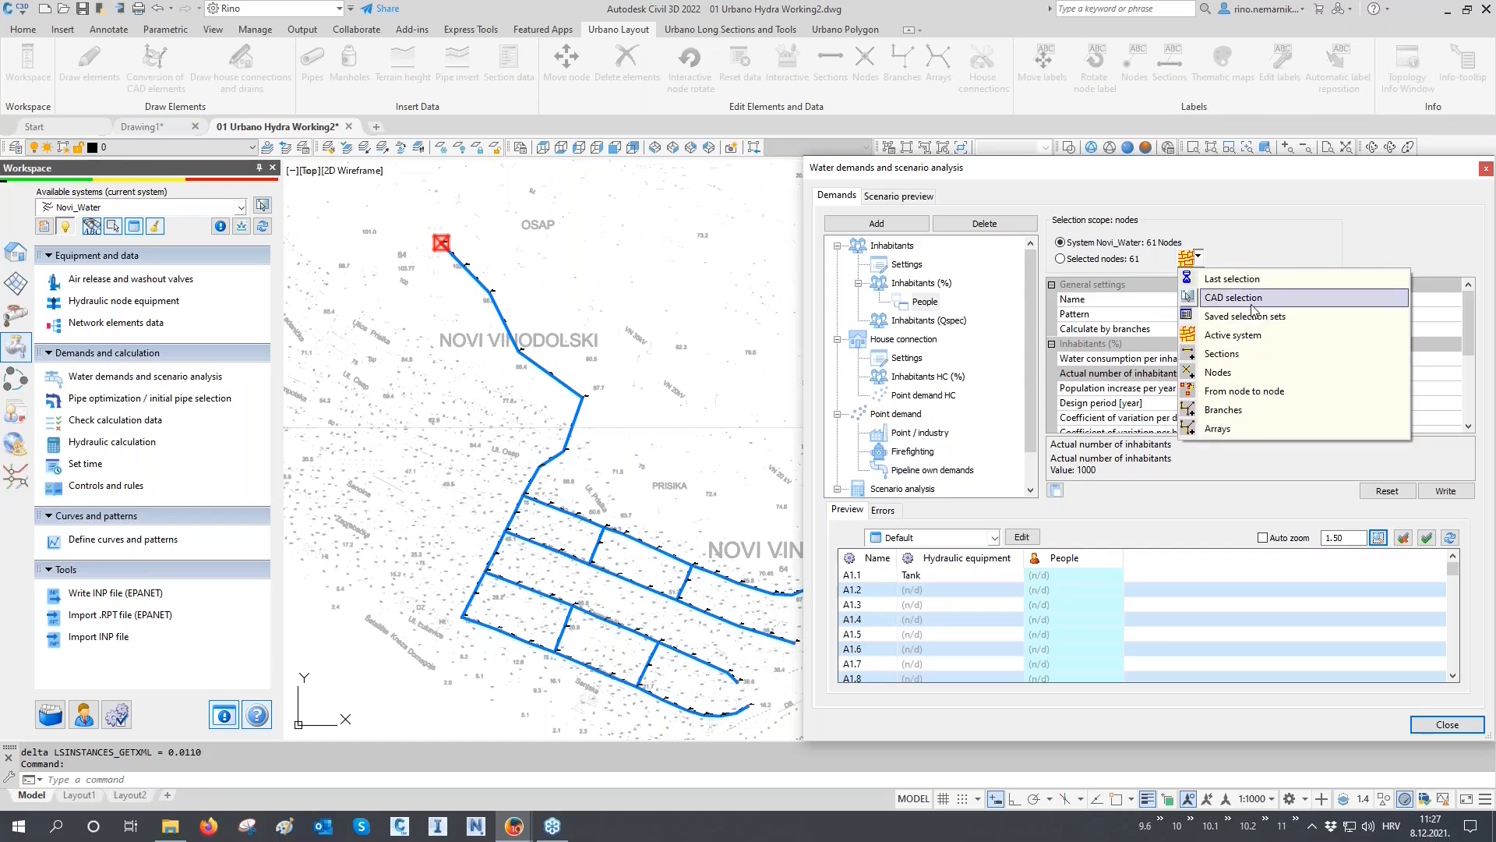
{"action": "left_click", "coordinate": [1236, 431]}
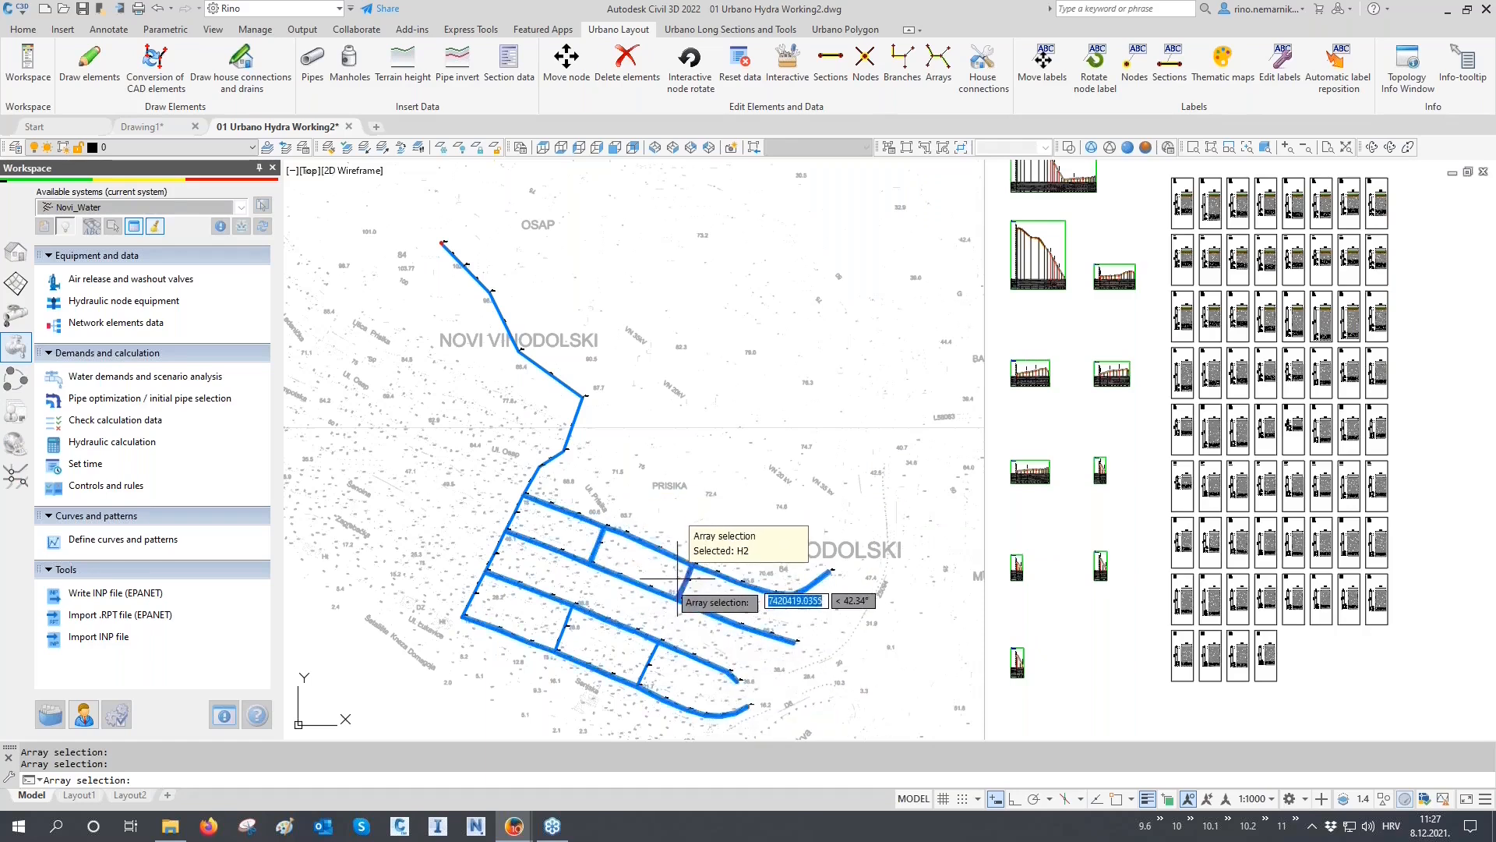
{"action": "left_click", "coordinate": [643, 655]}
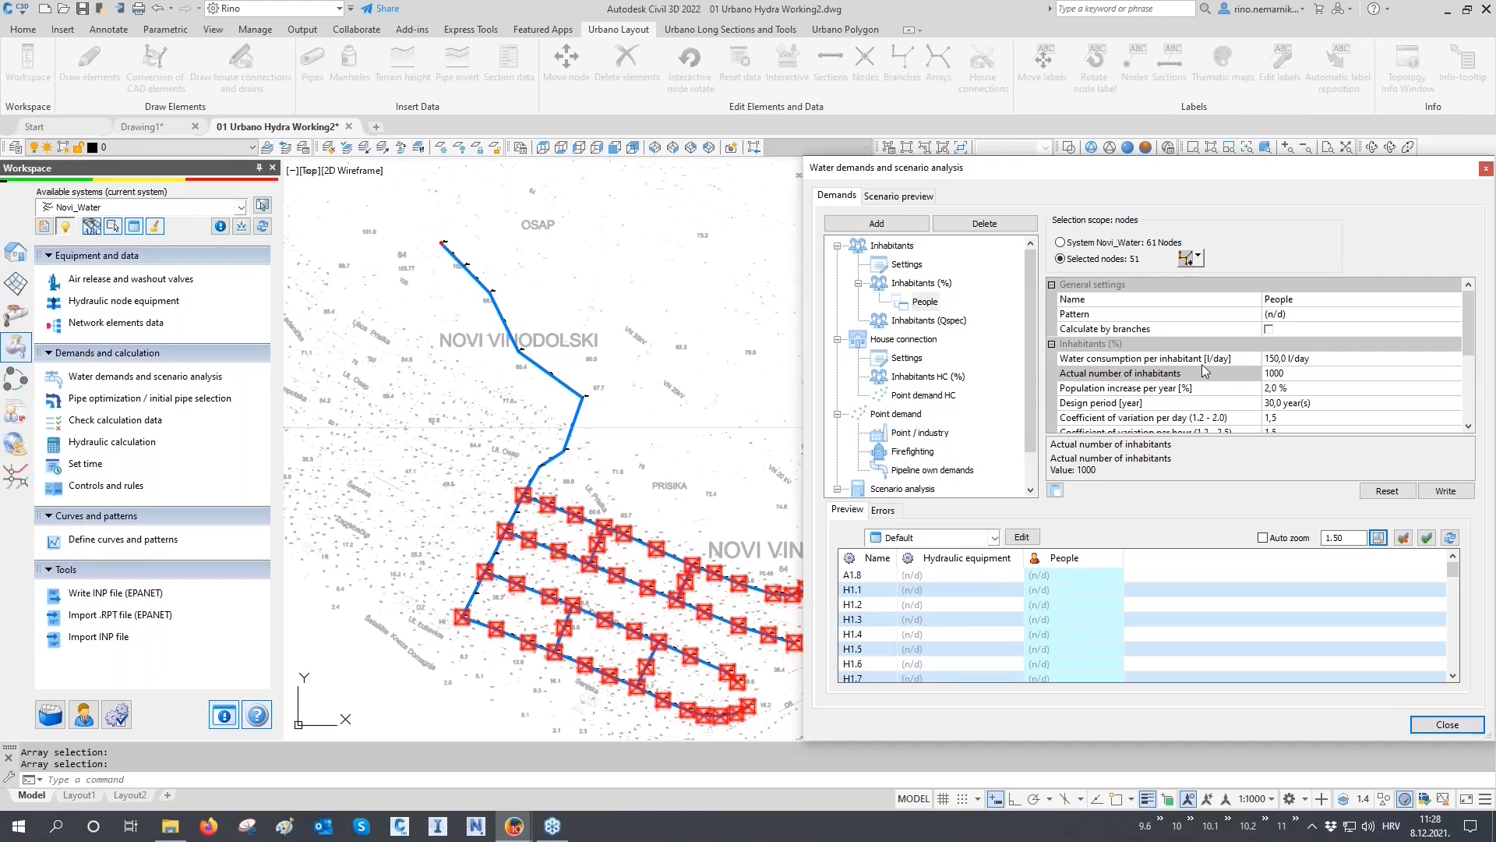
Set the People demand's water consumption per inhabitant to 180 l/day and the actual number of inhabitants to 5000
{"action": "left_click", "coordinate": [1307, 357]}
{"action": "left_click_drag", "start_coordinate": [1304, 356], "coordinate": [1261, 356]}
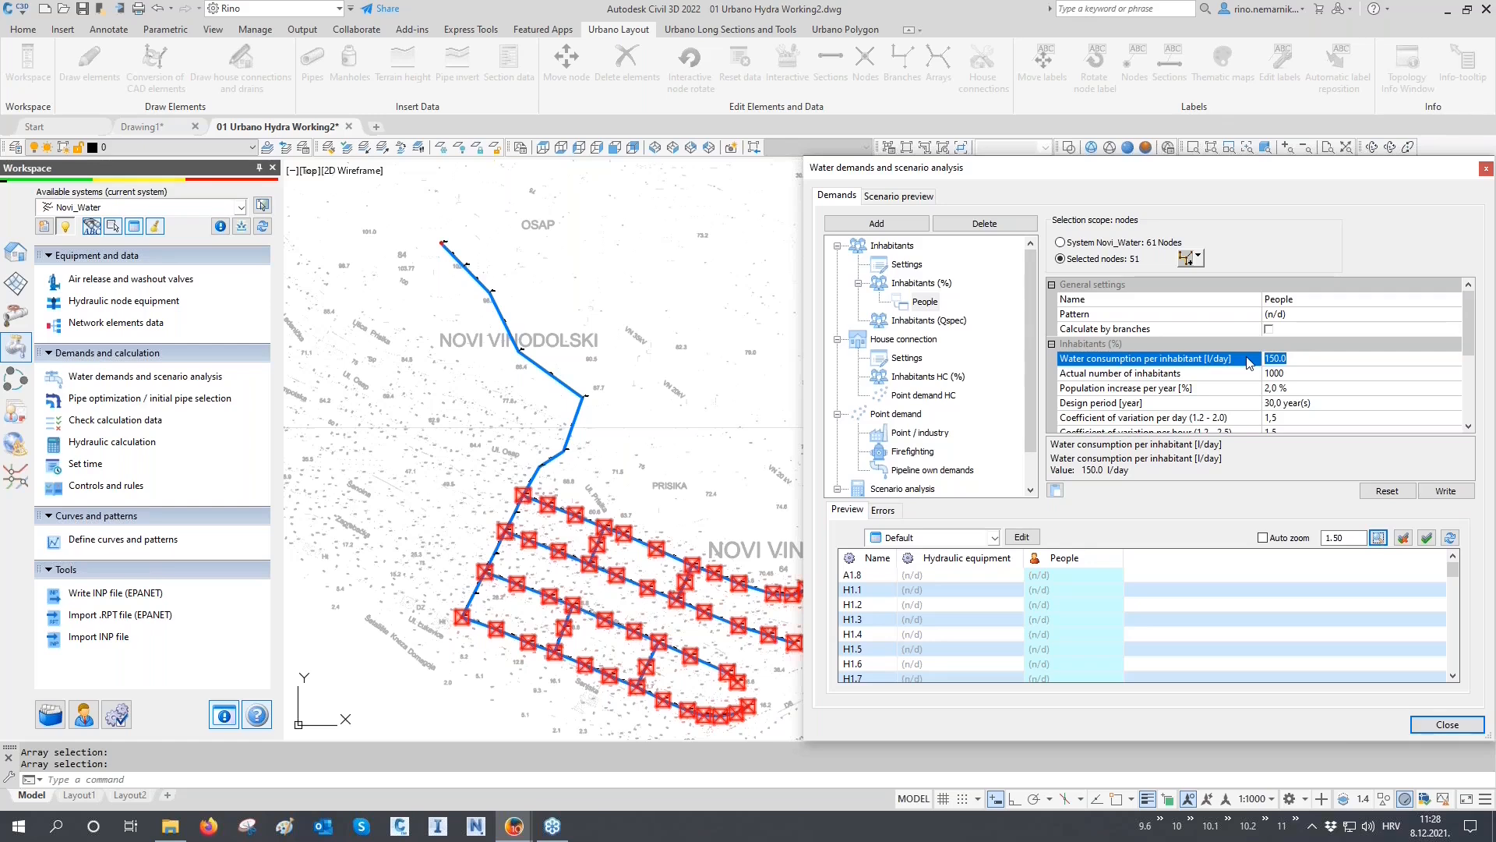
{"action": "type", "text": "180"}
{"action": "left_click", "coordinate": [1178, 374]}
{"action": "left_click", "coordinate": [1205, 376]}
{"action": "type", "text": "5"}
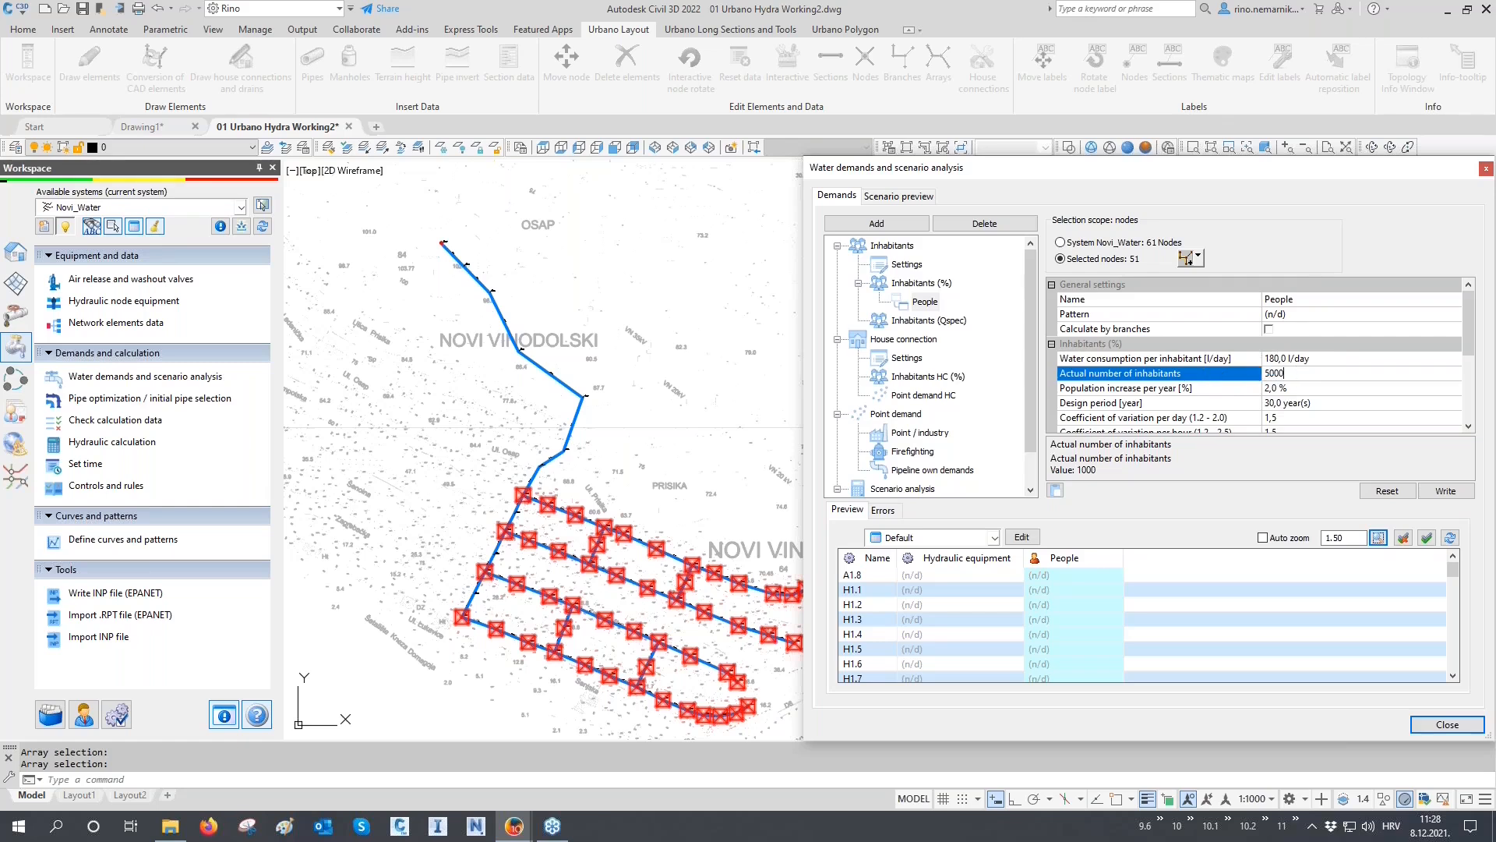
Review the People demand's population increase, design period, and daily and hourly coefficients of variation
{"action": "left_click", "coordinate": [1105, 387]}
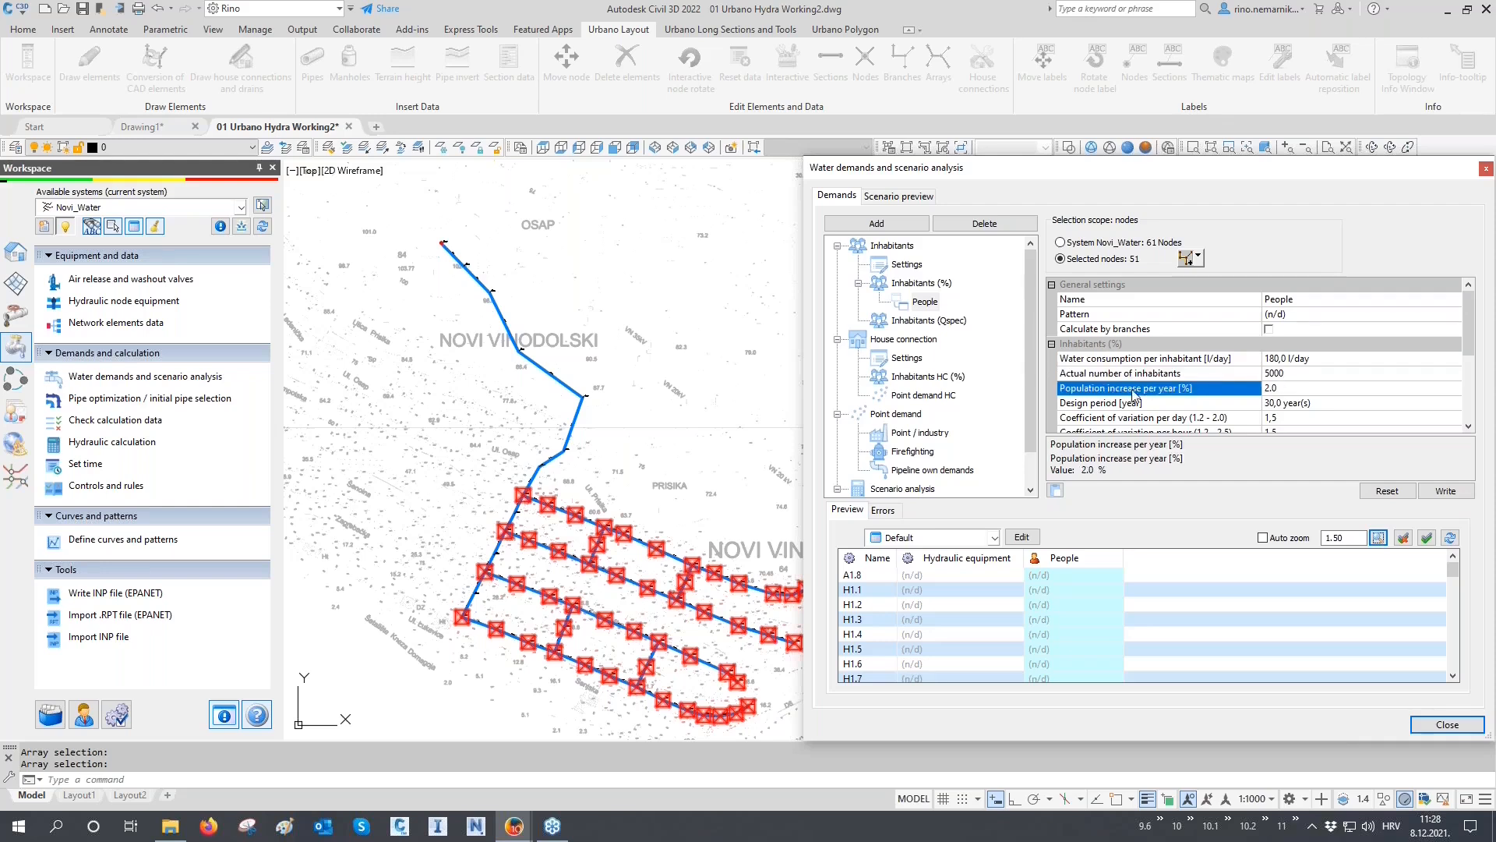
{"action": "left_click", "coordinate": [1164, 403]}
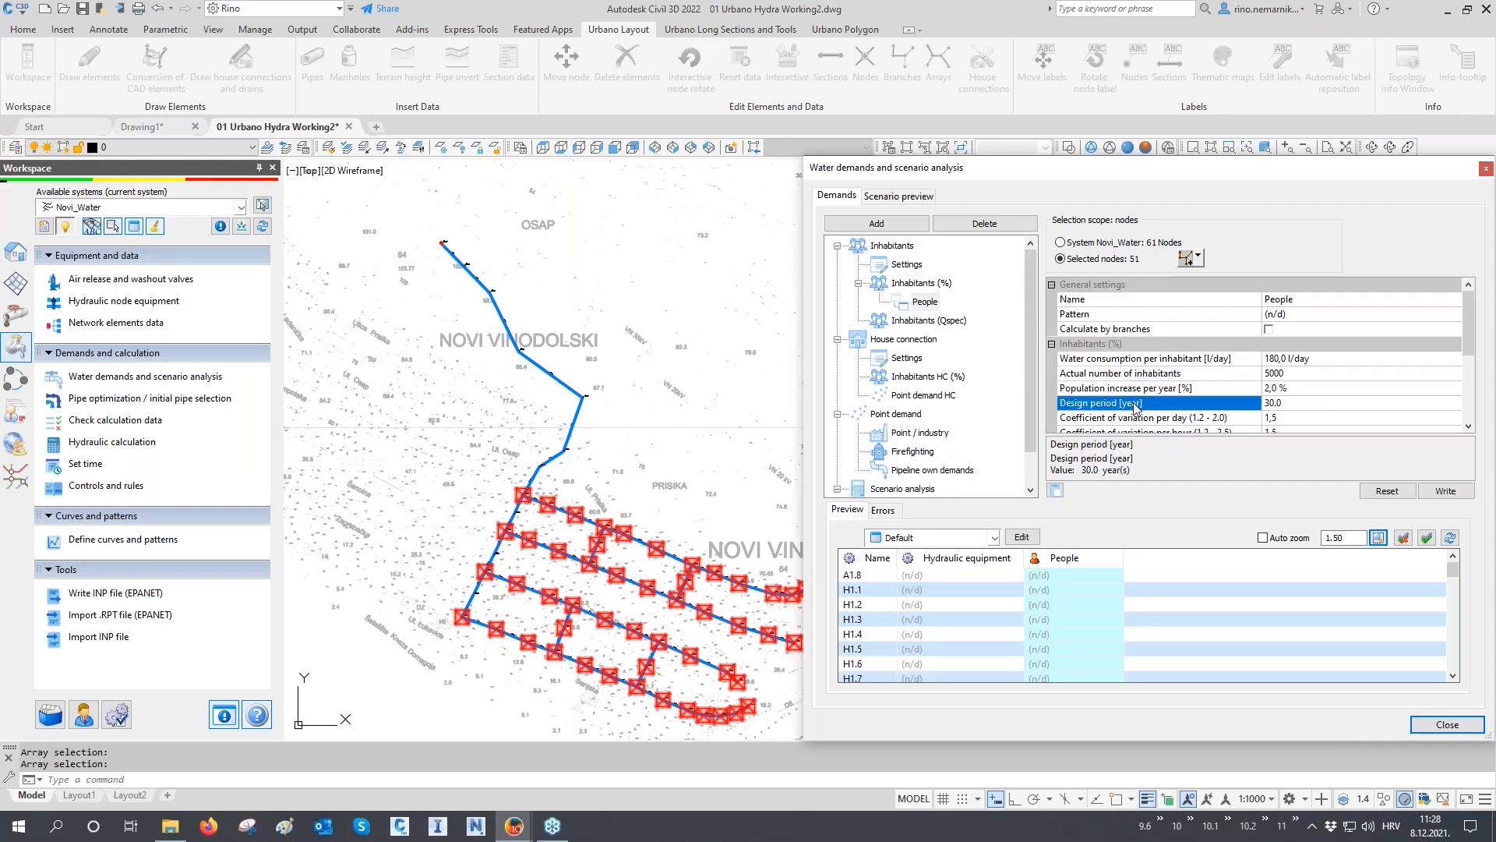
{"action": "left_click", "coordinate": [1270, 374]}
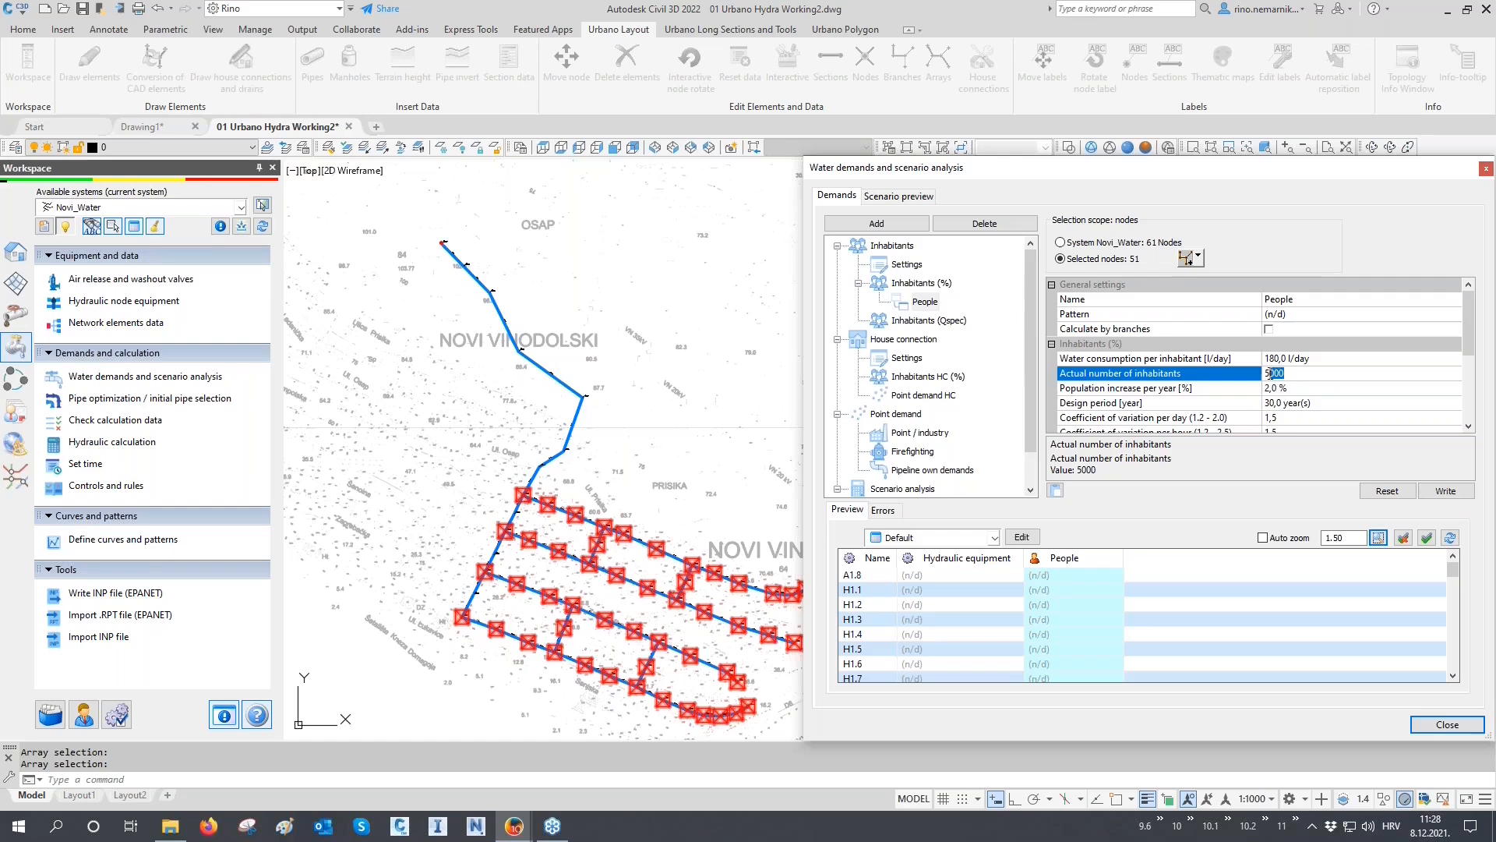
{"action": "left_click", "coordinate": [1300, 407]}
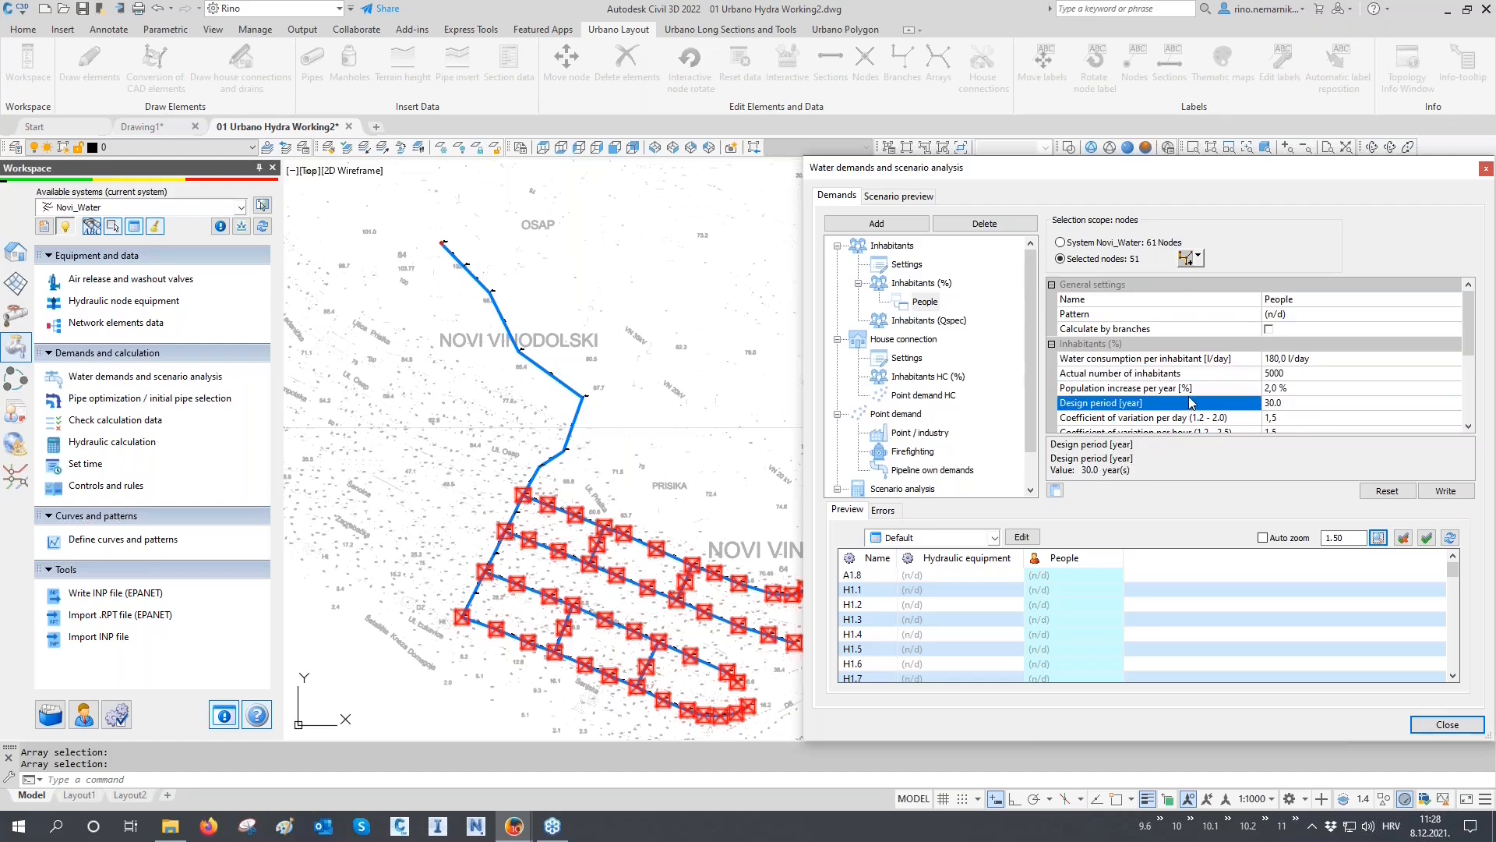
{"action": "scroll", "coordinate": [1102, 380], "scroll_direction": "down", "scroll_amount": 1}
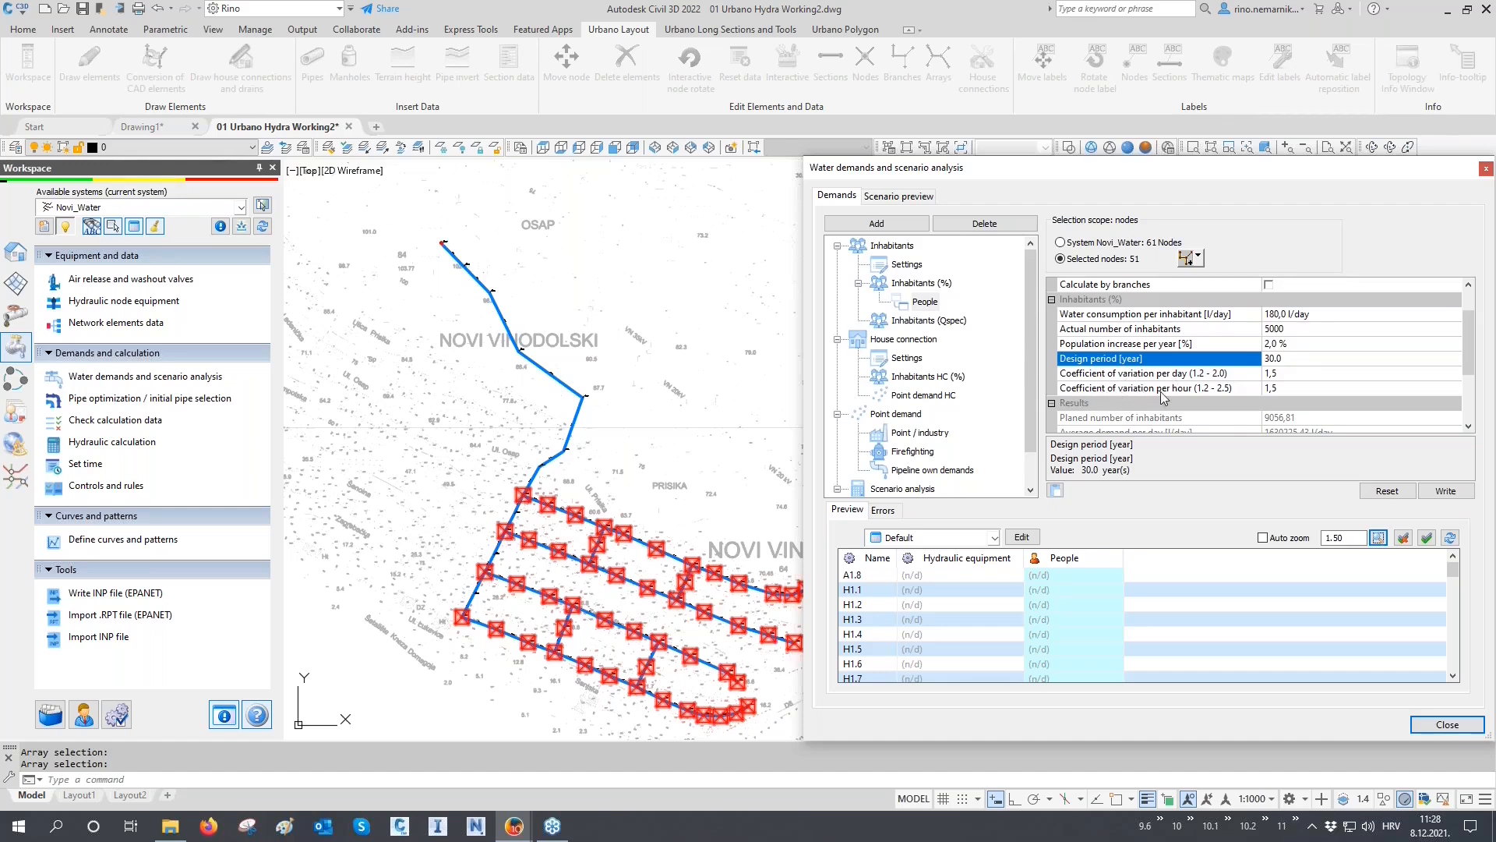
{"action": "key", "text": "Down"}
{"action": "key", "text": "Down"}
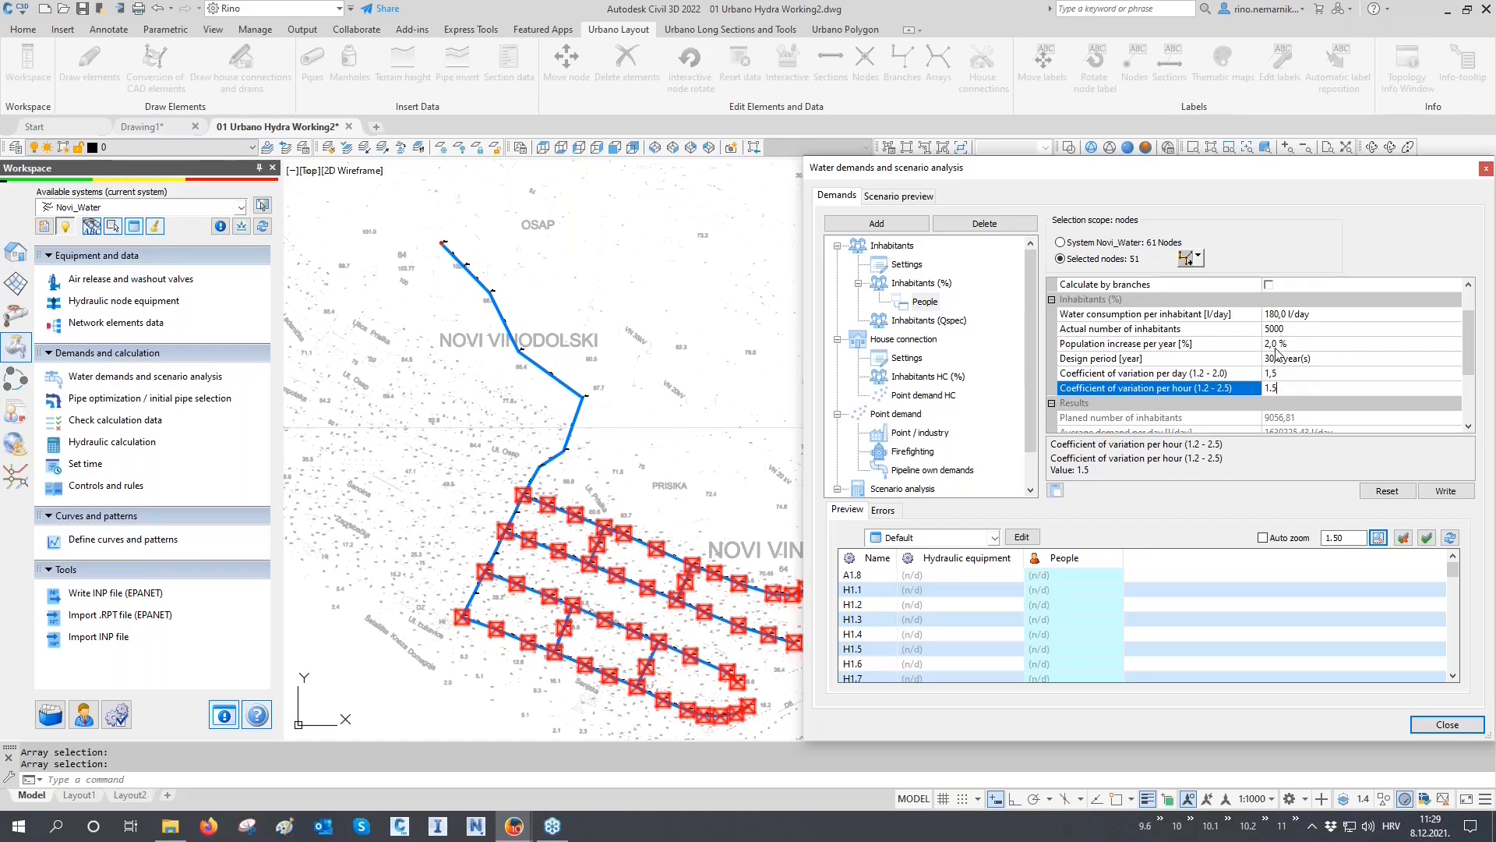
{"action": "key", "text": "Tab"}
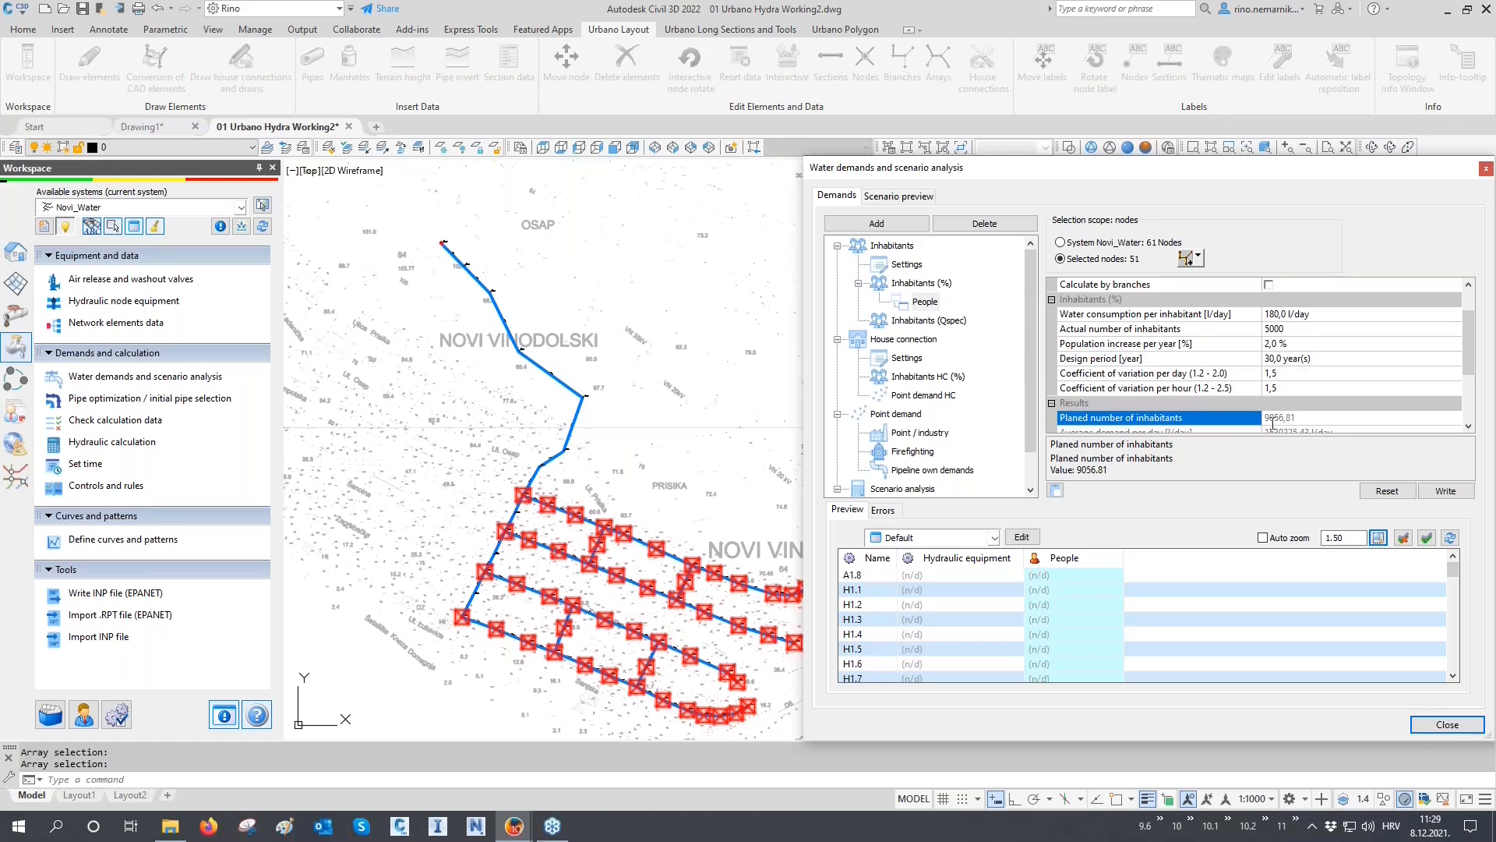
Examine the People demand's calculated planned inhabitants, average and maximum daily demand, and maximum hourly demand
{"action": "left_click_drag", "start_coordinate": [1267, 417], "coordinate": [1320, 417]}
{"action": "scroll", "coordinate": [1221, 318], "scroll_direction": "down", "scroll_amount": 1}
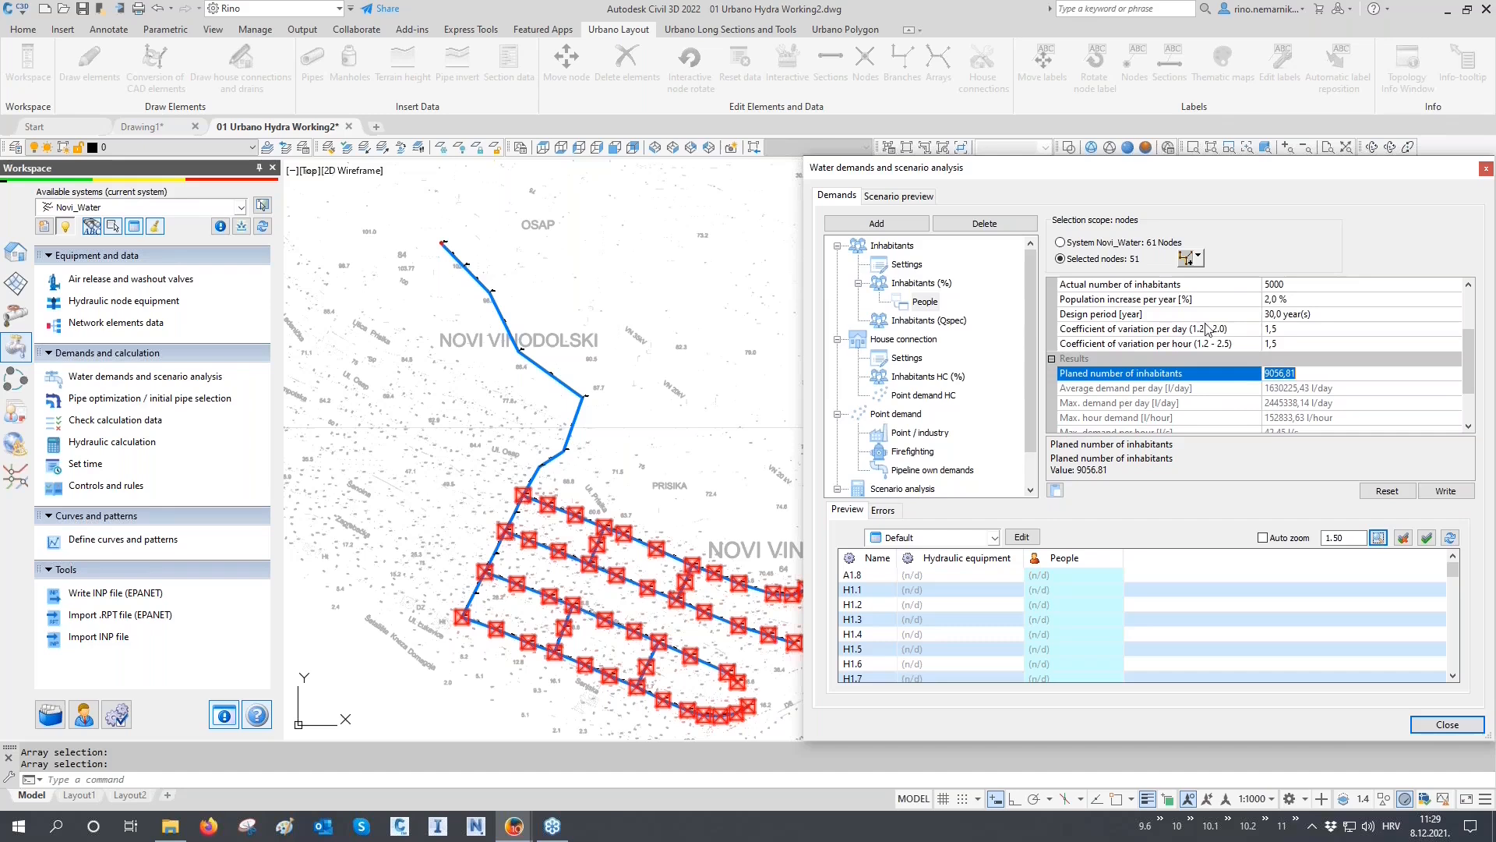
{"action": "left_click", "coordinate": [1126, 390]}
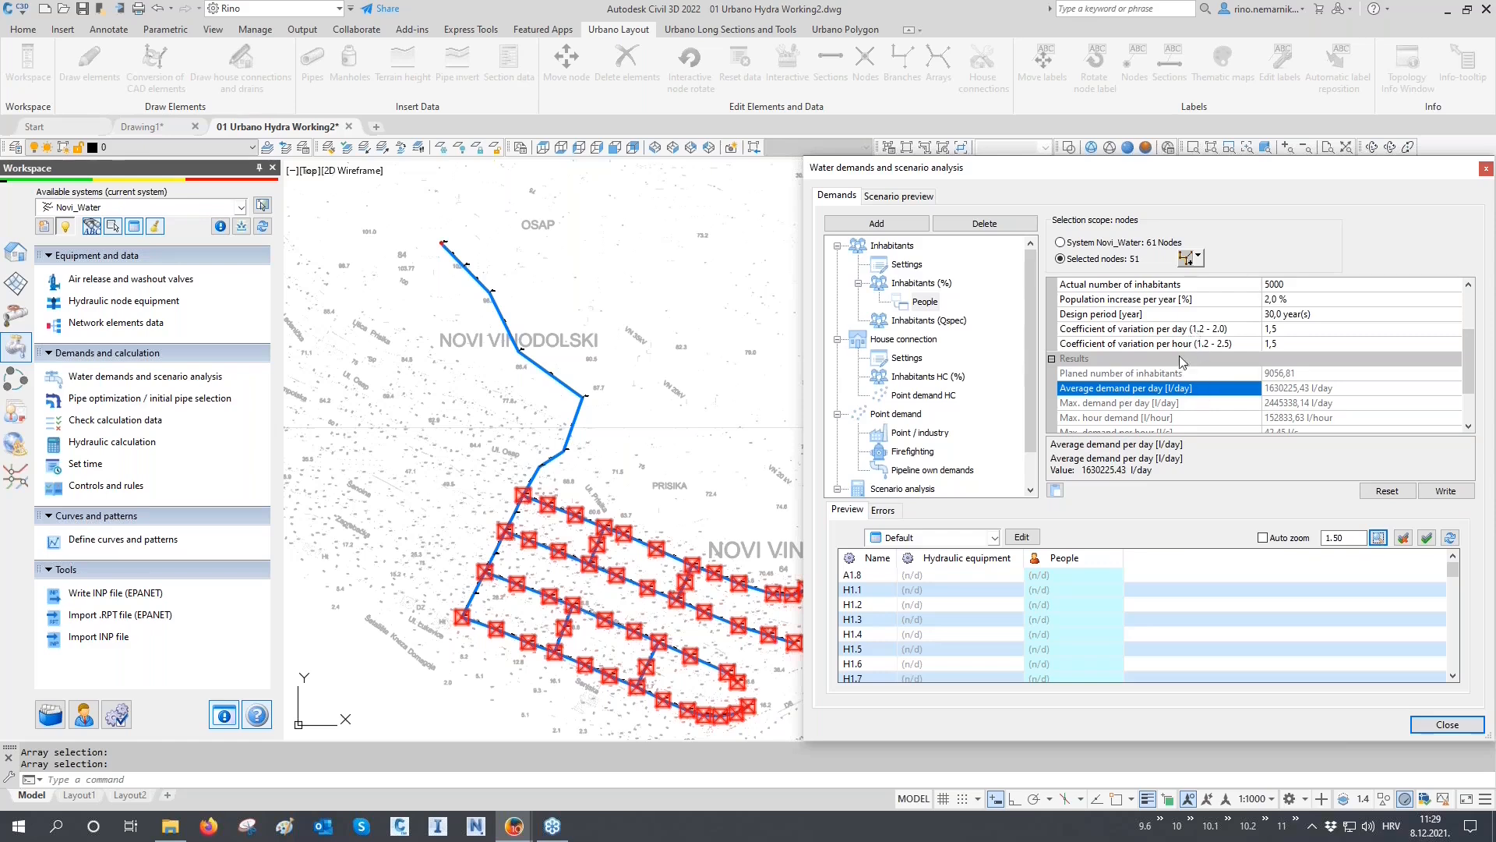
{"action": "left_click", "coordinate": [1135, 405]}
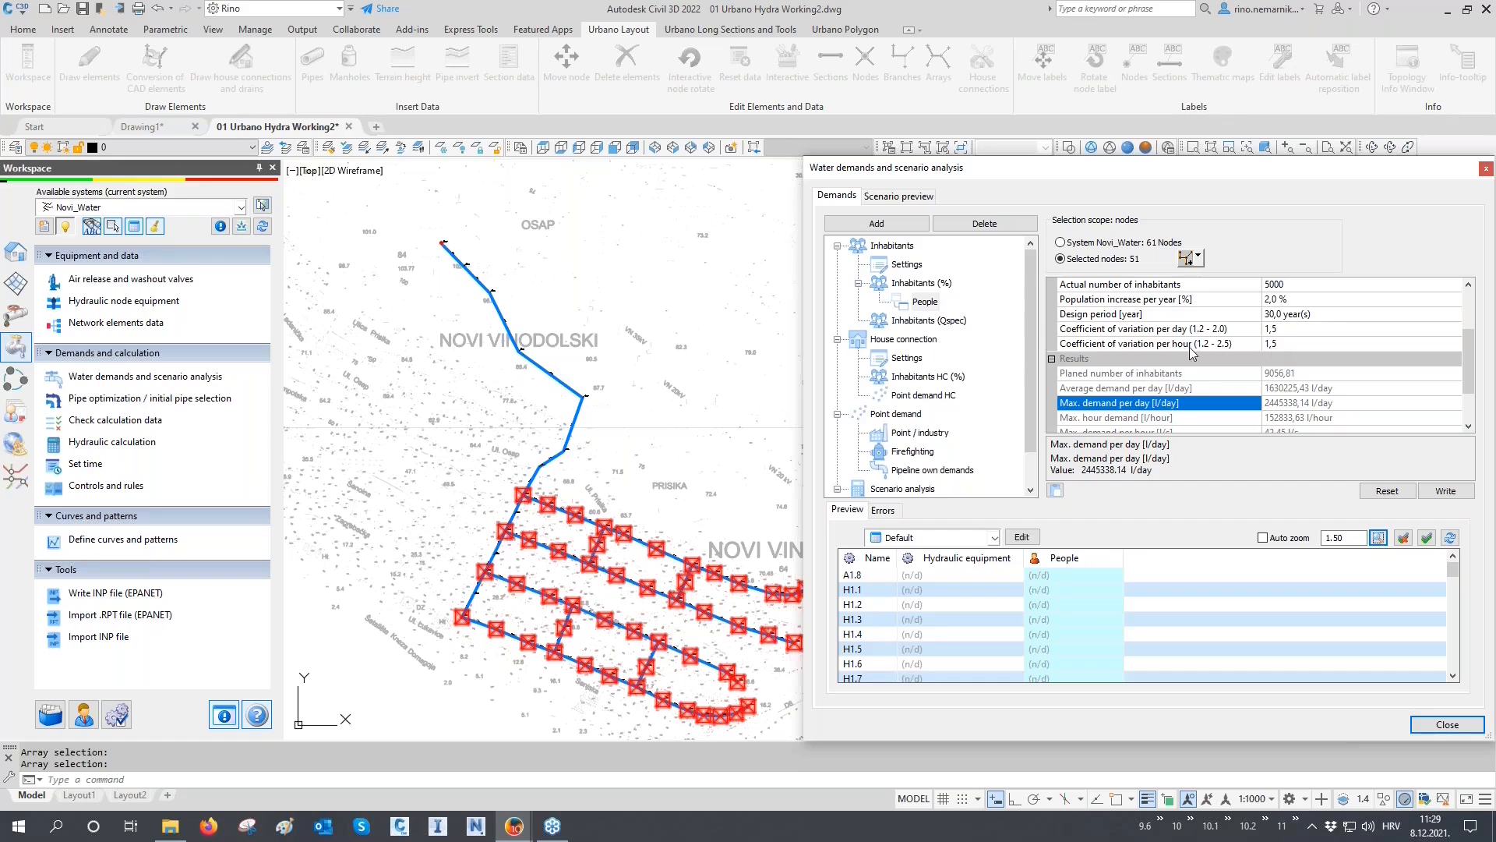
{"action": "scroll", "coordinate": [1188, 353], "scroll_direction": "down", "scroll_amount": 1}
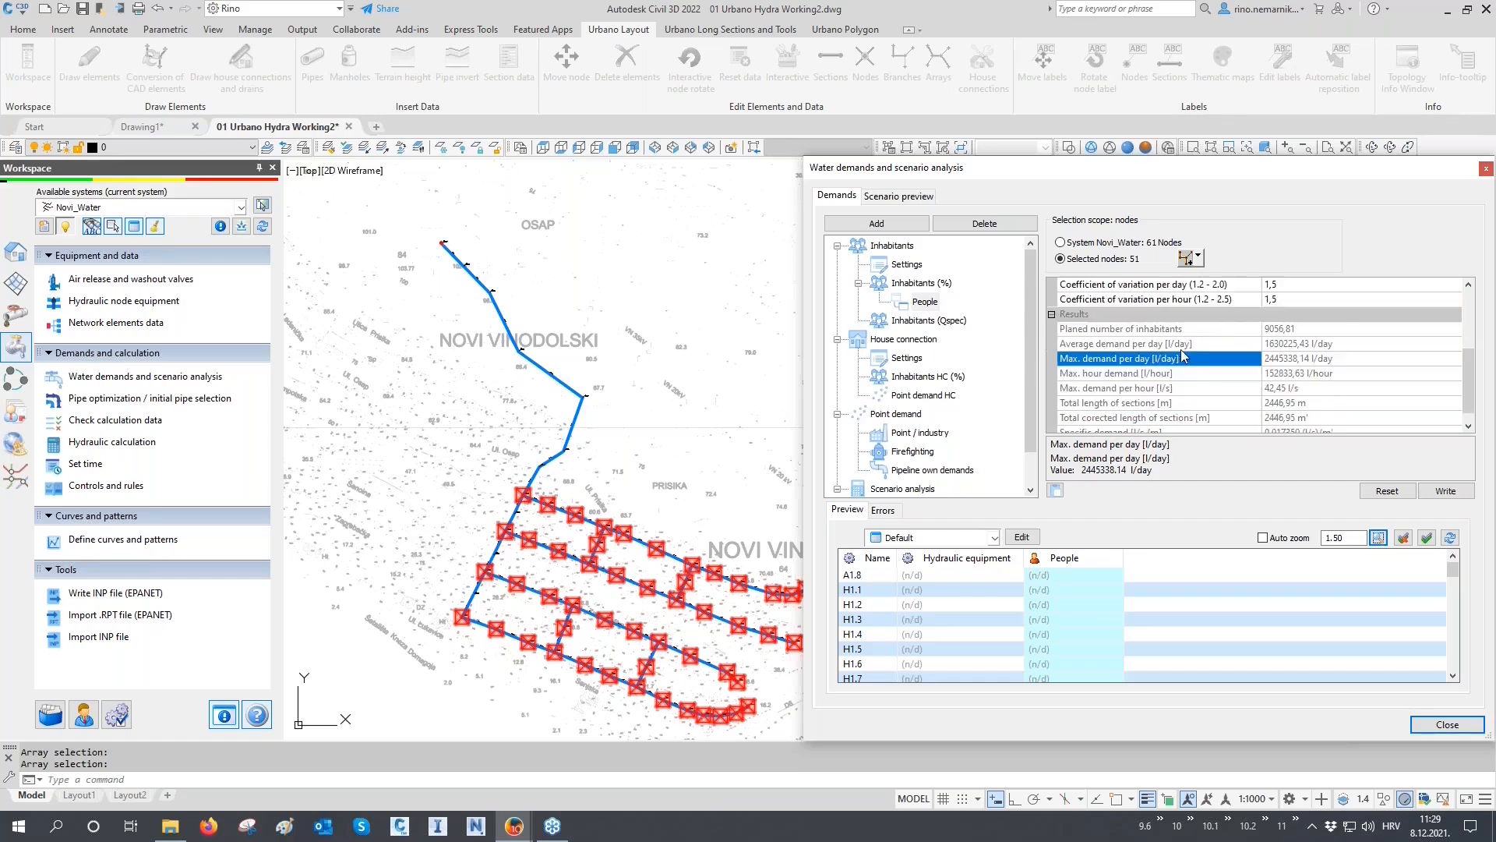
{"action": "left_click", "coordinate": [1112, 376]}
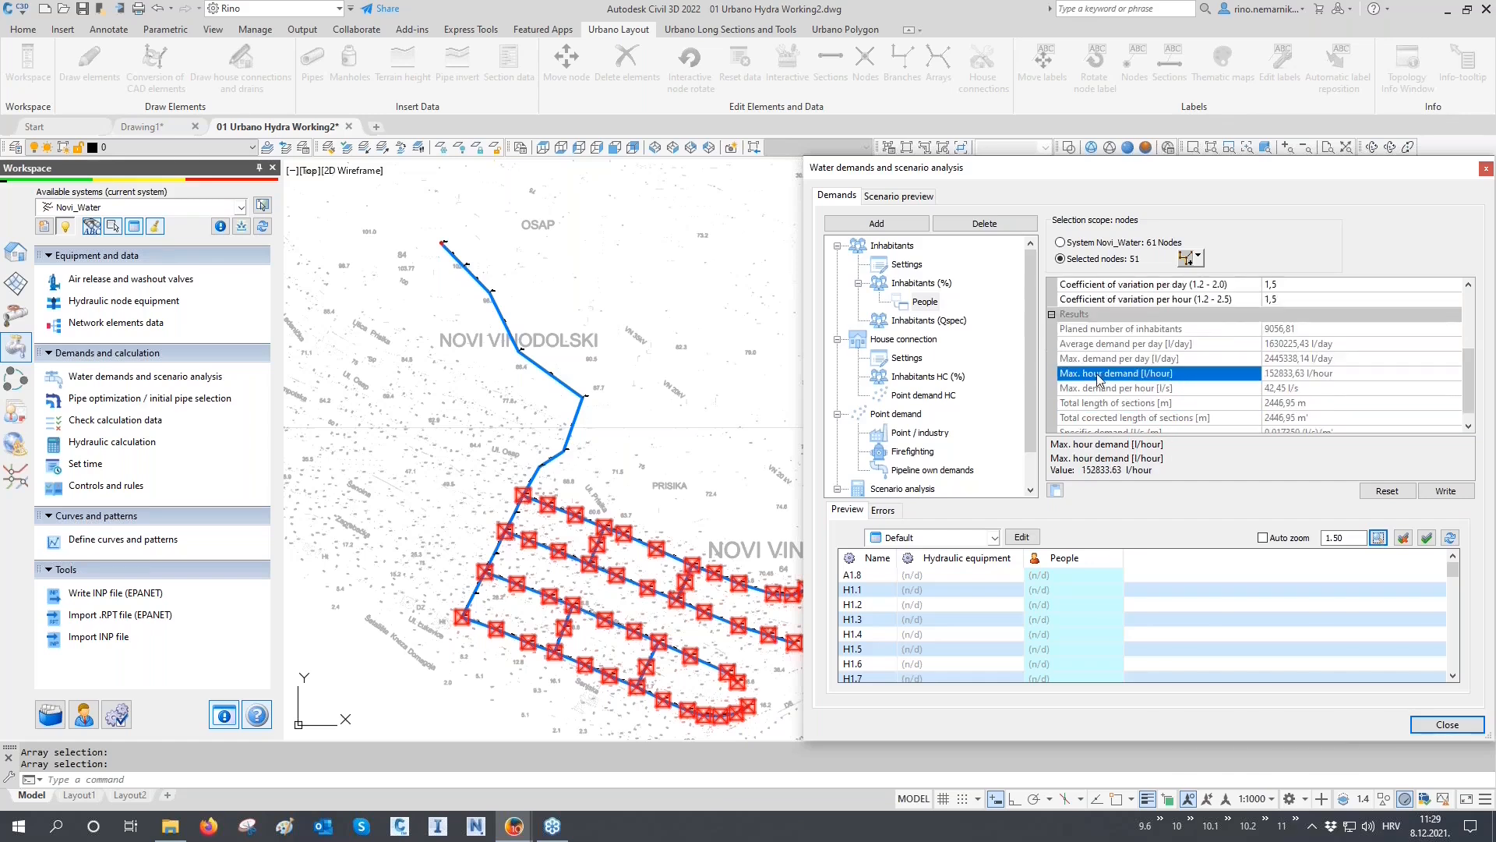
{"action": "left_click", "coordinate": [1175, 389]}
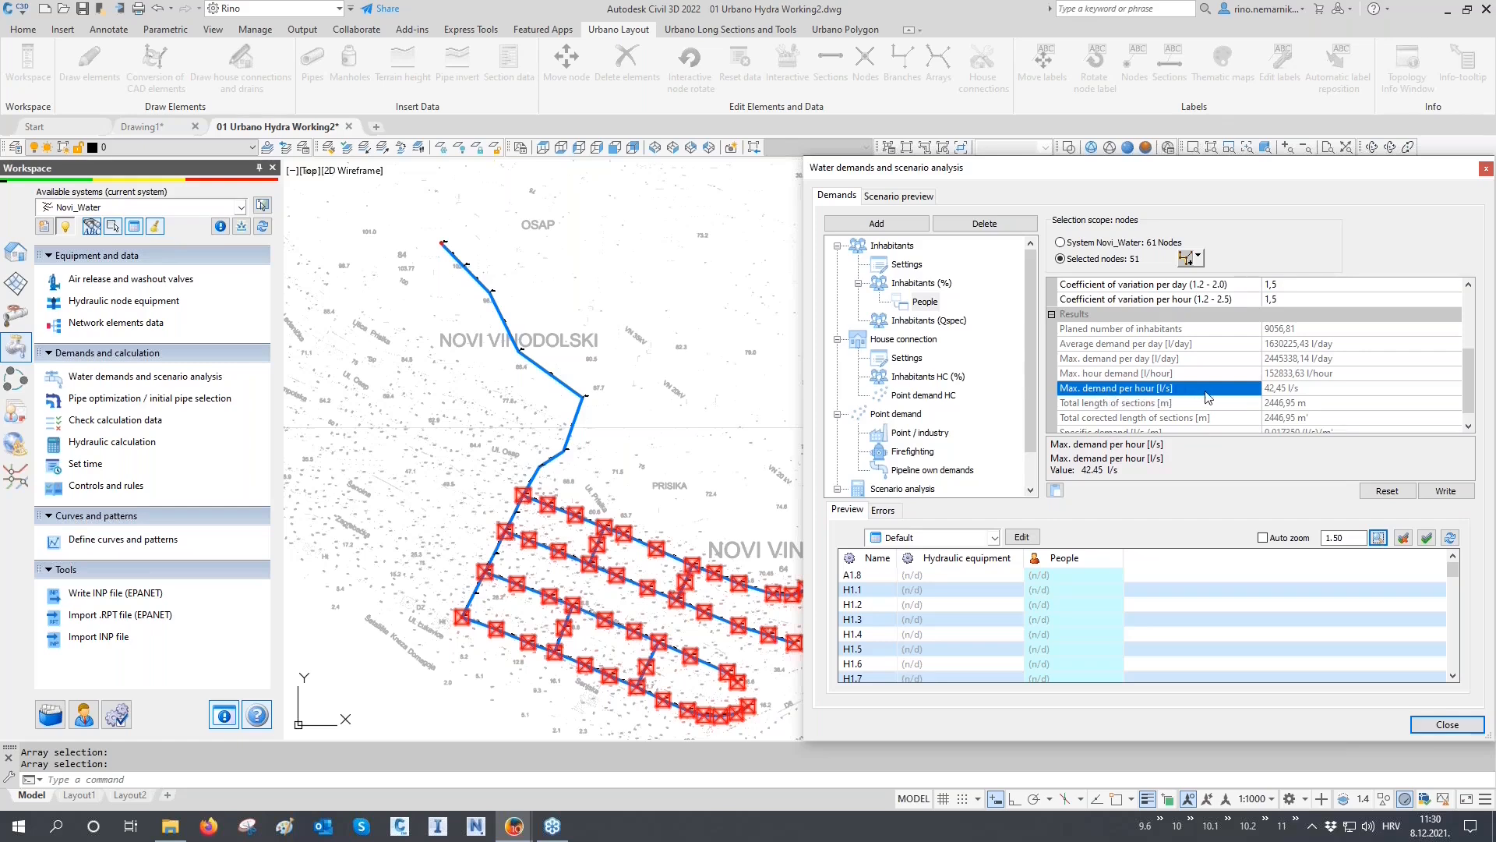
{"action": "left_click_drag", "start_coordinate": [1266, 388], "coordinate": [1300, 389]}
Examine the total and corrected section lengths and the specific demand in the People results
{"action": "left_click", "coordinate": [1282, 404]}
{"action": "left_click", "coordinate": [1282, 419]}
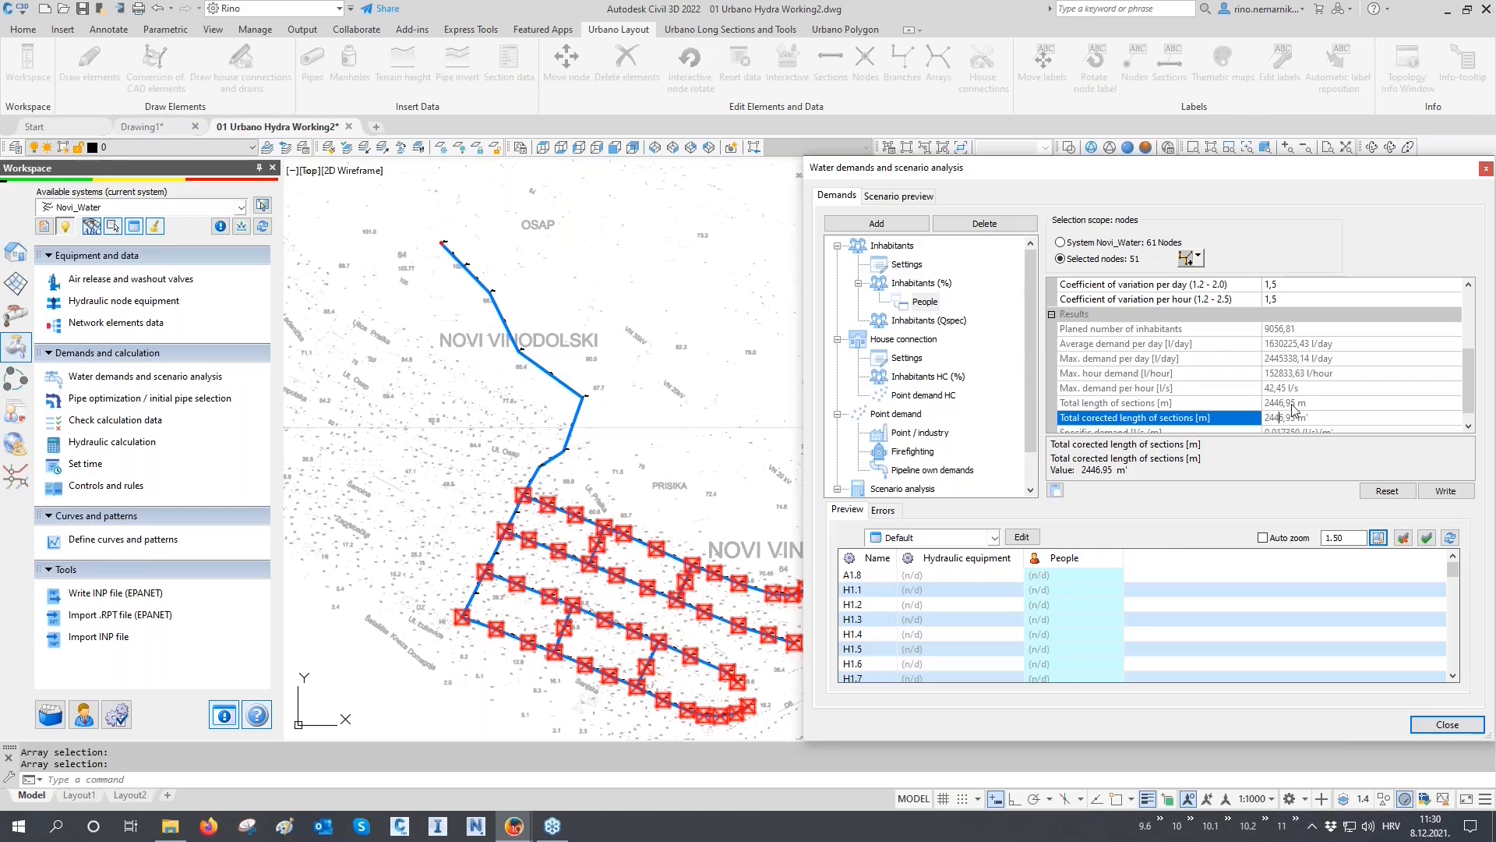
{"action": "scroll", "coordinate": [1218, 390], "scroll_direction": "down", "scroll_amount": 1}
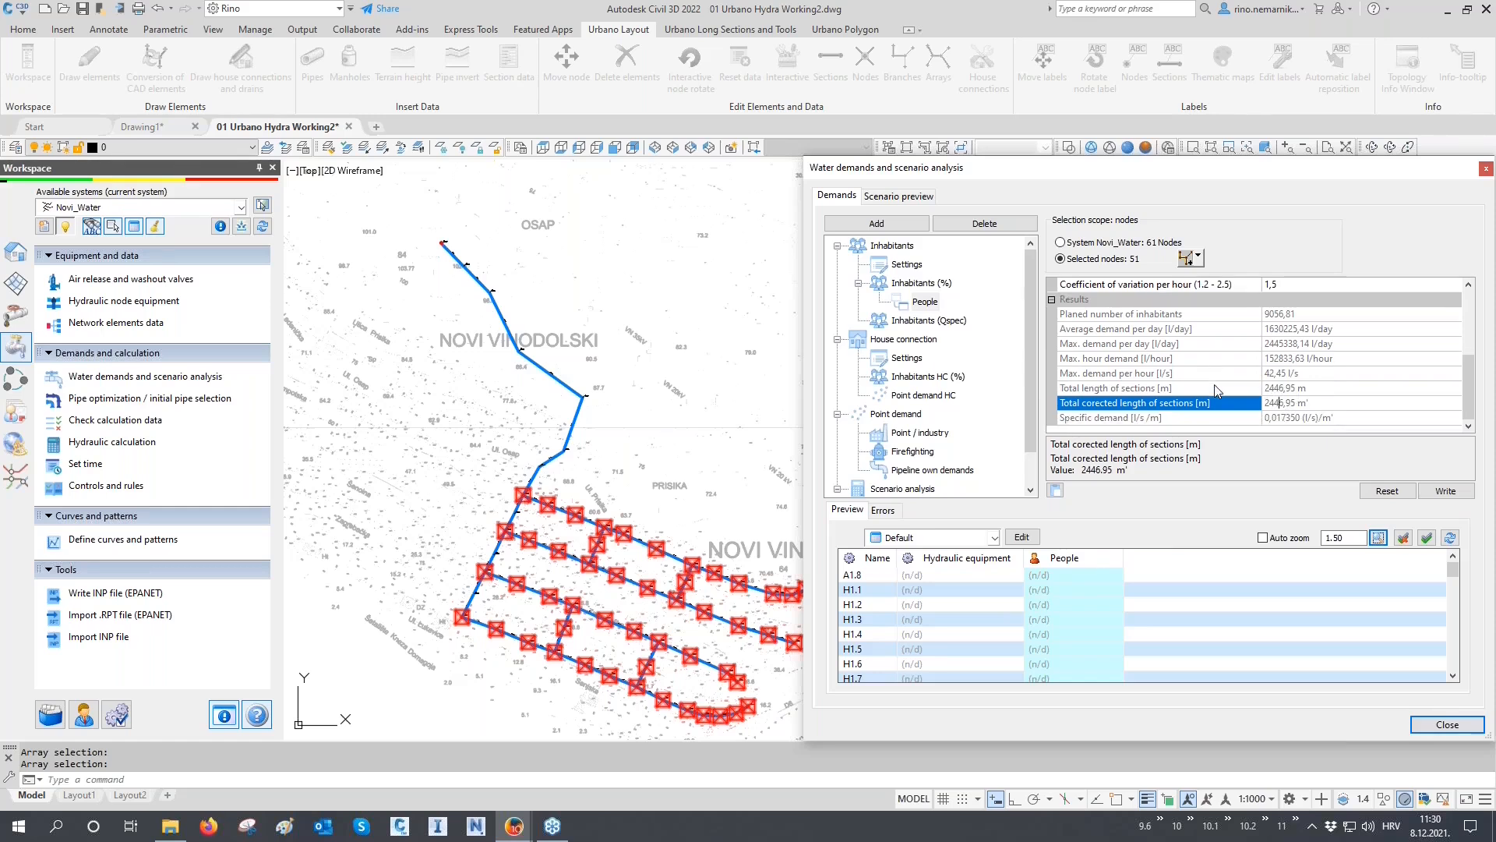
{"action": "left_click", "coordinate": [1272, 373]}
{"action": "left_click_drag", "start_coordinate": [1268, 373], "coordinate": [1310, 389]}
{"action": "left_click", "coordinate": [1267, 388]}
{"action": "left_click", "coordinate": [1272, 418]}
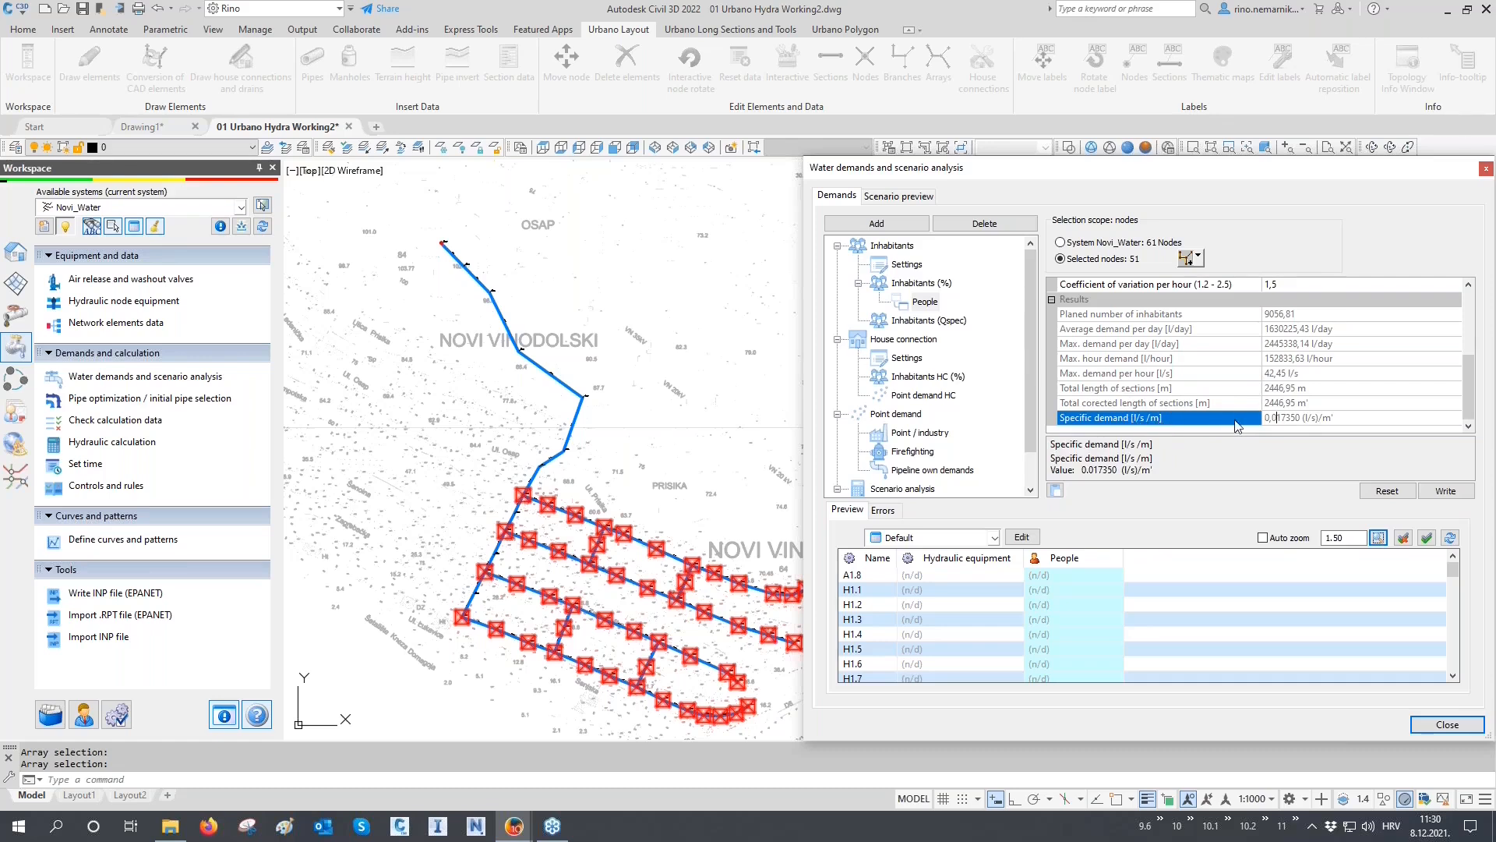
{"action": "left_click_drag", "start_coordinate": [1264, 419], "coordinate": [1339, 422]}
Check the flow divide method options in the Inhabitants settings and return to the results of the People demand
{"action": "left_click", "coordinate": [904, 267]}
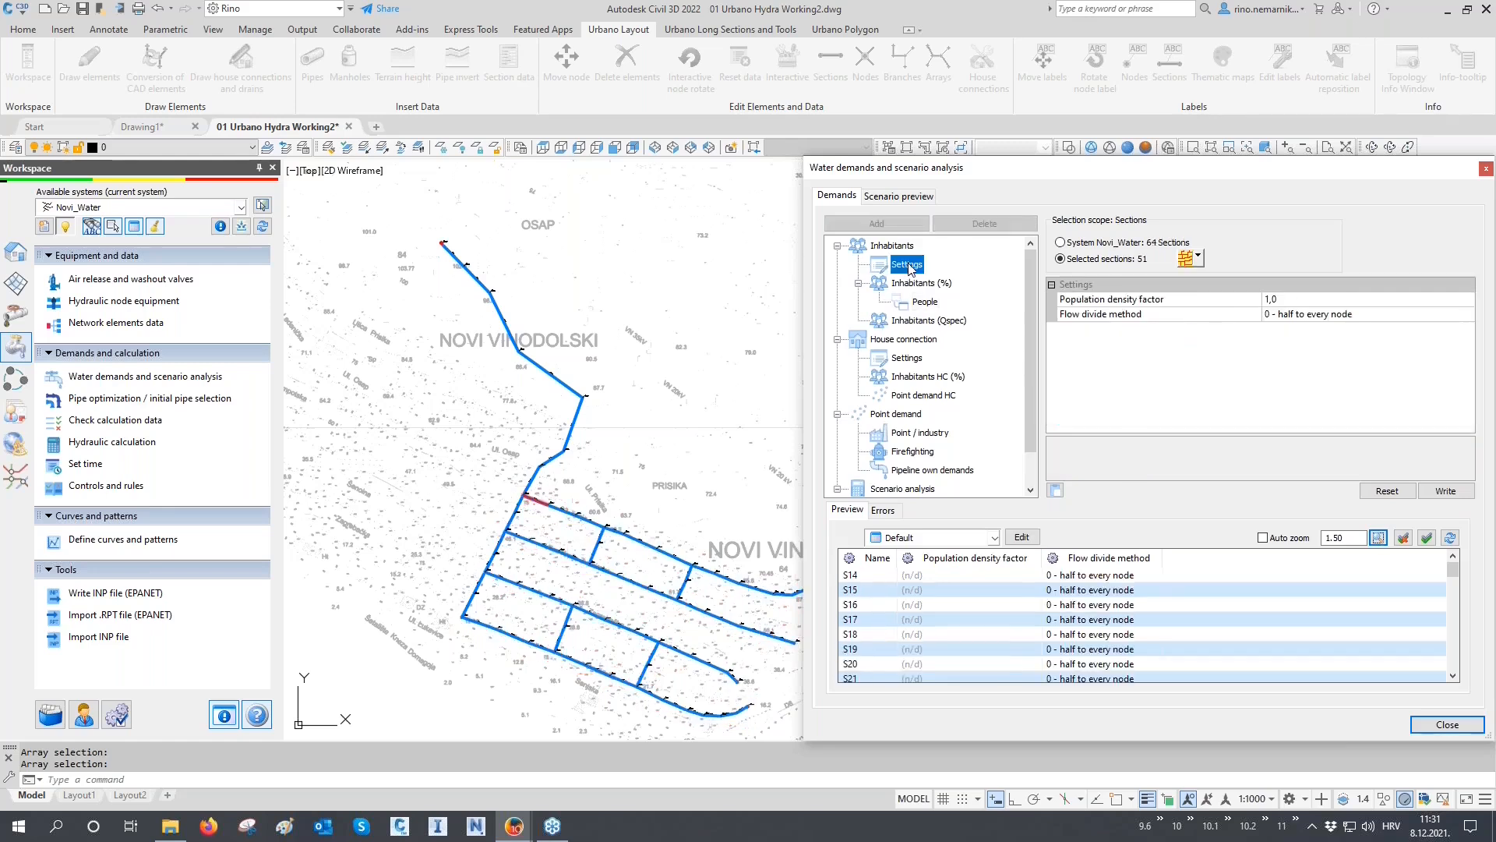
{"action": "left_click", "coordinate": [1302, 316]}
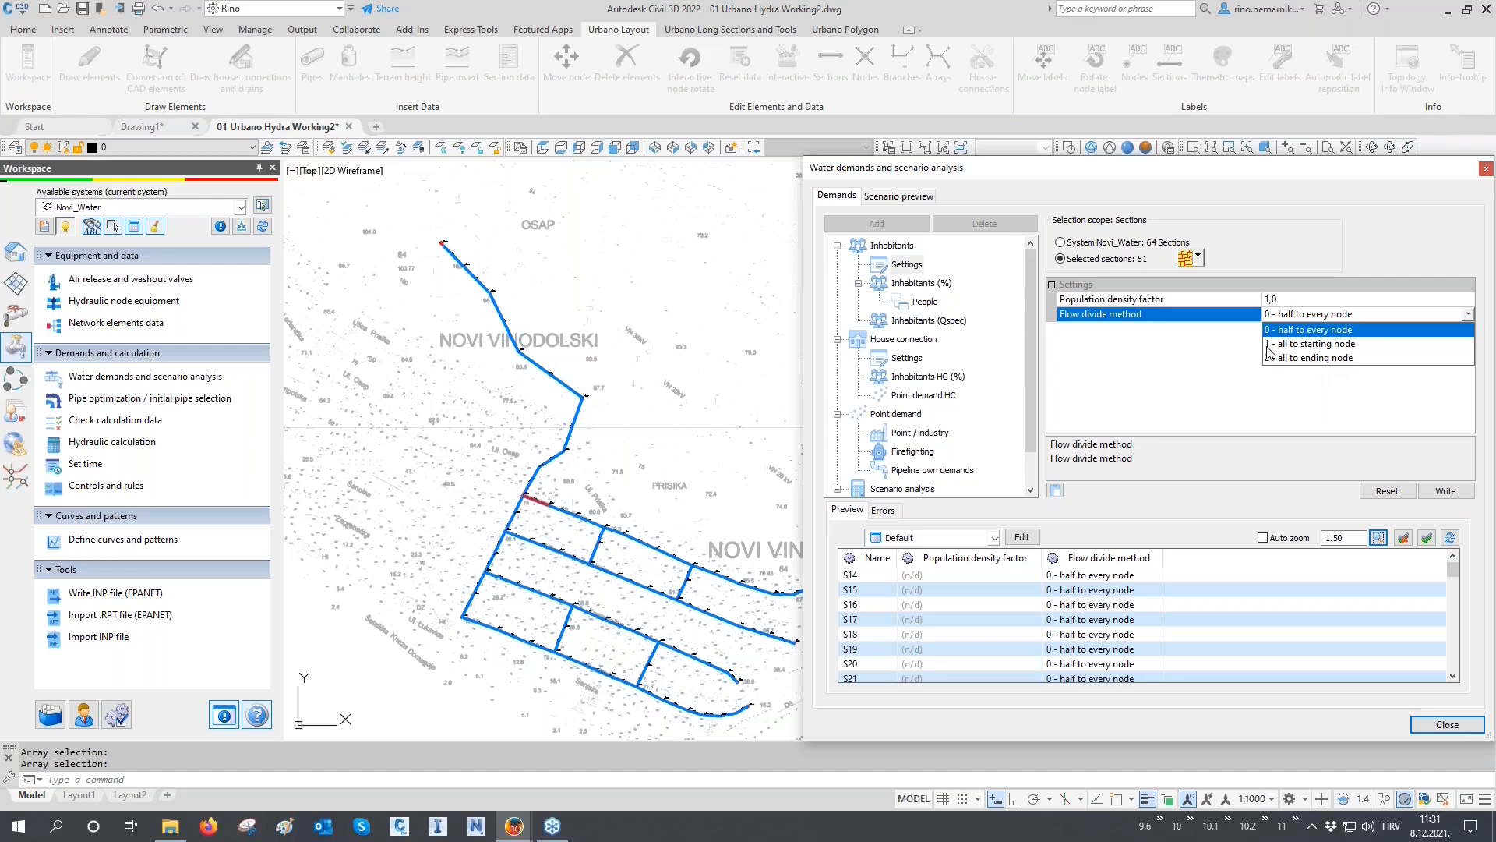
{"action": "left_click", "coordinate": [1215, 360]}
{"action": "left_click", "coordinate": [928, 303]}
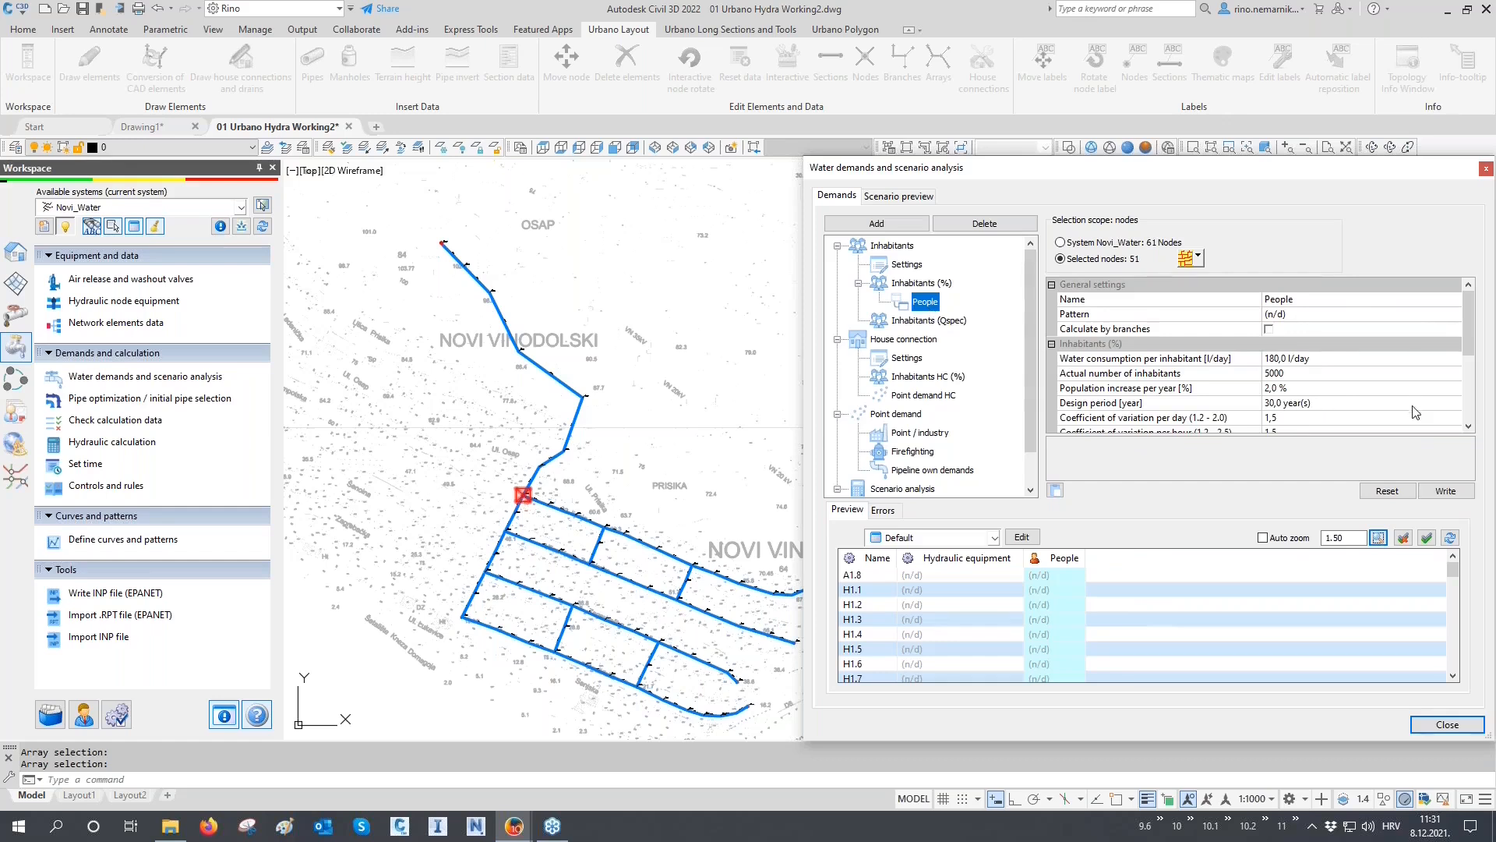
{"action": "scroll", "coordinate": [1373, 435], "scroll_direction": "down", "scroll_amount": 2}
{"action": "scroll", "coordinate": [1373, 435], "scroll_direction": "down", "scroll_amount": 2}
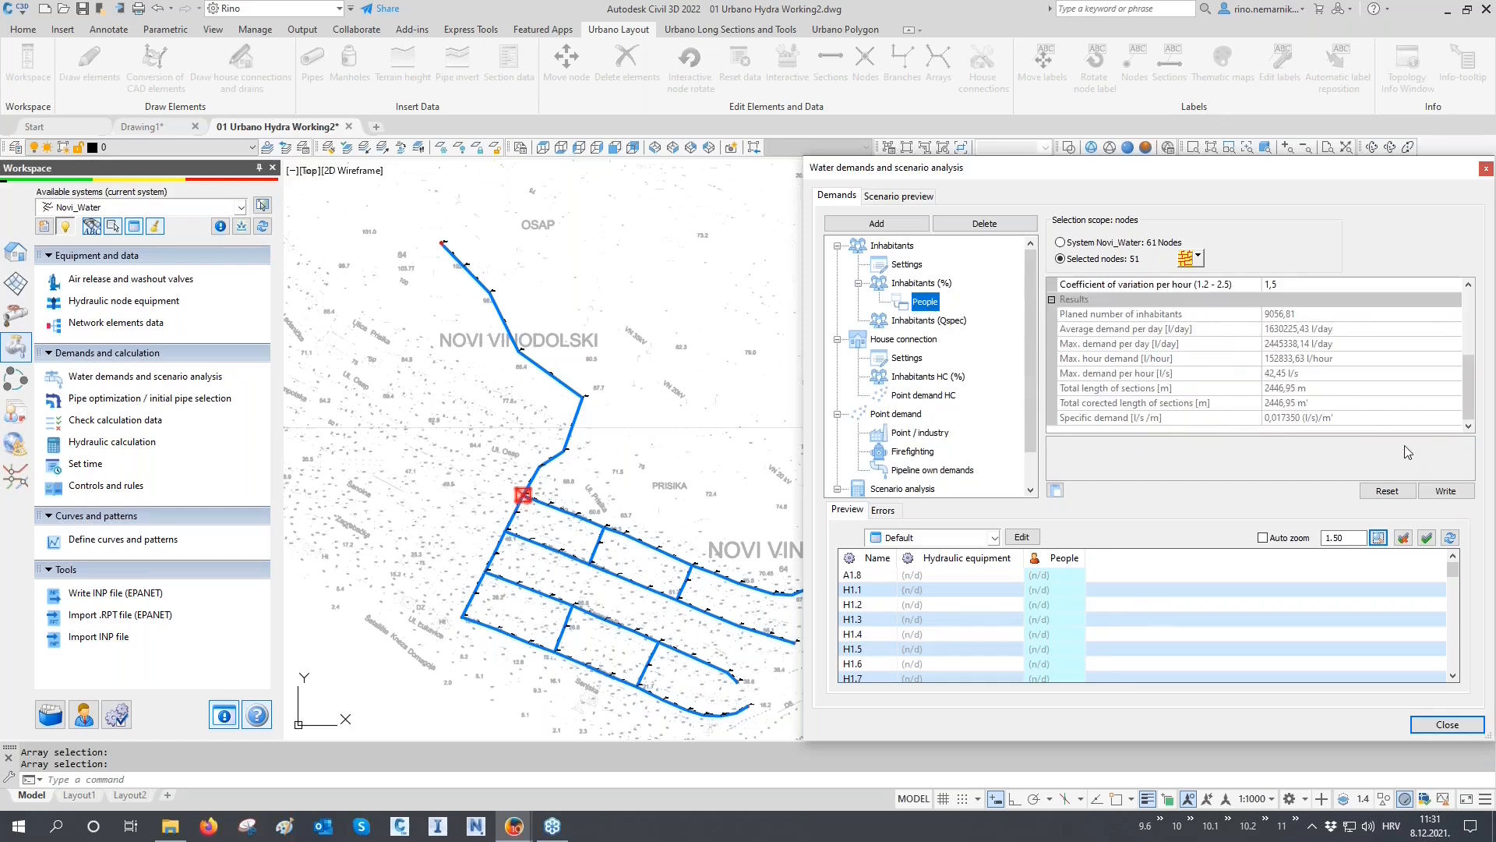
Write the People demand to the selected nodes and check the resulting values for all nodes in the preview
{"action": "left_click", "coordinate": [1446, 490]}
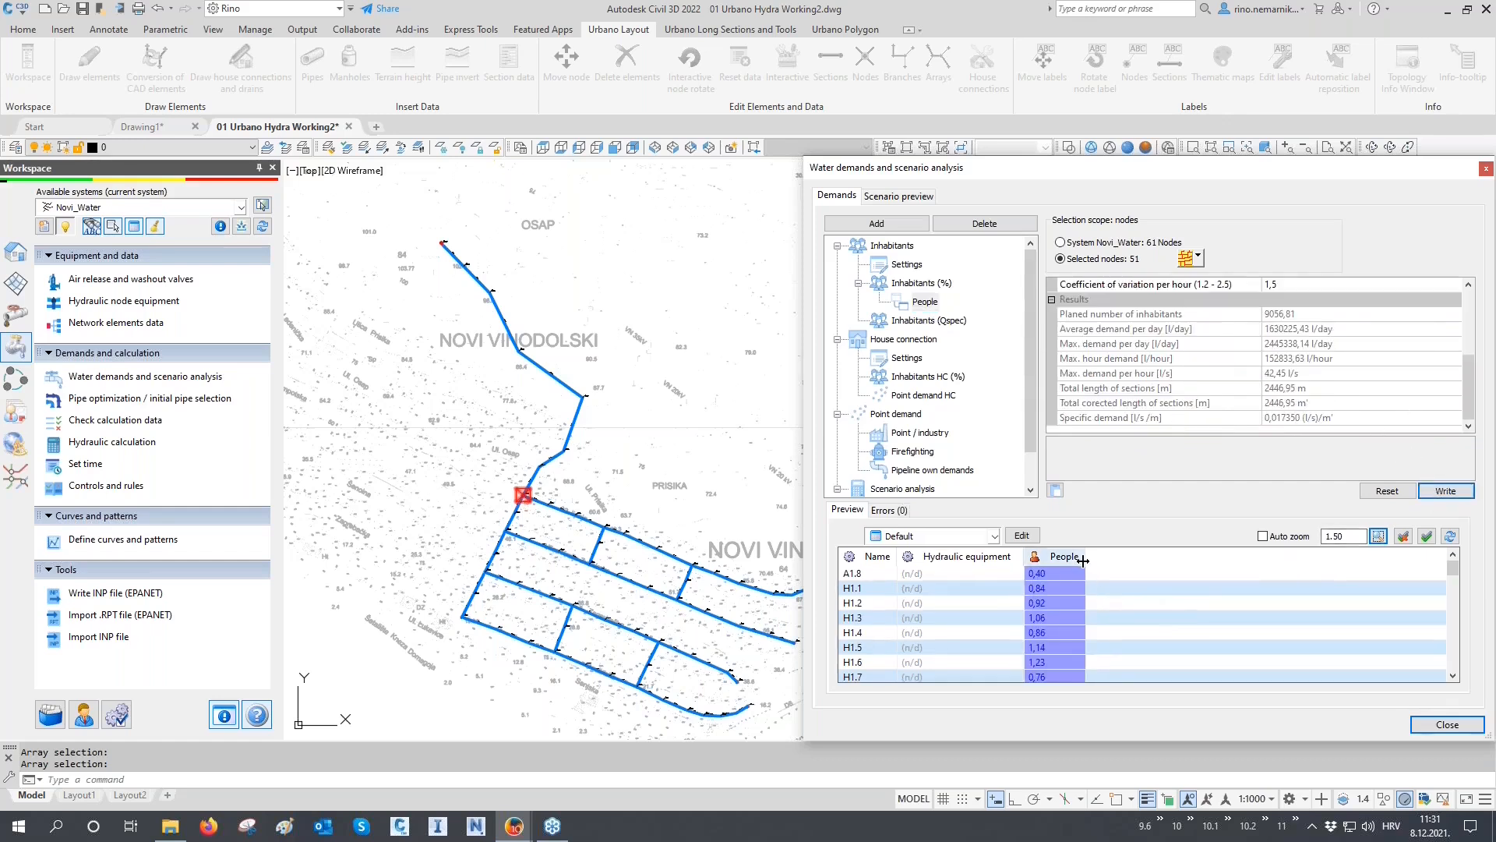
{"action": "mouse_move", "coordinate": [1078, 651]}
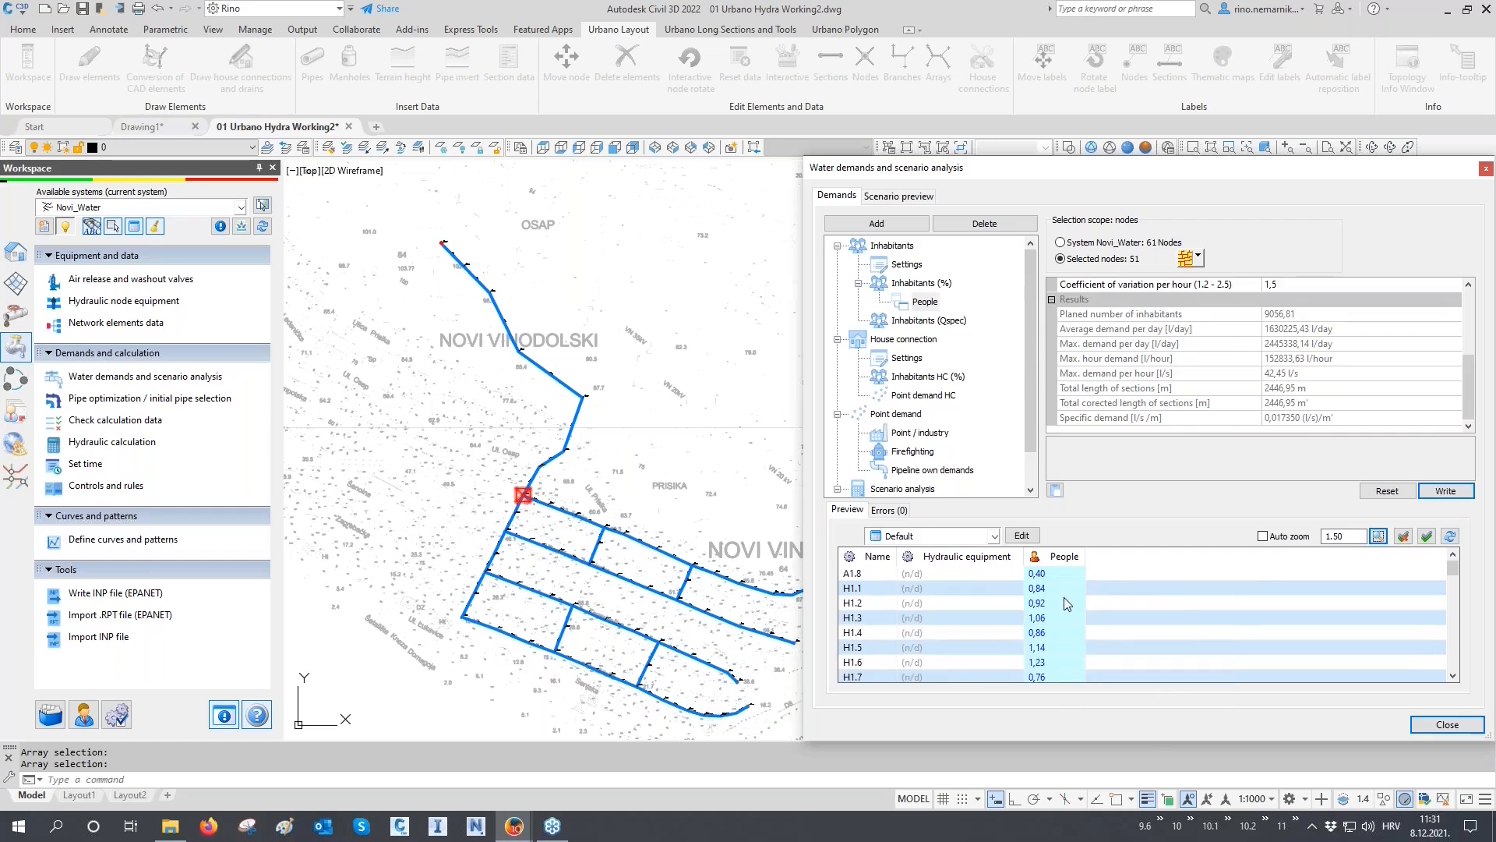
{"action": "scroll", "coordinate": [1065, 600], "scroll_direction": "down", "scroll_amount": 4}
{"action": "scroll", "coordinate": [1064, 600], "scroll_direction": "down", "scroll_amount": 5}
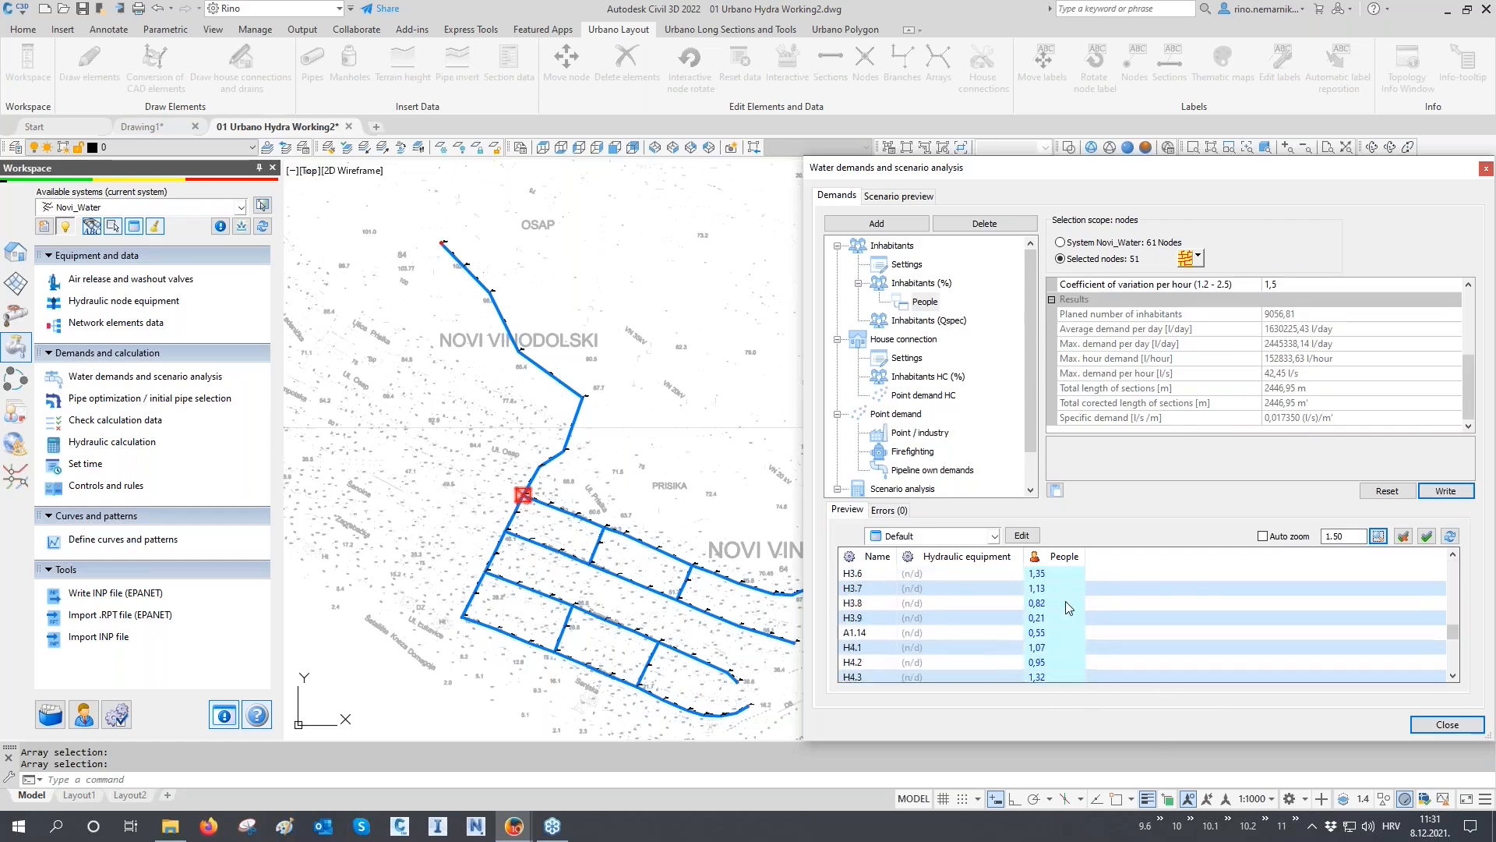
{"action": "left_click", "coordinate": [1055, 658], "text": "shift"}
{"action": "scroll", "coordinate": [1058, 656], "scroll_direction": "up", "scroll_amount": 10}
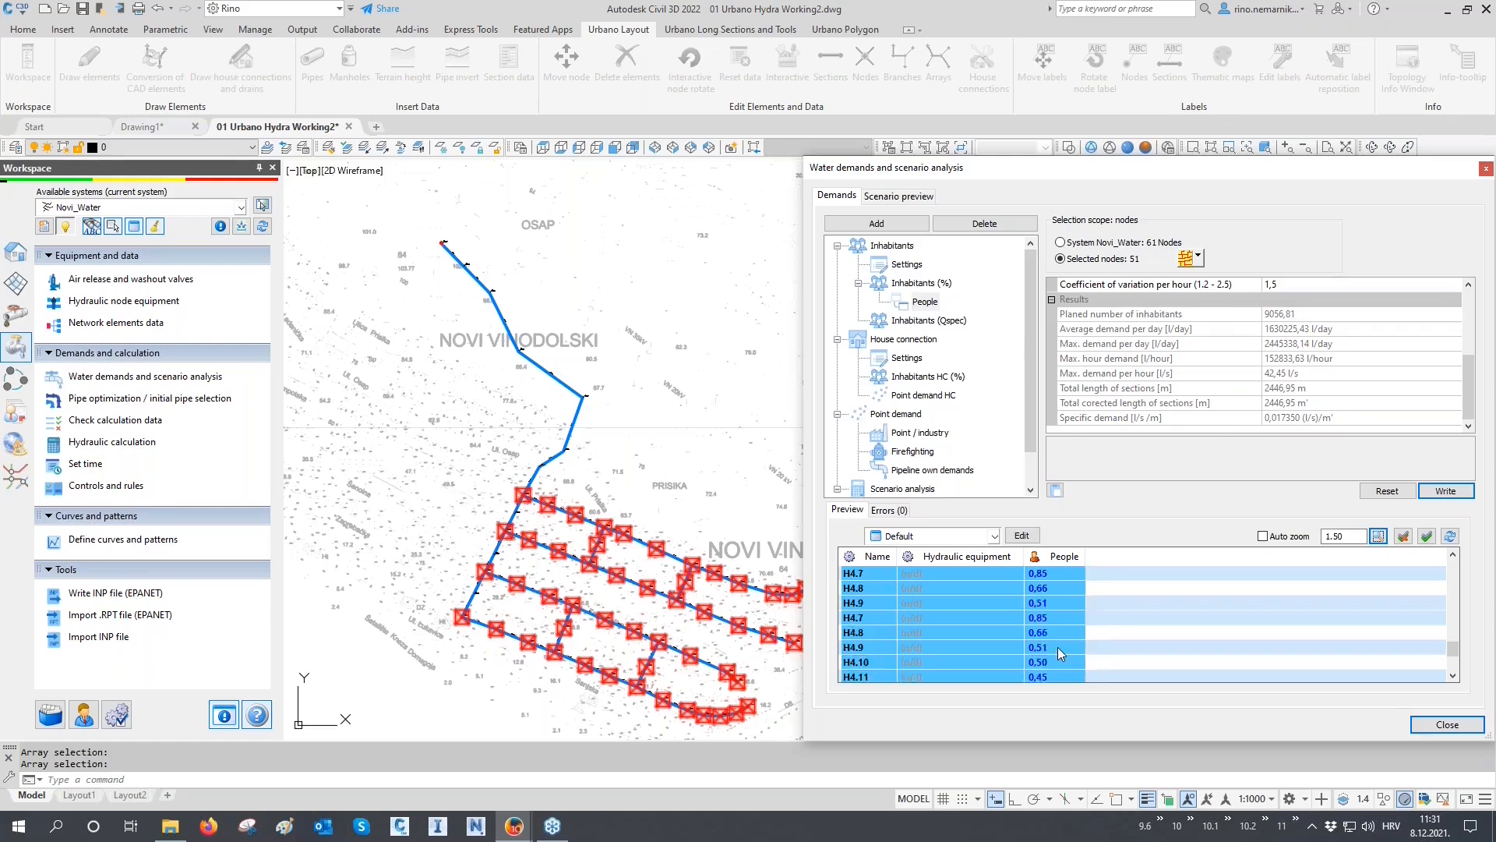
{"action": "left_click", "coordinate": [1055, 575]}
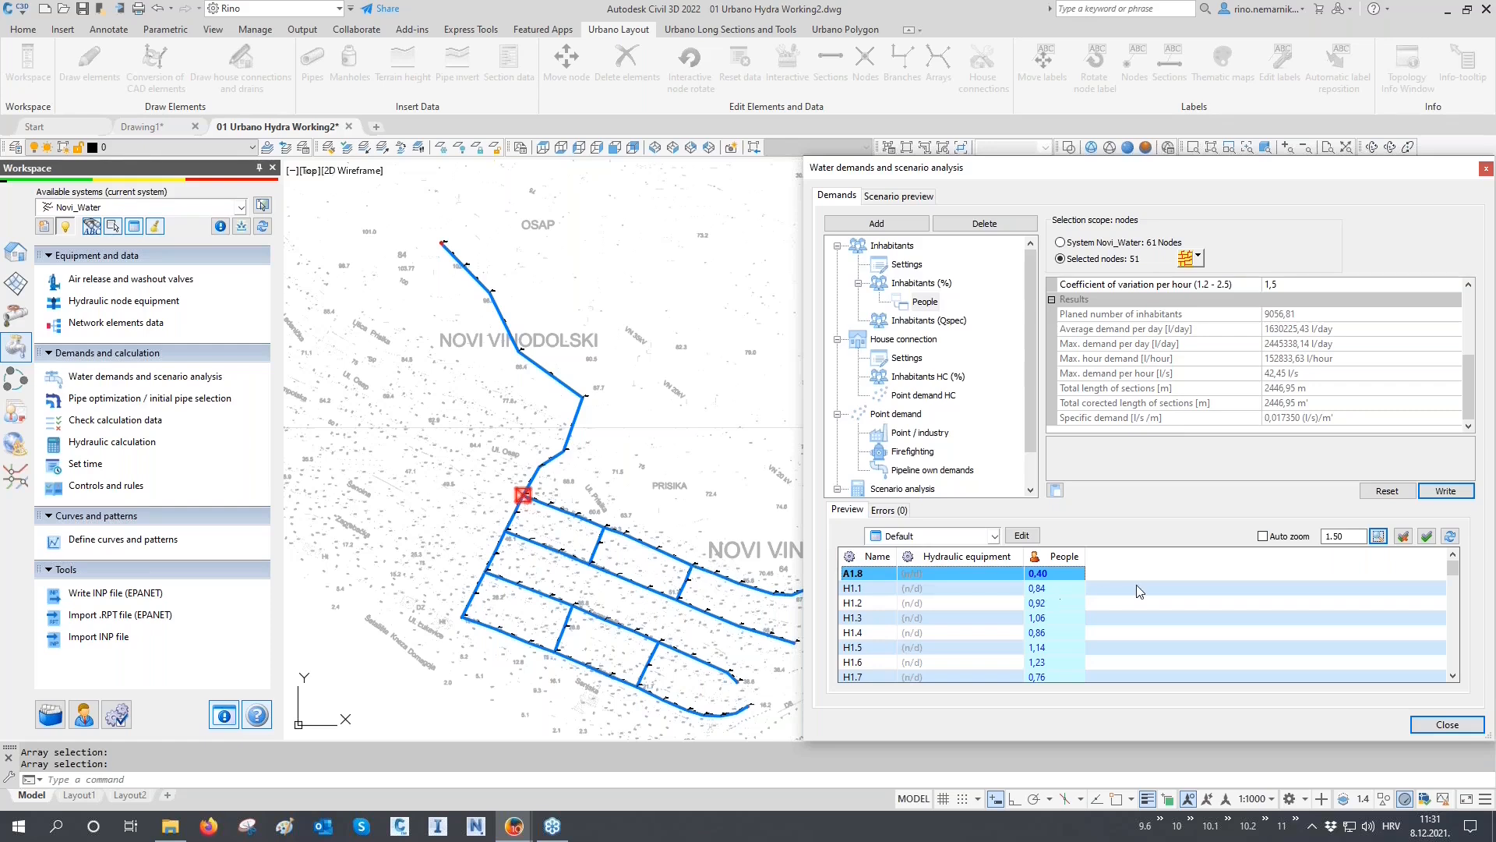
Add another Inhabitants (%) demand and name it Tourists
{"action": "left_click", "coordinate": [923, 285]}
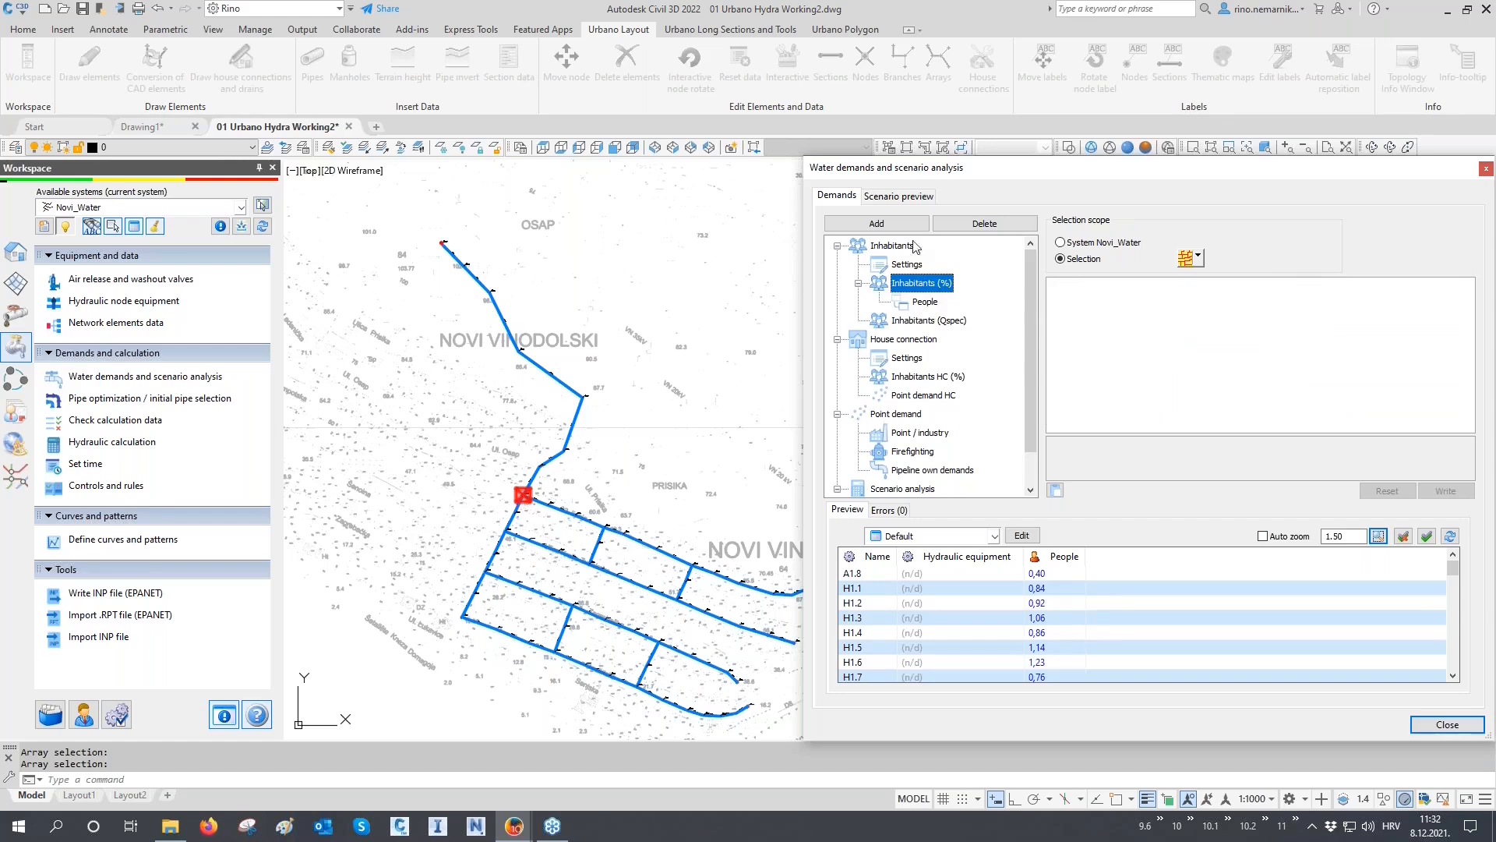
{"action": "left_click", "coordinate": [876, 224]}
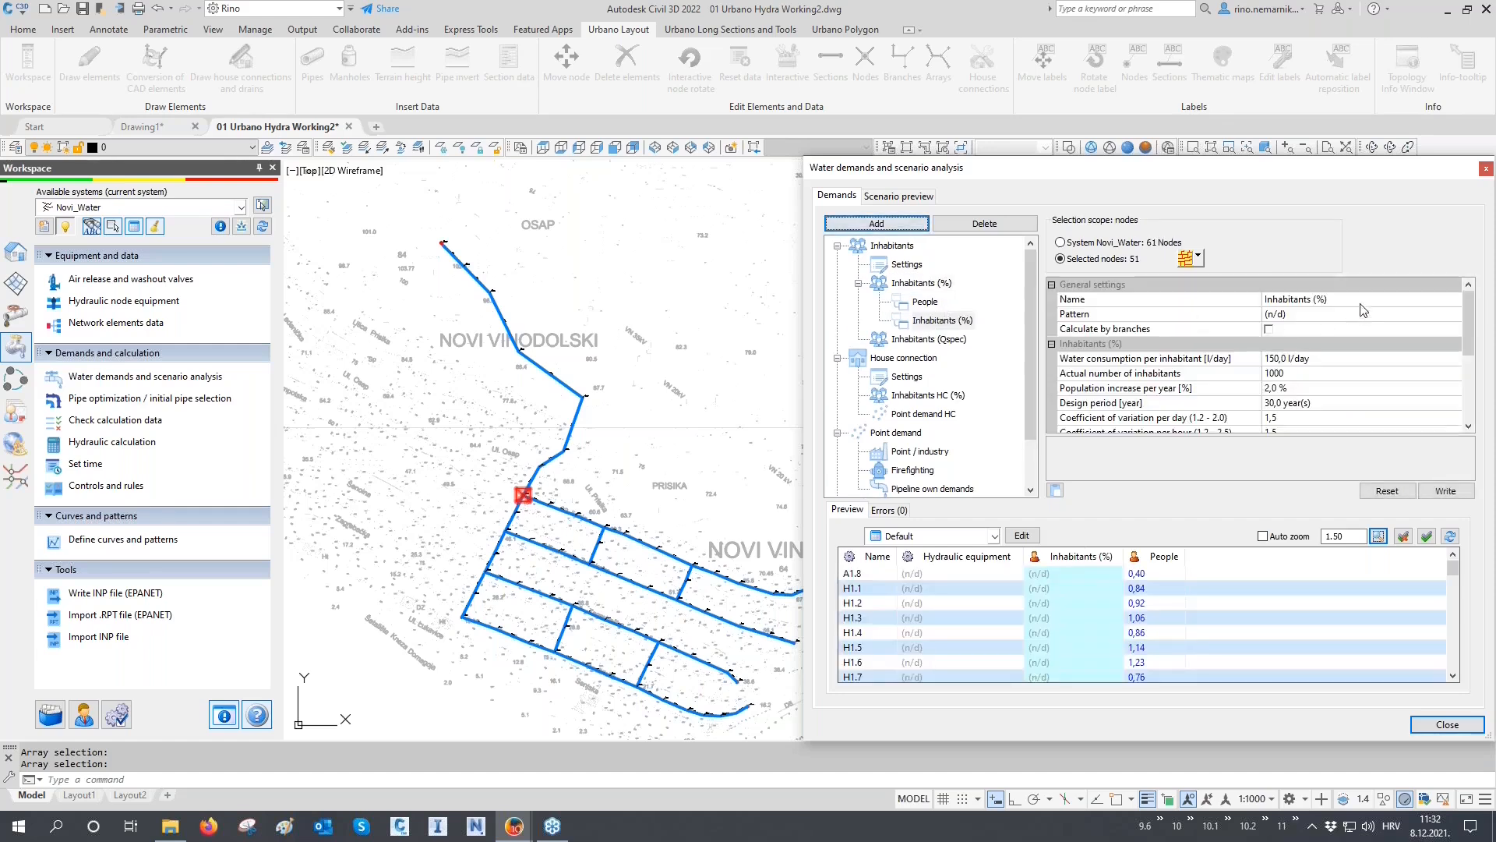
{"action": "left_click", "coordinate": [1164, 301]}
{"action": "type", "text": "Tourists"}
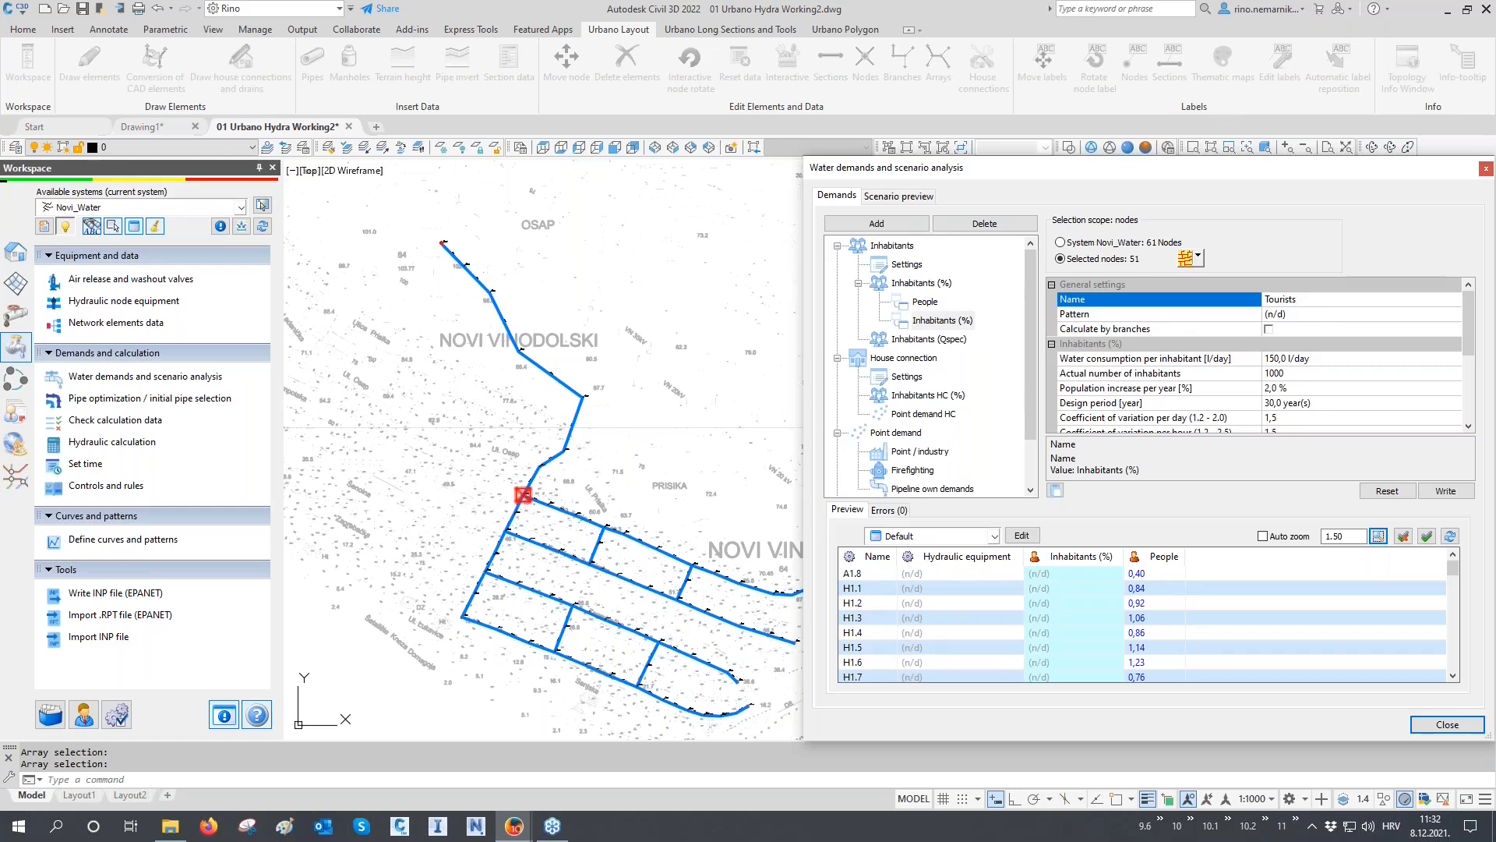
{"action": "key", "text": "Return"}
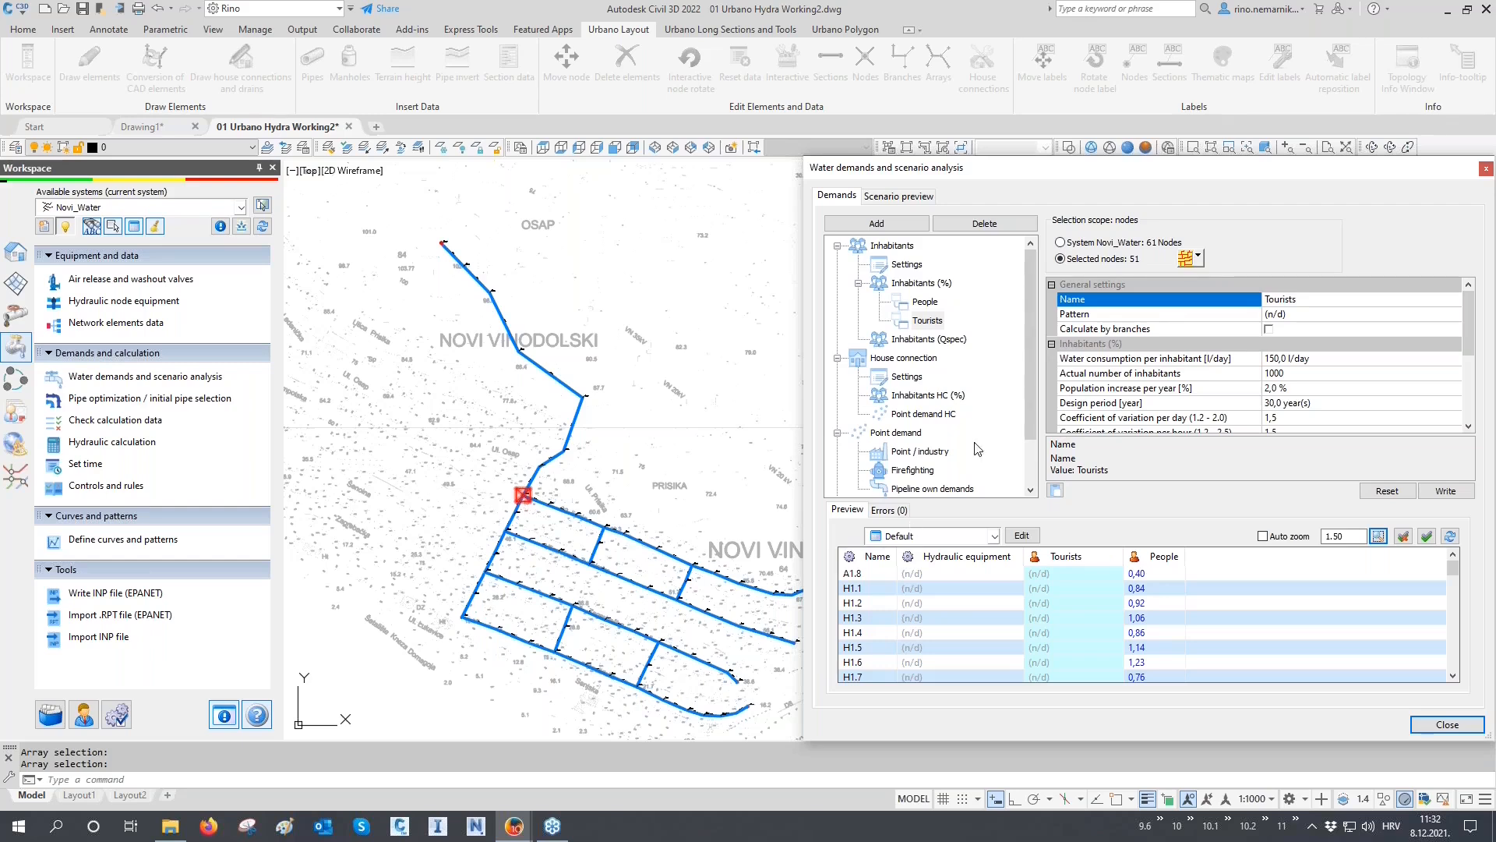
Restrict the Tourists demand to the nodes of arrays H3 and H4 and the two cross arrays between them, using array selection
{"action": "left_click", "coordinate": [1197, 256]}
{"action": "left_click", "coordinate": [1228, 429]}
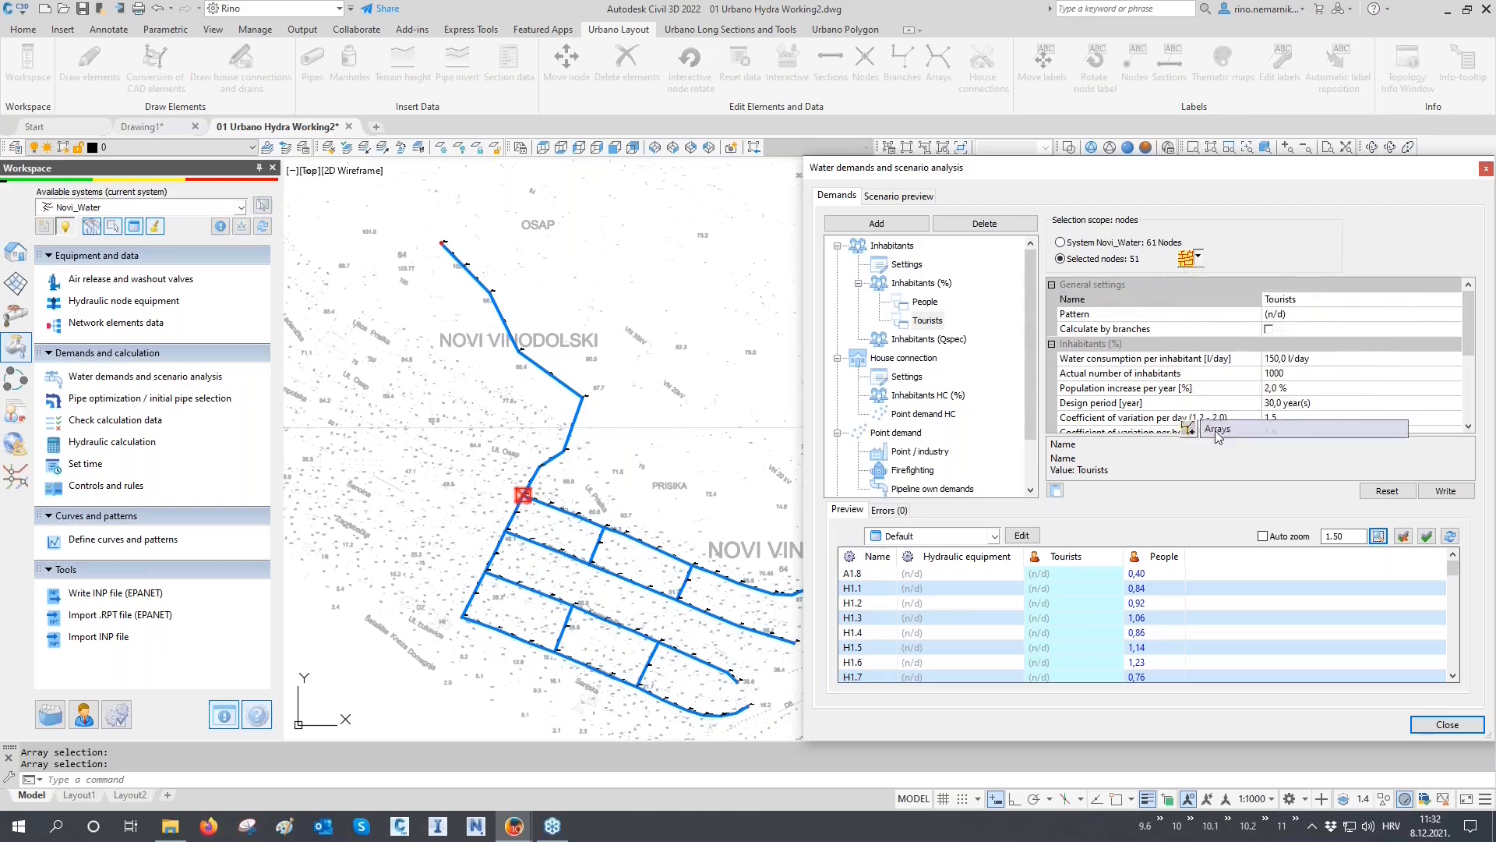
{"action": "left_click", "coordinate": [702, 699]}
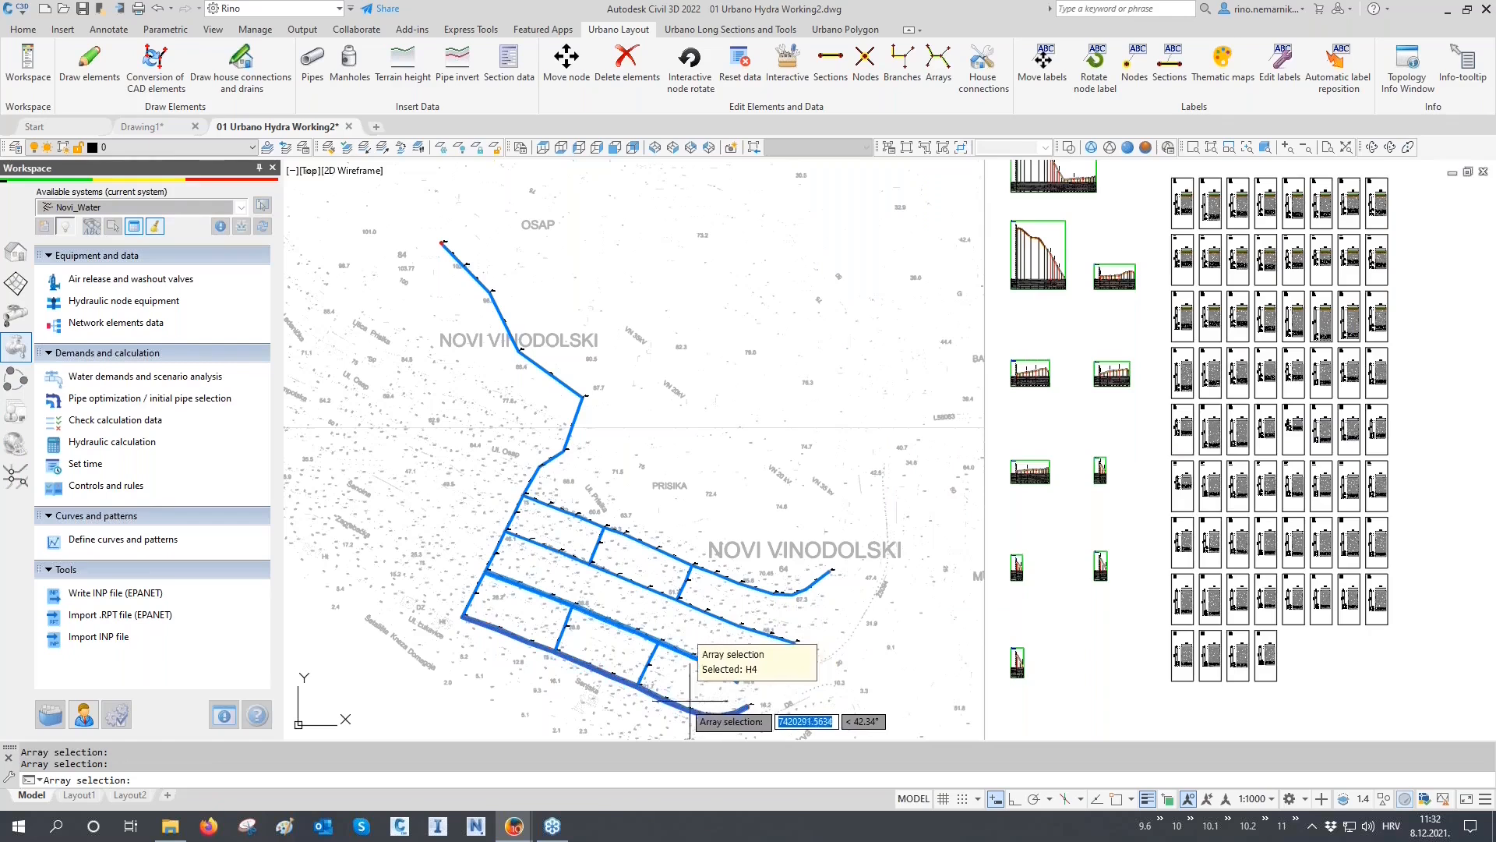
{"action": "left_click", "coordinate": [641, 663]}
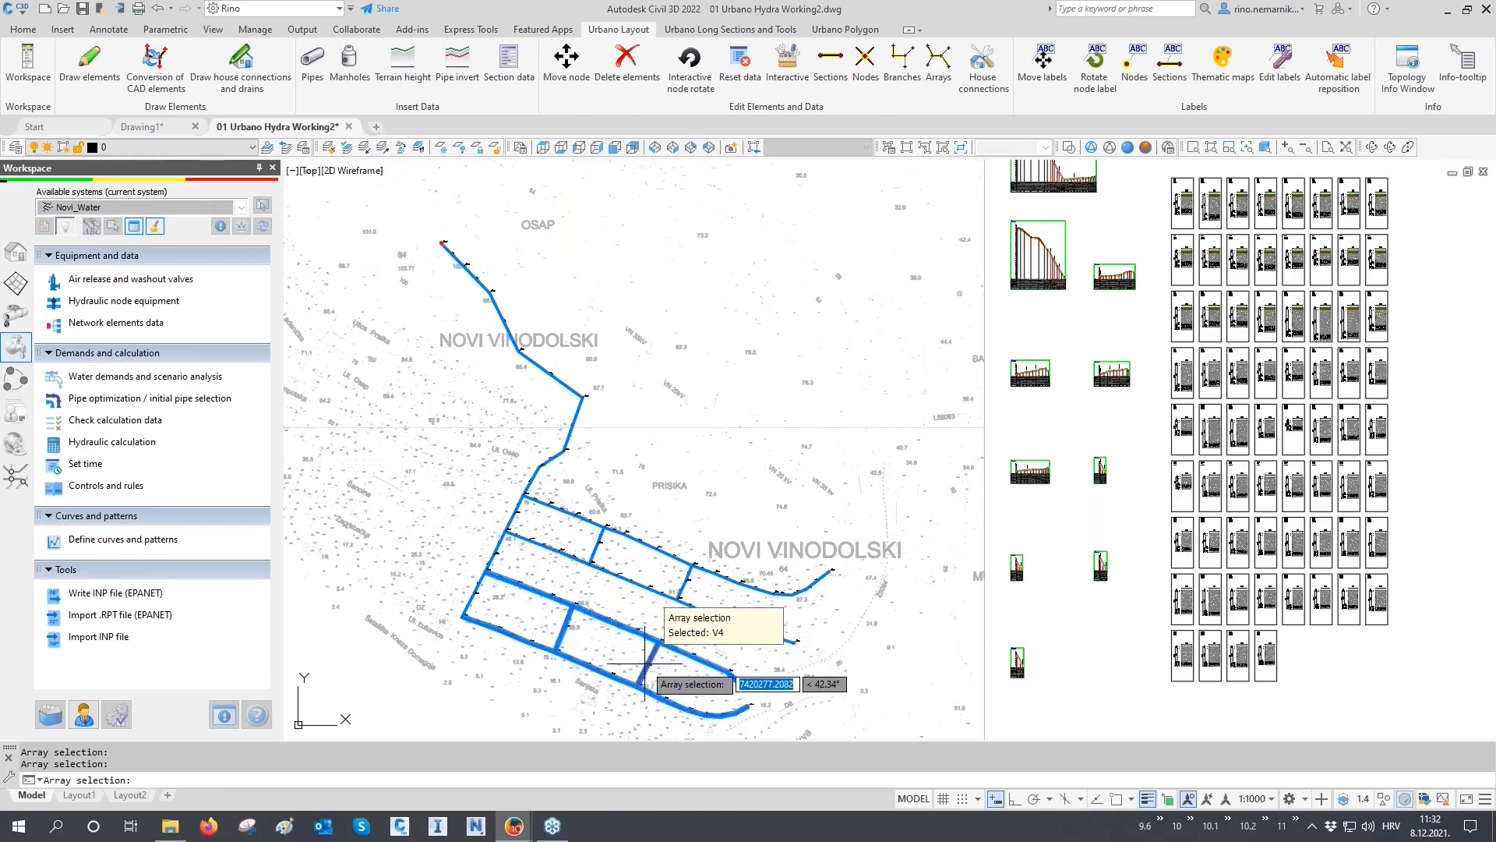
{"action": "right_click", "coordinate": [642, 663]}
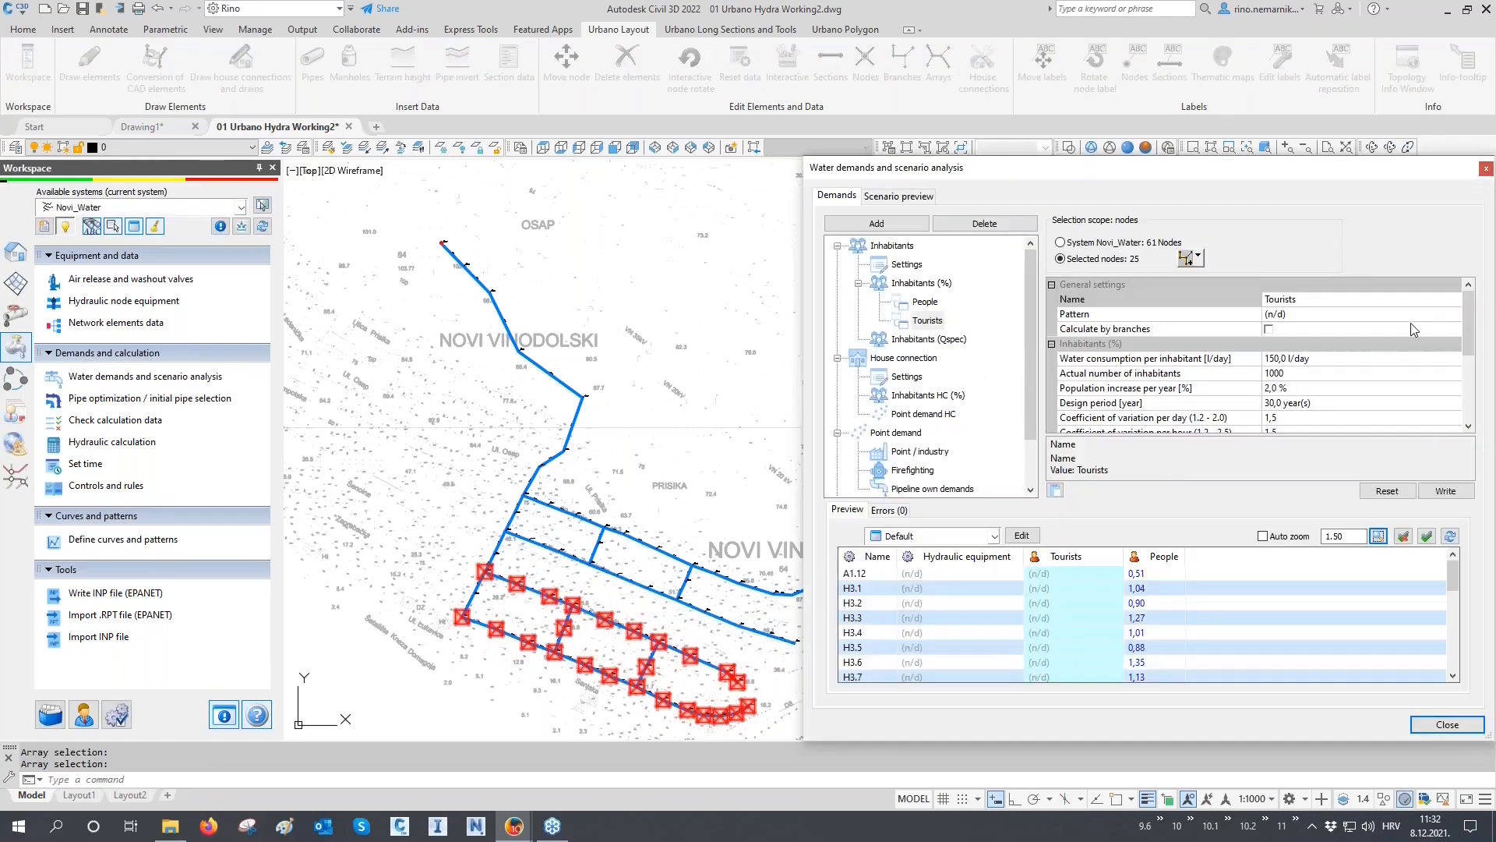
Set the Tourists demand's water consumption per inhabitant to 250 l/day and its actual number of inhabitants to 1500
{"action": "left_click", "coordinate": [1211, 360]}
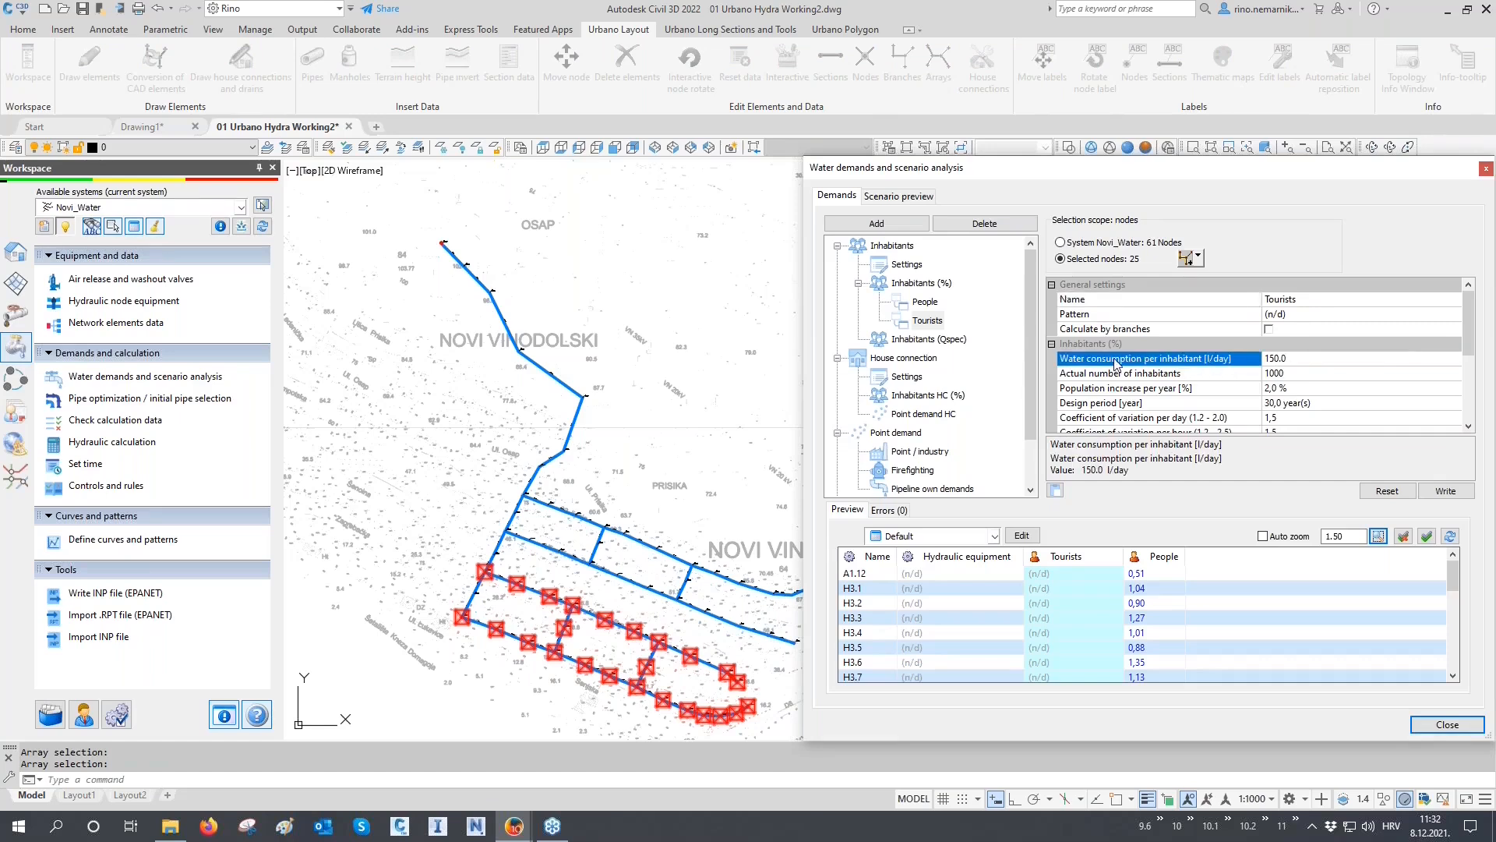
{"action": "left_click_drag", "start_coordinate": [1282, 357], "coordinate": [1242, 355]}
{"action": "type", "text": "250"}
{"action": "left_click", "coordinate": [1181, 374]}
{"action": "left_click_drag", "start_coordinate": [1288, 376], "coordinate": [1244, 380]}
{"action": "type", "text": "1"}
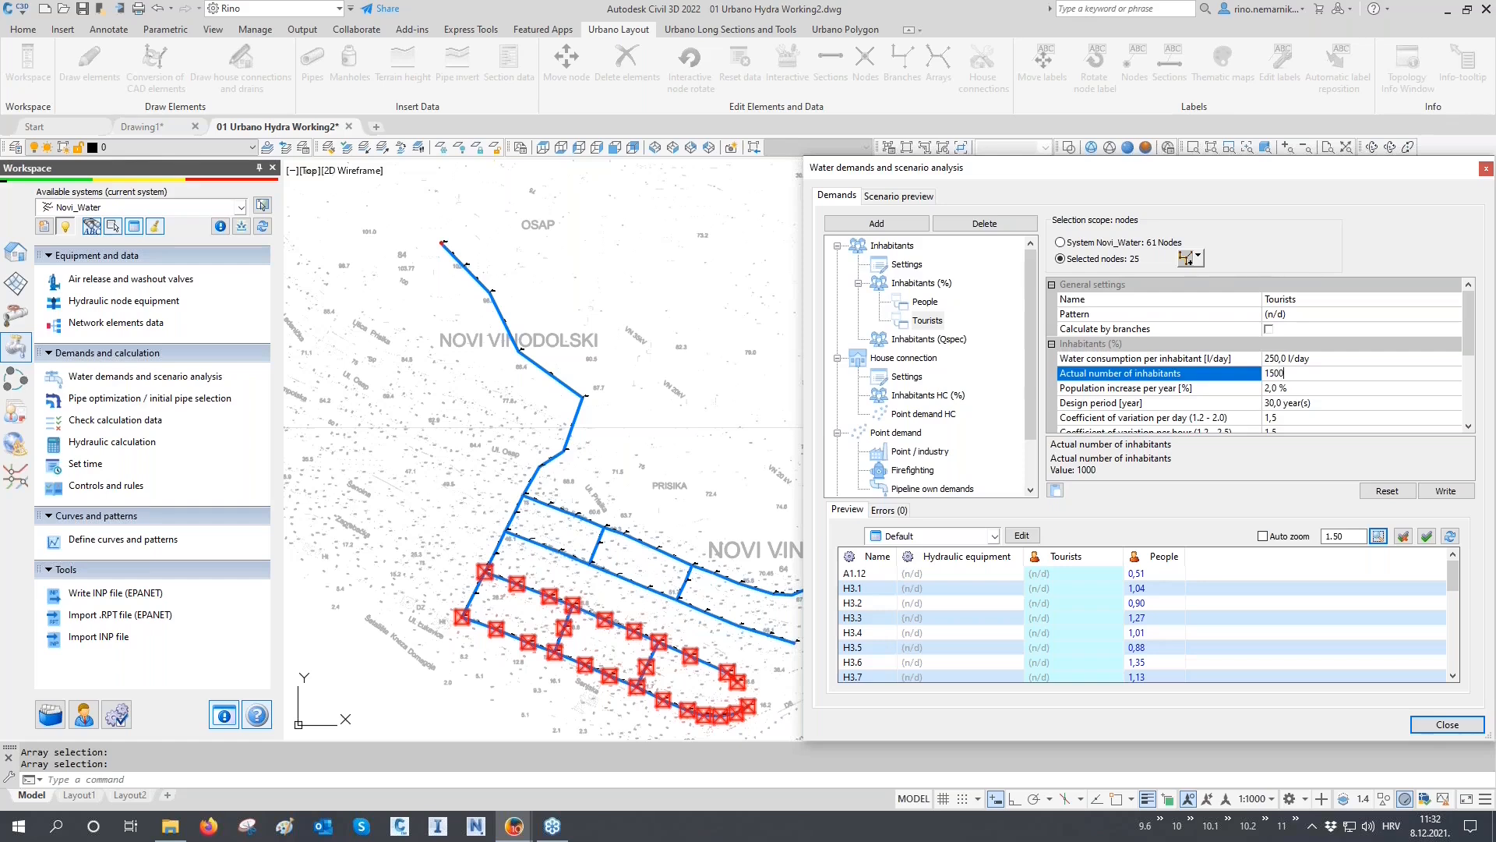
Review the Tourists demand's population increase and design period, and its calculated maximum hourly demand, section lengths and specific demand
{"action": "left_click", "coordinate": [1221, 389]}
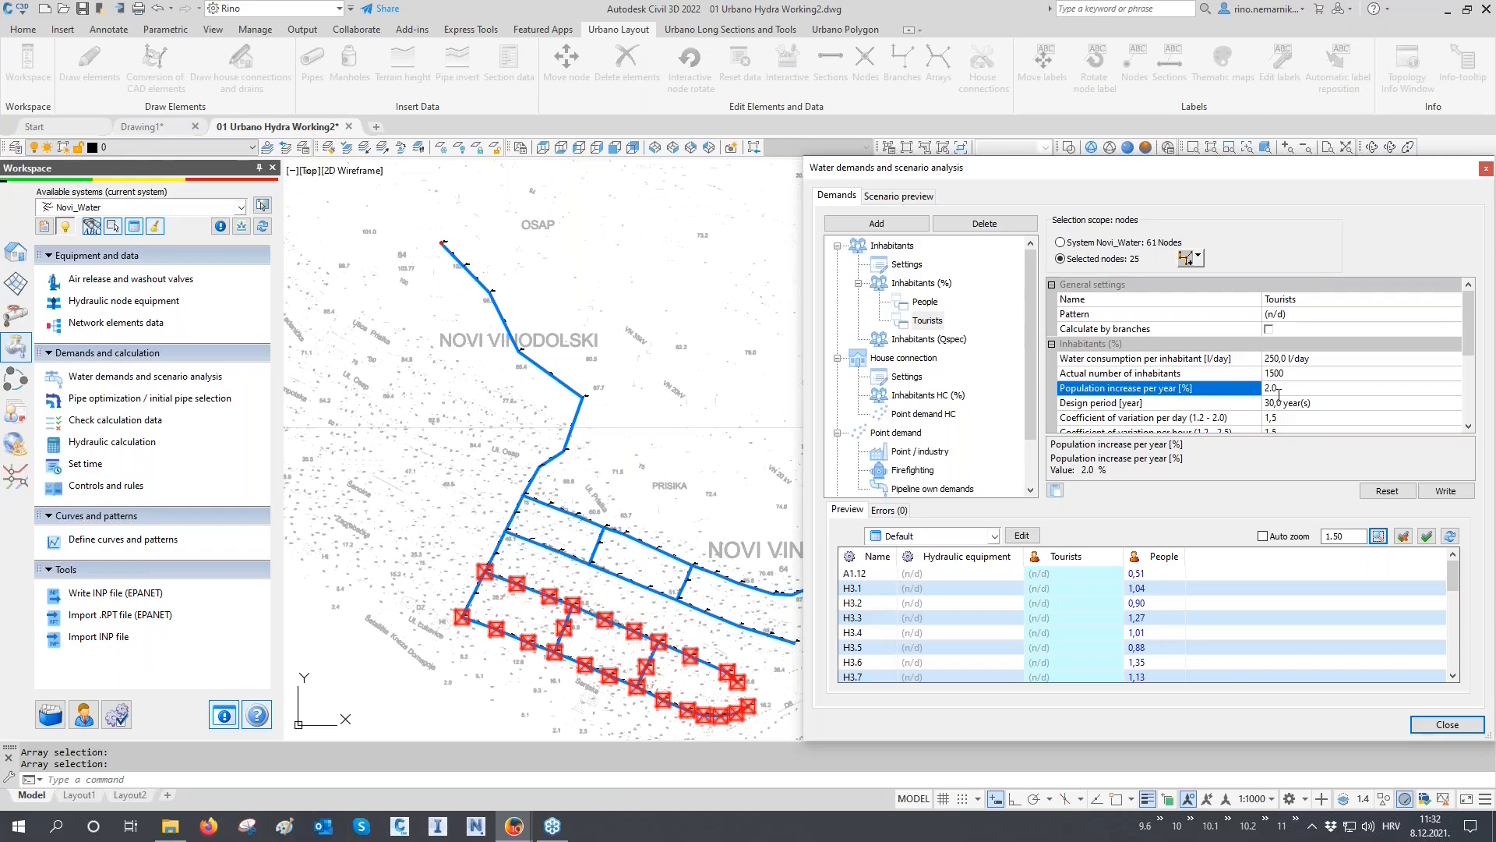
{"action": "left_click", "coordinate": [1233, 404]}
{"action": "scroll", "coordinate": [1234, 393], "scroll_direction": "down", "scroll_amount": 3}
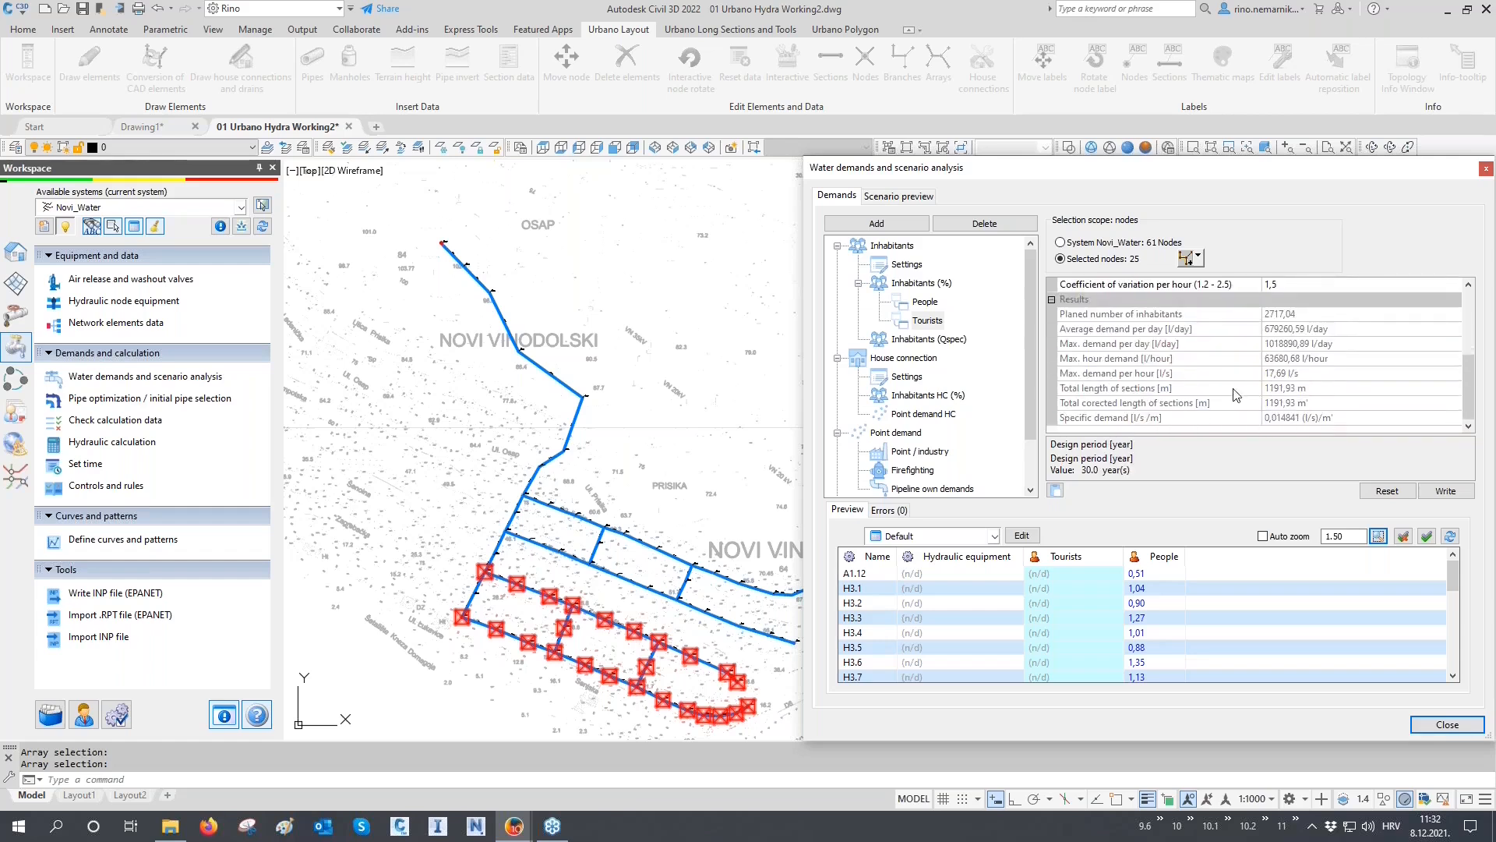
{"action": "left_click", "coordinate": [1272, 388]}
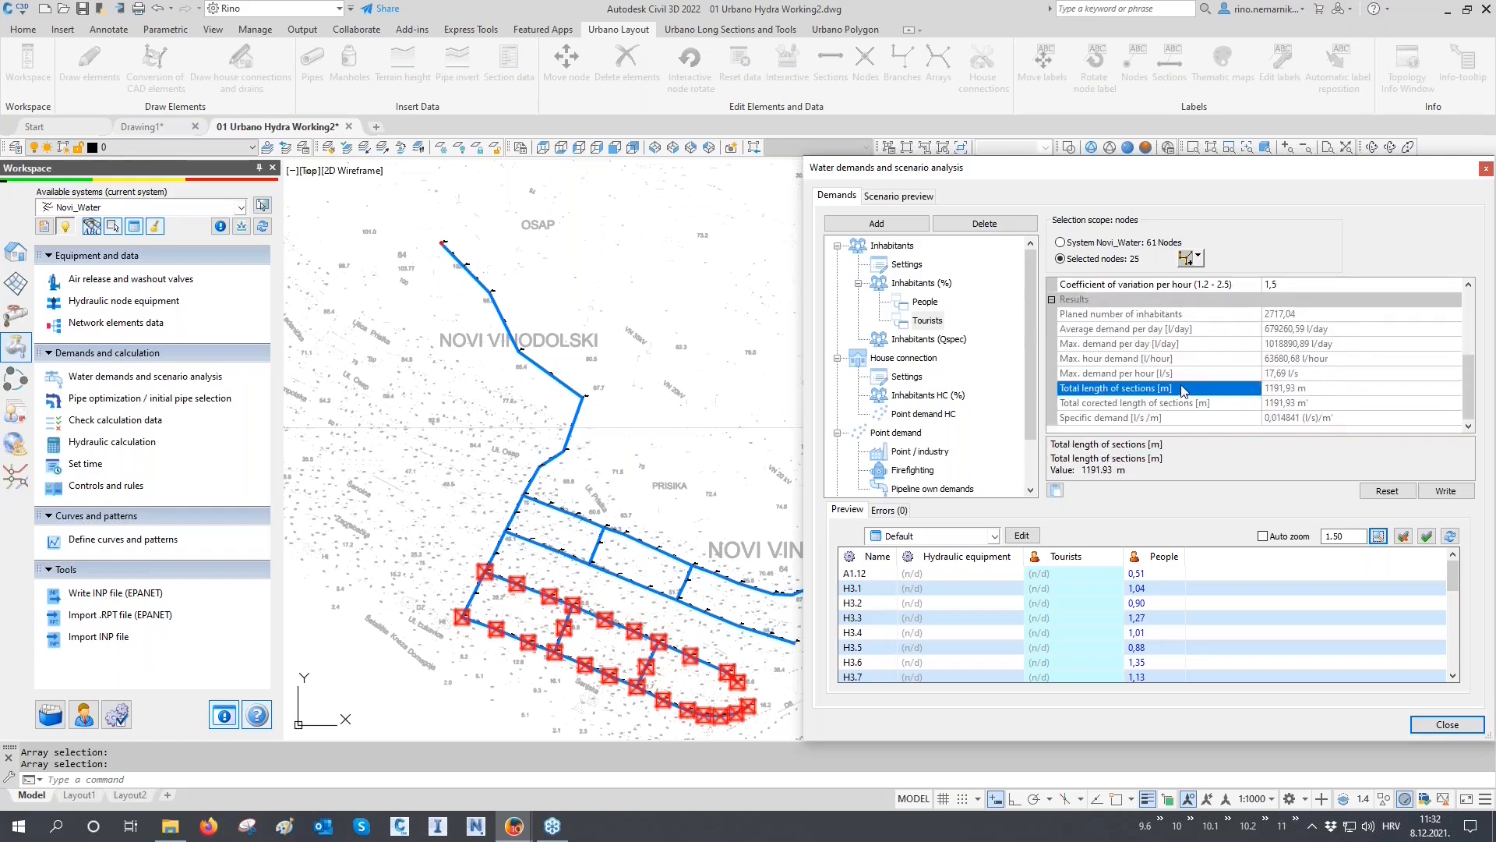
{"action": "left_click", "coordinate": [1162, 378]}
{"action": "left_click_drag", "start_coordinate": [1265, 373], "coordinate": [1296, 374]}
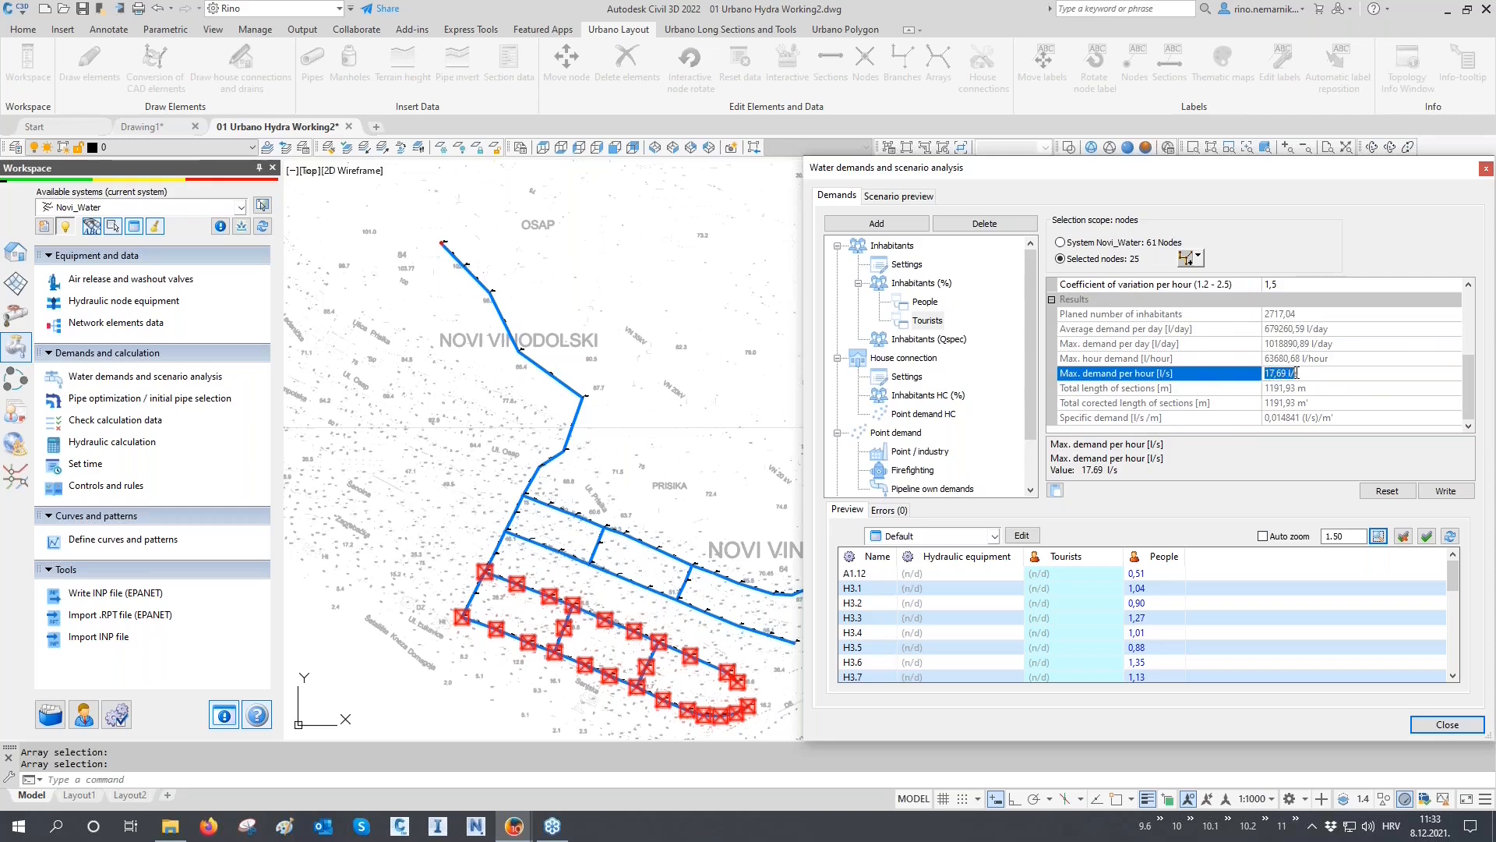
{"action": "left_click", "coordinate": [1229, 391]}
{"action": "left_click", "coordinate": [1248, 417]}
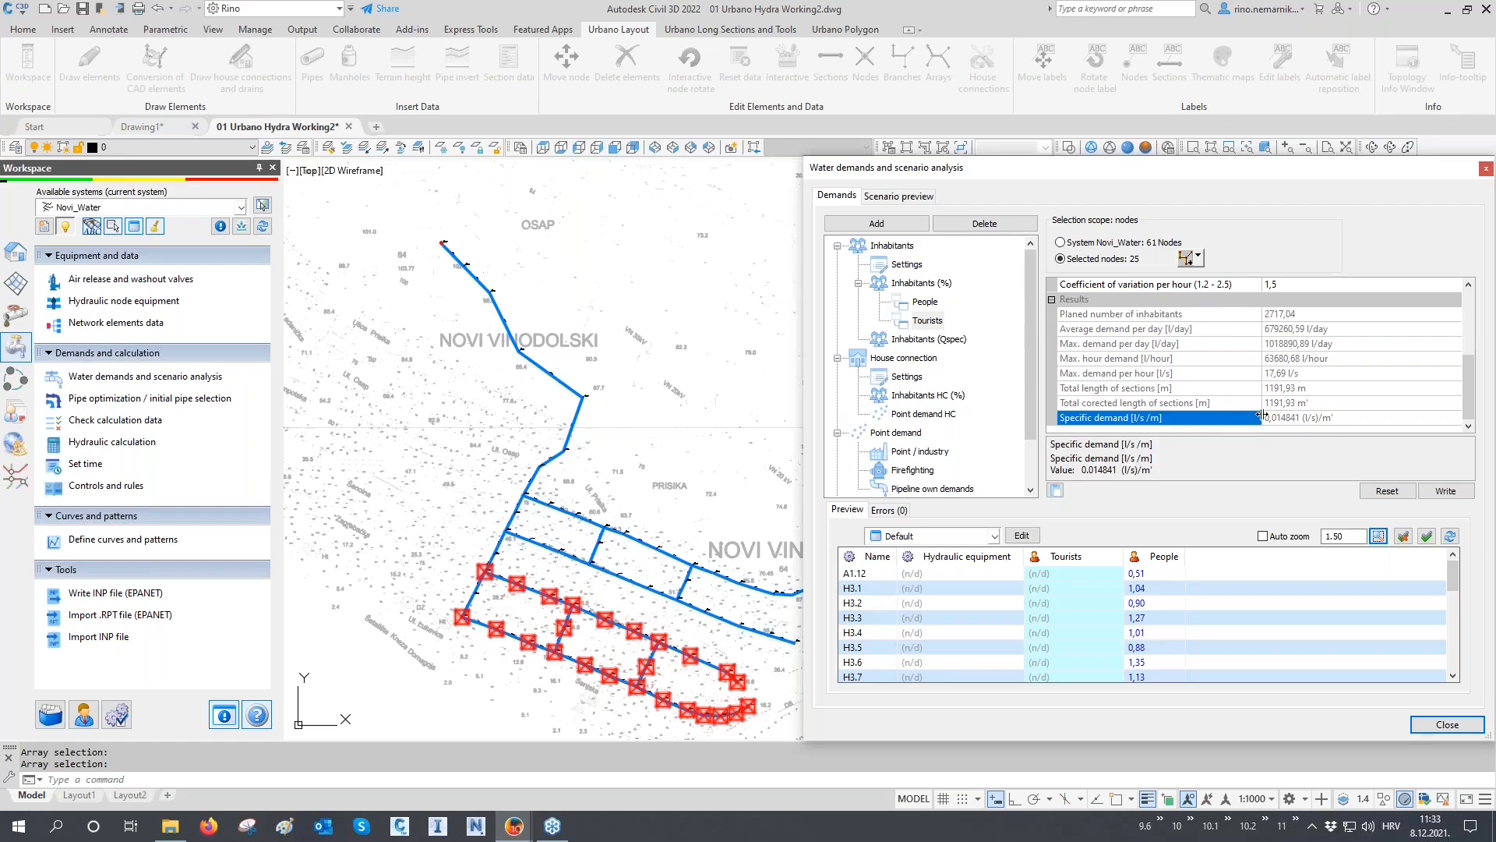
{"action": "left_click_drag", "start_coordinate": [1268, 417], "coordinate": [1355, 417]}
Write the Tourists demand to its nodes and compare the node values with the People demand
{"action": "left_click", "coordinate": [1439, 490]}
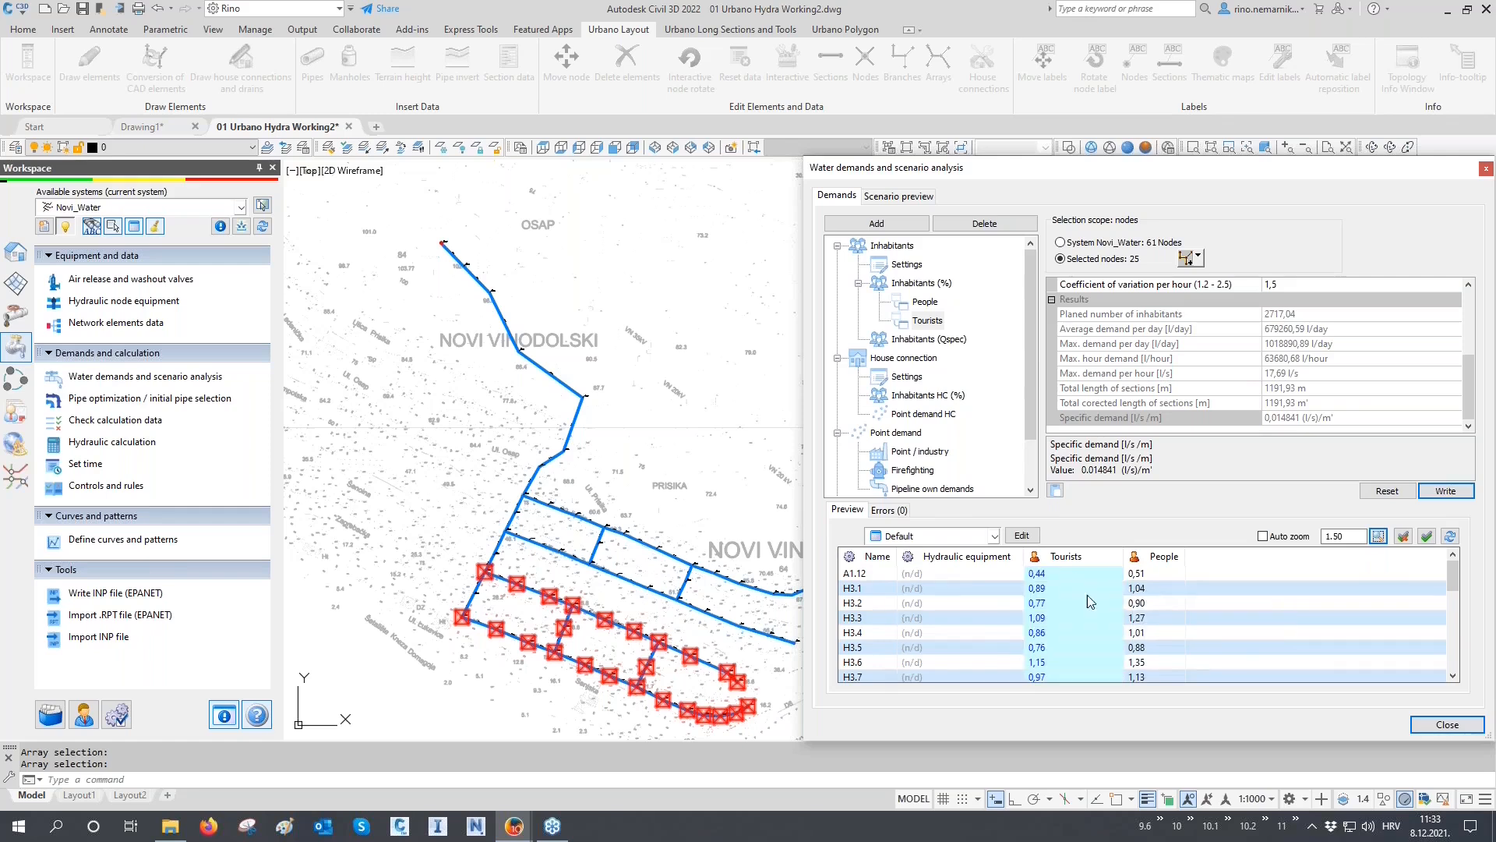
{"action": "mouse_move", "coordinate": [1138, 619]}
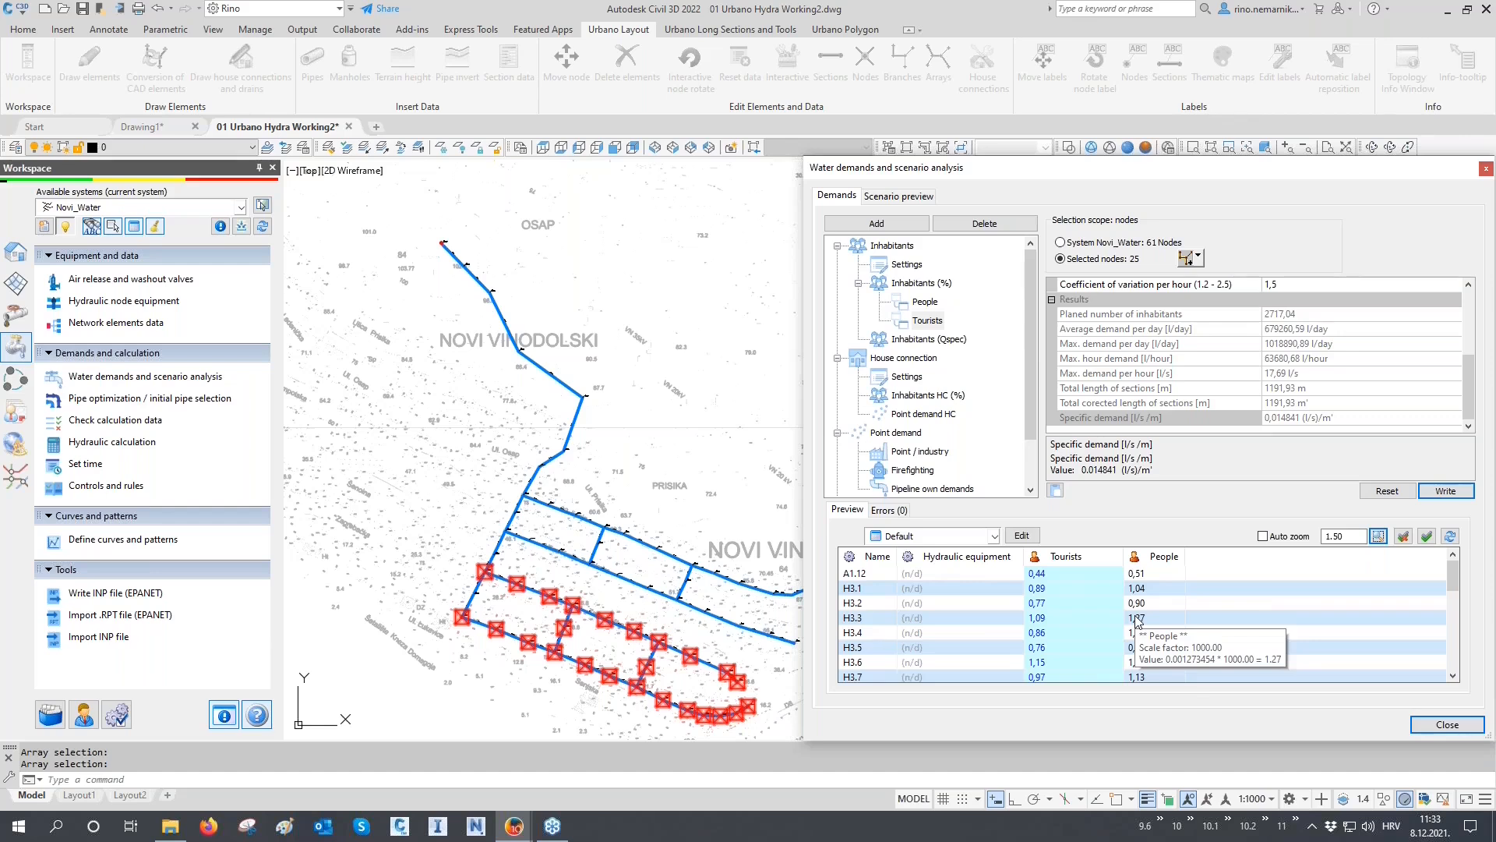
{"action": "scroll", "coordinate": [1173, 380], "scroll_direction": "up", "scroll_amount": 3}
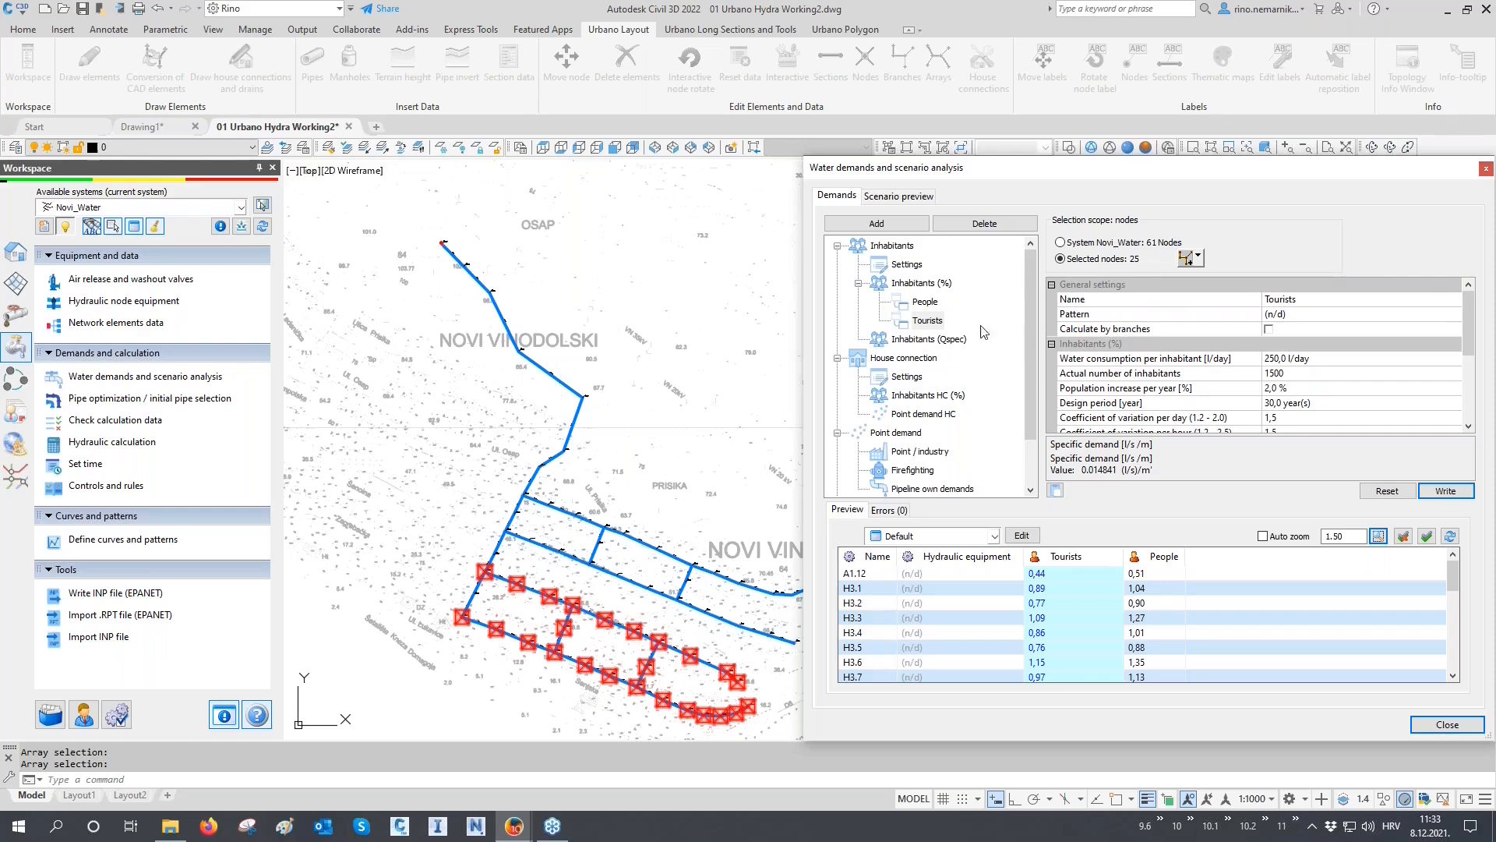
Add a third Inhabitants (%) demand named By branches and enable Calculate by branches for it
{"action": "left_click", "coordinate": [927, 287]}
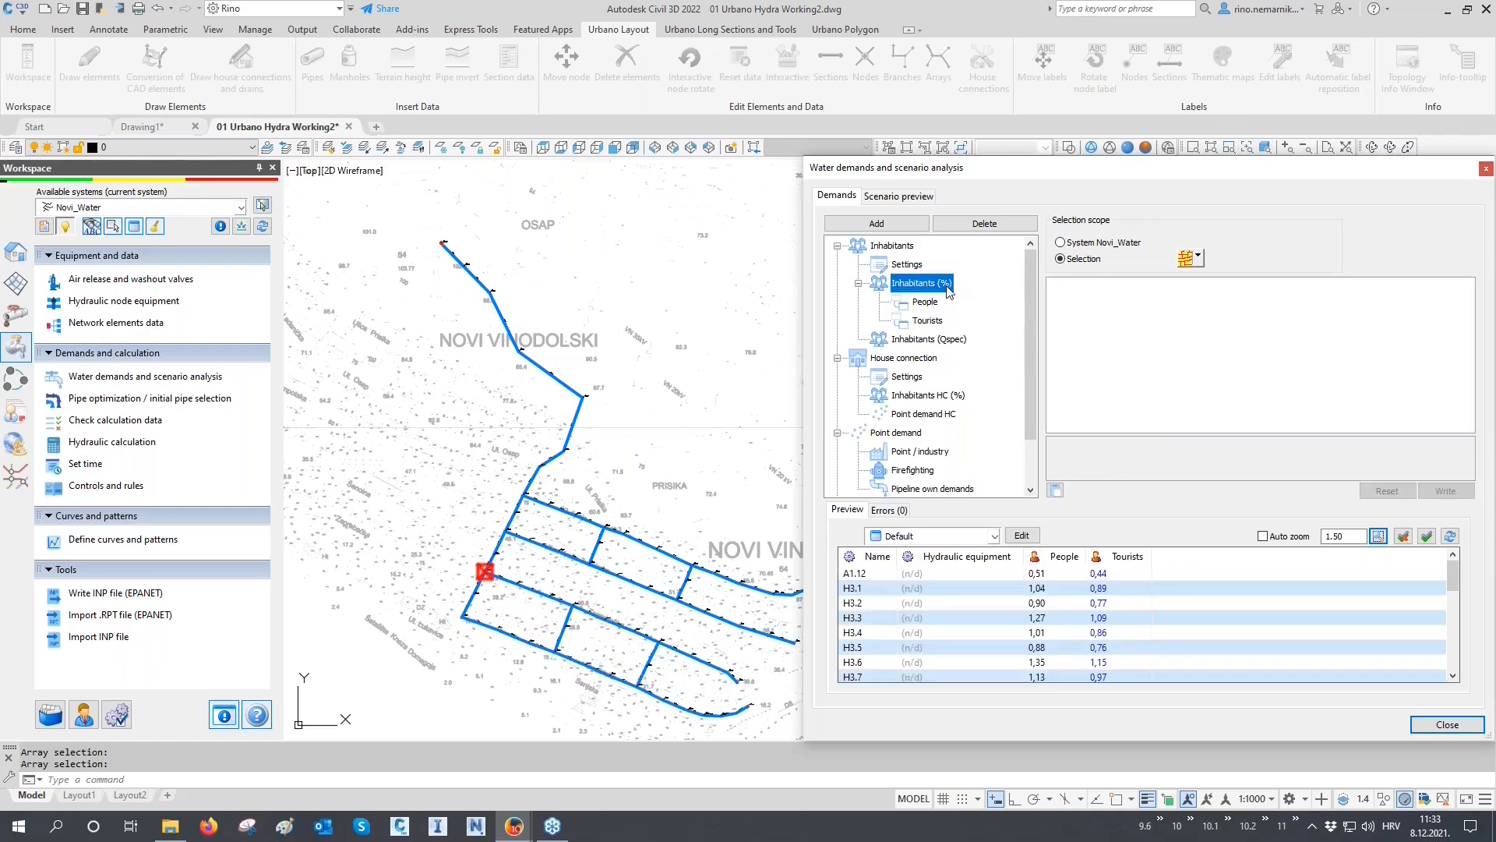
{"action": "left_click", "coordinate": [881, 225]}
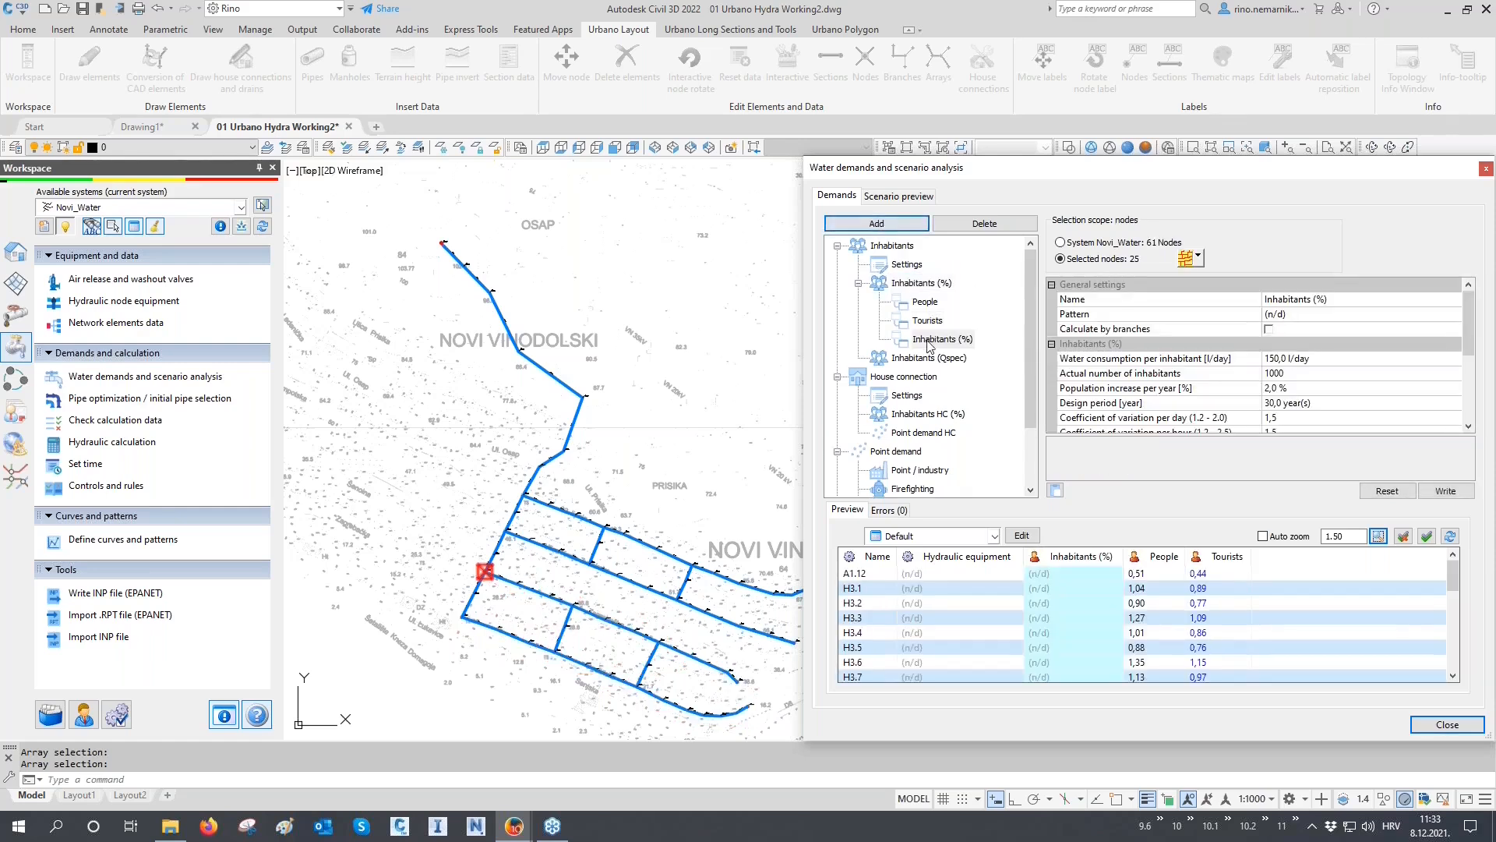
{"action": "left_click", "coordinate": [1193, 301]}
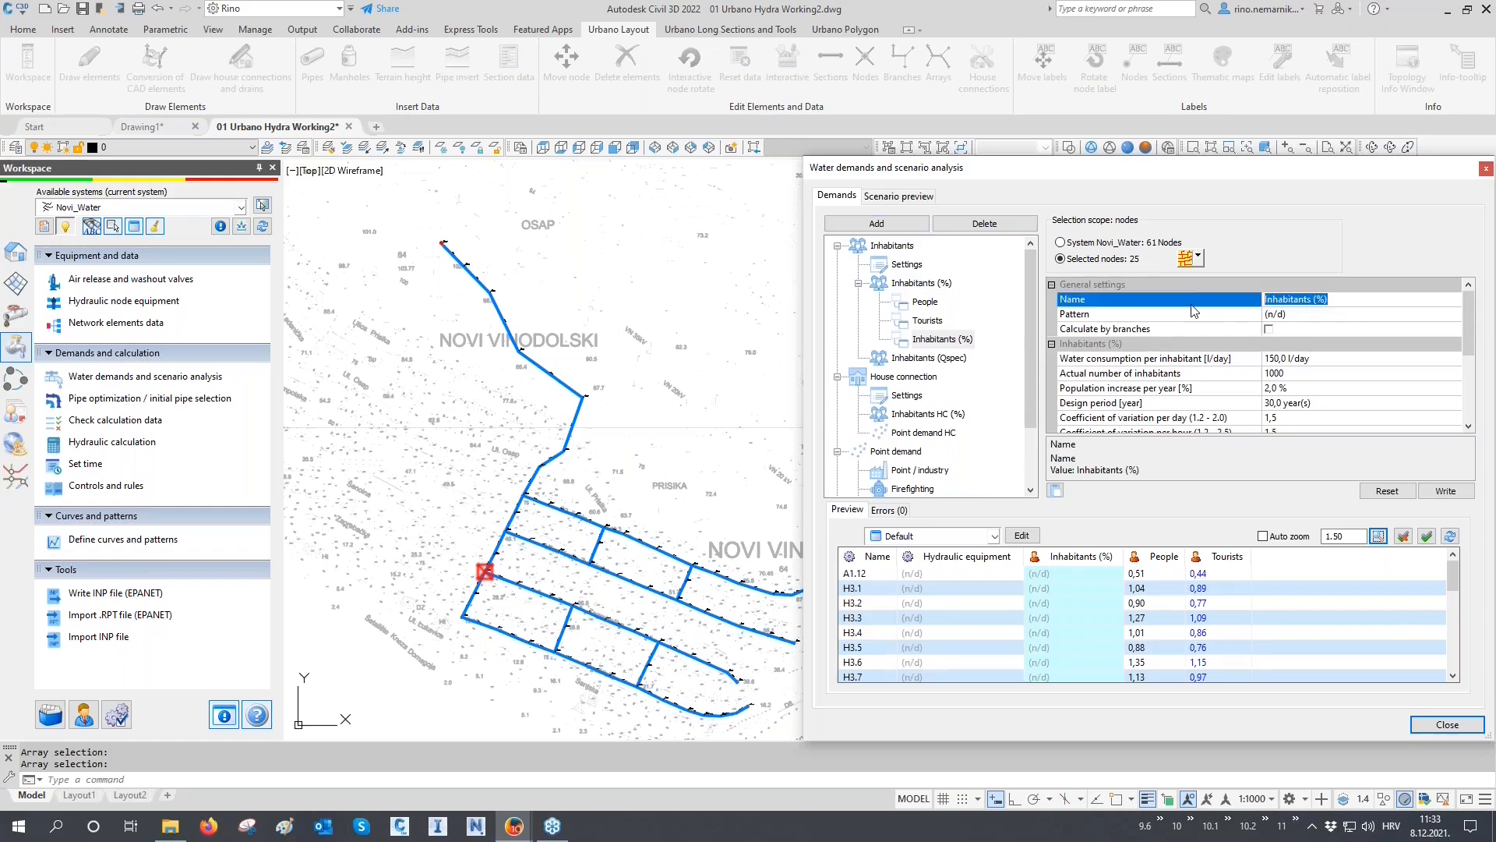
{"action": "type", "text": "By branches"}
{"action": "left_click", "coordinate": [1138, 332]}
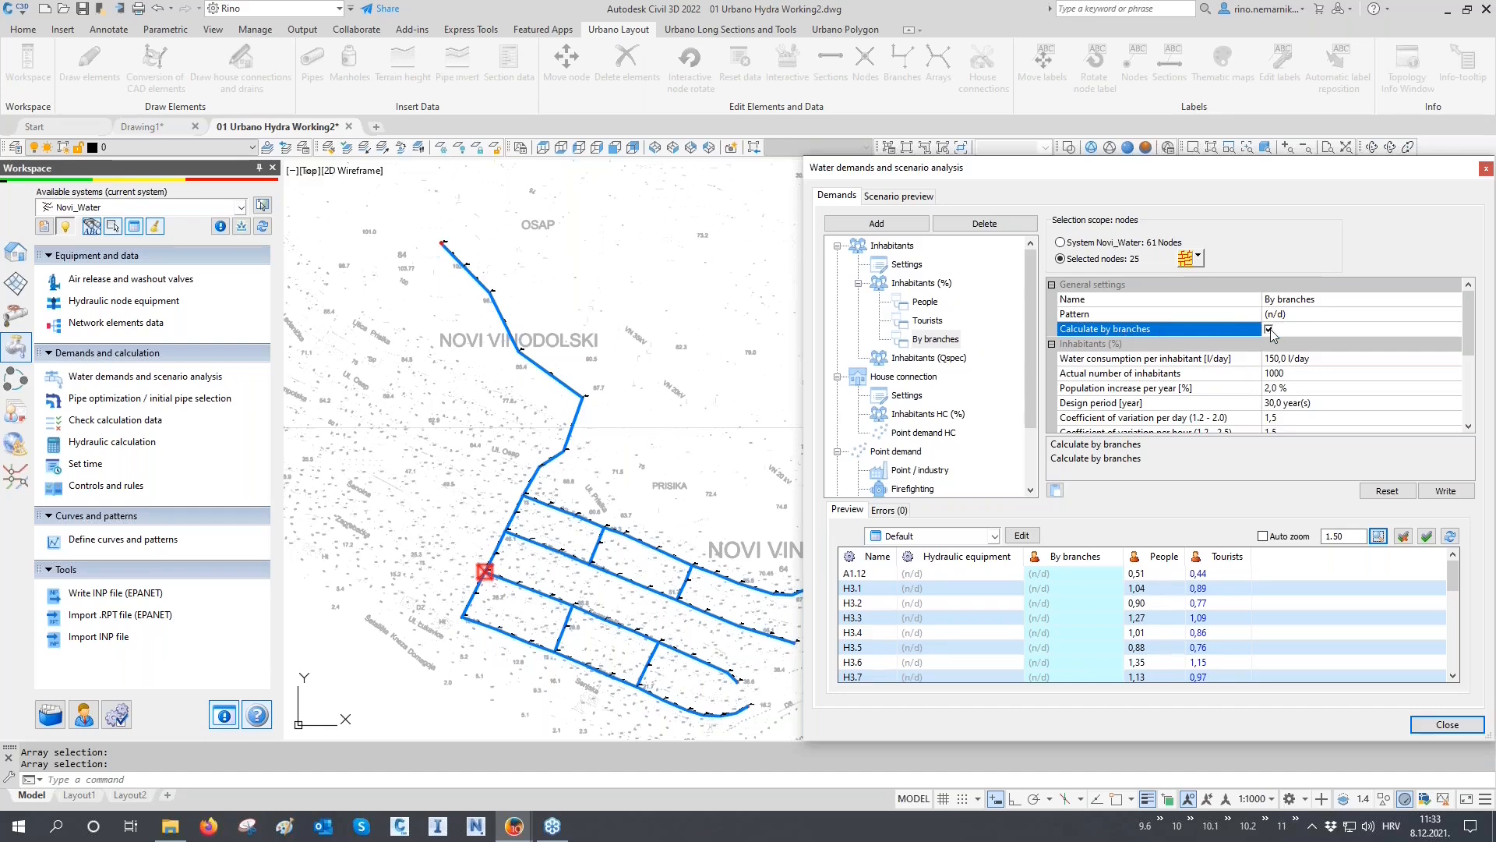
Assign the By branches demand to the nodes of arrays H1 to H4 and all four cross arrays, using array selection
{"action": "left_click", "coordinate": [1198, 257]}
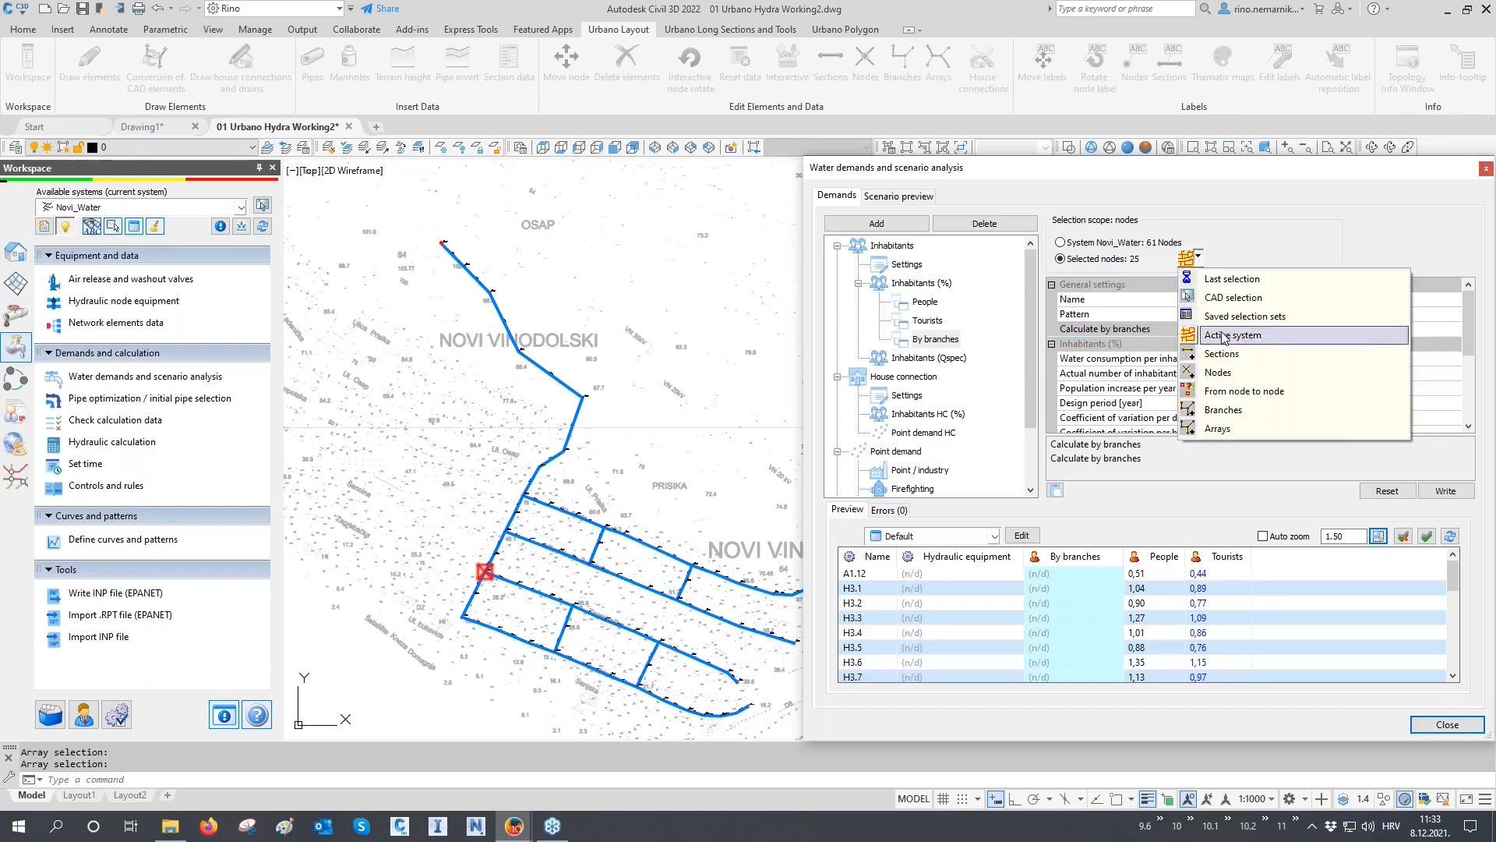
{"action": "left_click", "coordinate": [1218, 430]}
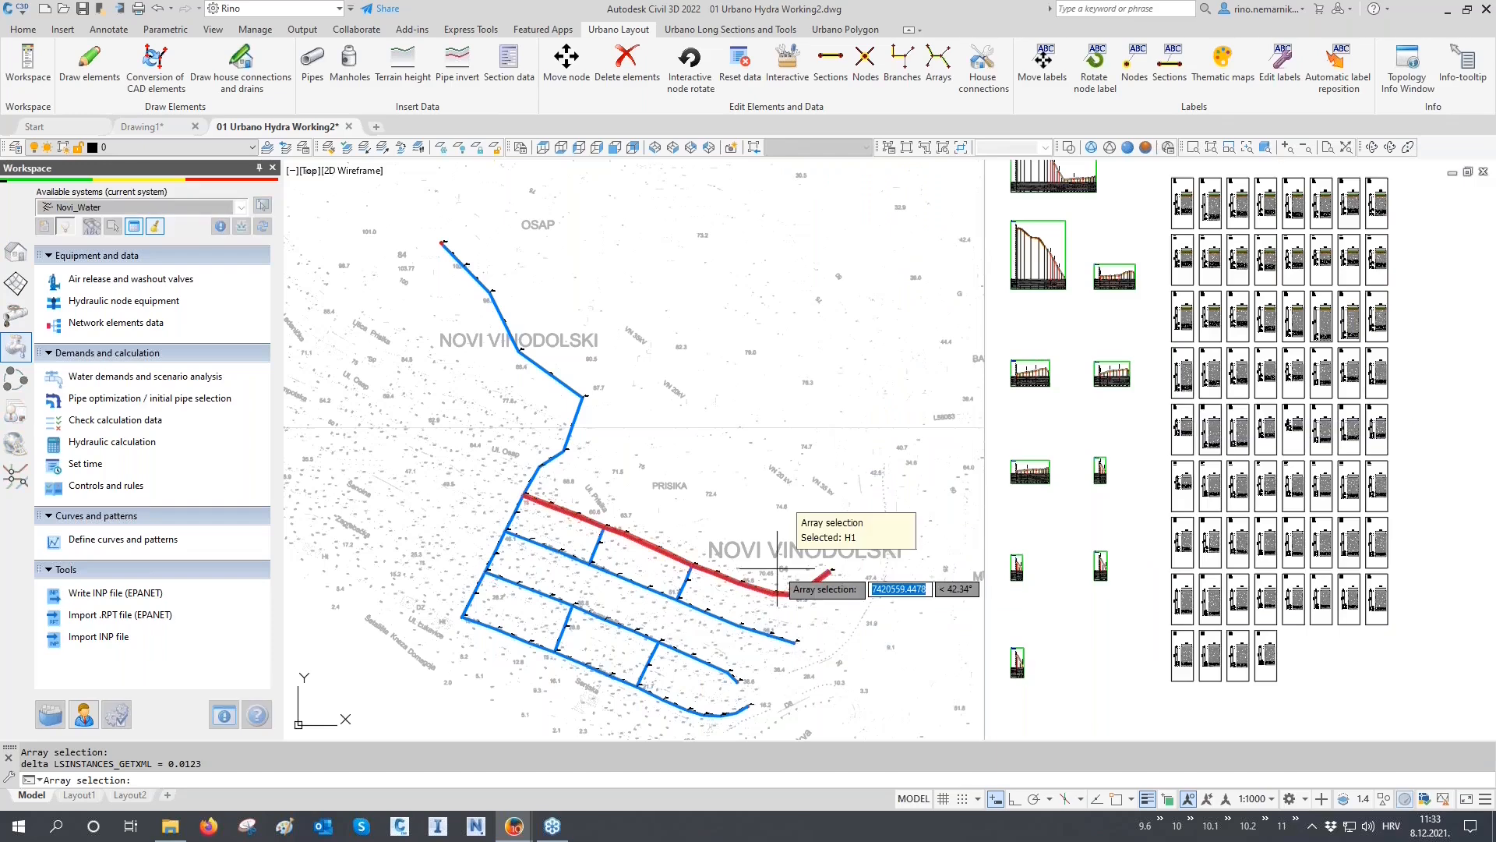
{"action": "left_click", "coordinate": [752, 621]}
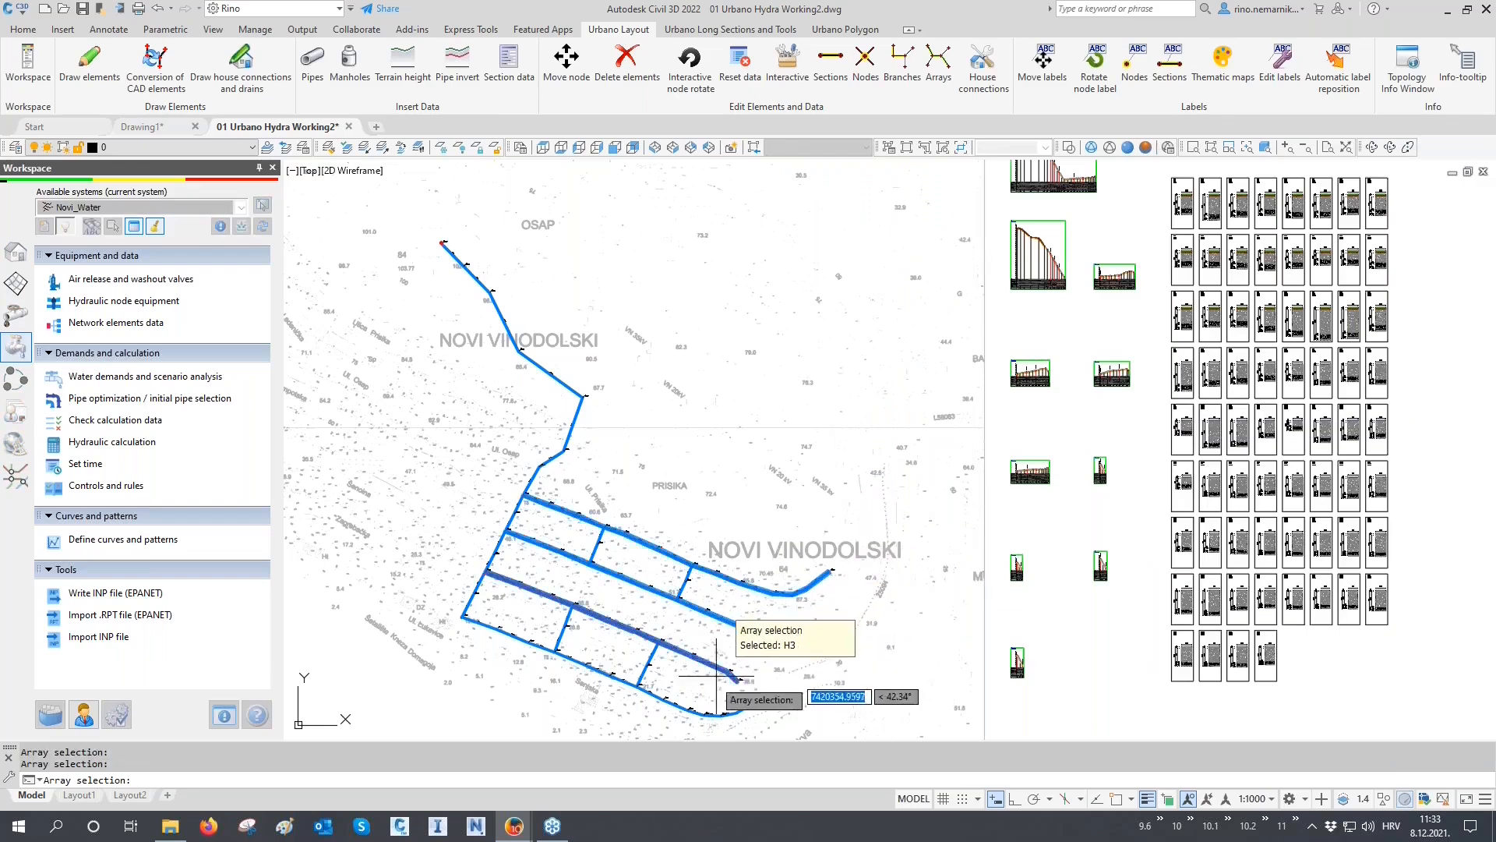
{"action": "left_click", "coordinate": [607, 542]}
{"action": "left_click", "coordinate": [682, 586]}
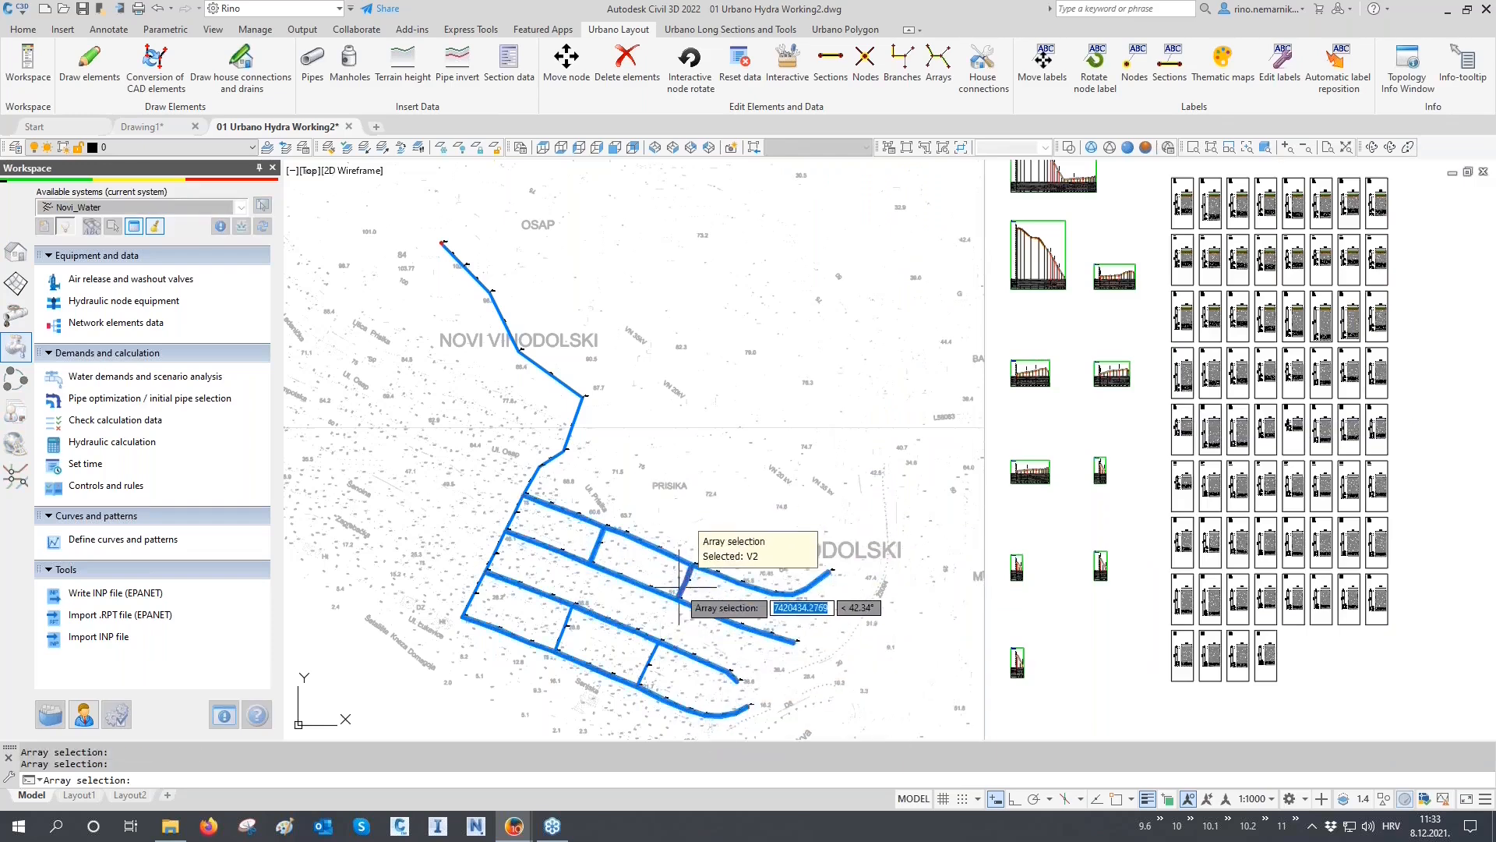
{"action": "left_click", "coordinate": [569, 625]}
{"action": "left_click", "coordinate": [623, 647]}
{"action": "key", "text": "Return"}
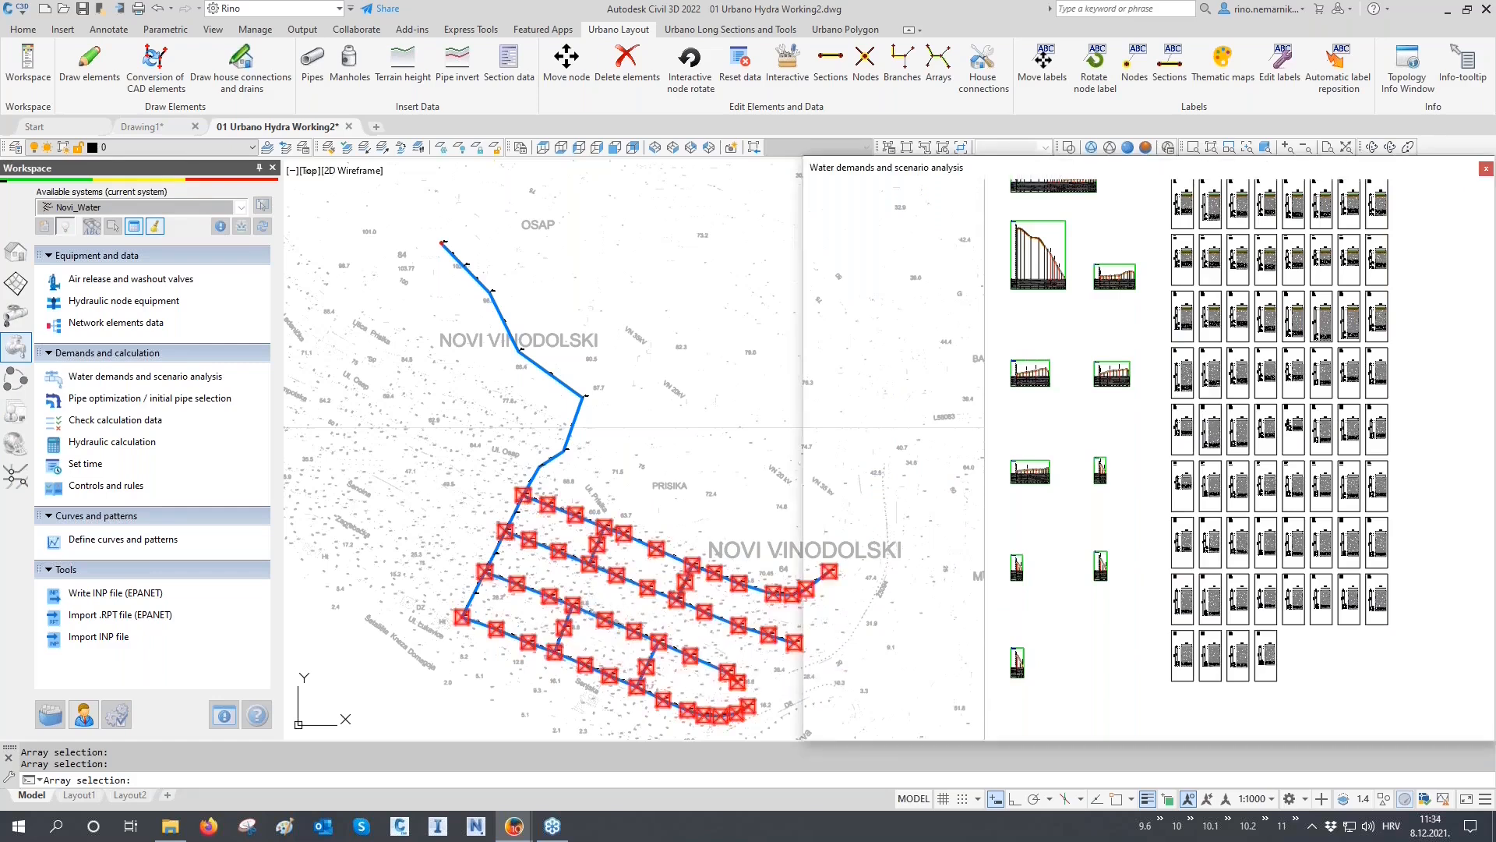
Set the By branches demand's water consumption per inhabitant to 180 l/day and its actual number of inhabitants to 5000
{"action": "scroll", "coordinate": [1294, 390], "scroll_direction": "down", "scroll_amount": 3}
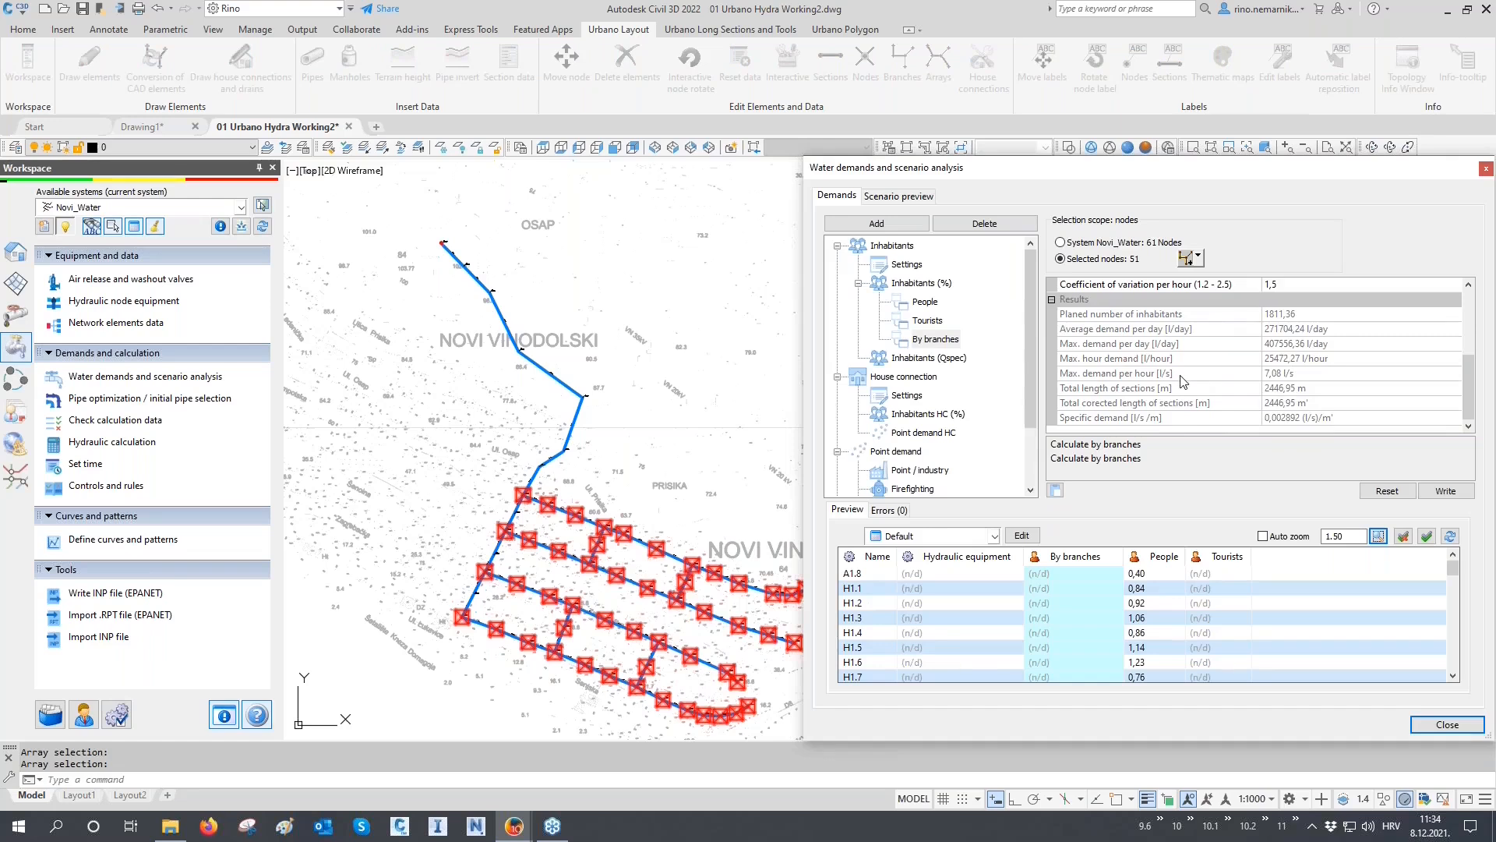
{"action": "scroll", "coordinate": [1183, 380], "scroll_direction": "up", "scroll_amount": 3}
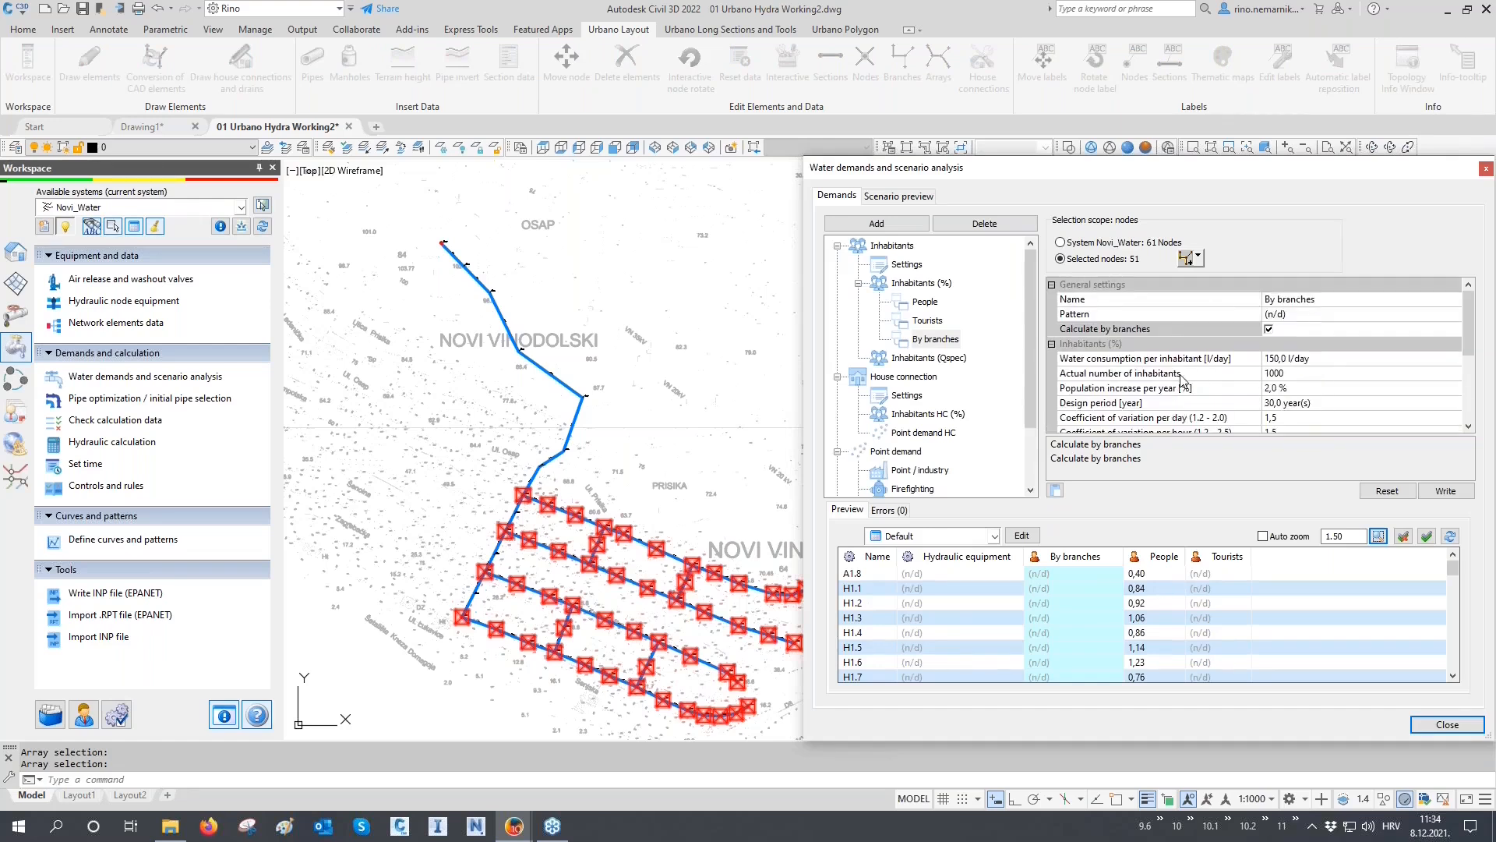
{"action": "left_click", "coordinate": [1286, 365]}
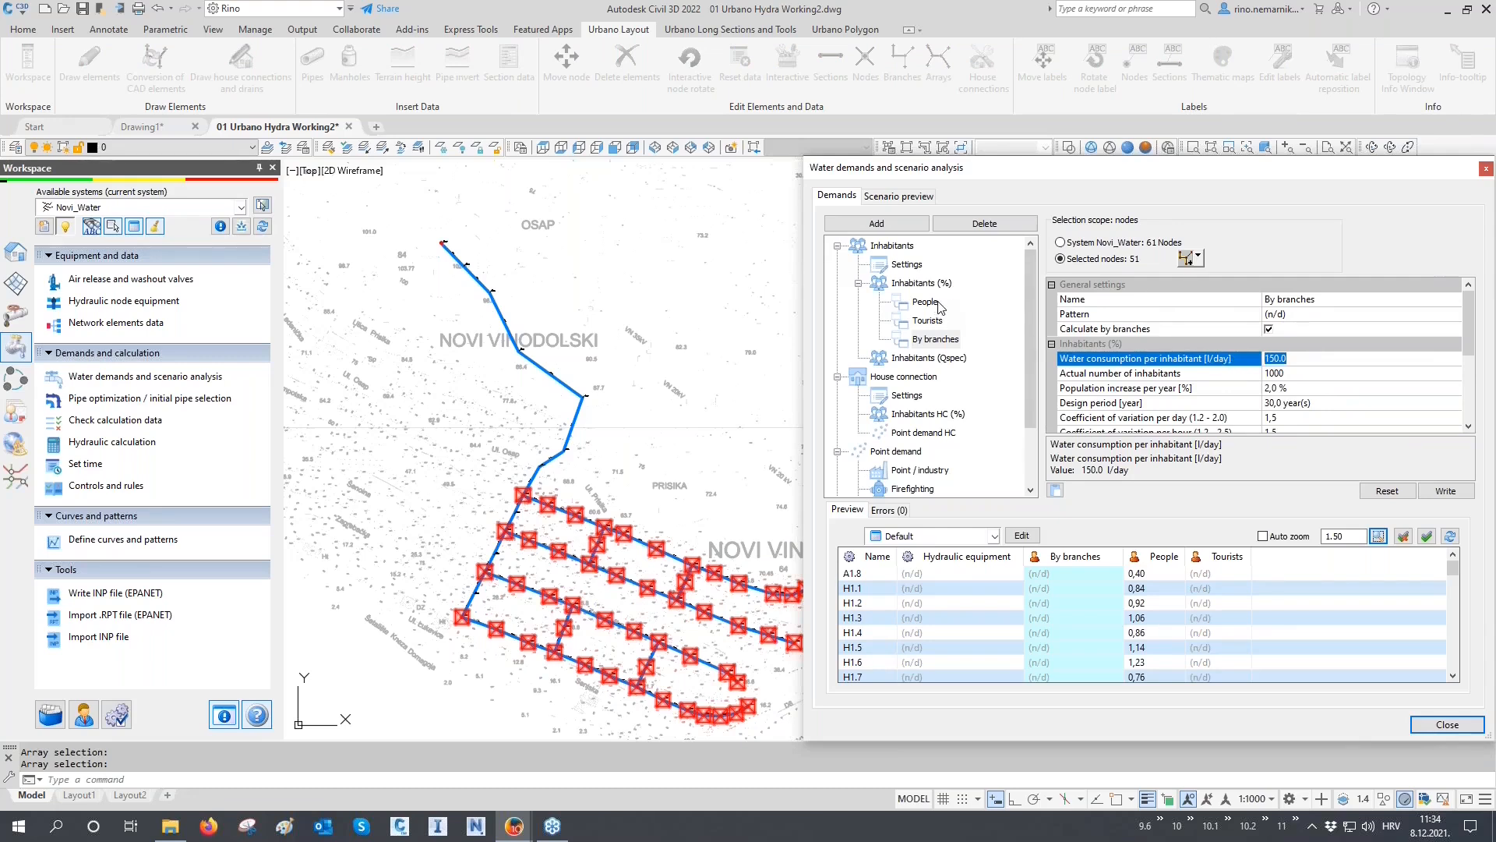
{"action": "type", "text": "180"}
{"action": "left_click_drag", "start_coordinate": [1306, 377], "coordinate": [1149, 374]}
{"action": "type", "text": "50"}
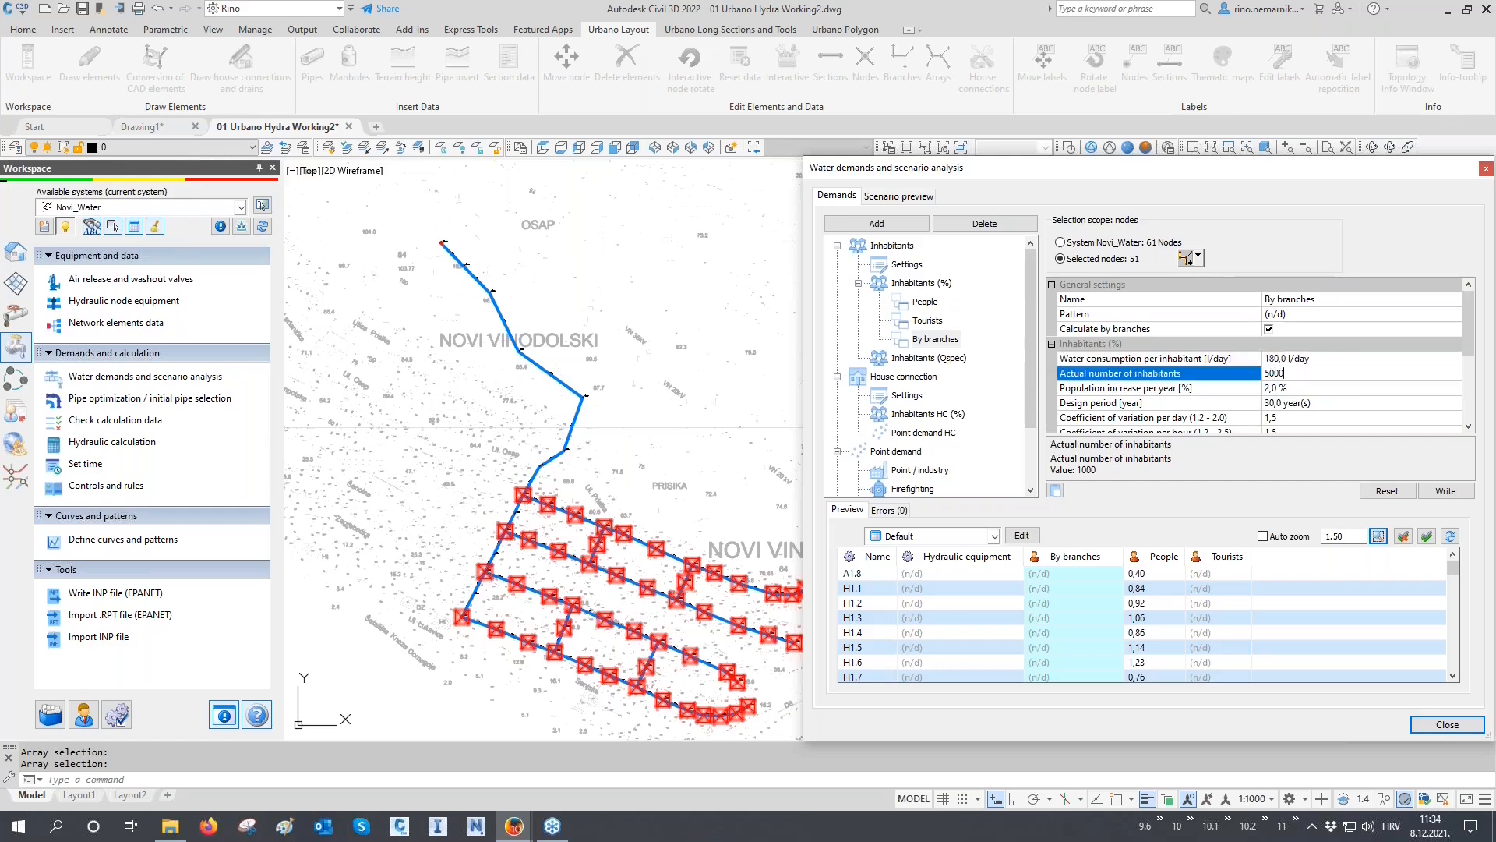
{"action": "left_click", "coordinate": [1127, 387]}
Review the By branches demand's calculated maximum demand per hour, total section length and specific demand
{"action": "scroll", "coordinate": [1128, 394], "scroll_direction": "down", "scroll_amount": 5}
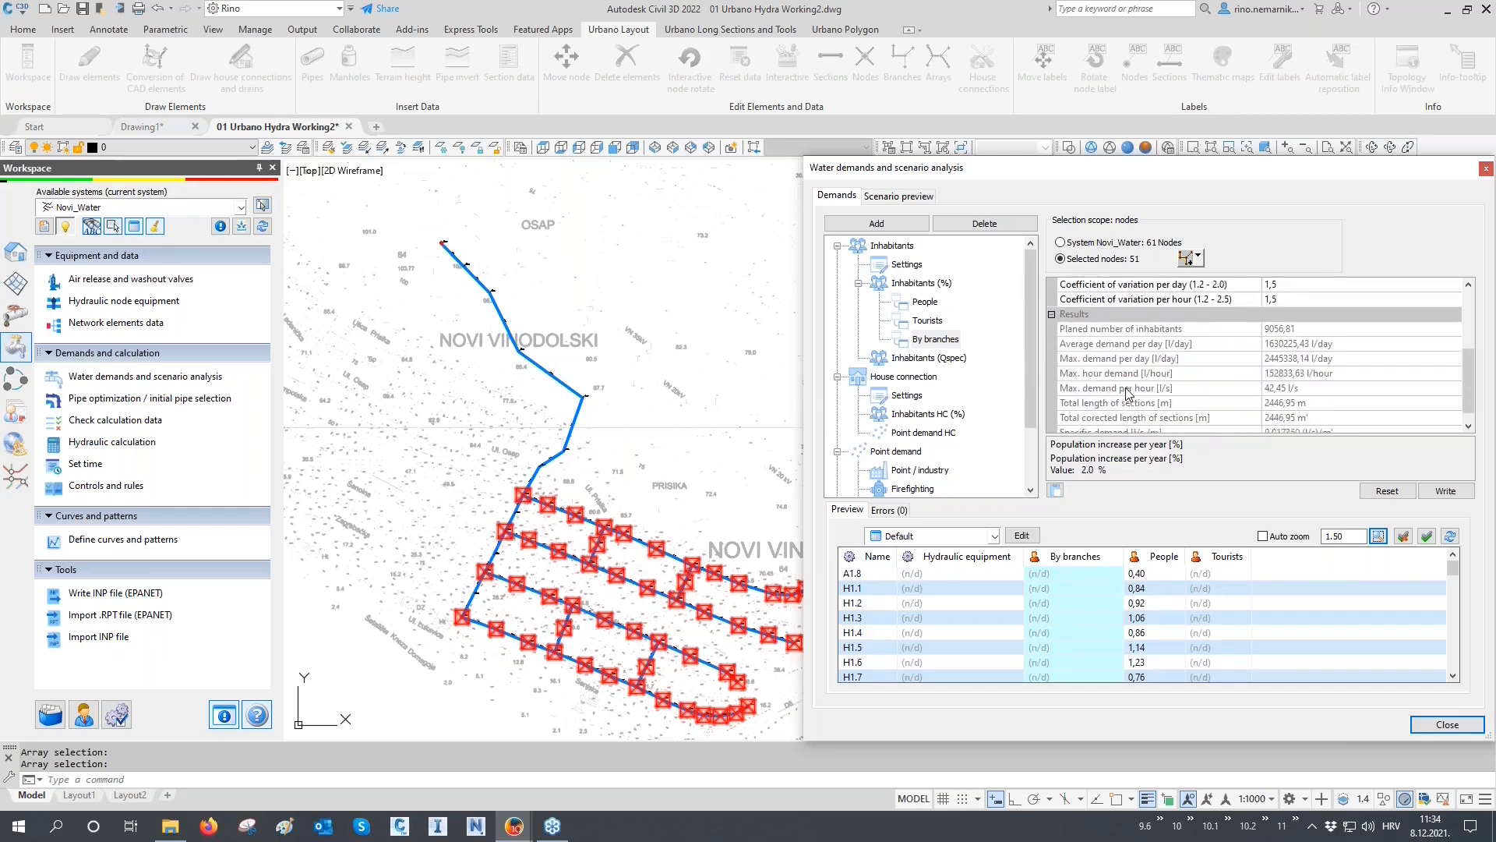
{"action": "left_click", "coordinate": [1138, 377]}
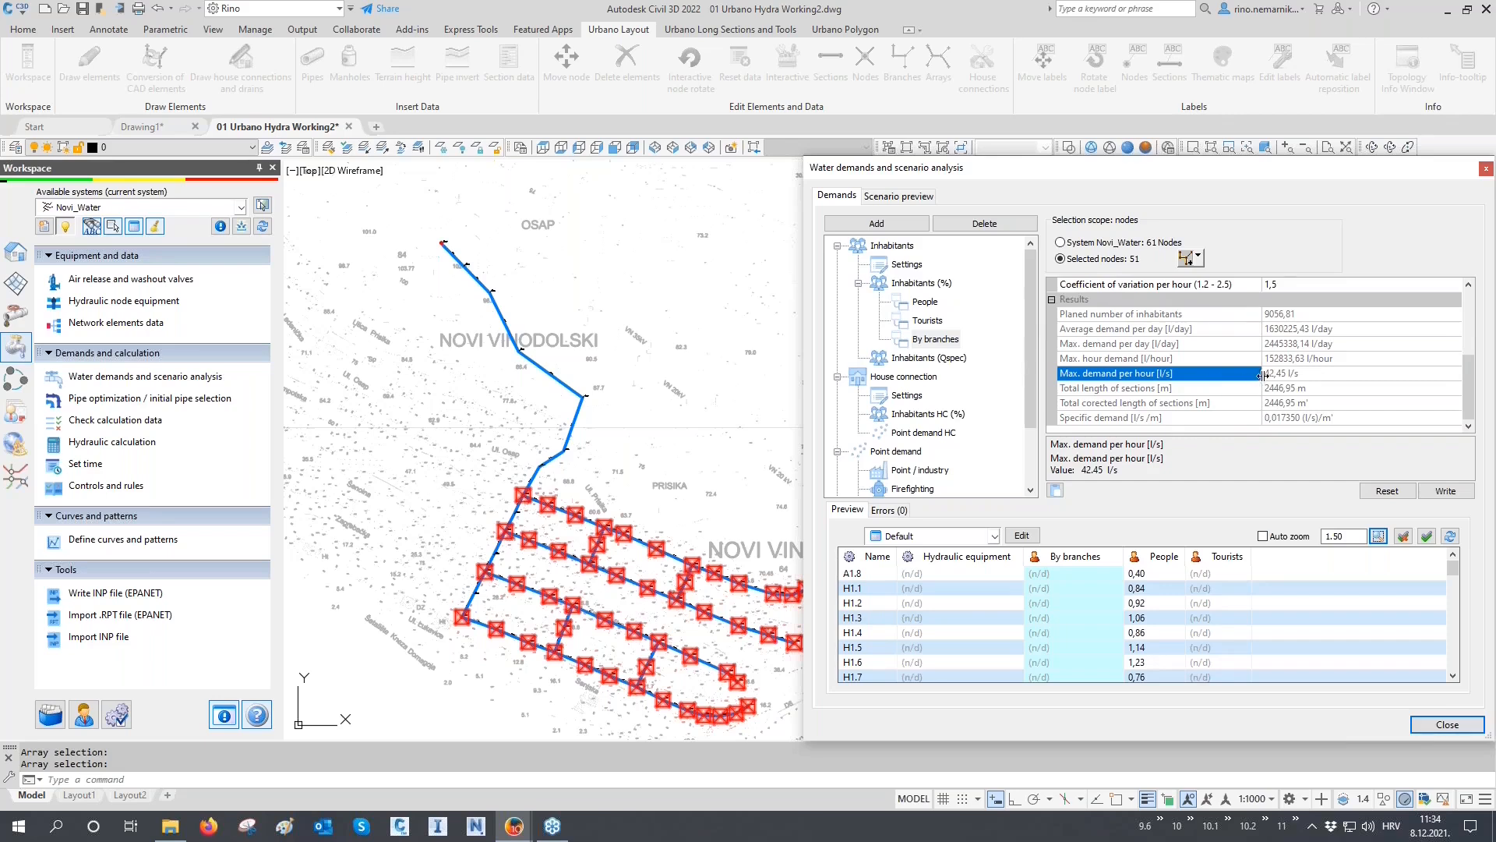
{"action": "left_click", "coordinate": [1179, 390]}
{"action": "left_click", "coordinate": [1268, 389]}
{"action": "left_click", "coordinate": [1282, 418]}
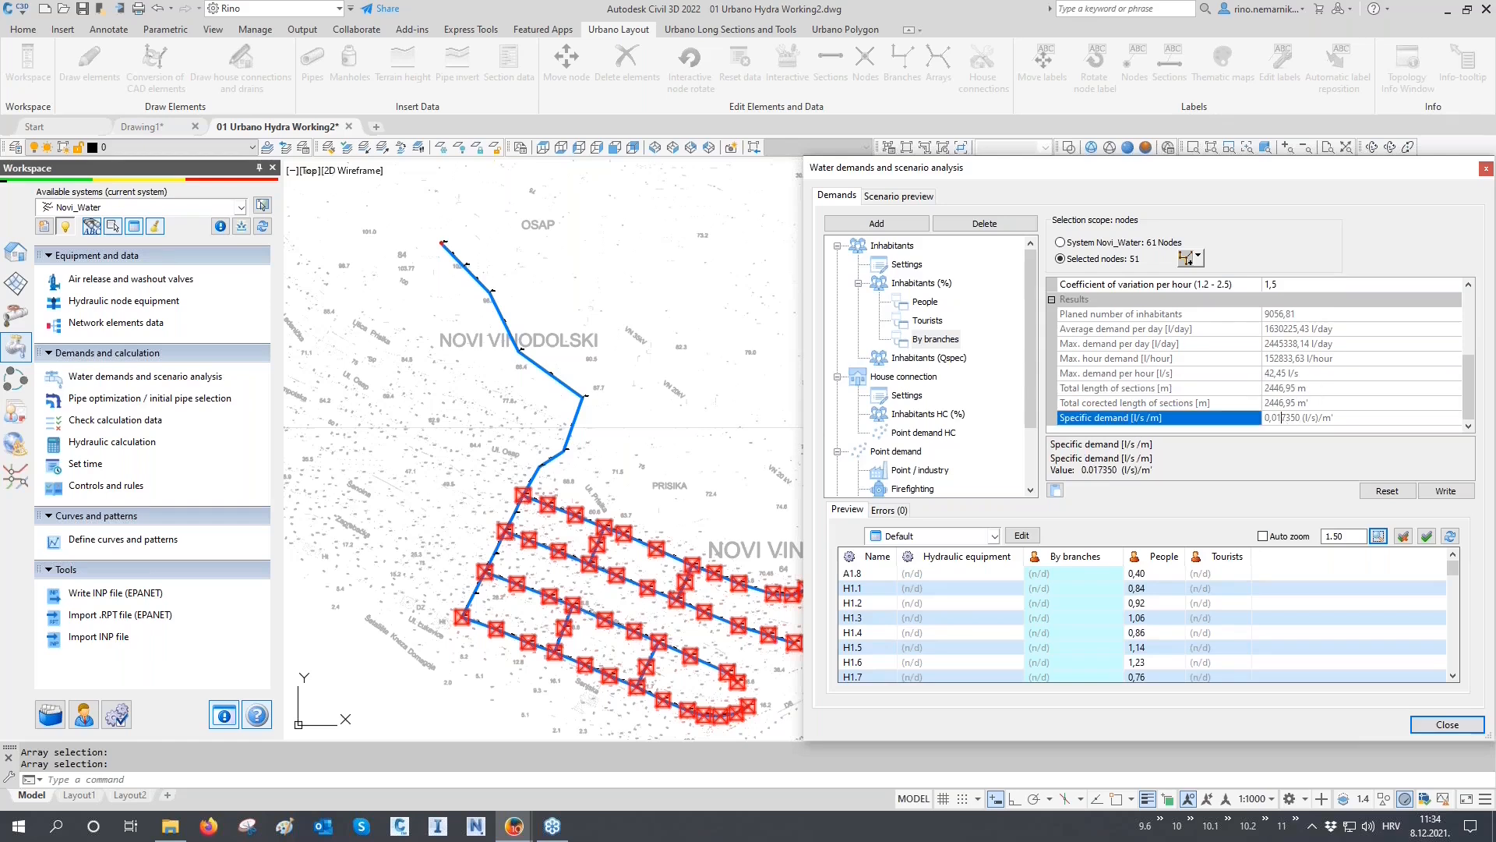
{"action": "left_click_drag", "start_coordinate": [1279, 420], "coordinate": [1345, 416]}
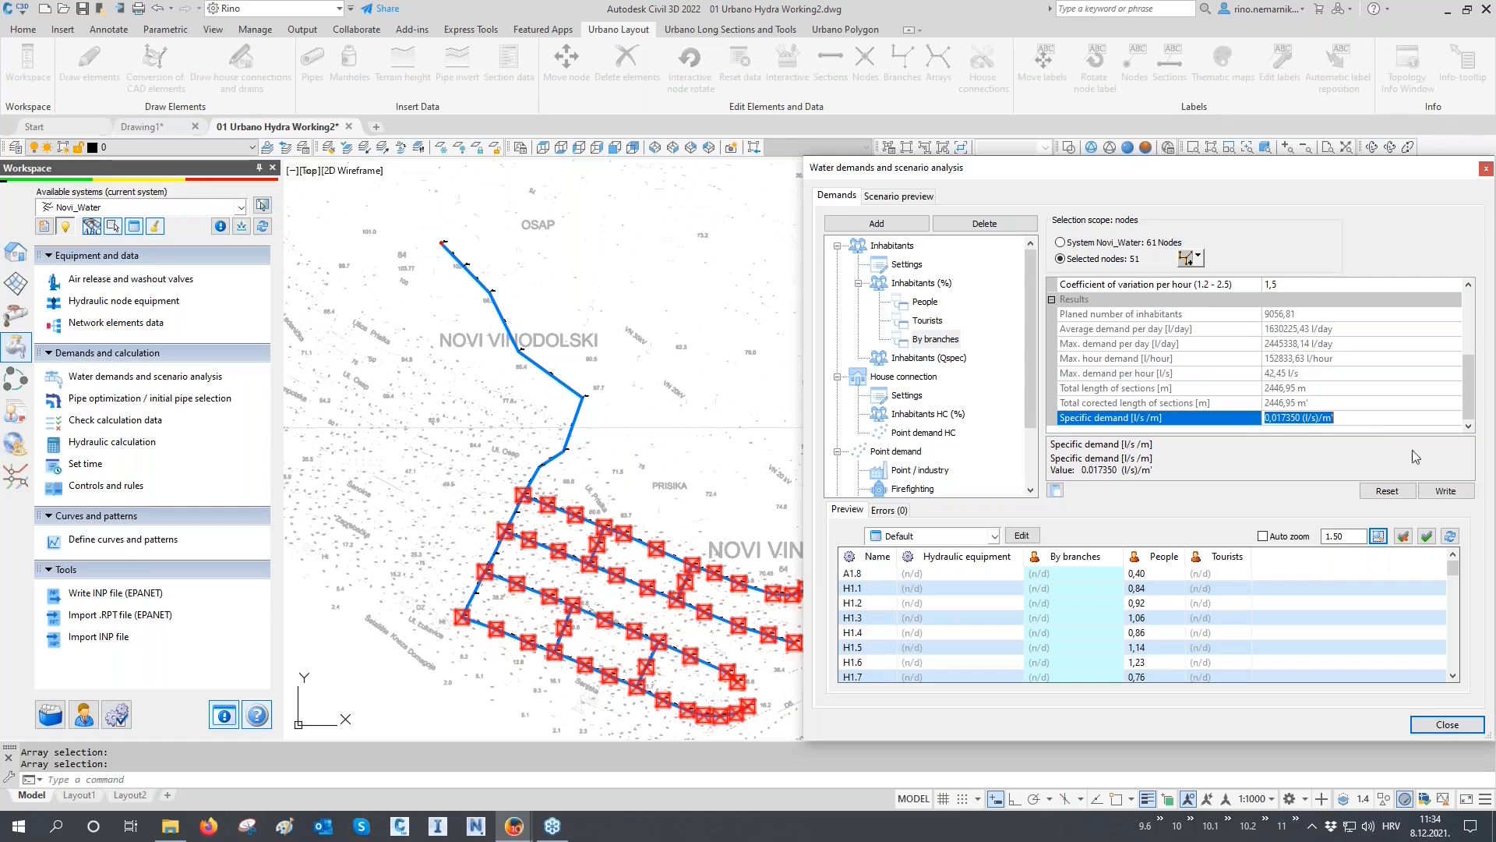
{"action": "scroll", "coordinate": [1376, 417], "scroll_direction": "up", "scroll_amount": 5}
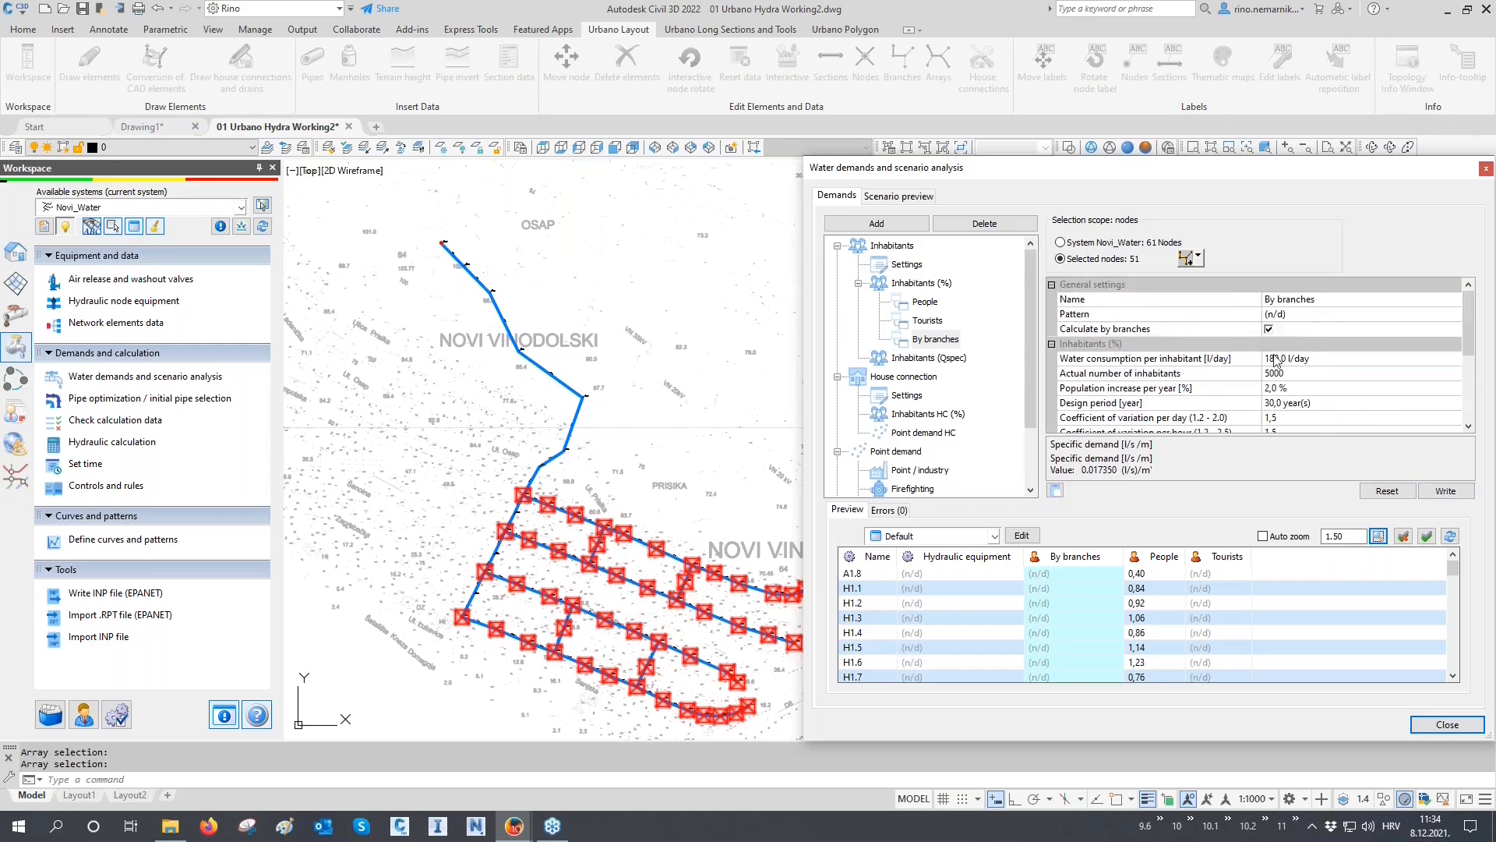
Write the By branches demand to its nodes and sort the node preview by the By branches values in descending order
{"action": "left_click", "coordinate": [1445, 490]}
{"action": "left_click", "coordinate": [1077, 556]}
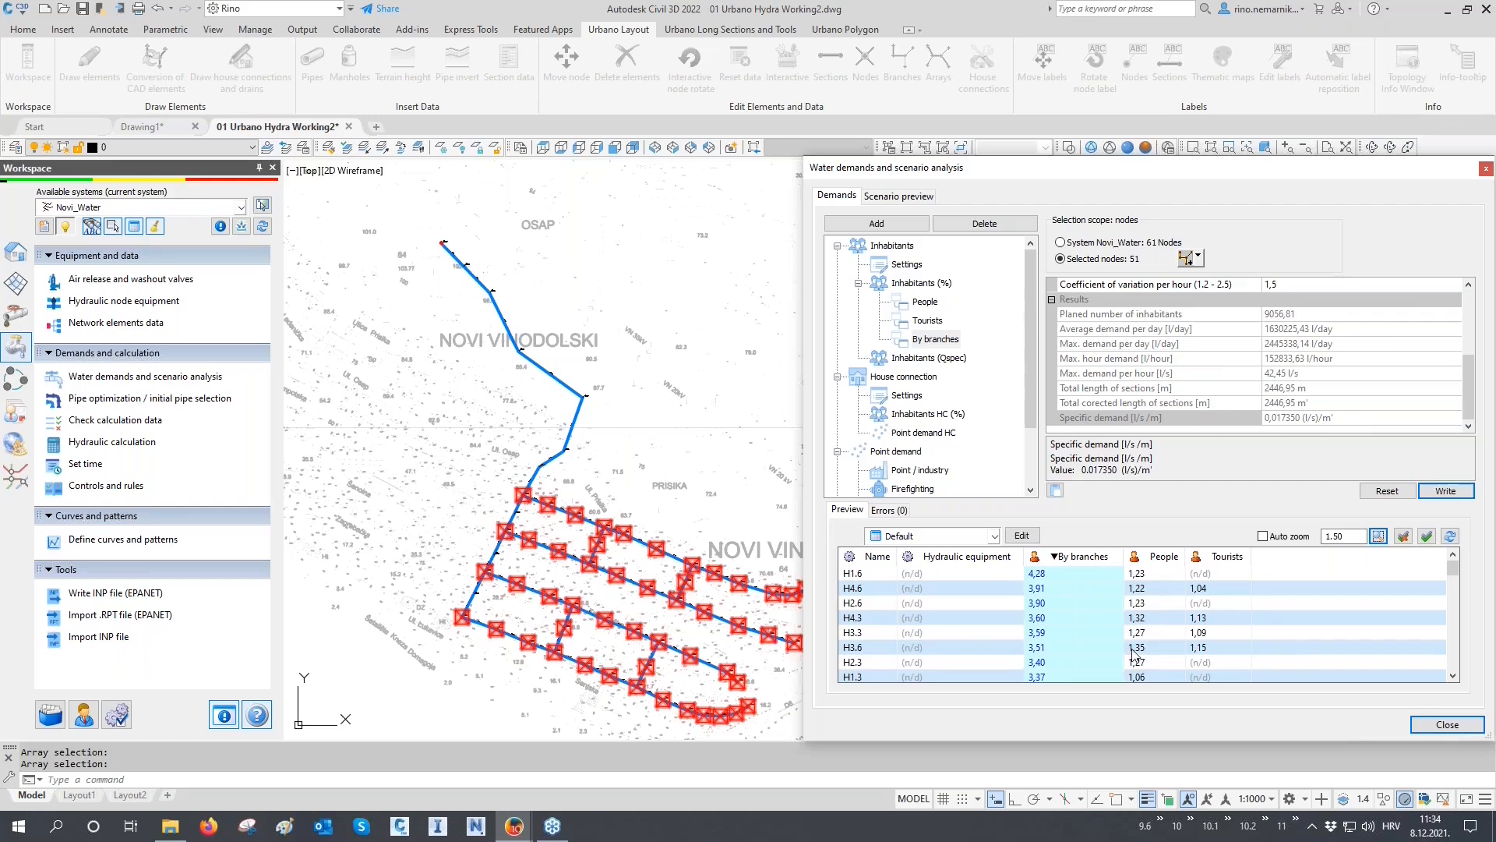
Highlight all nodes with a nonzero By branches demand, from H1.6 to A1.8, and uncover more of the network drawing
{"action": "left_click", "coordinate": [1057, 573]}
{"action": "scroll", "coordinate": [1059, 588], "scroll_direction": "down", "scroll_amount": 5}
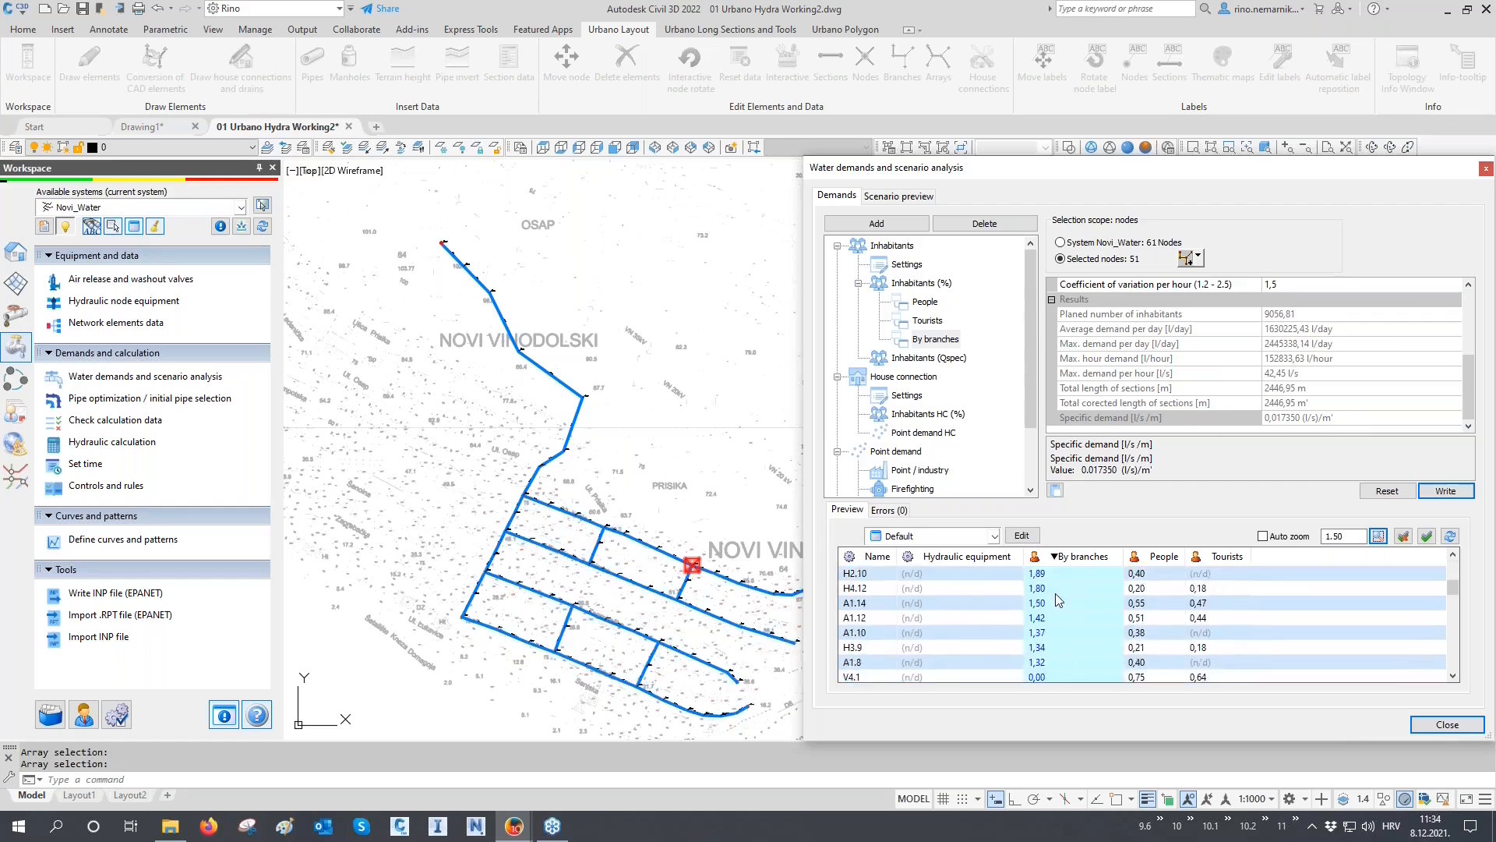
{"action": "scroll", "coordinate": [1060, 600], "scroll_direction": "up", "scroll_amount": 1}
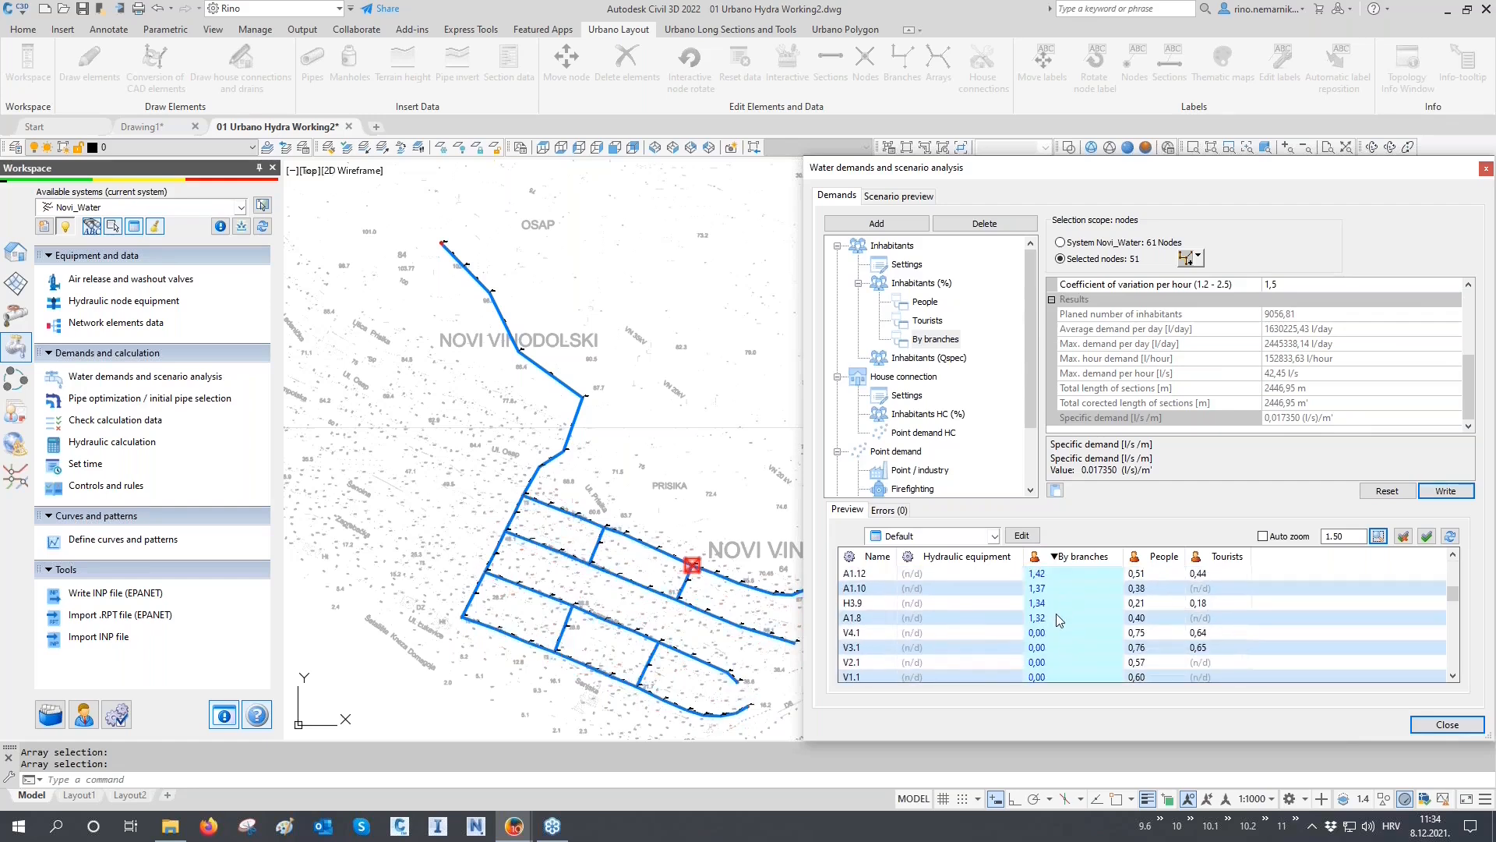
{"action": "left_click", "coordinate": [1055, 614], "text": "shift"}
{"action": "left_click_drag", "start_coordinate": [961, 171], "coordinate": [998, 177]}
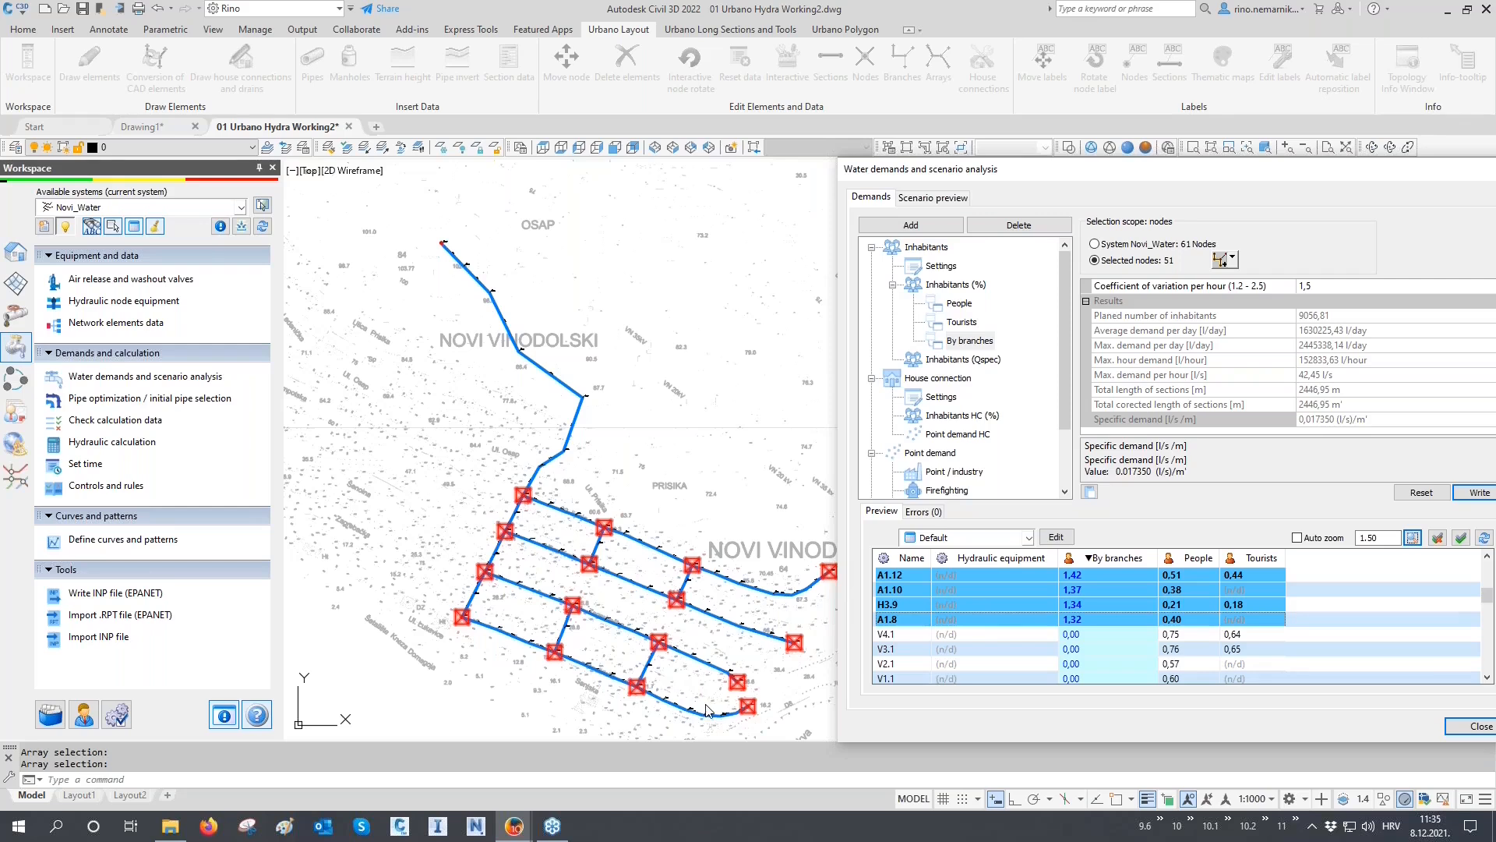
Highlight the nodes with zero By branches demand in the network, starting from V4.1
{"action": "scroll", "coordinate": [1114, 610], "scroll_direction": "up", "scroll_amount": 3}
{"action": "scroll", "coordinate": [1114, 610], "scroll_direction": "down", "scroll_amount": 4}
{"action": "scroll", "coordinate": [1090, 592], "scroll_direction": "down", "scroll_amount": 5}
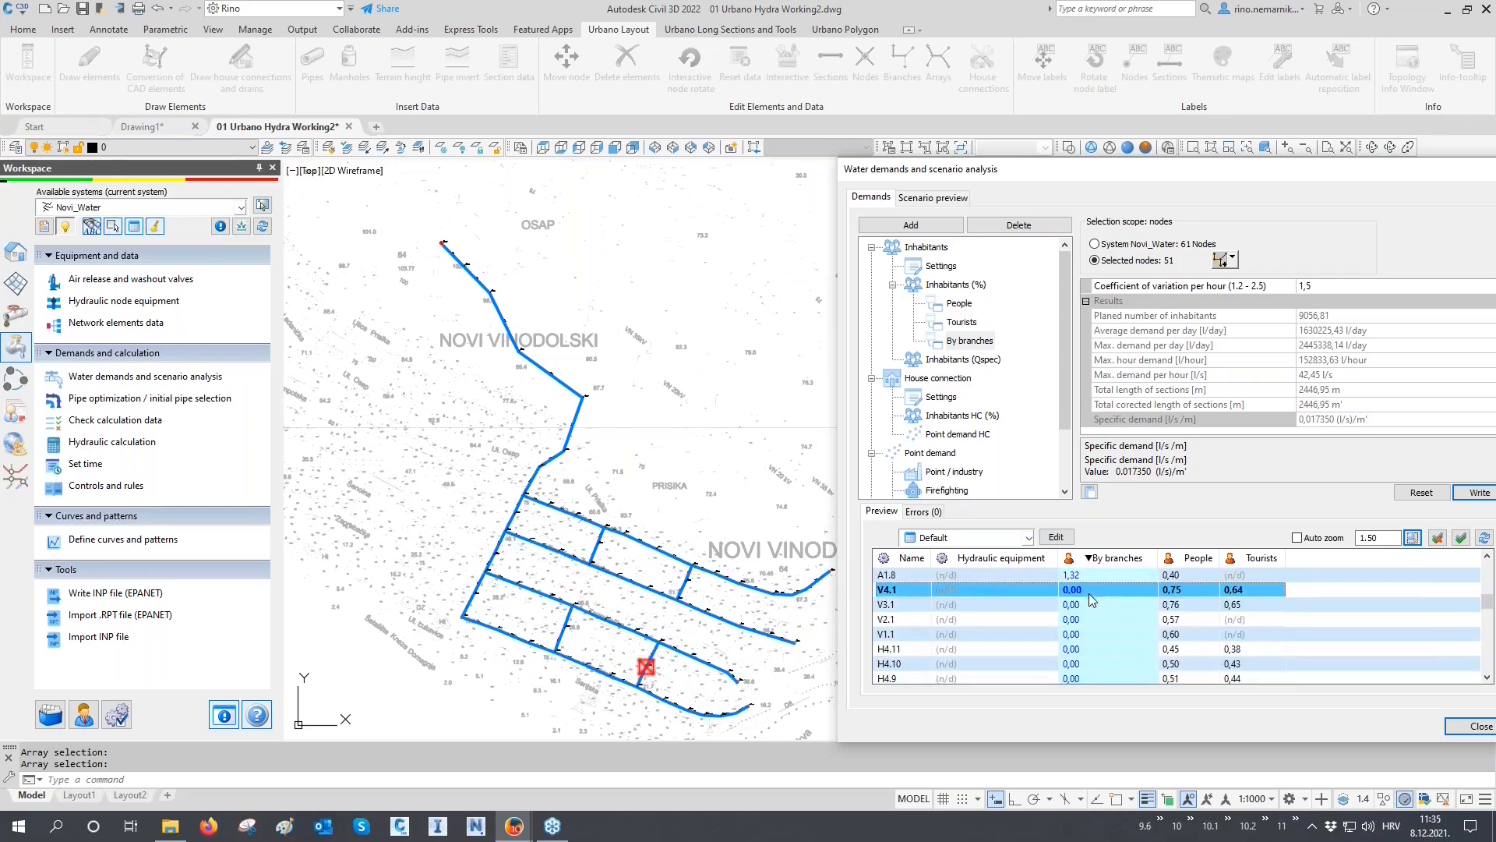
{"action": "scroll", "coordinate": [1090, 615], "scroll_direction": "down", "scroll_amount": 4}
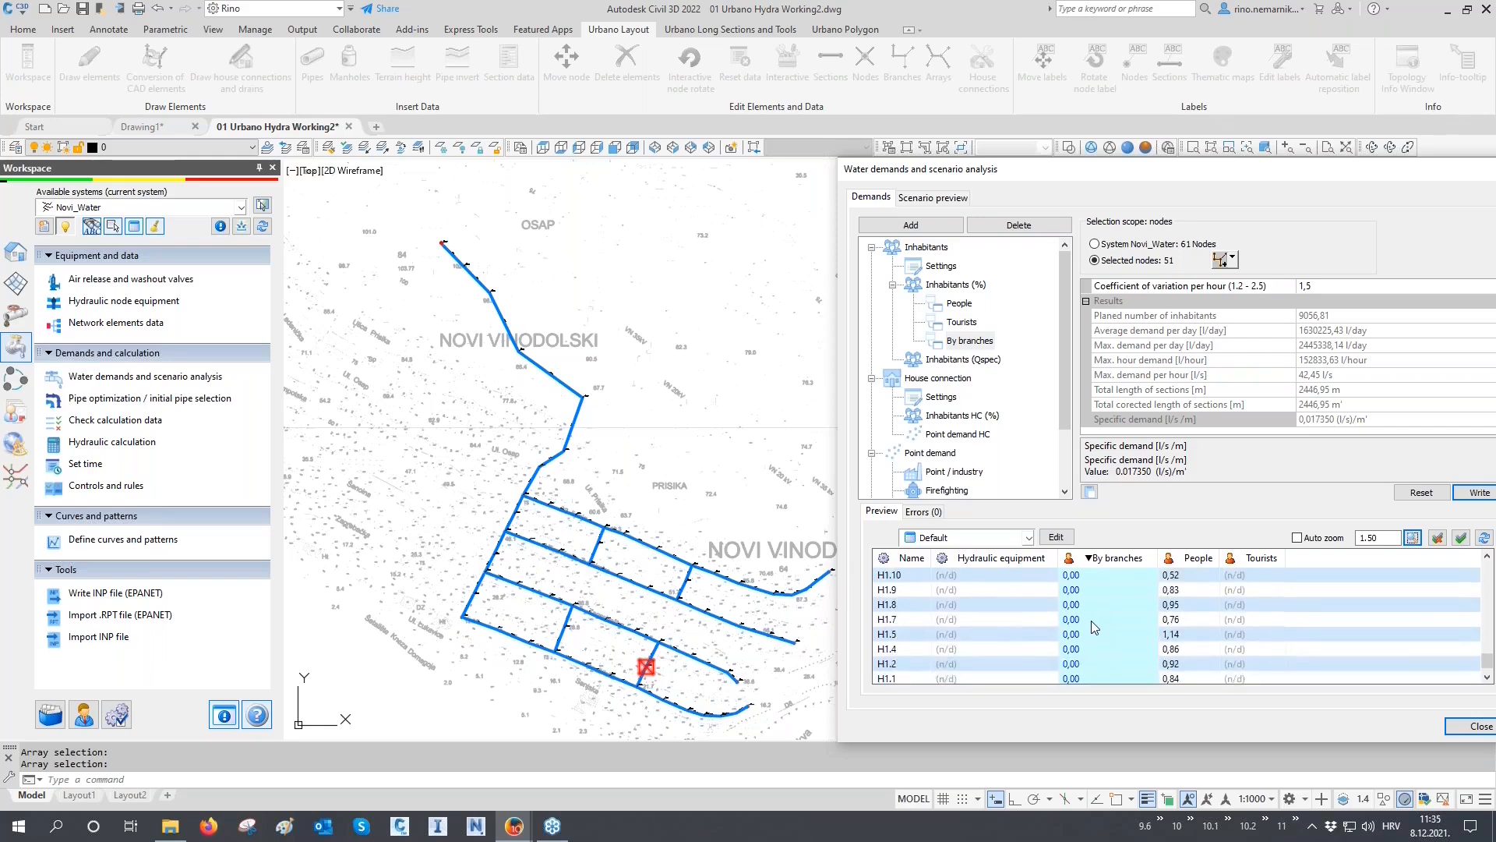
{"action": "left_click", "coordinate": [1091, 663], "text": "shift"}
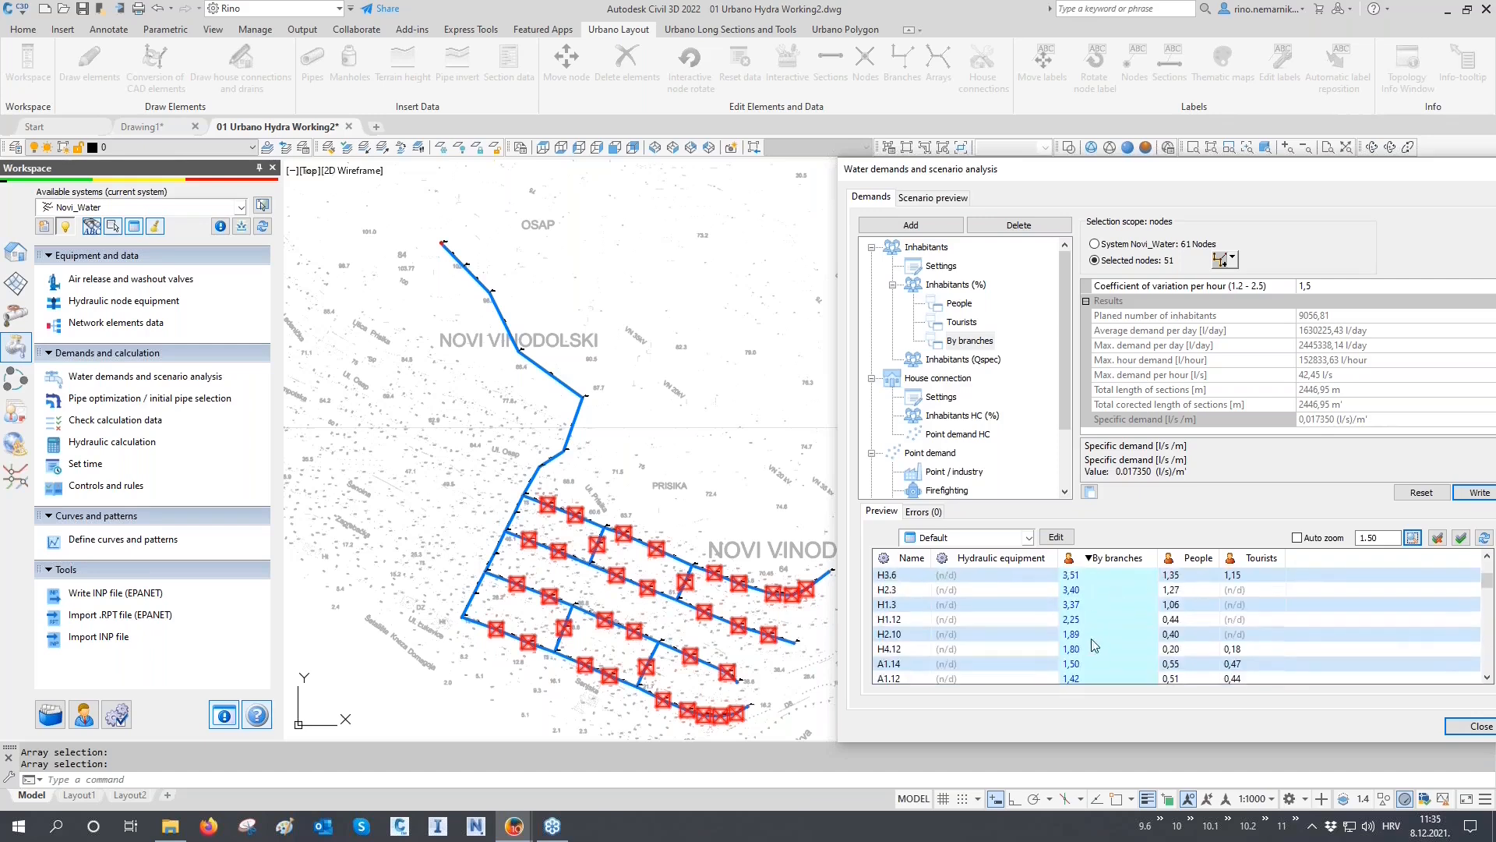
Compare the By branches and People values of the highest-demand nodes, and examine the specific demand and total corrected section length
{"action": "scroll", "coordinate": [1087, 653], "scroll_direction": "up", "scroll_amount": 2}
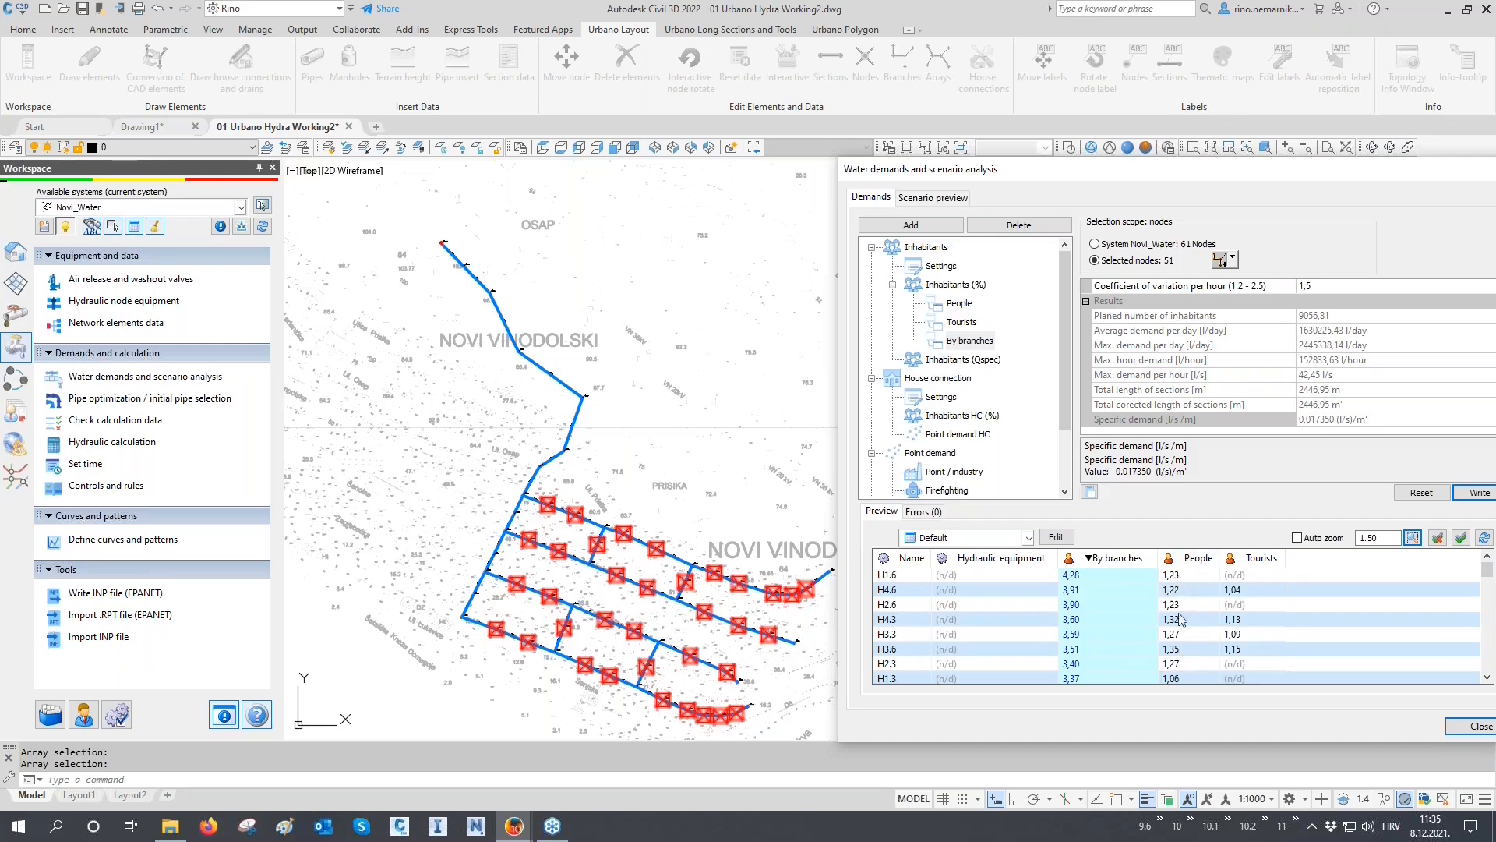
{"action": "mouse_move", "coordinate": [1179, 589]}
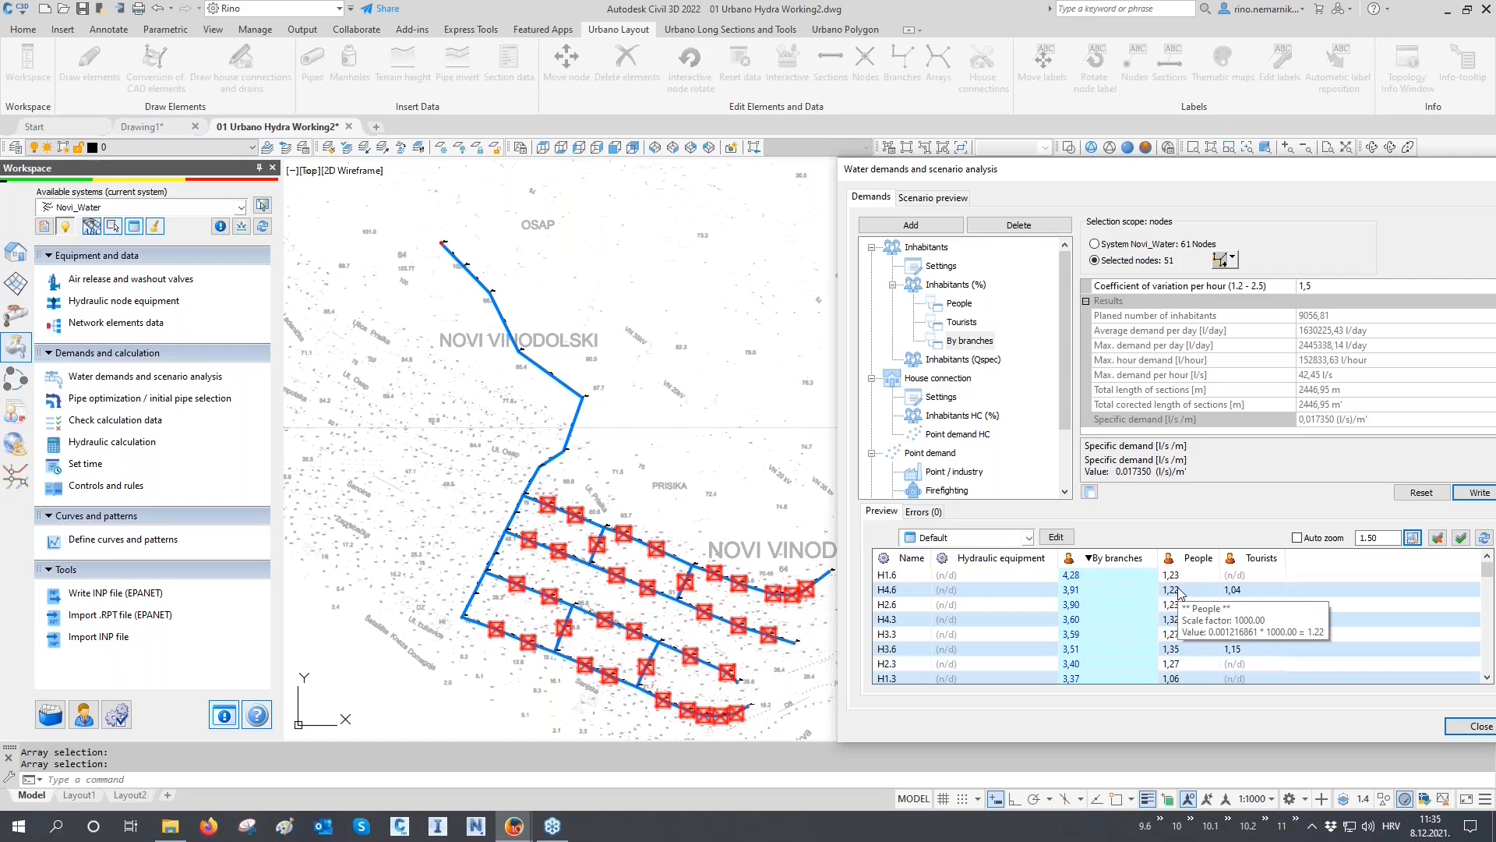
{"action": "mouse_move", "coordinate": [1120, 579]}
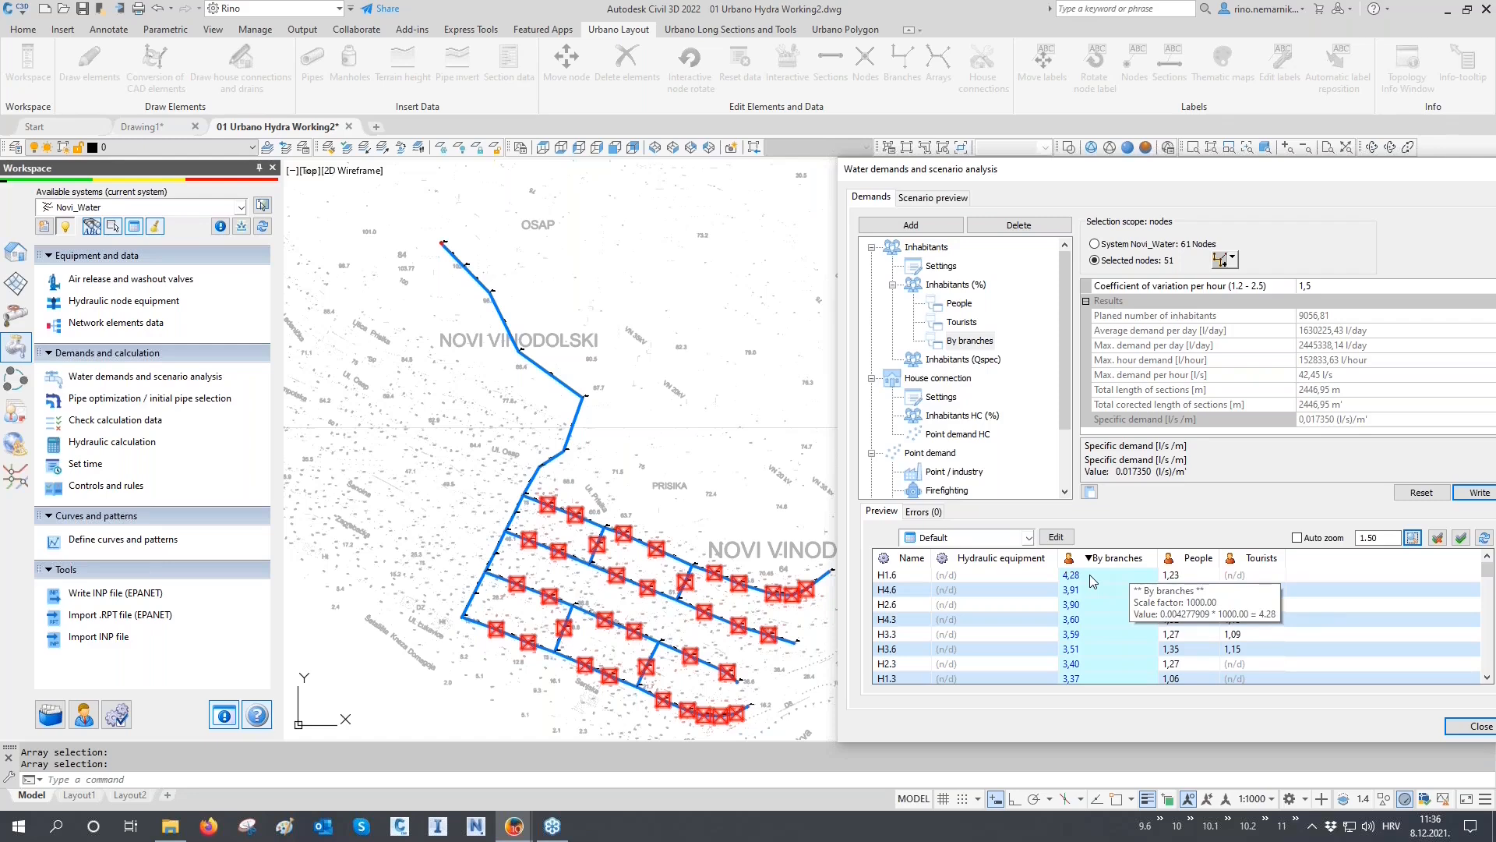
{"action": "left_click", "coordinate": [1091, 573]}
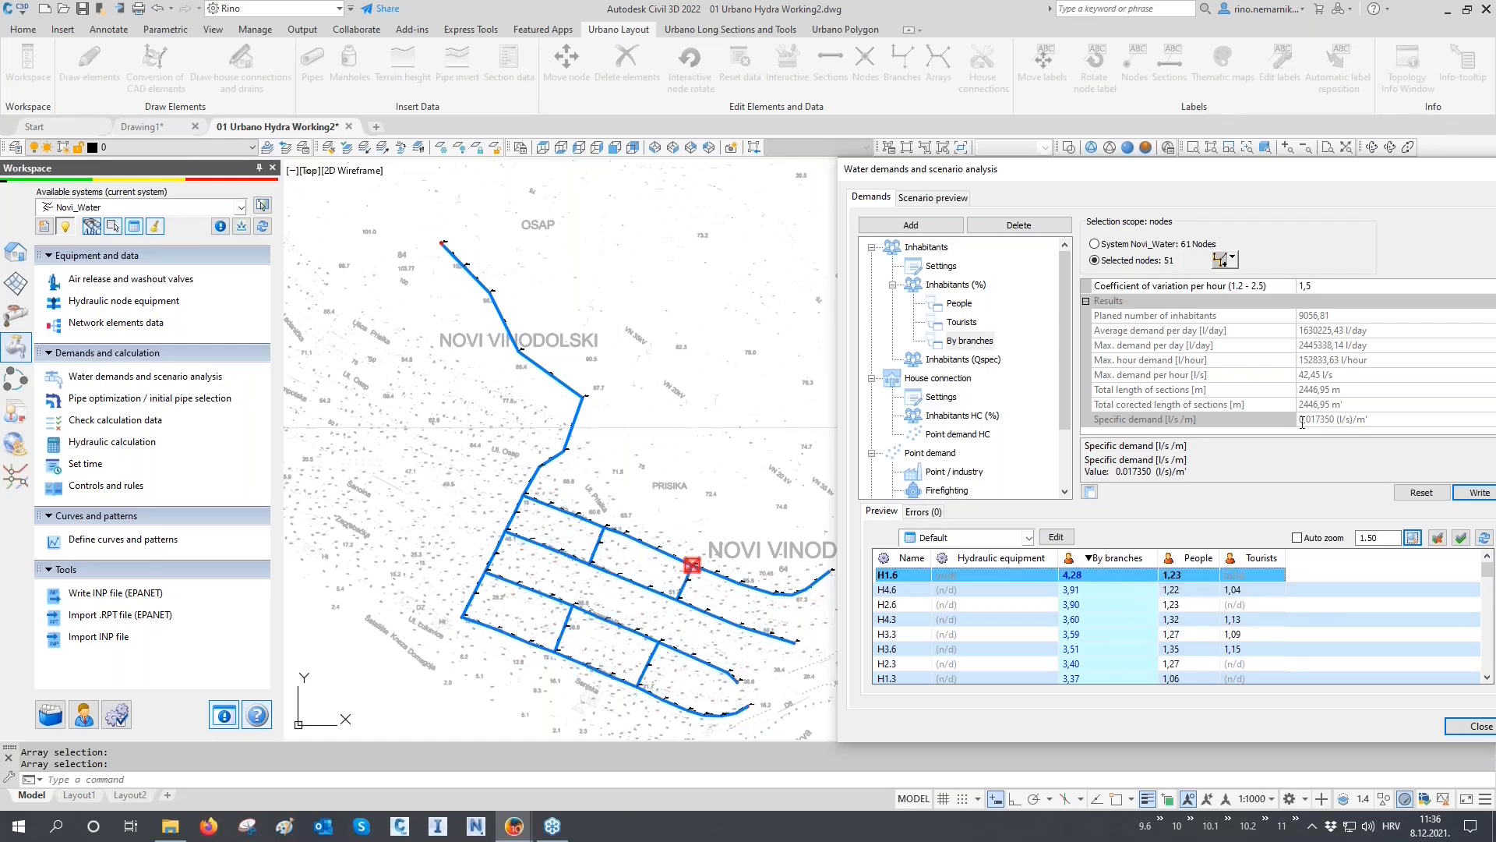
{"action": "left_click_drag", "start_coordinate": [1301, 422], "coordinate": [1372, 419]}
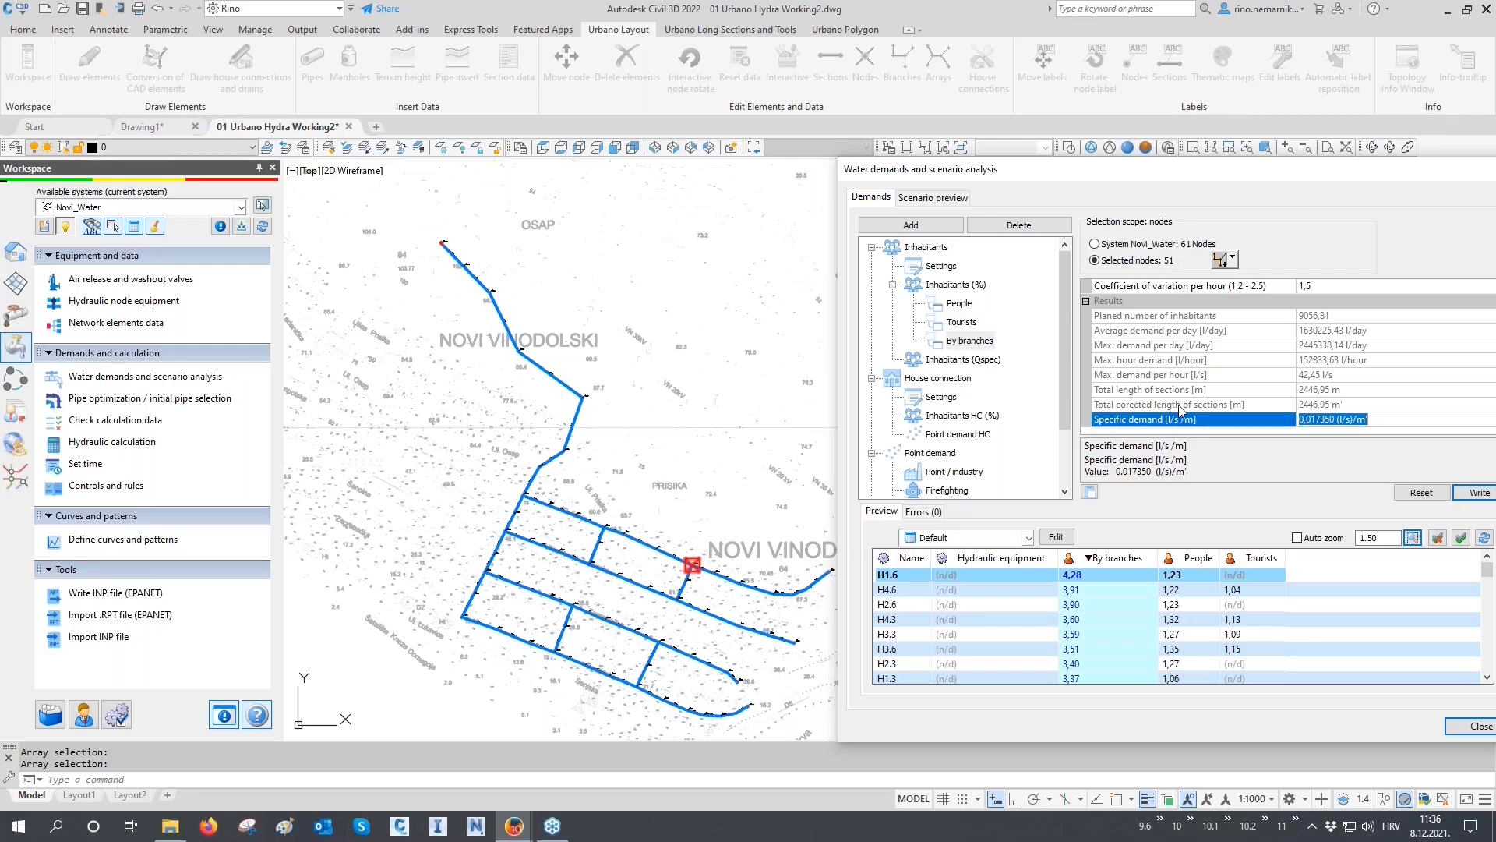
{"action": "left_click", "coordinate": [1129, 407]}
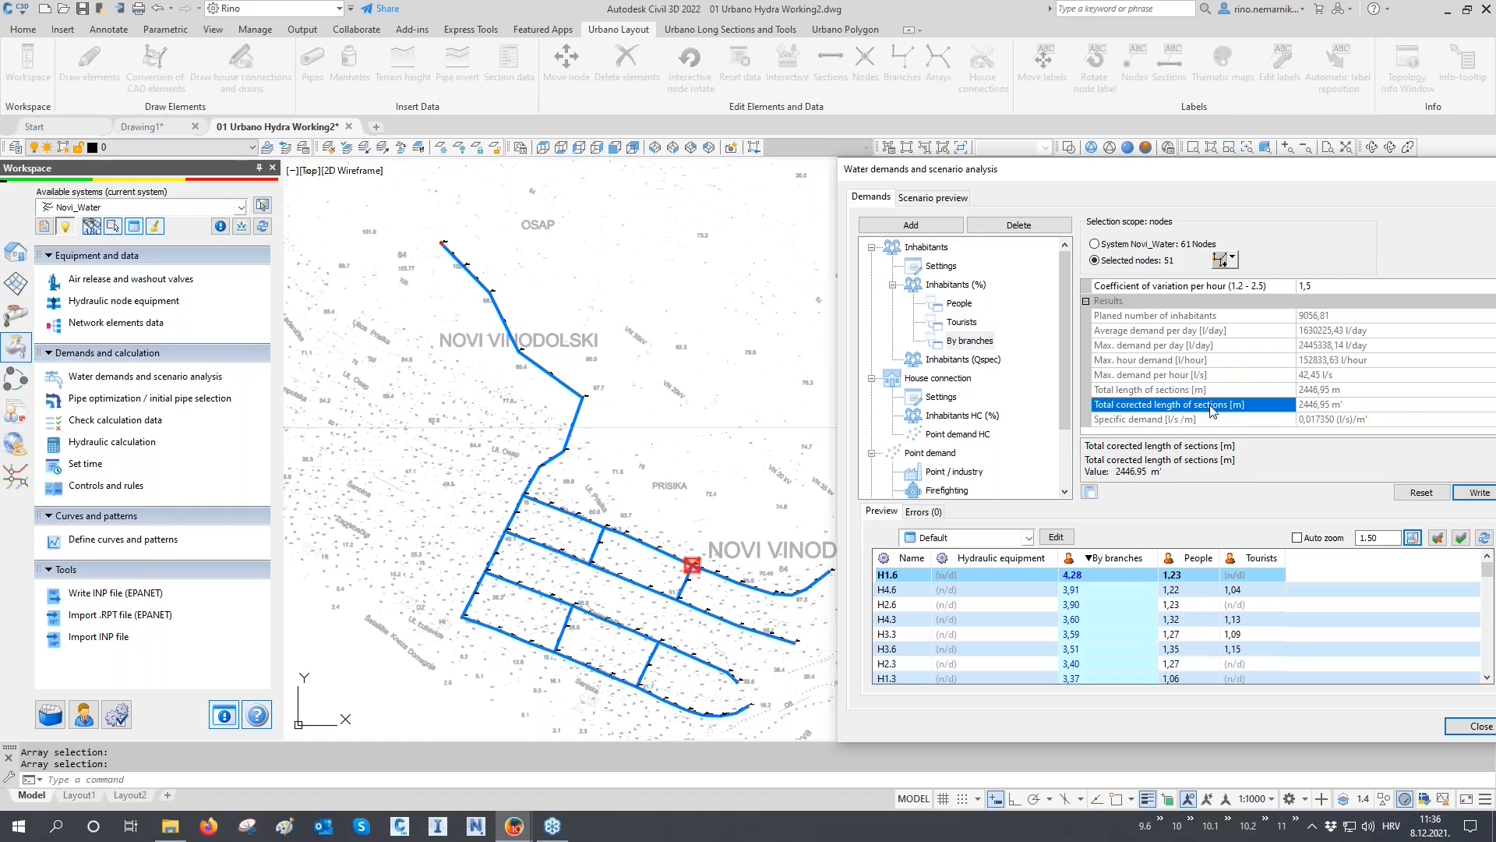
Add a fourth Inhabitants (%) demand named Virtual lengths
{"action": "left_click", "coordinate": [946, 285]}
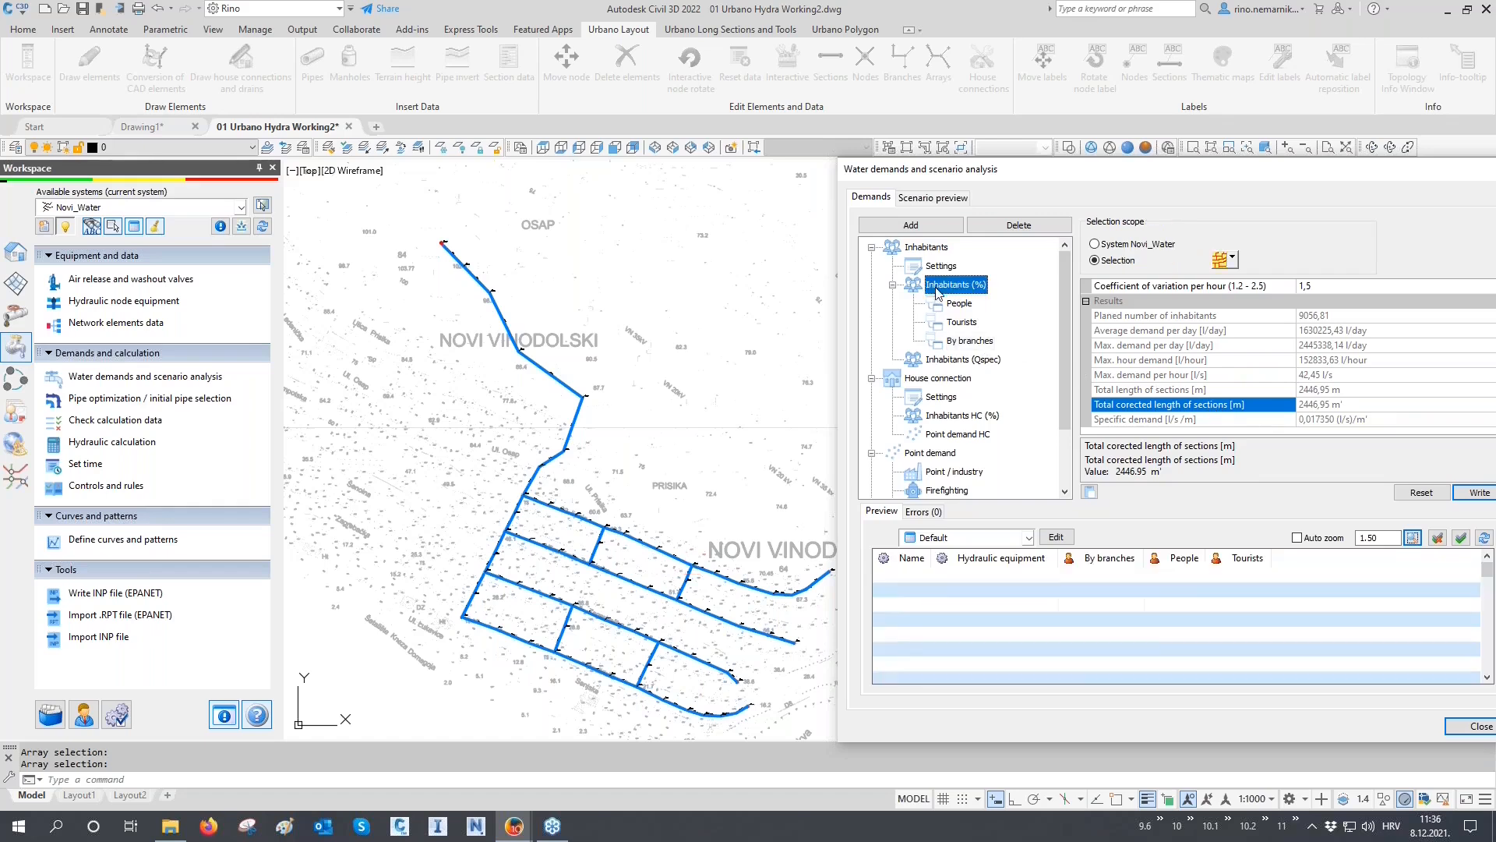
{"action": "left_click", "coordinate": [931, 224]}
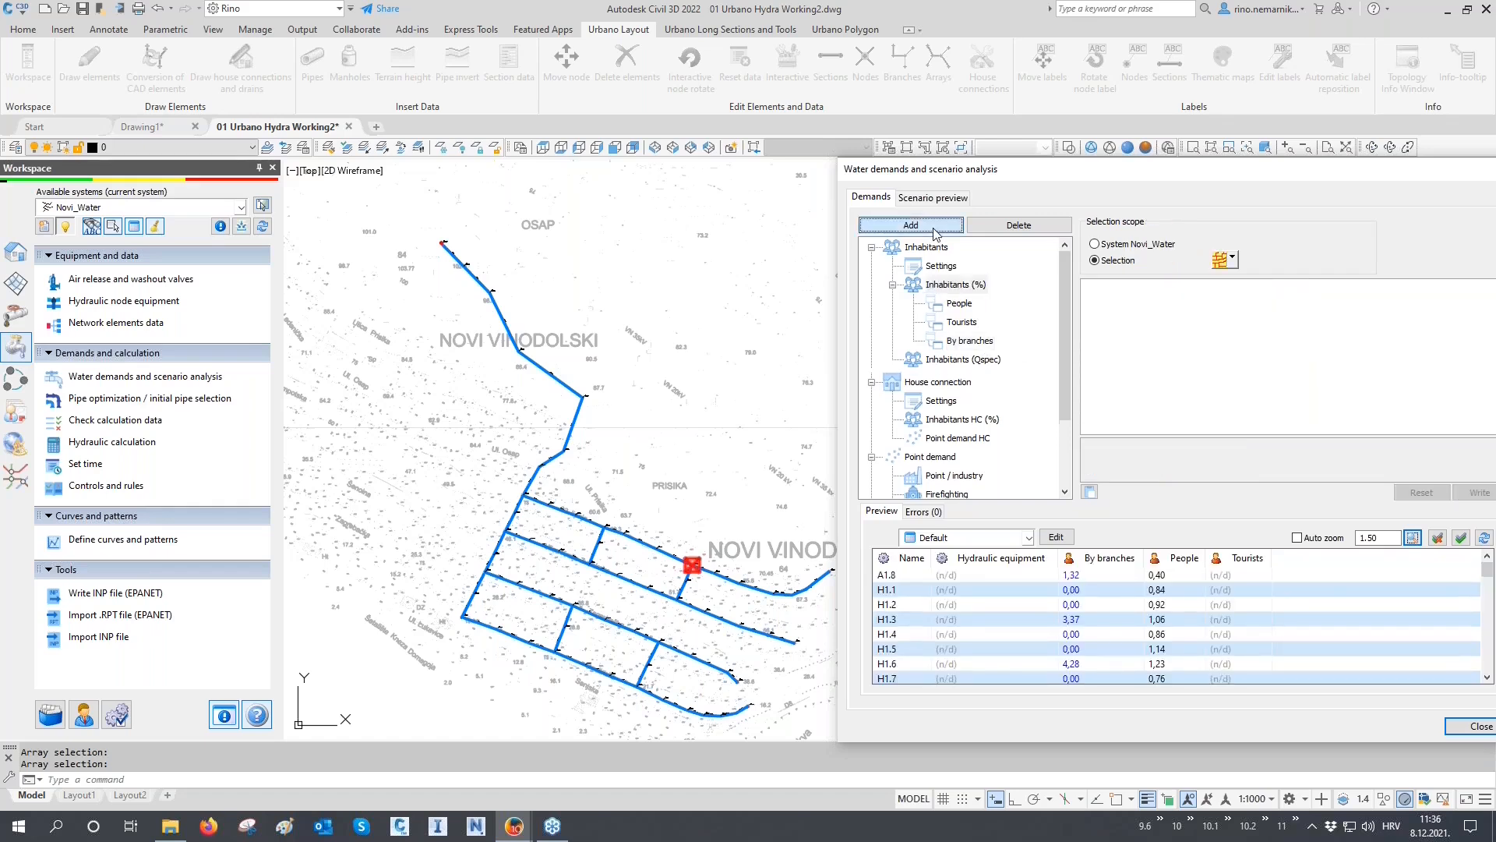
{"action": "key", "text": "F2"}
{"action": "type", "text": "V"}
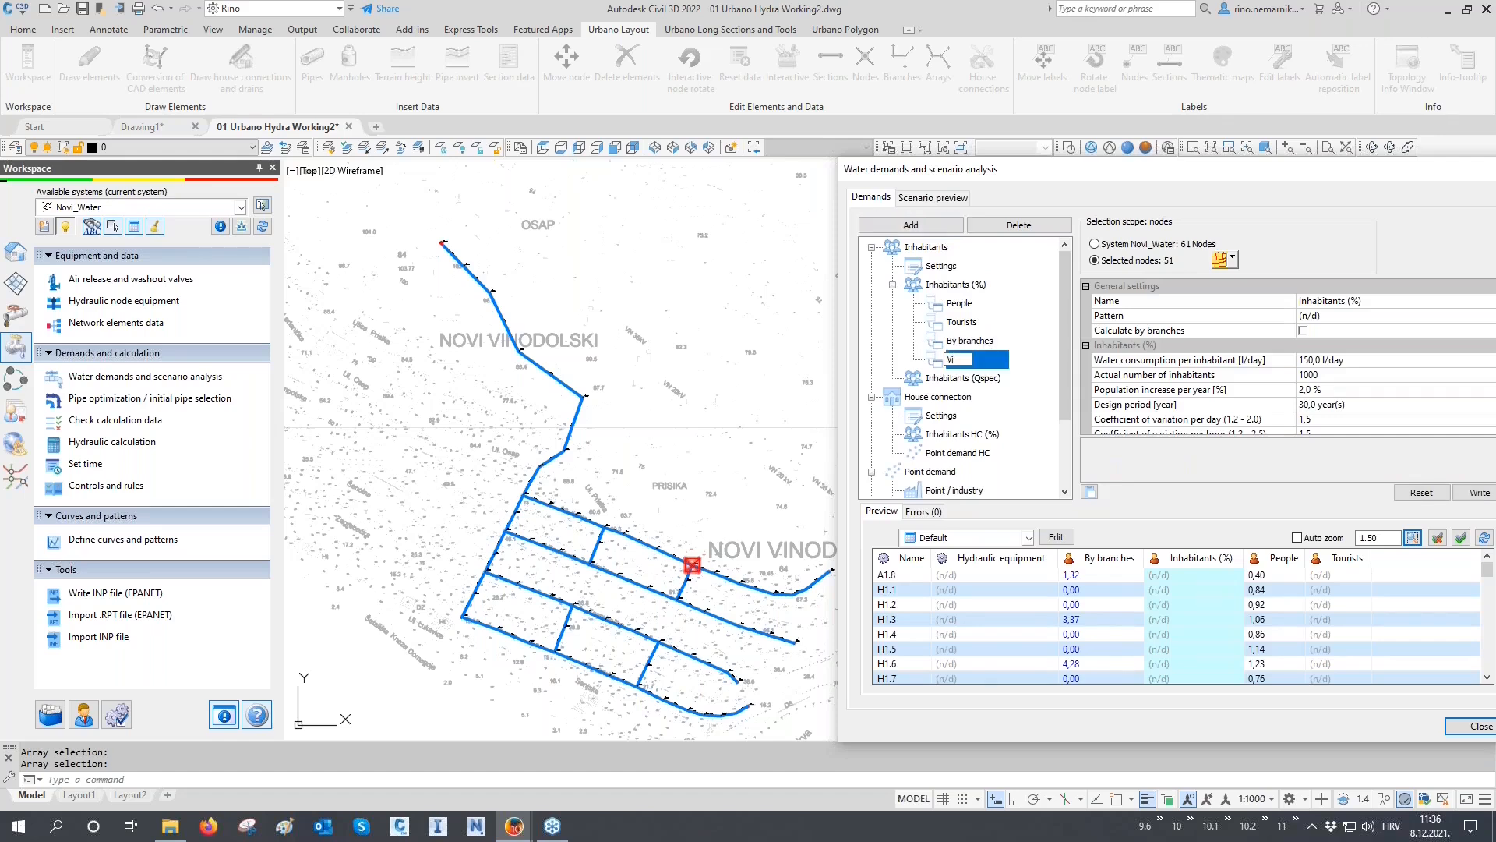
{"action": "type", "text": "irtual lengths"}
{"action": "key", "text": "Return"}
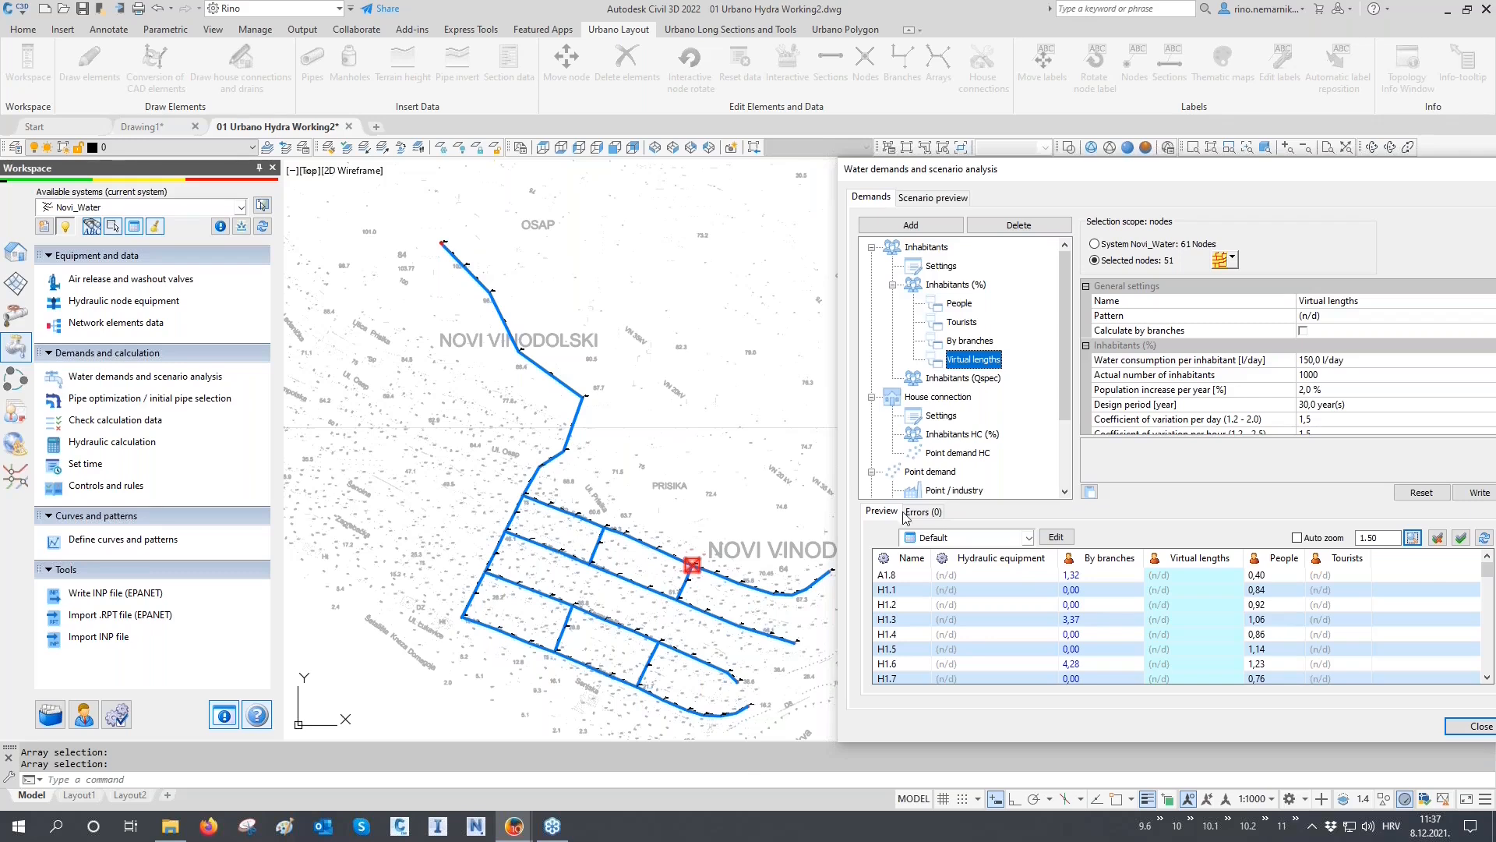
Open the Inhabitants settings and review the population density factor and flow divide method of the sections
{"action": "left_click", "coordinate": [943, 267]}
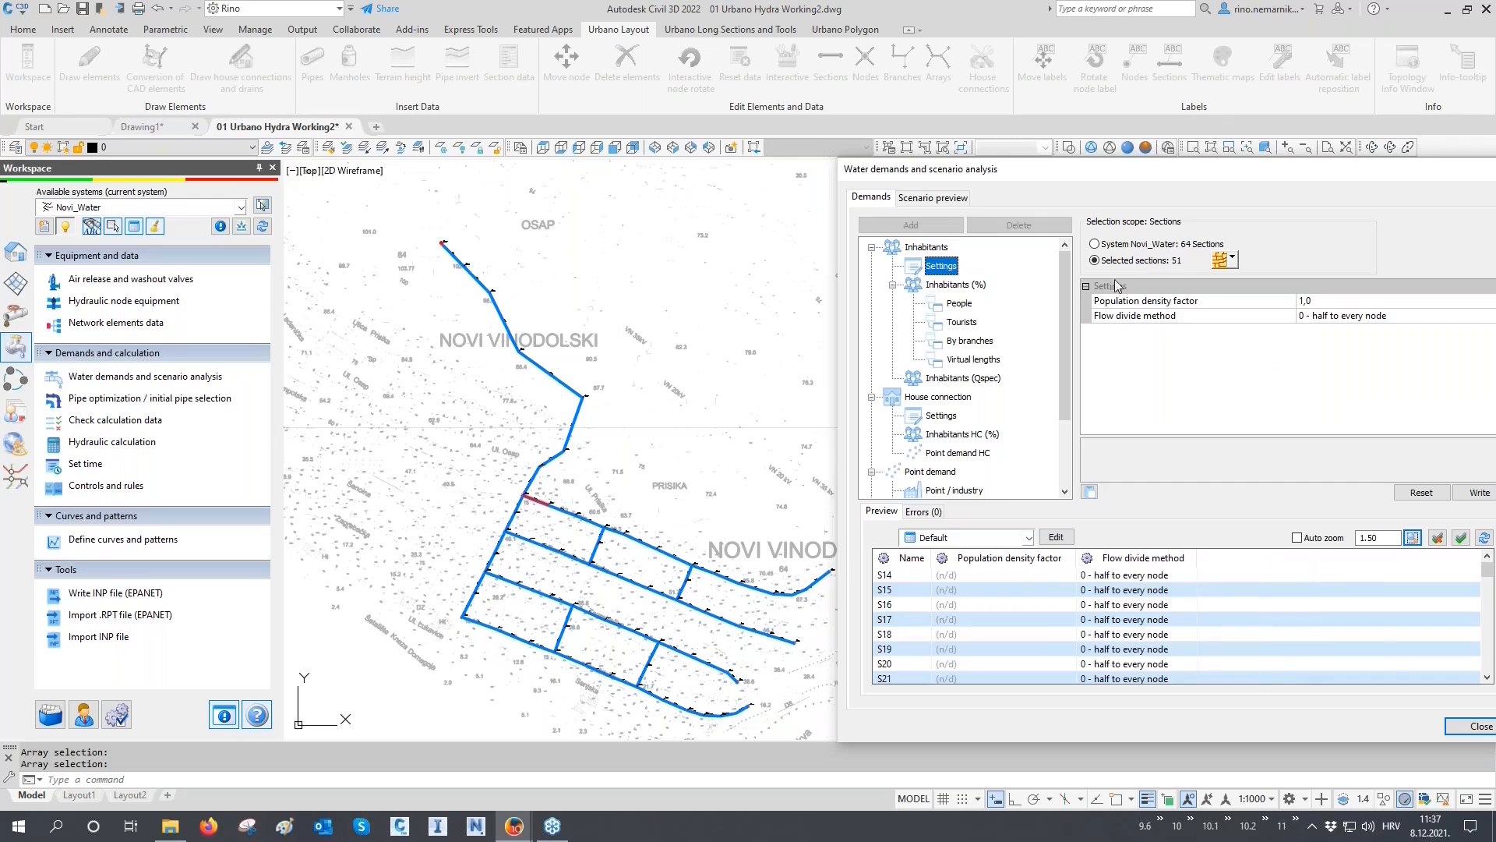
{"action": "left_click", "coordinate": [1166, 302]}
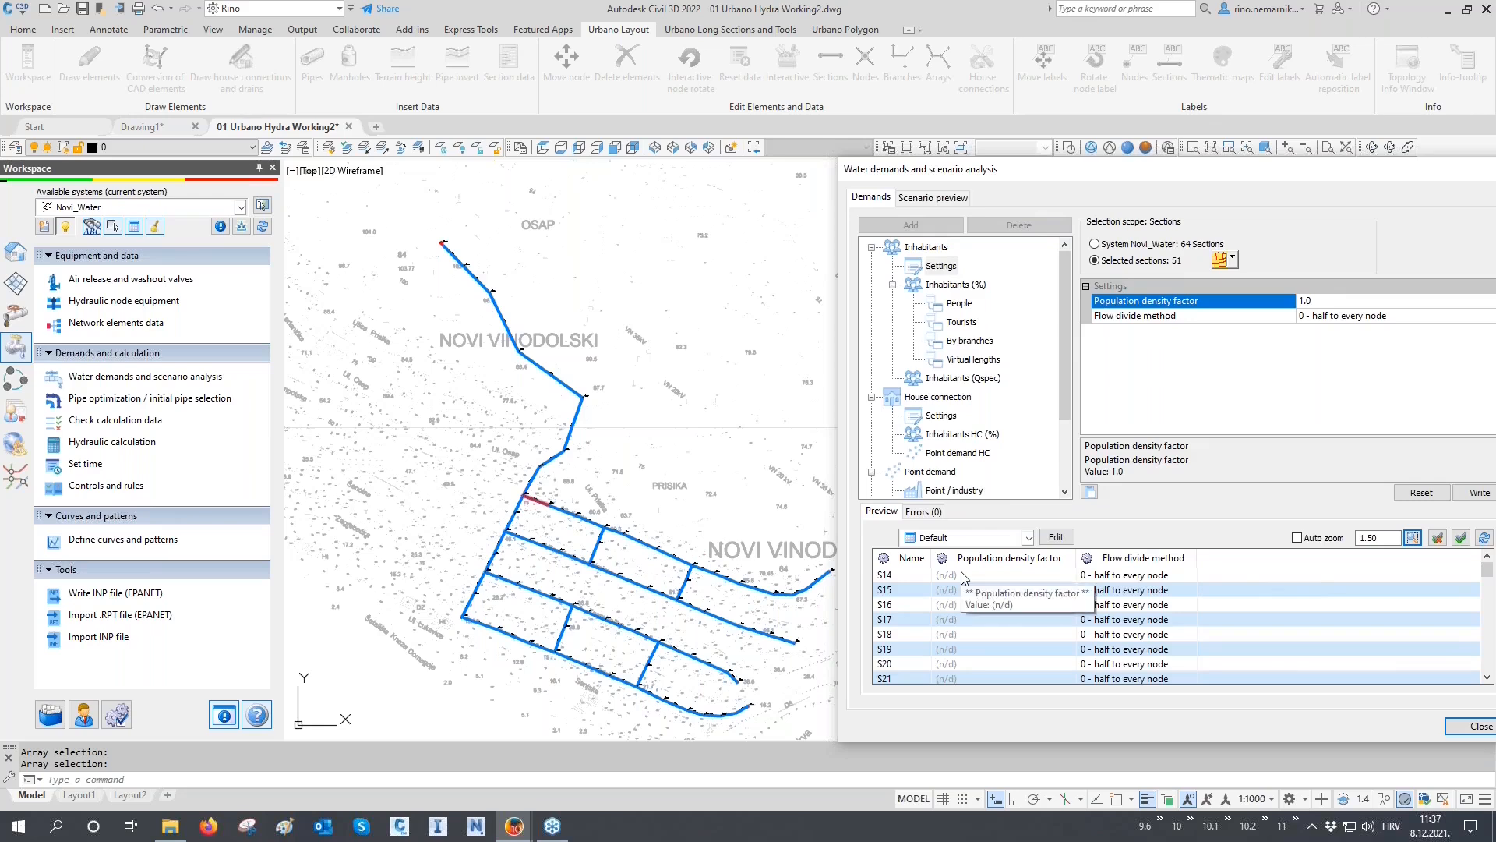
{"action": "scroll", "coordinate": [964, 578], "scroll_direction": "down", "scroll_amount": 10}
{"action": "scroll", "coordinate": [964, 578], "scroll_direction": "up", "scroll_amount": 8}
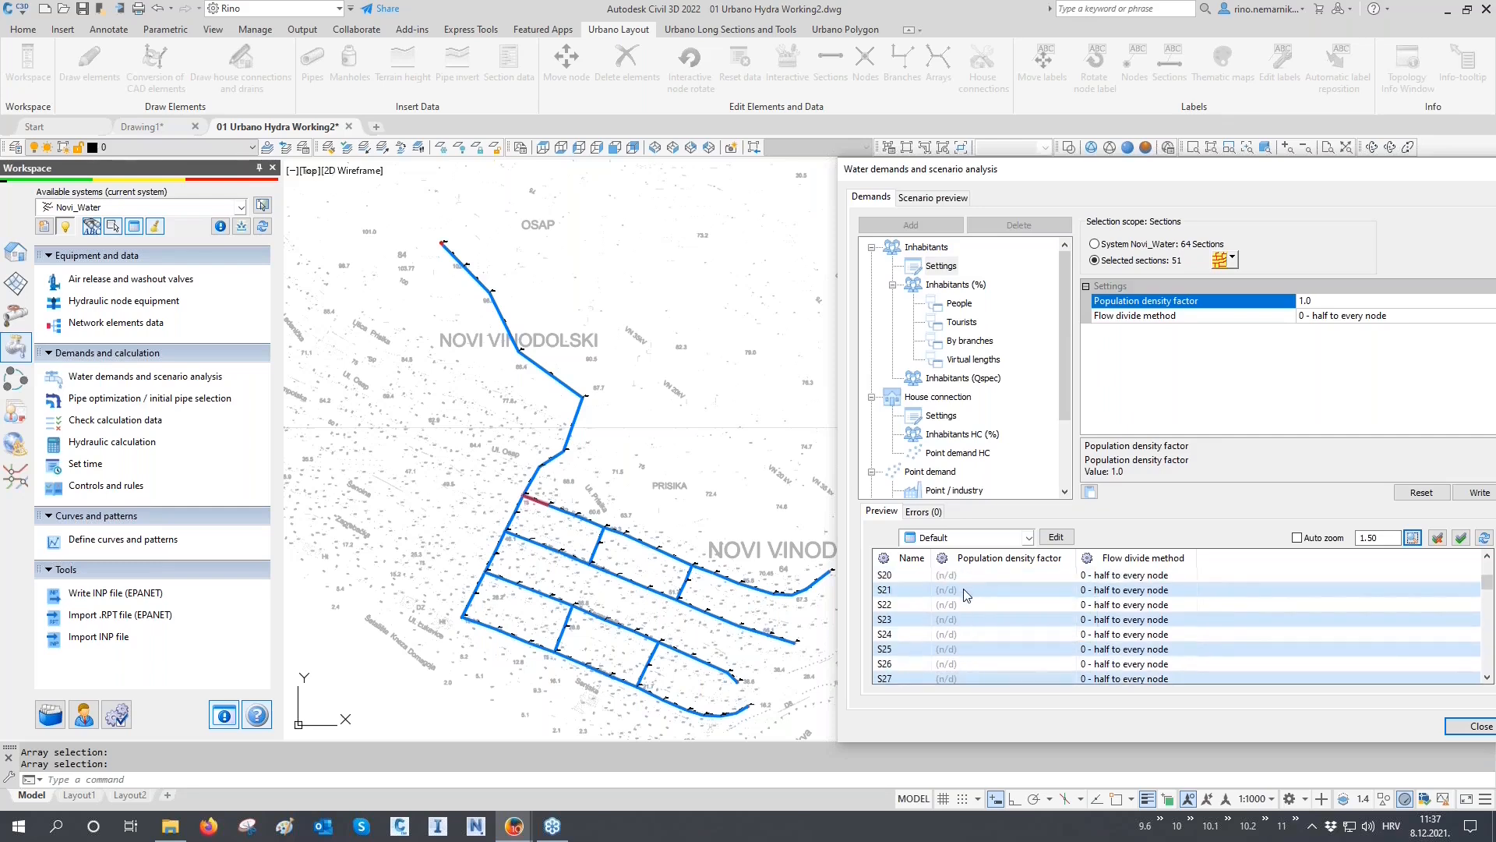
{"action": "scroll", "coordinate": [964, 586], "scroll_direction": "up", "scroll_amount": 2}
Select the sections of array H4 by array selection and write a population density factor of 2 to them
{"action": "left_click", "coordinate": [1231, 259]}
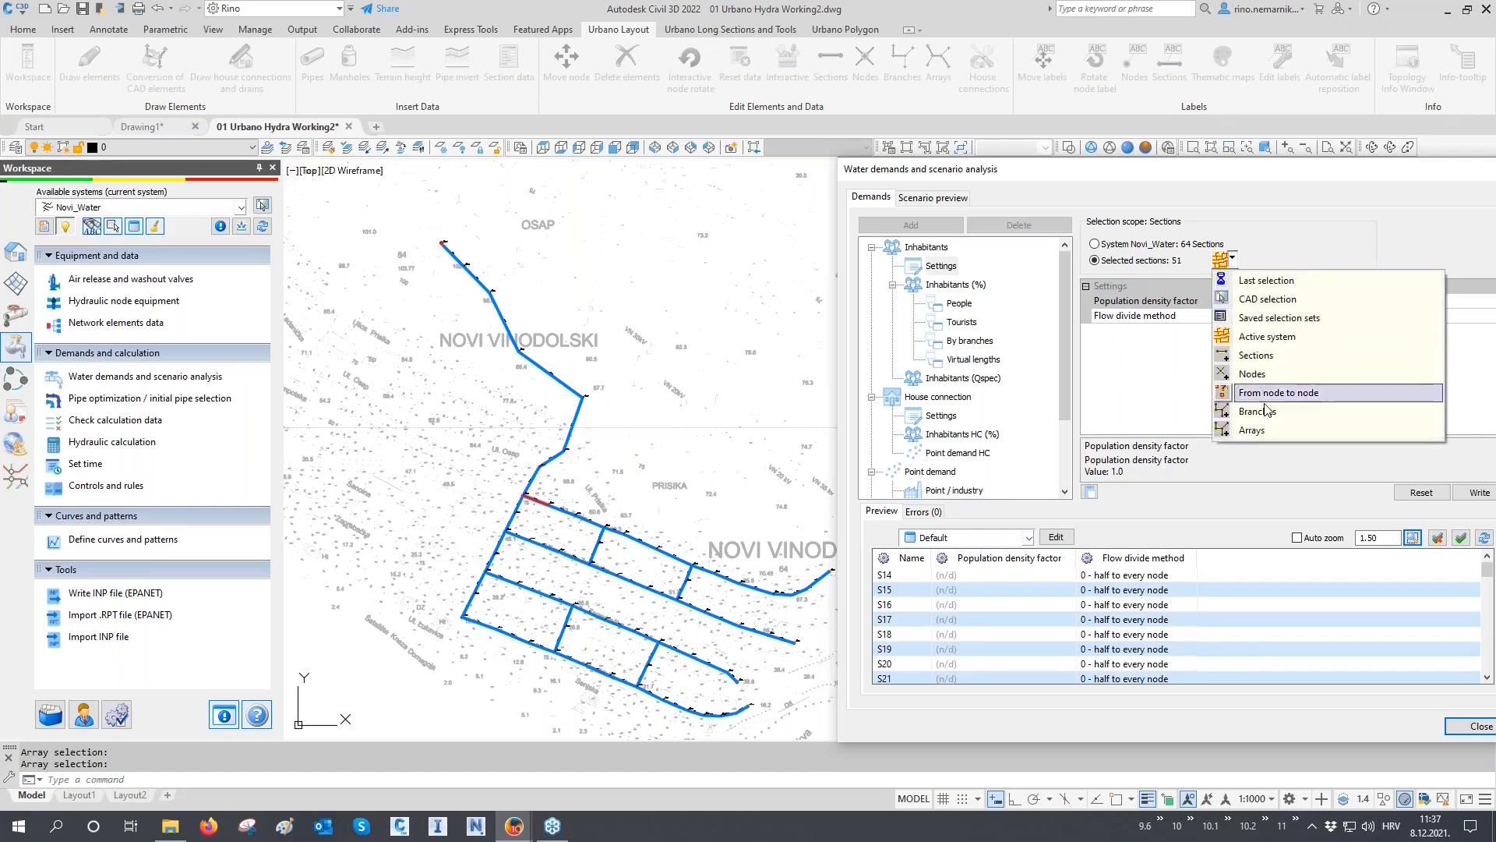
{"action": "left_click", "coordinate": [1264, 435]}
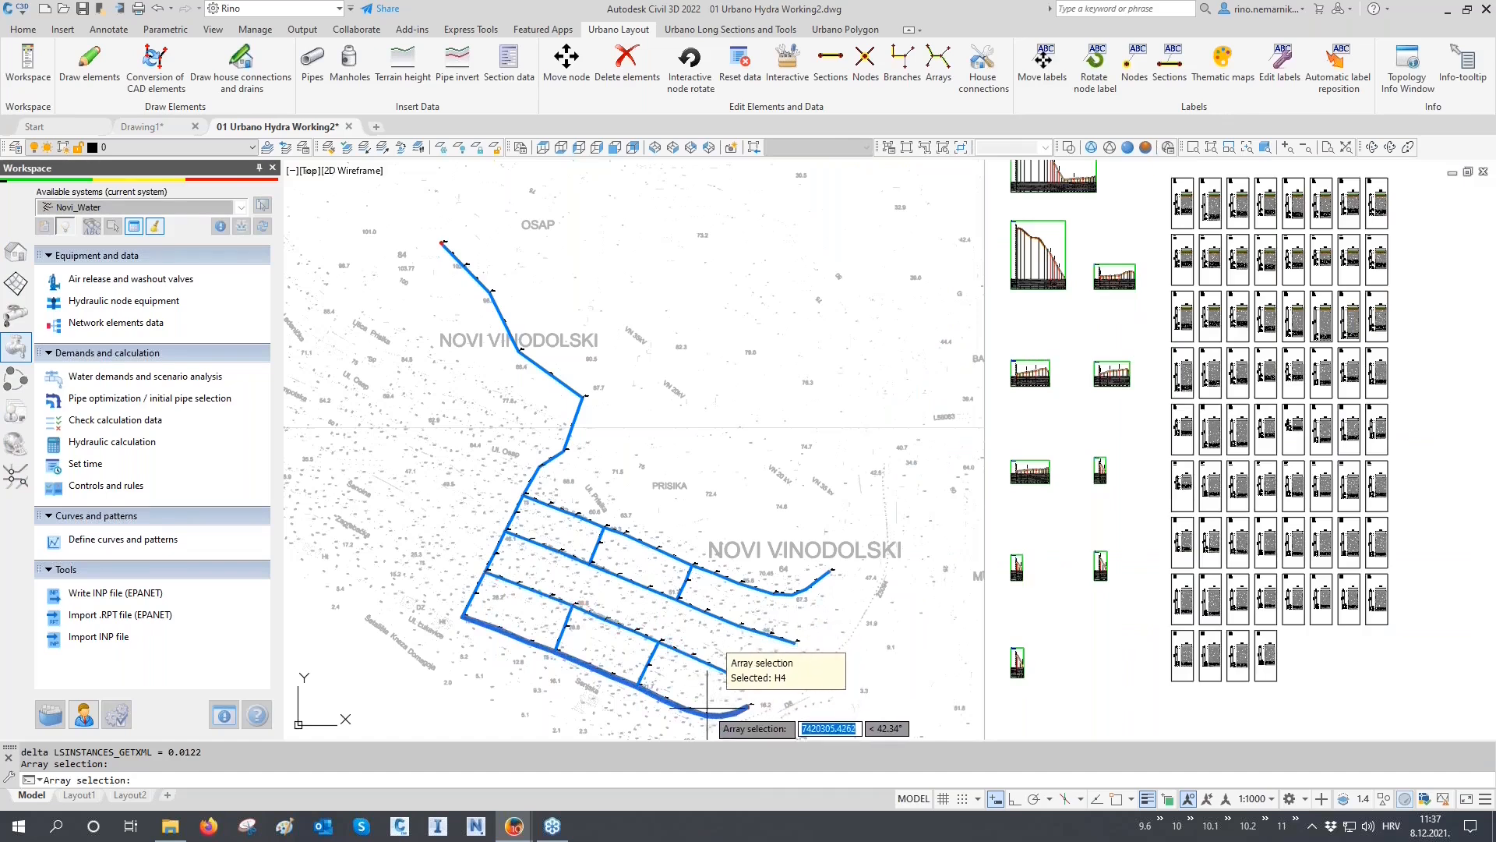
{"action": "left_click", "coordinate": [712, 711]}
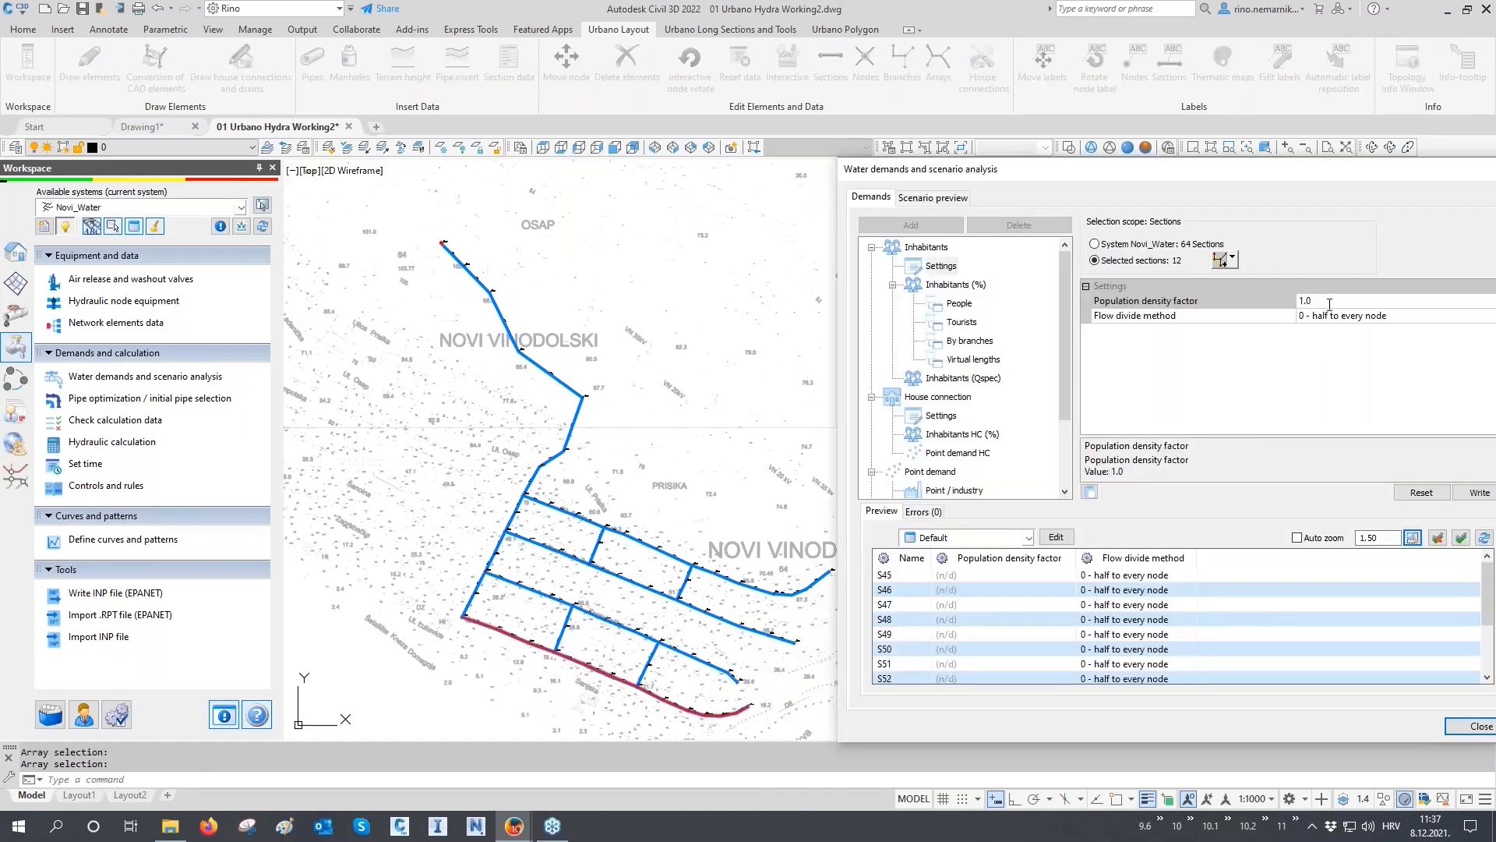
{"action": "left_click", "coordinate": [1291, 301]}
{"action": "type", "text": "2"}
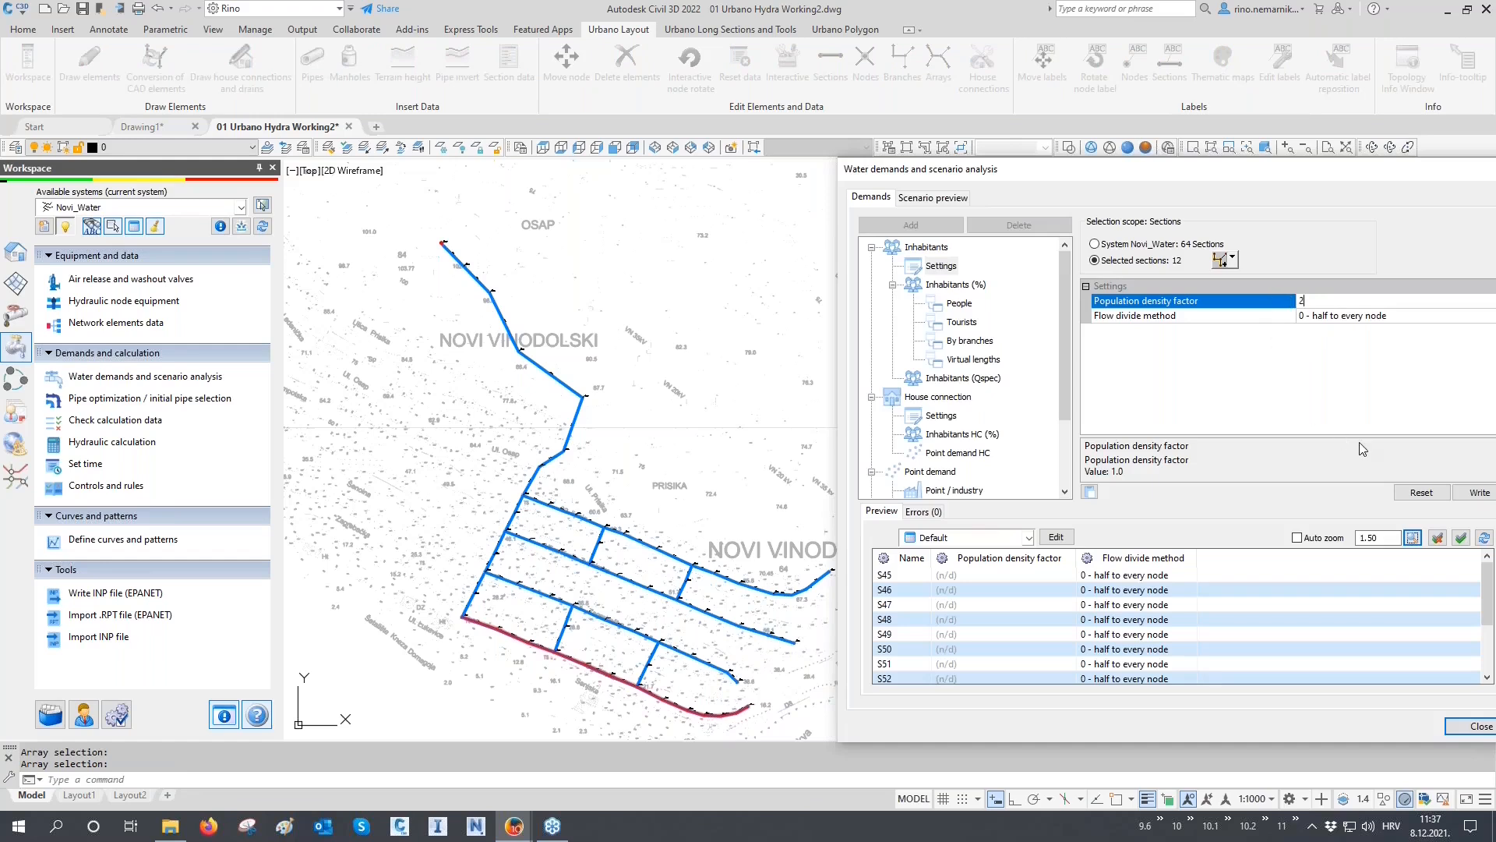
{"action": "left_click", "coordinate": [1476, 238]}
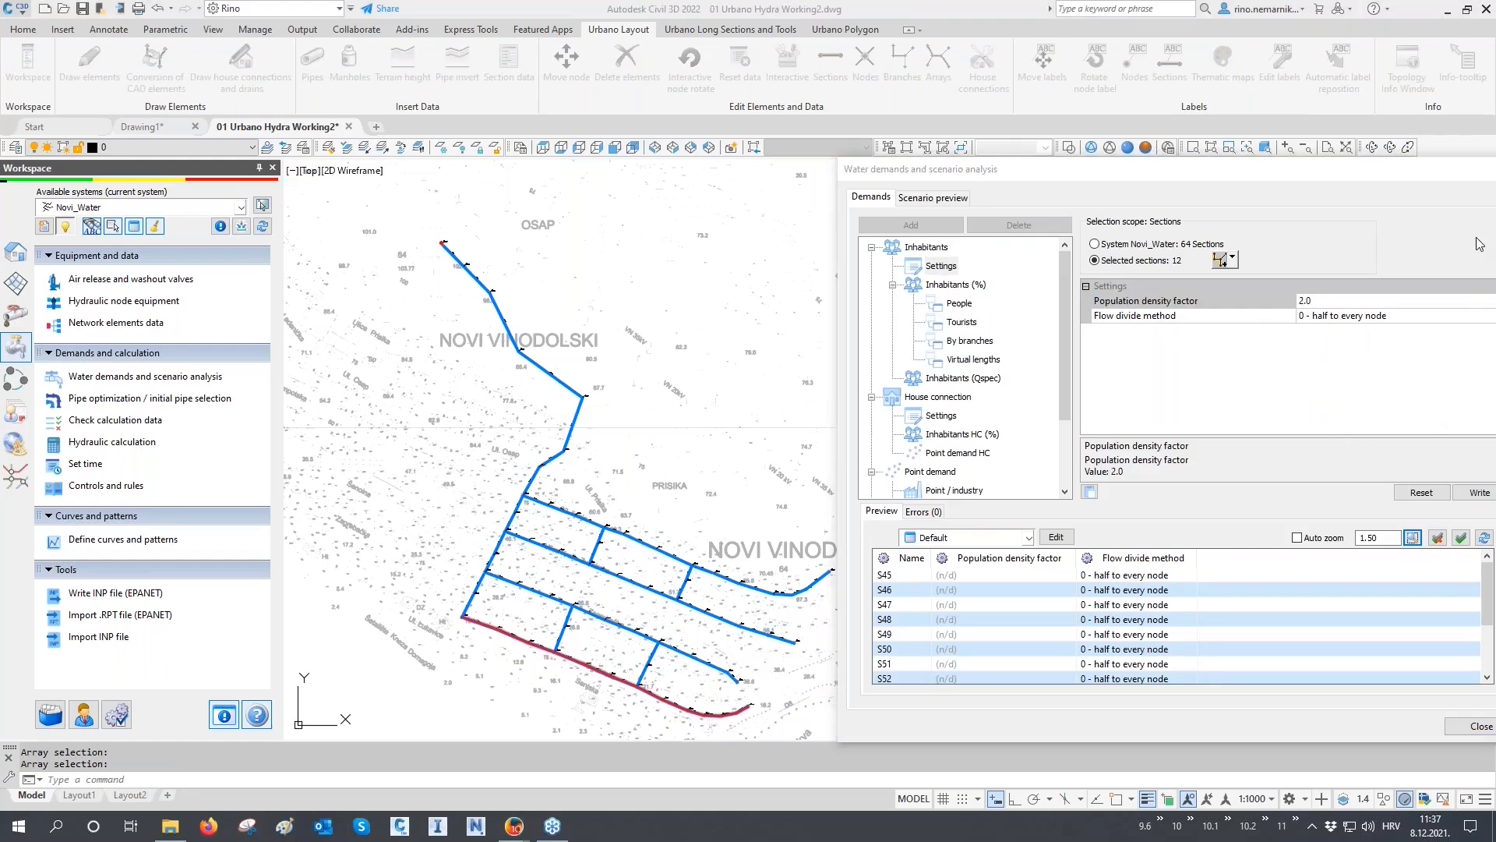
{"action": "left_click", "coordinate": [1473, 491]}
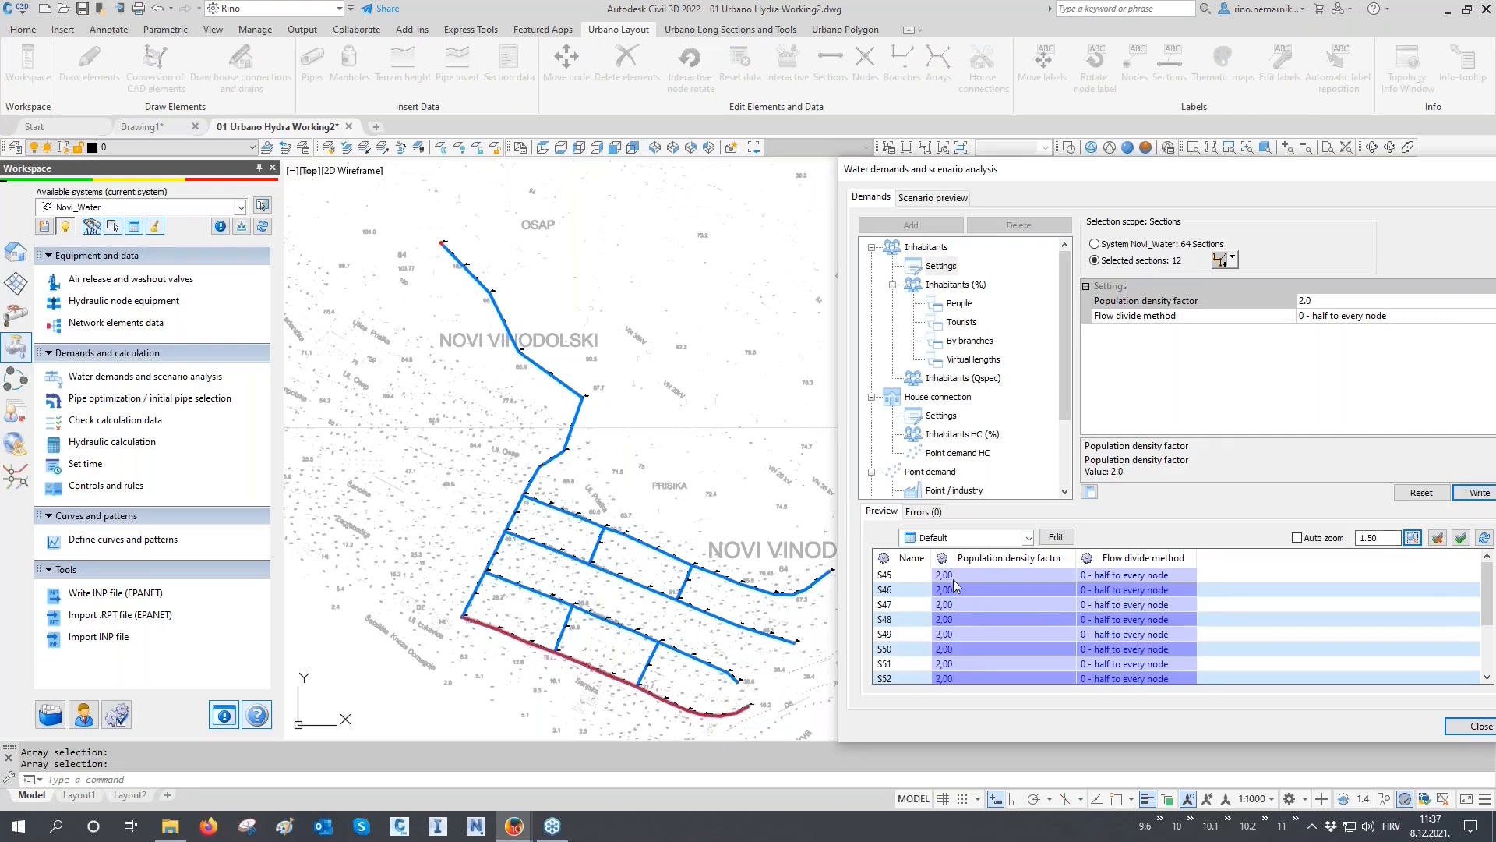
Select the sections of array H1 by array selection and write a population density factor of 0.5 to them
{"action": "left_click", "coordinate": [1220, 260]}
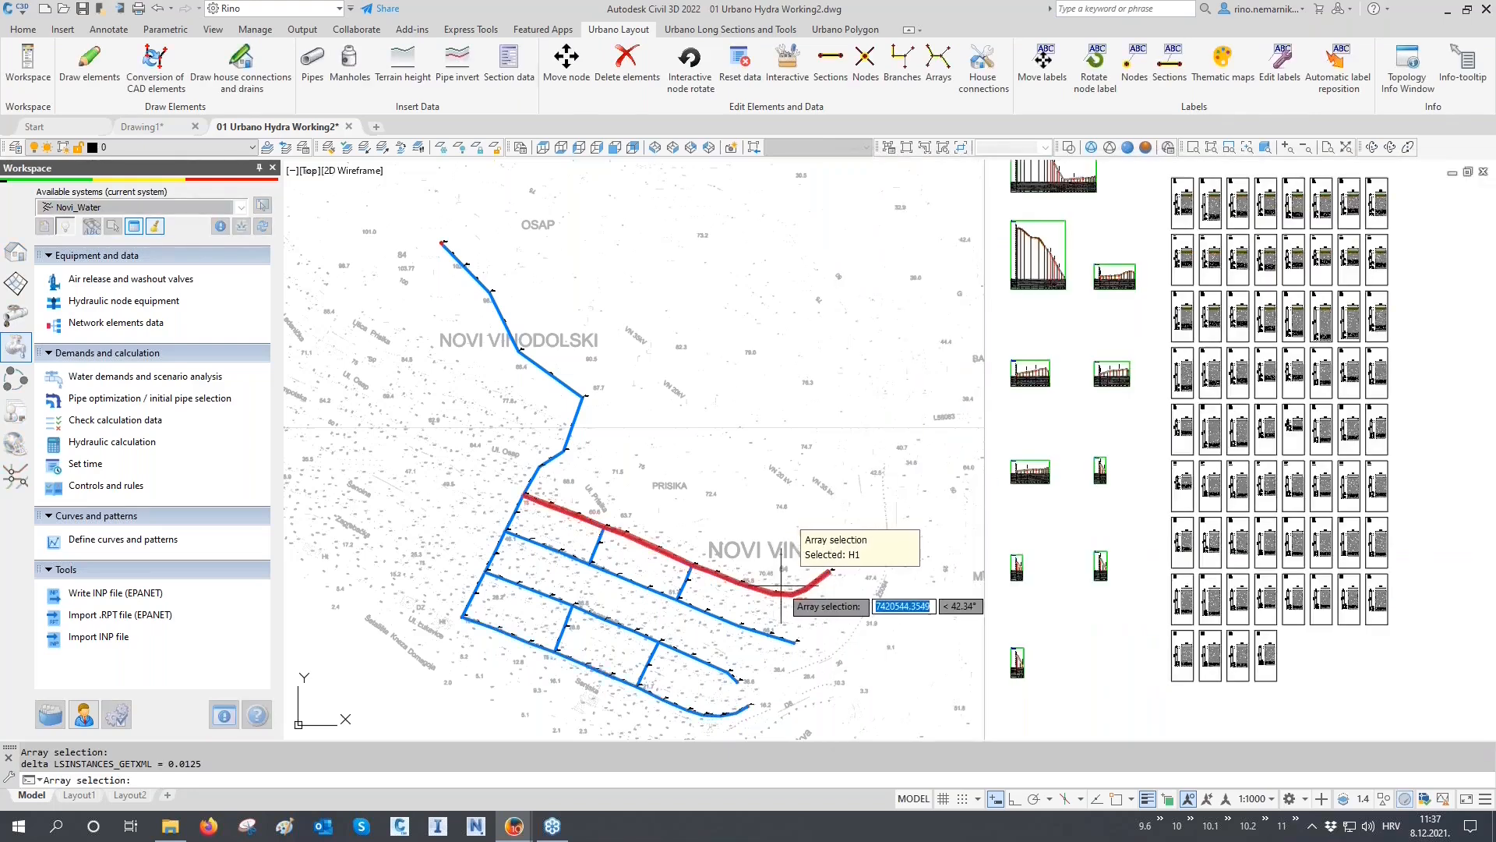
{"action": "left_click", "coordinate": [772, 583]}
{"action": "key", "text": "Return"}
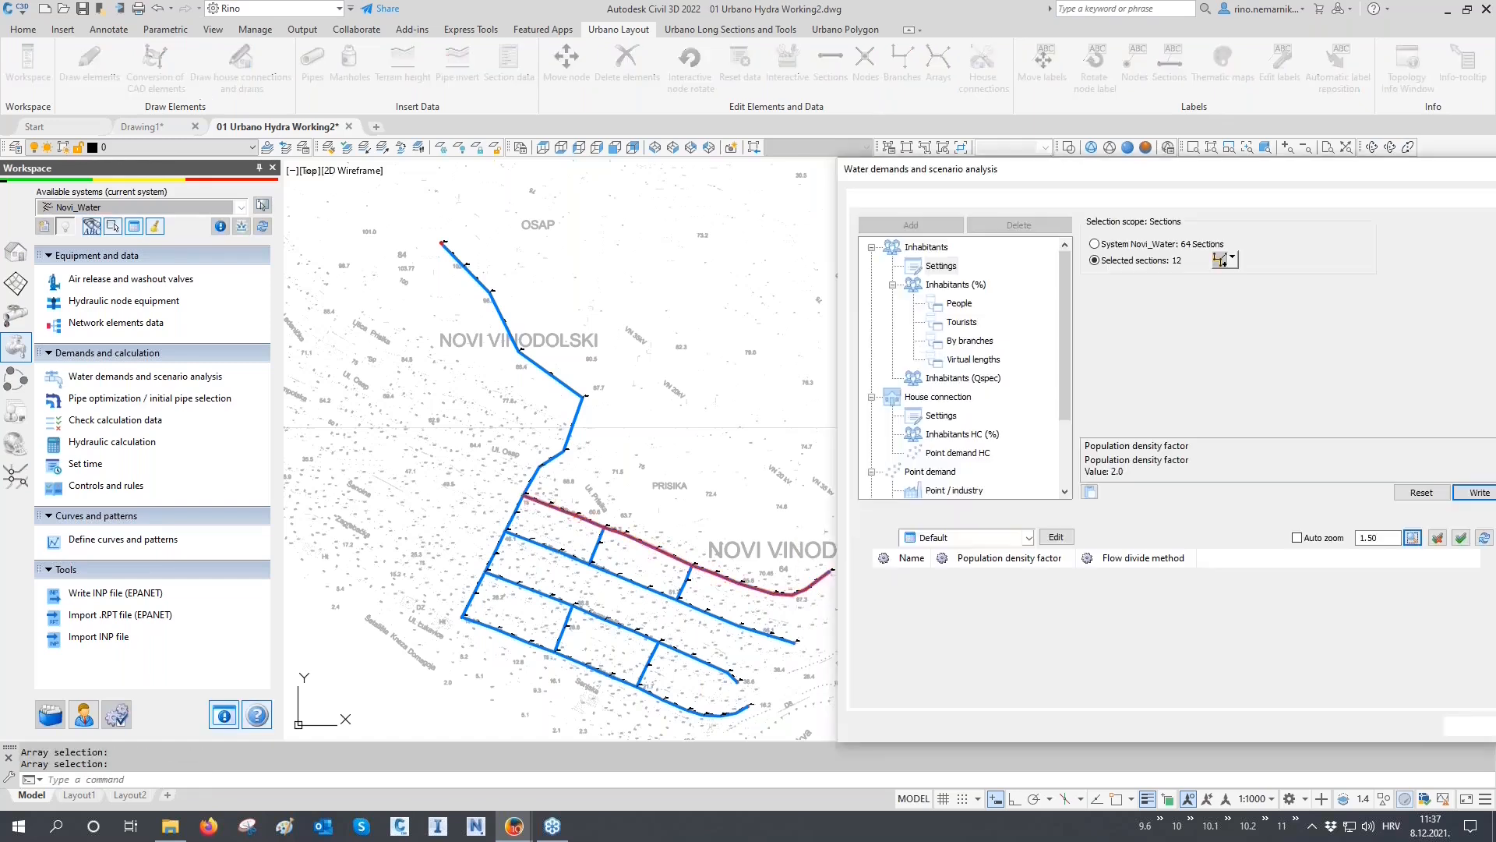
{"action": "left_click", "coordinate": [1327, 301]}
{"action": "type", "text": "0.5"}
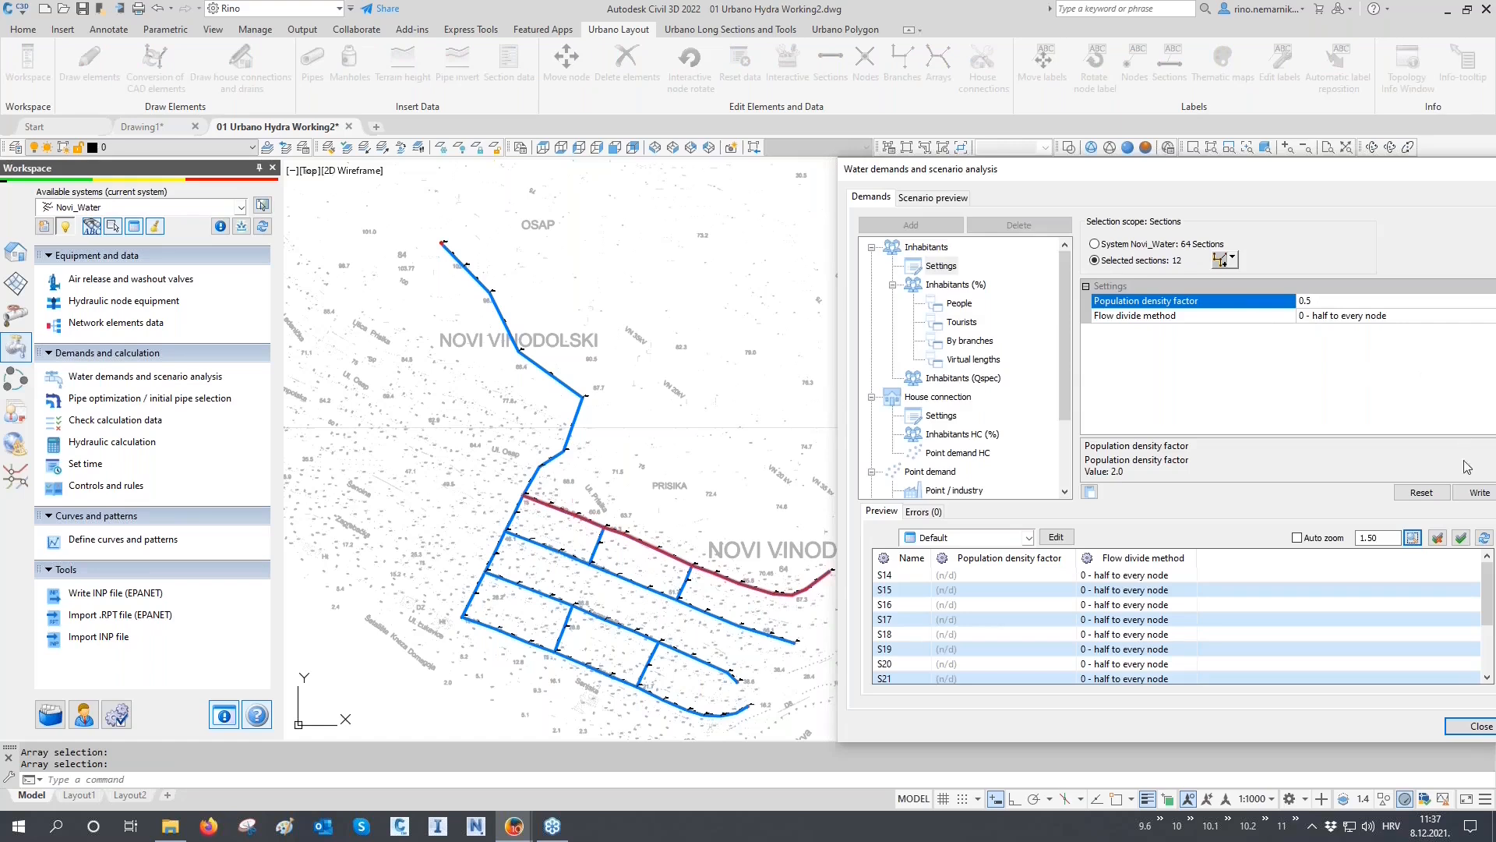
{"action": "left_click", "coordinate": [1476, 493]}
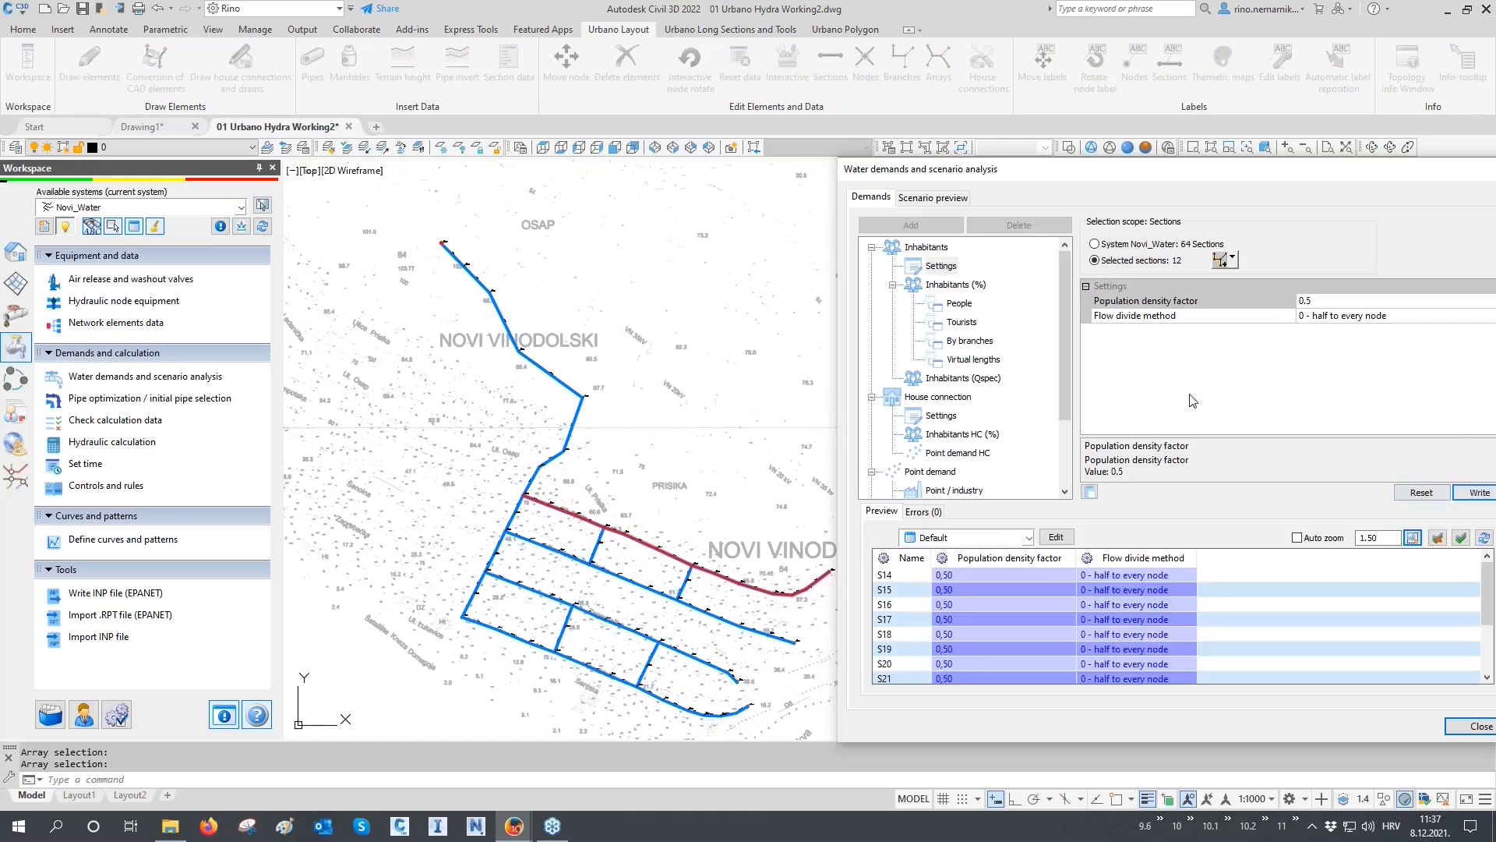
Select all sections of the system and review their population density factors in the preview list
{"action": "left_click", "coordinate": [1222, 260]}
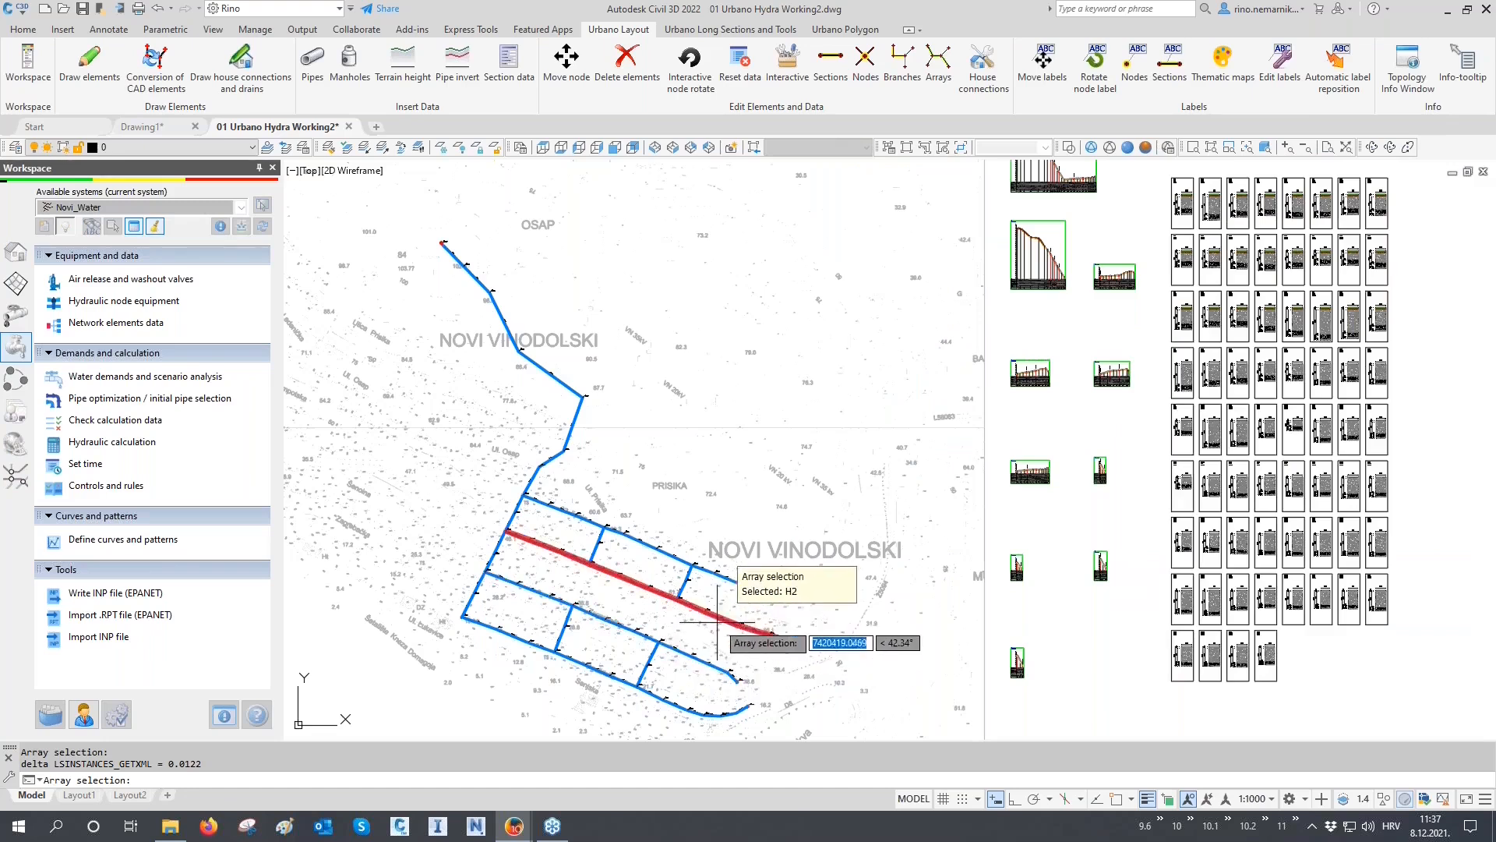
{"action": "key", "text": "Escape"}
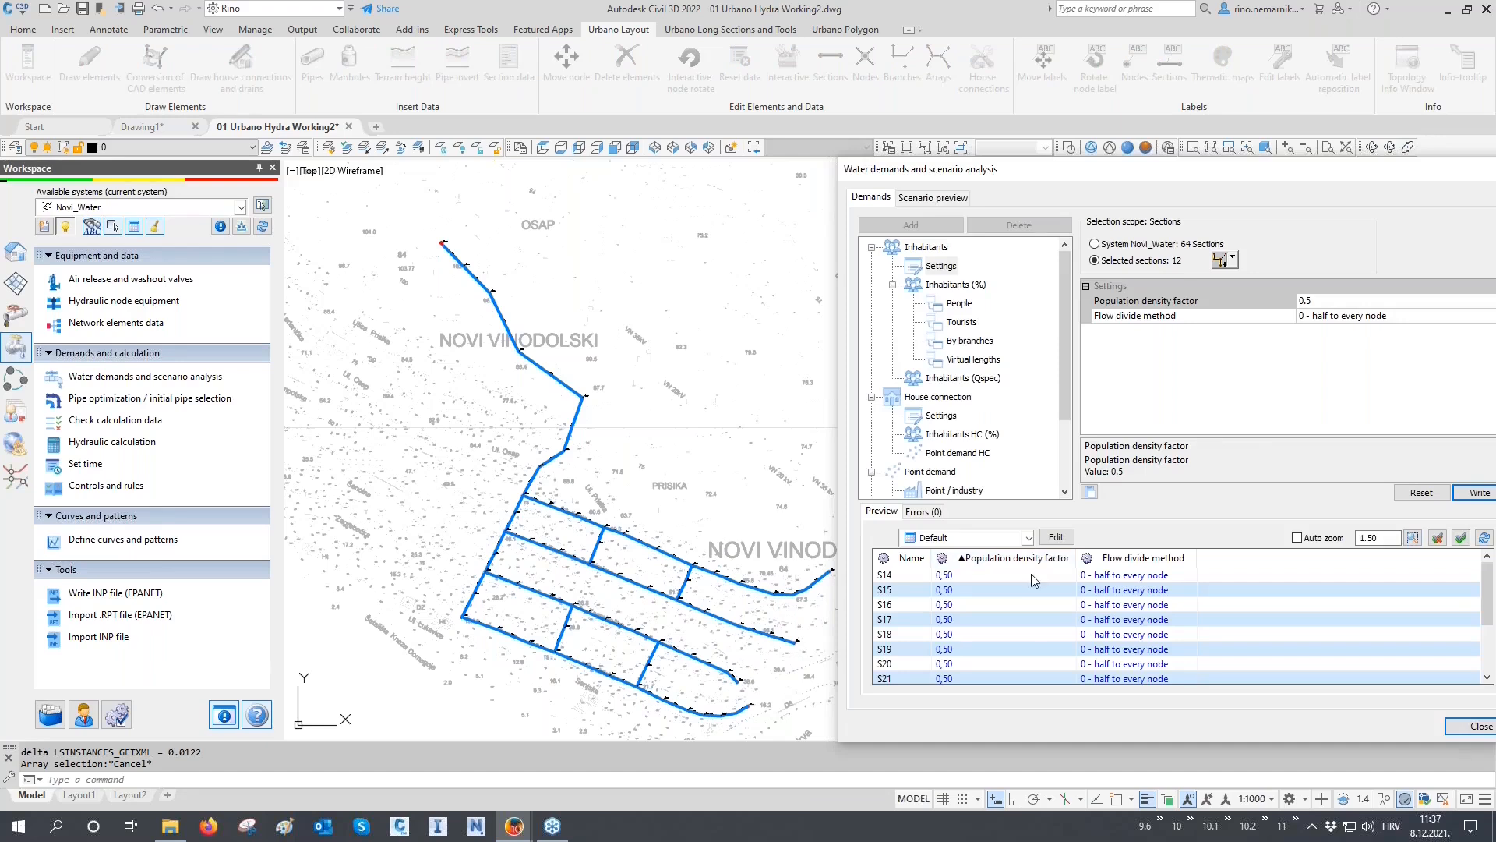
{"action": "left_click", "coordinate": [1225, 260]}
{"action": "left_click", "coordinate": [1250, 339]}
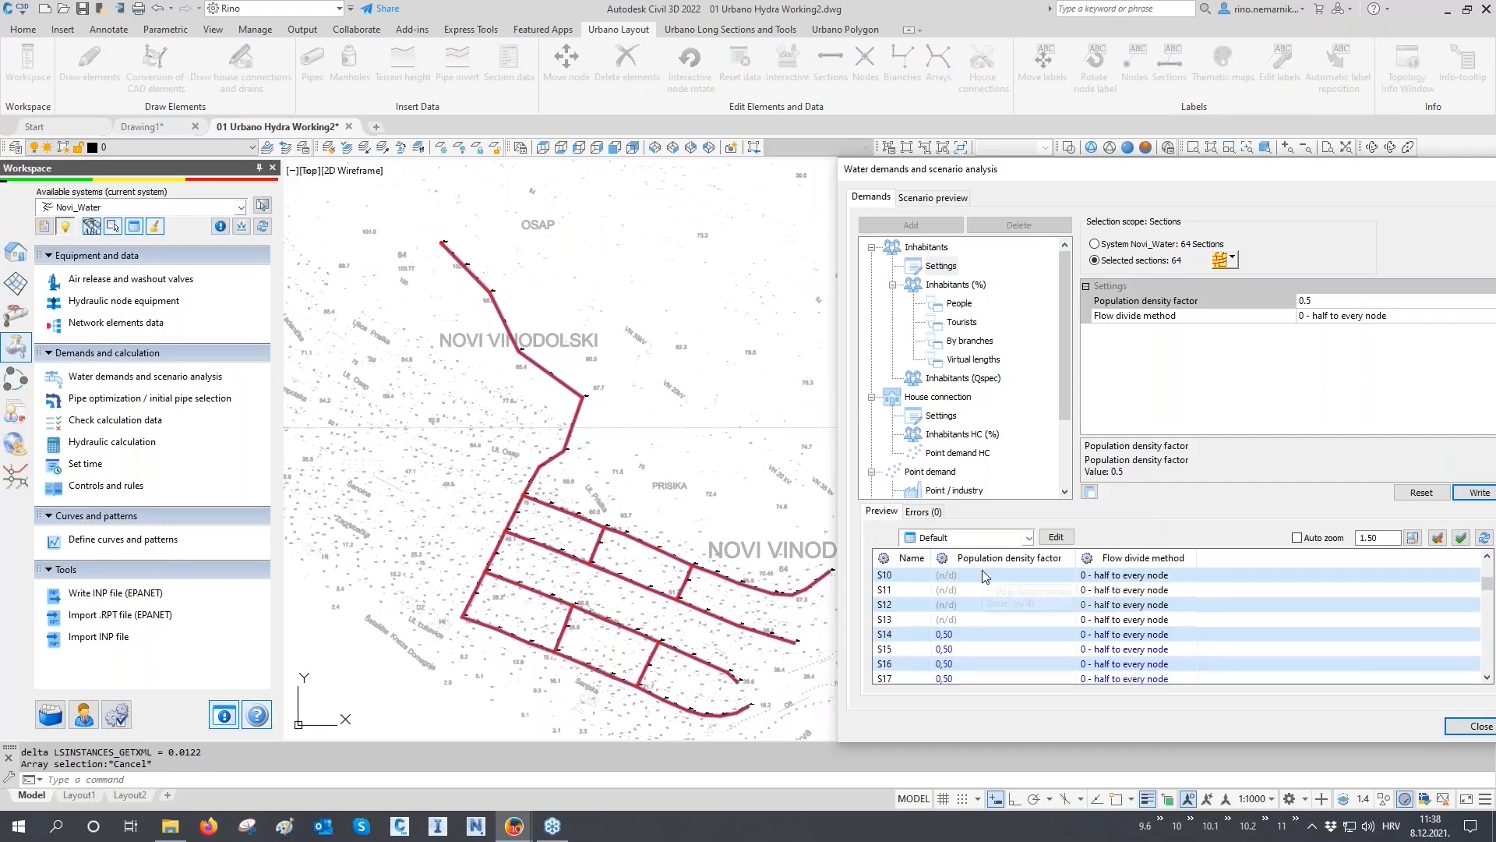
{"action": "scroll", "coordinate": [980, 576], "scroll_direction": "down", "scroll_amount": 8}
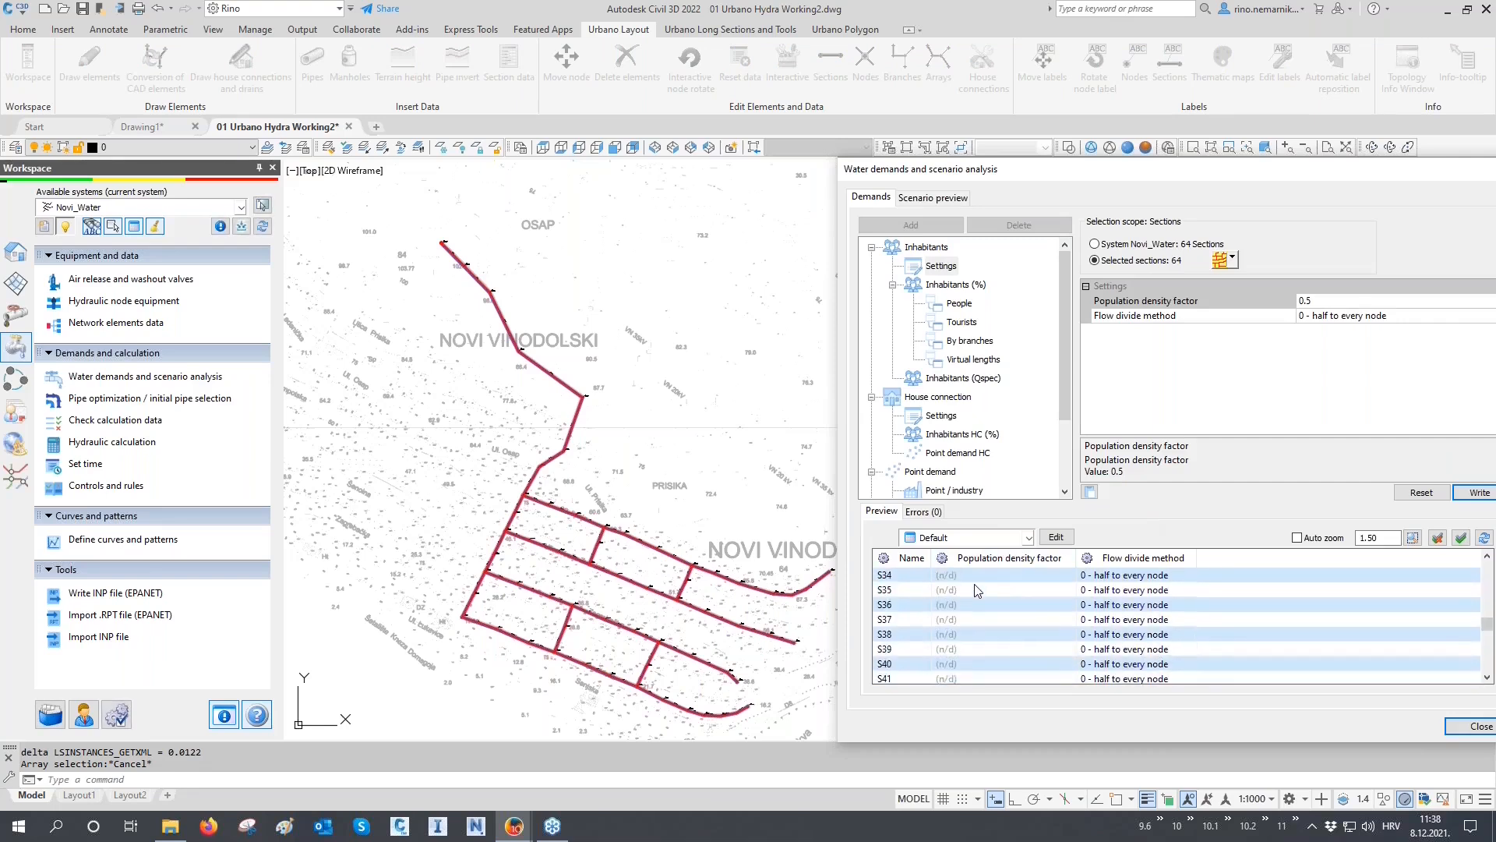
{"action": "scroll", "coordinate": [976, 615], "scroll_direction": "down", "scroll_amount": 8}
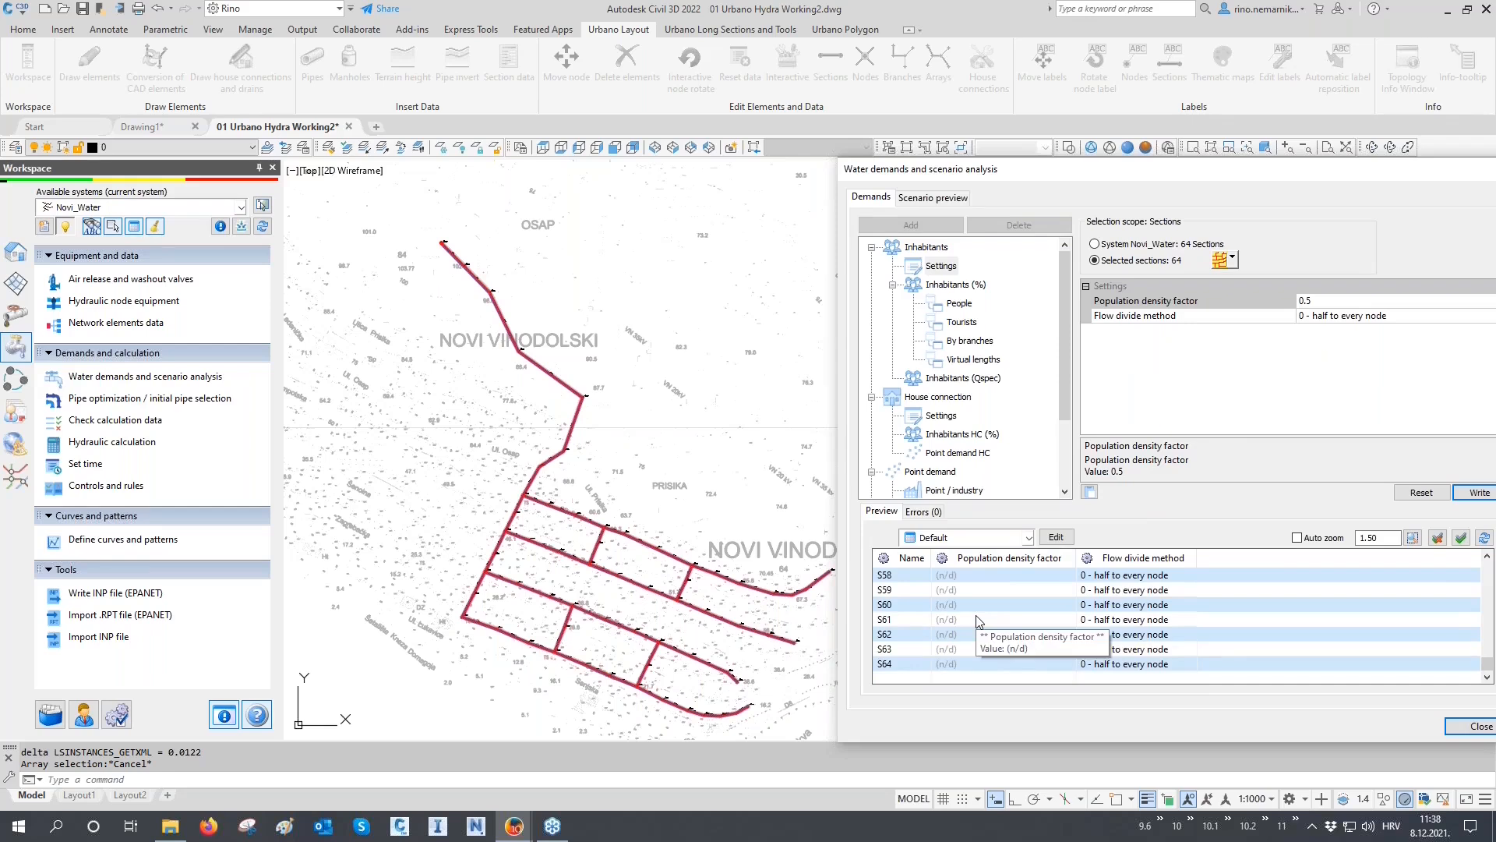
For the Virtual lengths demand, select the nodes of arrays H1 to H4 and of the four short connecting arrays
{"action": "left_click", "coordinate": [974, 359]}
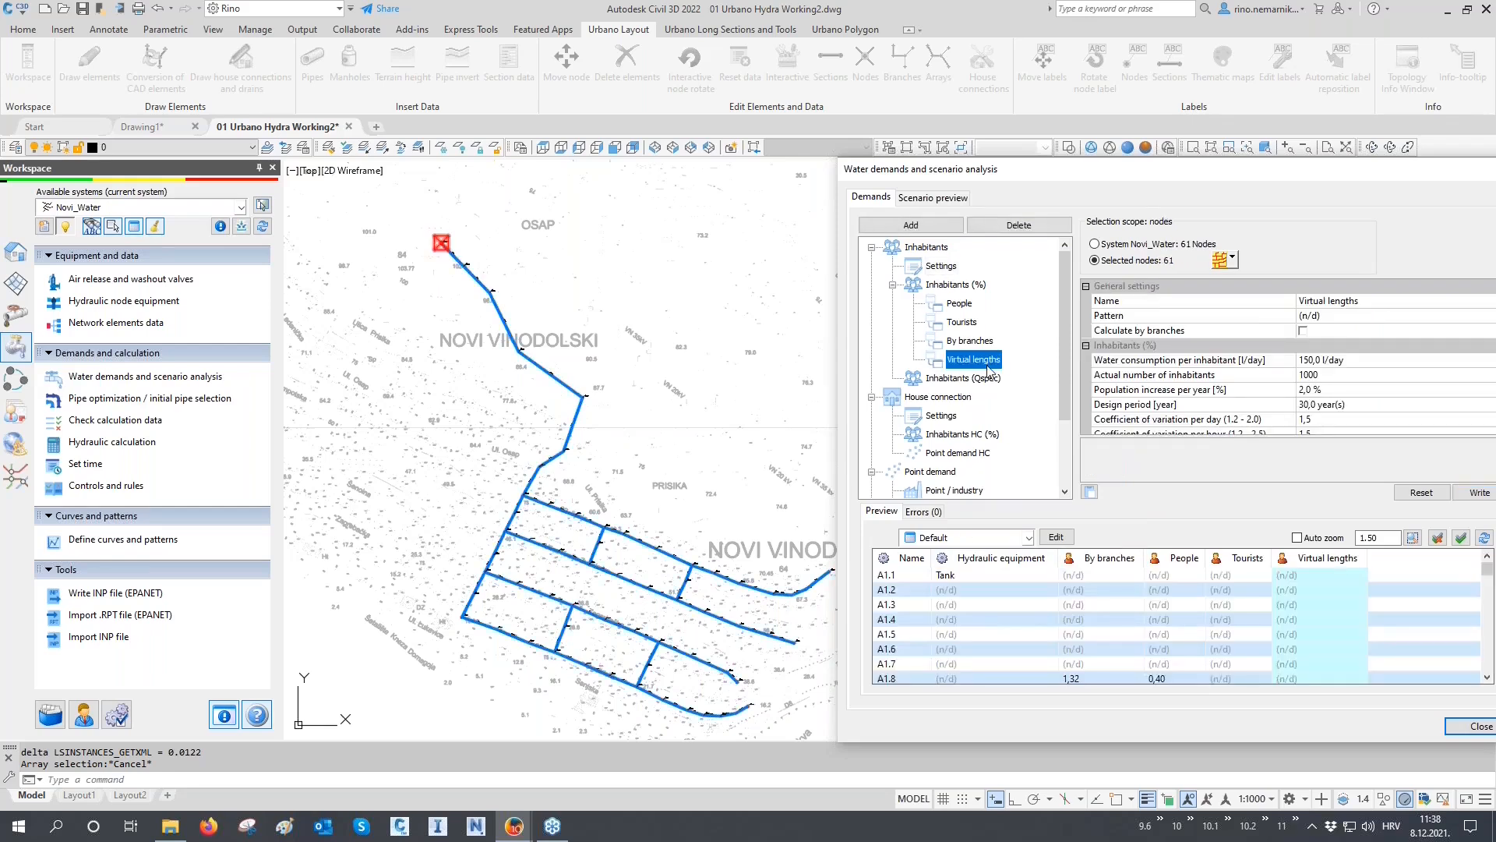
{"action": "left_click", "coordinate": [1230, 260]}
{"action": "left_click", "coordinate": [1275, 432]}
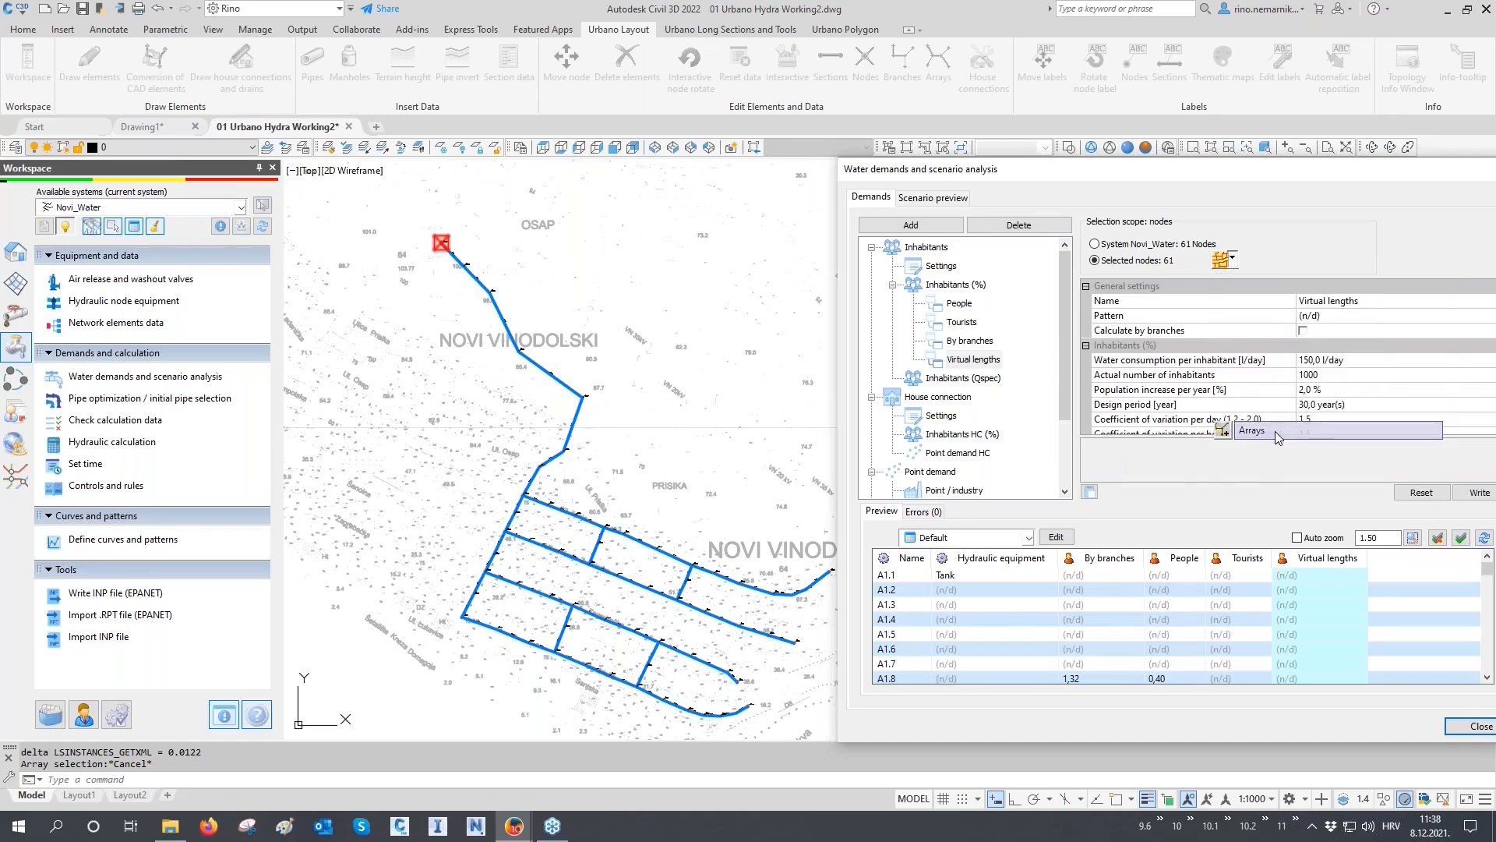
{"action": "left_click", "coordinate": [771, 629]}
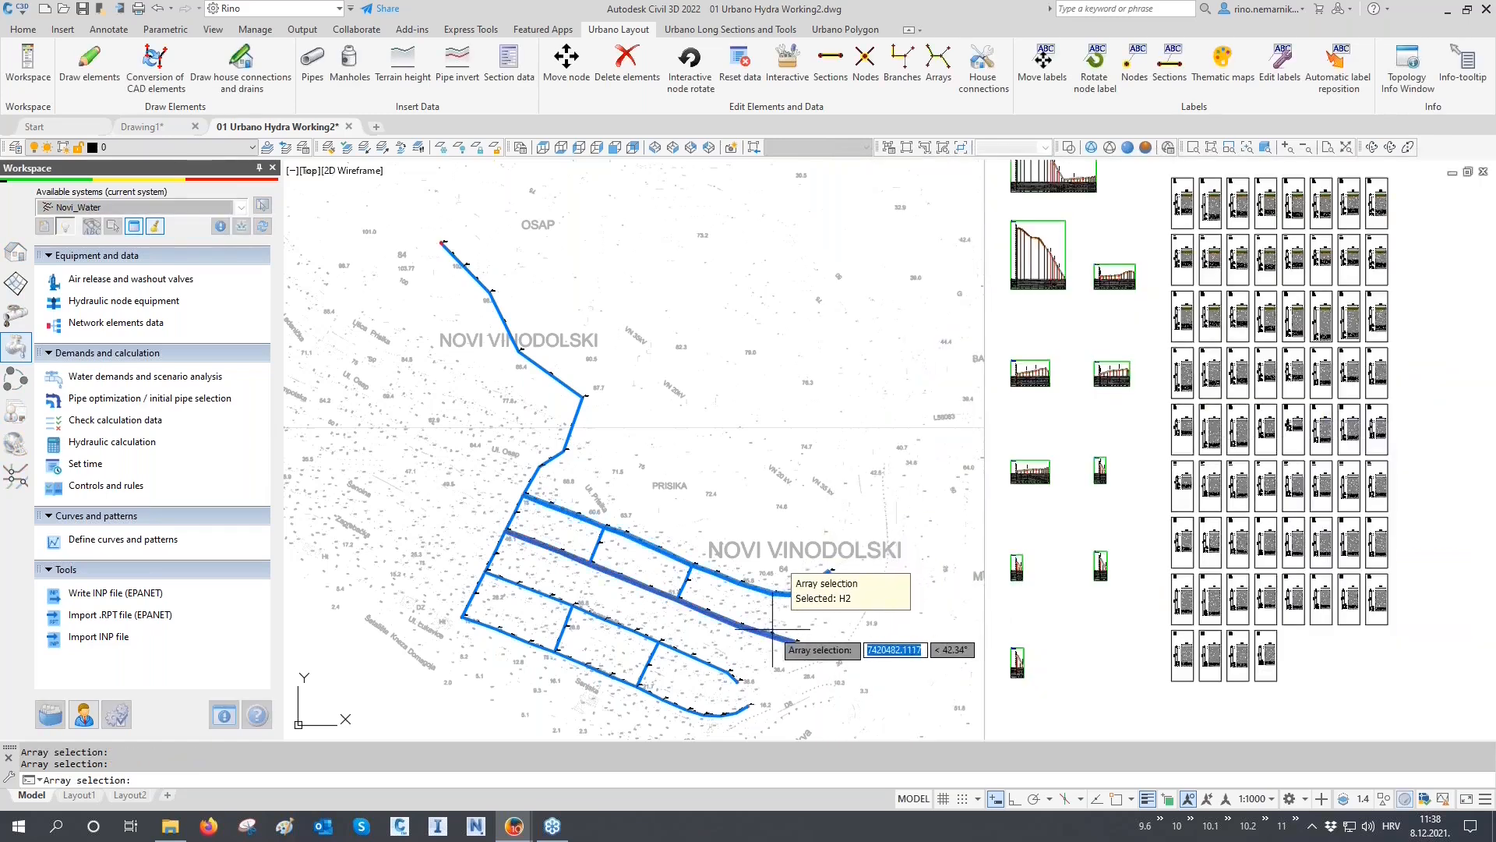
{"action": "left_click", "coordinate": [733, 663]}
{"action": "left_click", "coordinate": [707, 711]}
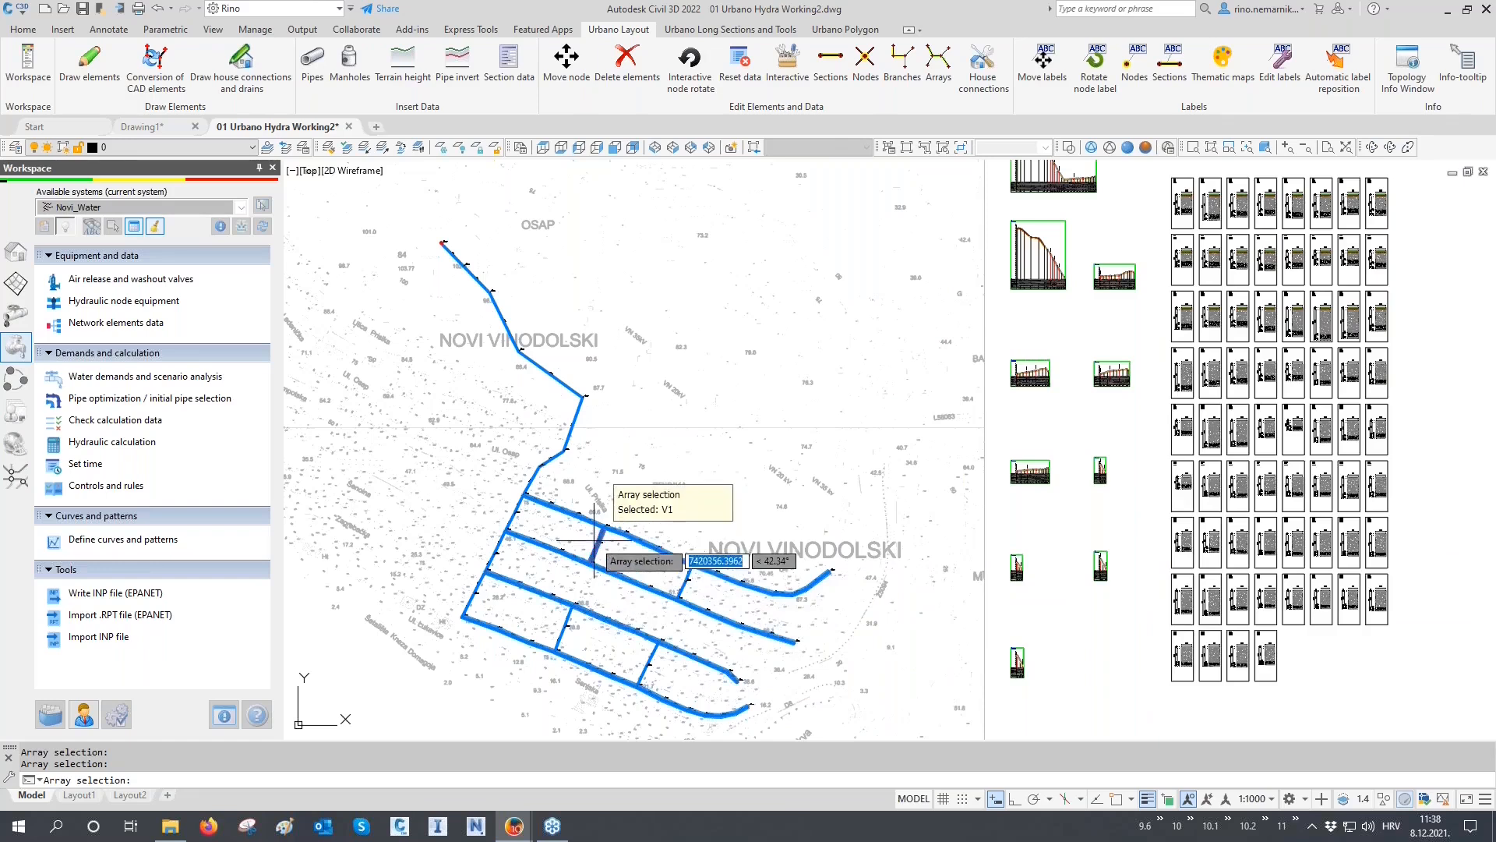
{"action": "left_click", "coordinate": [677, 593]}
{"action": "left_click", "coordinate": [570, 630]}
{"action": "left_click", "coordinate": [655, 654]}
{"action": "right_click", "coordinate": [655, 653]}
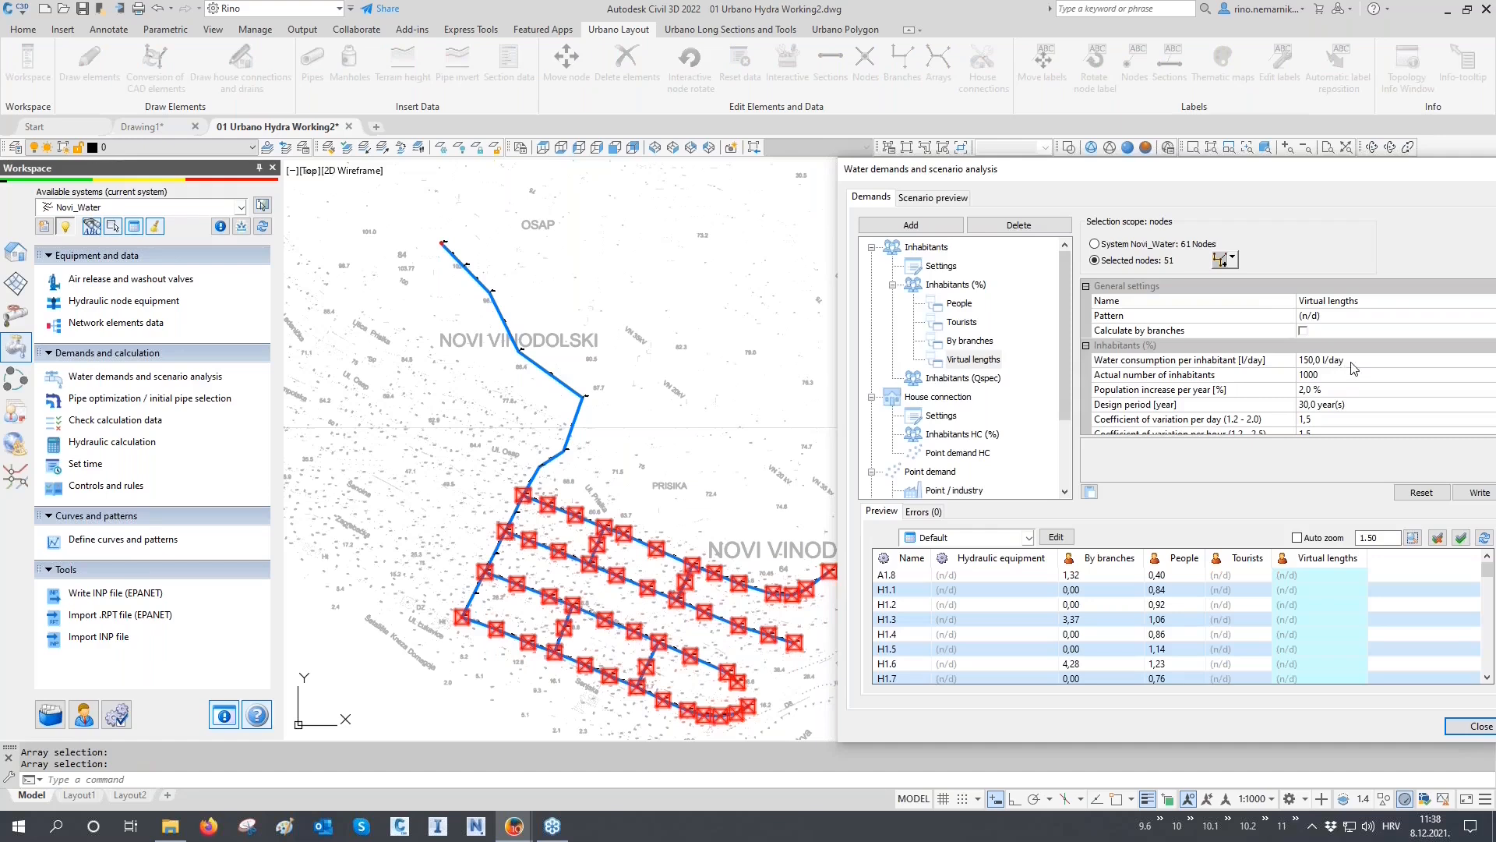
Set the Virtual lengths water consumption to 180 l/day per inhabitant and the actual number of inhabitants to 5000
{"action": "left_click", "coordinate": [1270, 361]}
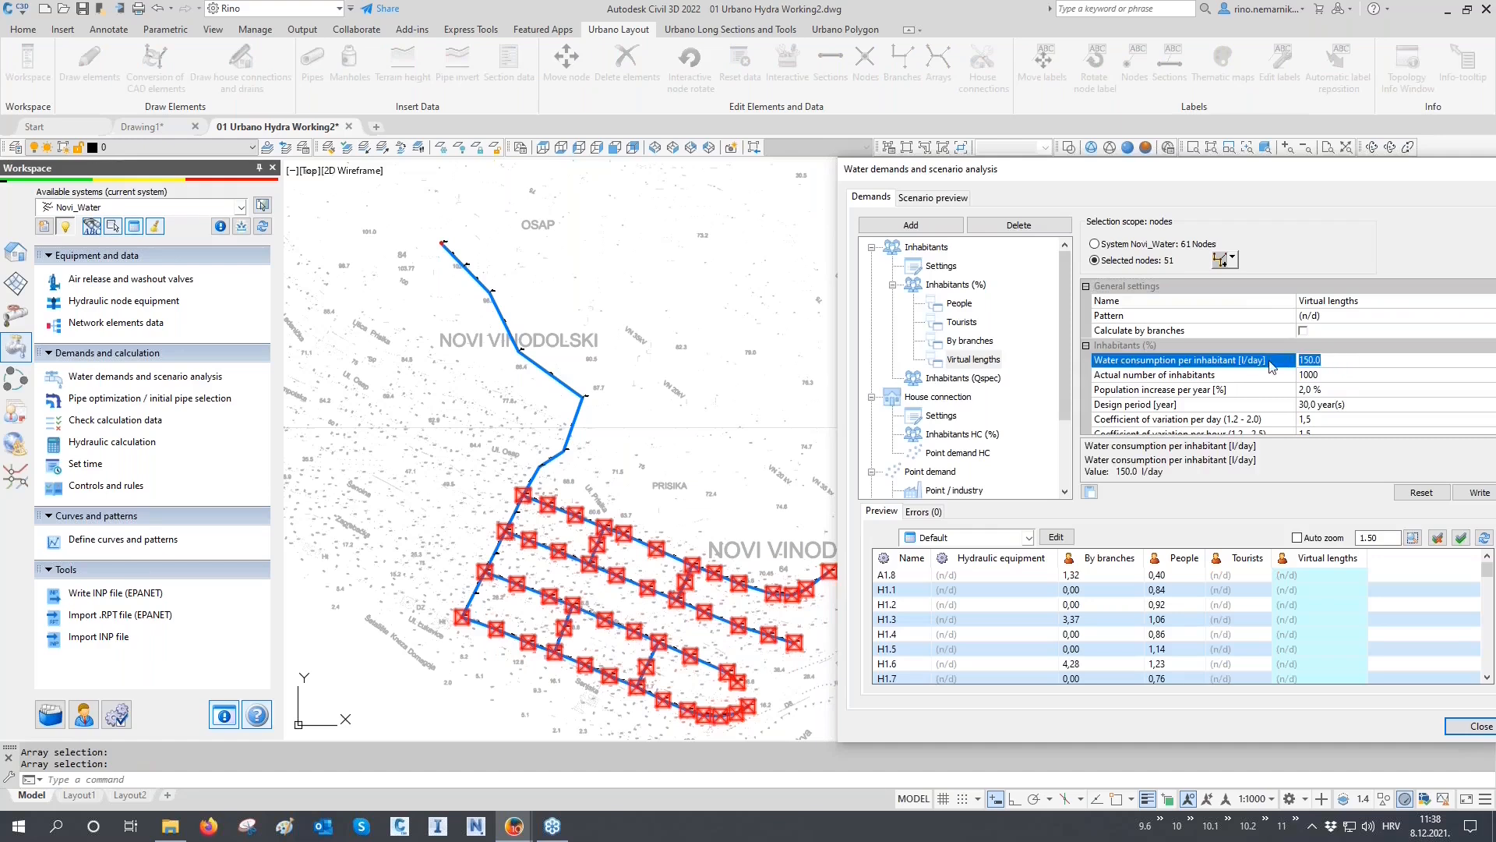
{"action": "type", "text": "180,0 l/day"}
{"action": "left_click", "coordinate": [1208, 376]}
{"action": "double_click", "coordinate": [1314, 377]}
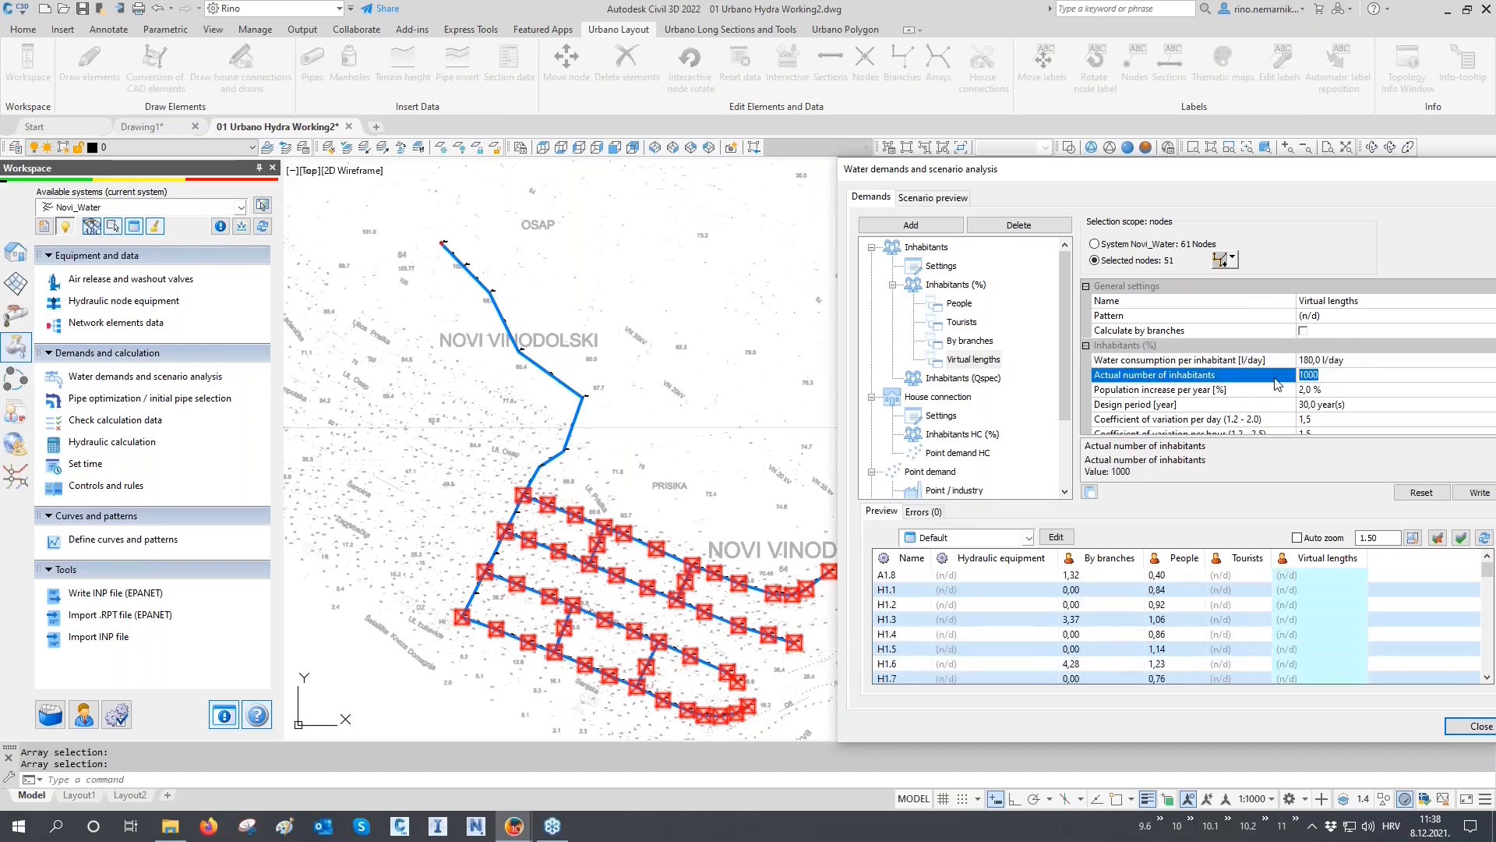
{"action": "type", "text": "5000"}
{"action": "left_click", "coordinate": [1252, 390]}
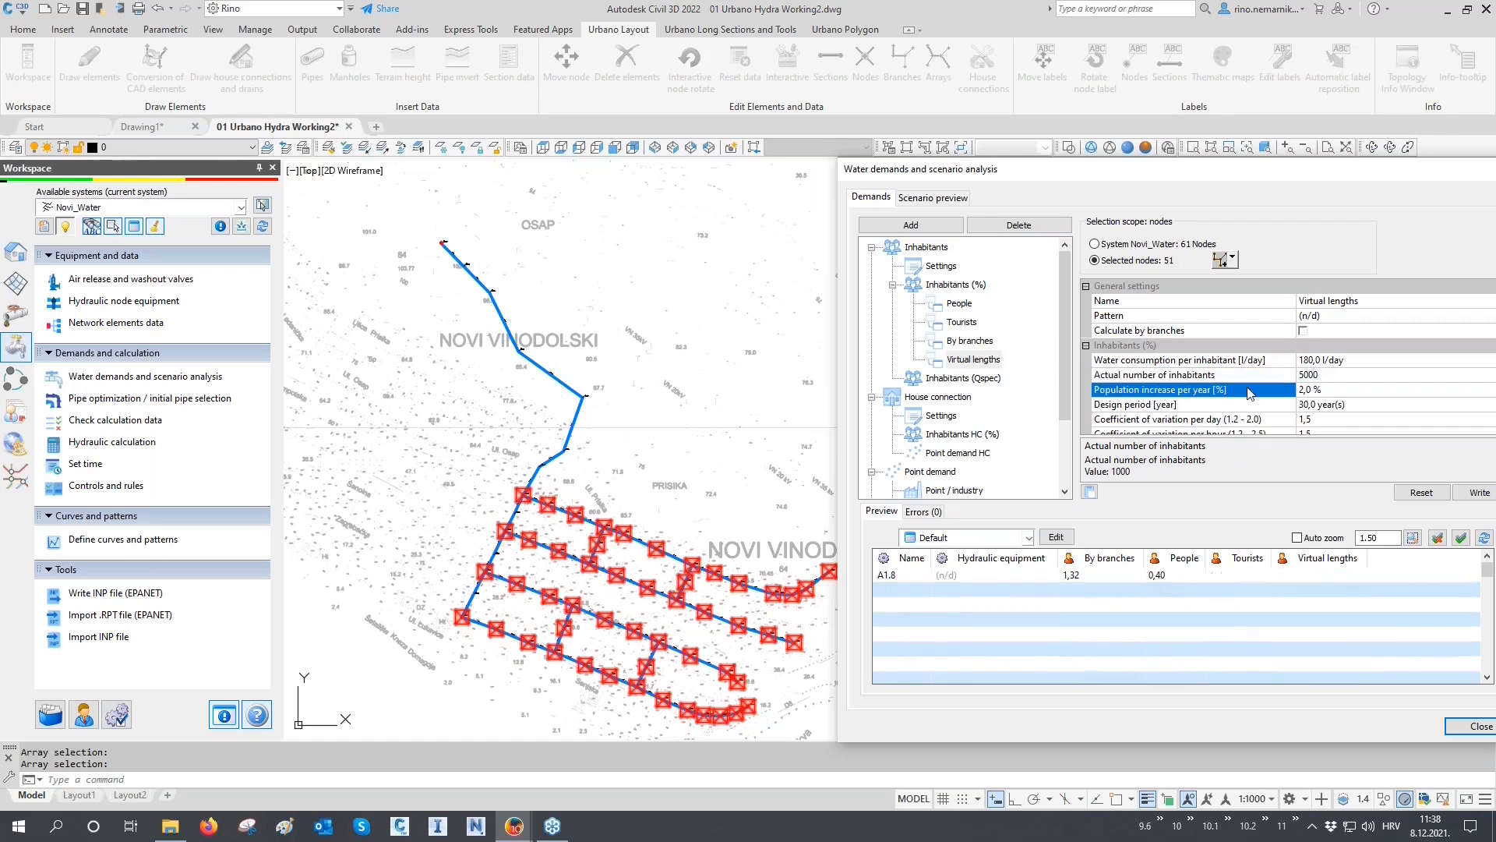
Examine the total and corrected section lengths and the maximum hourly demand, and write the Virtual lengths demand to the selected nodes
{"action": "scroll", "coordinate": [1282, 413], "scroll_direction": "down", "scroll_amount": 2}
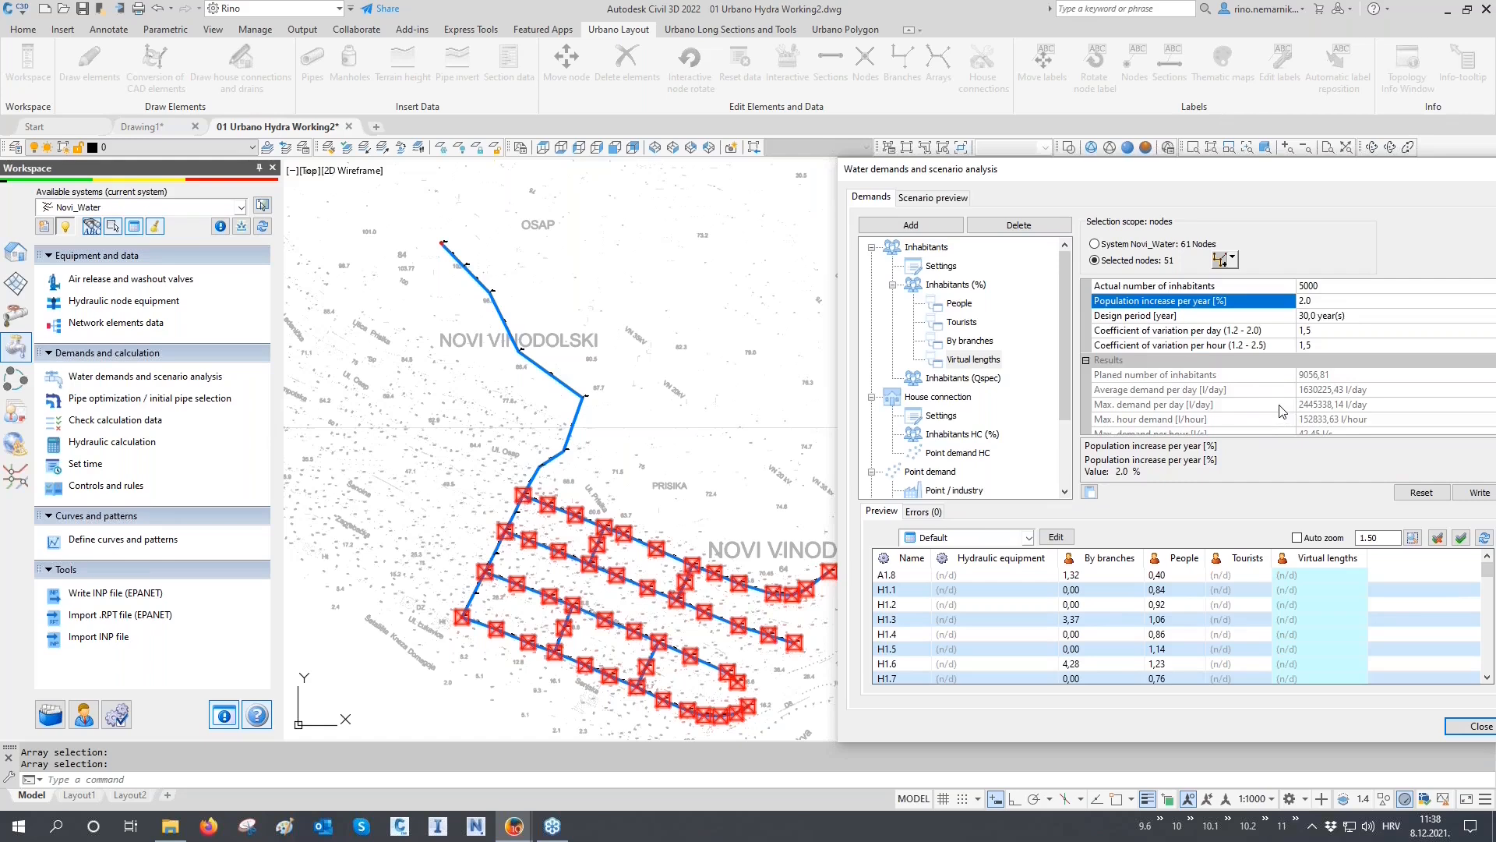
{"action": "scroll", "coordinate": [1282, 411], "scroll_direction": "down", "scroll_amount": 2}
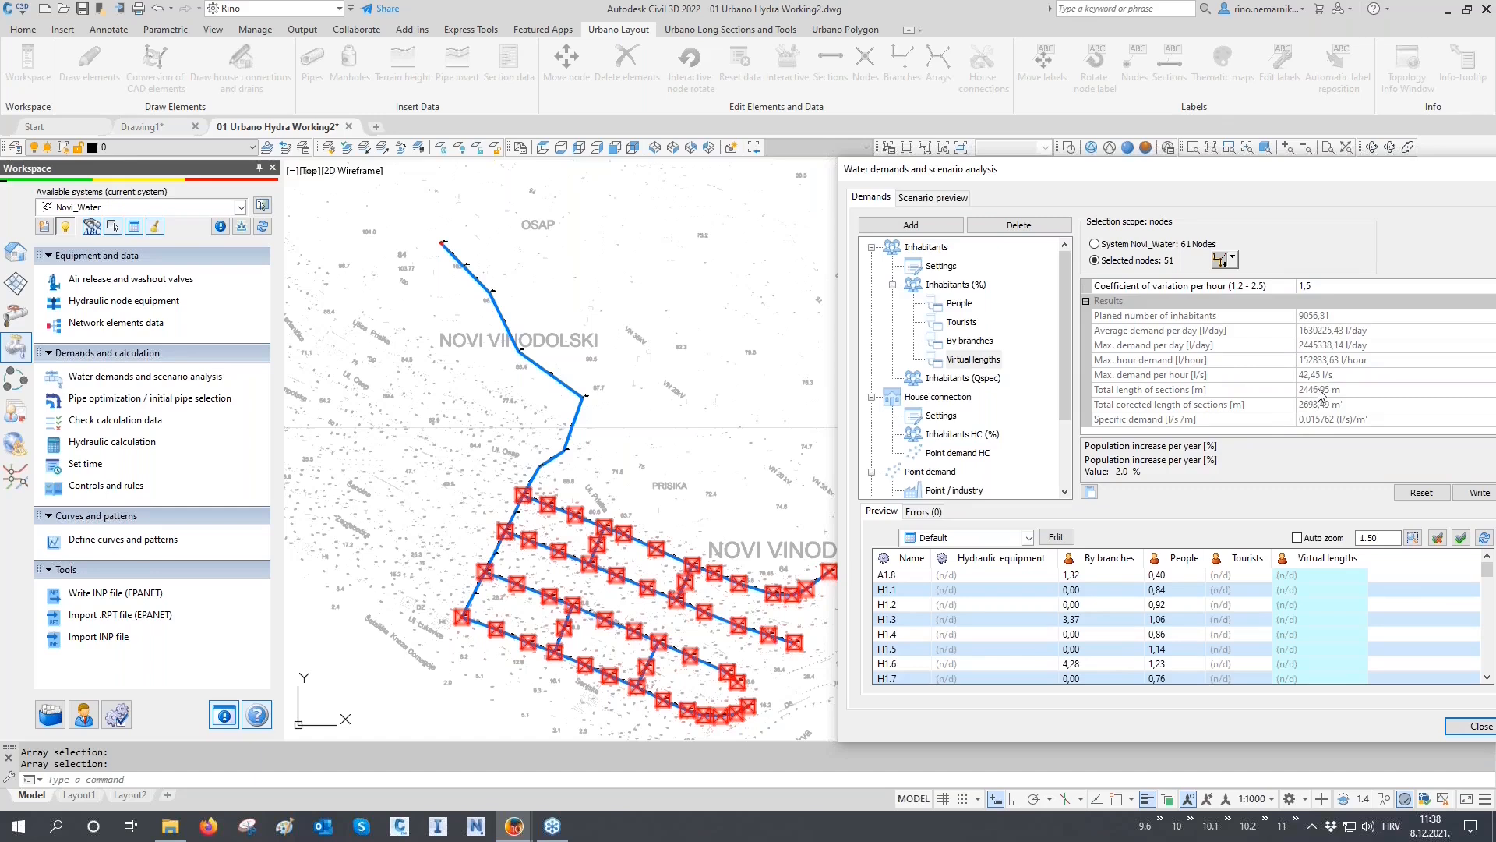
{"action": "left_click", "coordinate": [1315, 390]}
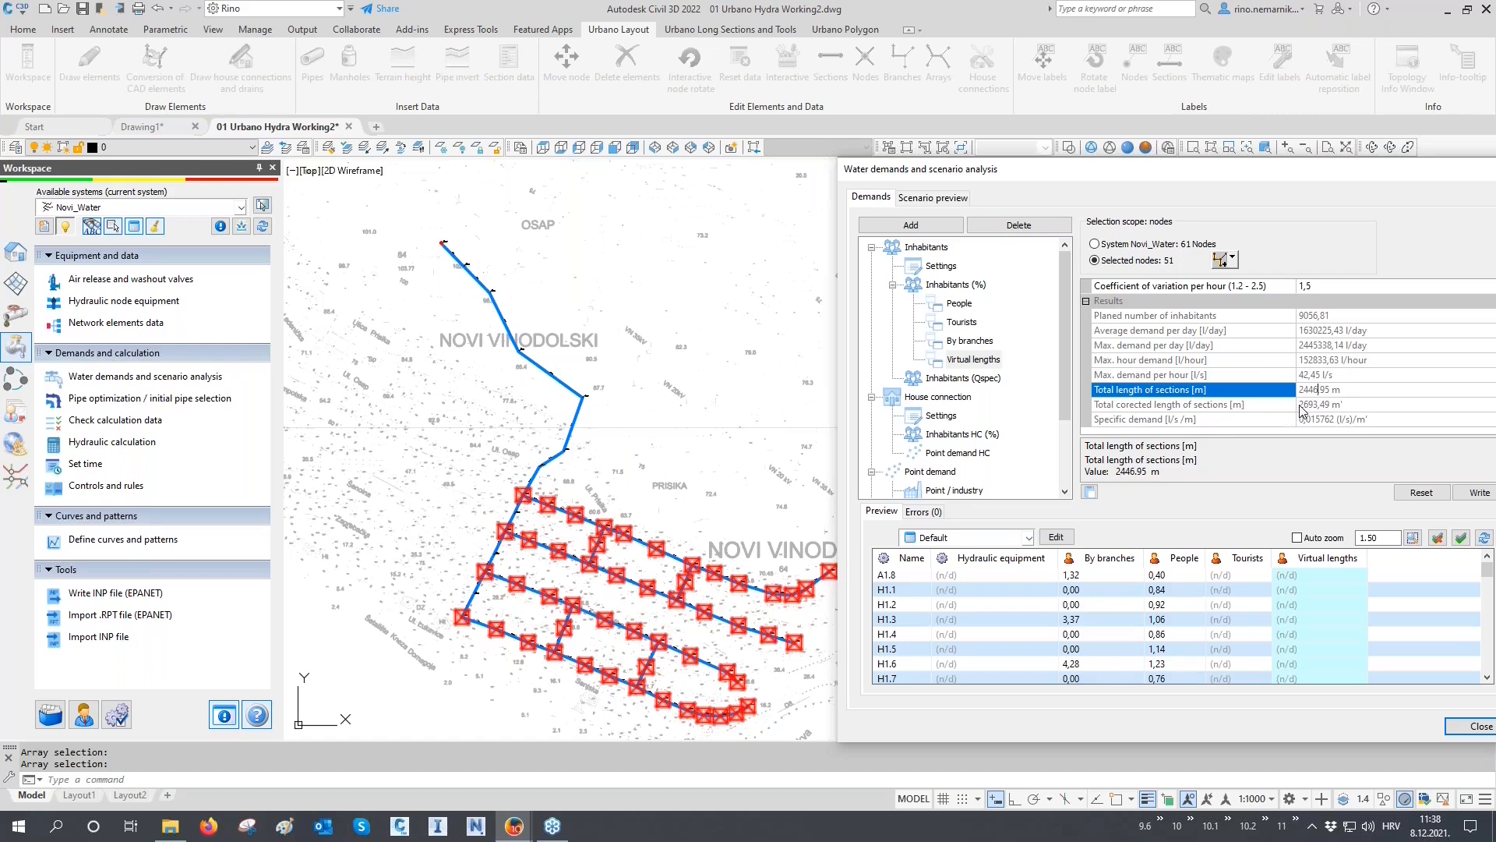
{"action": "left_click", "coordinate": [1341, 405]}
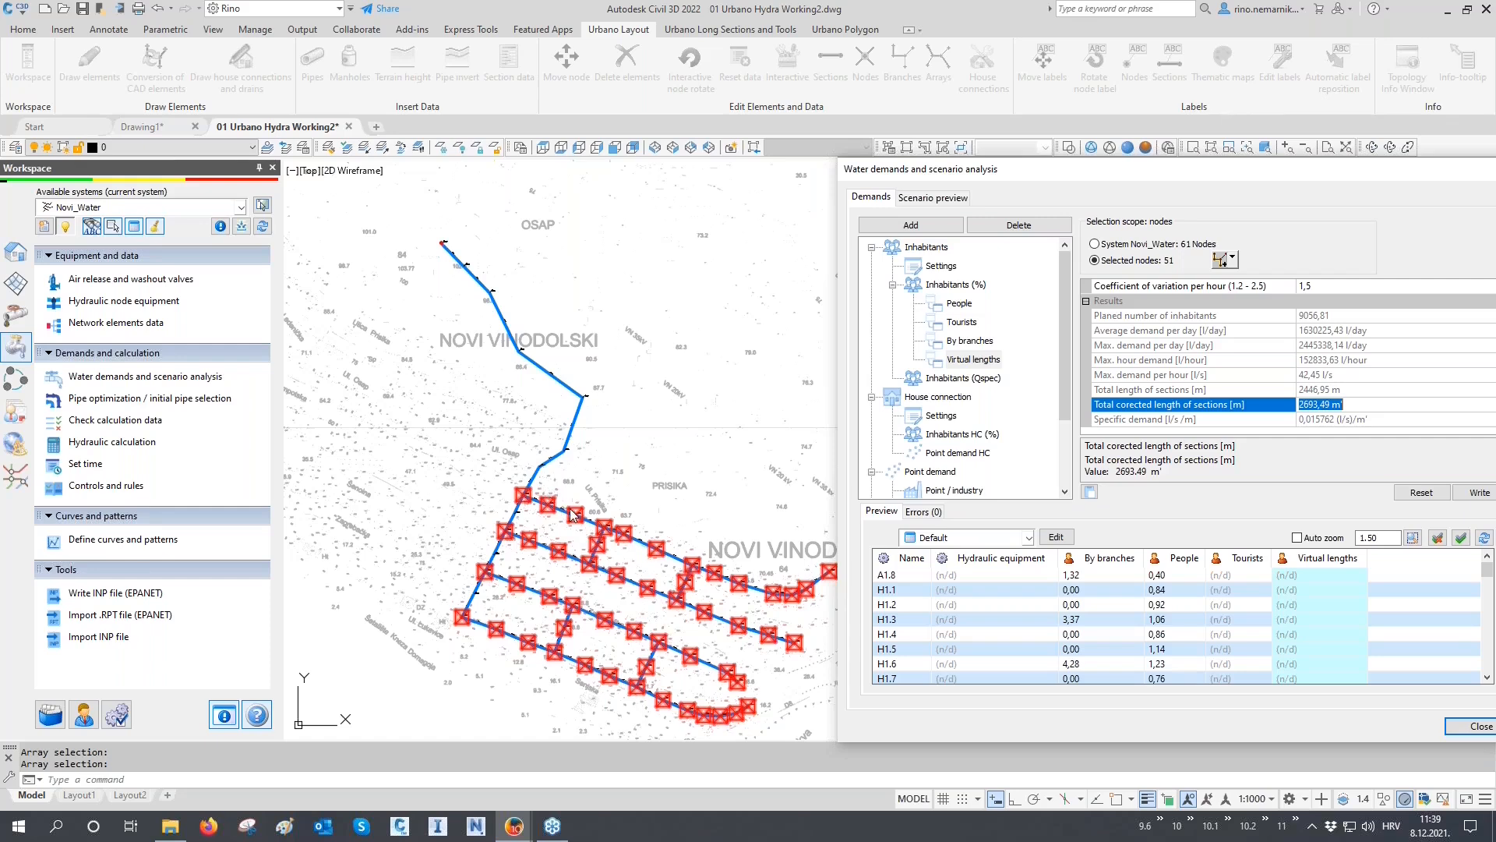
{"action": "left_click", "coordinate": [1194, 378]}
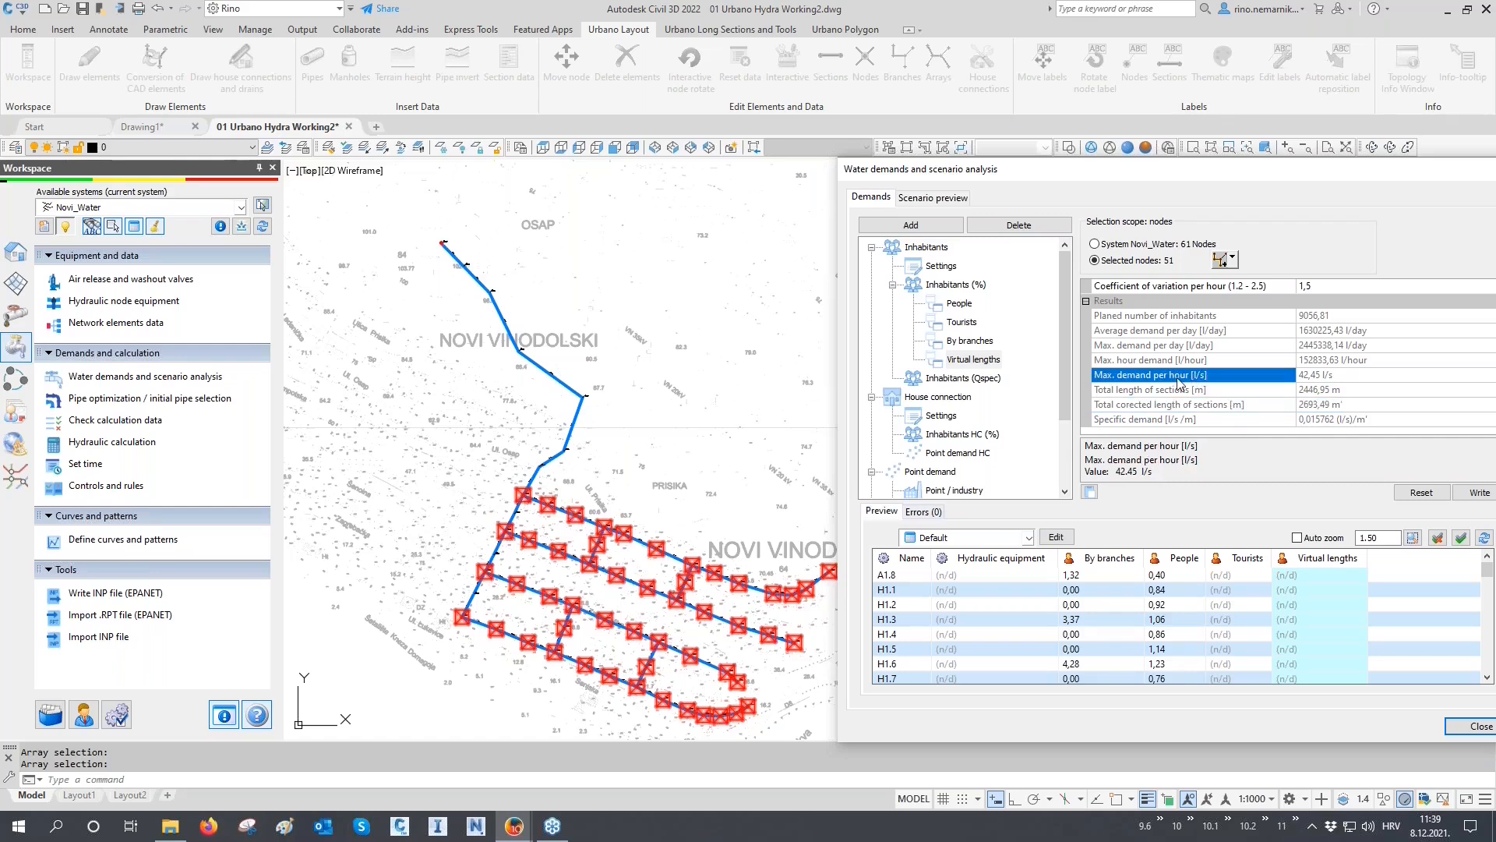
{"action": "left_click_drag", "start_coordinate": [1339, 374], "coordinate": [1283, 375]}
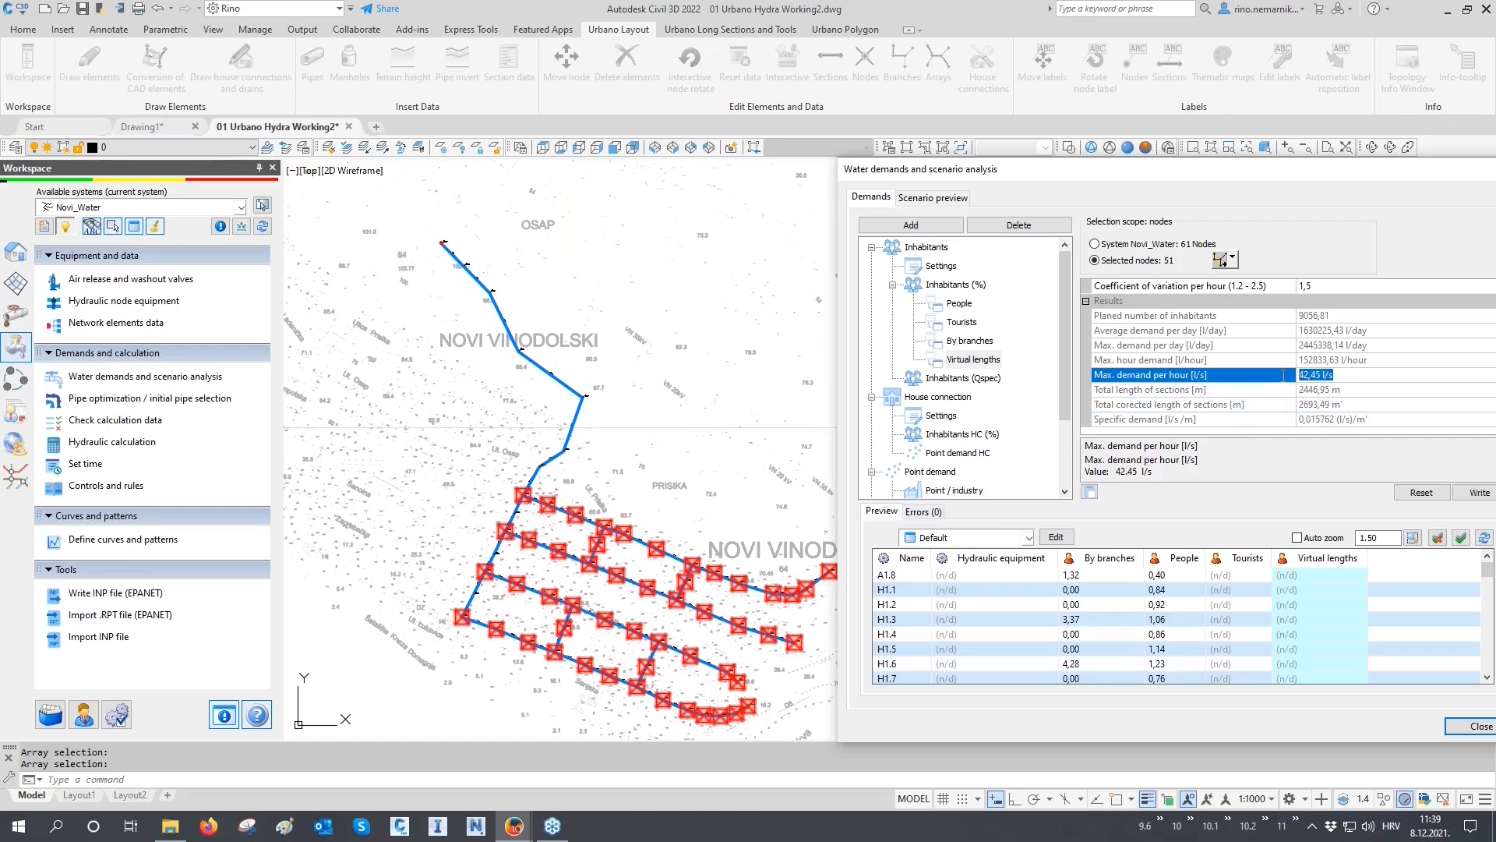
{"action": "left_click", "coordinate": [1469, 493]}
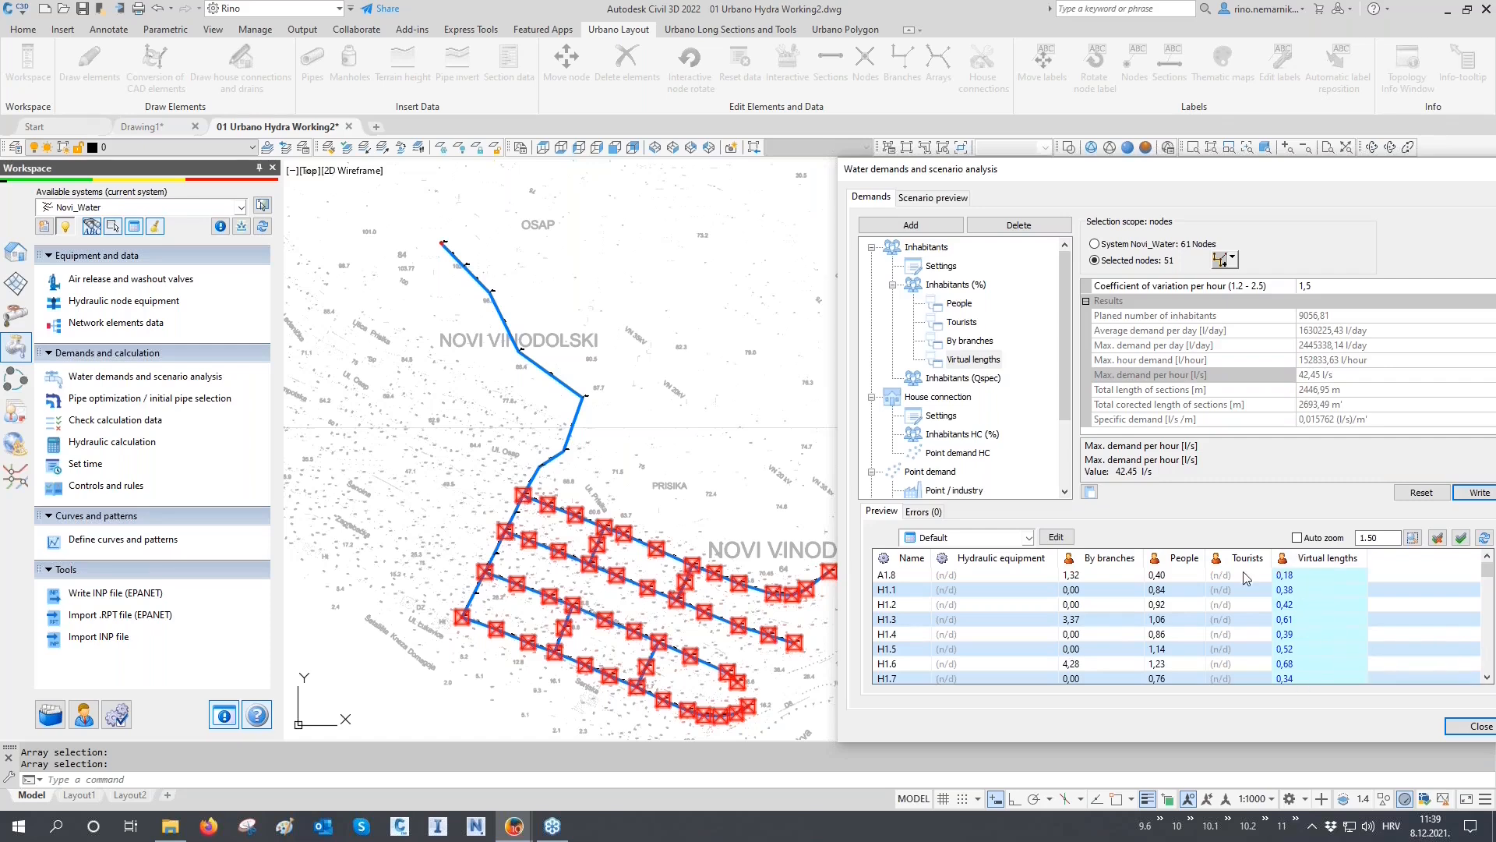
Select the nodes of array H4 and those of array H1, and compare their Virtual lengths demands with the other demands
{"action": "left_click", "coordinate": [965, 322]}
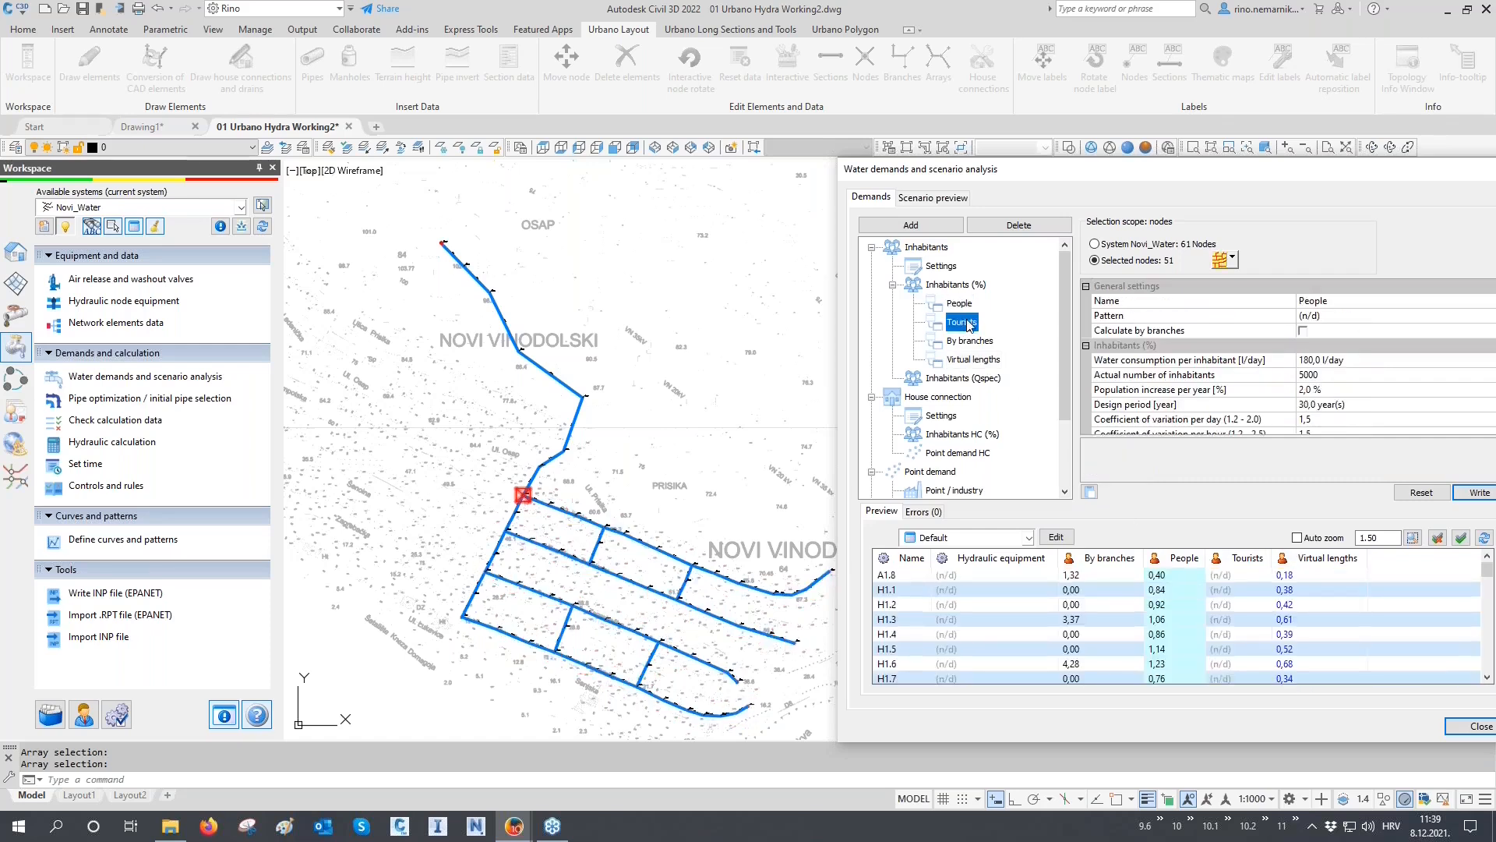
{"action": "left_click", "coordinate": [970, 340]}
{"action": "left_click", "coordinate": [973, 359]}
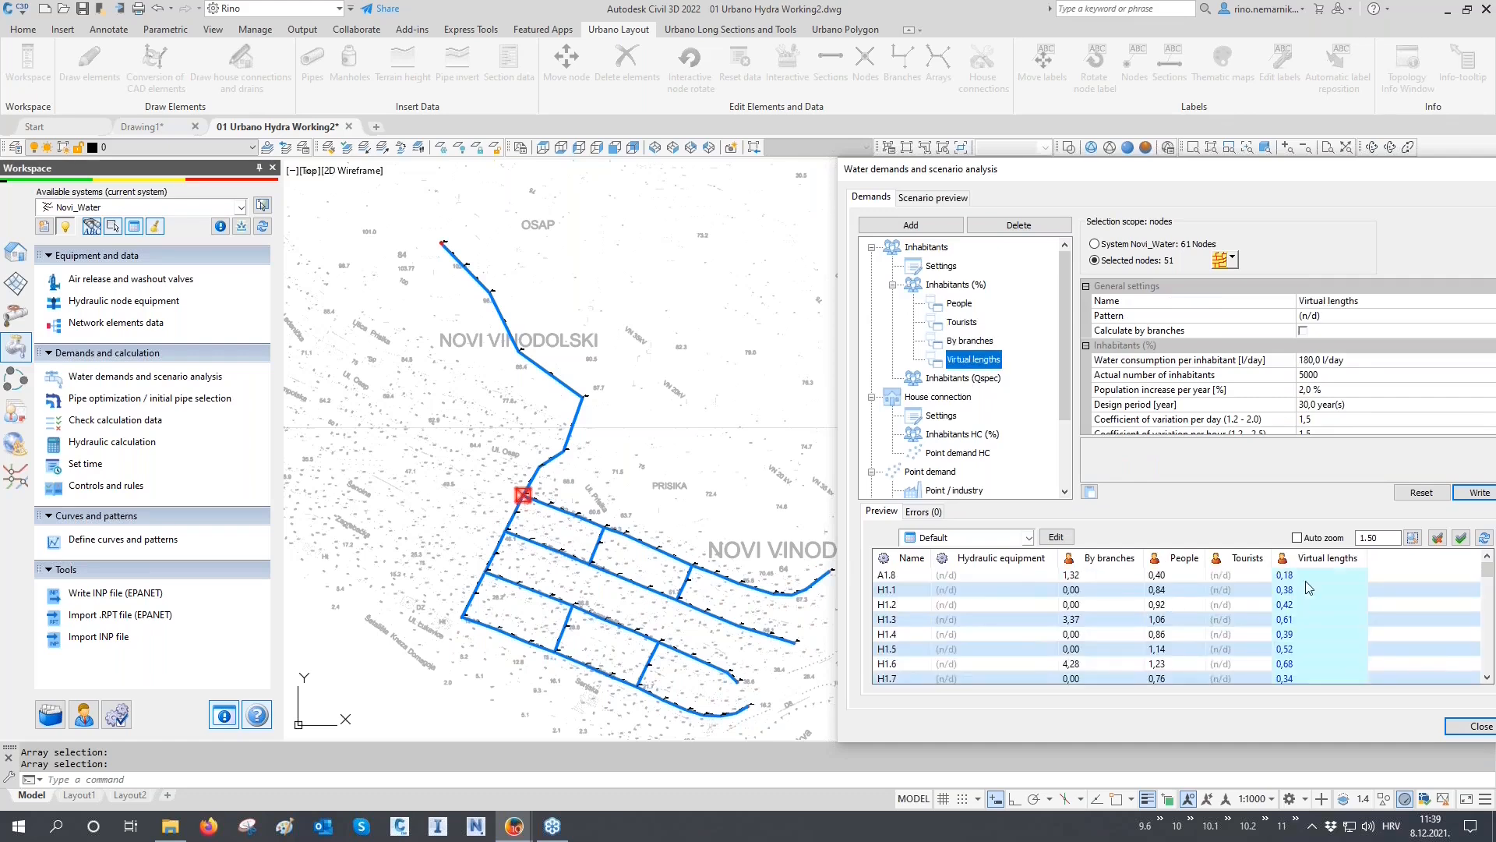
{"action": "left_click", "coordinate": [1231, 258]}
{"action": "left_click", "coordinate": [1246, 431]}
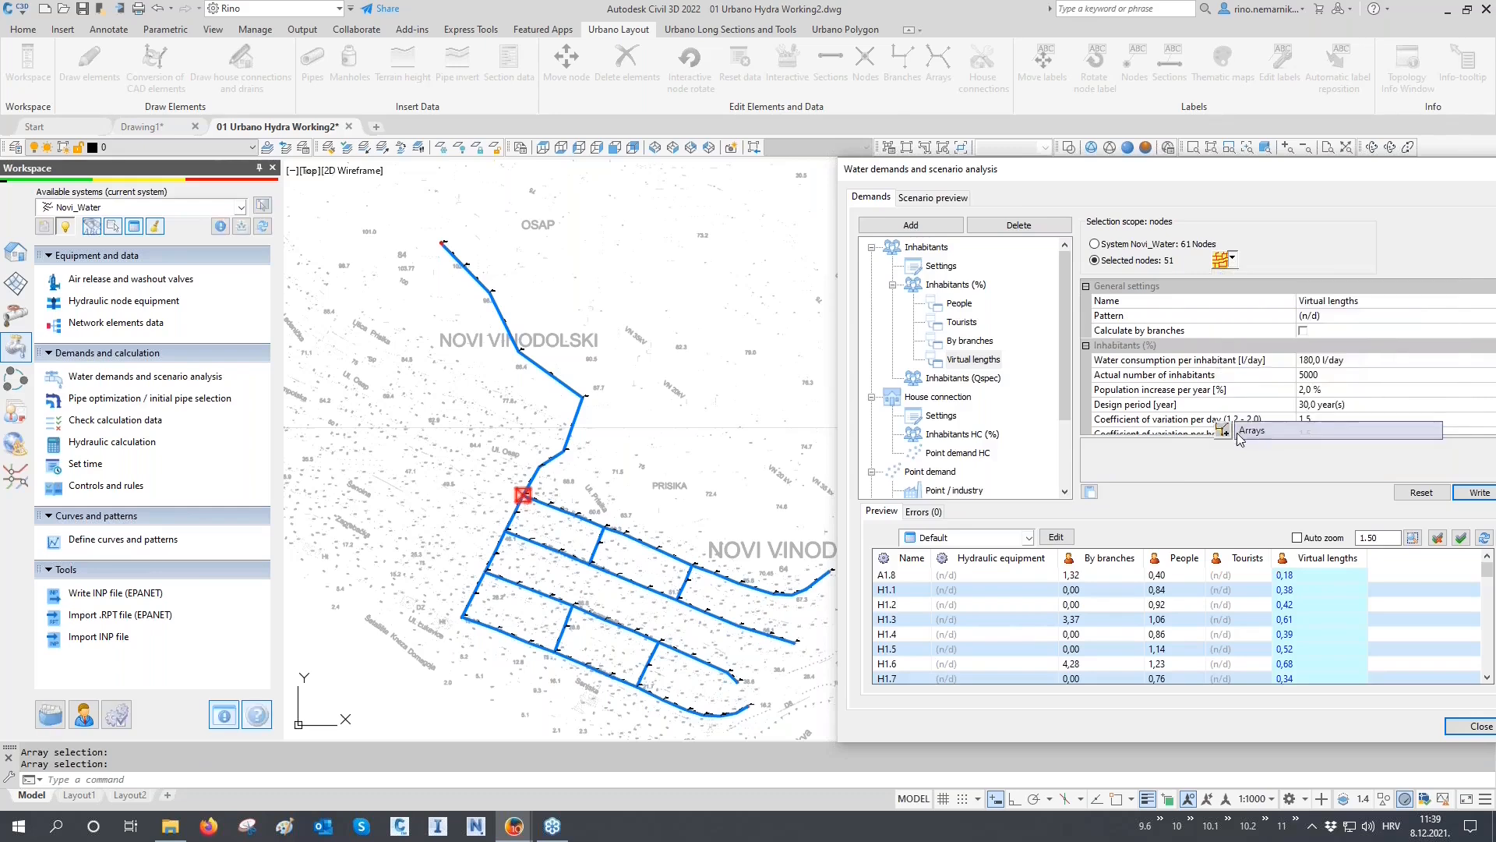
{"action": "left_click", "coordinate": [748, 704]}
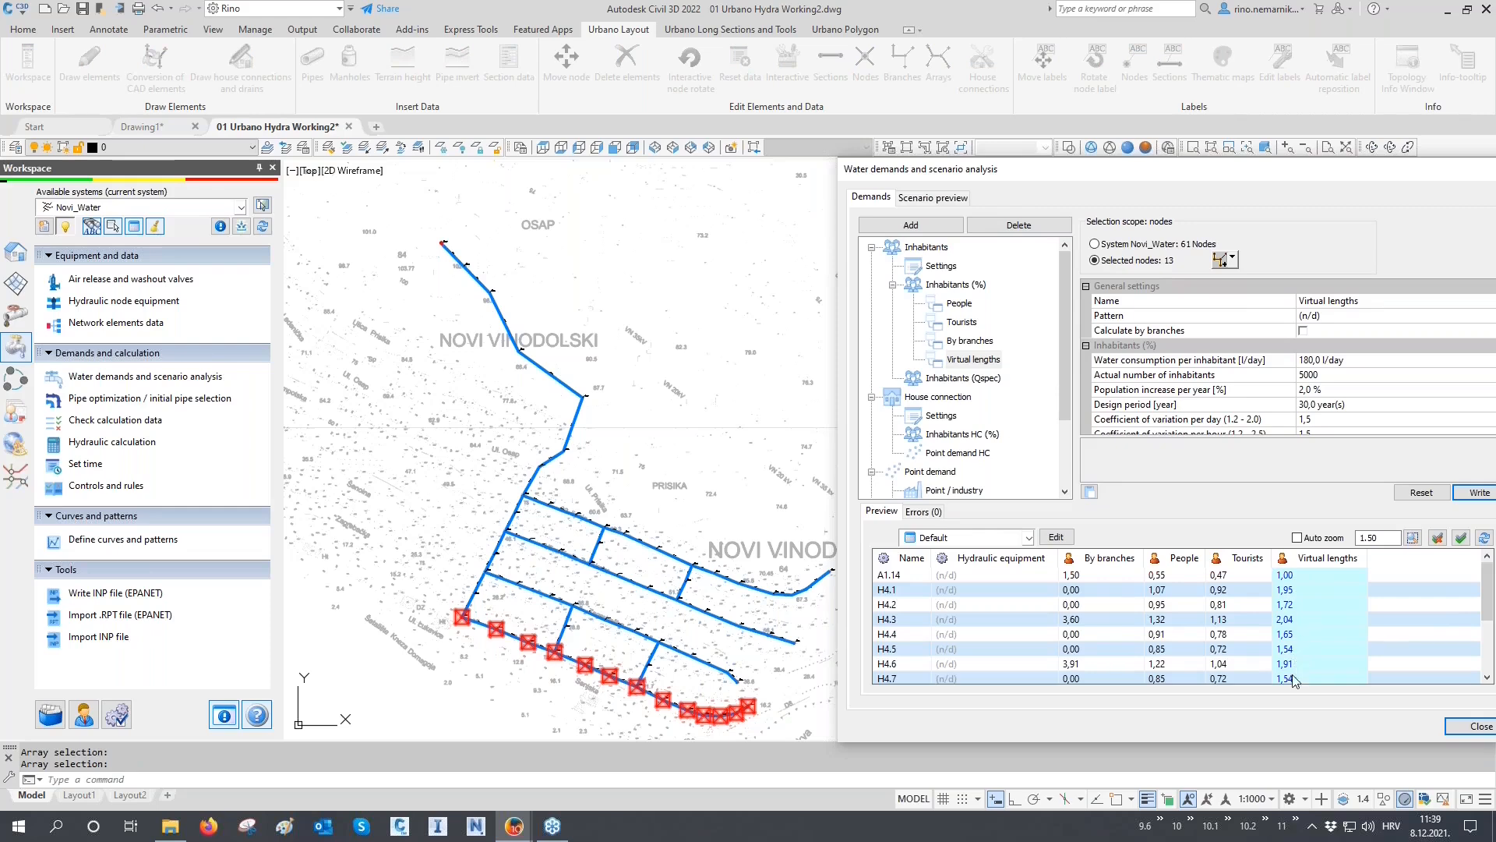
{"action": "left_click", "coordinate": [1222, 260]}
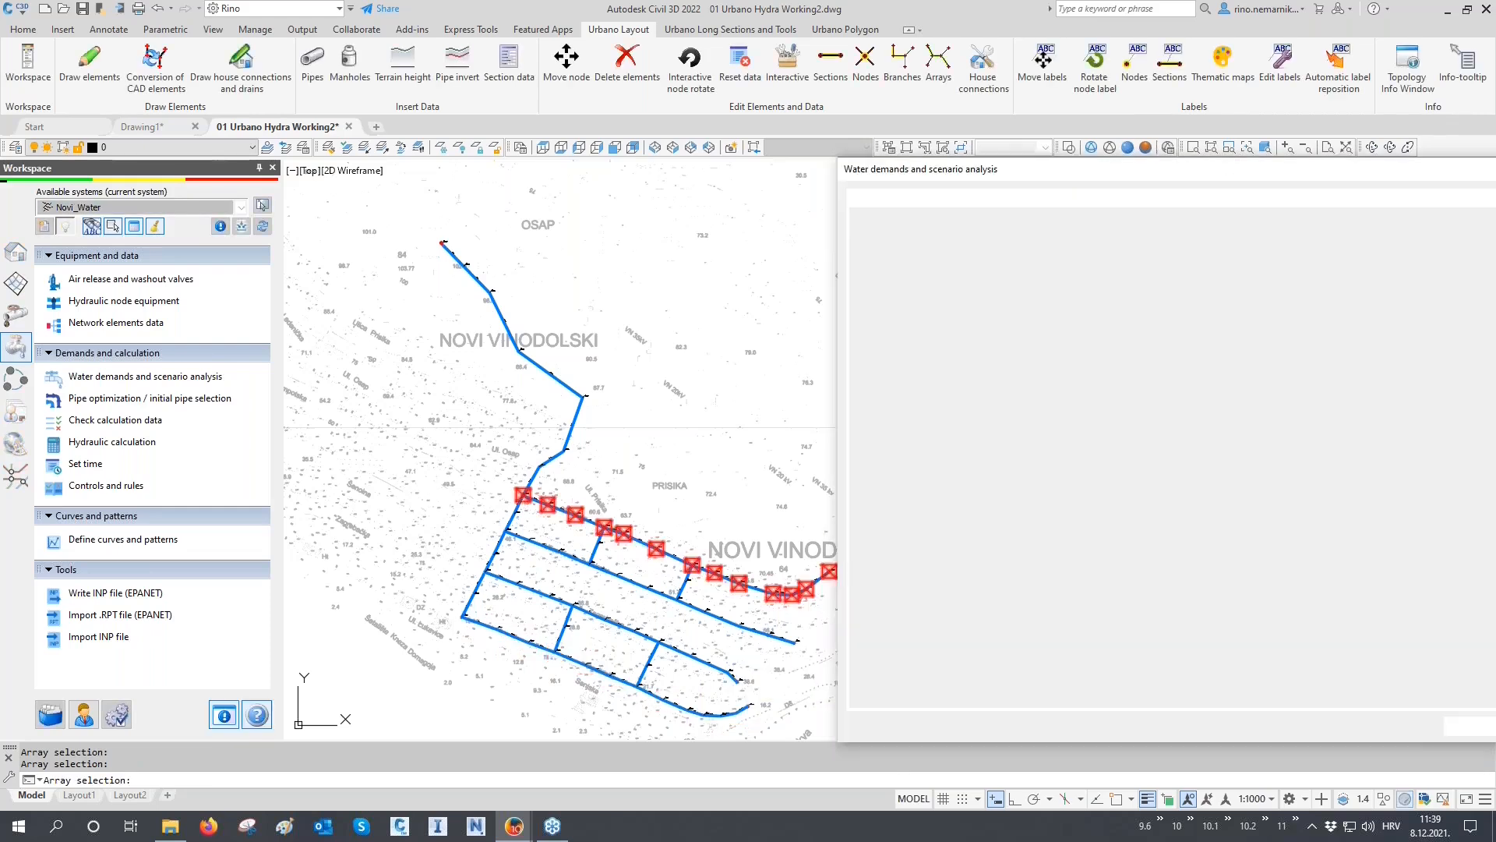
{"action": "key", "text": "Return"}
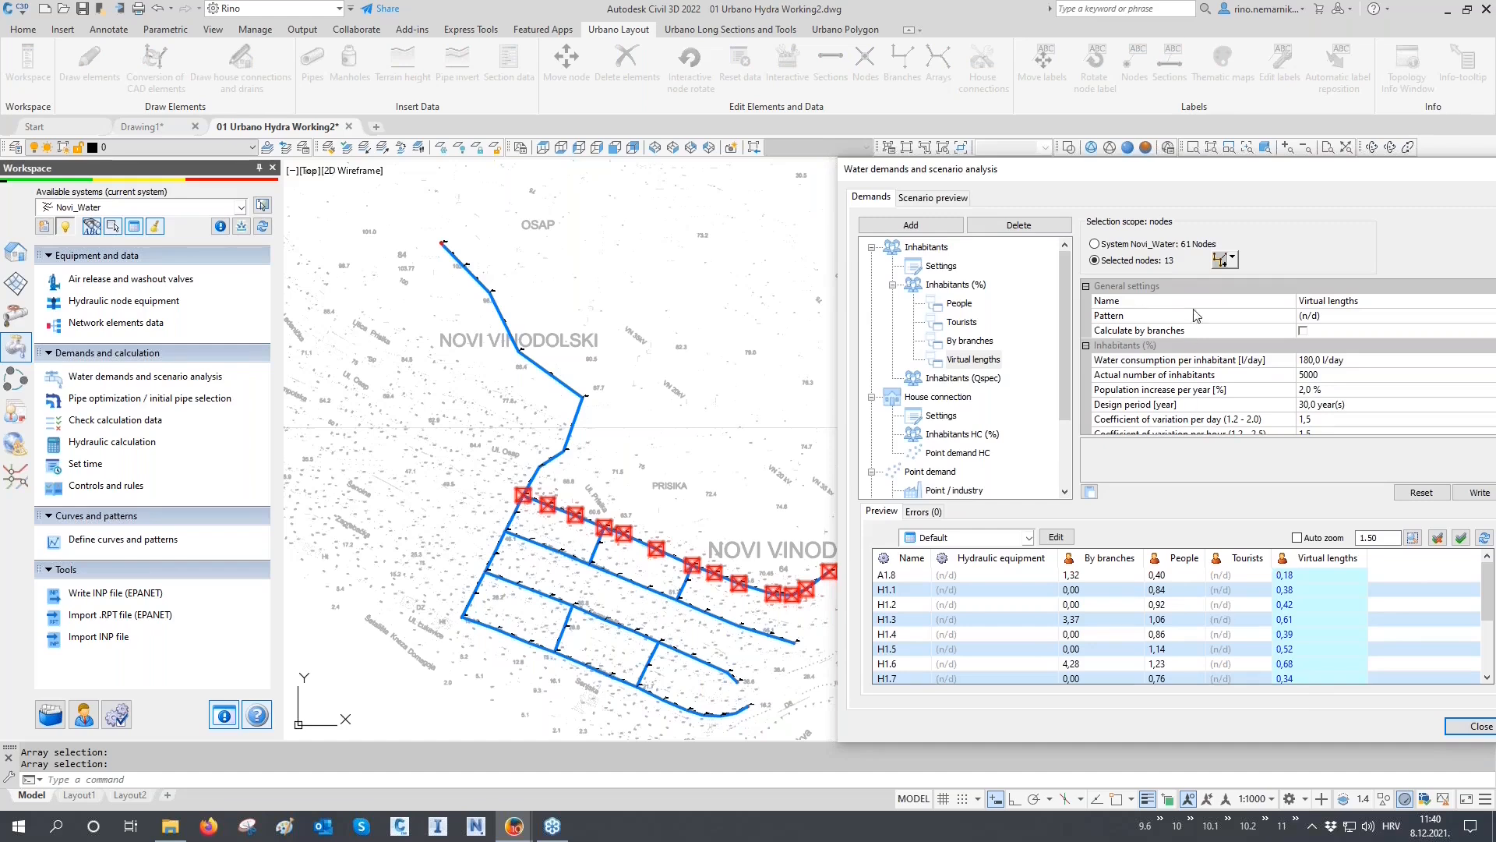
Select the nodes of arrays H2 and H3 and examine their Virtual lengths demands, section lengths and specific demand
{"action": "left_click", "coordinate": [1216, 259]}
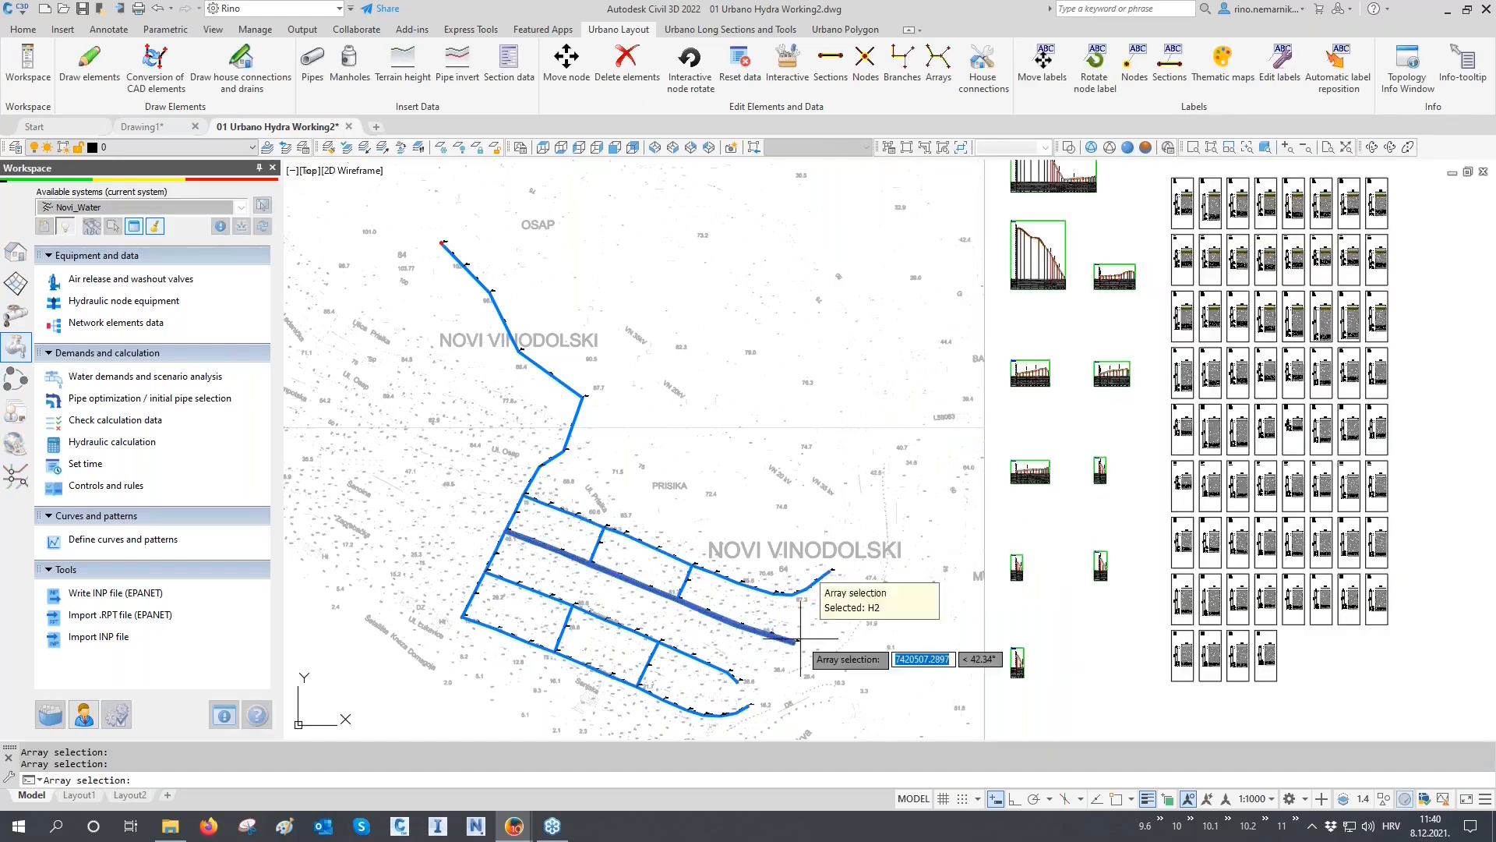
{"action": "left_click", "coordinate": [746, 672]}
{"action": "key", "text": "Return"}
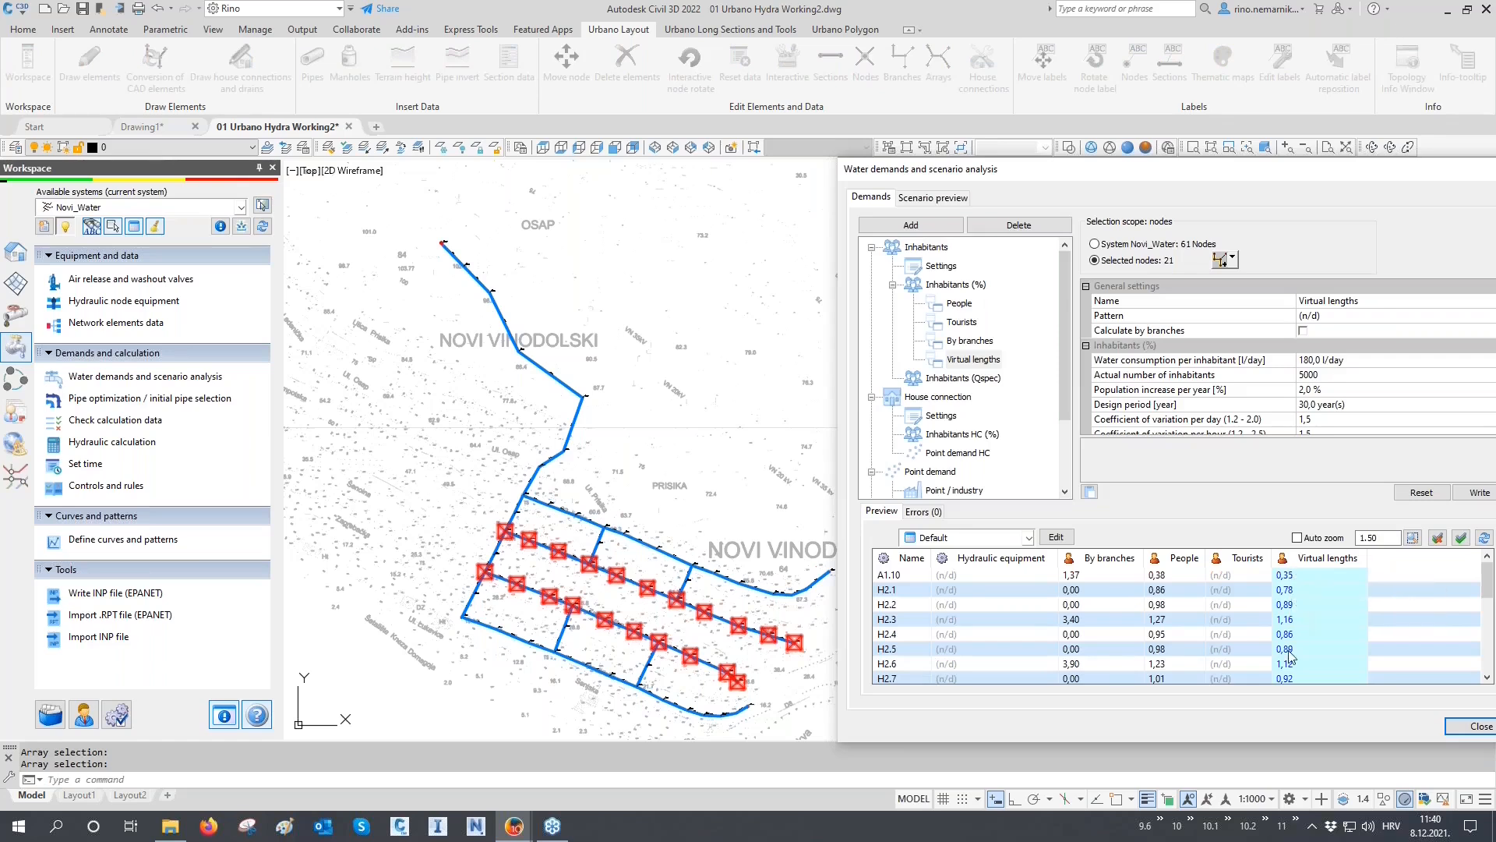
{"action": "mouse_move", "coordinate": [1296, 583]}
{"action": "scroll", "coordinate": [1207, 455], "scroll_direction": "down", "scroll_amount": 3}
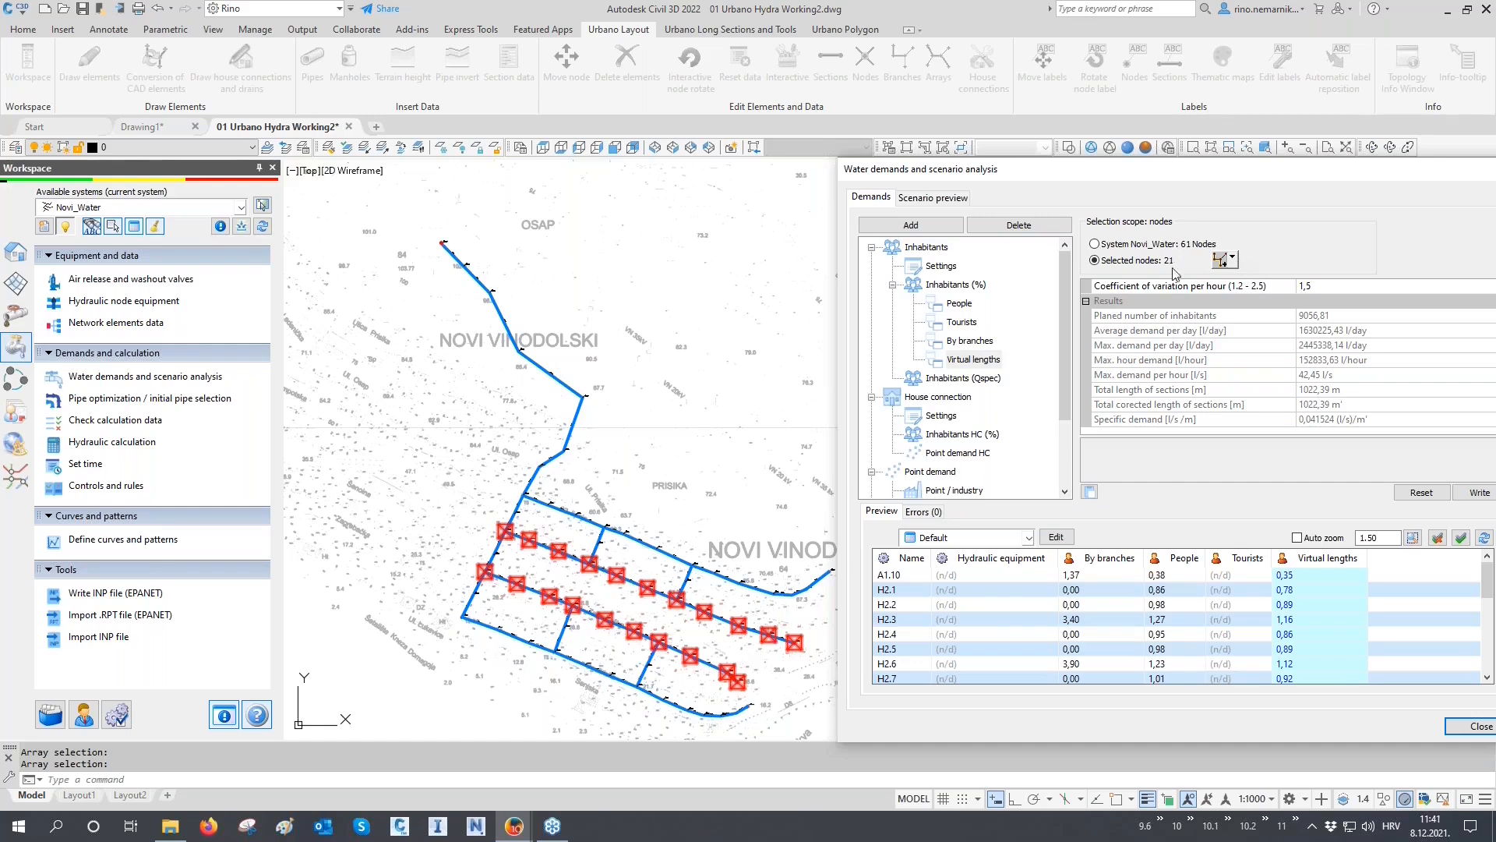
In the Inhabitants settings, write a population density factor of 1.0 to all sections of the system
{"action": "left_click", "coordinate": [946, 267]}
{"action": "left_click", "coordinate": [1221, 260]}
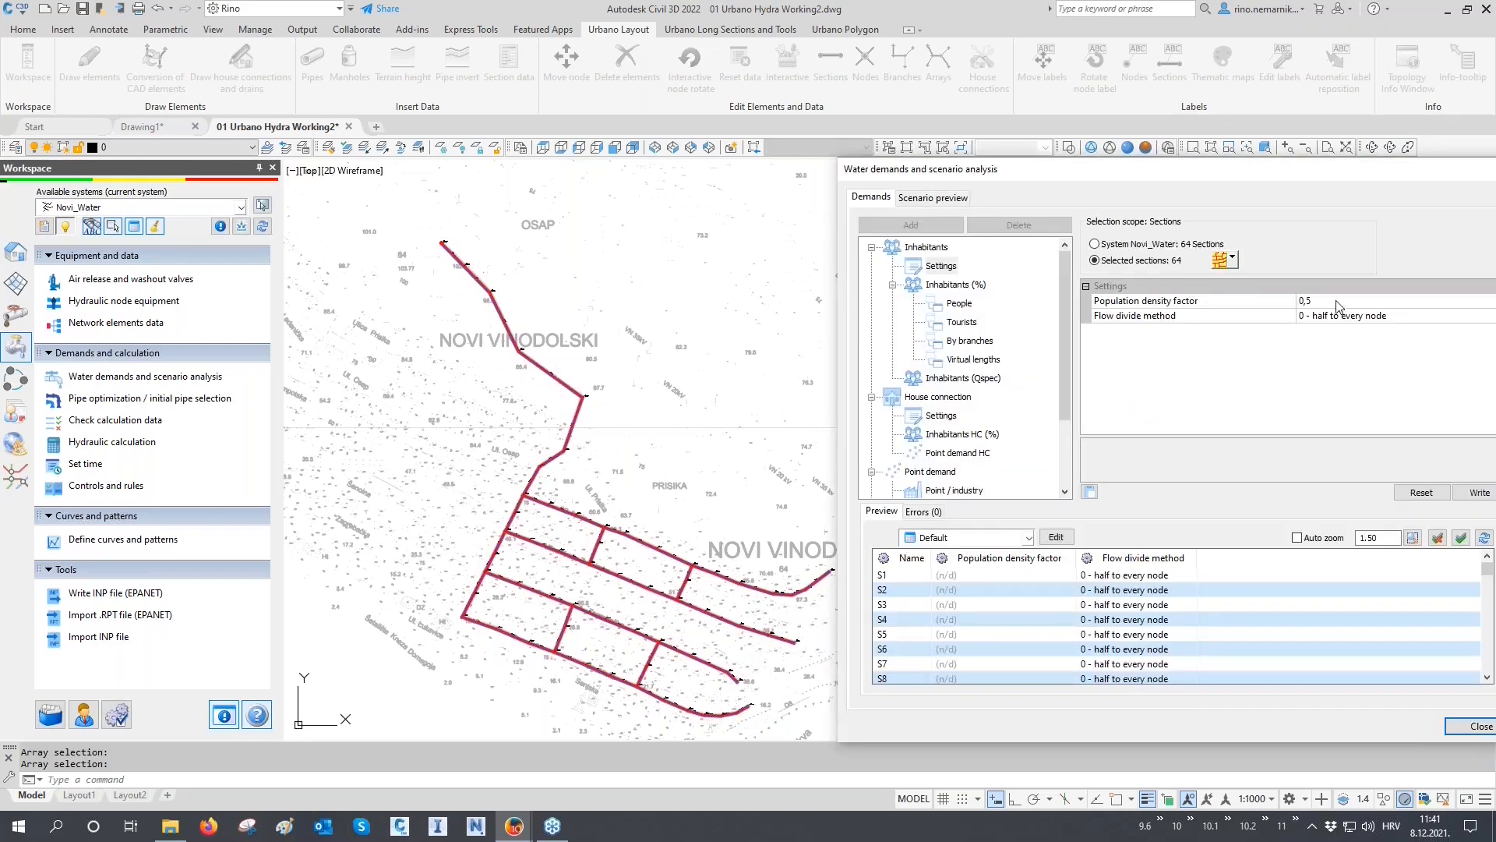
{"action": "left_click", "coordinate": [1328, 301]}
{"action": "type", "text": "1.0"}
{"action": "left_click", "coordinate": [1469, 492]}
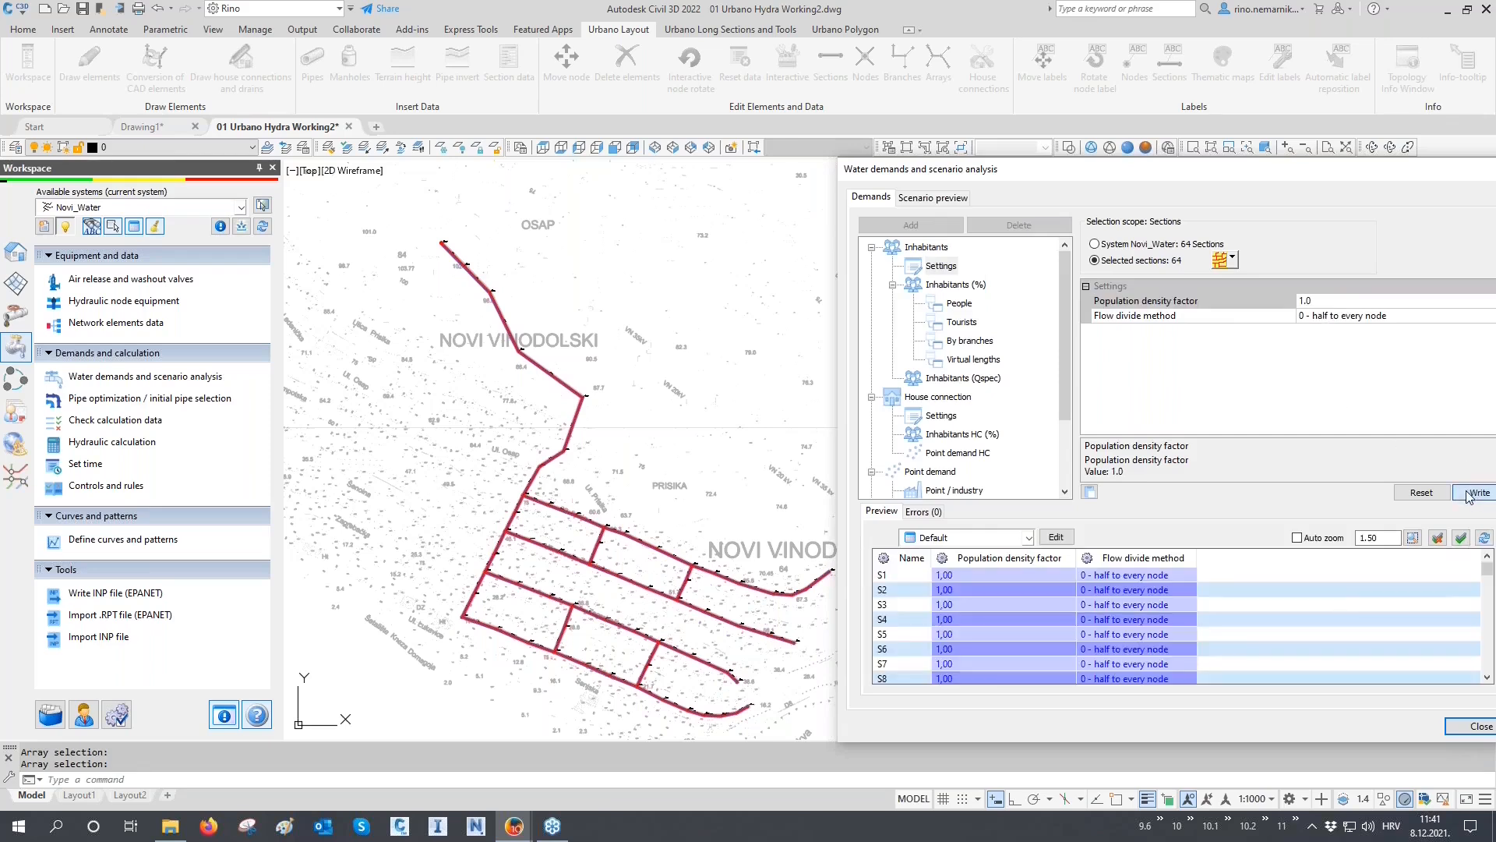
Examine the population density factors of all the system's sections in the preview table
{"action": "scroll", "coordinate": [952, 577], "scroll_direction": "down", "scroll_amount": 9}
{"action": "scroll", "coordinate": [952, 585], "scroll_direction": "down", "scroll_amount": 10}
{"action": "scroll", "coordinate": [953, 594], "scroll_direction": "up", "scroll_amount": 12}
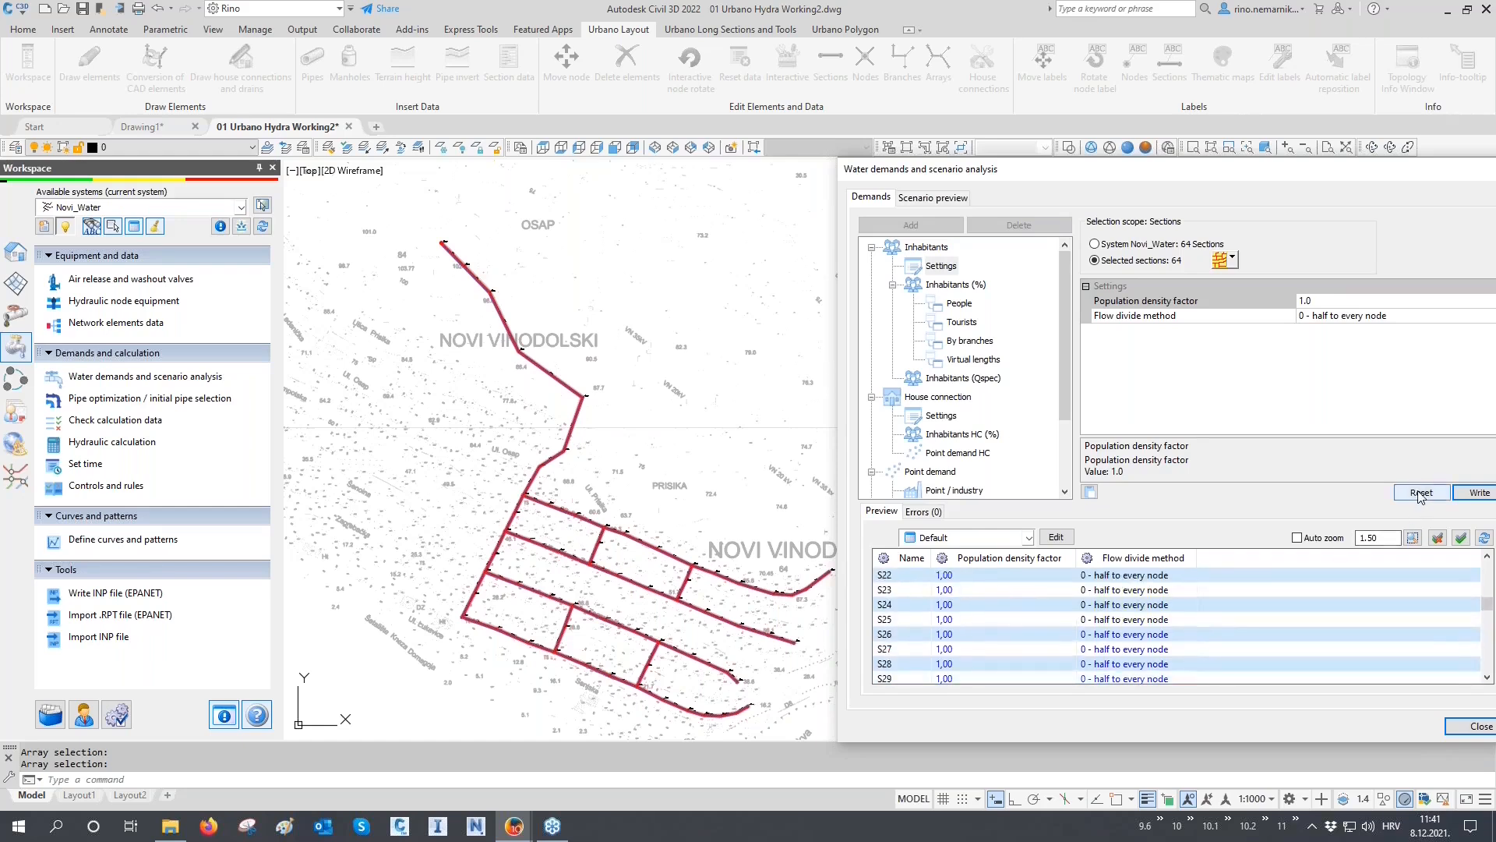
{"action": "scroll", "coordinate": [1007, 625], "scroll_direction": "up", "scroll_amount": 7}
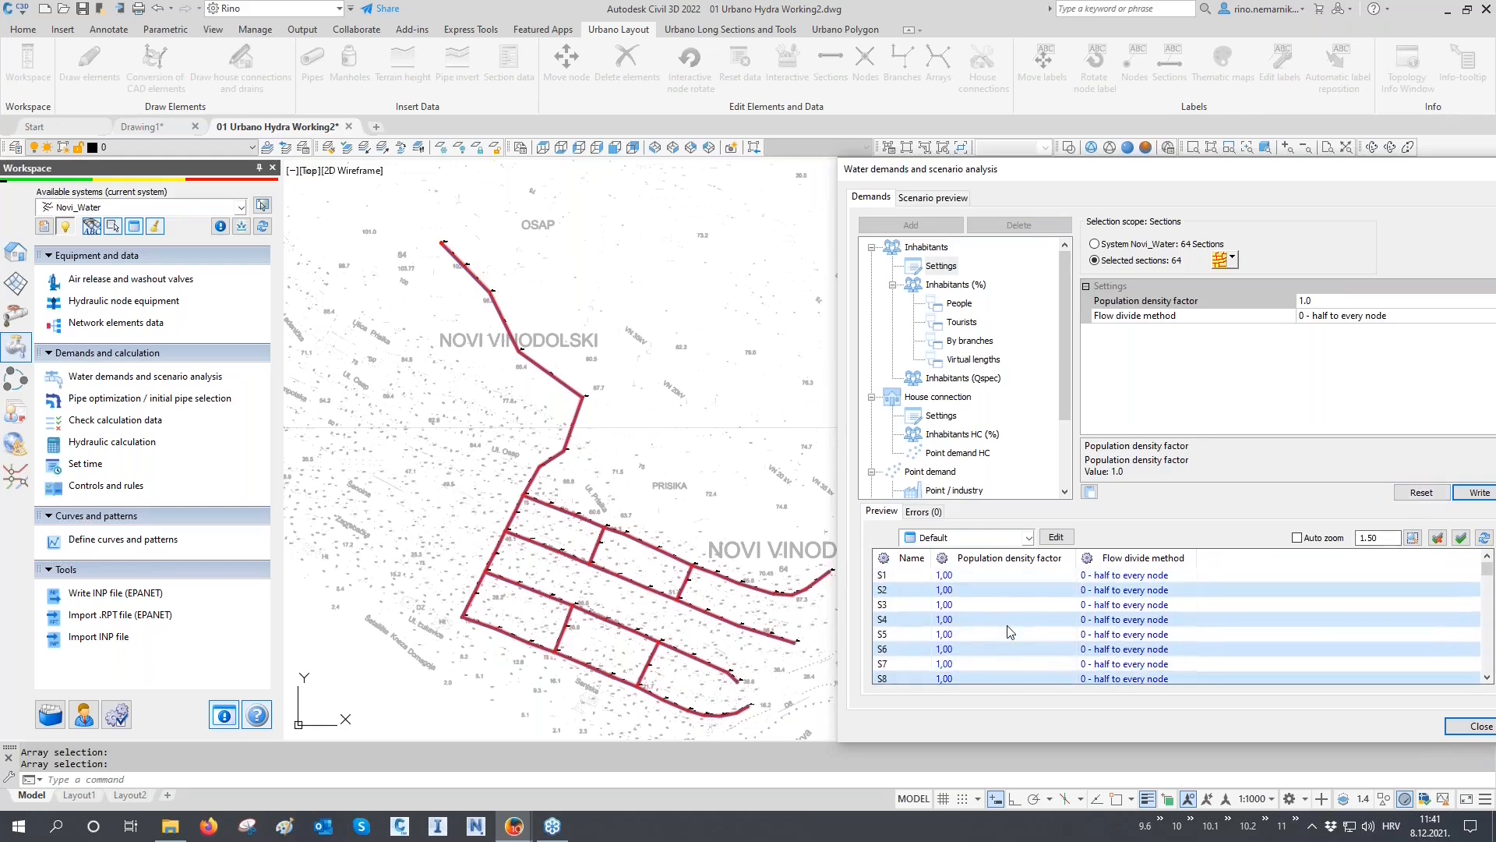
Add an Inhabitants (Qspec) demand and select the nodes of arrays H1 to H4 and V1 to V4 for it
{"action": "left_click", "coordinate": [960, 381]}
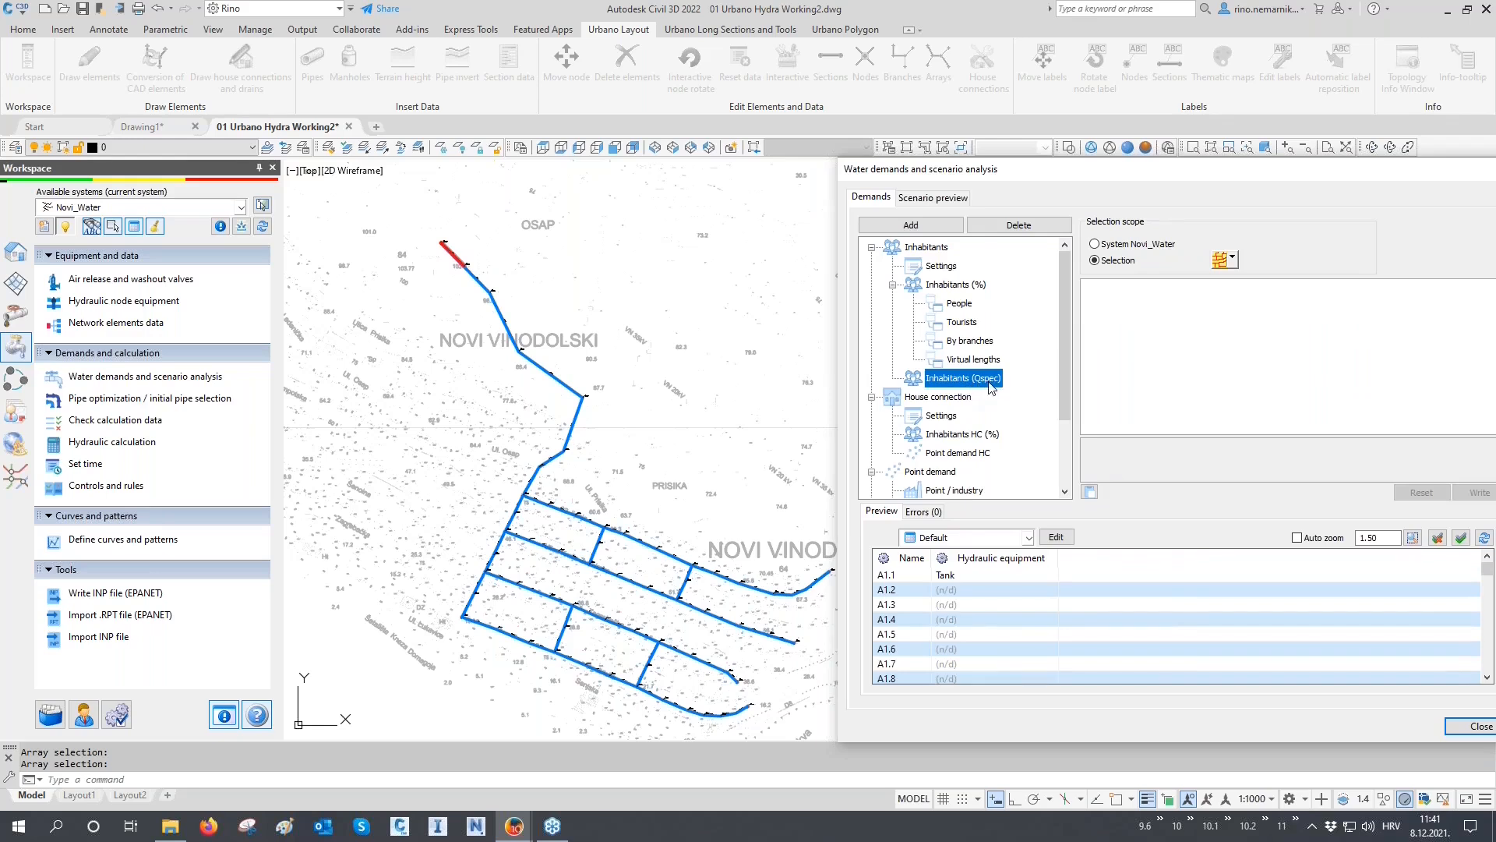
{"action": "left_click", "coordinate": [917, 227]}
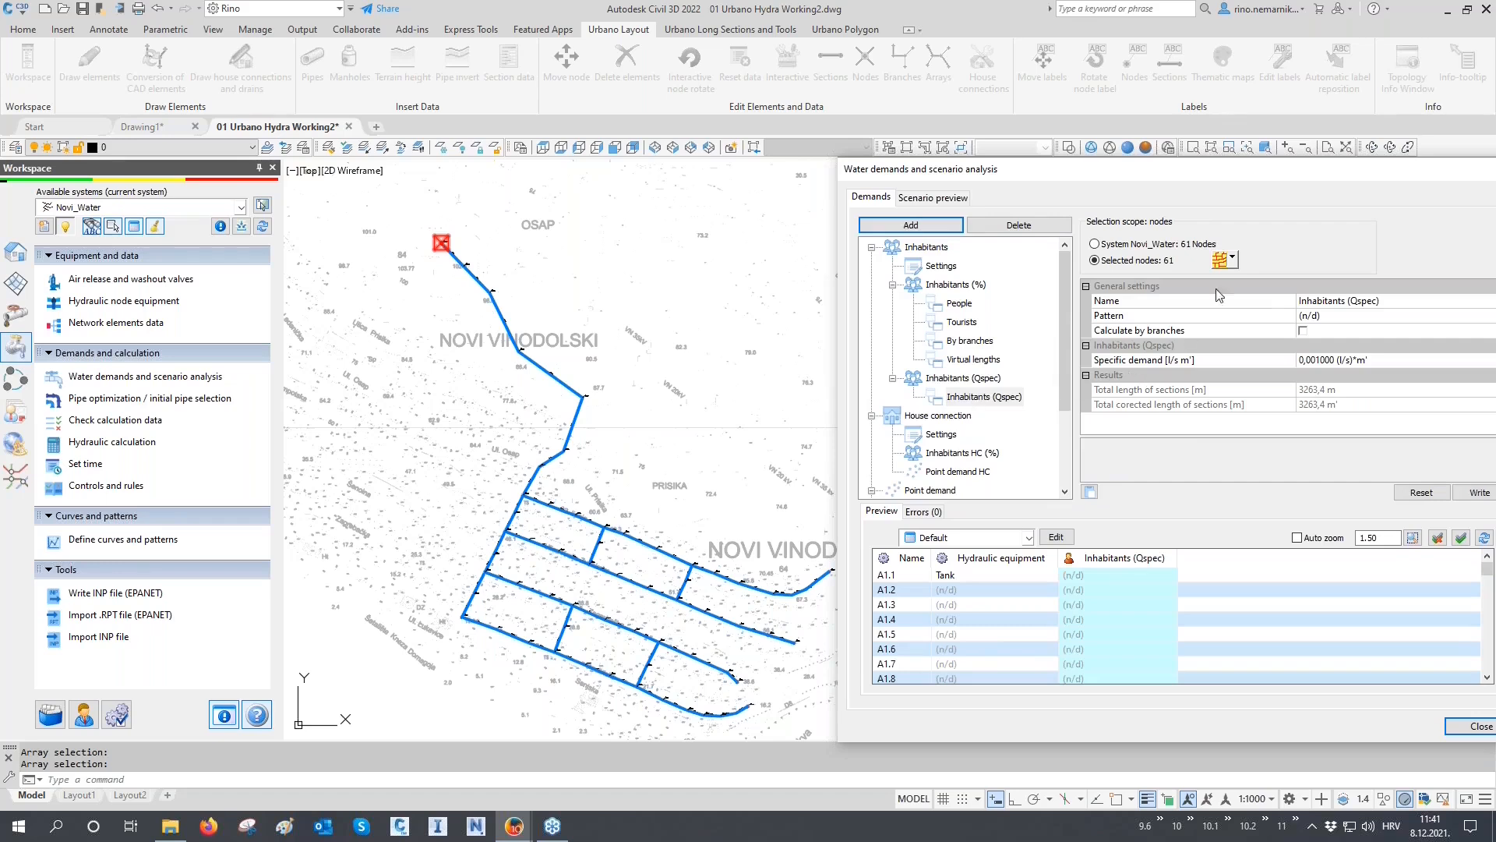
{"action": "left_click", "coordinate": [1231, 257]}
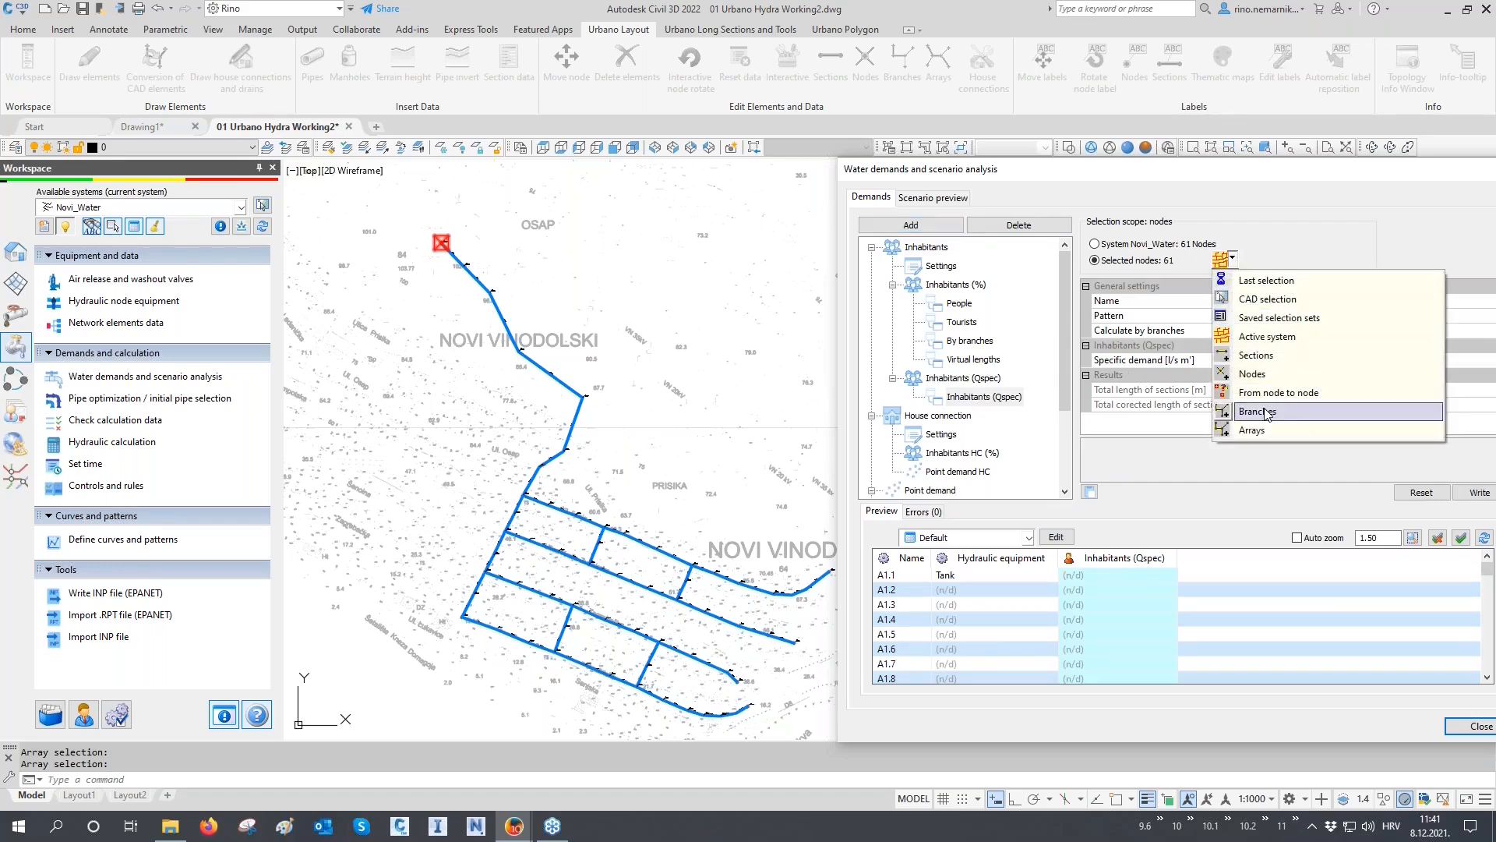
{"action": "left_click", "coordinate": [1252, 429]}
{"action": "left_click", "coordinate": [793, 585]}
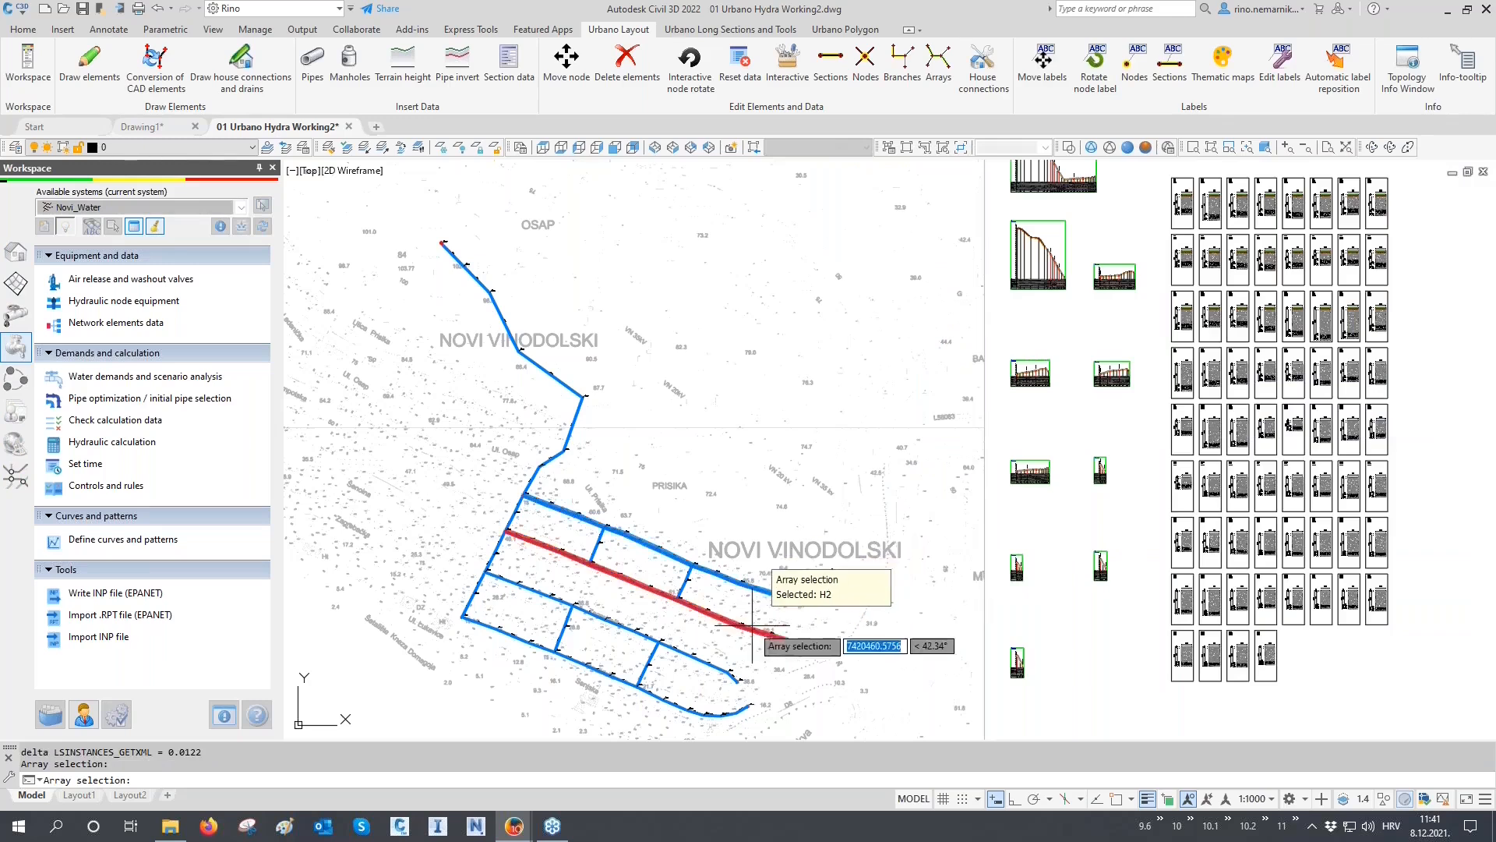
{"action": "left_click", "coordinate": [755, 626]}
{"action": "left_click", "coordinate": [726, 654]}
{"action": "left_click", "coordinate": [706, 703]}
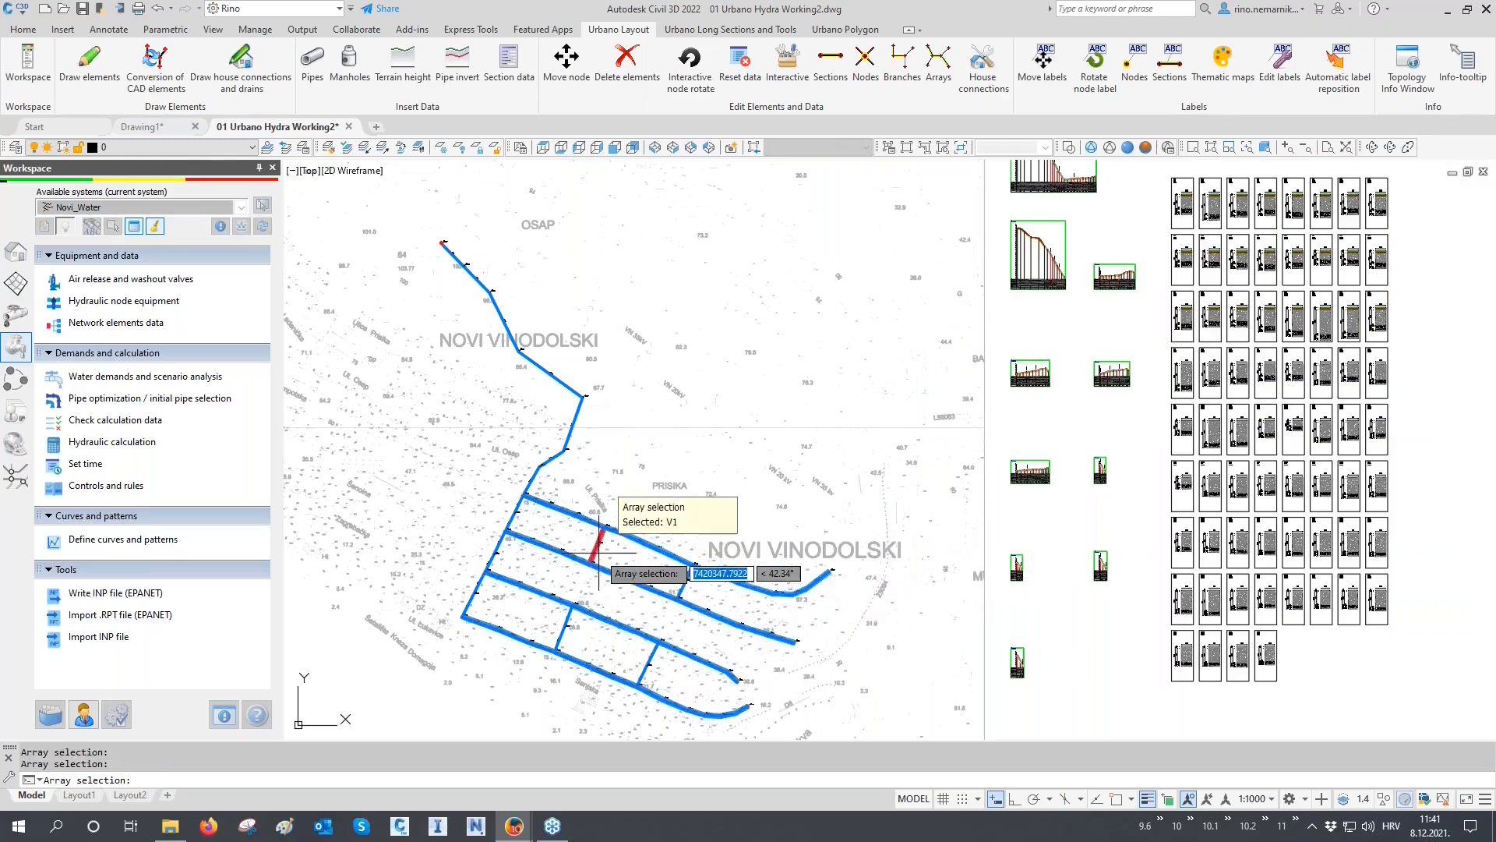
{"action": "left_click", "coordinate": [555, 624]}
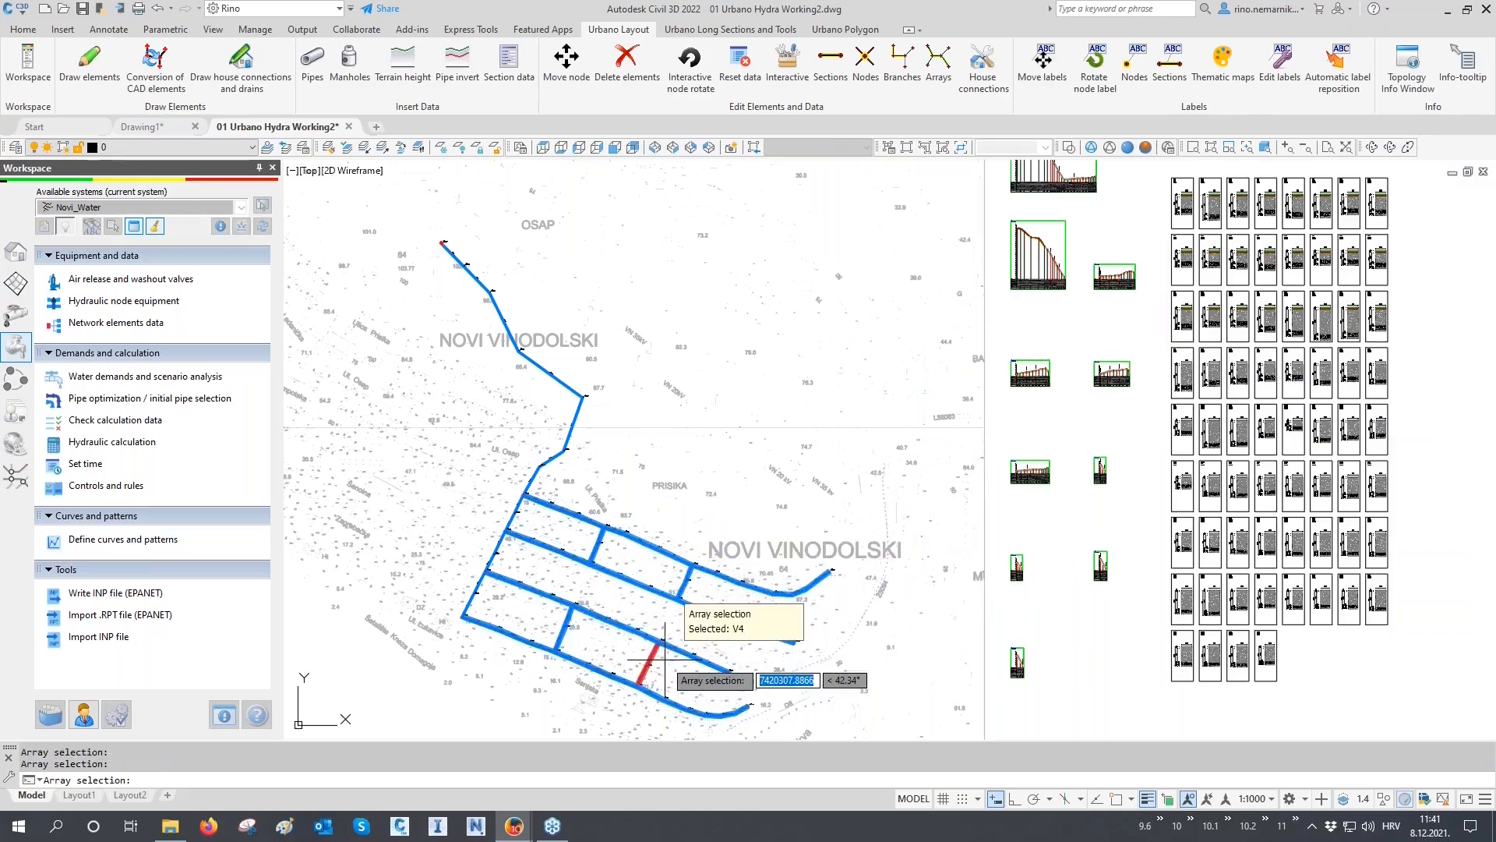
{"action": "key", "text": "Return"}
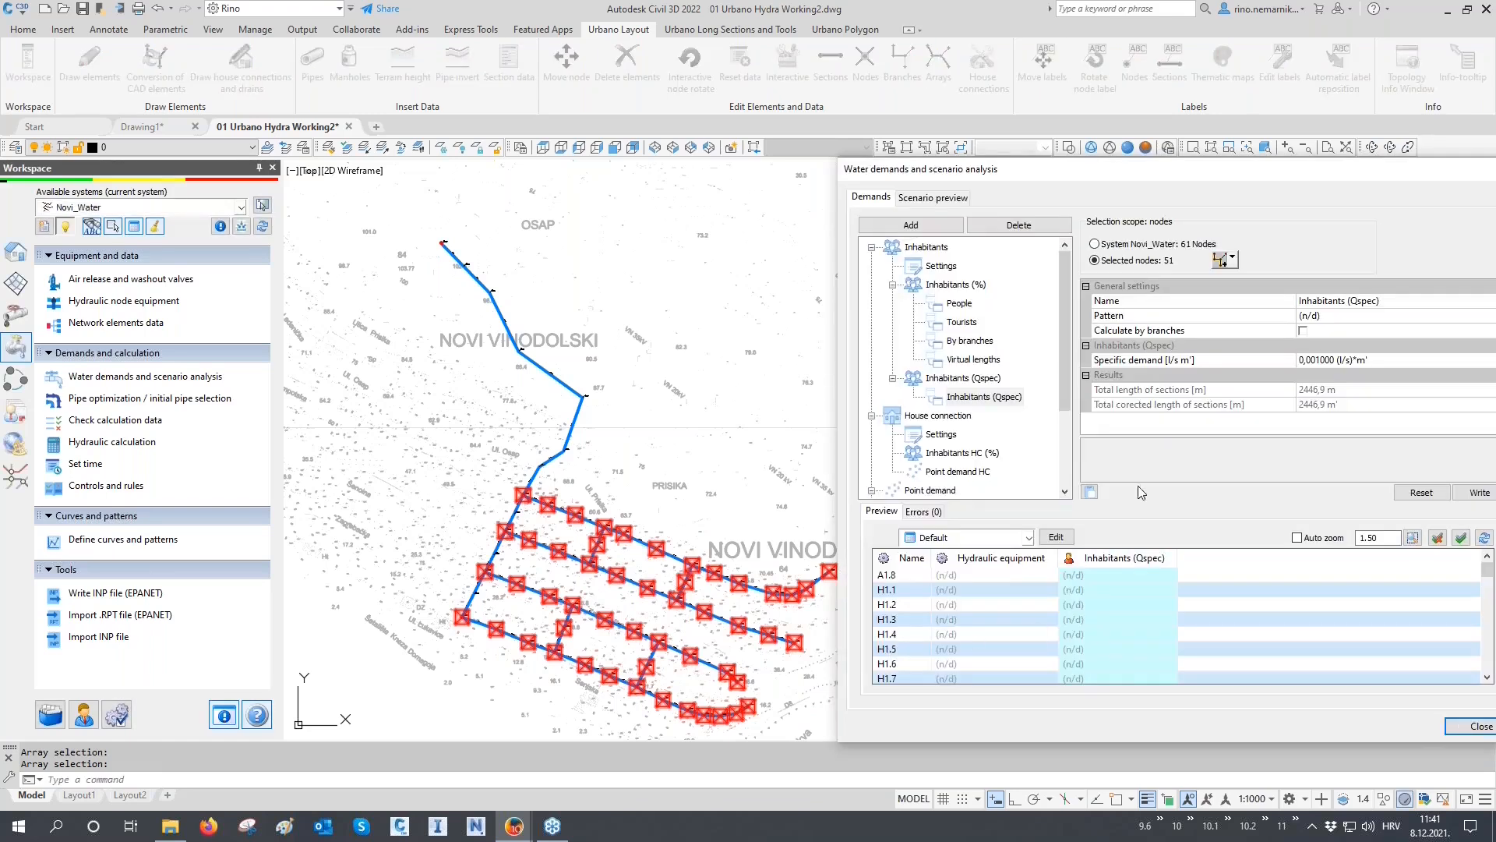
Examine the Inhabitants (Qspec) demand's total and corrected section lengths and its specific demand
{"action": "left_click", "coordinate": [1147, 393]}
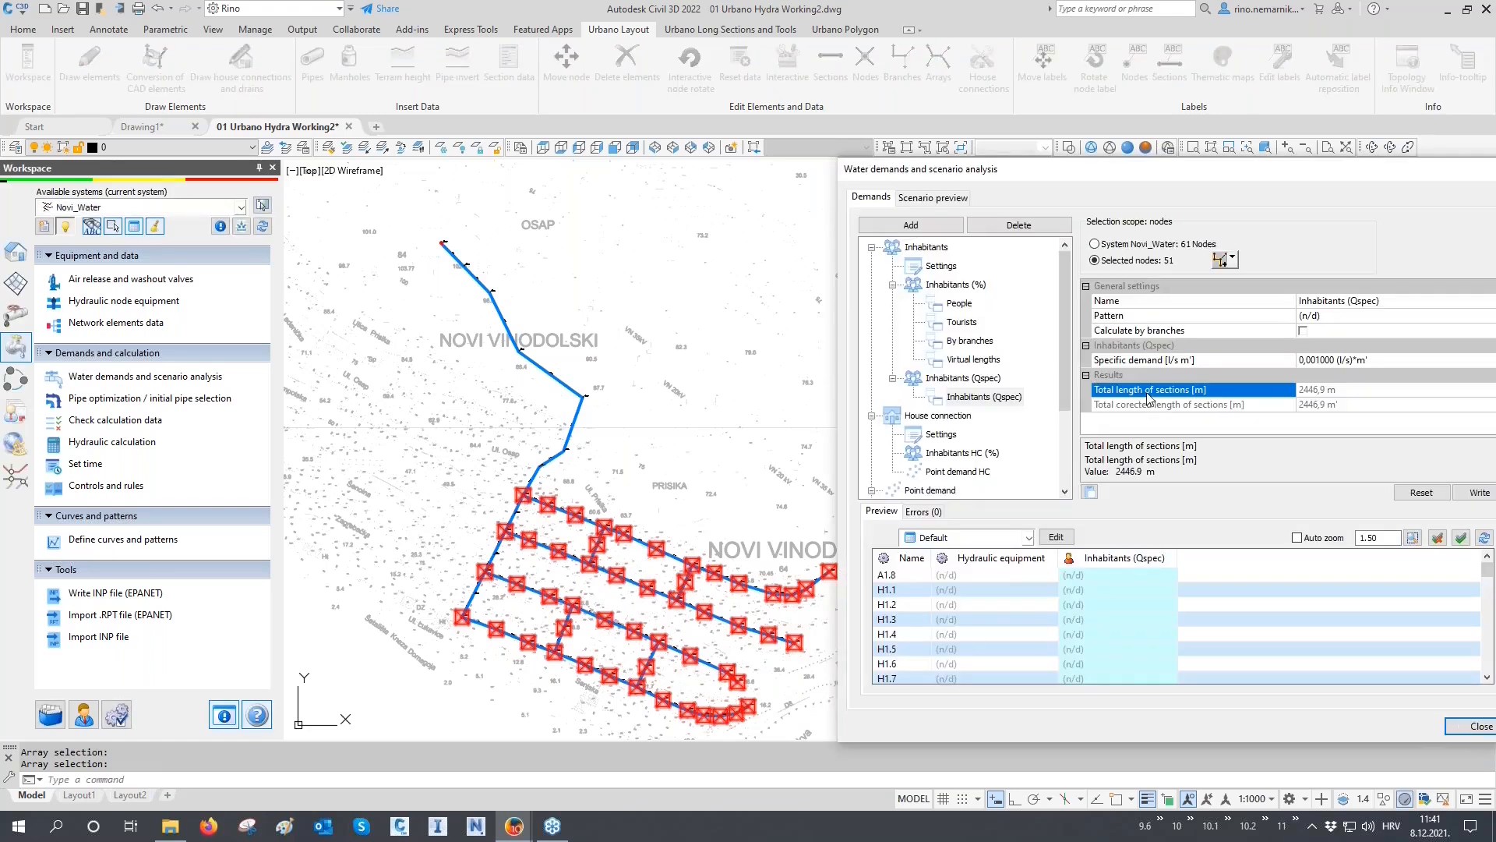
{"action": "left_click", "coordinate": [1207, 408]}
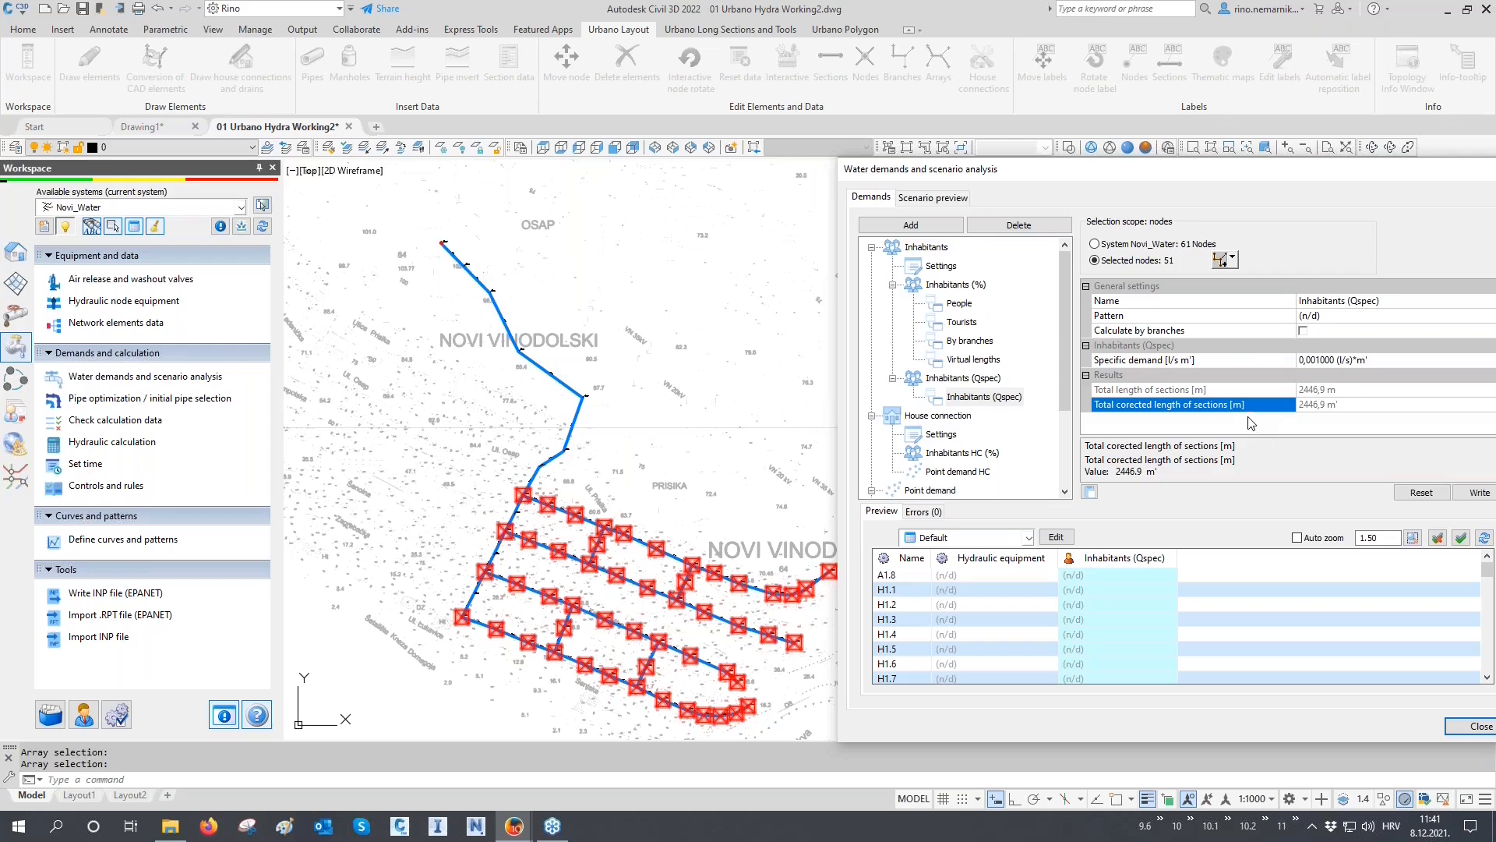
{"action": "left_click", "coordinate": [1170, 363]}
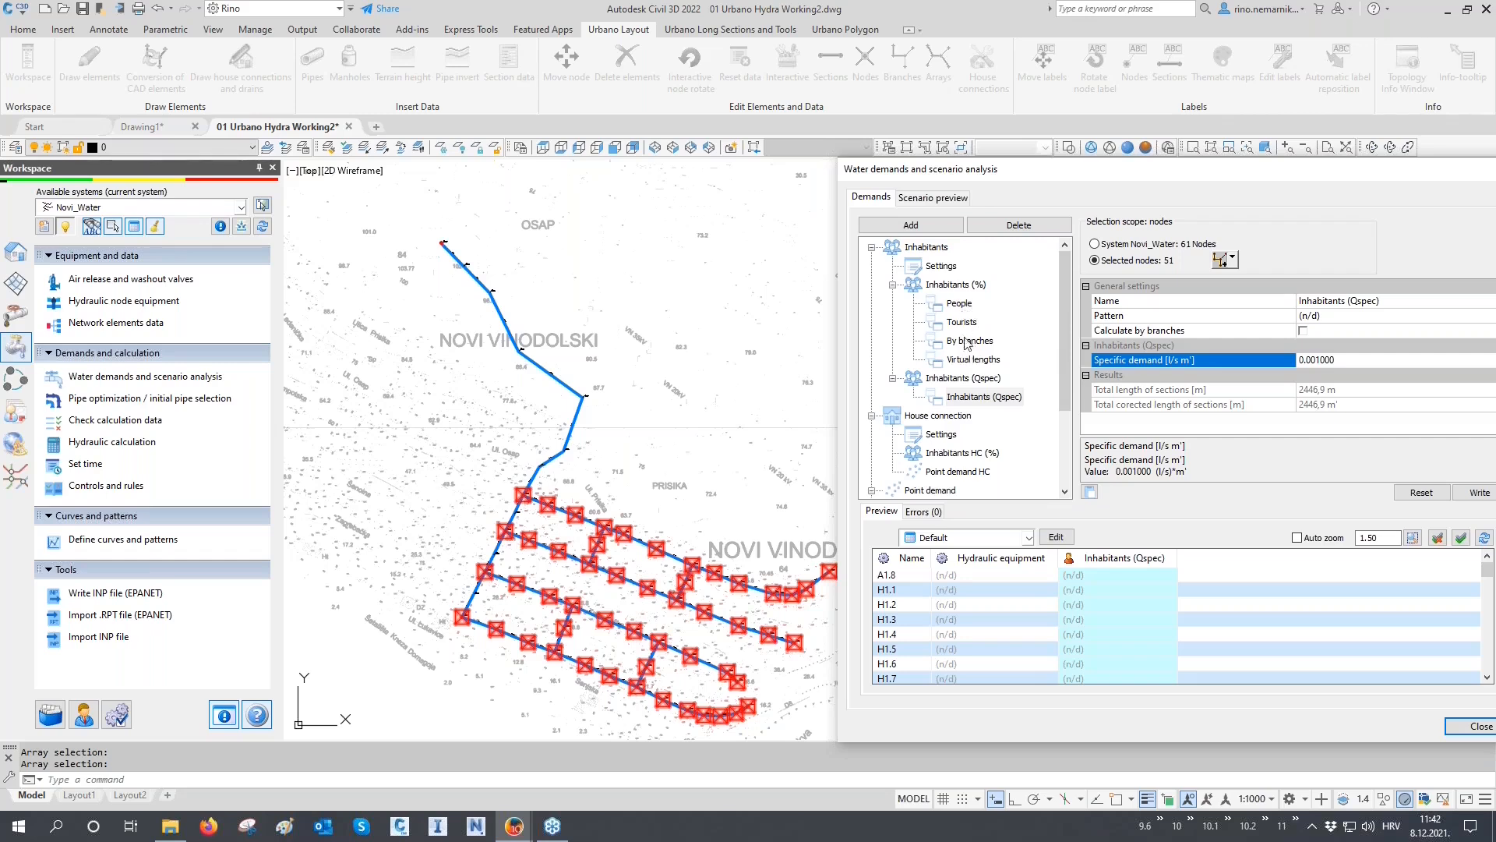
Copy the specific demand value from the results of the People demand
{"action": "left_click", "coordinate": [964, 305]}
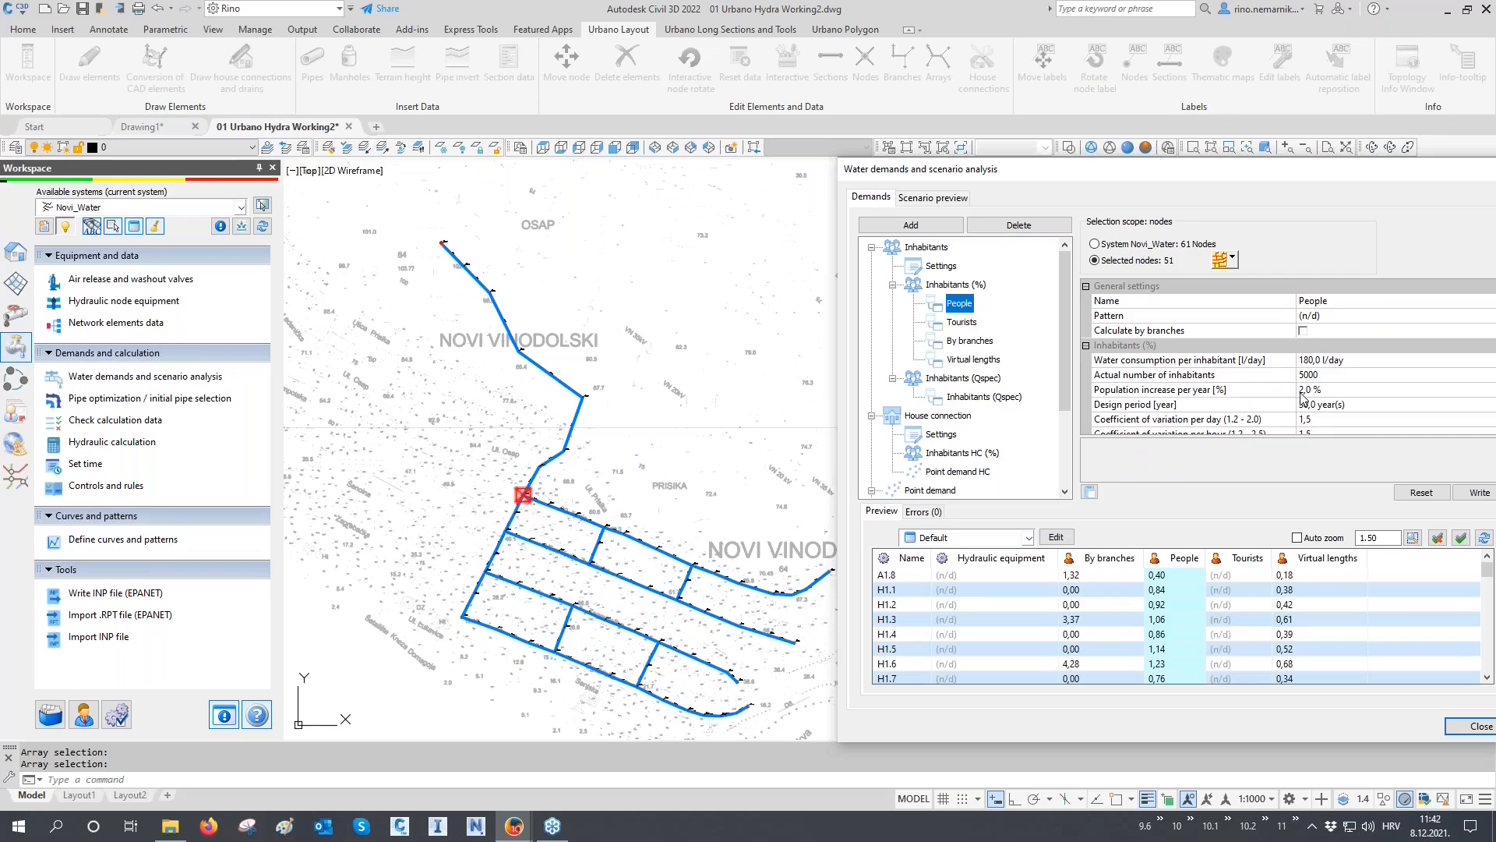
{"action": "scroll", "coordinate": [1284, 396], "scroll_direction": "down", "scroll_amount": 3}
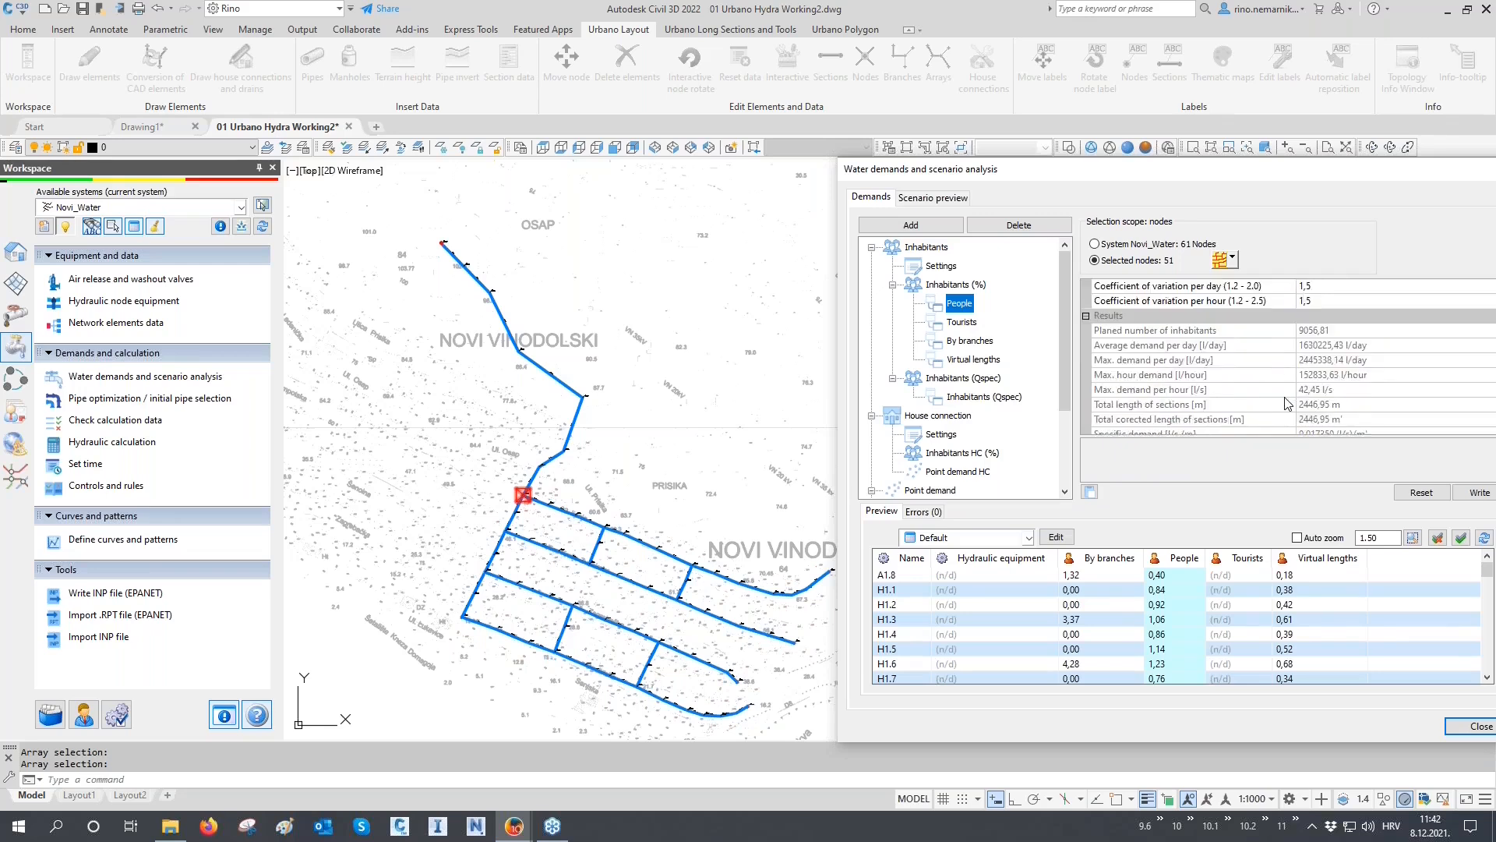
{"action": "left_click", "coordinate": [1305, 421]}
{"action": "left_click_drag", "start_coordinate": [1300, 419], "coordinate": [1329, 419]}
{"action": "right_click", "coordinate": [1331, 420]}
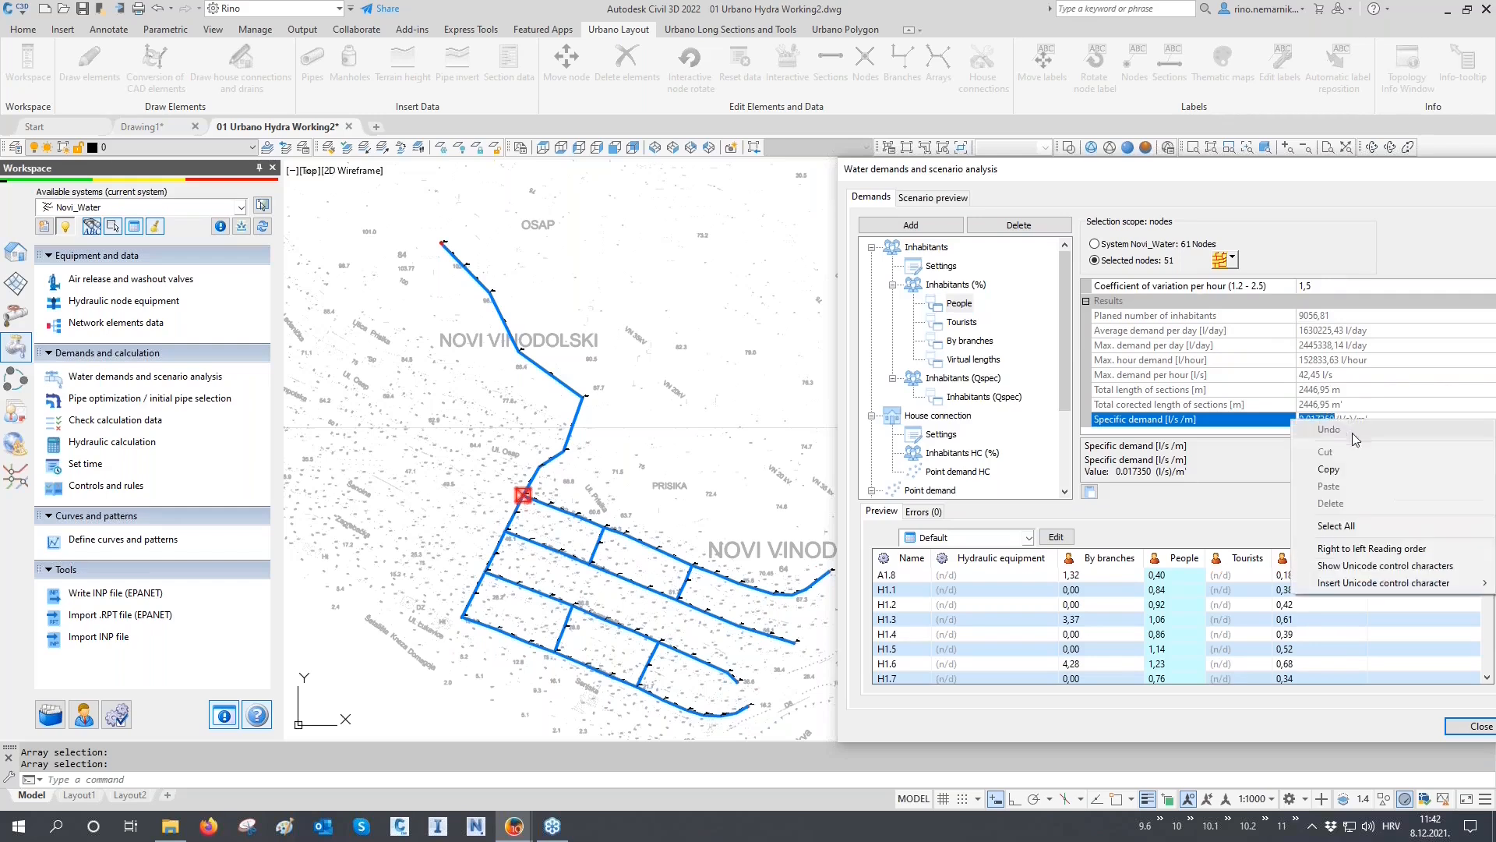
{"action": "left_click", "coordinate": [1339, 470]}
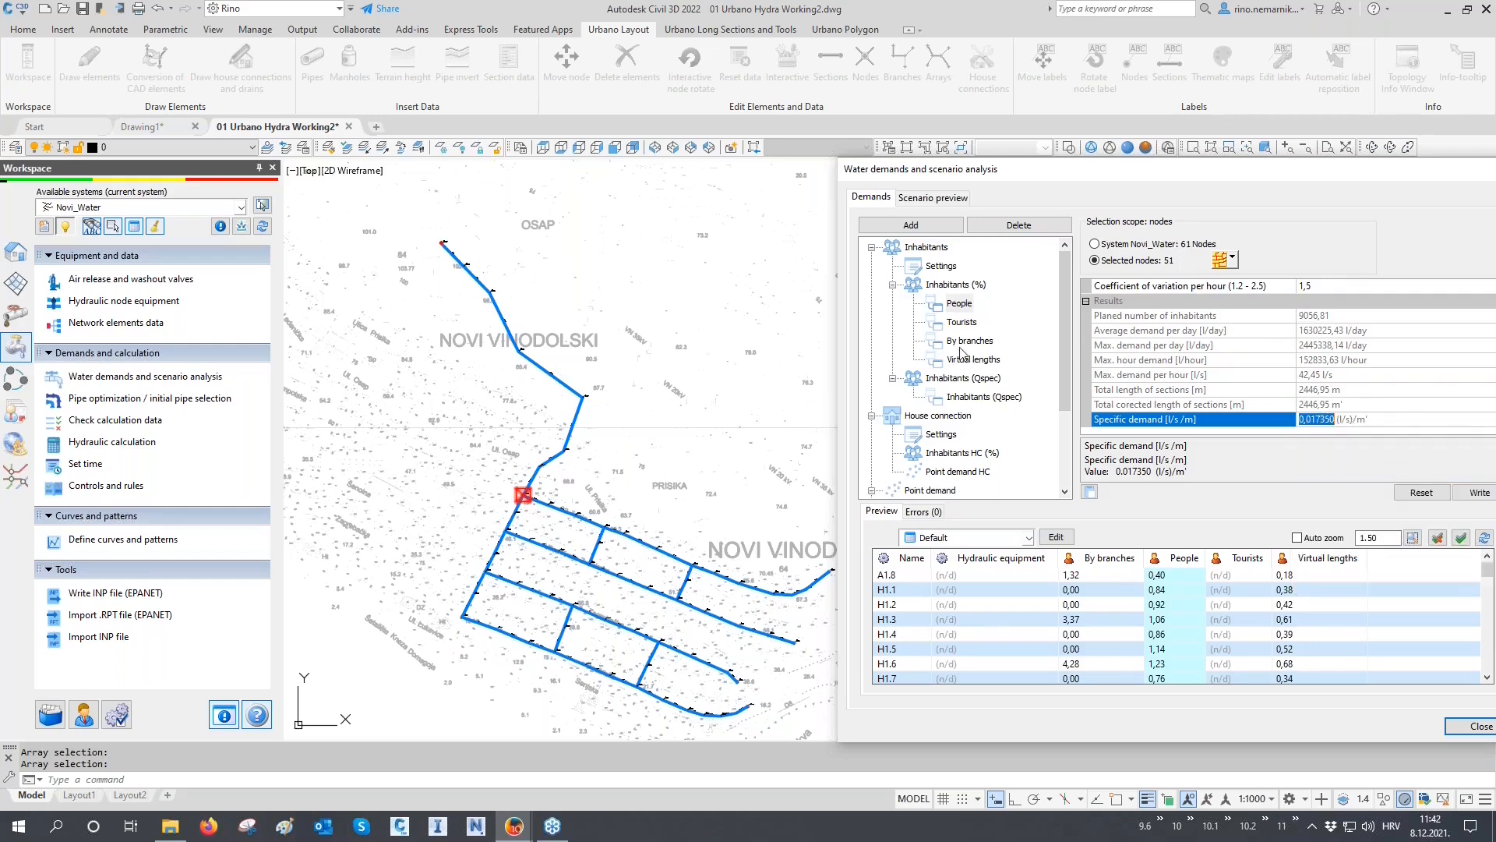
Set the specific demand of Inhabitants (Qspec) to 0.017350 using the copied value, and write the demand to the selected nodes
{"action": "left_click", "coordinate": [965, 397]}
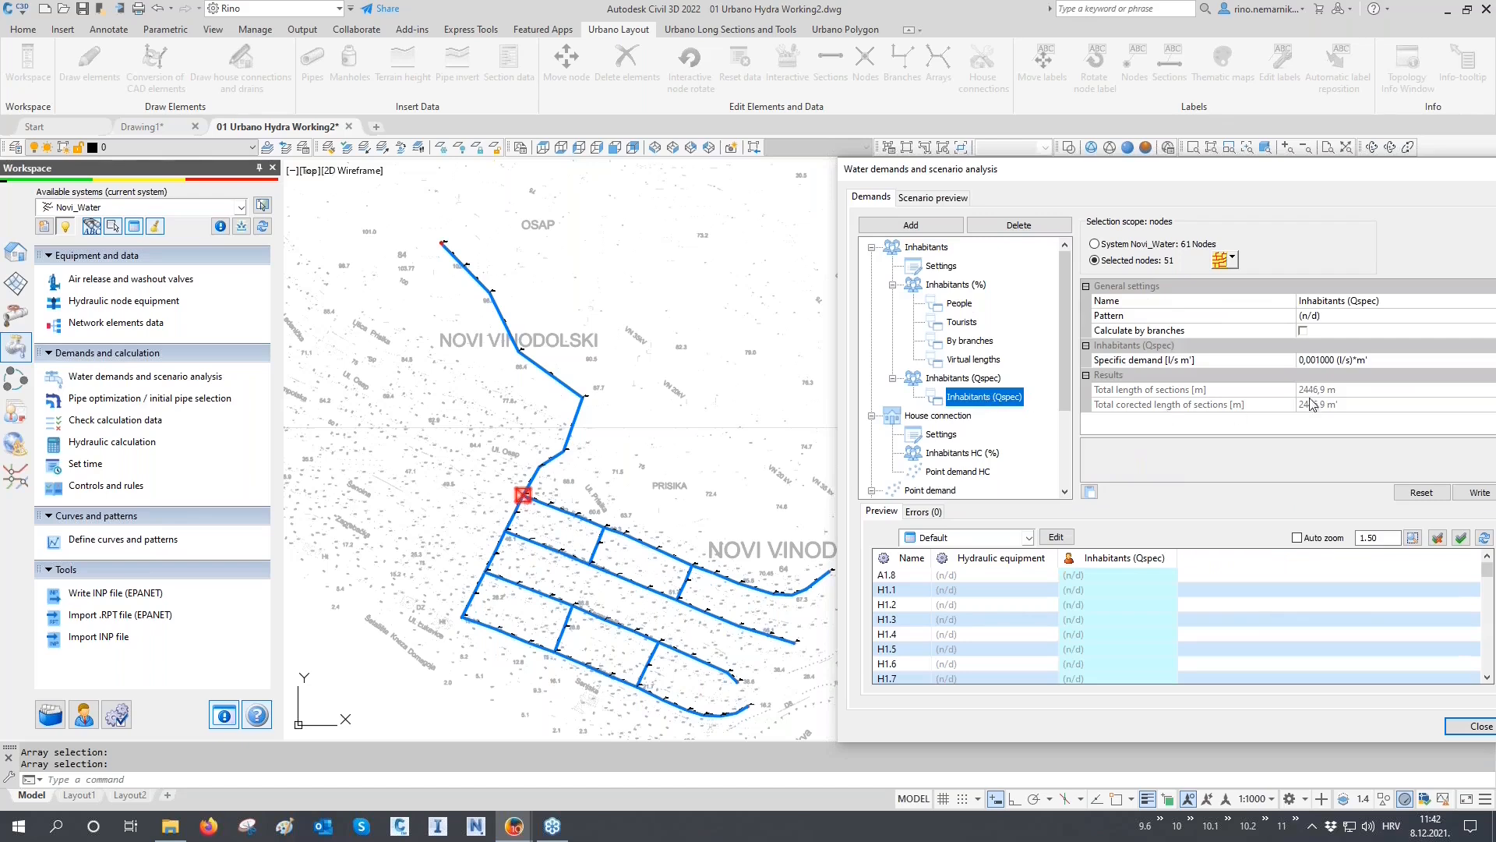
{"action": "left_click", "coordinate": [1336, 360]}
{"action": "left_click_drag", "start_coordinate": [1351, 361], "coordinate": [1145, 366]}
{"action": "right_click", "coordinate": [1312, 375]}
{"action": "left_click", "coordinate": [1333, 432]}
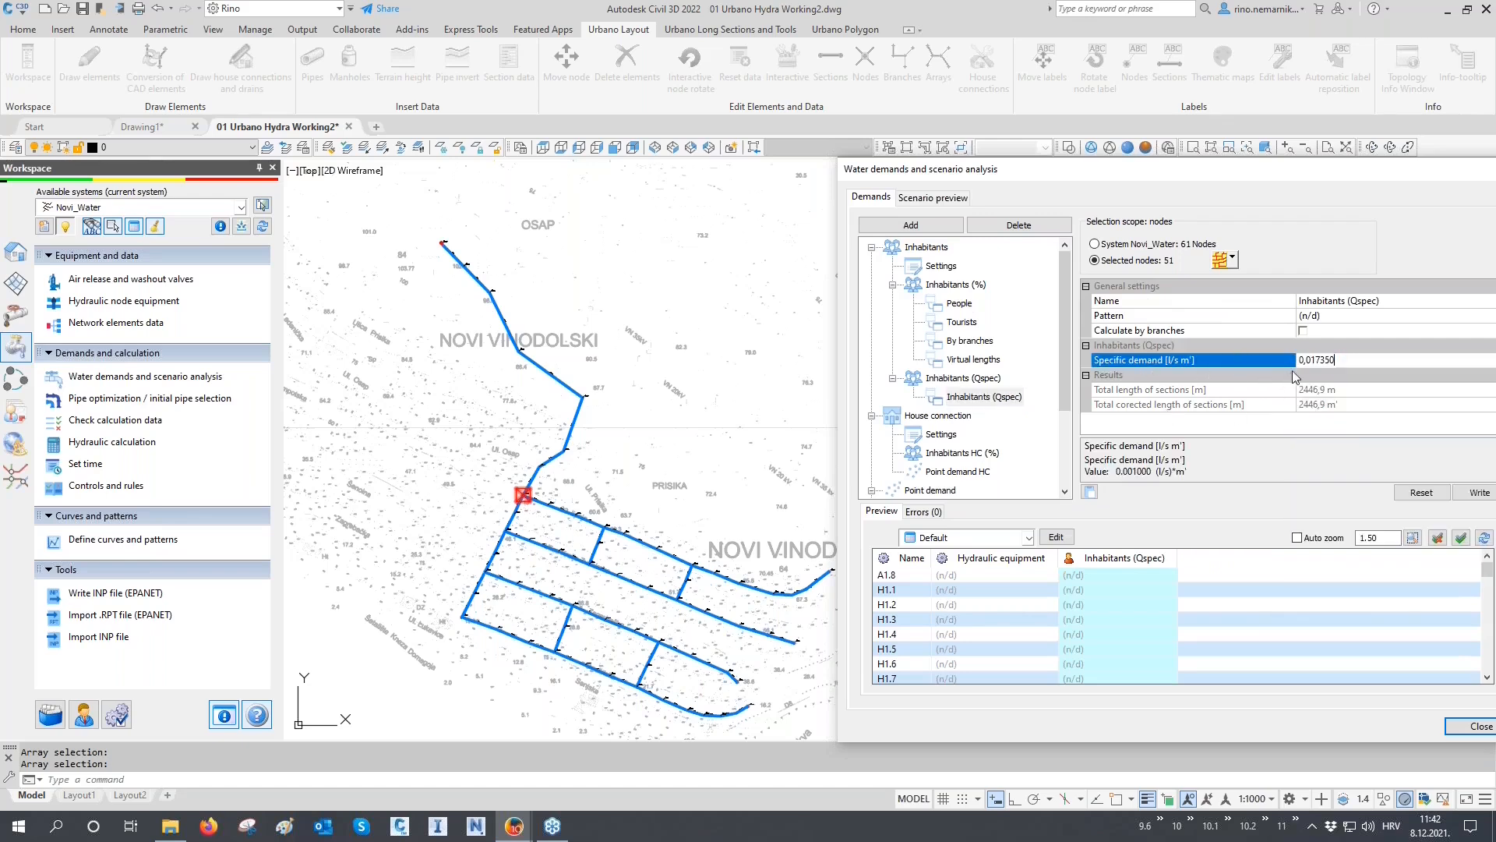
{"action": "left_click", "coordinate": [1307, 361]}
{"action": "key", "text": "Delete"}
{"action": "type", "text": "."}
{"action": "key", "text": "Return"}
{"action": "left_click", "coordinate": [1475, 493]}
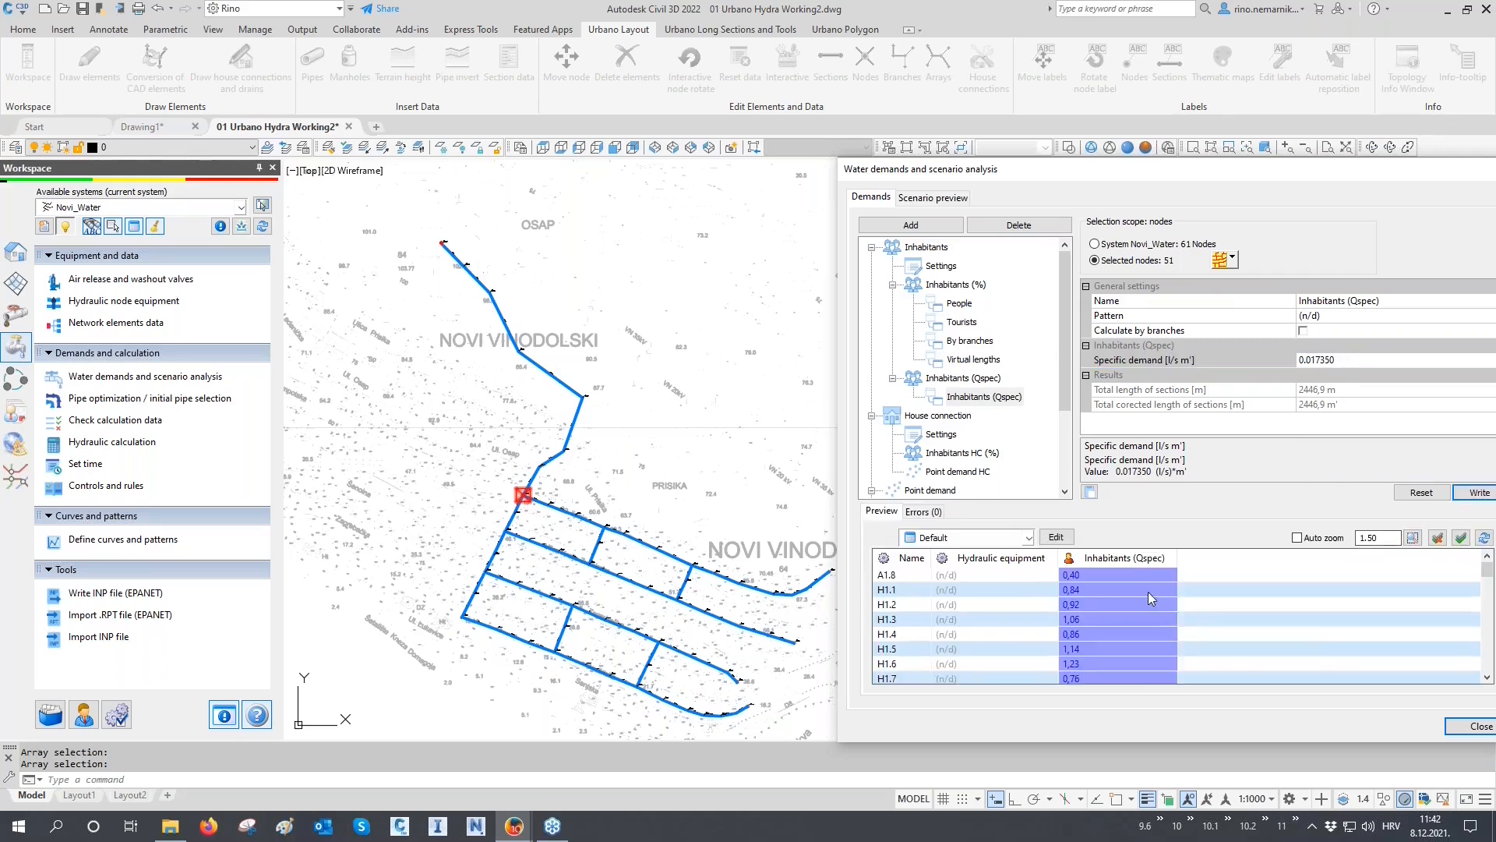
Examine the Inhabitants (Qspec) demands written to the nodes in the preview table
{"action": "mouse_move", "coordinate": [1117, 581]}
{"action": "scroll", "coordinate": [1119, 611], "scroll_direction": "down", "scroll_amount": 6}
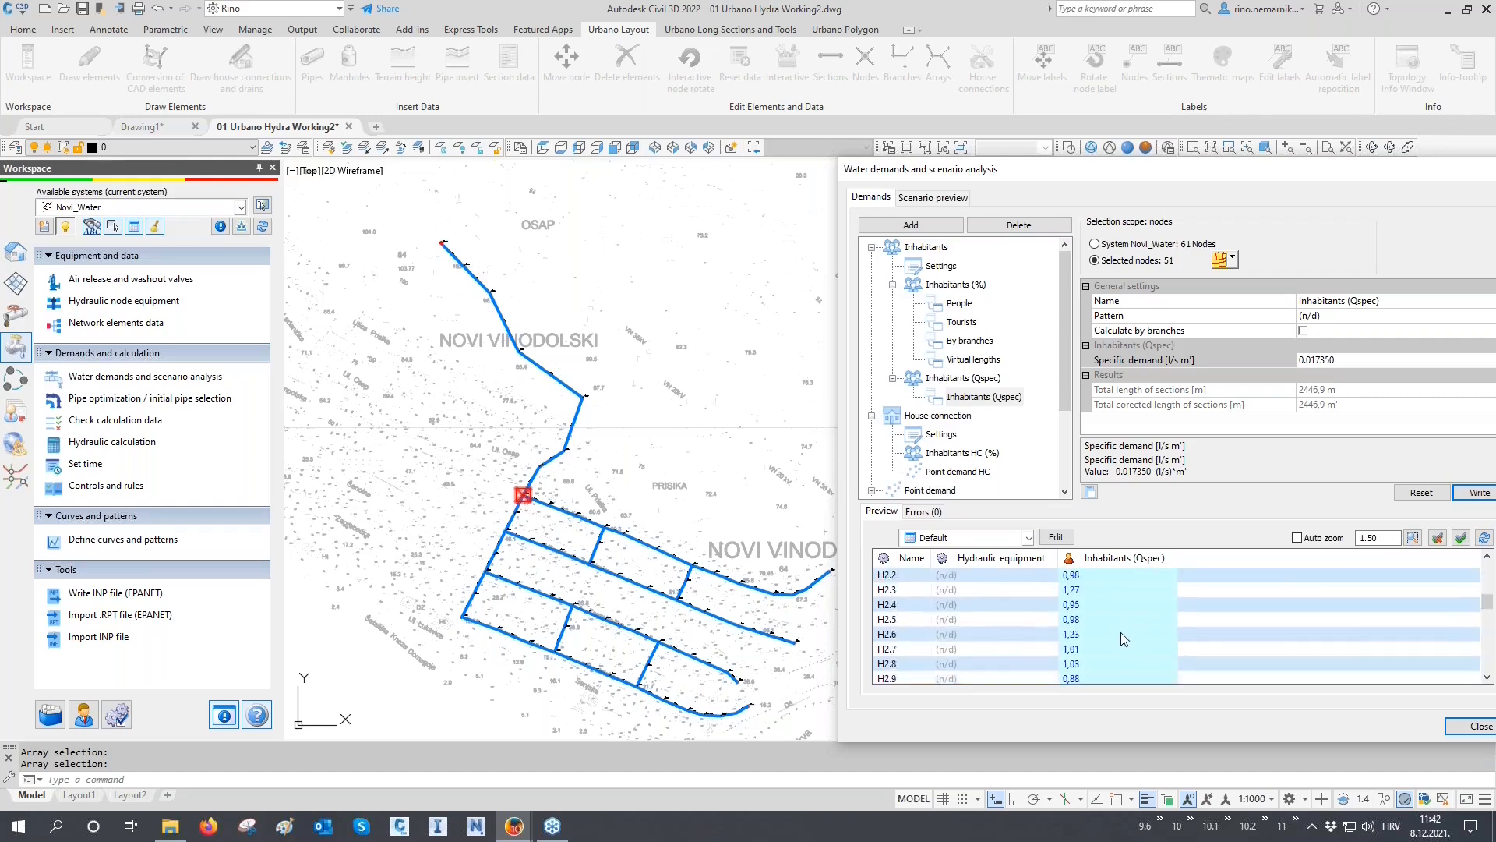
{"action": "scroll", "coordinate": [1120, 666], "scroll_direction": "up", "scroll_amount": 8}
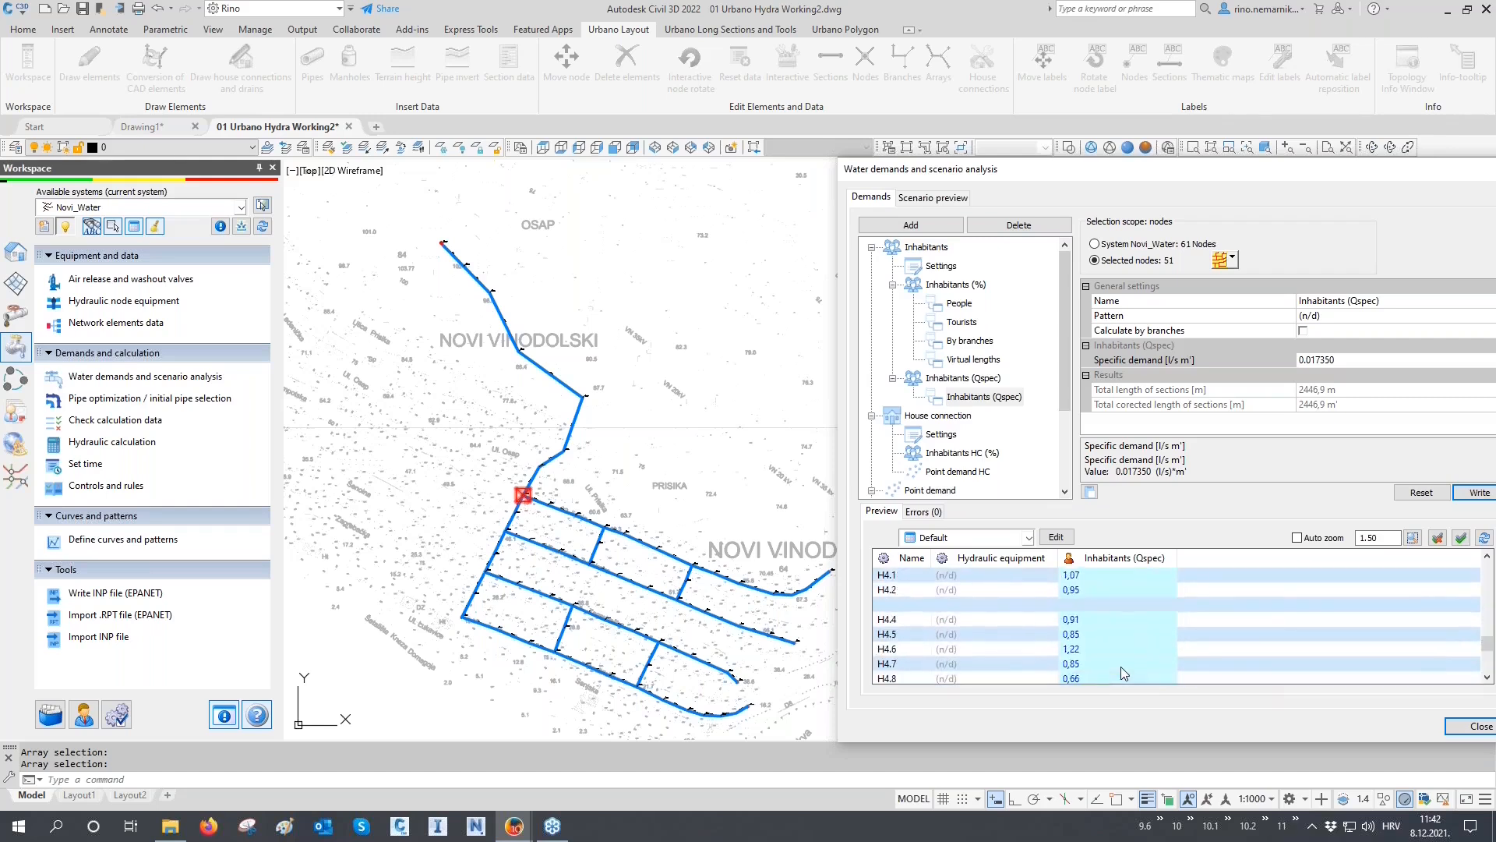
{"action": "scroll", "coordinate": [1120, 664], "scroll_direction": "up", "scroll_amount": 1}
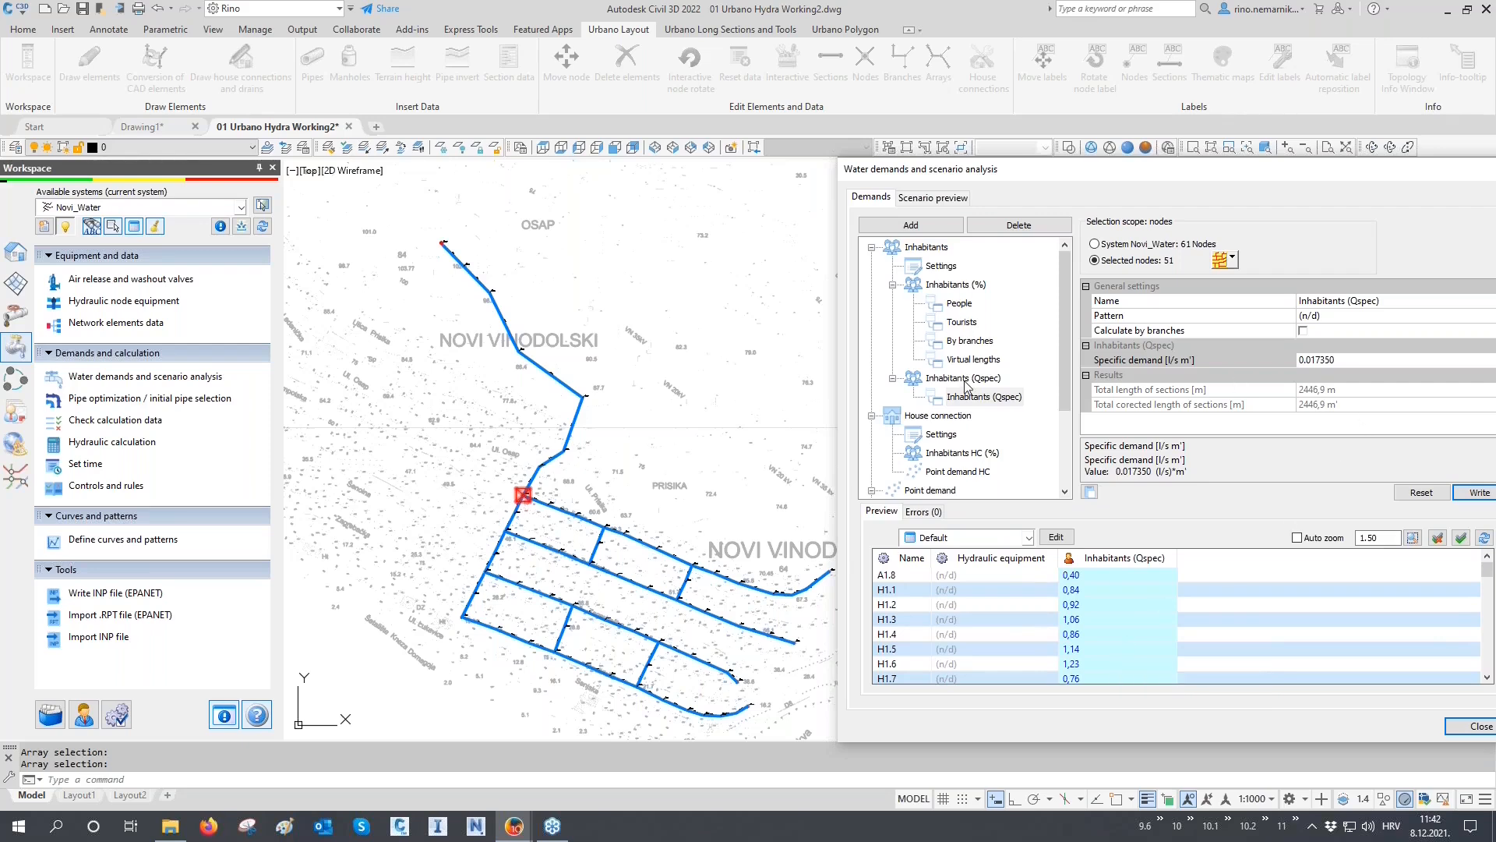
Select all nodes of the active system and copy every row of the Inhabitants (%) preview table
{"action": "left_click", "coordinate": [1220, 263]}
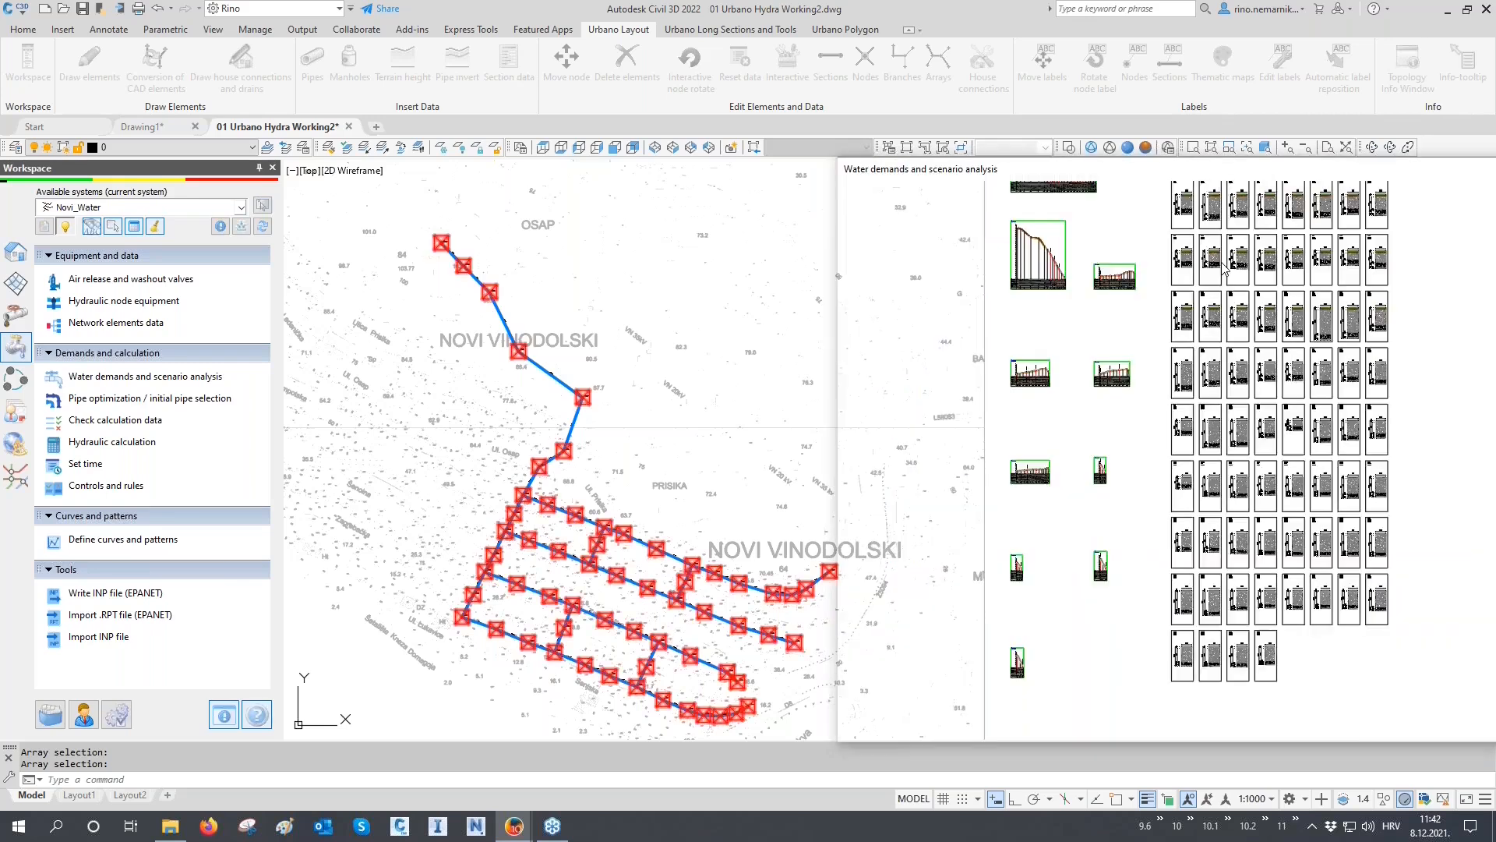
{"action": "left_click", "coordinate": [957, 286]}
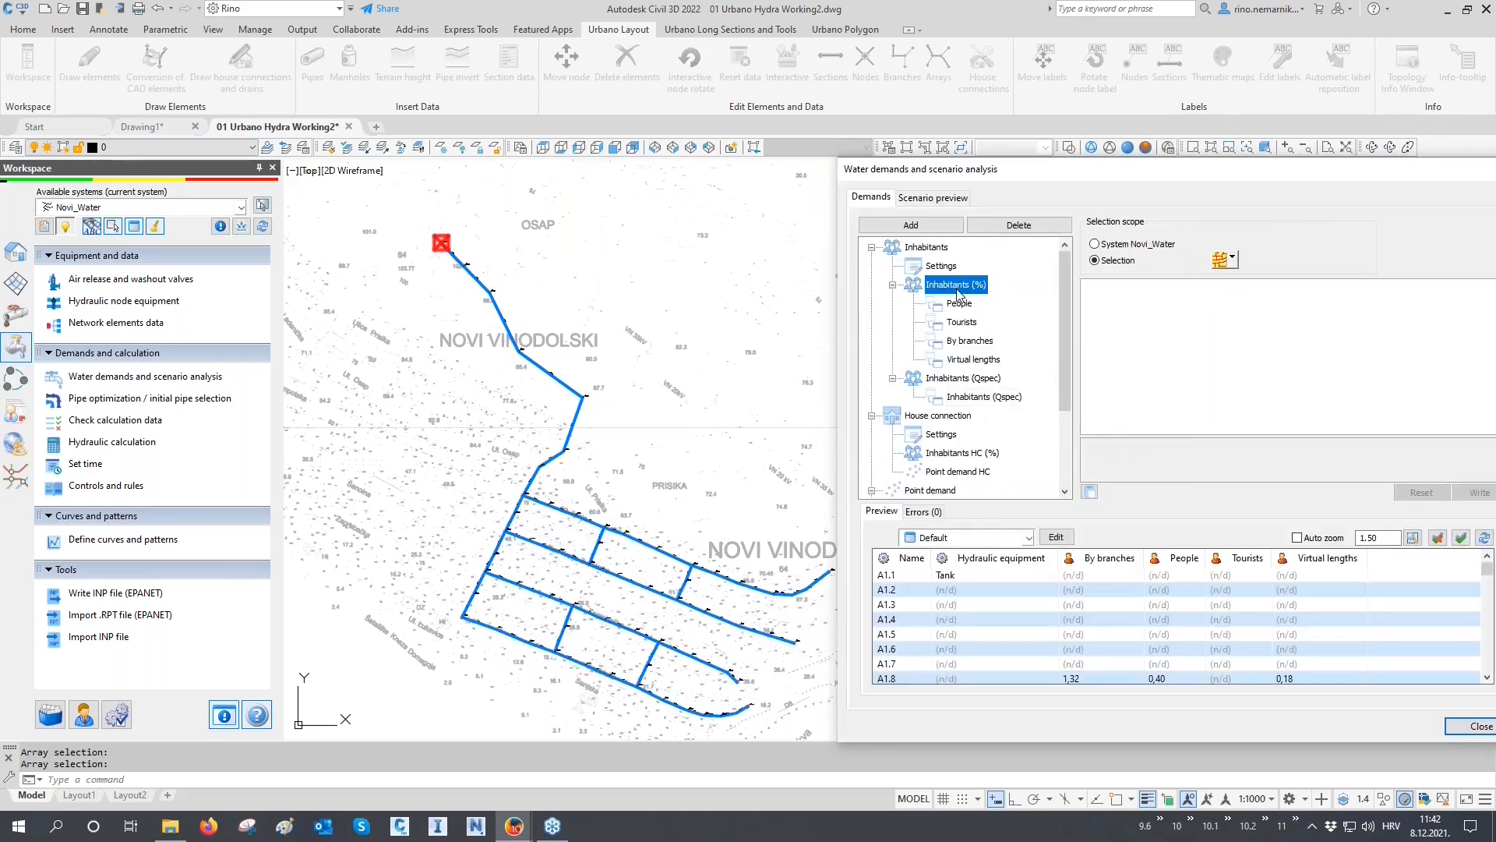
{"action": "left_click", "coordinate": [899, 577]}
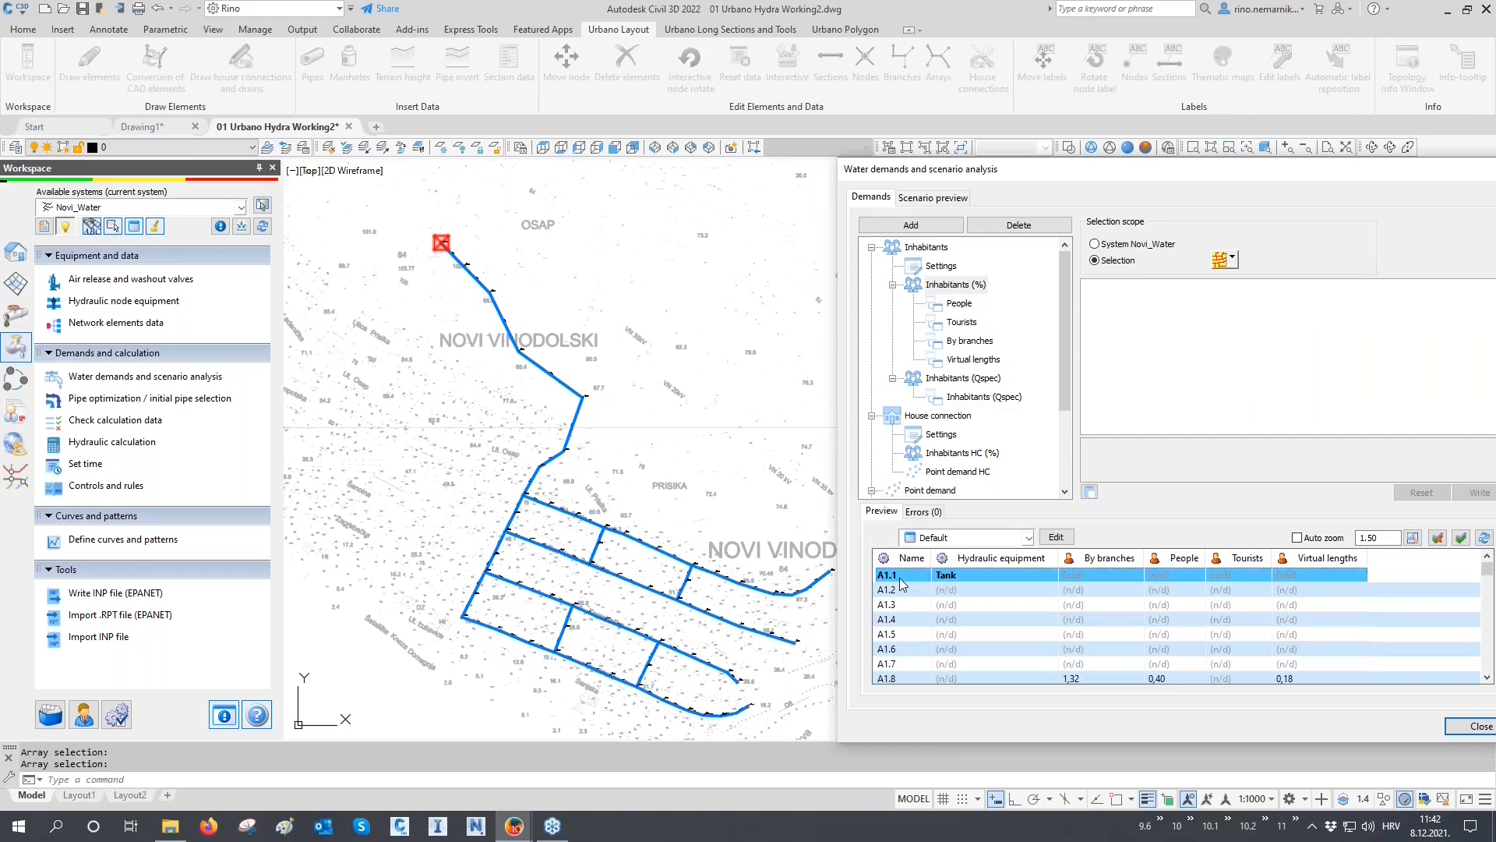
{"action": "key", "text": "ctrl+a"}
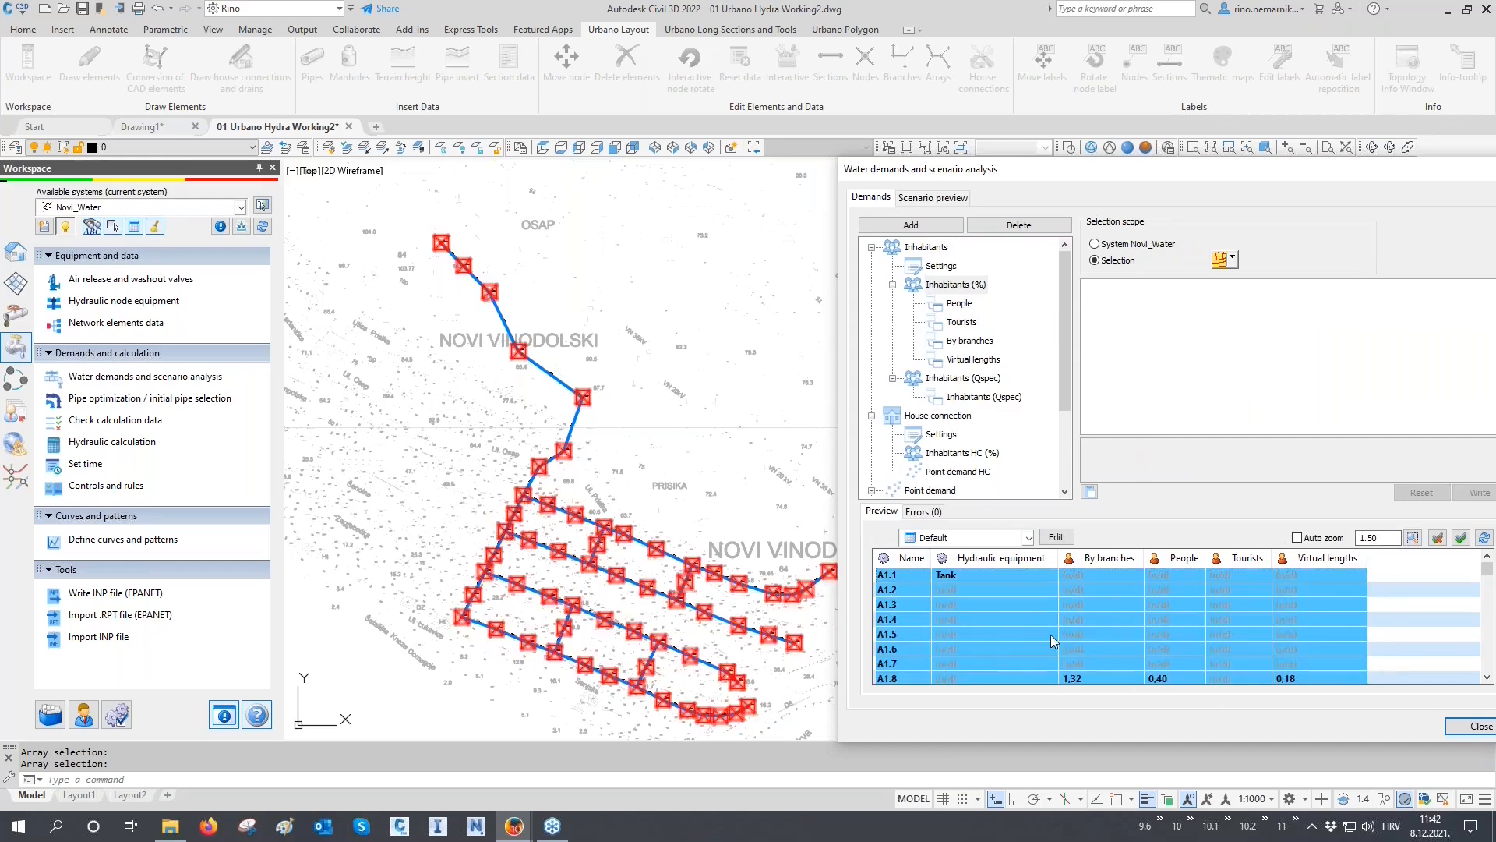
{"action": "right_click", "coordinate": [901, 575]}
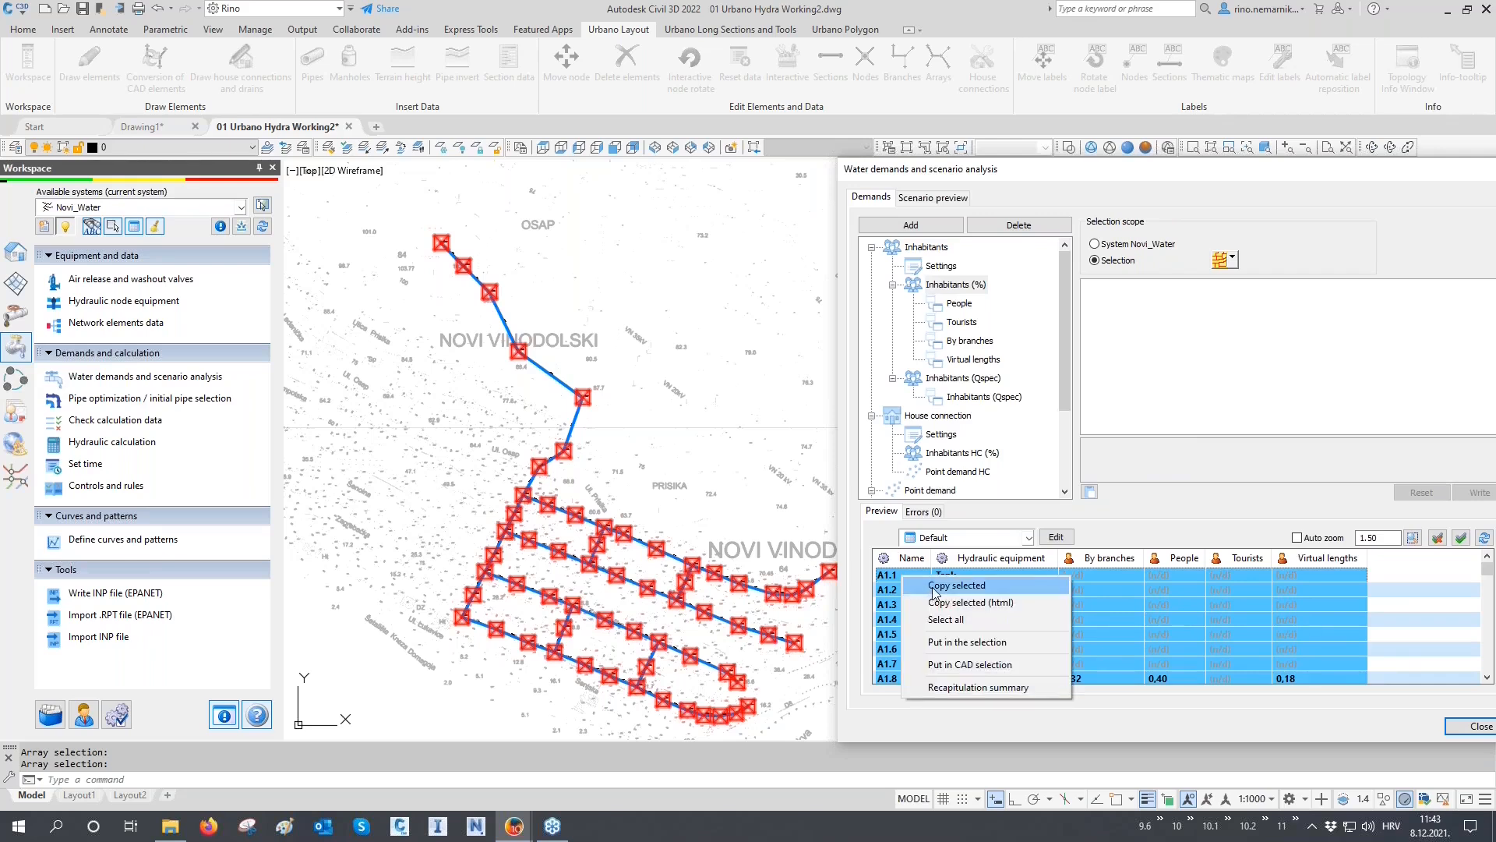
{"action": "left_click", "coordinate": [936, 583]}
Start Excel with a blank workbook and paste the copied node demand table at cell A1
{"action": "left_click", "coordinate": [22, 828]}
{"action": "type", "text": "ex"}
{"action": "left_click", "coordinate": [156, 414]}
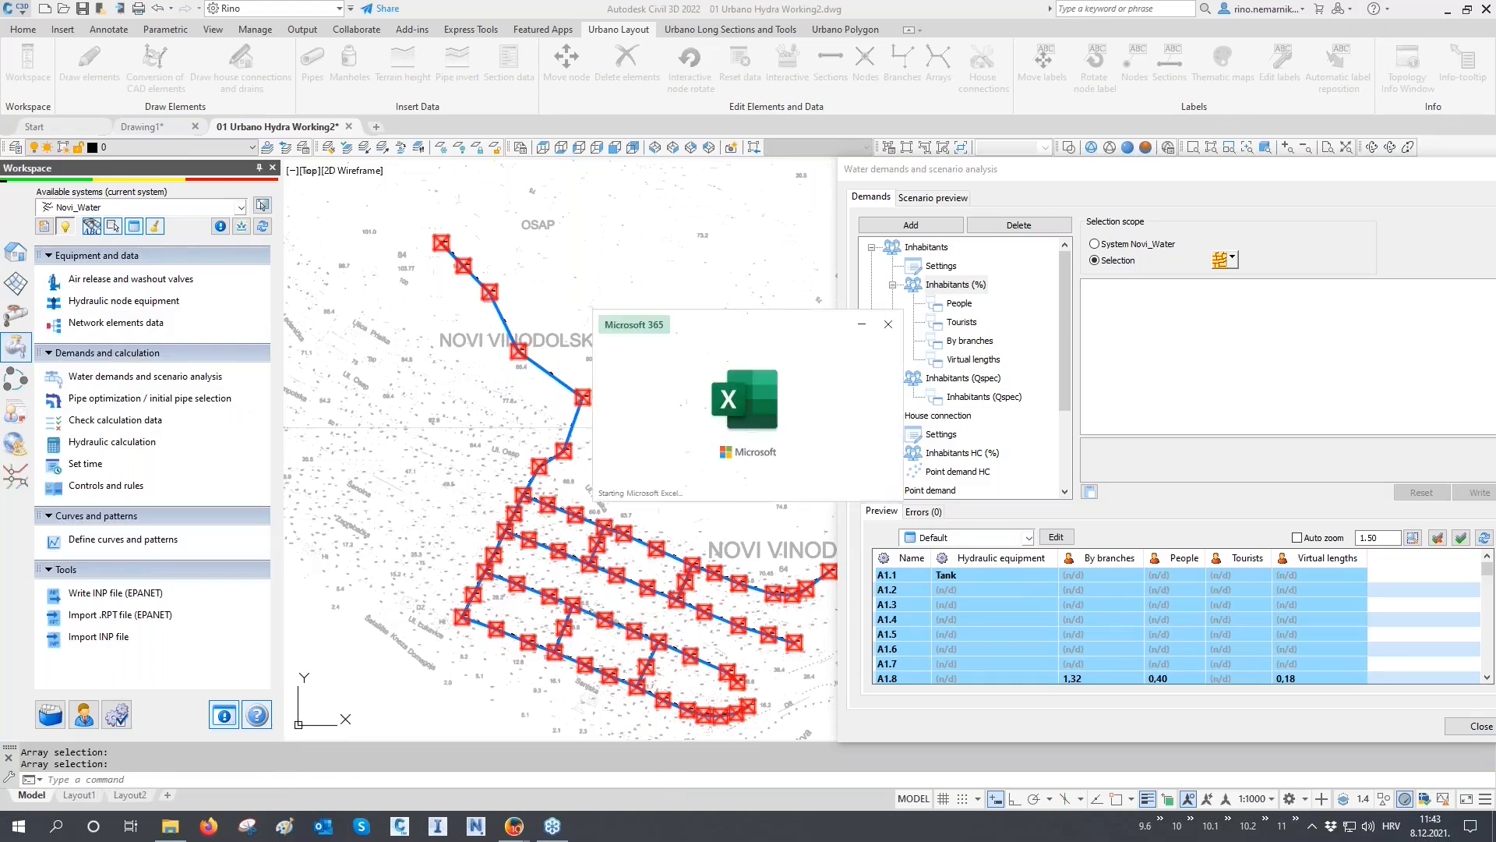
{"action": "left_click", "coordinate": [230, 170]}
{"action": "key", "text": "ctrl+v"}
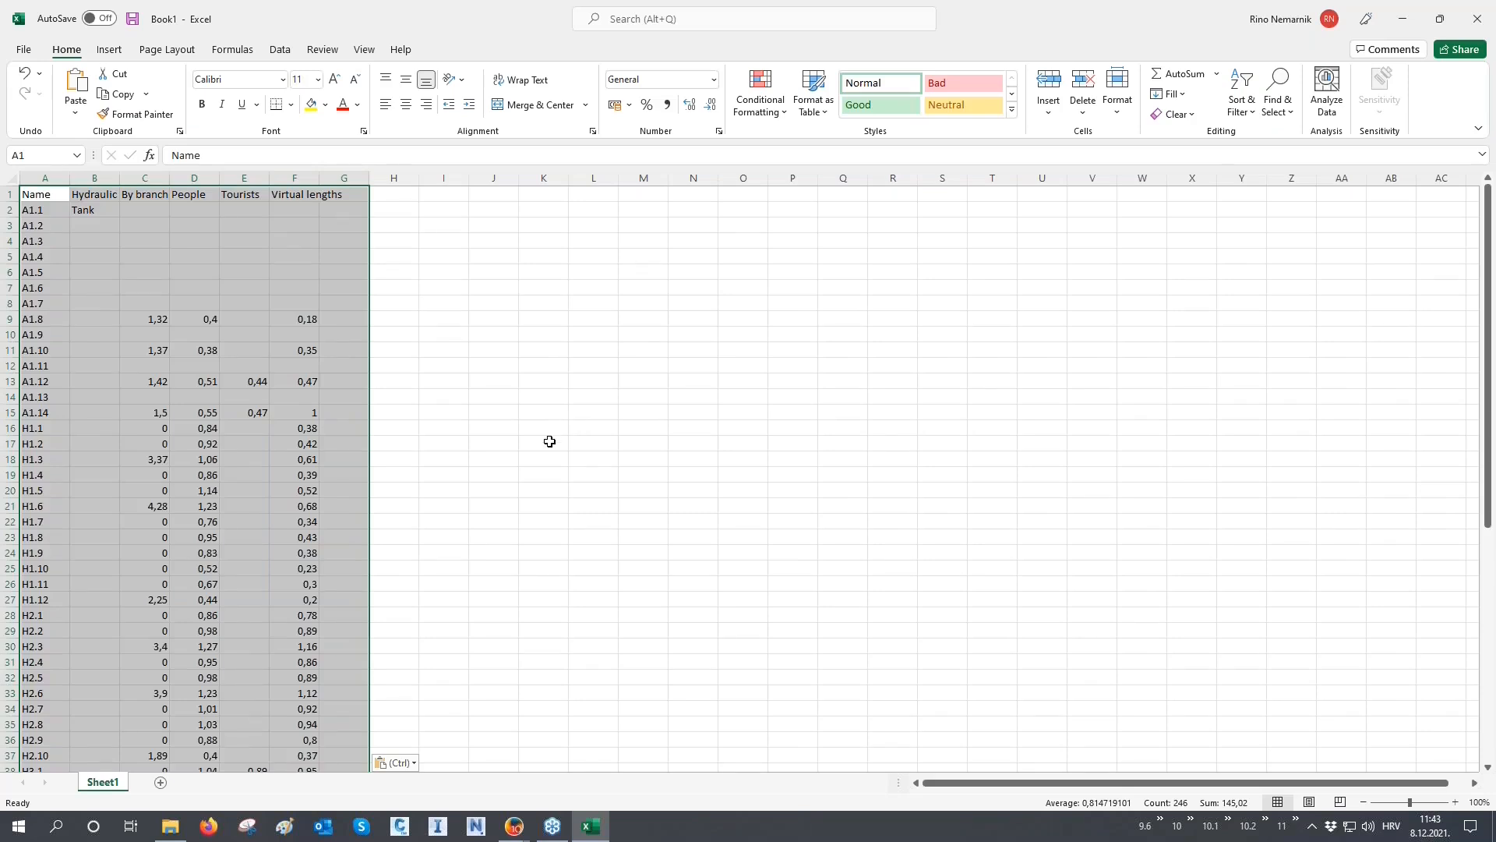
Examine the pasted node demands, especially the Tourists column, down to the last row of the table
{"action": "scroll", "coordinate": [226, 568], "scroll_direction": "down", "scroll_amount": 8}
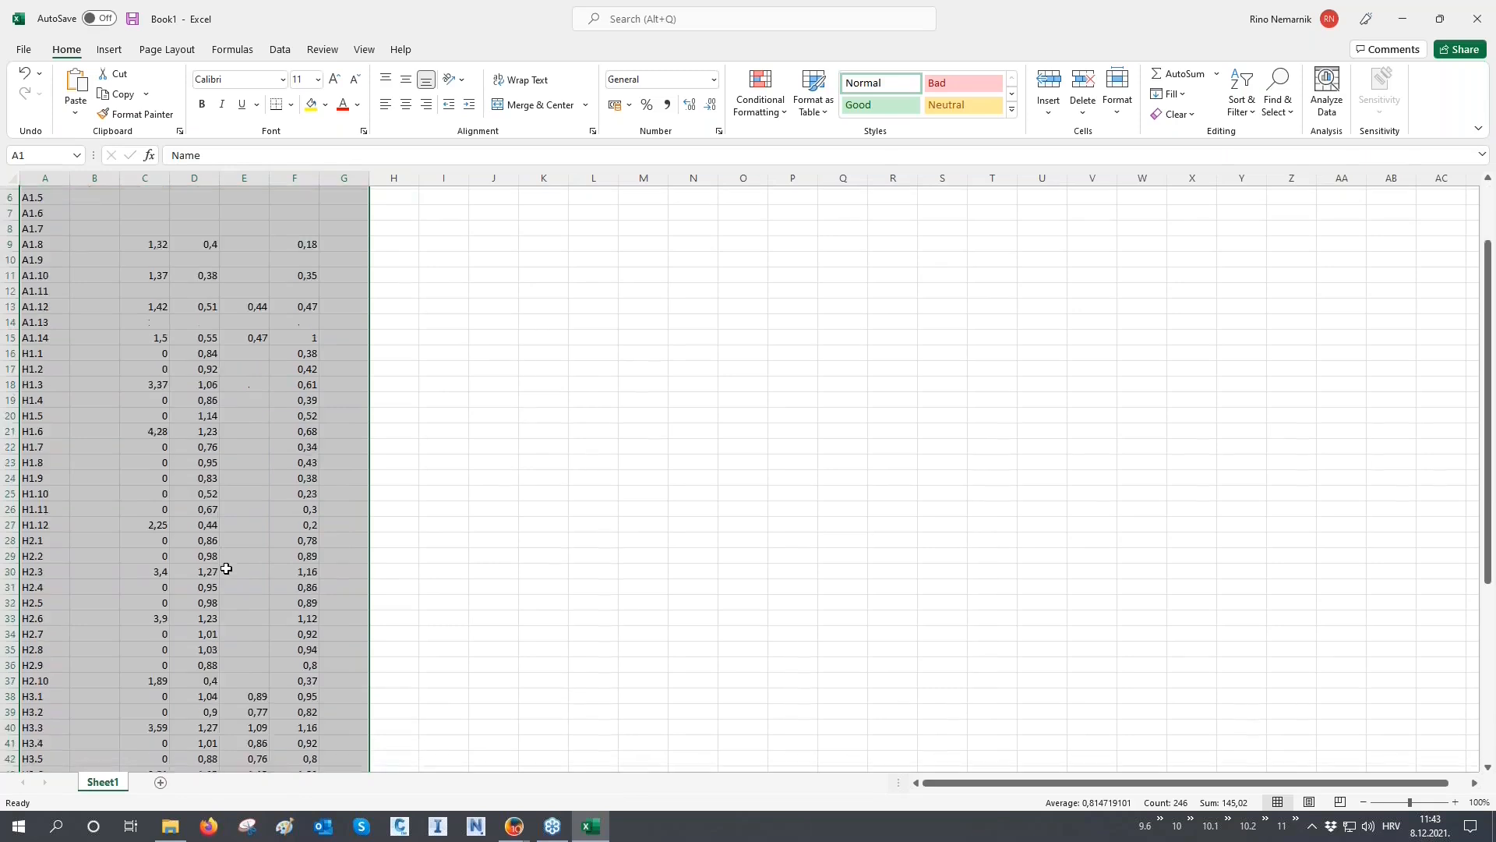
{"action": "scroll", "coordinate": [226, 567], "scroll_direction": "up", "scroll_amount": 8}
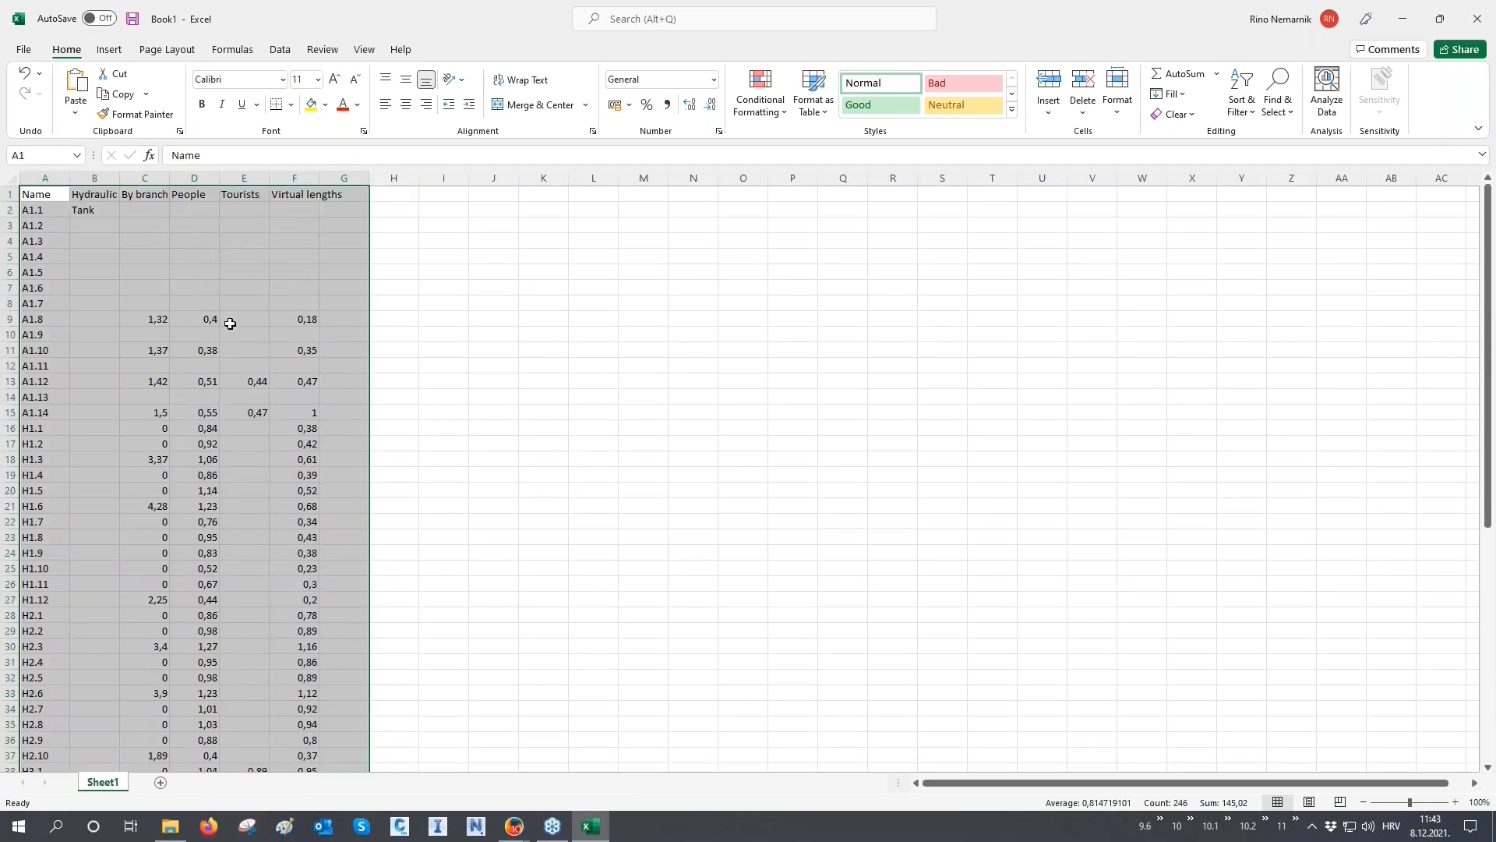
{"action": "left_click", "coordinate": [243, 177]}
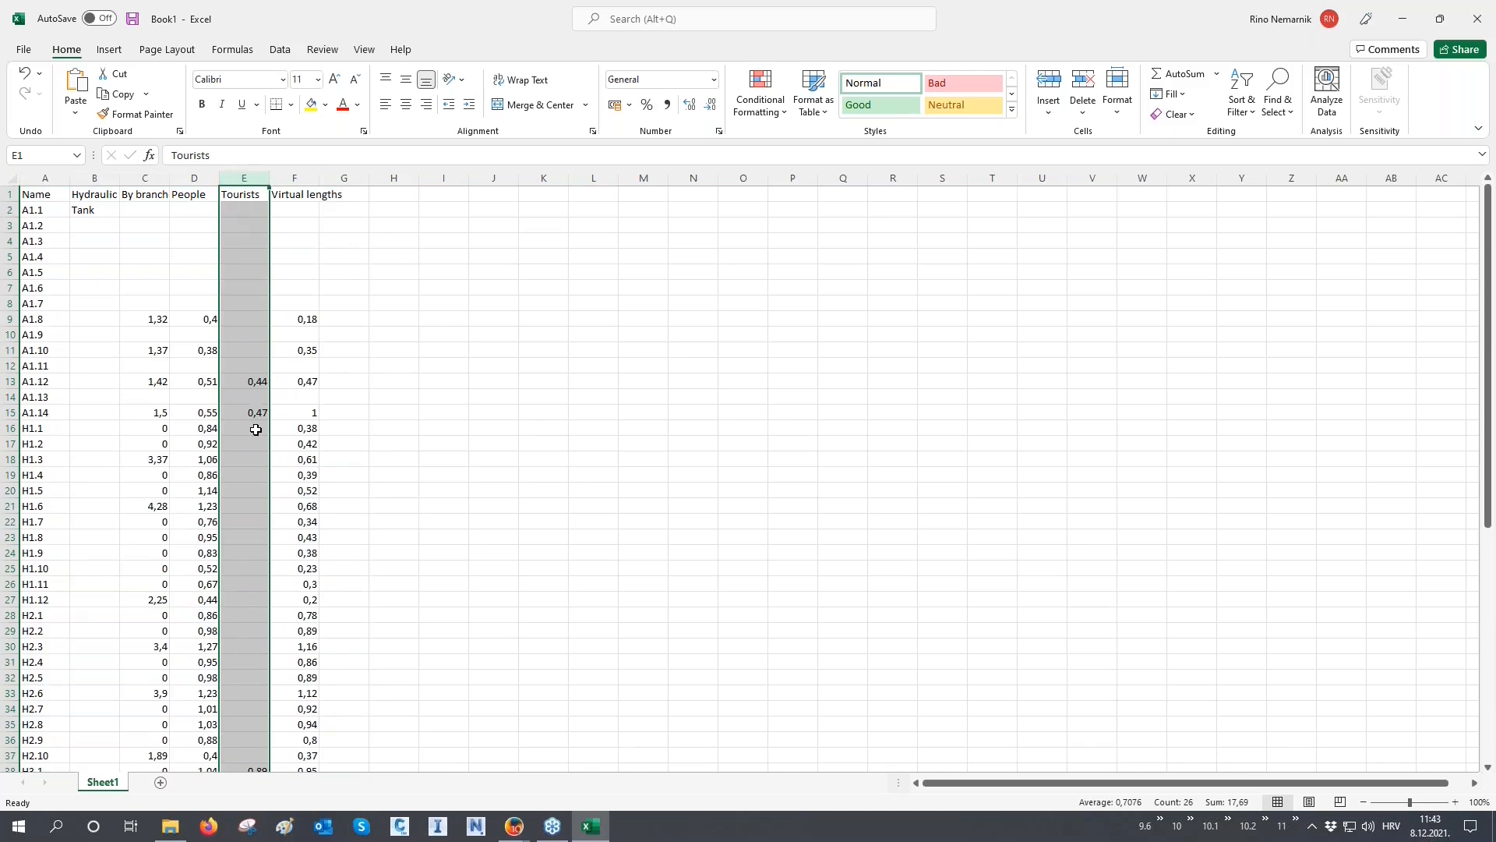
{"action": "scroll", "coordinate": [254, 428], "scroll_direction": "down", "scroll_amount": 10}
{"action": "scroll", "coordinate": [255, 436], "scroll_direction": "down", "scroll_amount": 1}
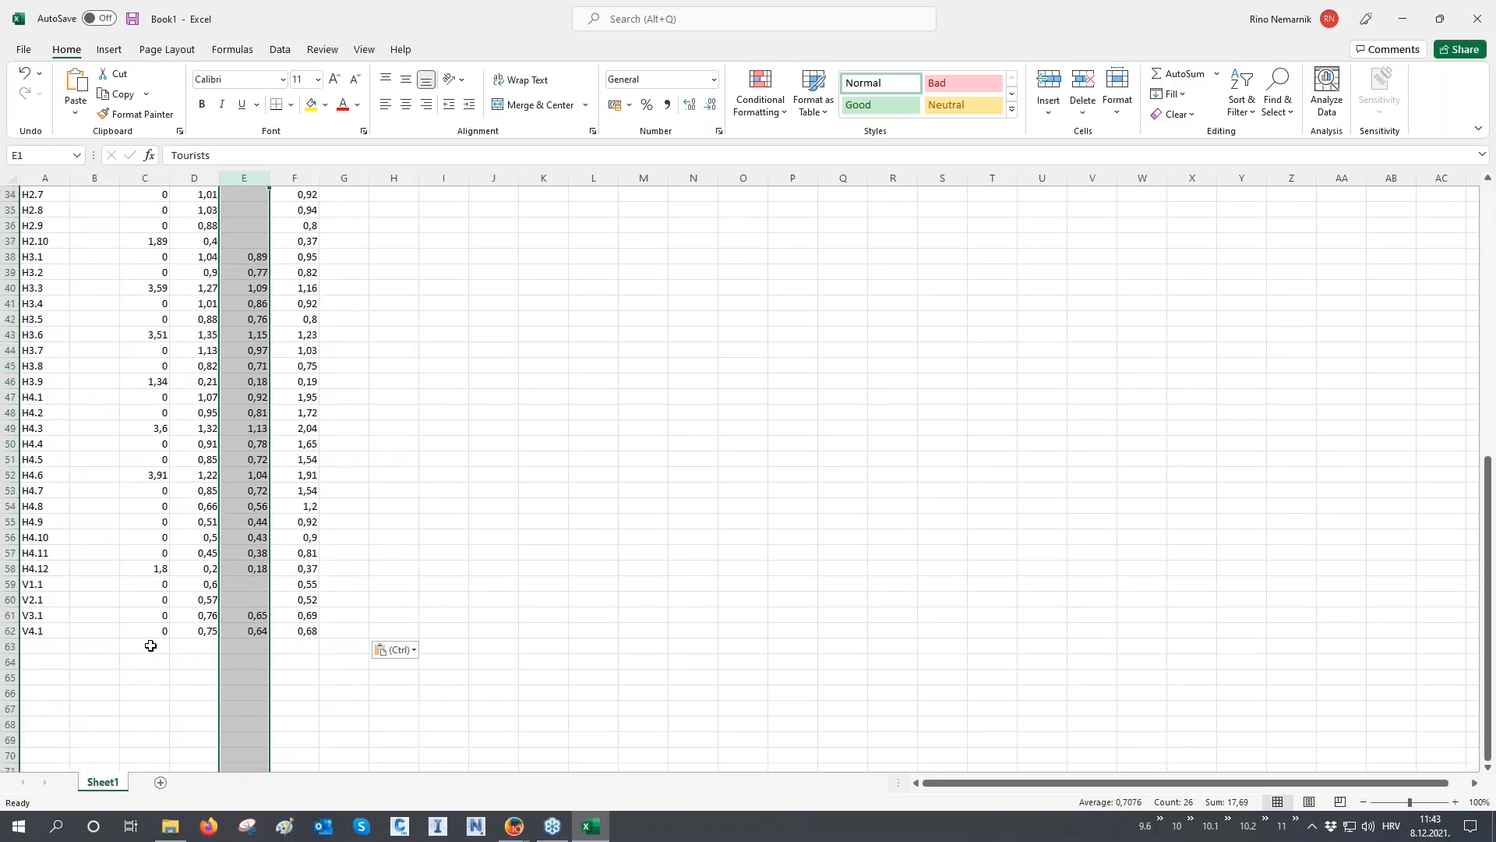
Label cell B63 as SUM and enter =SUM(C2:C62) in C63 to total the By branches demands
{"action": "double_click", "coordinate": [151, 646]}
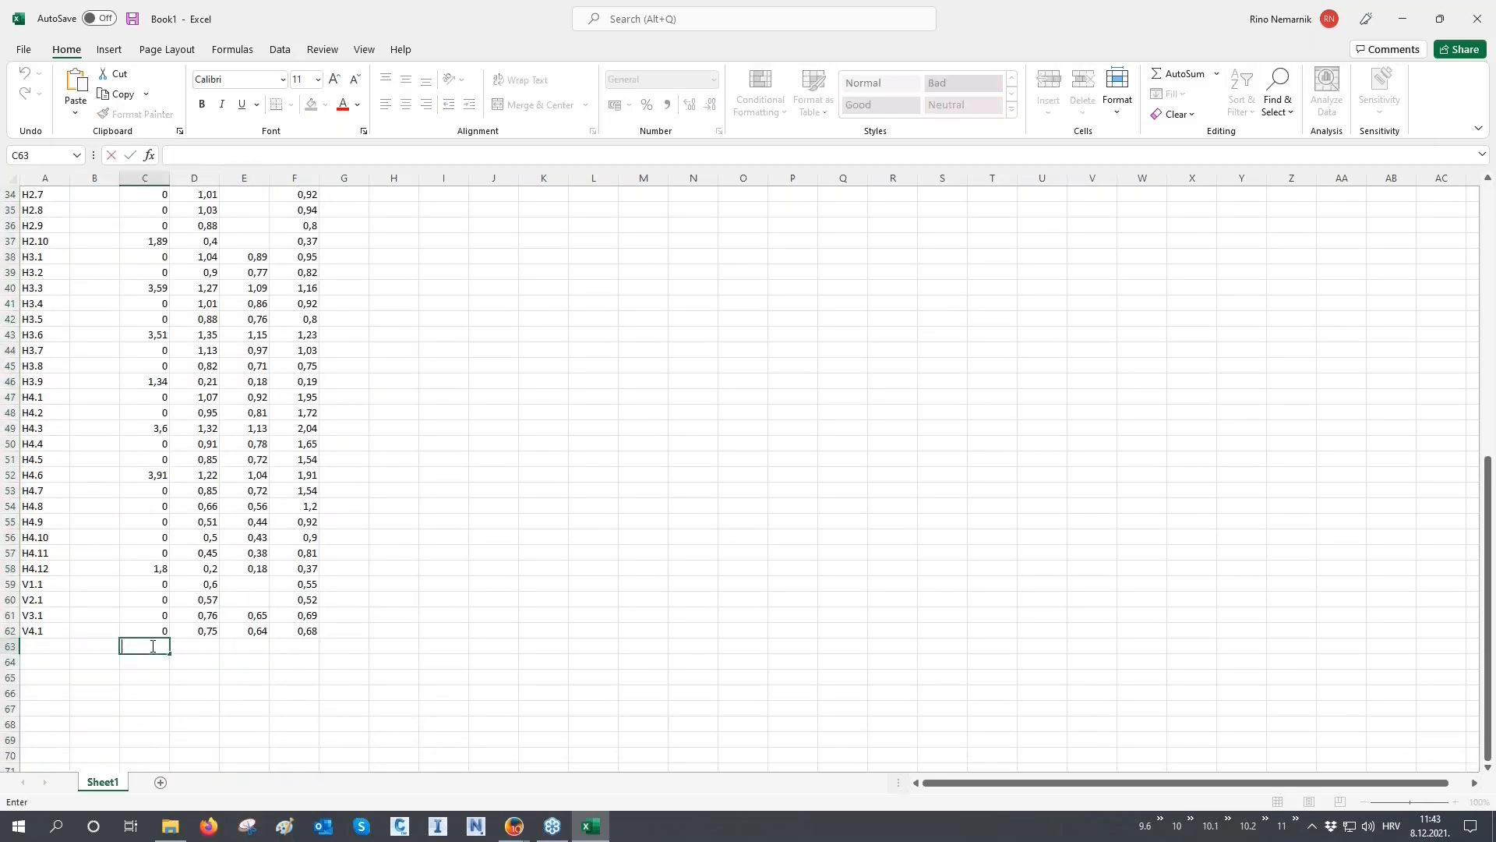
{"action": "left_click", "coordinate": [106, 645]}
{"action": "type", "text": "SUM"}
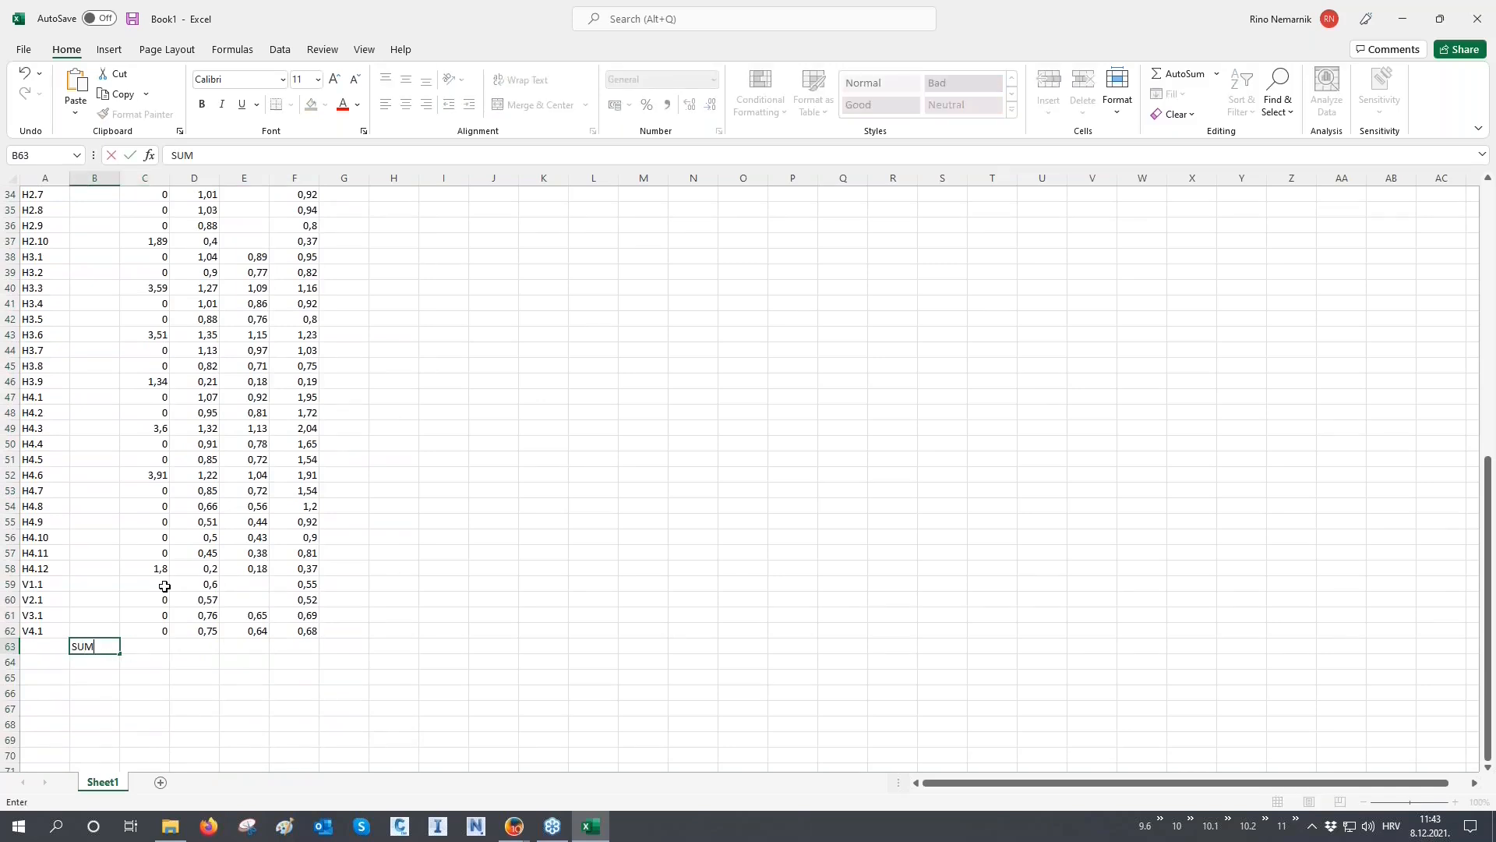
{"action": "key", "text": "Tab"}
{"action": "type", "text": "=SUM"}
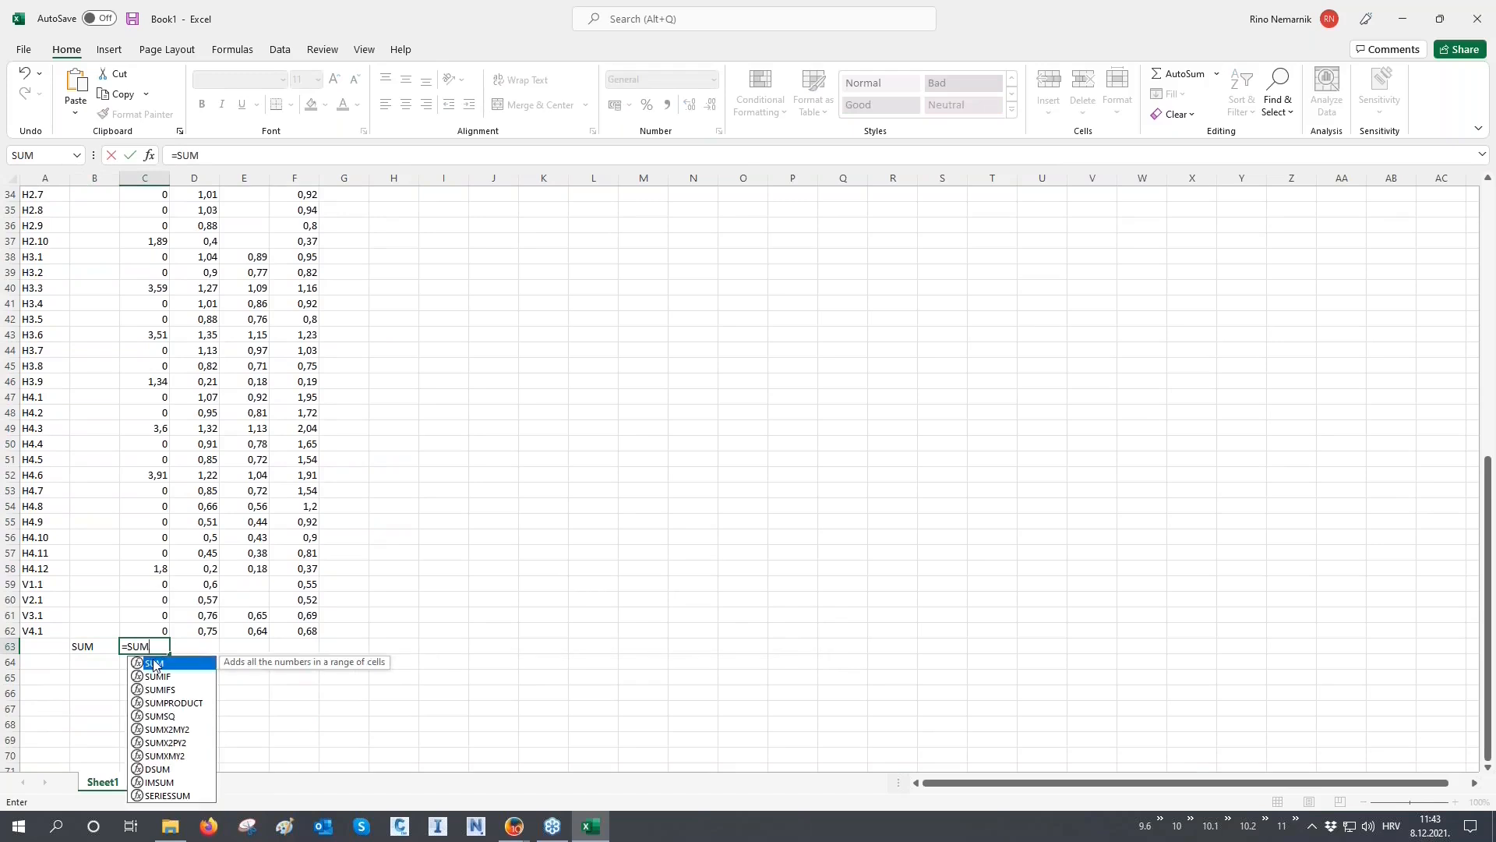
{"action": "type", "text": "("}
{"action": "scroll", "coordinate": [148, 575], "scroll_direction": "up", "scroll_amount": 11}
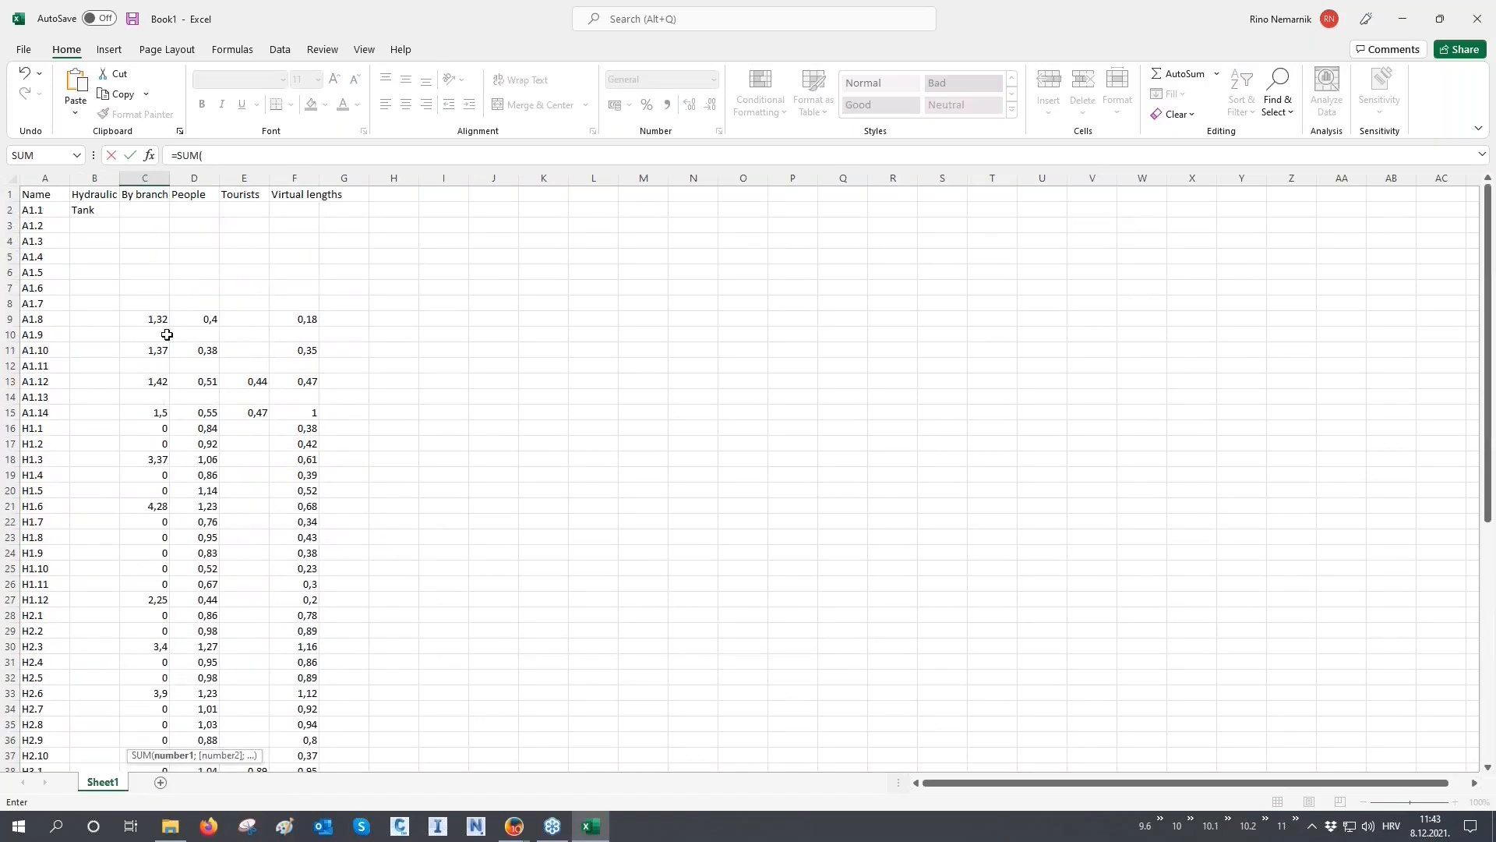
{"action": "left_click_drag", "start_coordinate": [153, 208], "coordinate": [150, 723]}
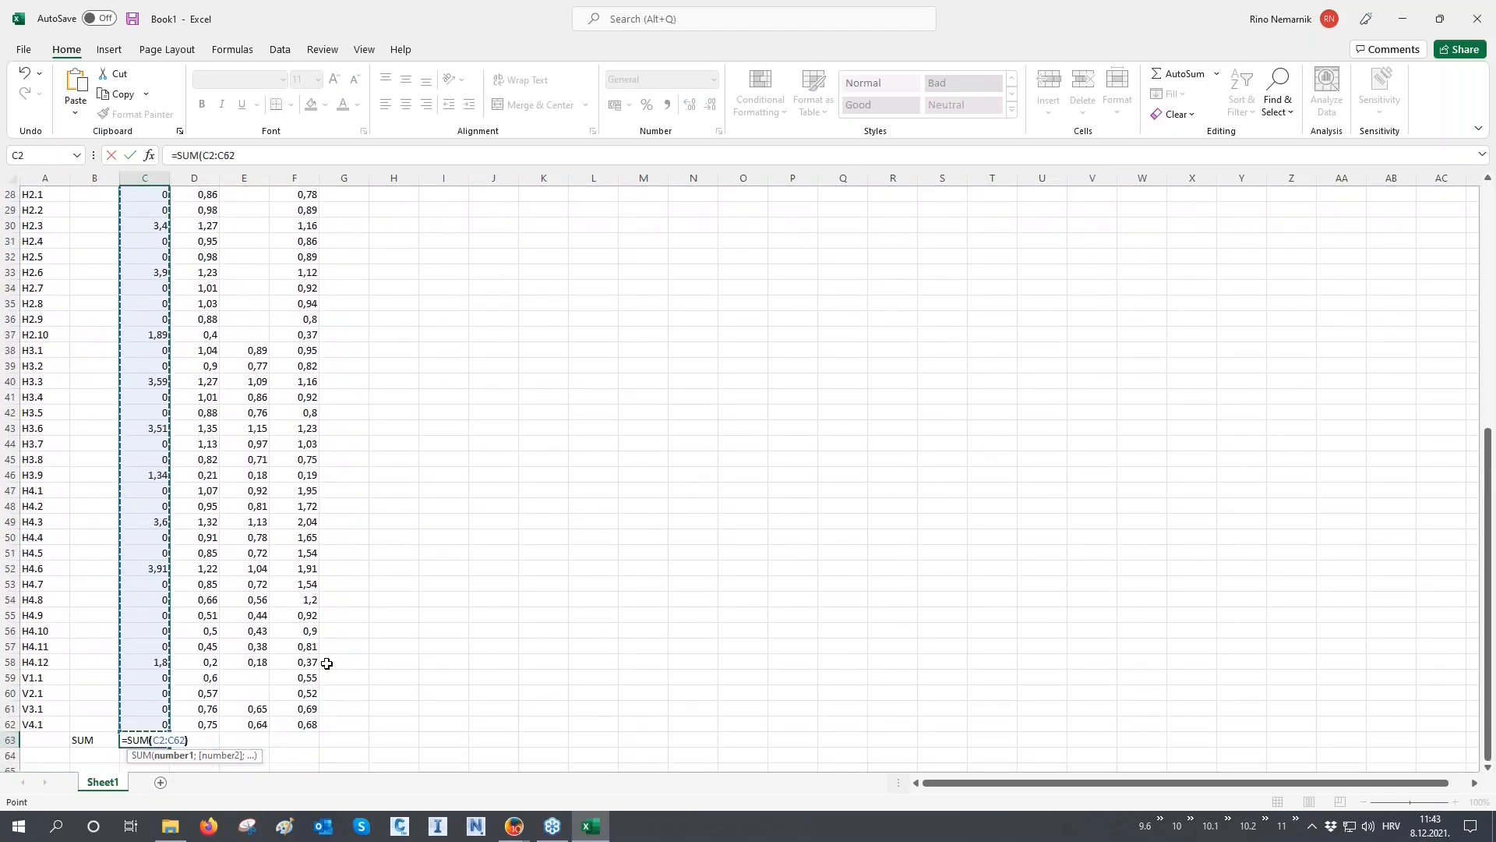
{"action": "type", "text": ")"}
{"action": "key", "text": "Return"}
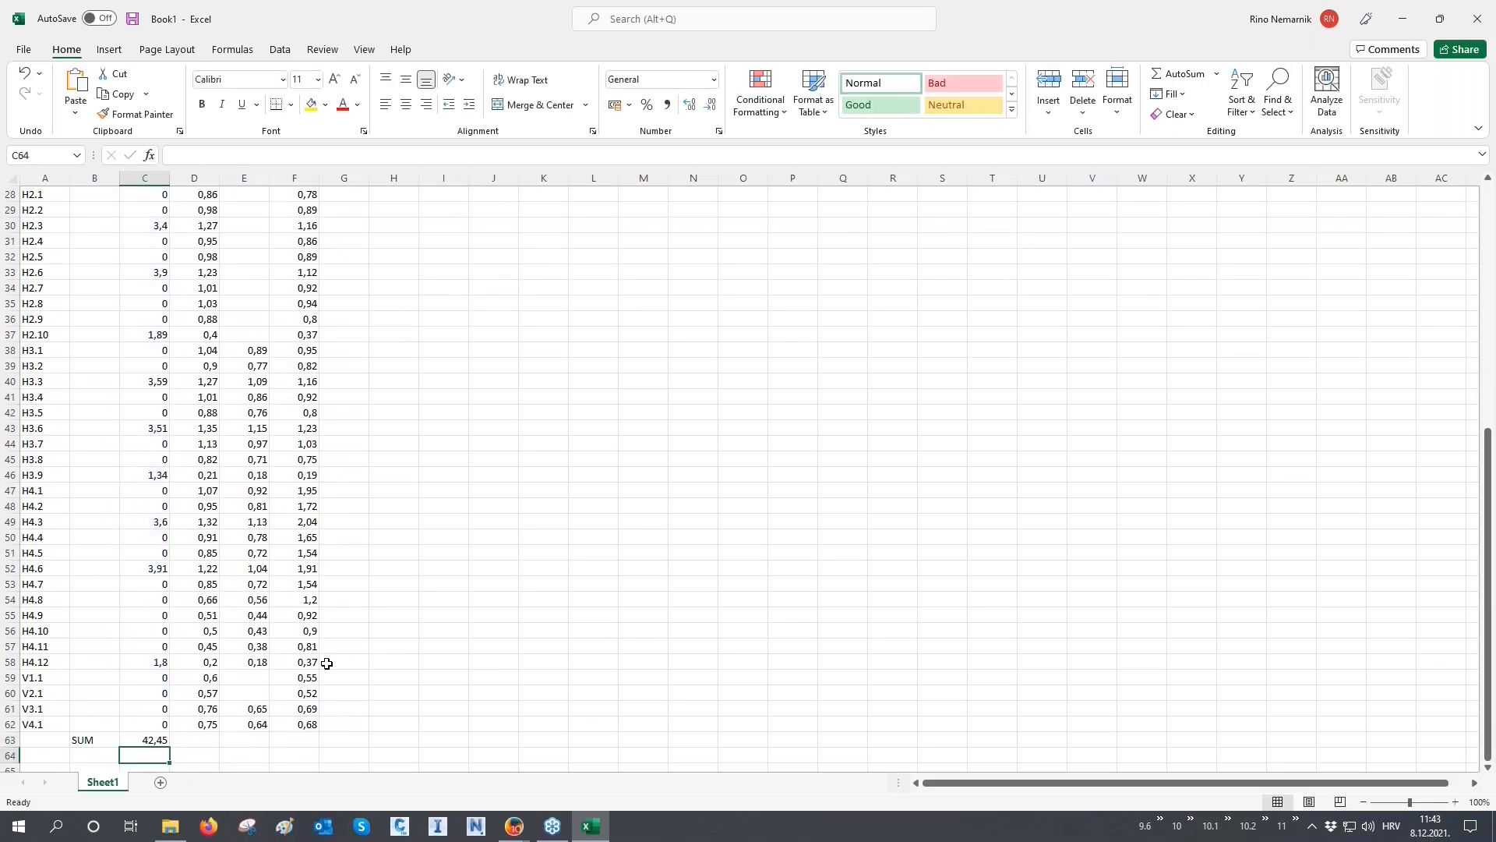
Extend the sum formula from C63 across to F63 and compare the By branches, People and Virtual lengths totals
{"action": "left_click", "coordinate": [156, 738]}
{"action": "left_click_drag", "start_coordinate": [169, 747], "coordinate": [296, 743]}
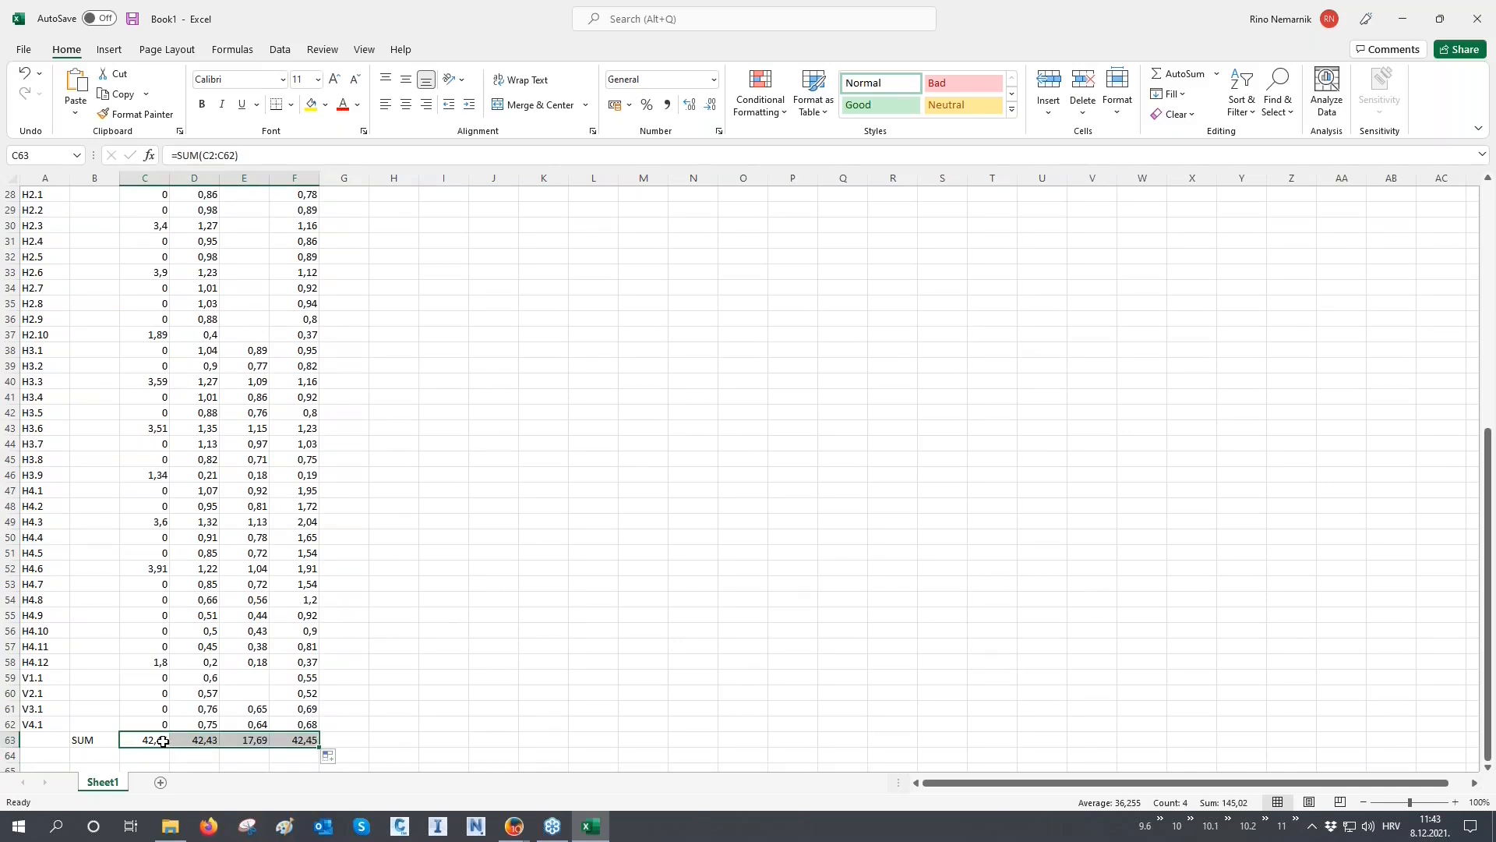
{"action": "left_click_drag", "start_coordinate": [162, 740], "coordinate": [194, 741]}
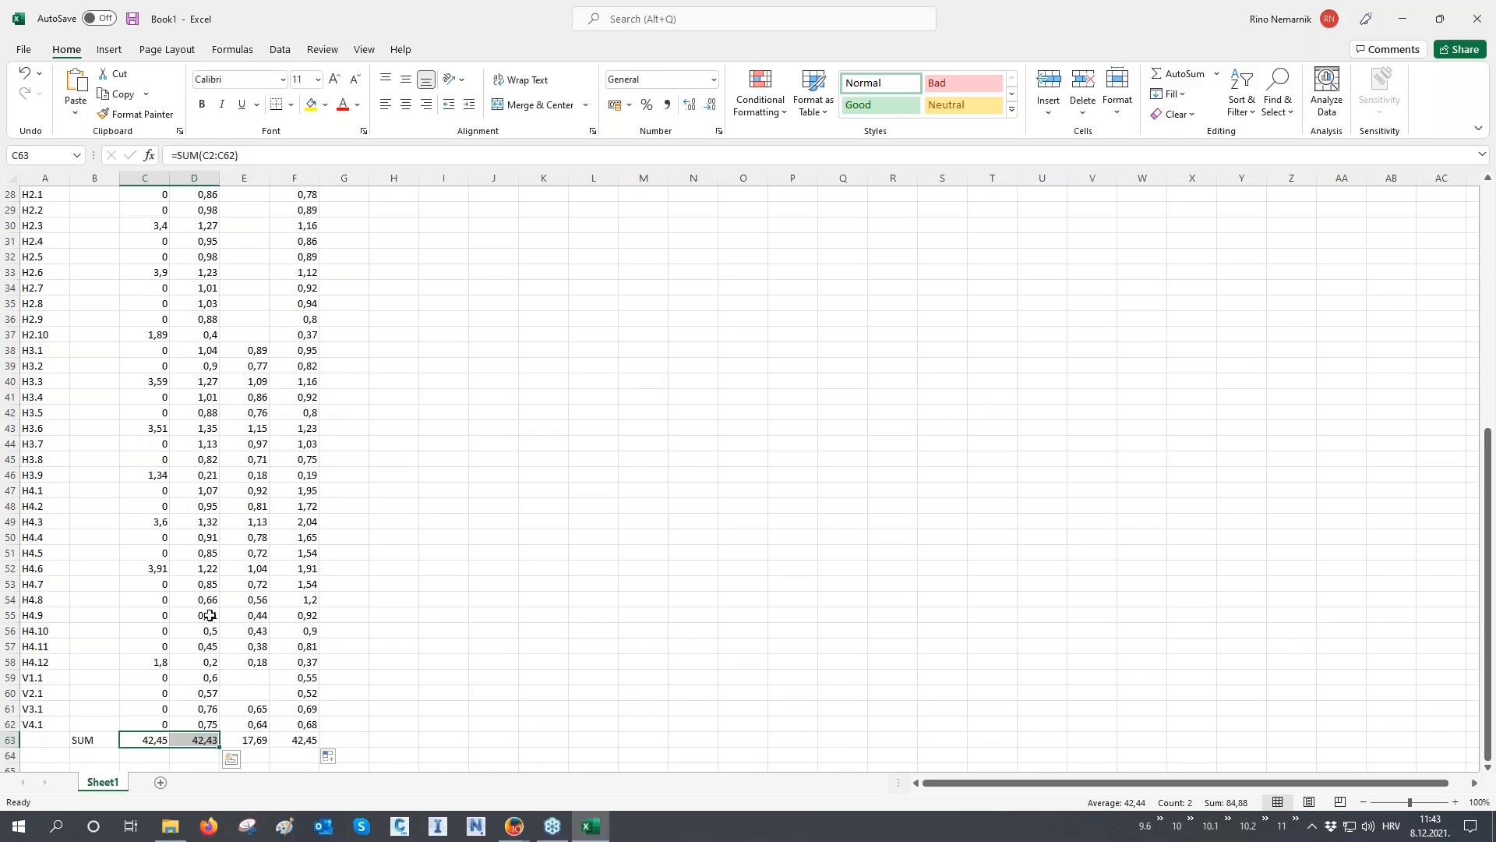
{"action": "left_click", "coordinate": [291, 739], "text": "ctrl"}
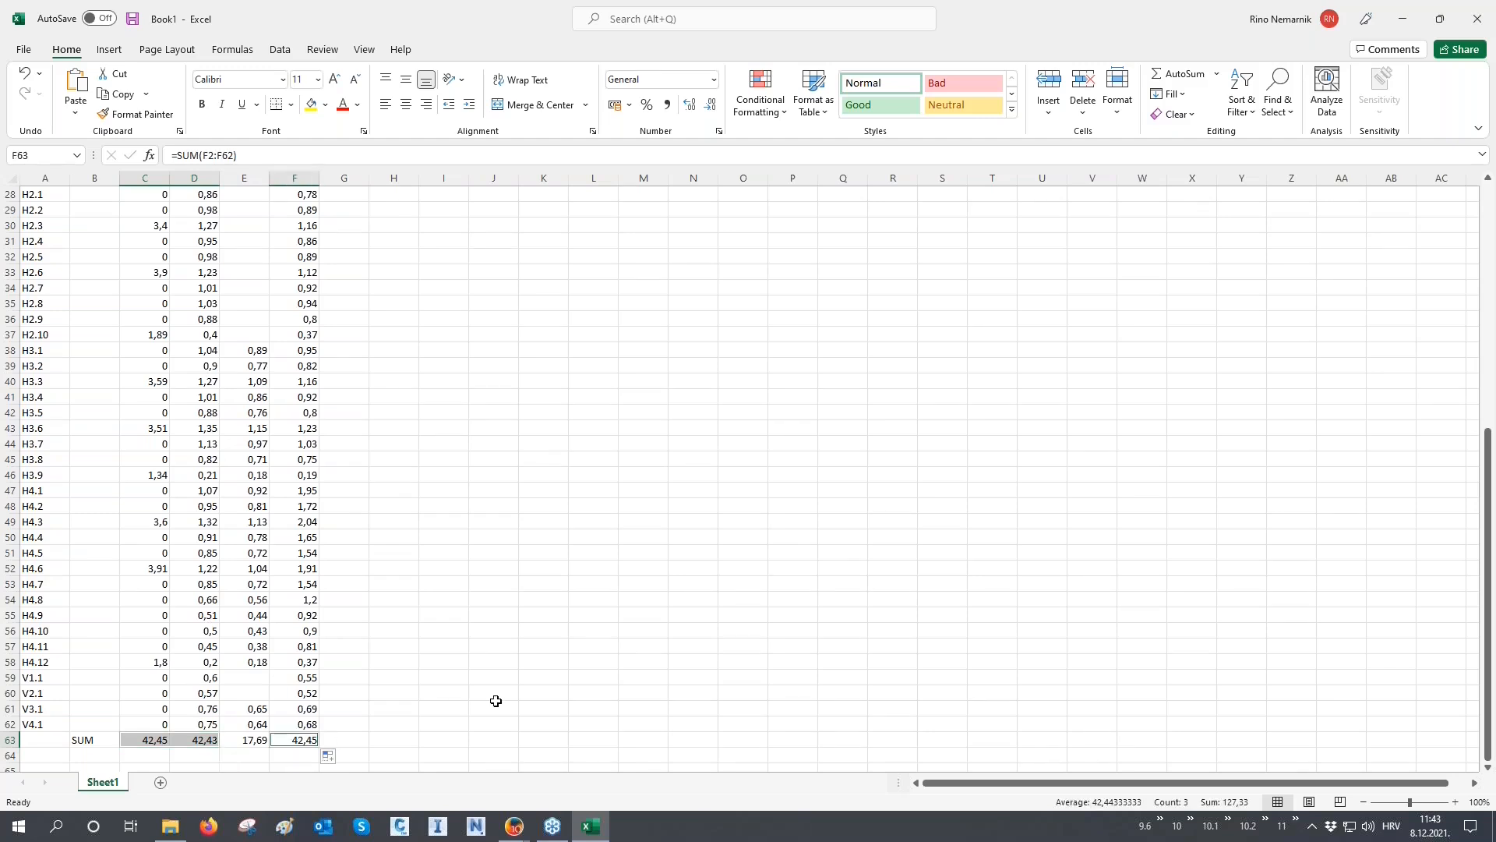
Switch to Civil 3D and copy every row of the Inhabitants (Qspec) demand preview table
{"action": "left_click", "coordinate": [601, 831]}
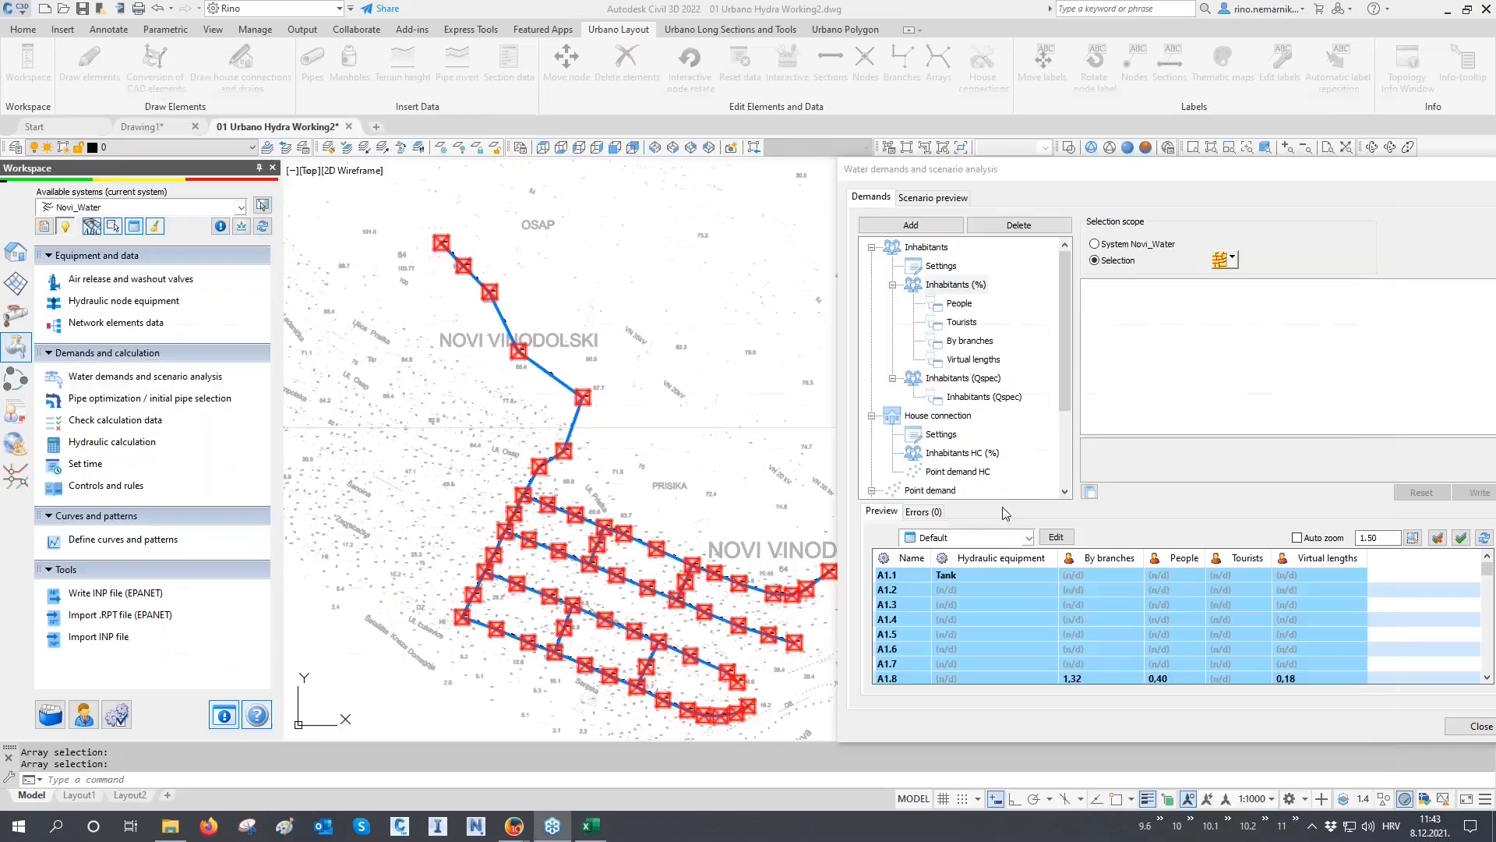
{"action": "left_click", "coordinate": [1003, 399]}
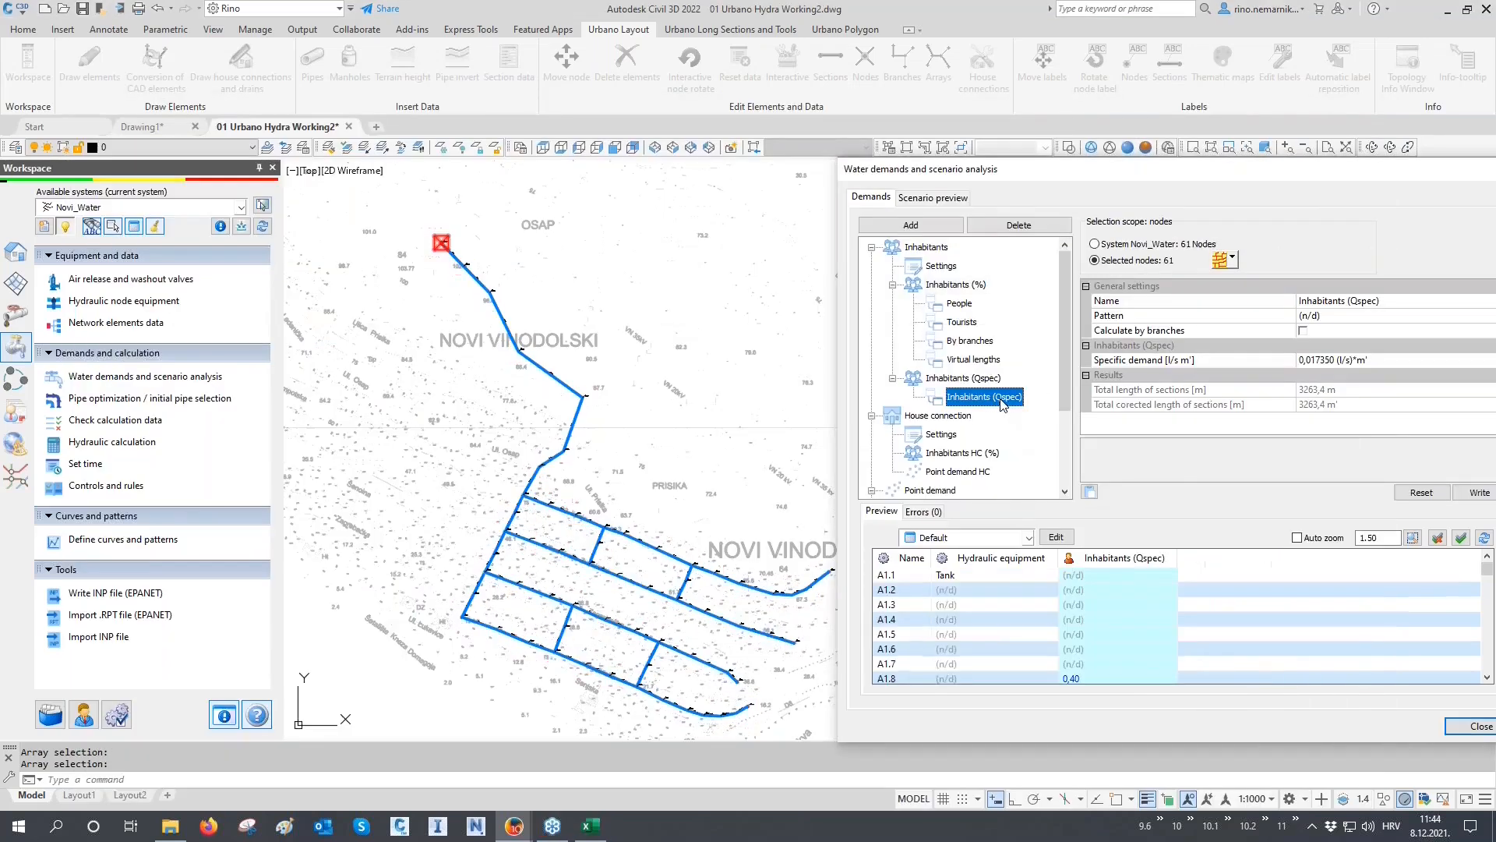
{"action": "left_click", "coordinate": [914, 577]}
{"action": "key", "text": "ctrl+a"}
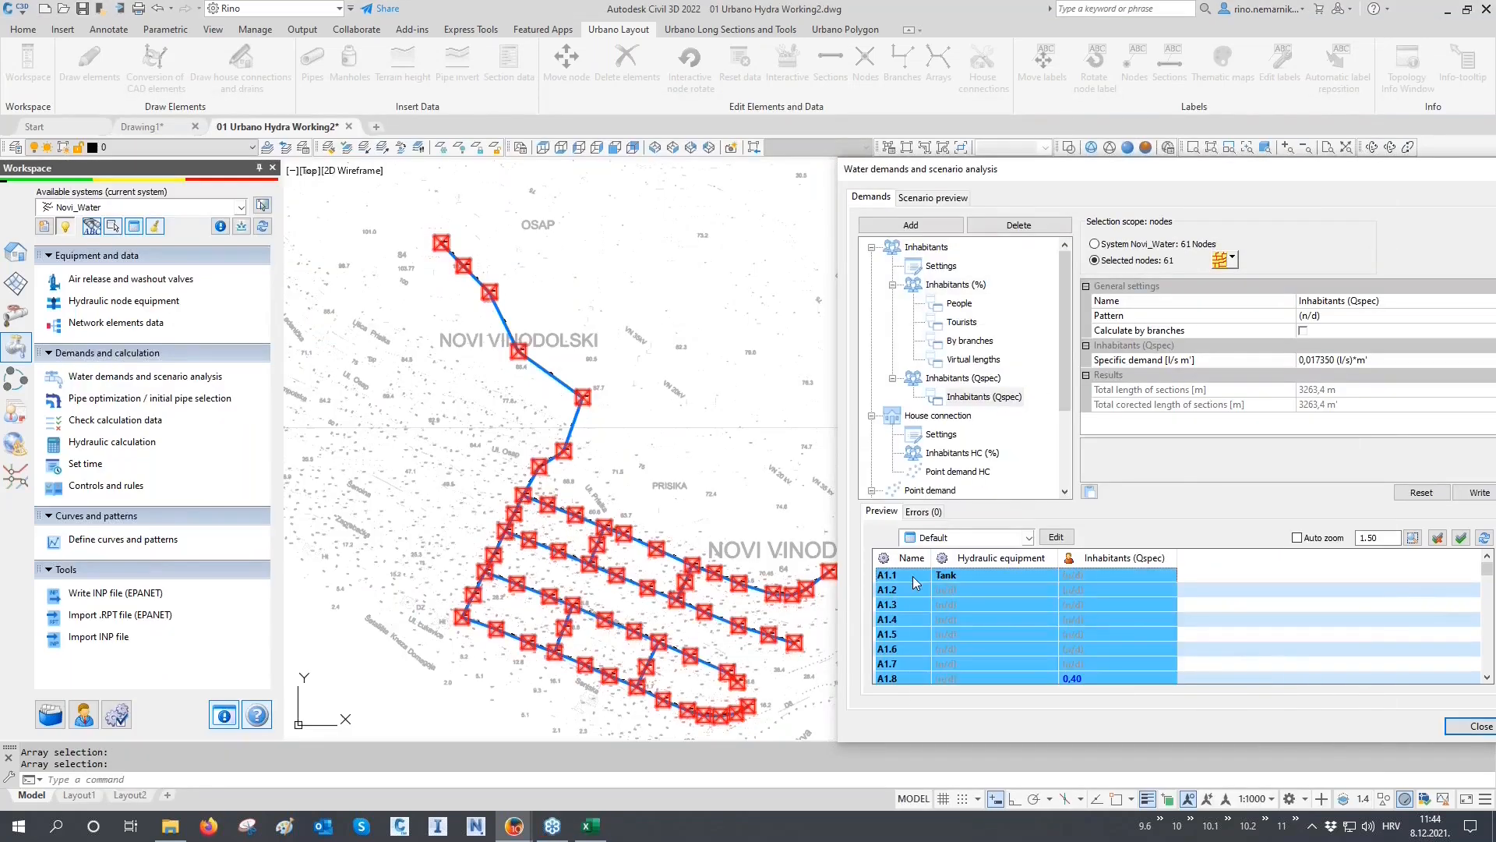
{"action": "right_click", "coordinate": [913, 577]}
{"action": "left_click", "coordinate": [959, 586]}
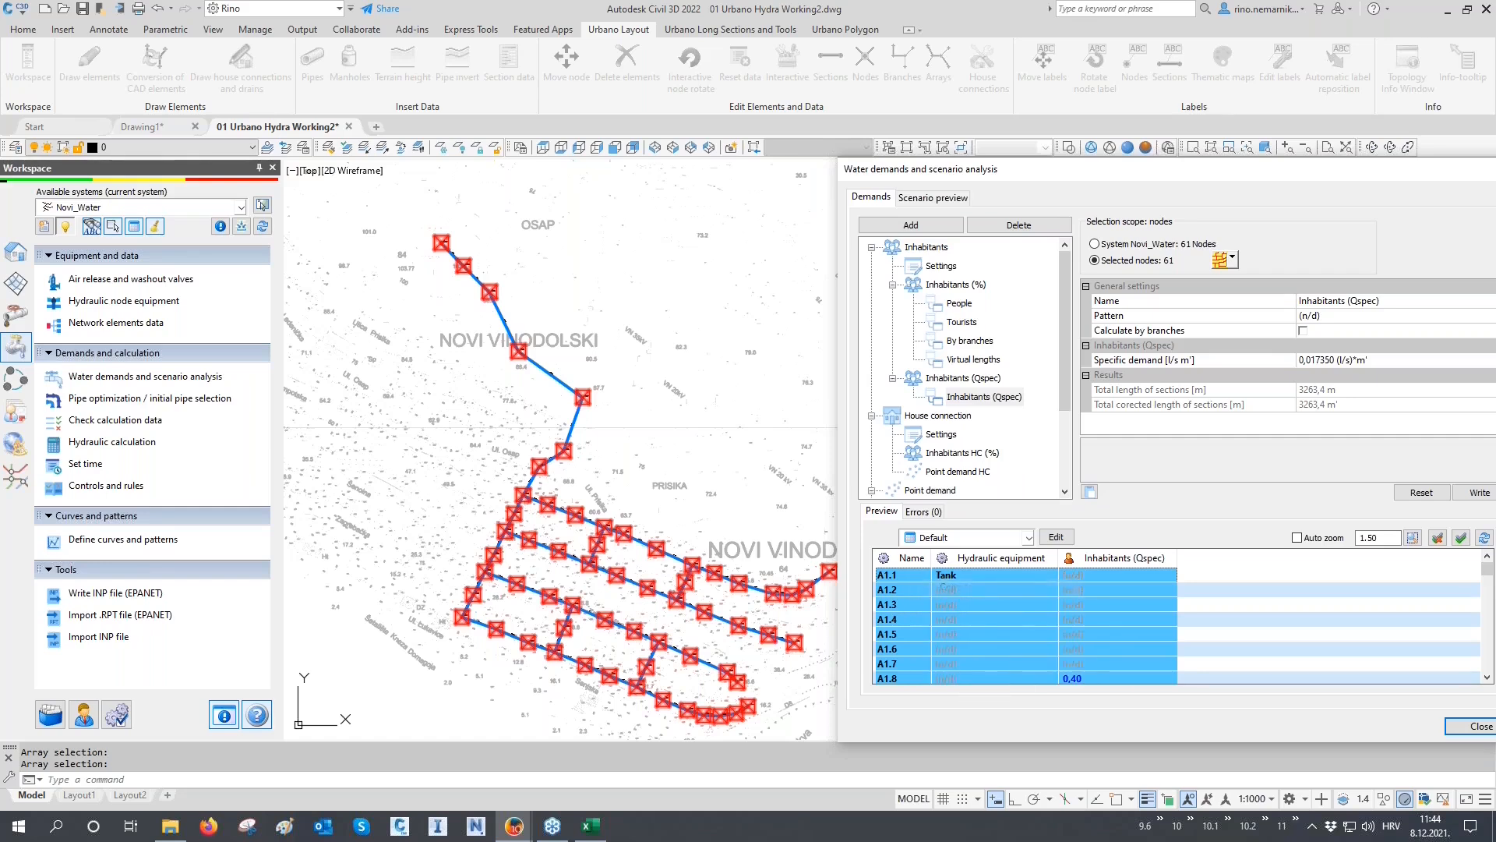
Switch to Excel, paste the Qspec table at cell H1, and delete columns G to I so only its demand values remain
{"action": "left_click", "coordinate": [593, 828]}
{"action": "scroll", "coordinate": [421, 247], "scroll_direction": "up", "scroll_amount": 4}
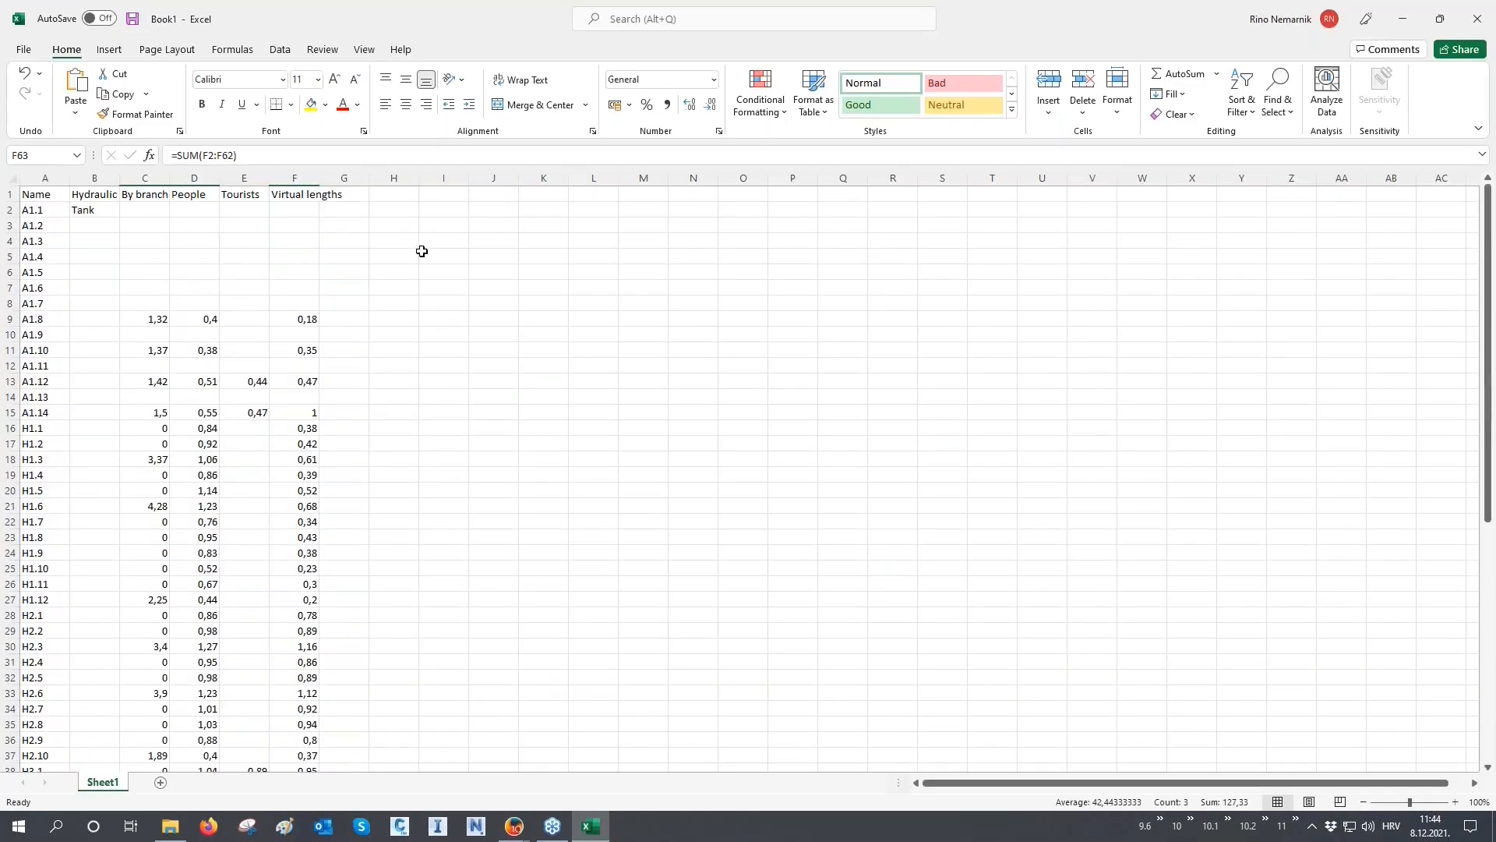
{"action": "left_click", "coordinate": [394, 196]}
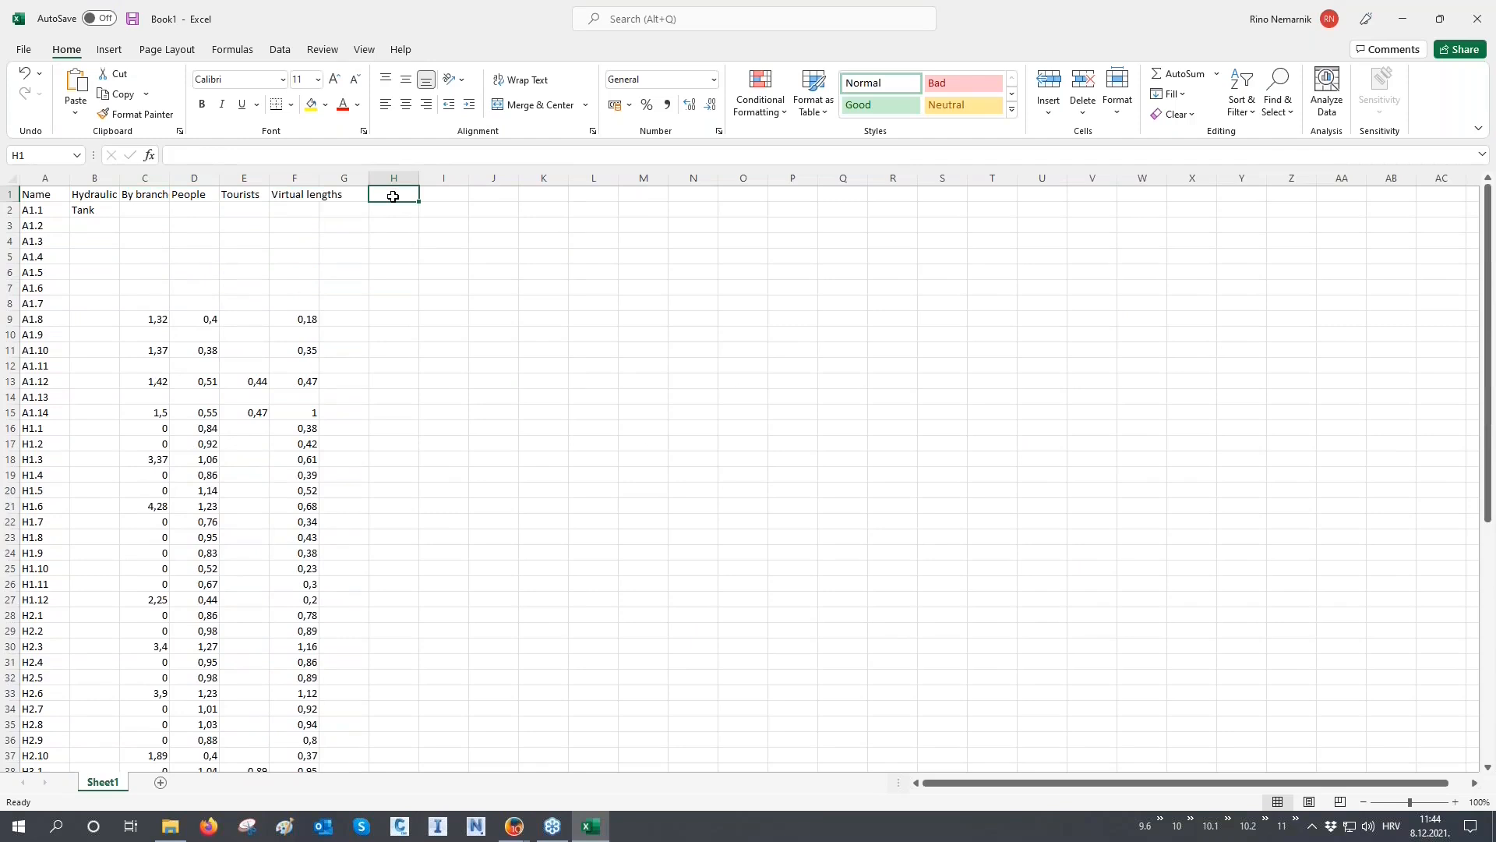
{"action": "key", "text": "ctrl+v"}
{"action": "left_click_drag", "start_coordinate": [353, 177], "coordinate": [443, 179]}
{"action": "right_click", "coordinate": [455, 221]}
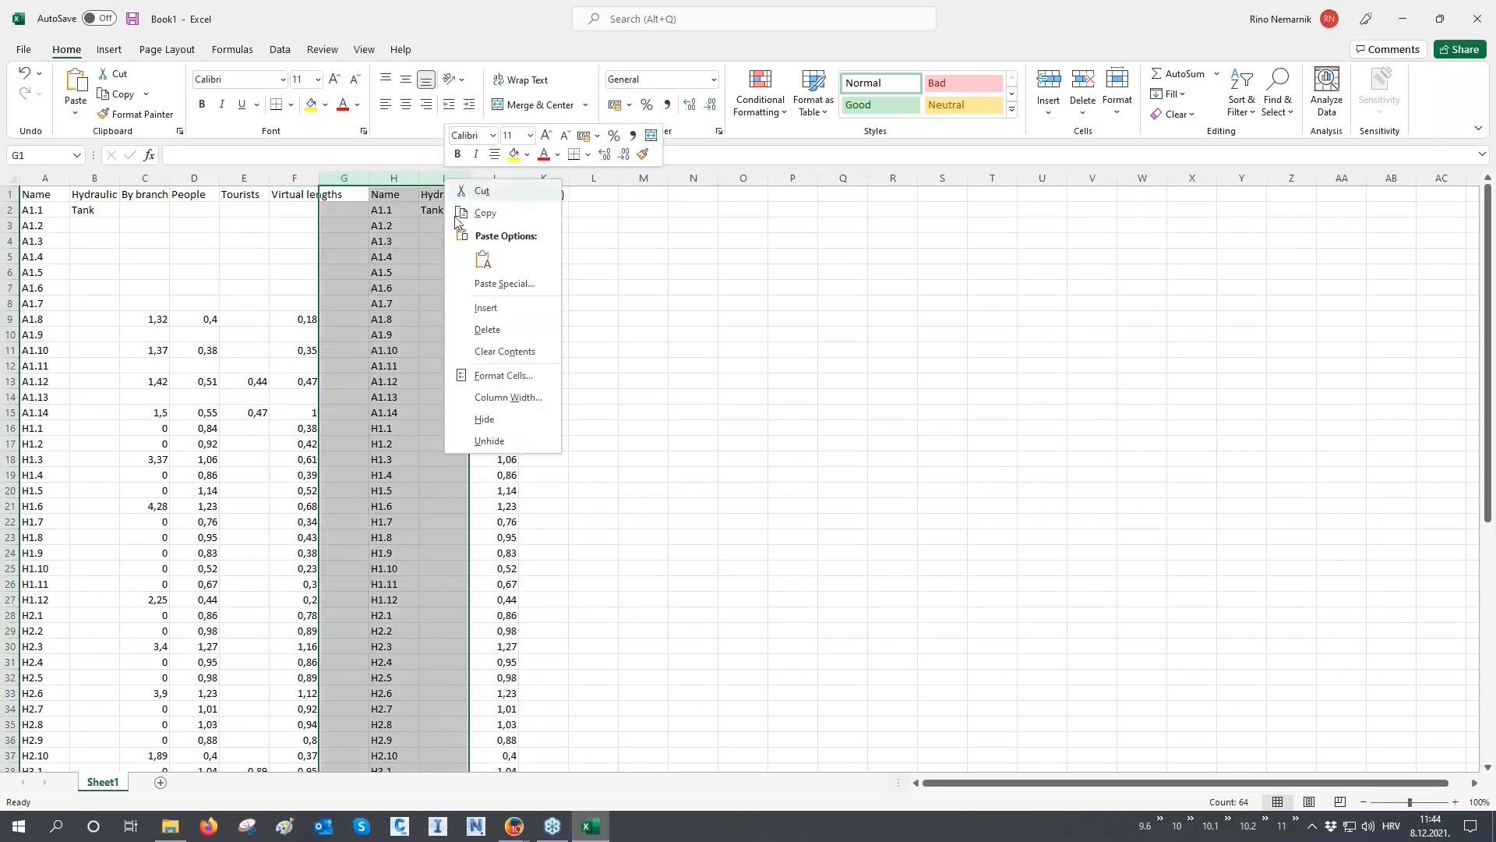
{"action": "left_click", "coordinate": [487, 329]}
Extend the sum formula from F63 to G63 to total the Qspec demands
{"action": "scroll", "coordinate": [500, 413], "scroll_direction": "down", "scroll_amount": 2}
{"action": "scroll", "coordinate": [500, 414], "scroll_direction": "down", "scroll_amount": 8}
{"action": "left_click", "coordinate": [307, 693]}
{"action": "left_click_drag", "start_coordinate": [319, 700], "coordinate": [368, 698]}
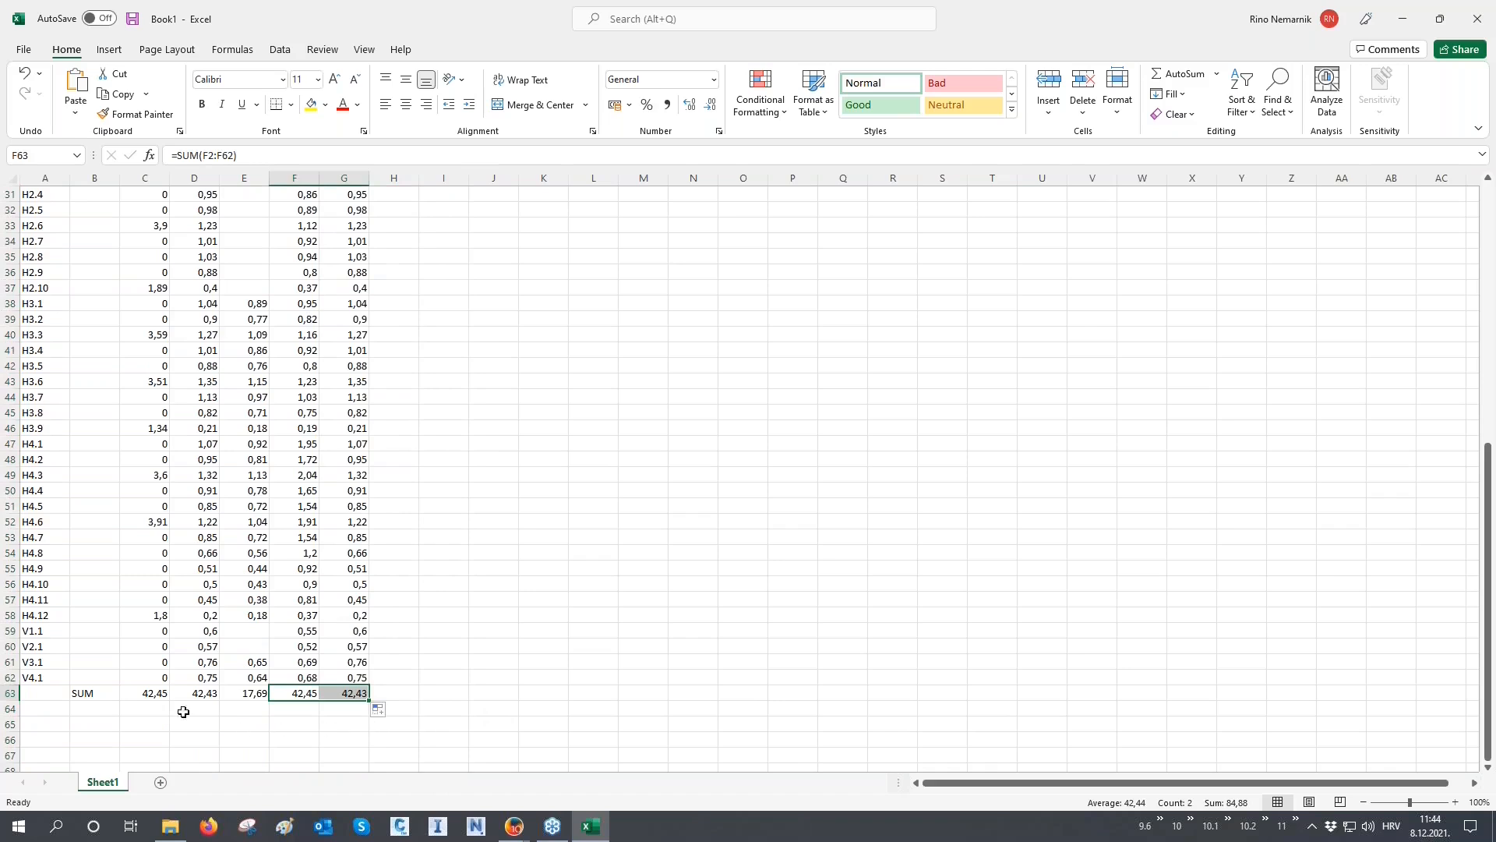
Make the totals row B63:G63 bold
{"action": "left_click", "coordinate": [156, 695]}
{"action": "key", "text": "shift+Right"}
{"action": "key", "text": "shift+Right"}
{"action": "key", "text": "shift+Right"}
{"action": "key", "text": "shift+Right"}
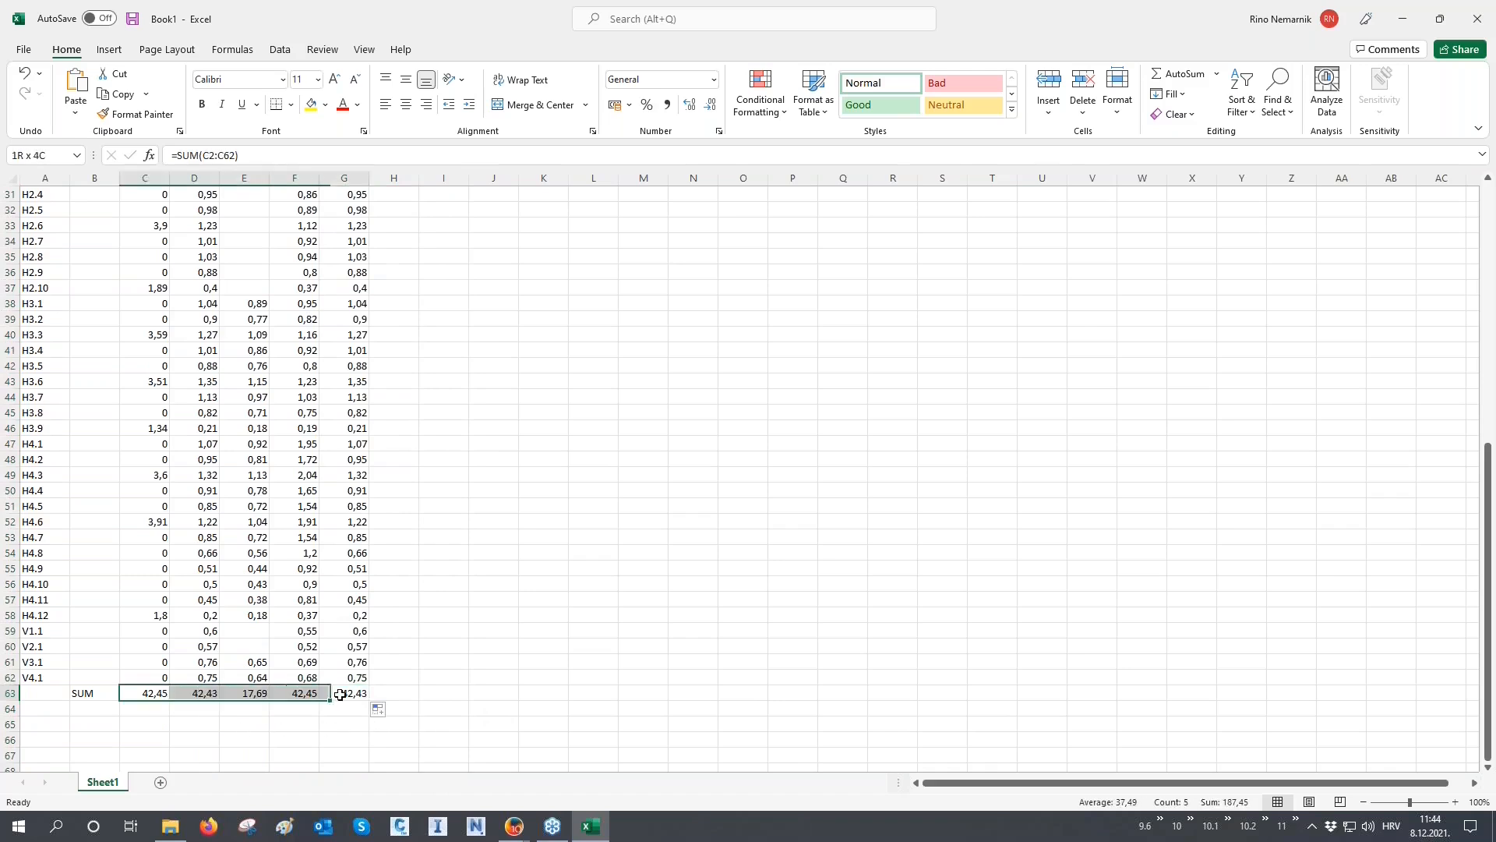
{"action": "left_click_drag", "start_coordinate": [102, 694], "coordinate": [378, 702]}
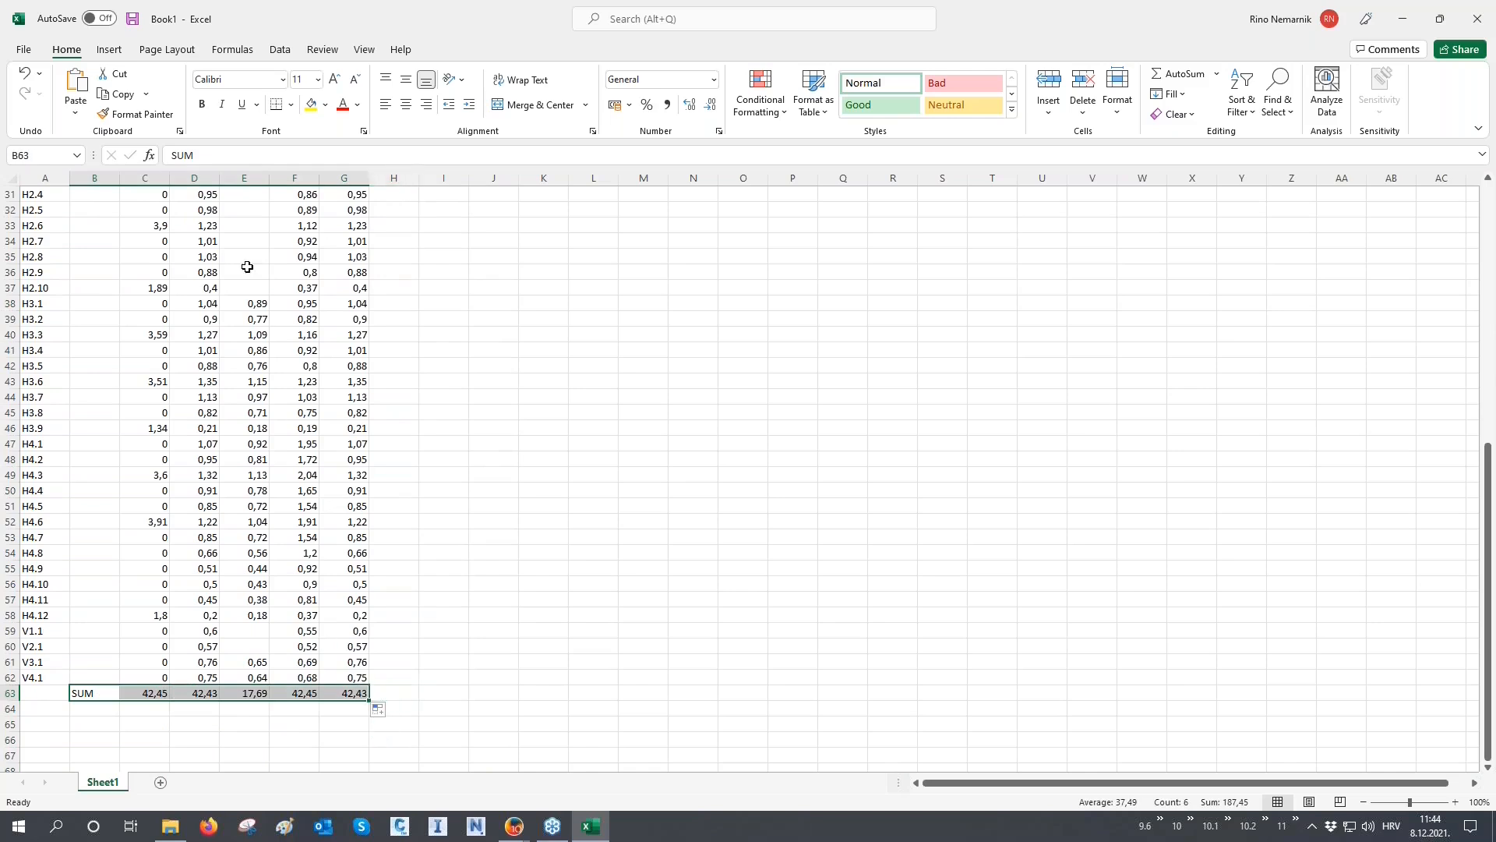
{"action": "left_click", "coordinate": [202, 110]}
Save the workbook as Demands.xlsx in the Day 2 > 01 Hydra folder and close Excel
{"action": "left_click", "coordinate": [133, 24]}
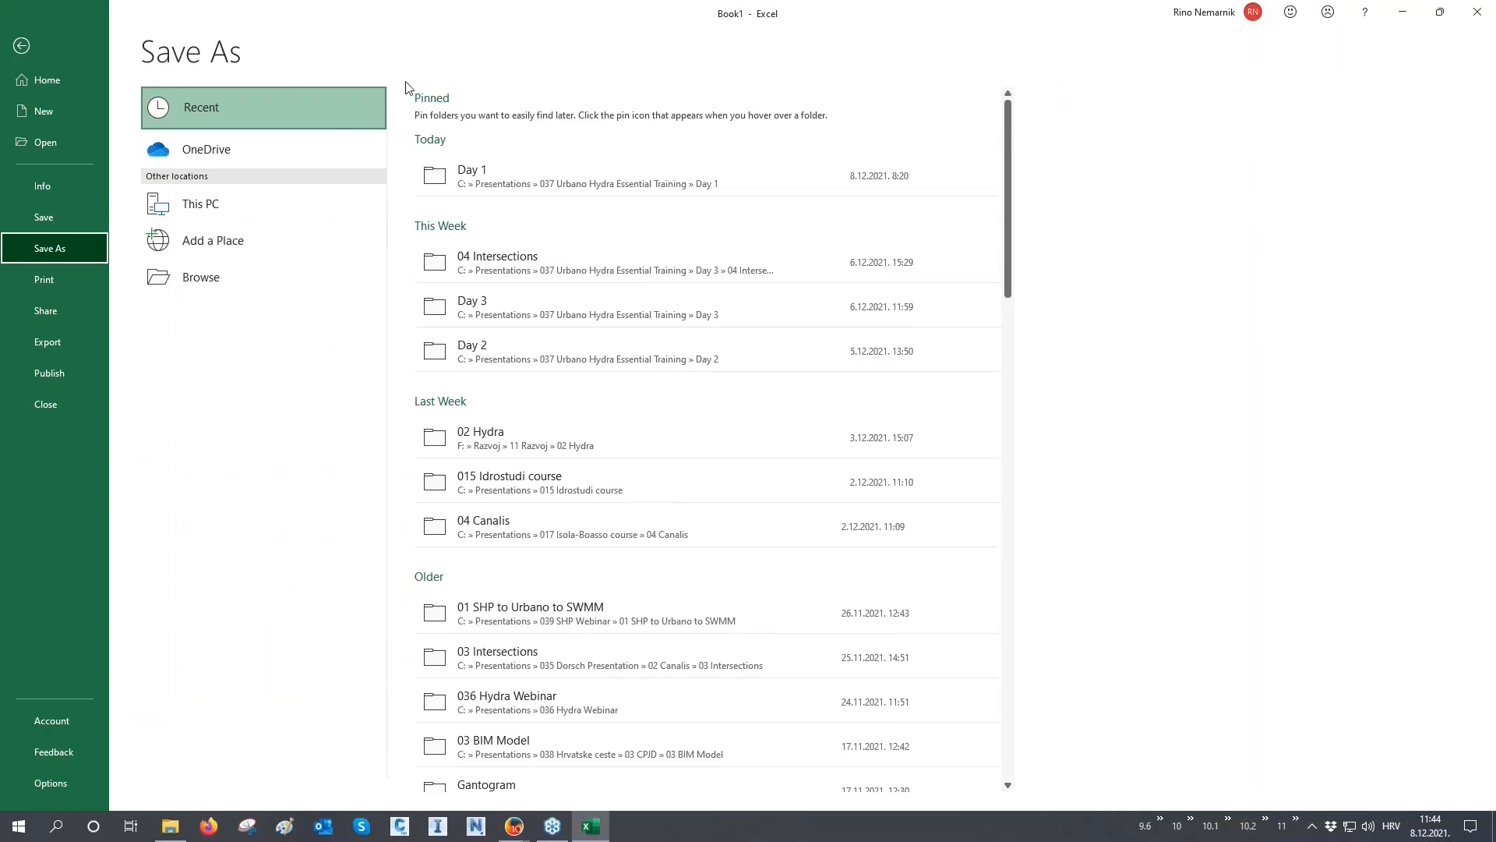
{"action": "left_click", "coordinate": [488, 350]}
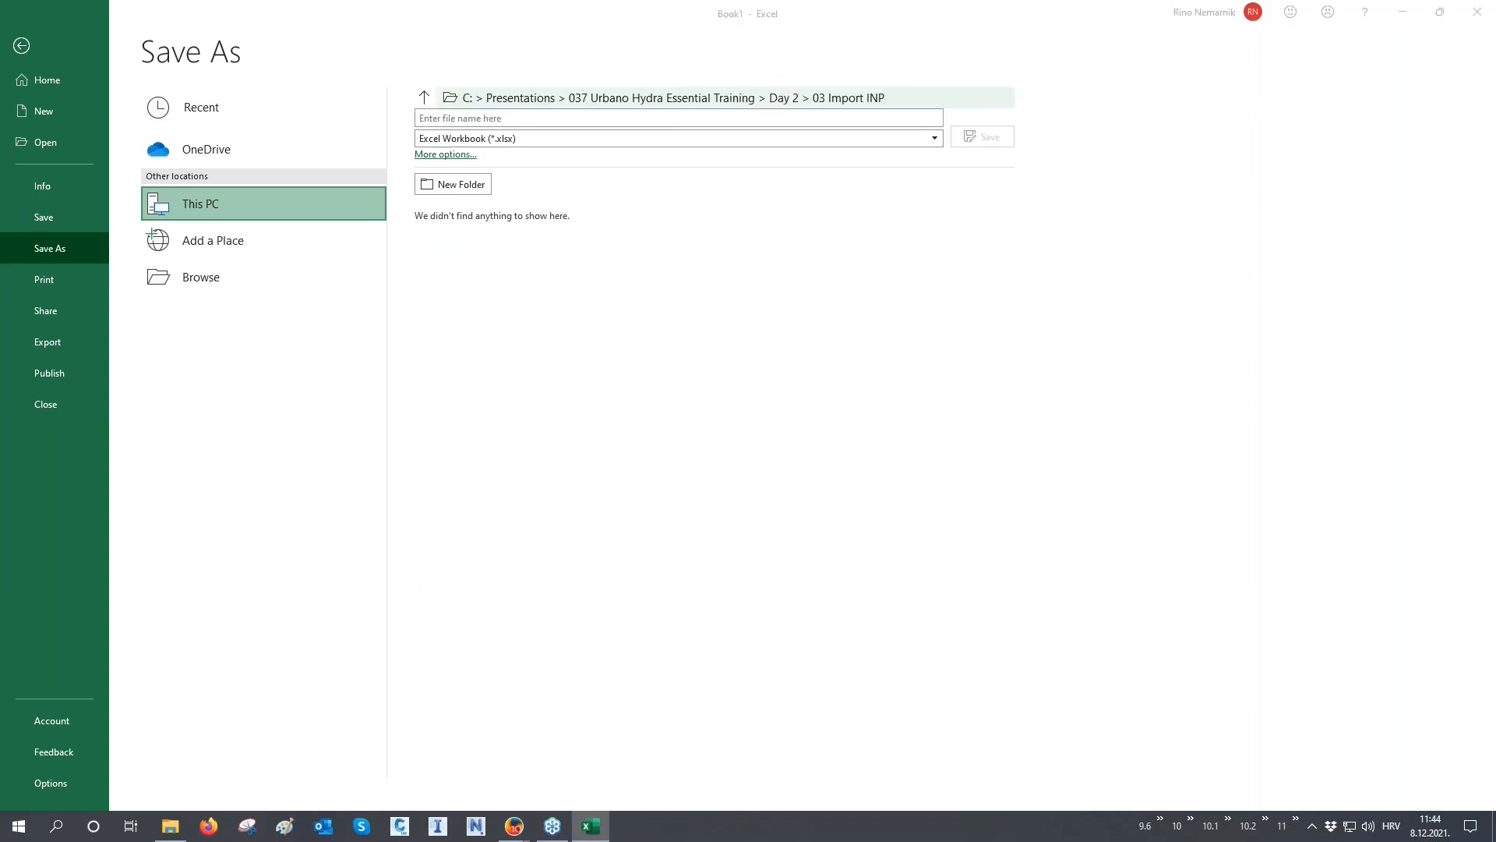
{"action": "left_click", "coordinate": [646, 98]}
{"action": "left_click", "coordinate": [373, 39]}
{"action": "double_click", "coordinate": [244, 116]}
{"action": "left_click", "coordinate": [134, 312]}
{"action": "left_click_drag", "start_coordinate": [134, 311], "coordinate": [60, 316]}
{"action": "type", "text": "Dema"}
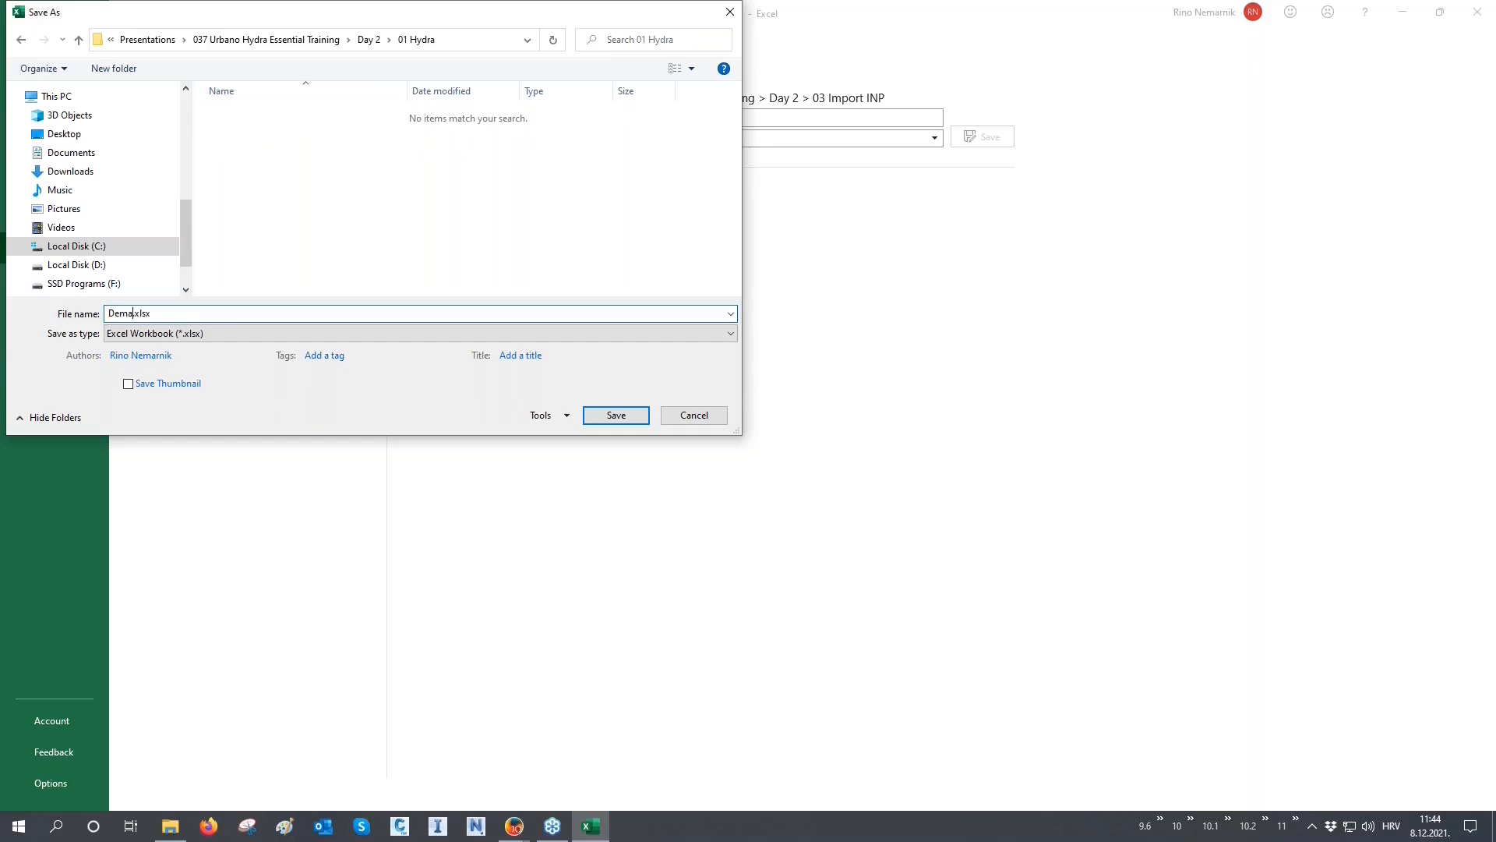
{"action": "type", "text": "nds"}
{"action": "left_click", "coordinate": [613, 414]}
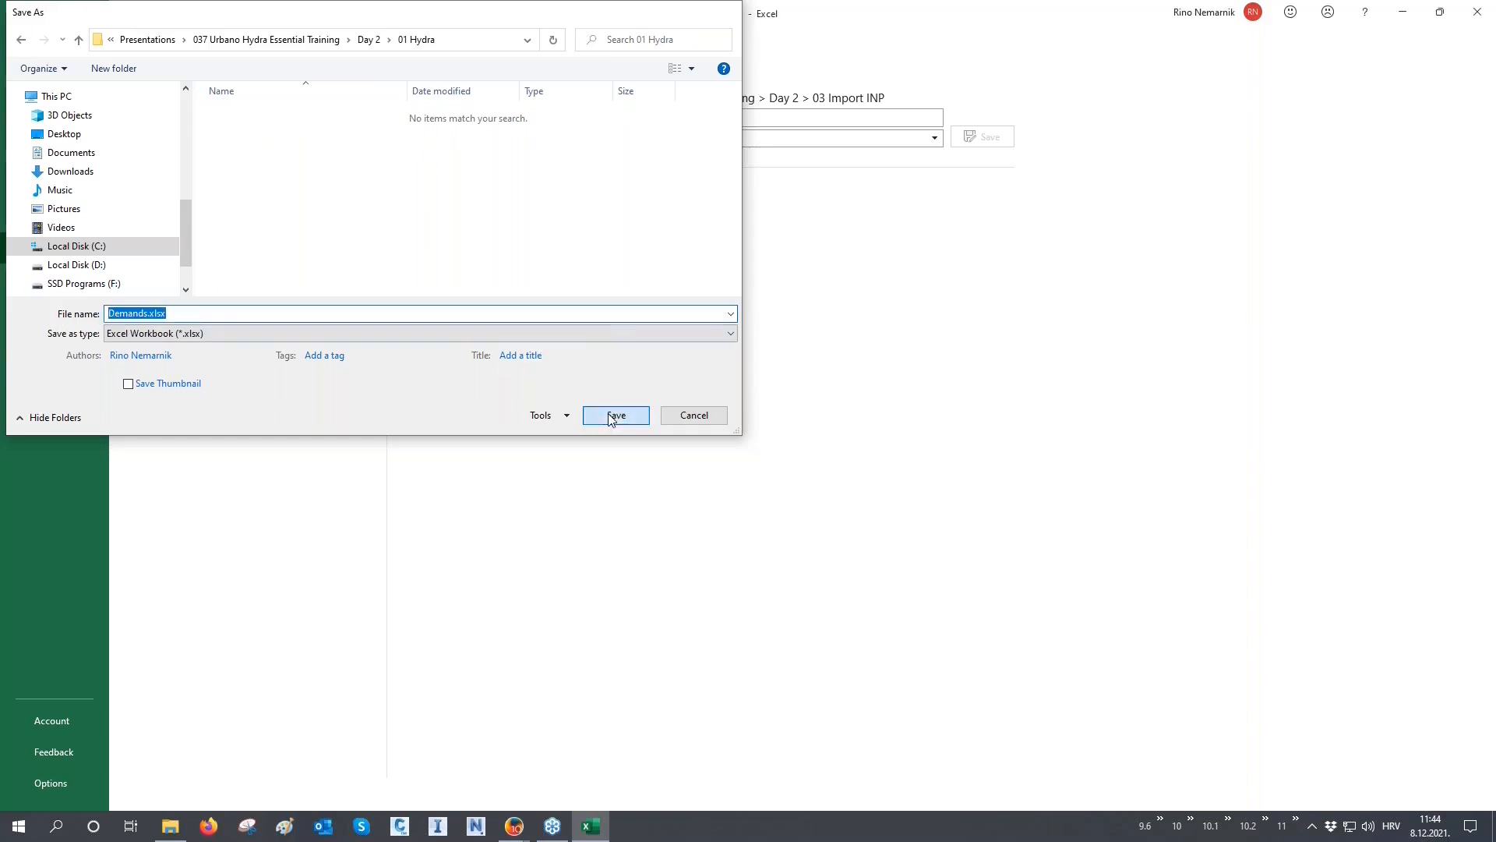
{"action": "left_click", "coordinate": [1492, 9]}
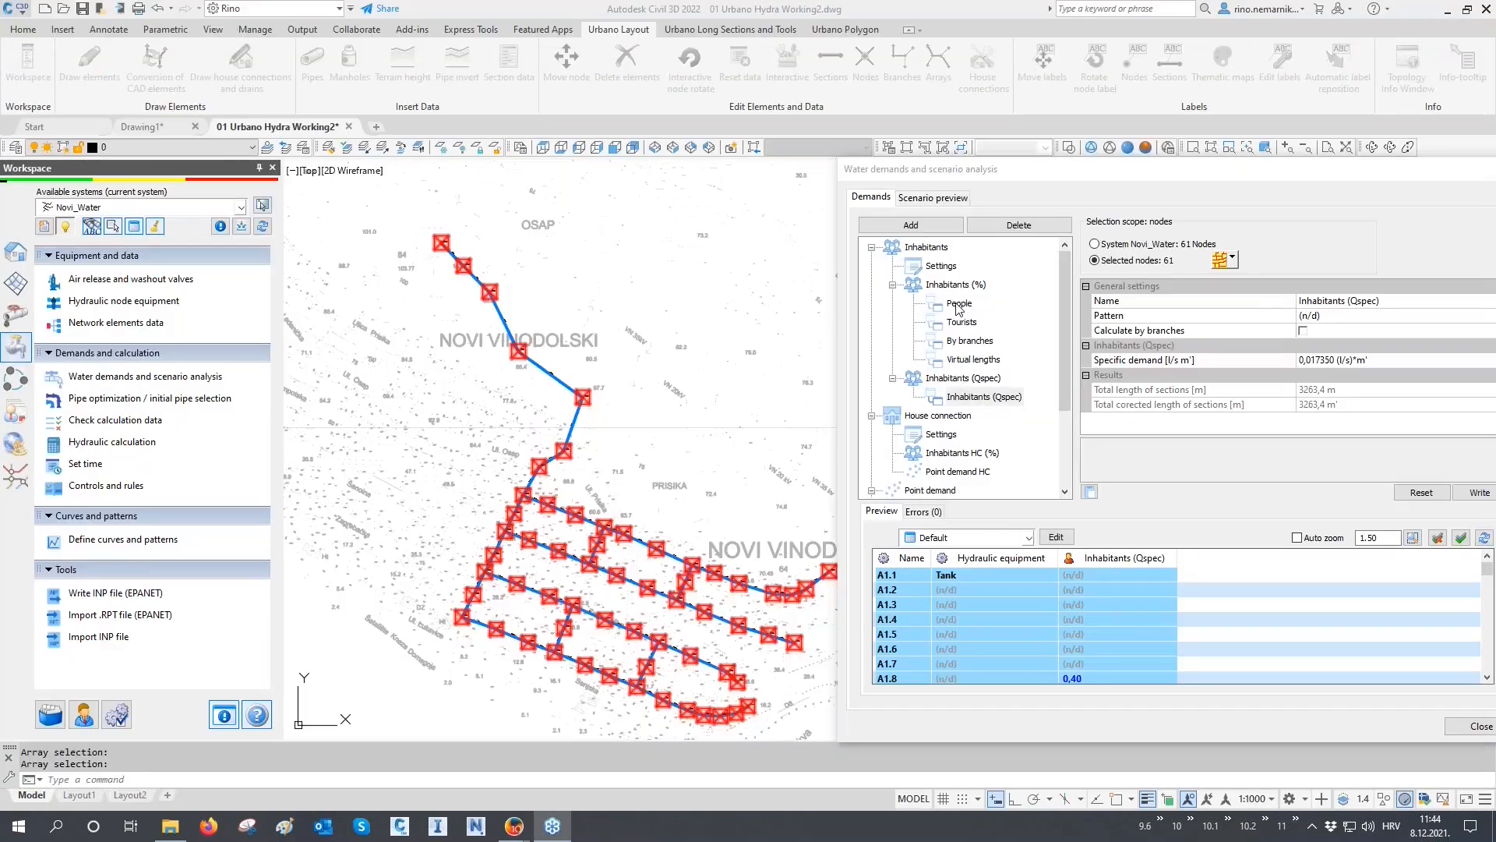
Examine the house connection settings and the available flow divide methods
{"action": "left_click", "coordinate": [939, 416]}
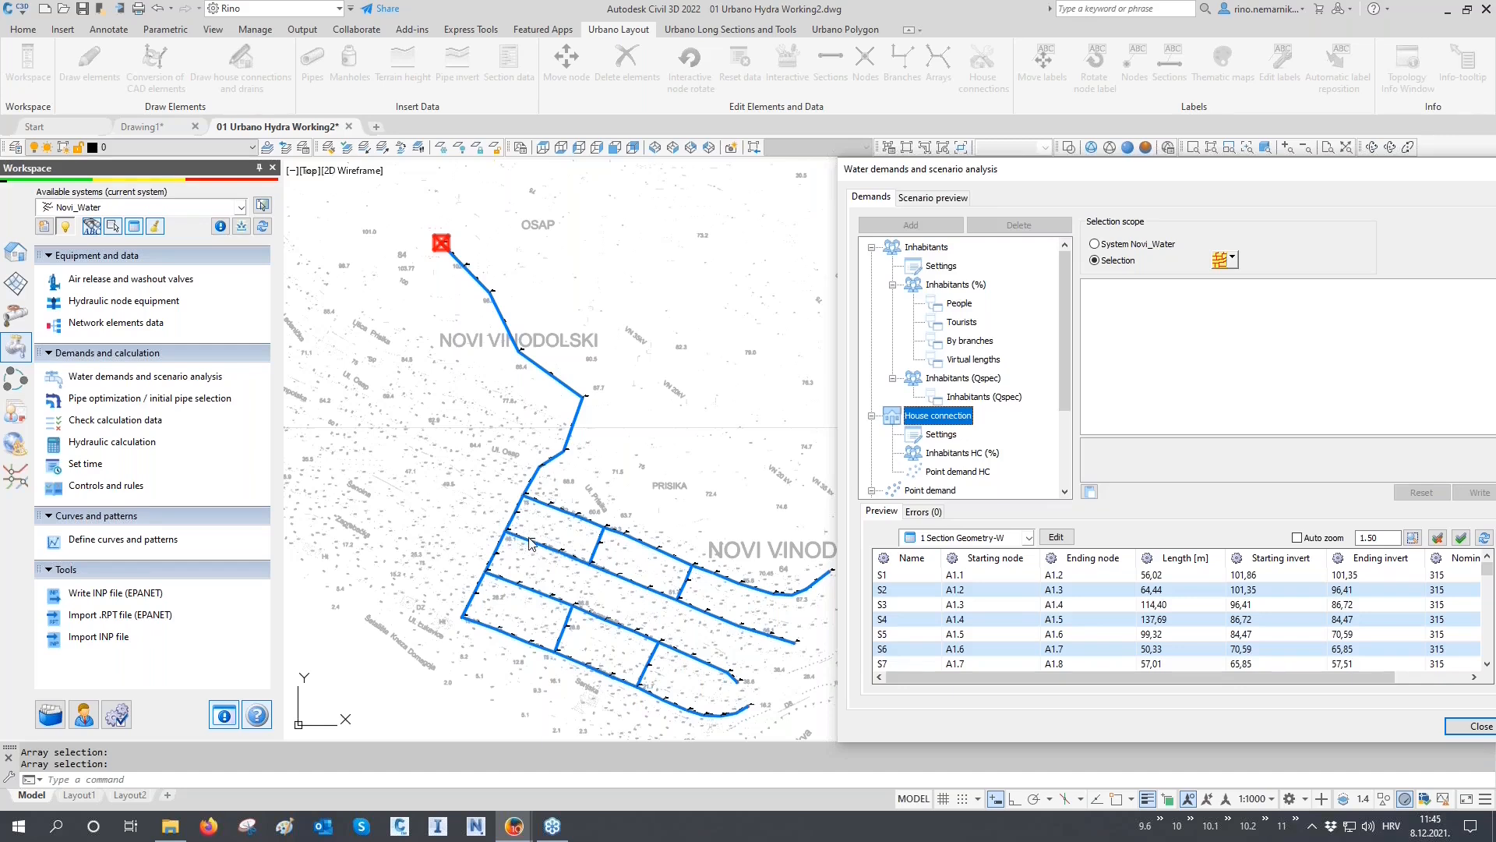
{"action": "left_click", "coordinate": [940, 434]}
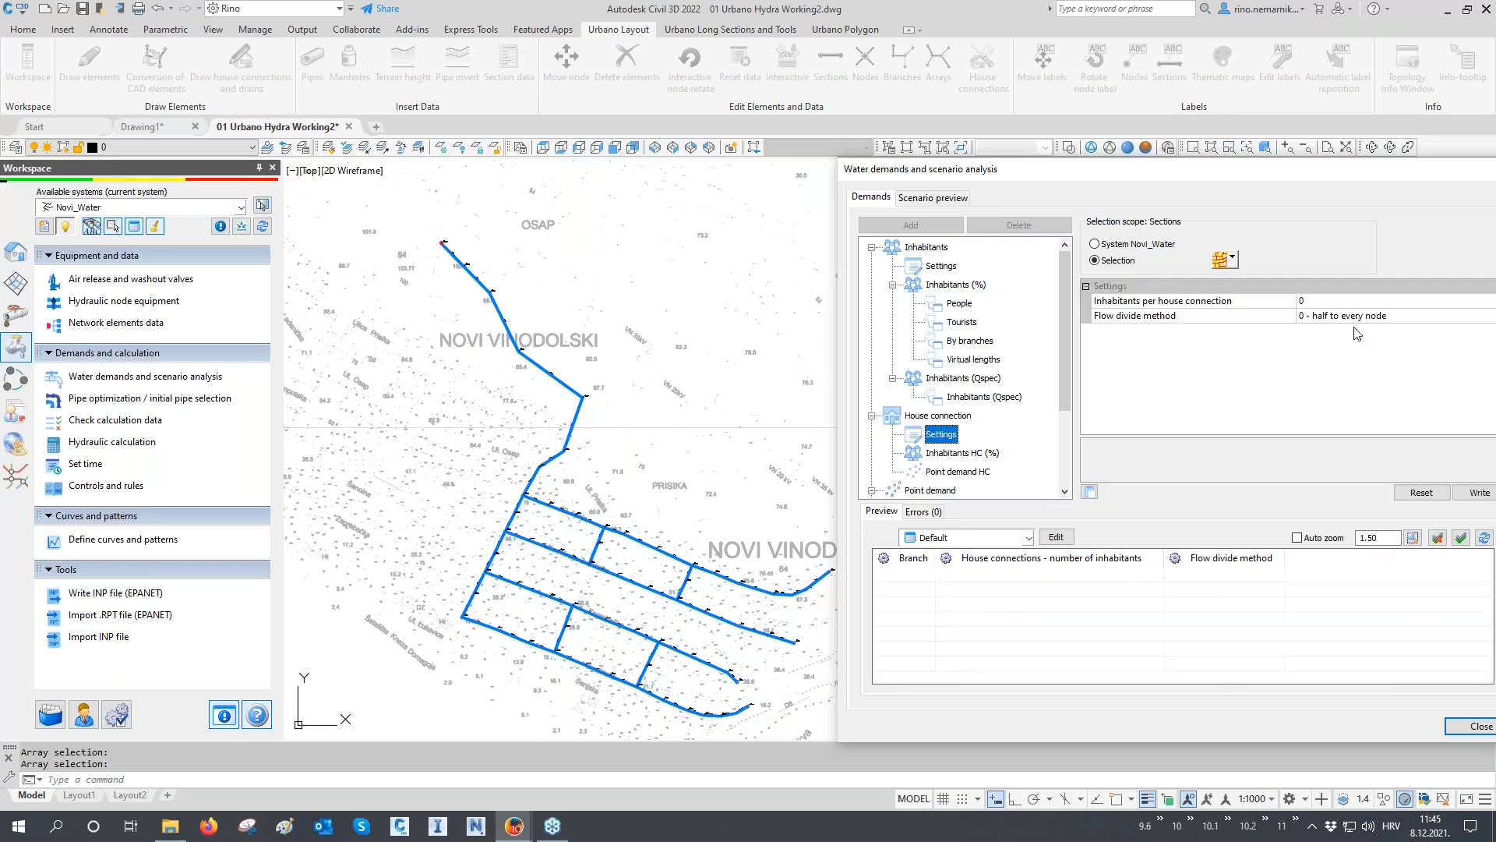
{"action": "left_click", "coordinate": [1360, 317]}
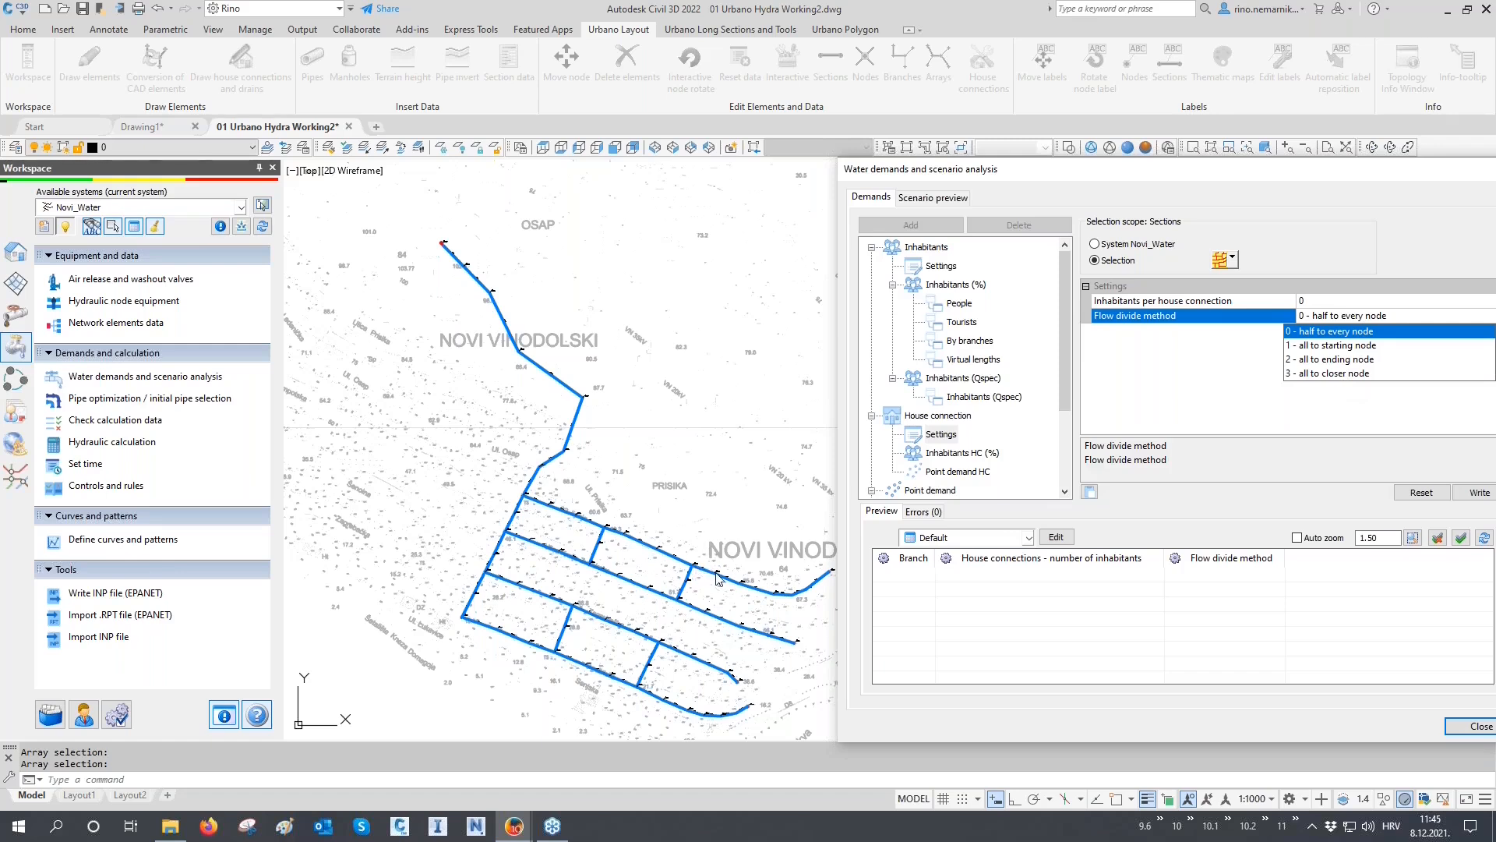
{"action": "left_click", "coordinate": [1206, 414]}
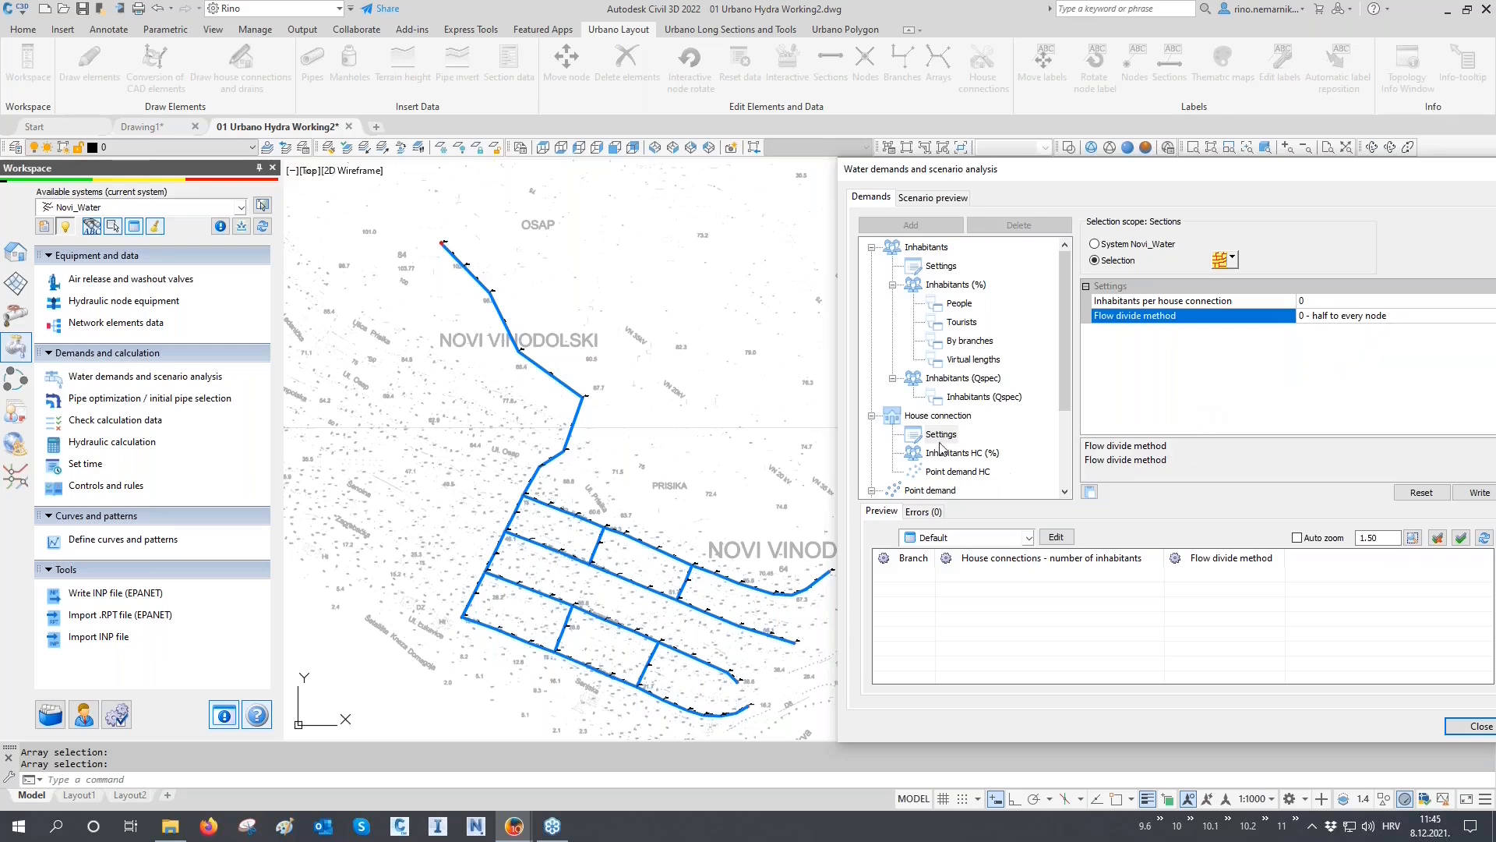
Add a point demand under Point / industry and name it Industry
{"action": "scroll", "coordinate": [939, 424], "scroll_direction": "down", "scroll_amount": 2}
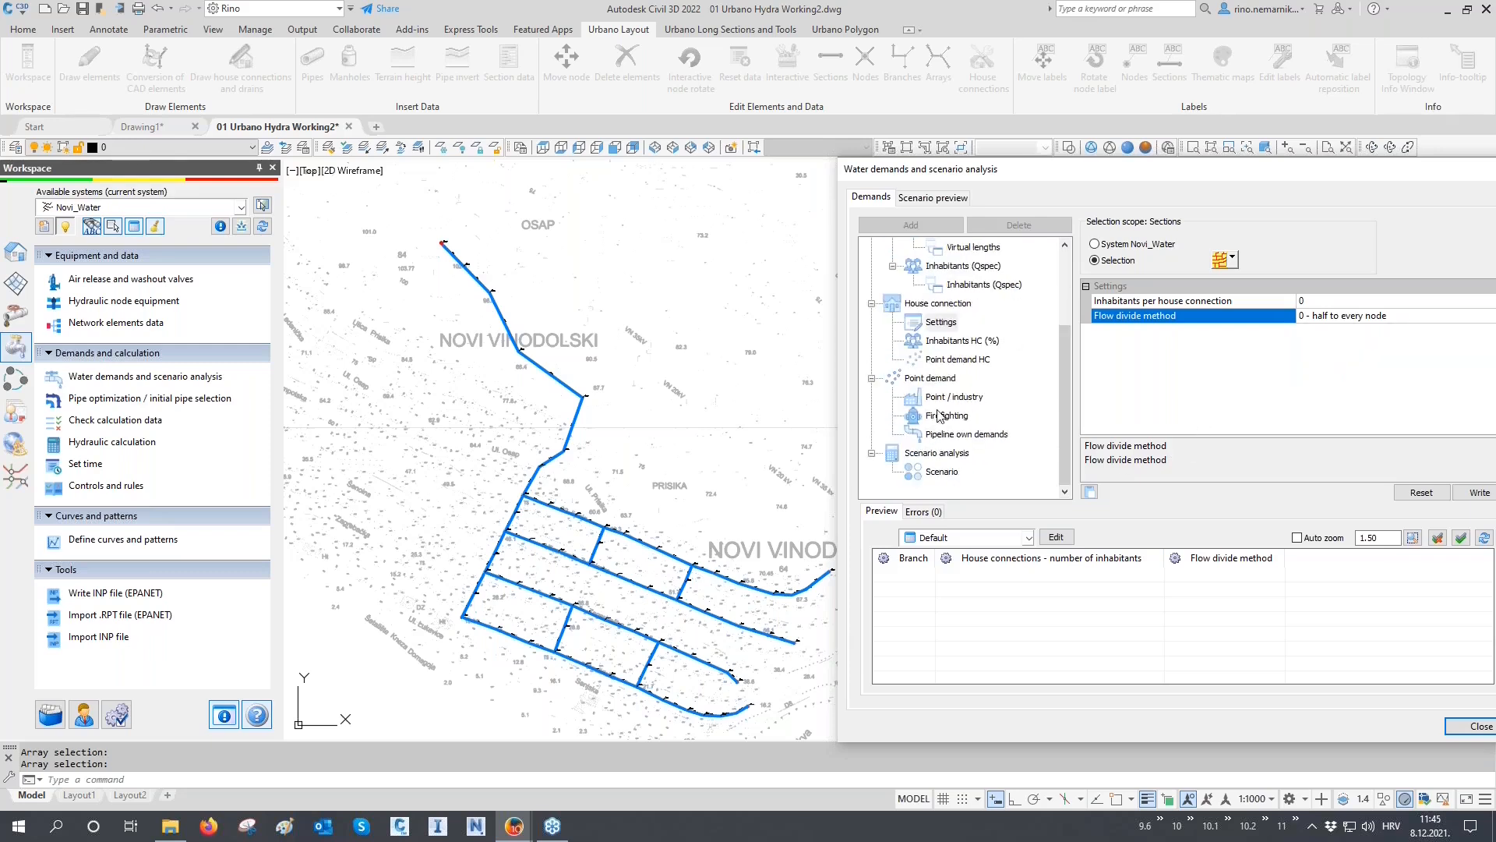
{"action": "left_click", "coordinate": [945, 399]}
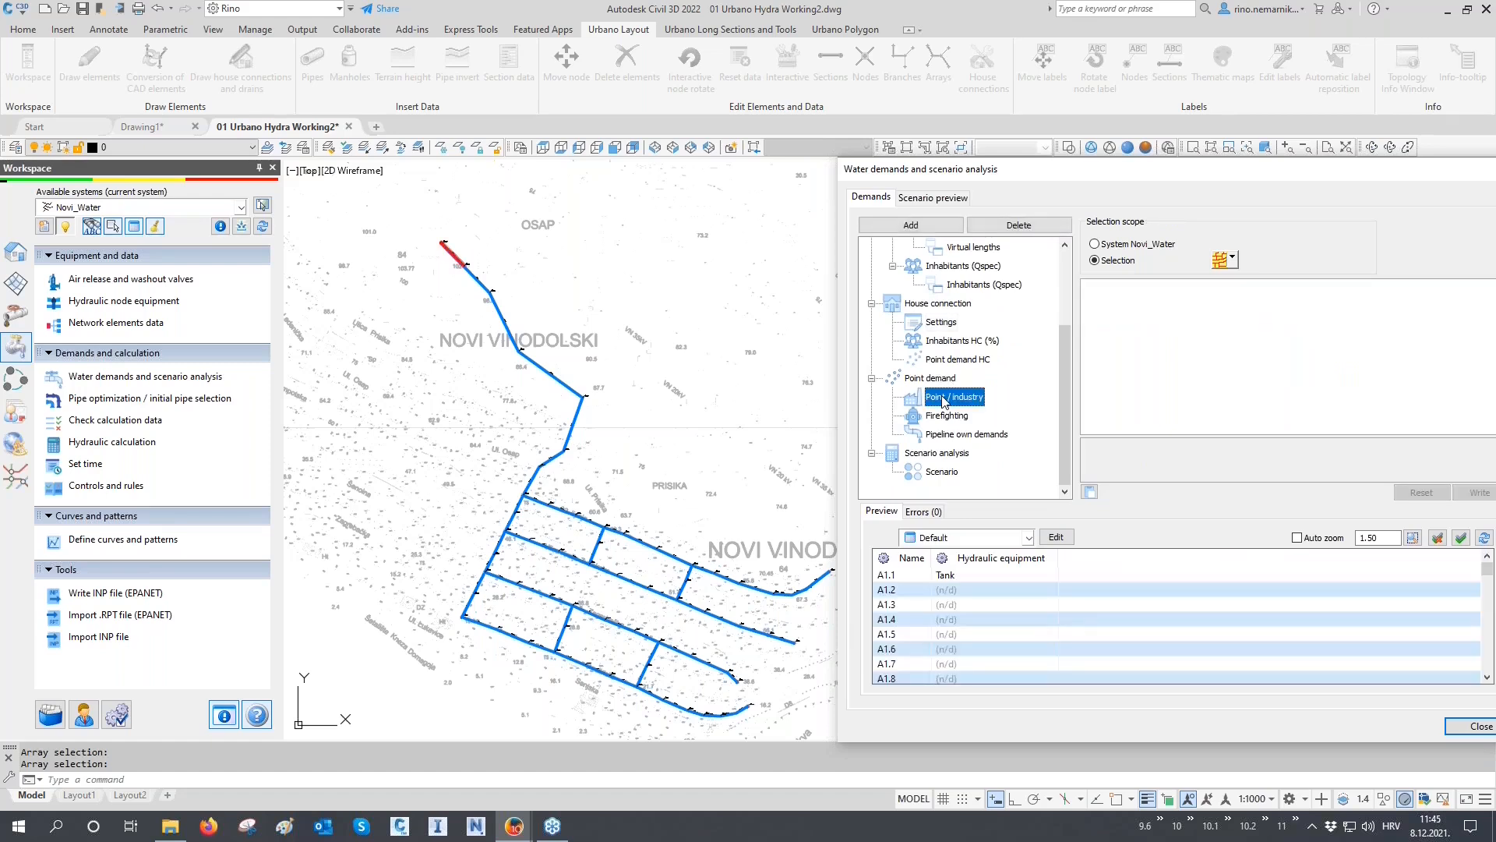
{"action": "left_click", "coordinate": [943, 228]}
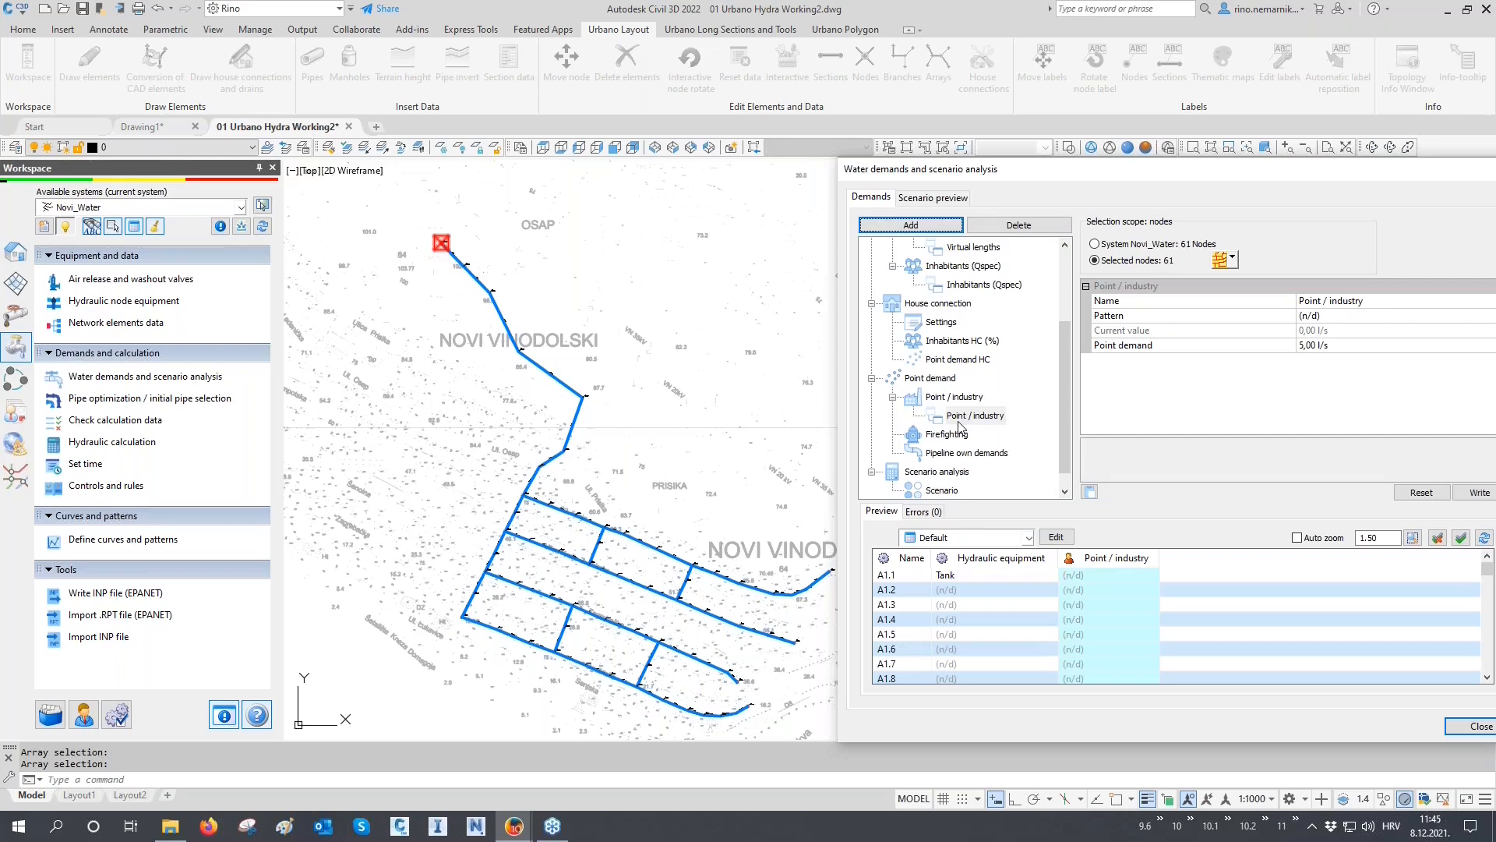
{"action": "left_click", "coordinate": [1323, 304]}
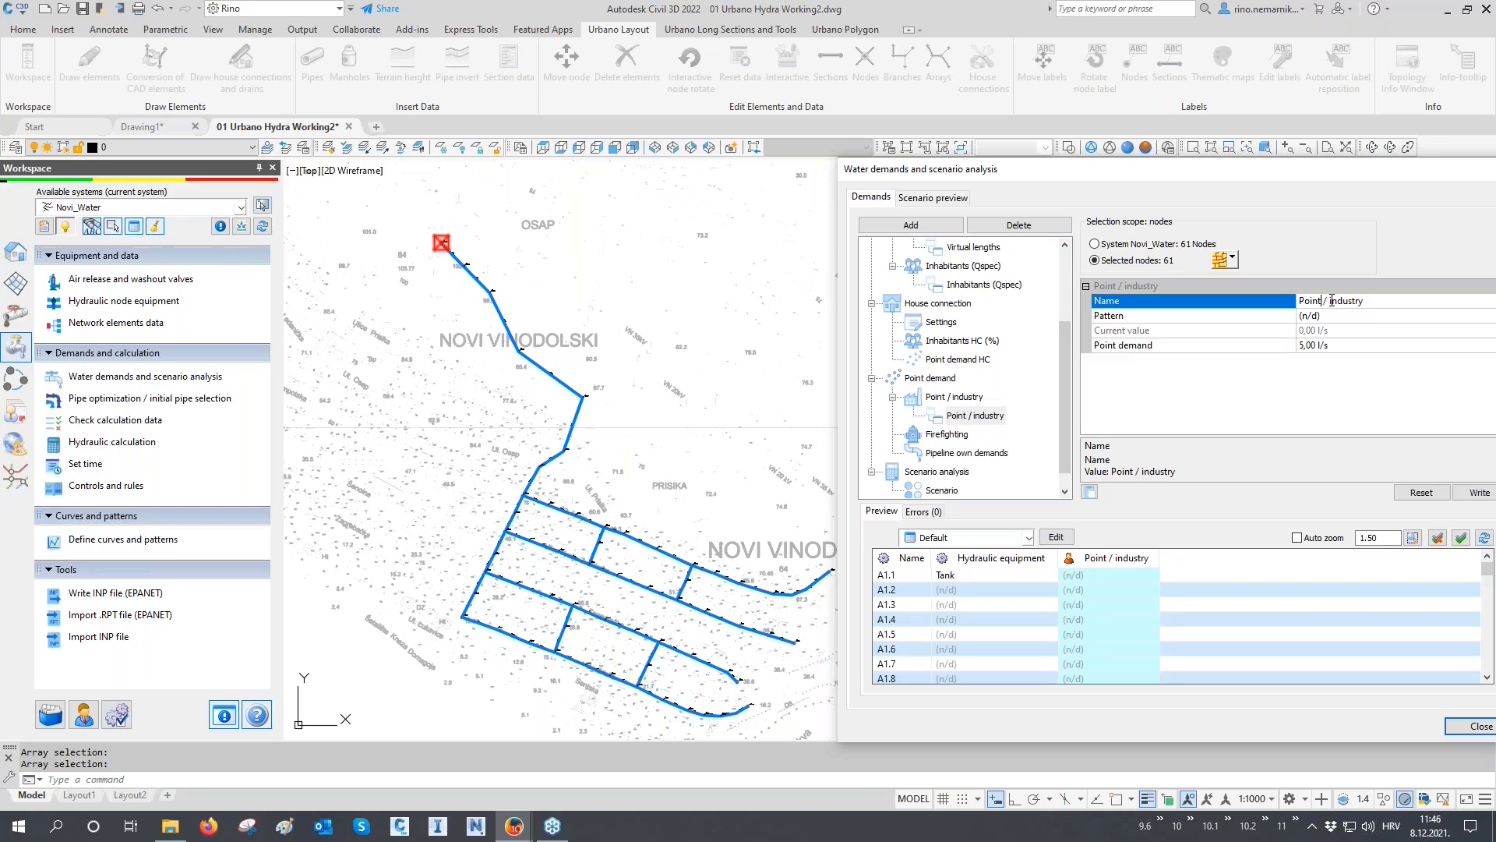
{"action": "left_click_drag", "start_coordinate": [1331, 301], "coordinate": [1092, 304]}
{"action": "key", "text": "BackSpace"}
{"action": "type", "text": "I"}
{"action": "key", "text": "Return"}
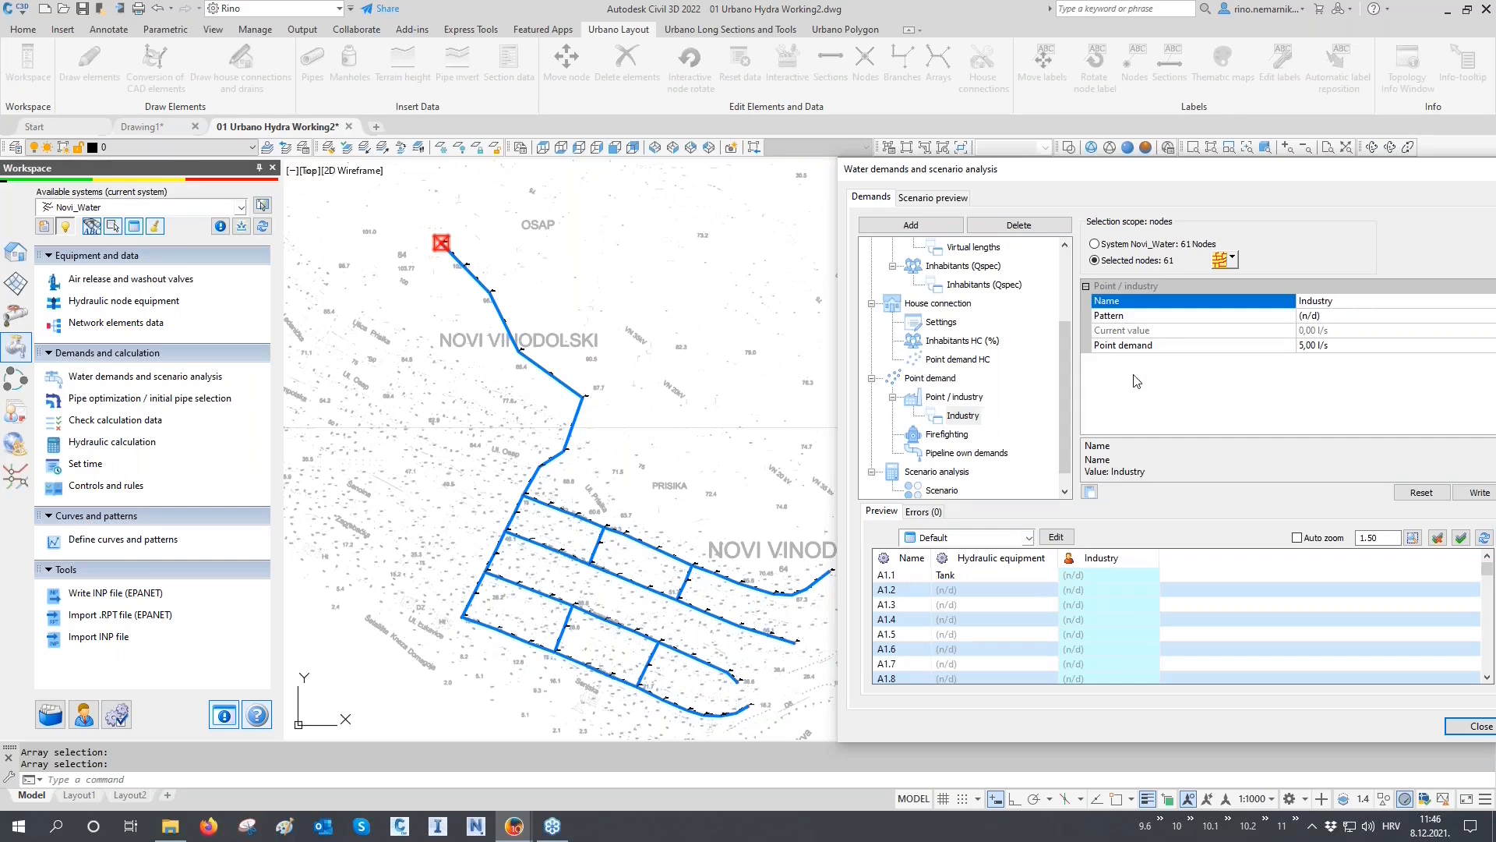
Limit the Industry demand's selection scope to nodes H1.2, H2.2, H2.5, H1.8, H2.8 and H4.4
{"action": "left_click", "coordinate": [1236, 263]}
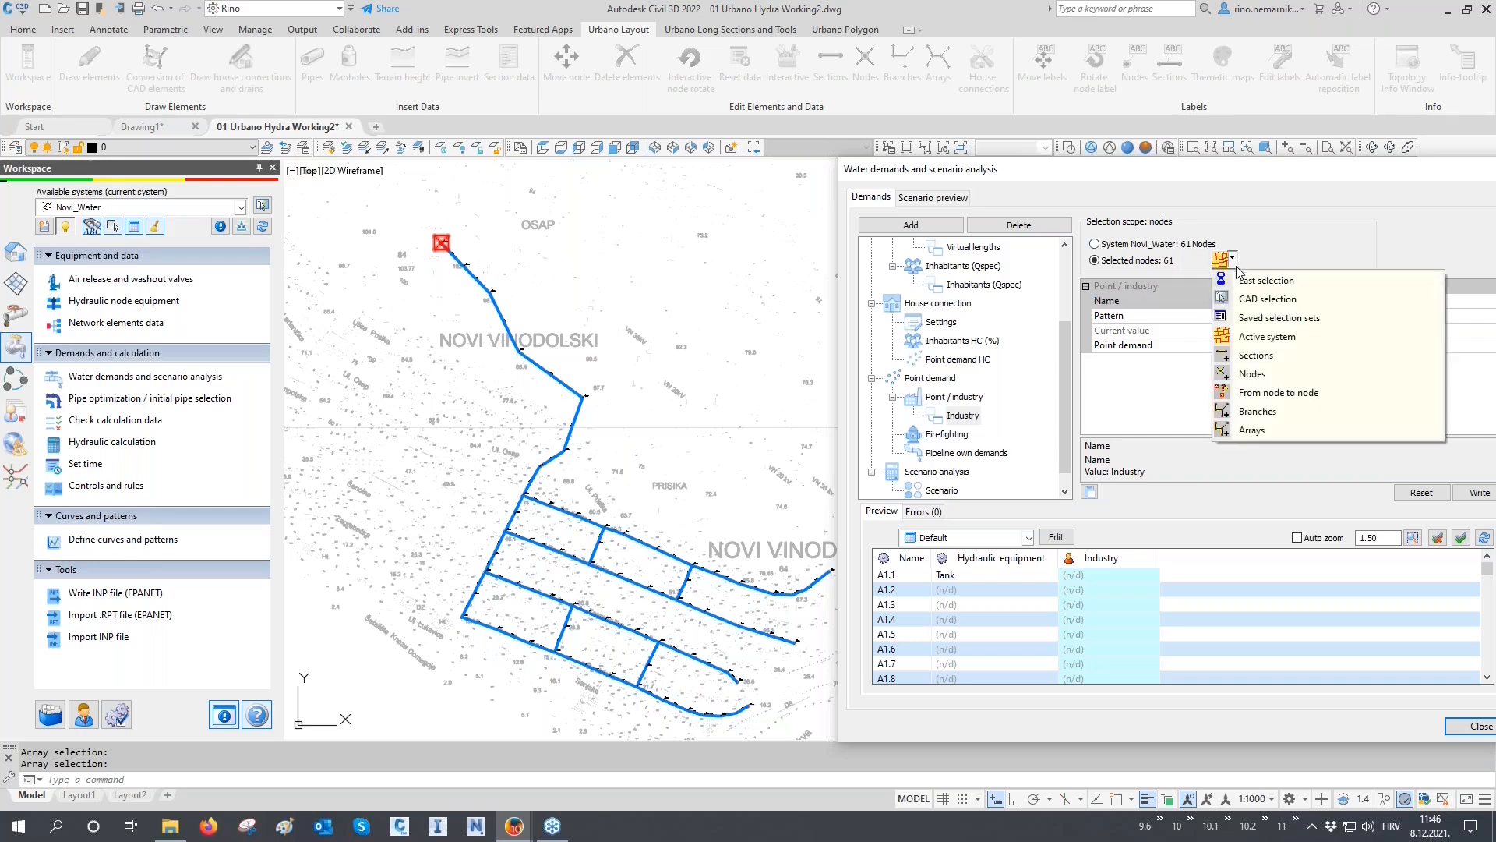
{"action": "left_click", "coordinate": [1260, 375]}
{"action": "left_click", "coordinate": [575, 515]}
{"action": "left_click", "coordinate": [558, 551]}
{"action": "left_click", "coordinate": [646, 587]}
{"action": "left_click", "coordinate": [739, 583]}
{"action": "left_click", "coordinate": [739, 625]}
{"action": "left_click", "coordinate": [585, 664]}
{"action": "key", "text": "Return"}
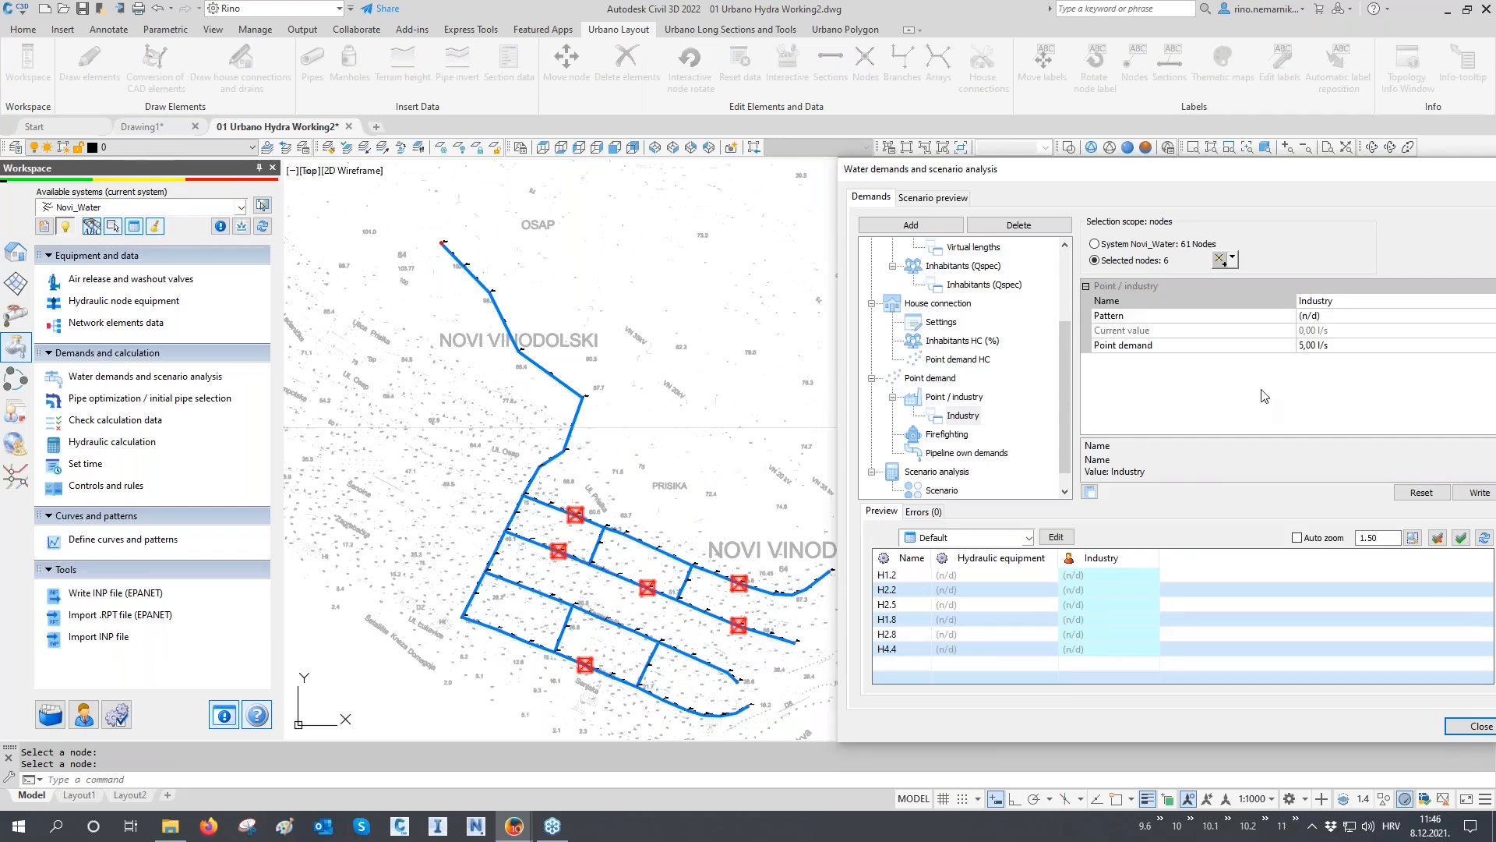
Assign a 5.00 l/s Industry point demand to all six selected nodes and reset the assigned values
{"action": "left_click", "coordinate": [1278, 347]}
{"action": "left_click", "coordinate": [1291, 348]}
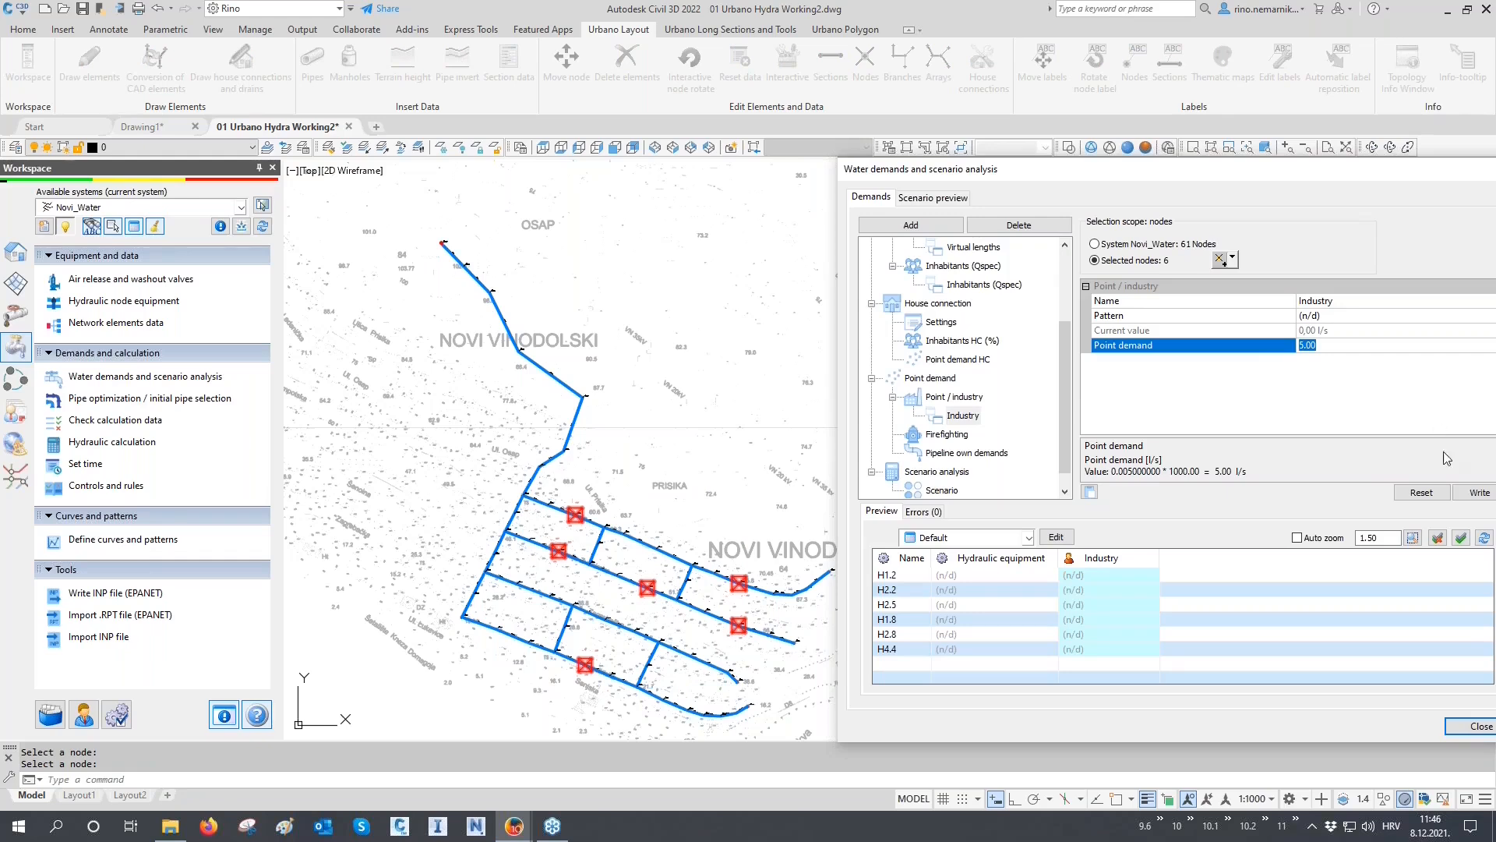
{"action": "left_click", "coordinate": [1467, 494]}
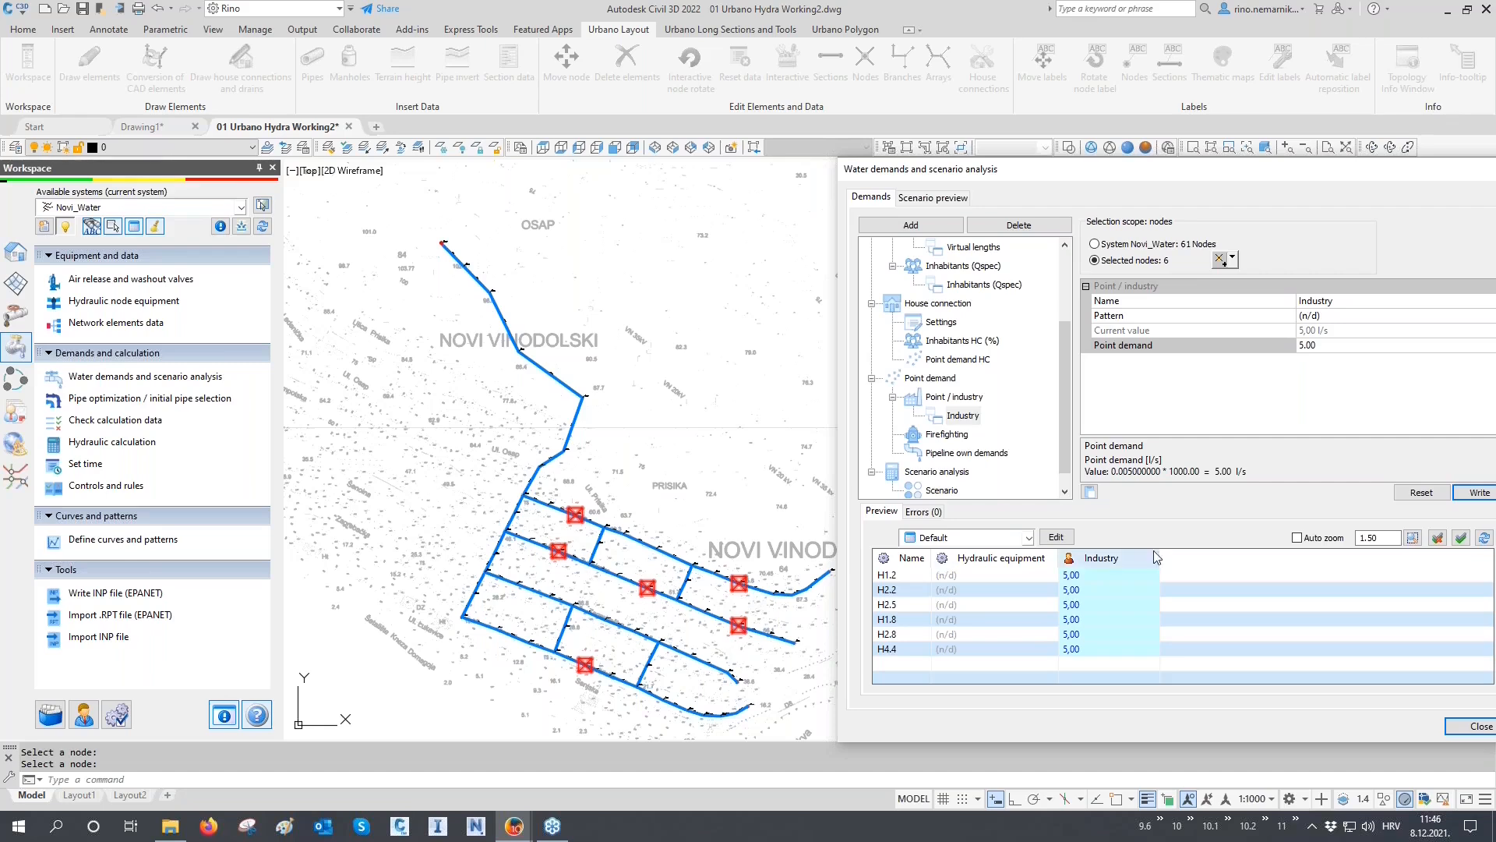
{"action": "left_click", "coordinate": [1420, 499]}
Enter individual Industry demands of 1, 2, 3, 5 and 7 l/s for H1.2, H2.2, H2.5, H1.8 and H2.8, and reset them
{"action": "left_click", "coordinate": [1101, 574]}
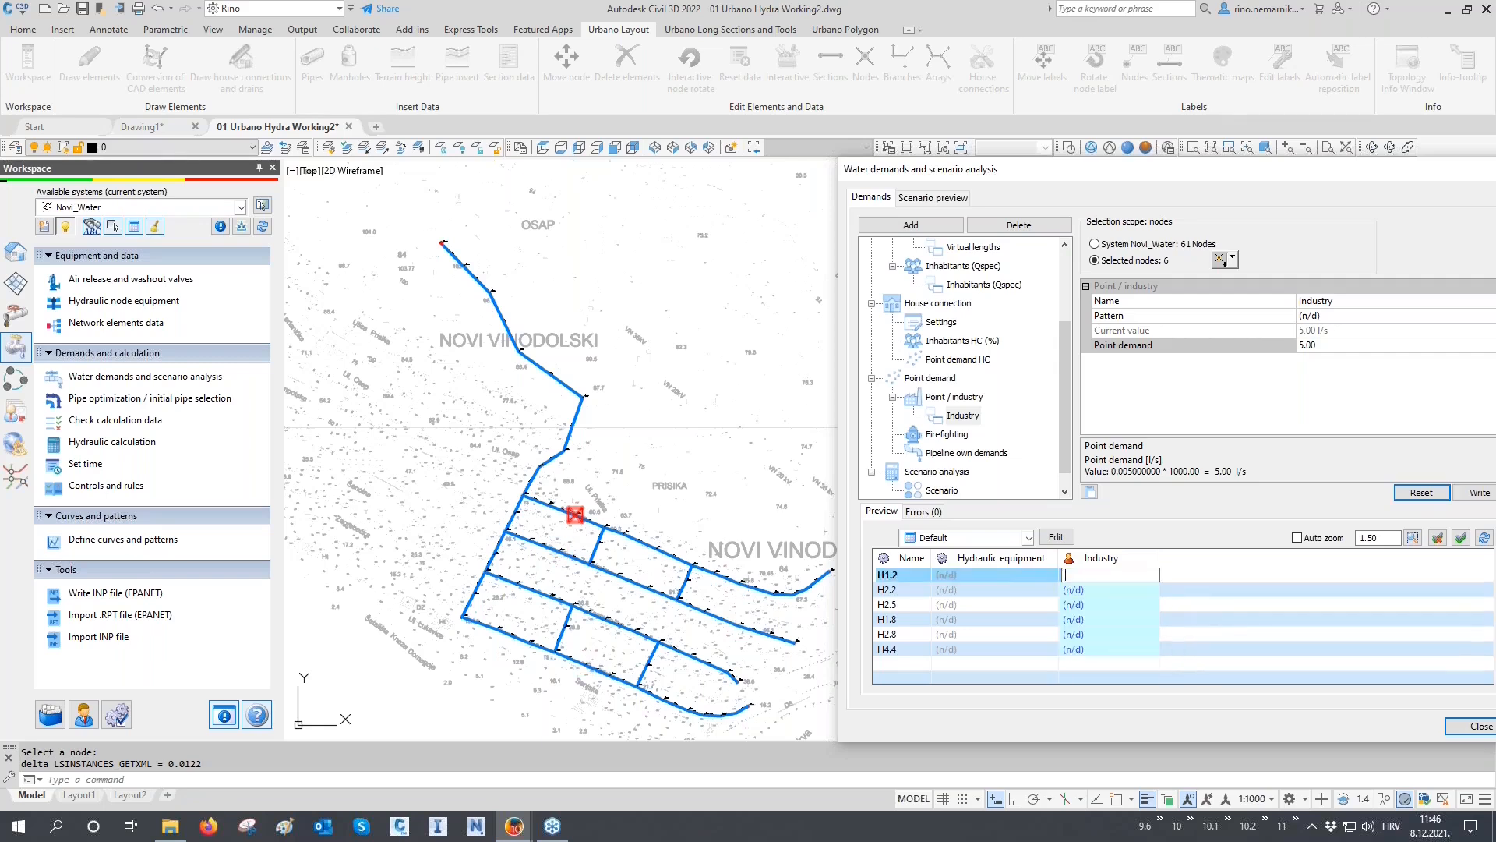
{"action": "type", "text": "1"}
{"action": "key", "text": "Return"}
{"action": "type", "text": "2"}
{"action": "key", "text": "Return"}
{"action": "type", "text": "3"}
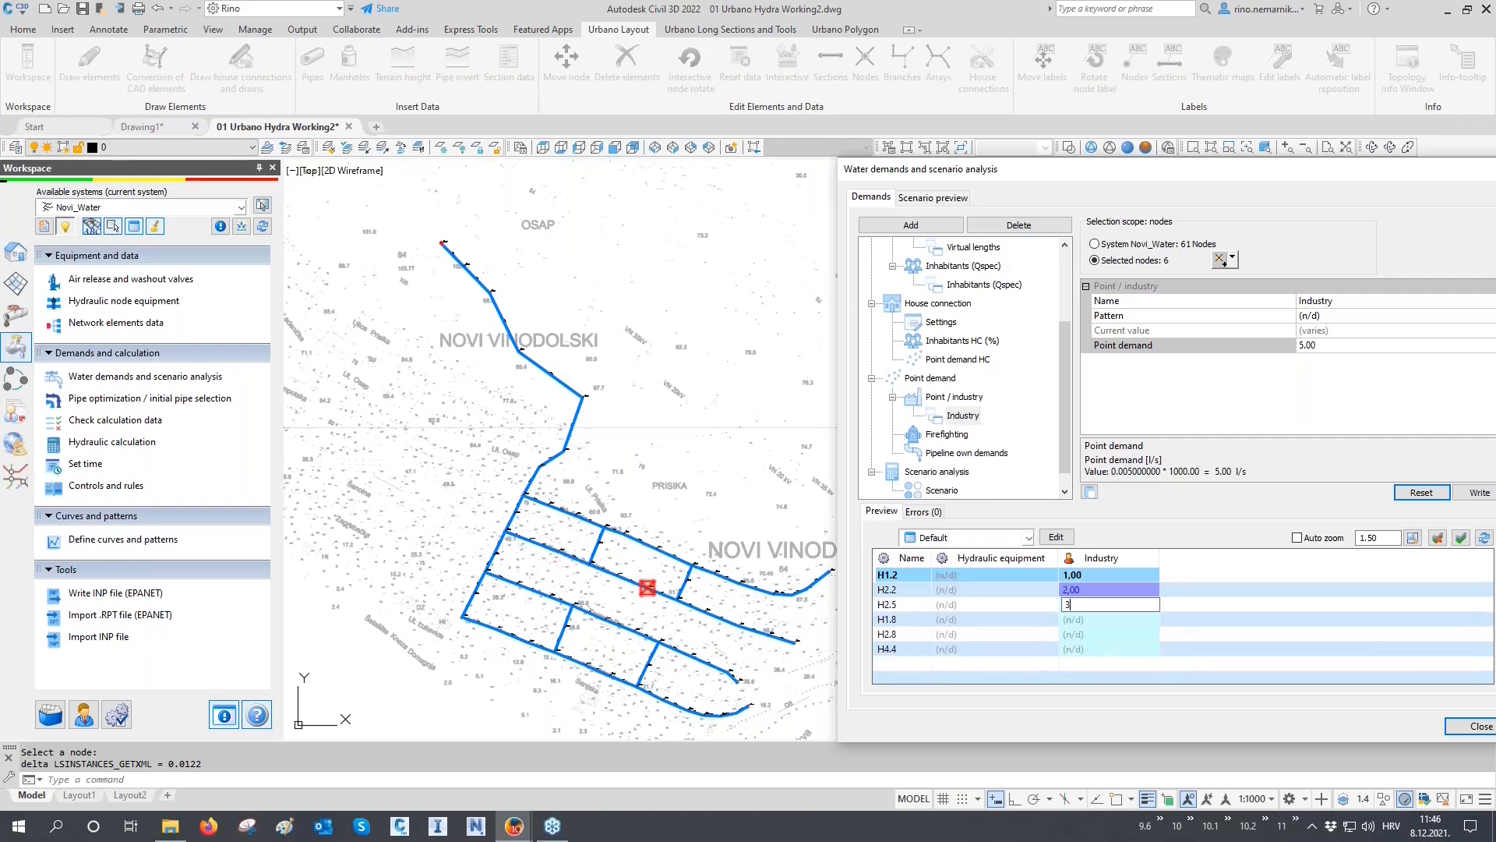
{"action": "key", "text": "Return"}
{"action": "type", "text": "5"}
{"action": "key", "text": "Return"}
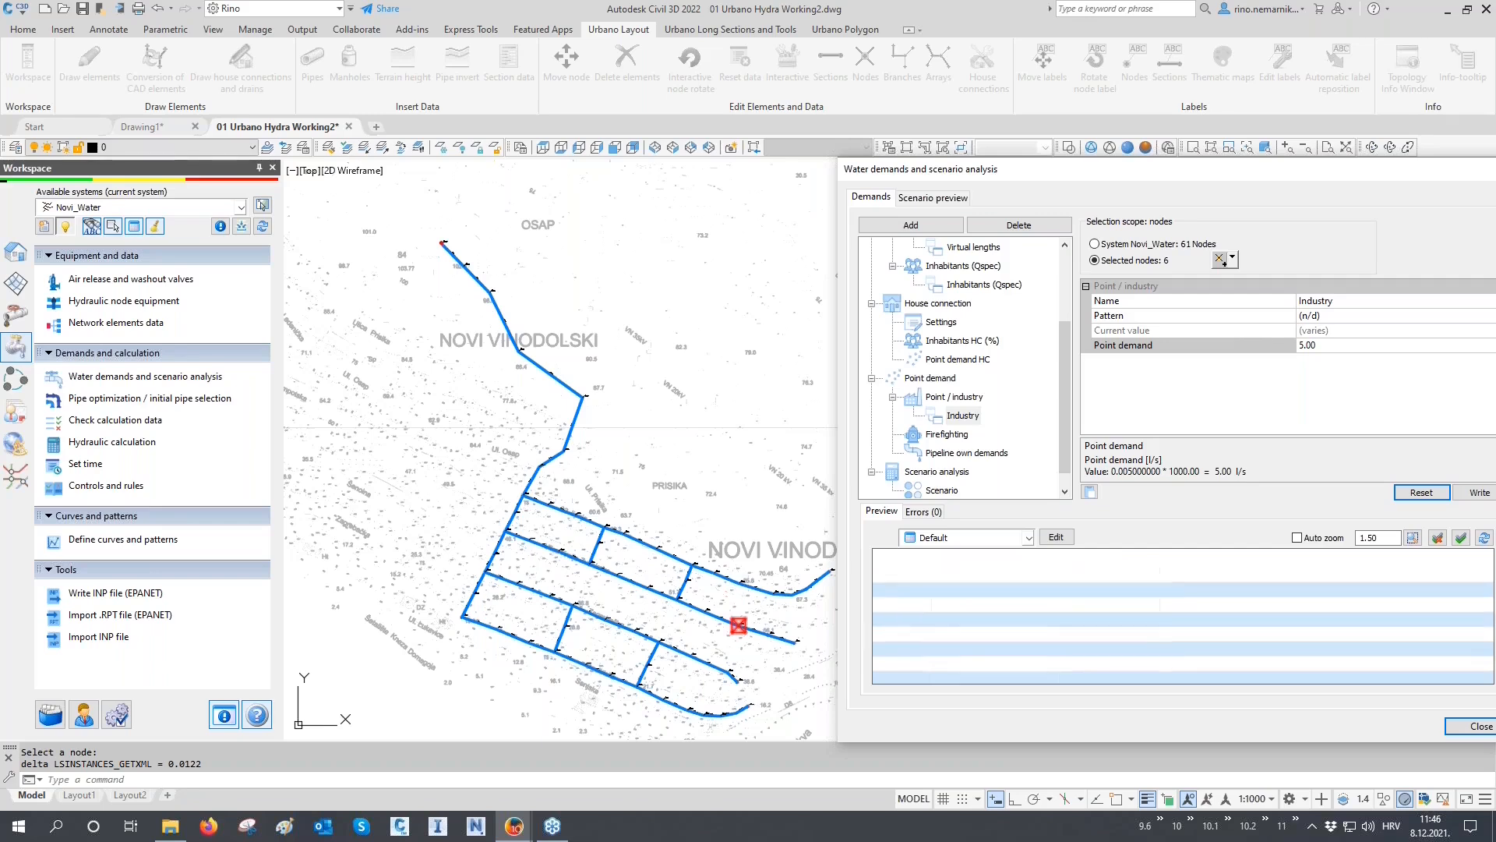
{"action": "type", "text": "7"}
{"action": "key", "text": "Return"}
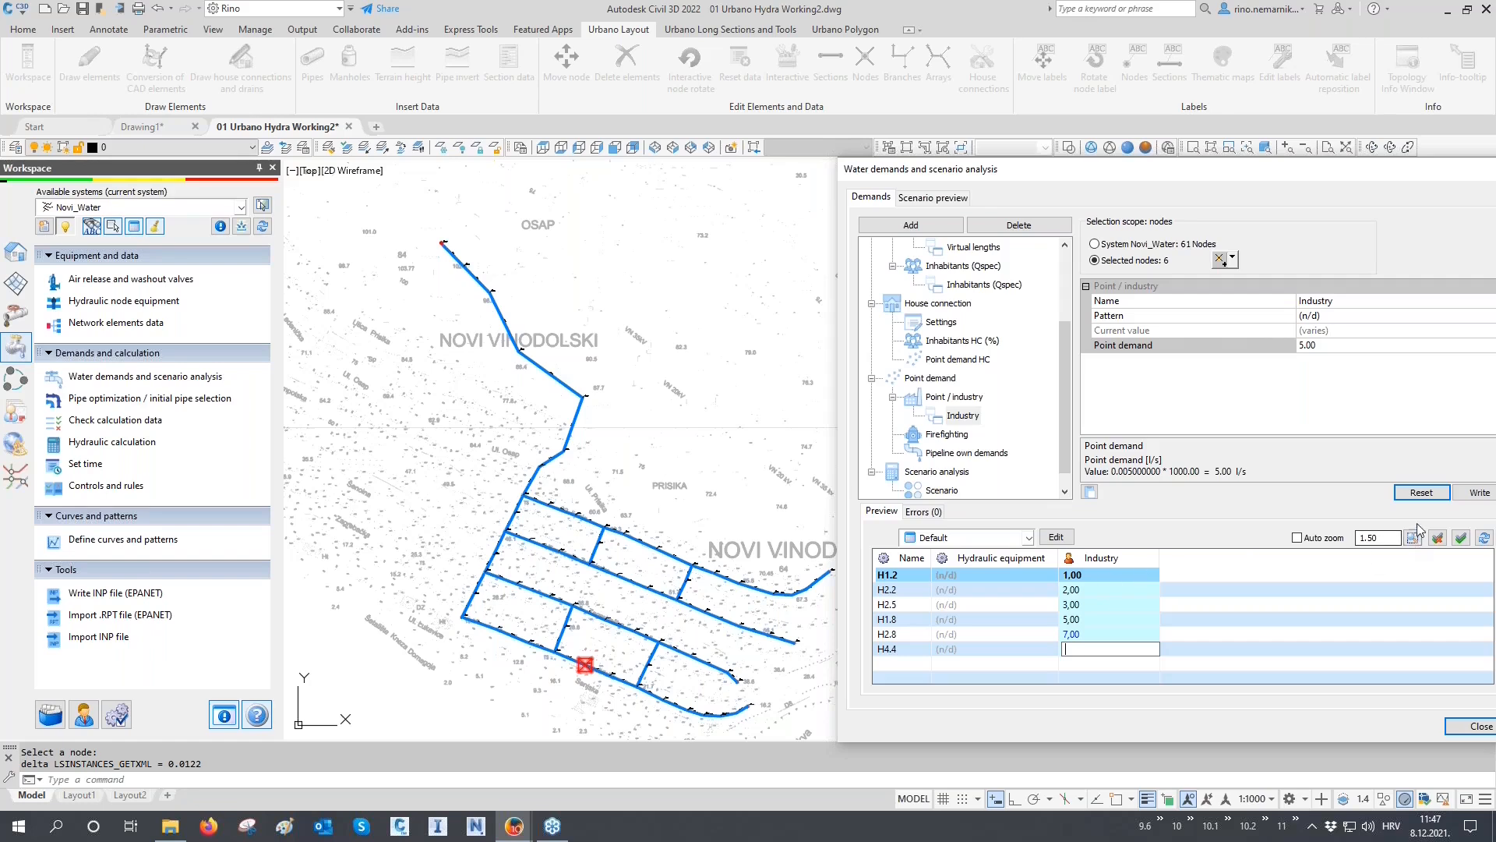
{"action": "left_click", "coordinate": [1421, 492]}
Limit the Industry demand's selection scope to node H4.2 and set its demand to 6 l/s
{"action": "left_click", "coordinate": [1221, 260]}
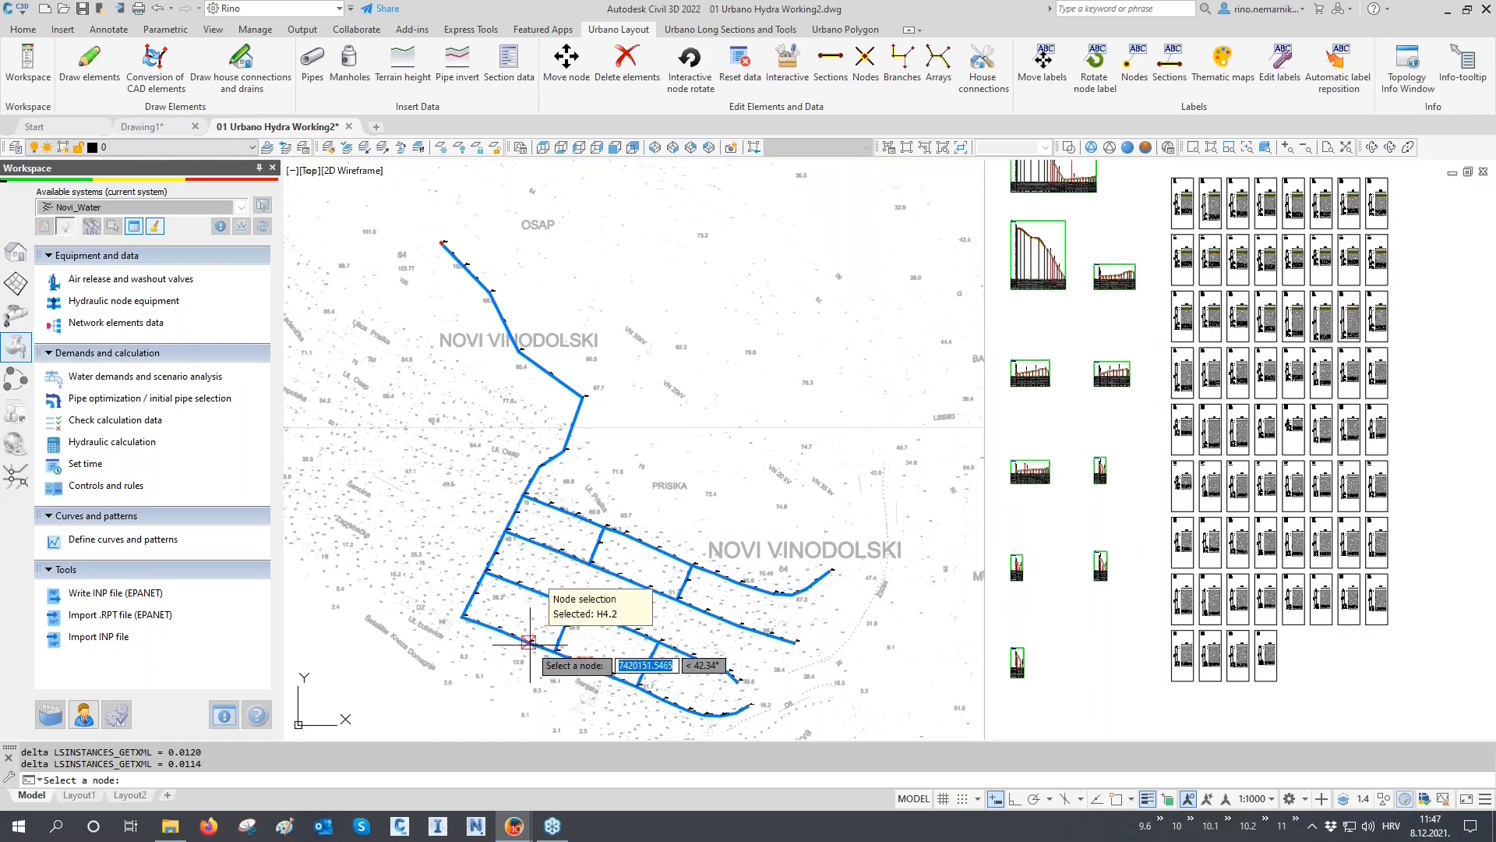
{"action": "left_click", "coordinate": [528, 641]}
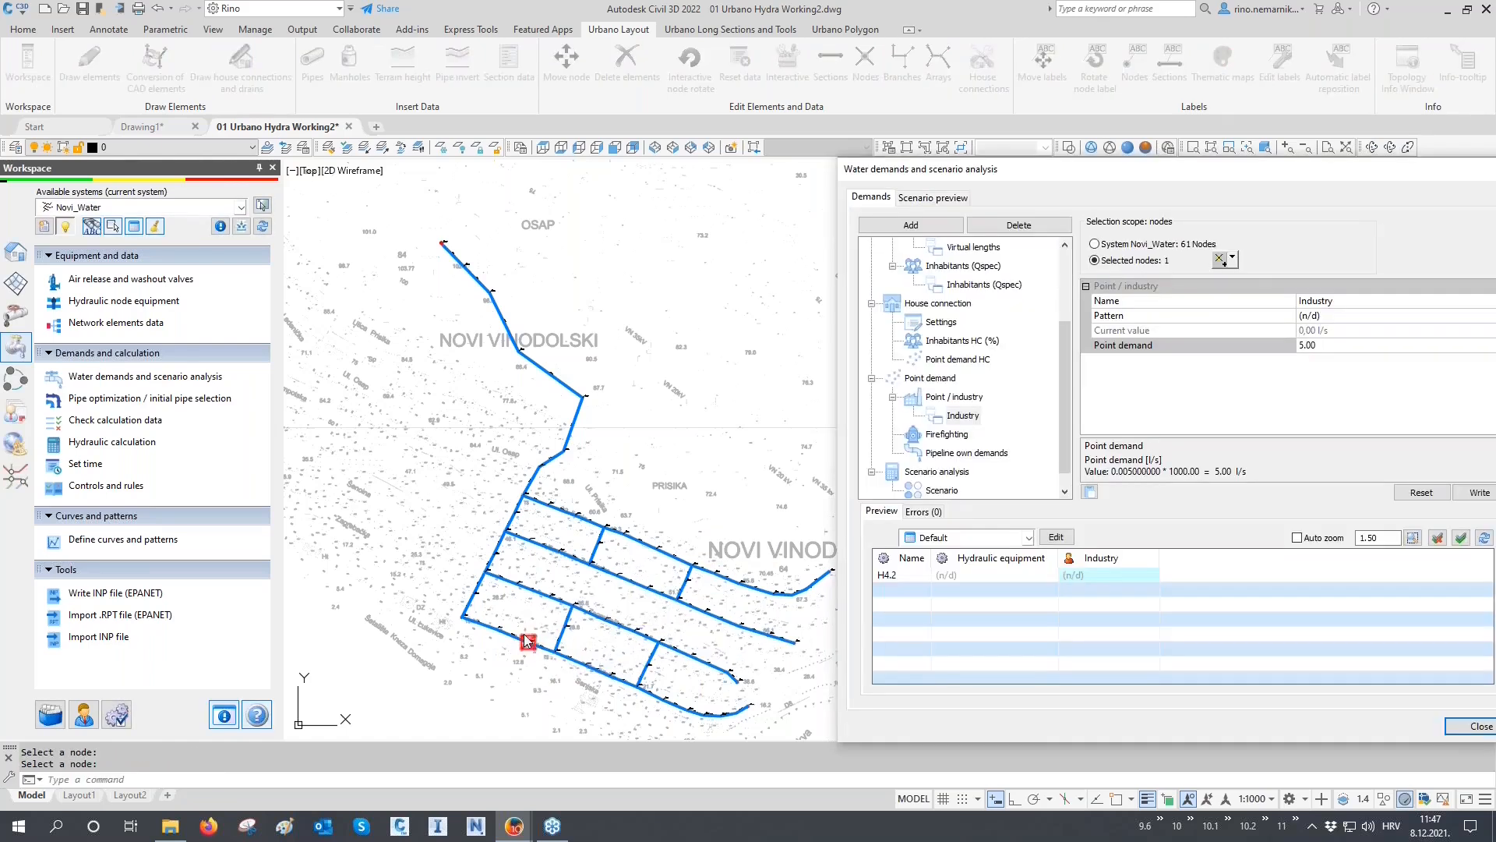
{"action": "left_click", "coordinate": [1100, 578]}
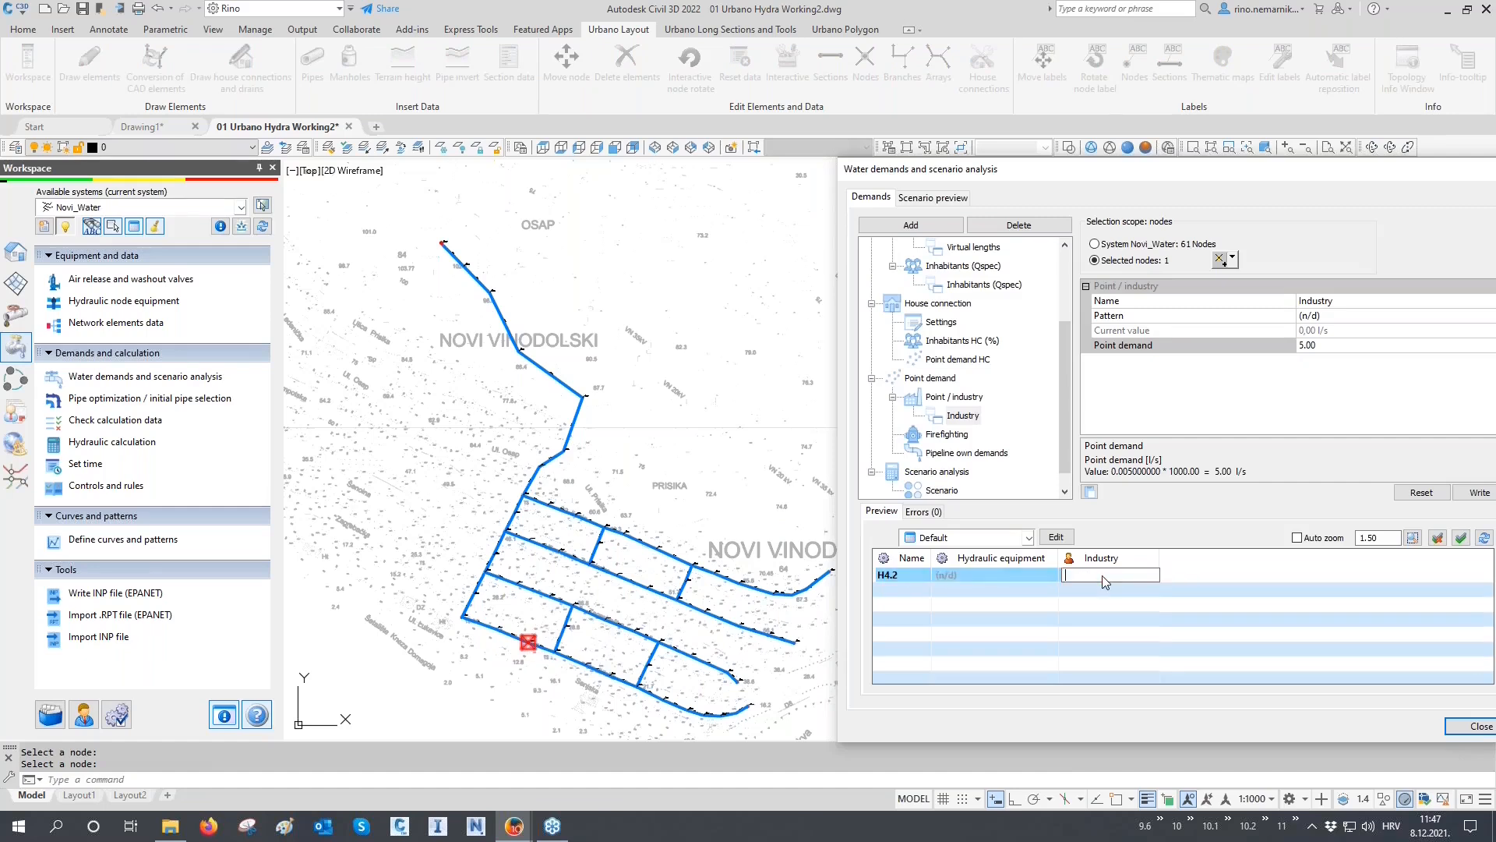
{"action": "key", "text": "Return"}
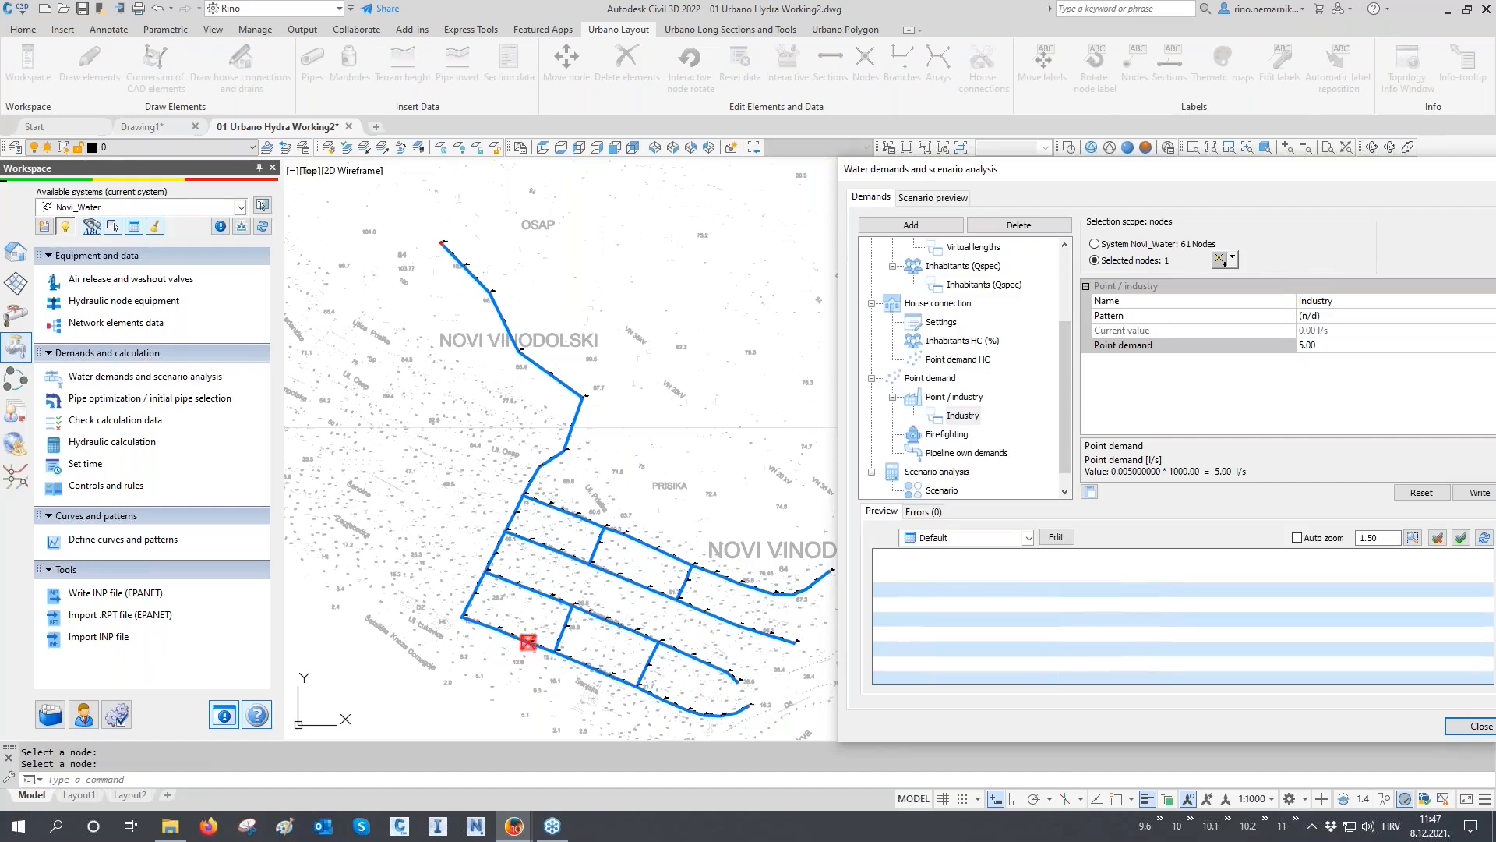
{"action": "type", "text": "6"}
{"action": "key", "text": "Return"}
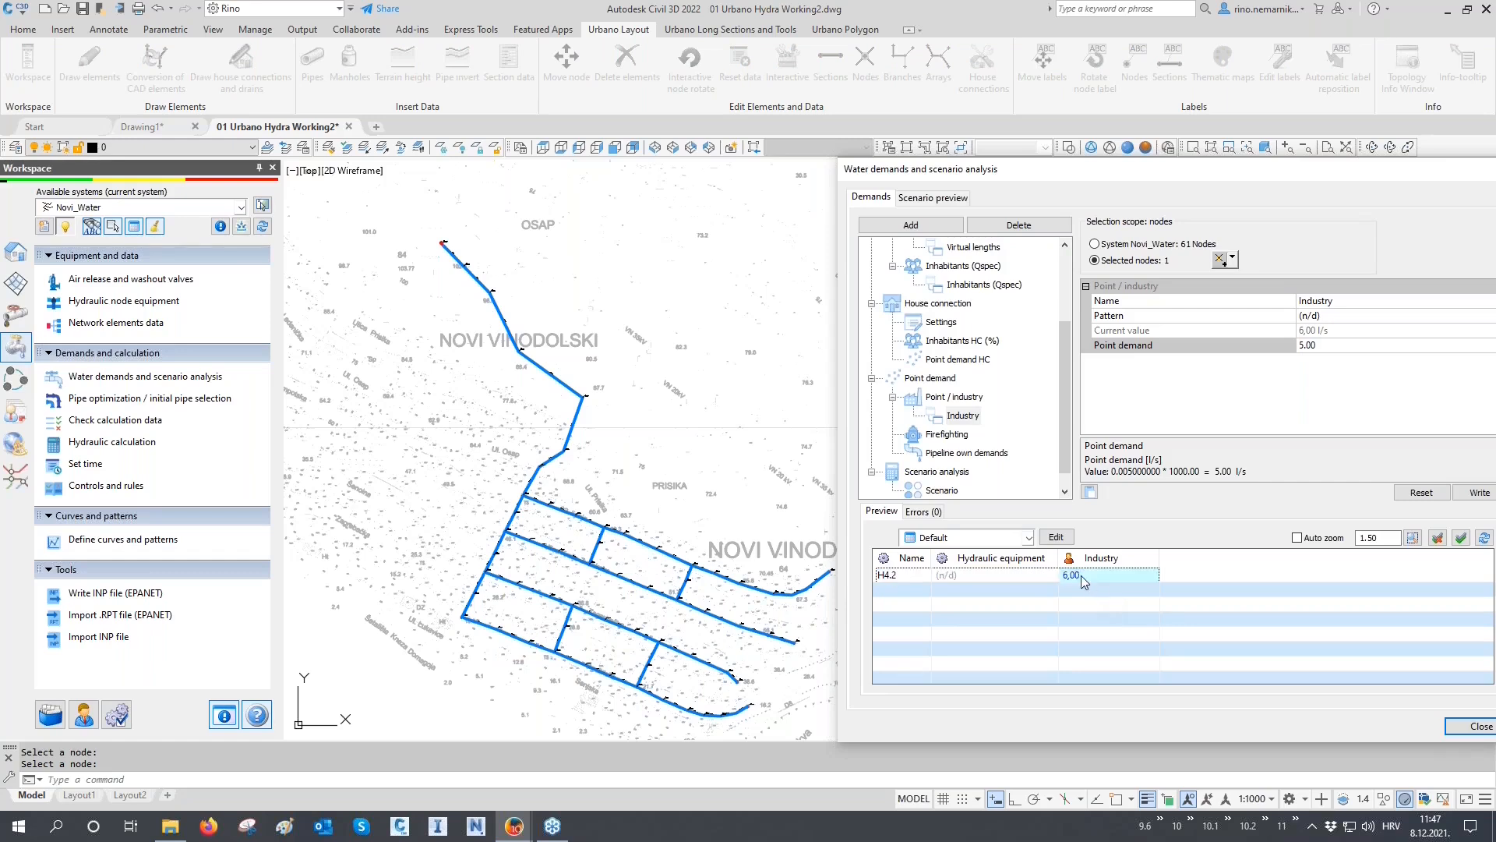
Add a Firefighting point demand and check the available input types, keeping Direct input
{"action": "left_click", "coordinate": [957, 437]}
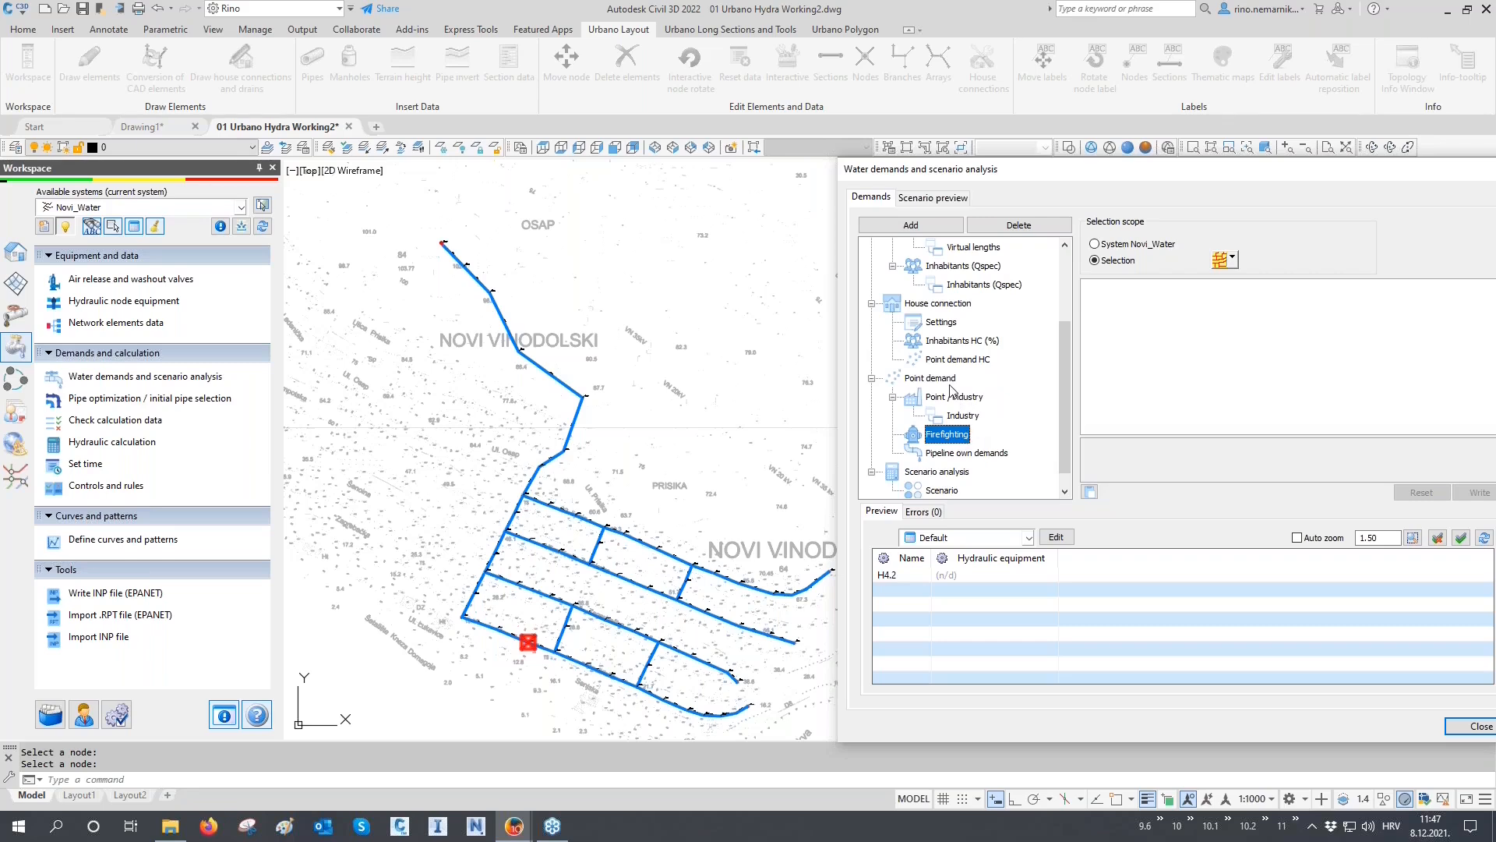
{"action": "left_click", "coordinate": [940, 226]}
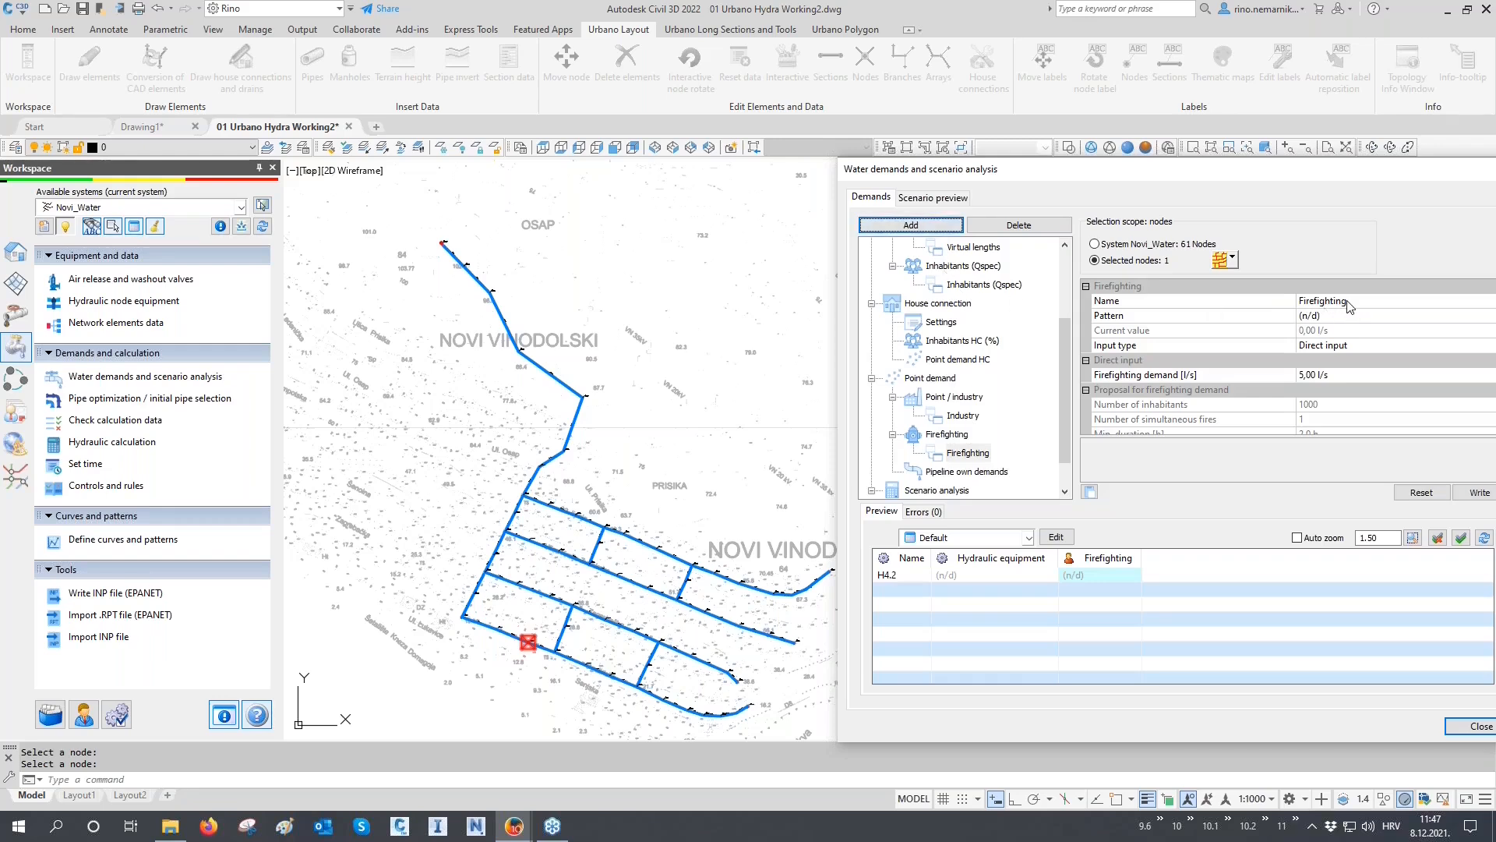
{"action": "left_click", "coordinate": [1151, 347]}
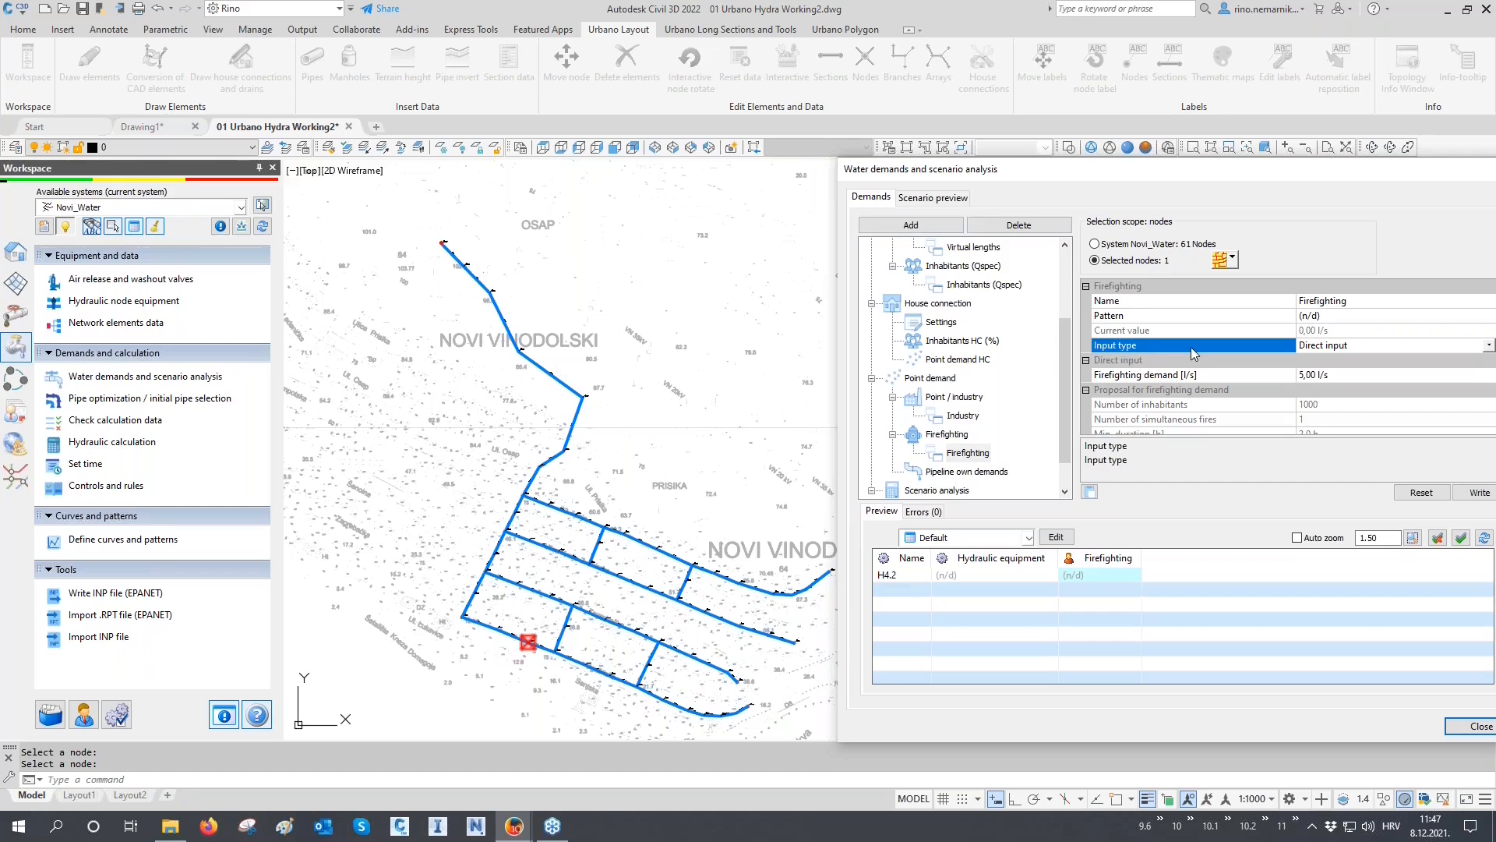
{"action": "left_click", "coordinate": [1349, 349]}
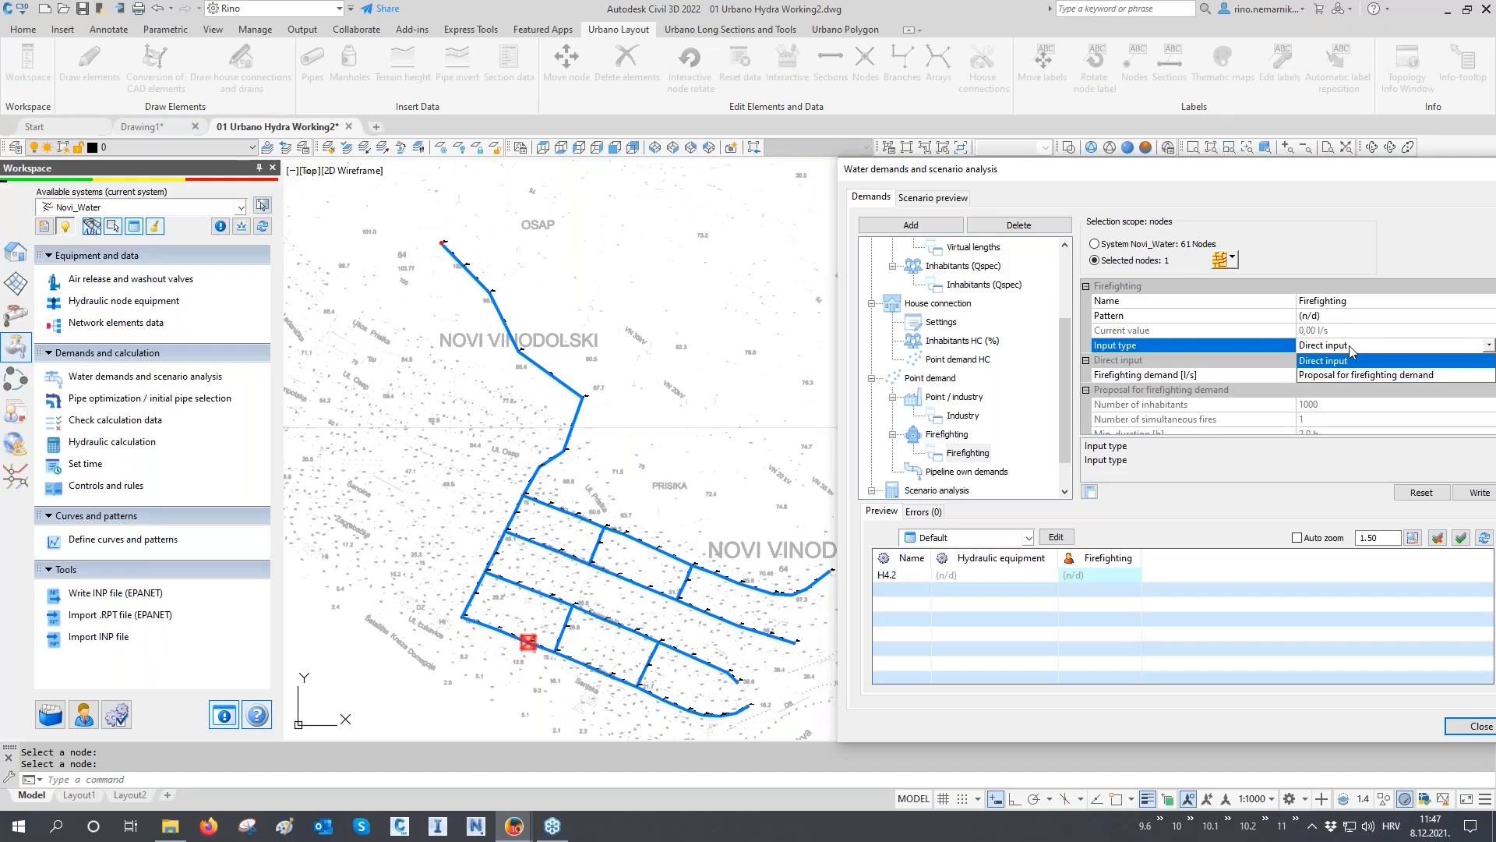
{"action": "left_click", "coordinate": [1349, 344]}
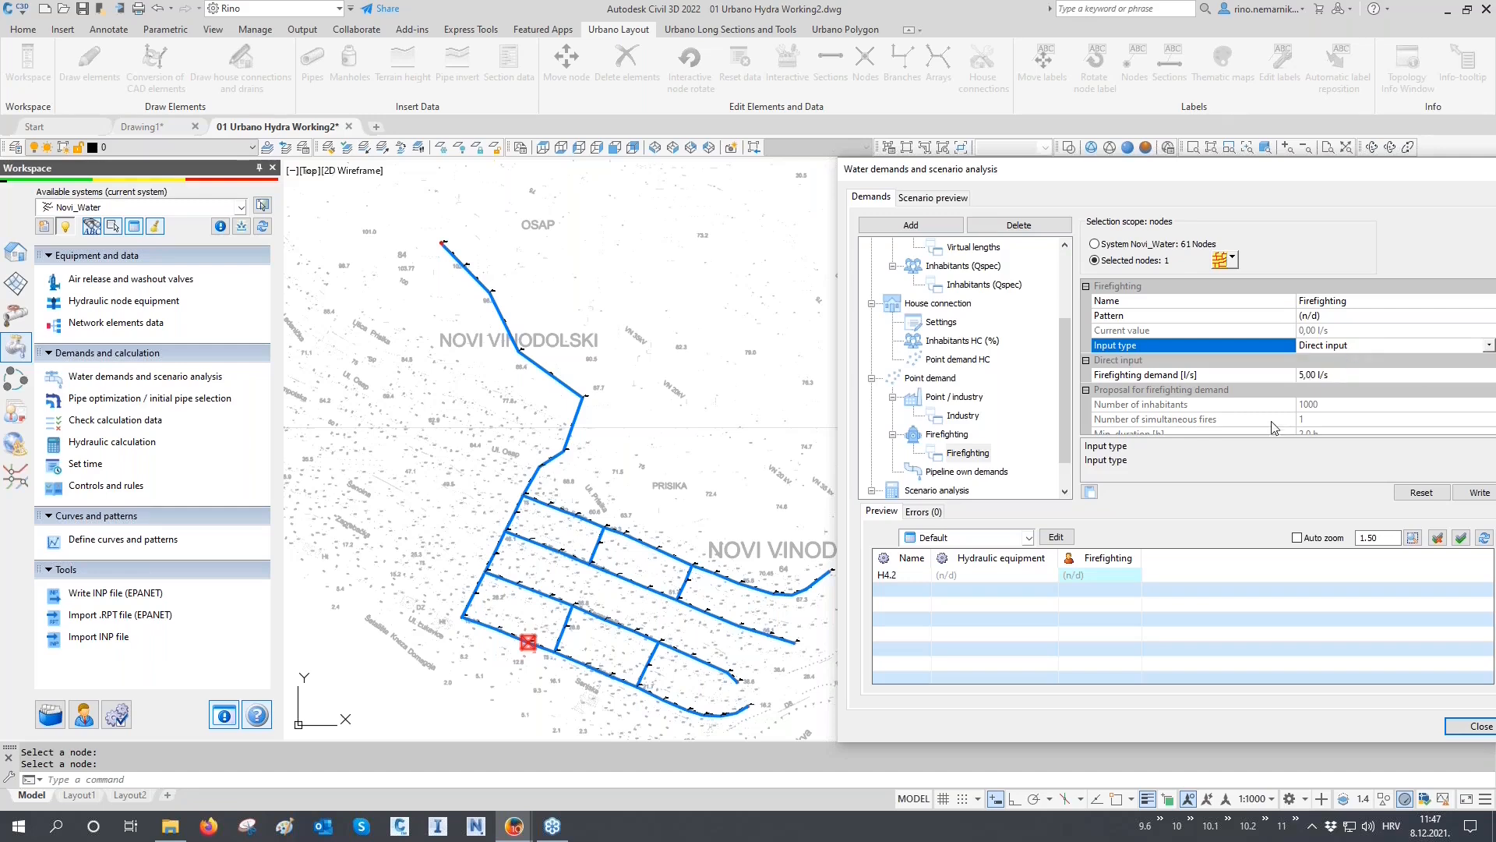
Limit the Firefighting demand's selection scope to the branch end nodes H1.12, H2.10, H3.9 and H4.12
{"action": "left_click", "coordinate": [1235, 262]}
{"action": "left_click", "coordinate": [1263, 377]}
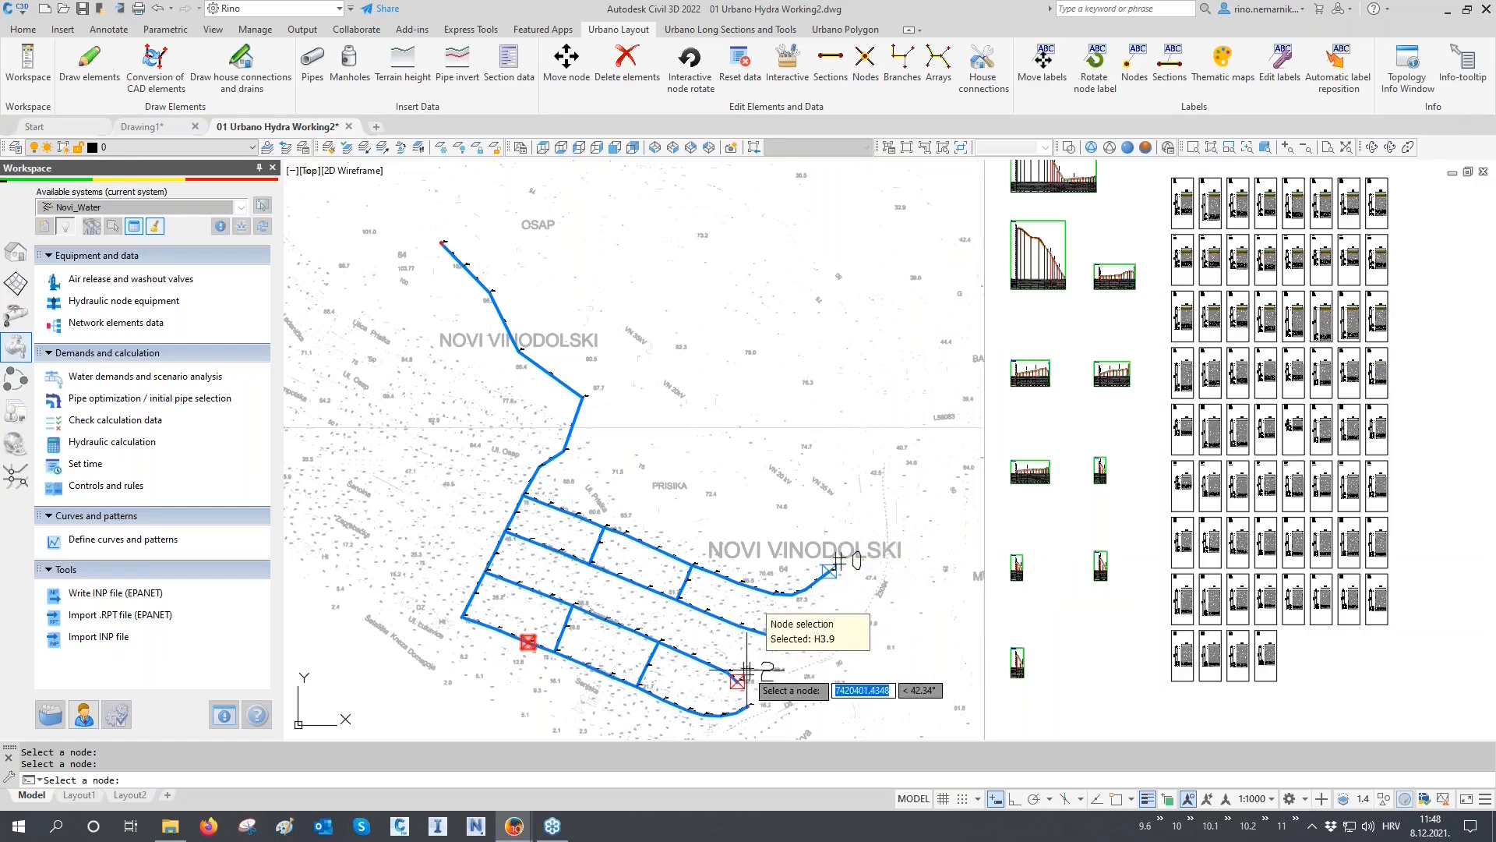
{"action": "key", "text": "Return"}
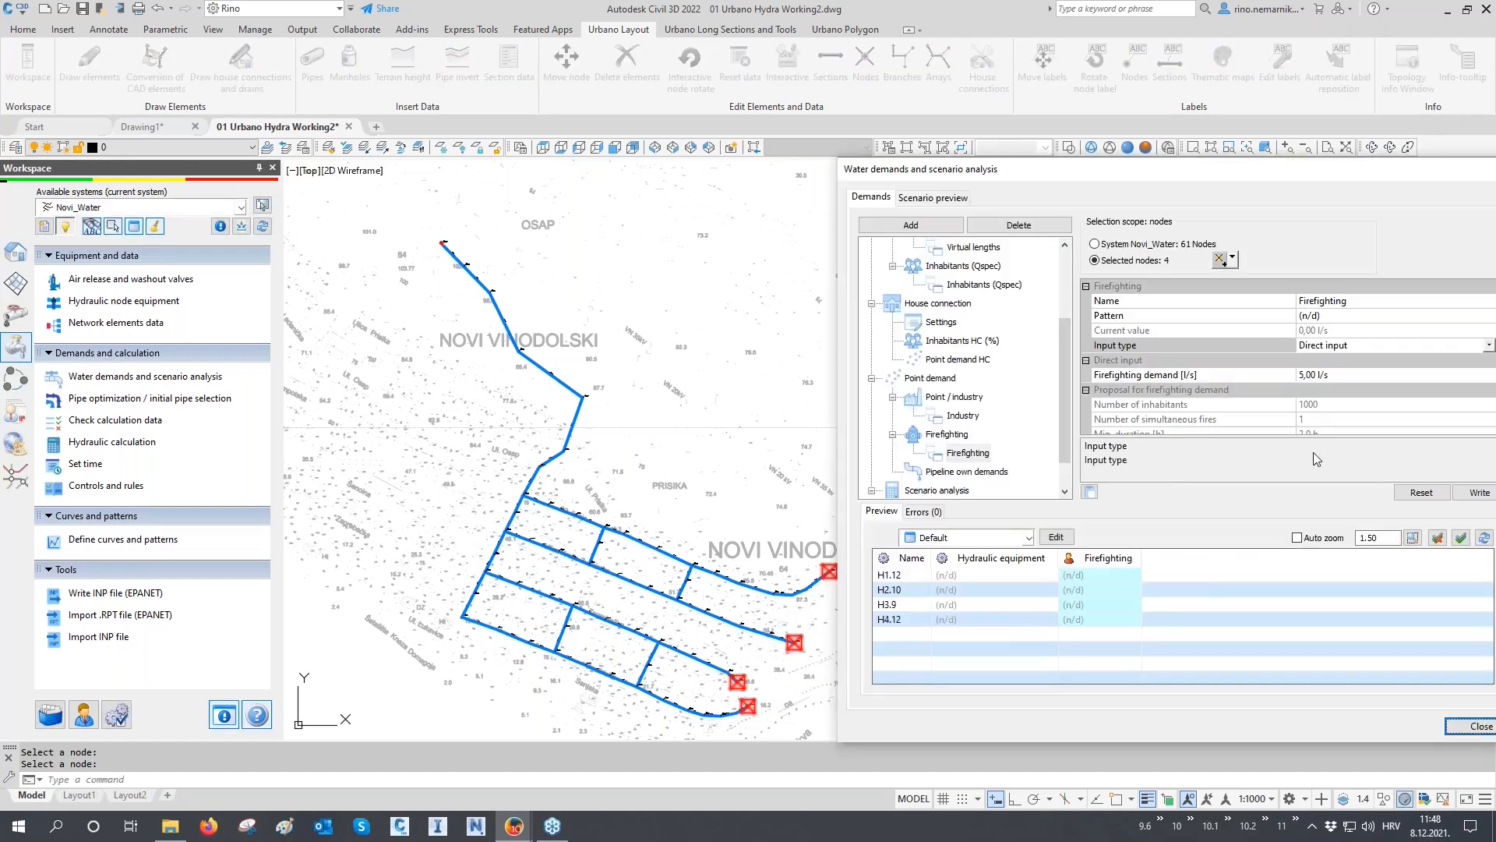
Set the direct firefighting demand to 10 l/s and write it to the four selected nodes
{"action": "double_click", "coordinate": [1319, 375]}
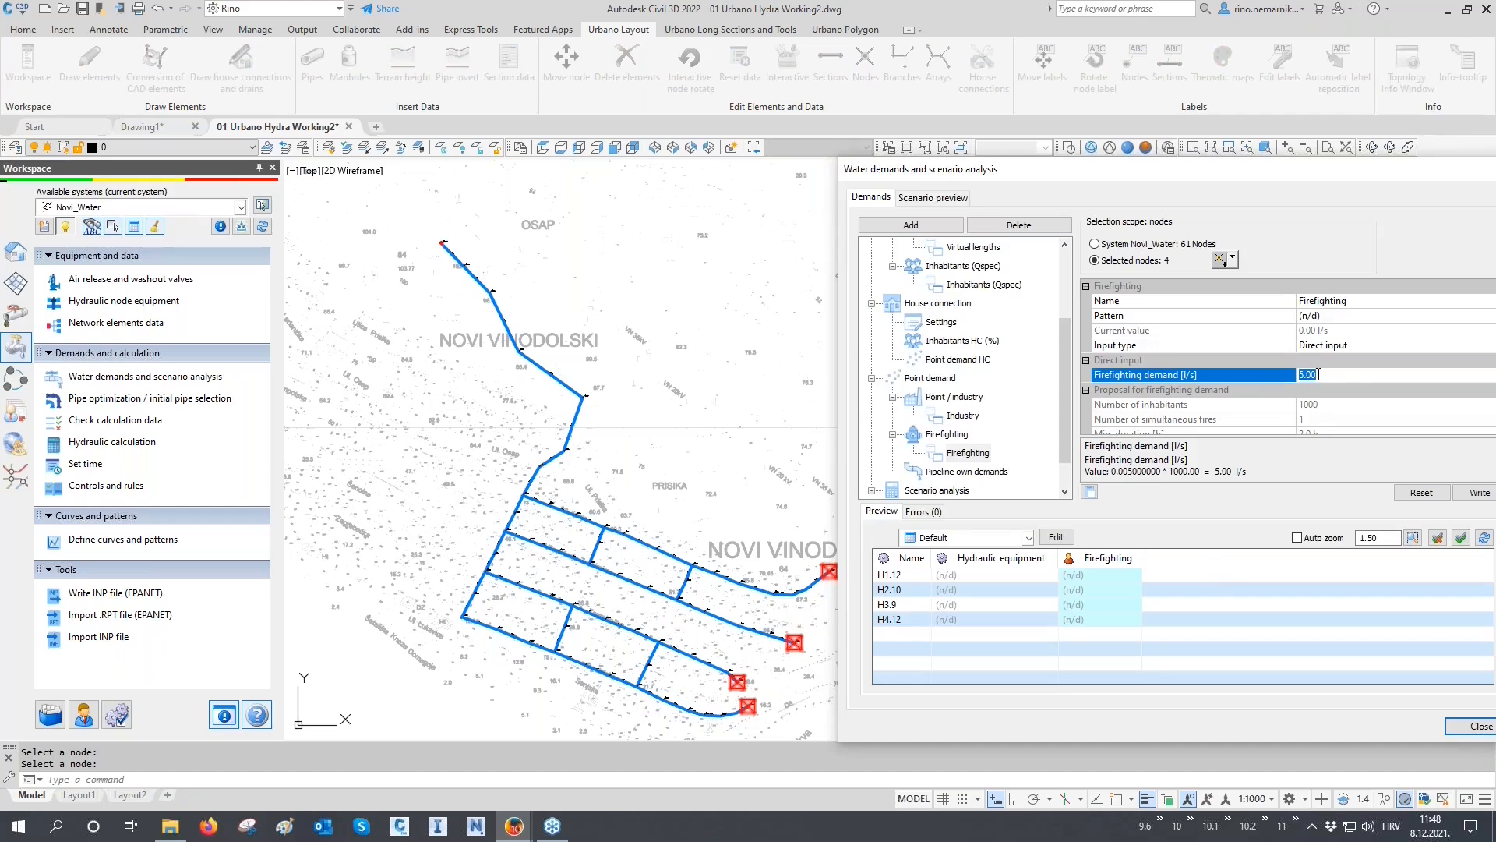
{"action": "type", "text": "10"}
{"action": "left_click", "coordinate": [1469, 493]}
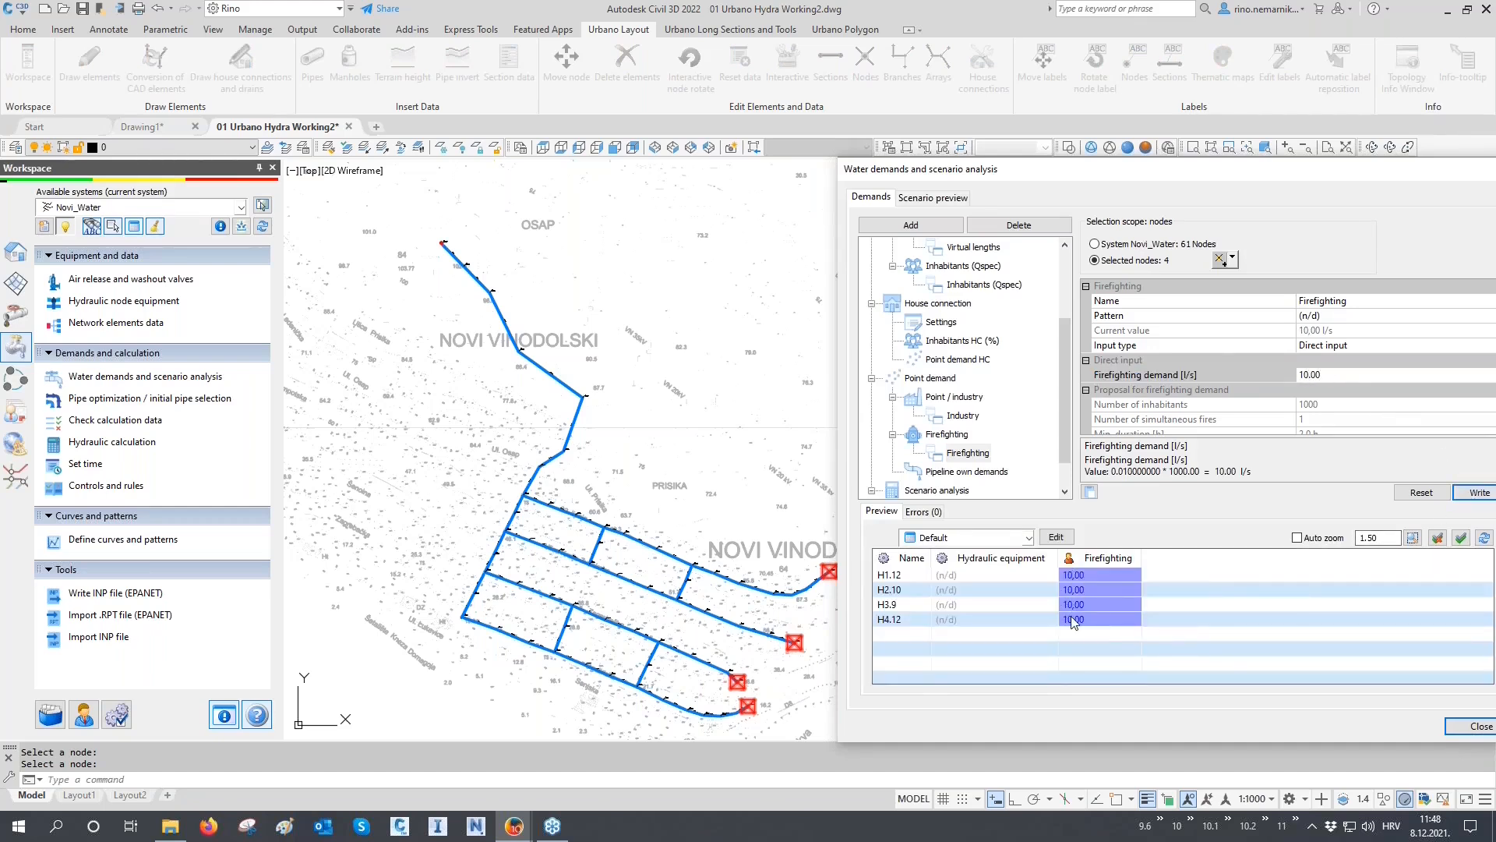
{"action": "mouse_move", "coordinate": [1073, 621]}
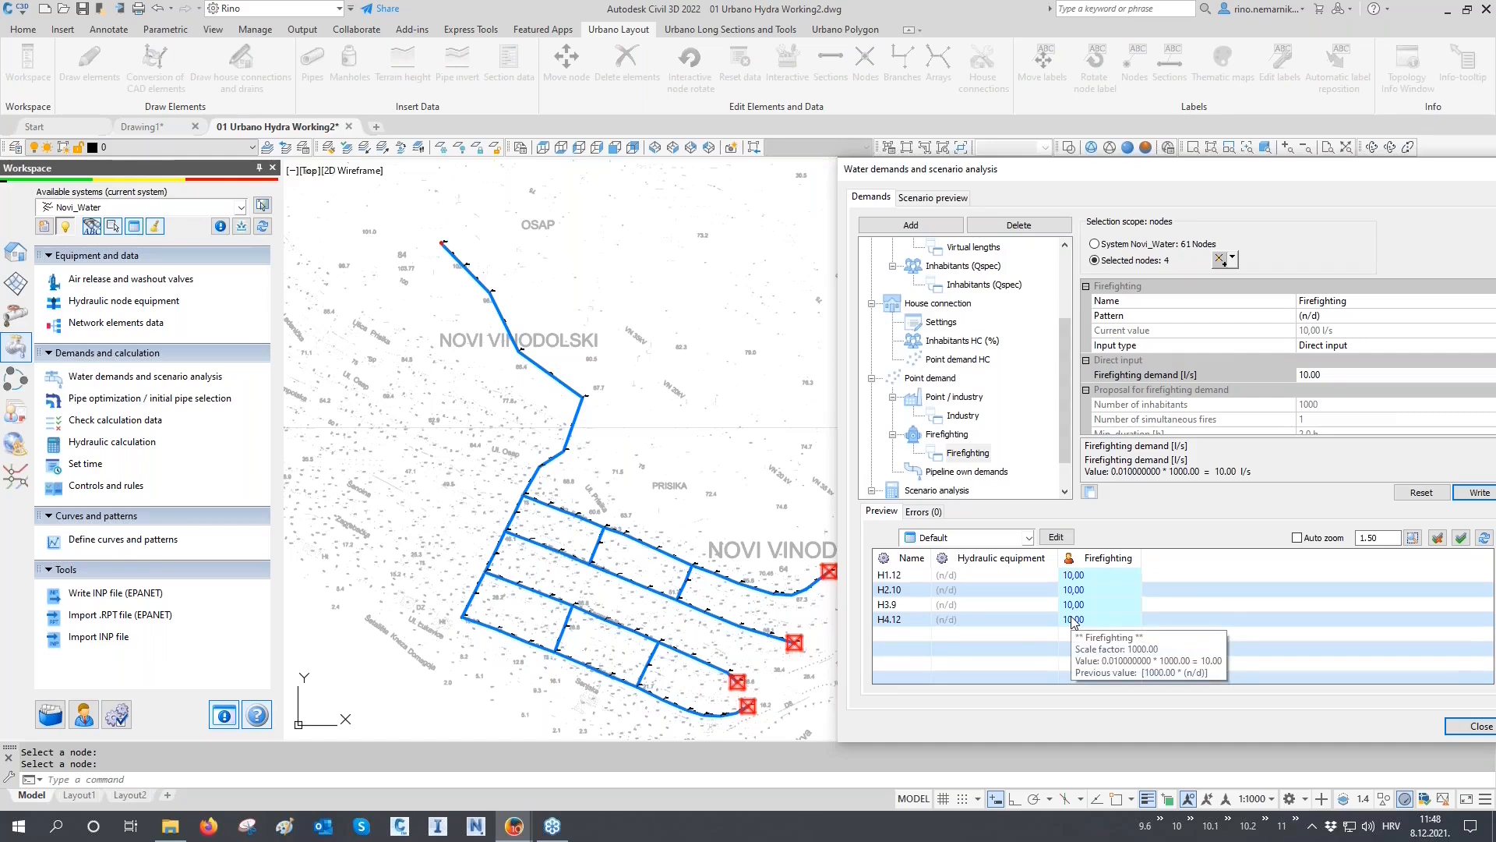
Switch the firefighting input type to Proposal for firefighting demand and review its inhabitants, simultaneous fires, duration and proposed demand parameters
{"action": "left_click", "coordinate": [1334, 347]}
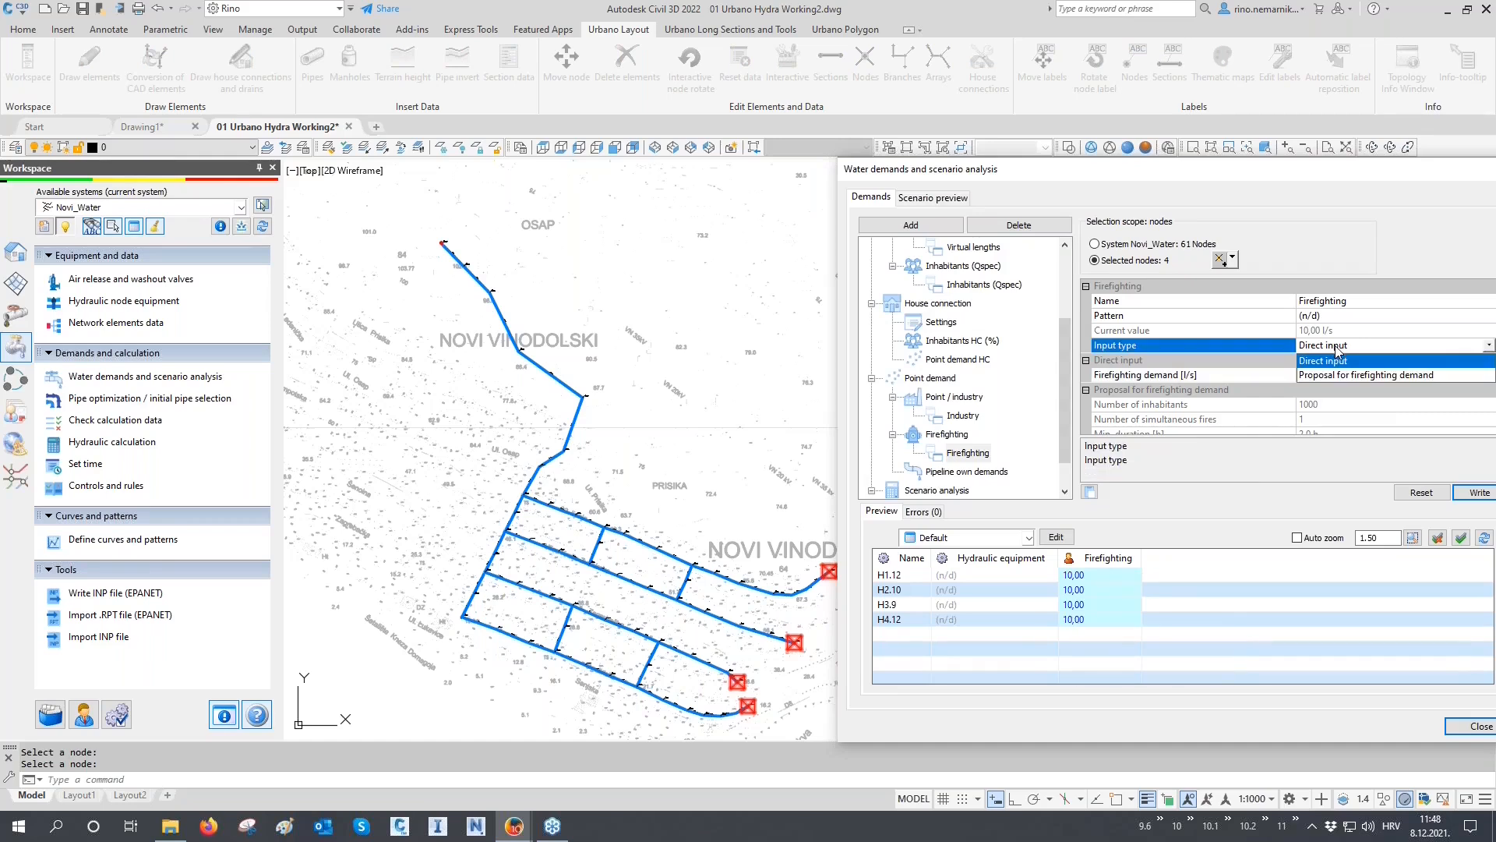
{"action": "left_click", "coordinate": [1372, 375]}
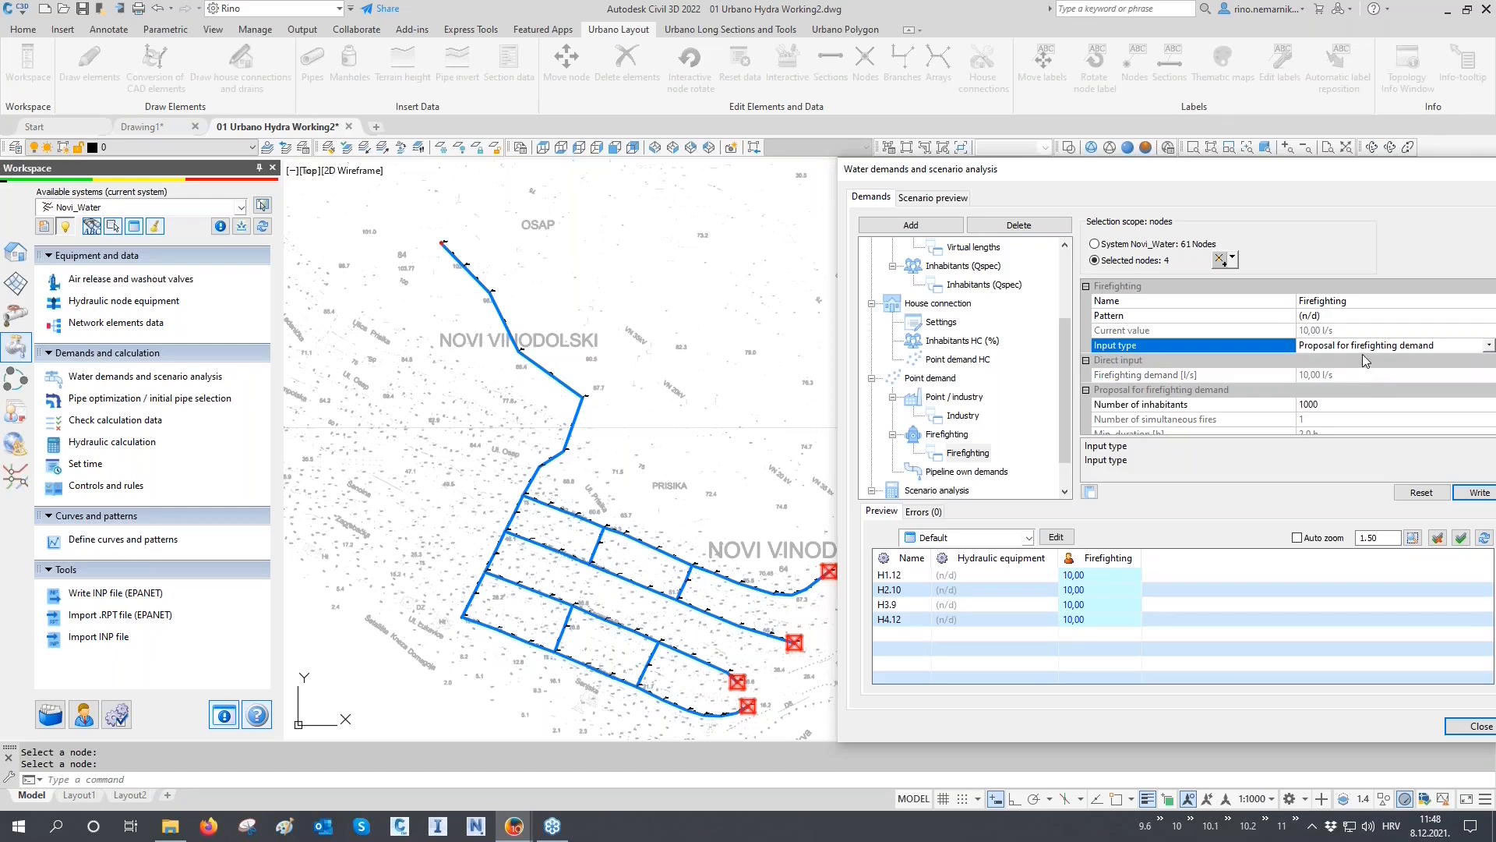
{"action": "left_click", "coordinate": [1346, 375]}
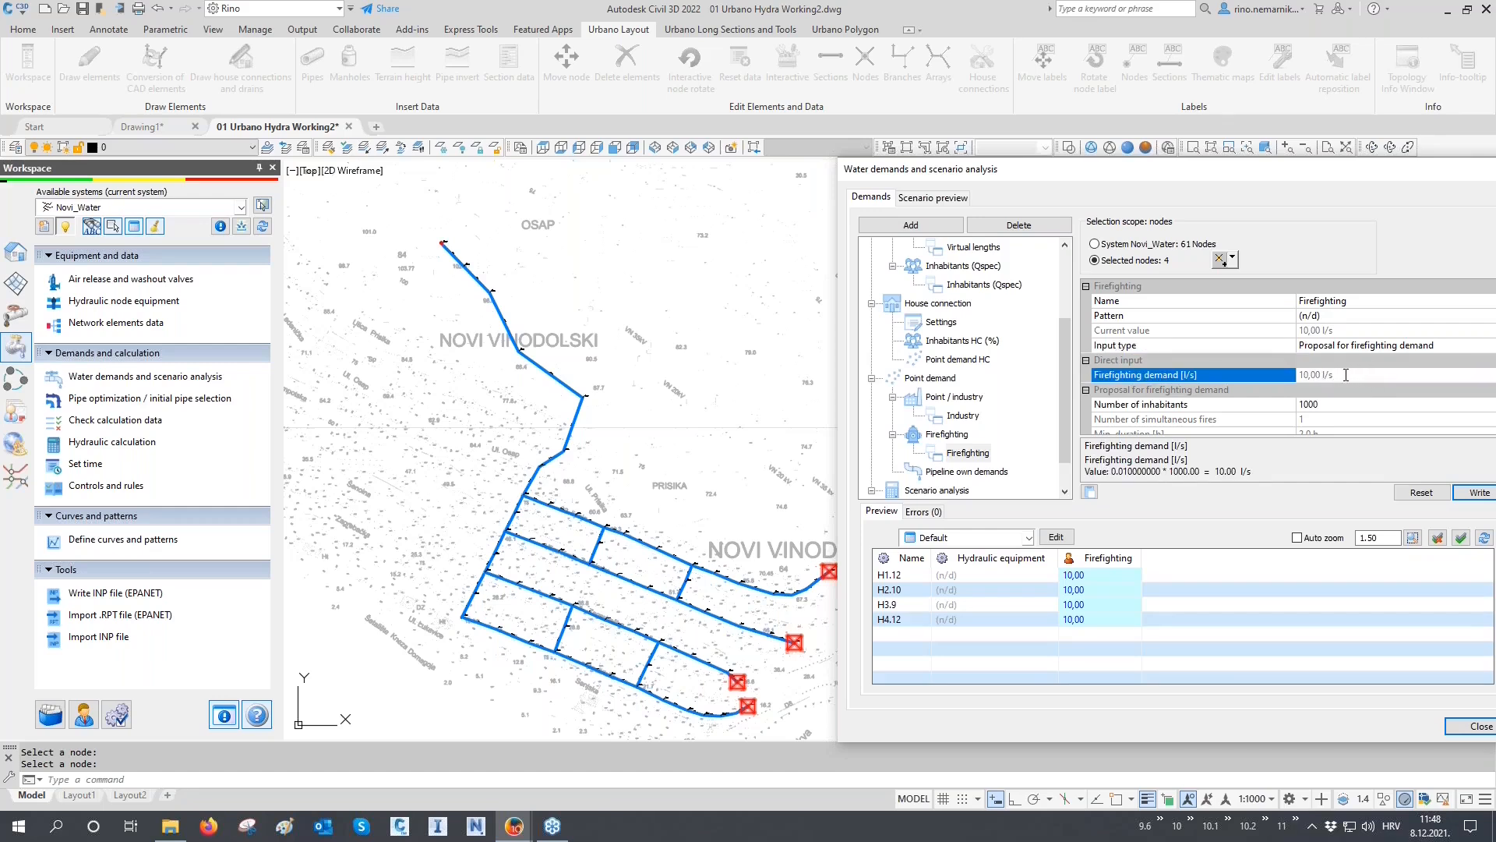
{"action": "scroll", "coordinate": [1346, 375], "scroll_direction": "down", "scroll_amount": 1}
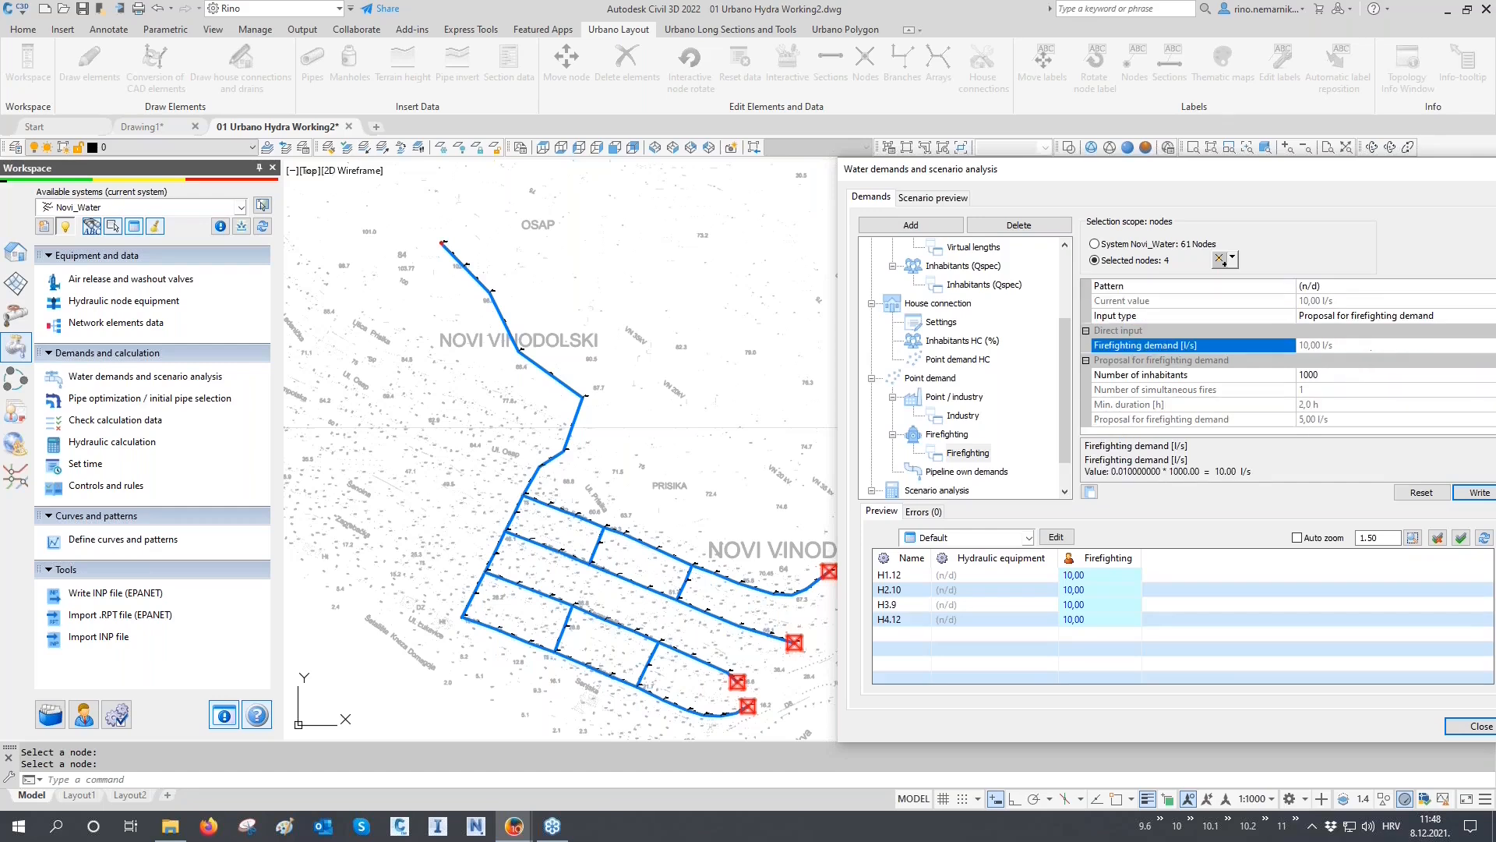
{"action": "left_click", "coordinate": [1200, 376]}
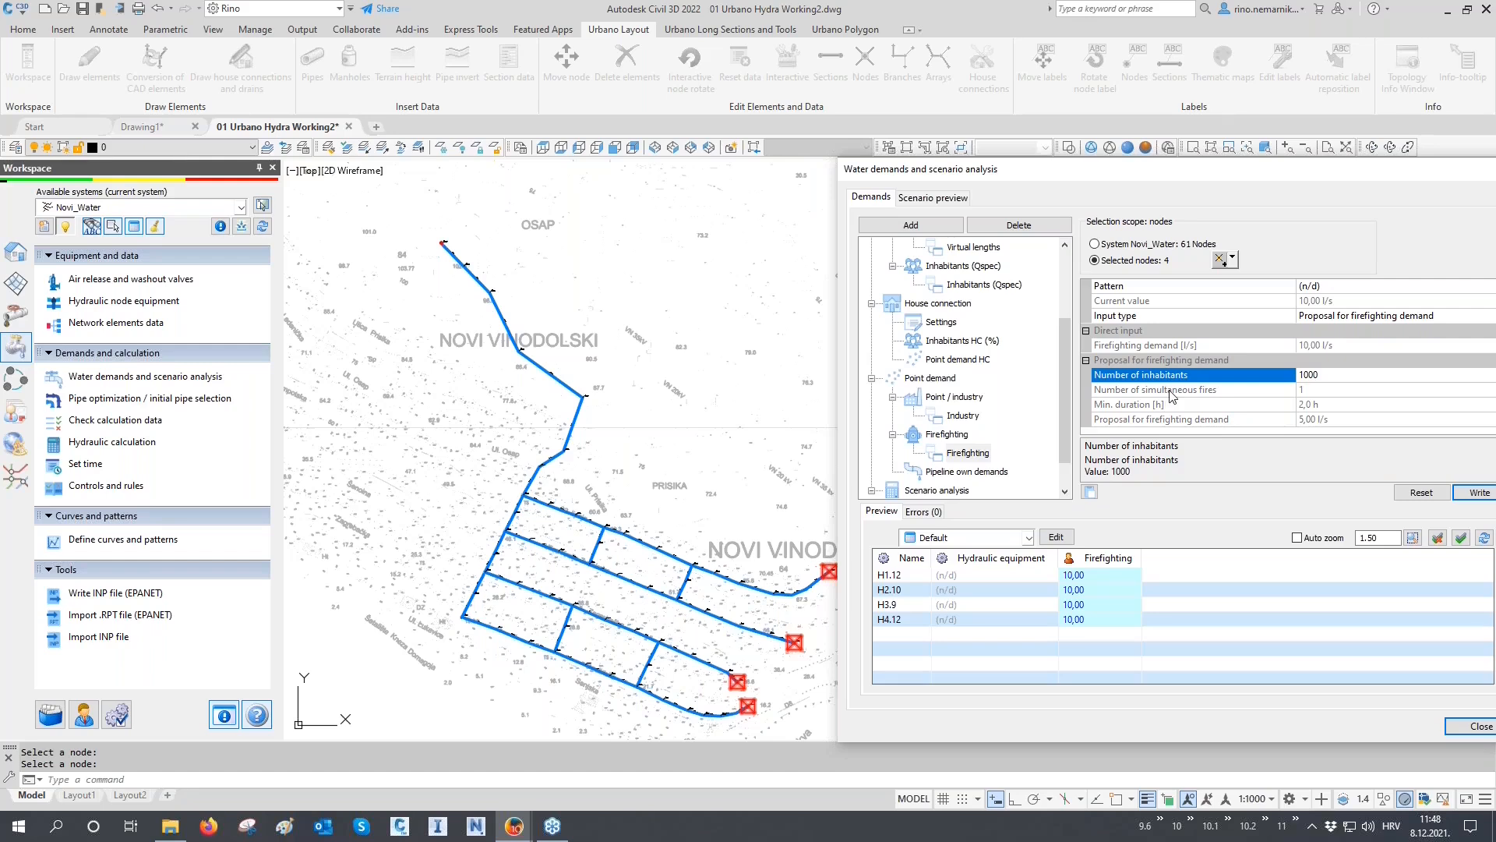
{"action": "double_click", "coordinate": [1317, 375]}
{"action": "left_click", "coordinate": [1191, 392]}
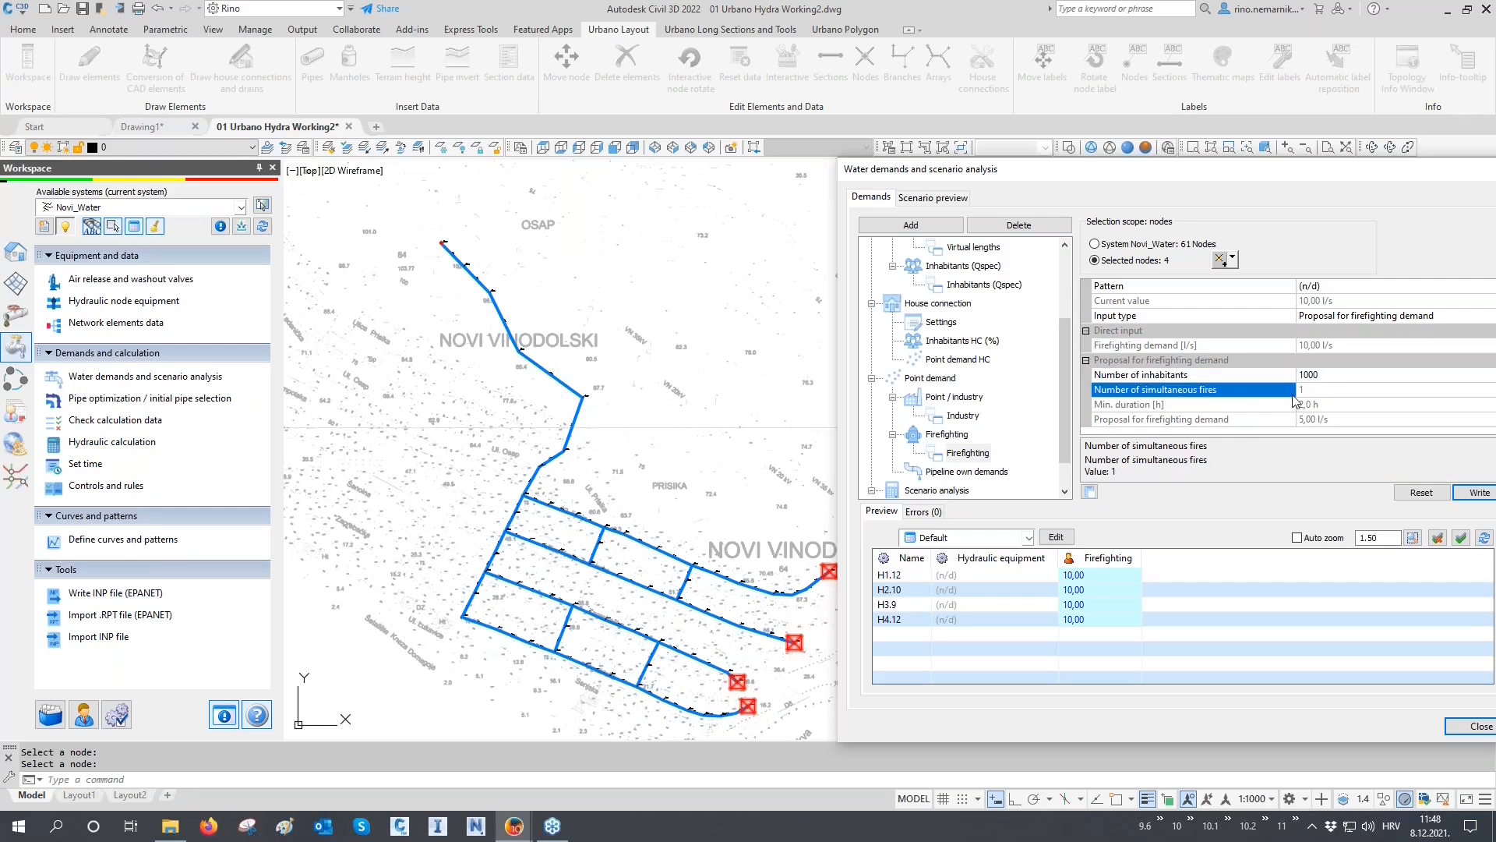
{"action": "left_click", "coordinate": [1157, 405]}
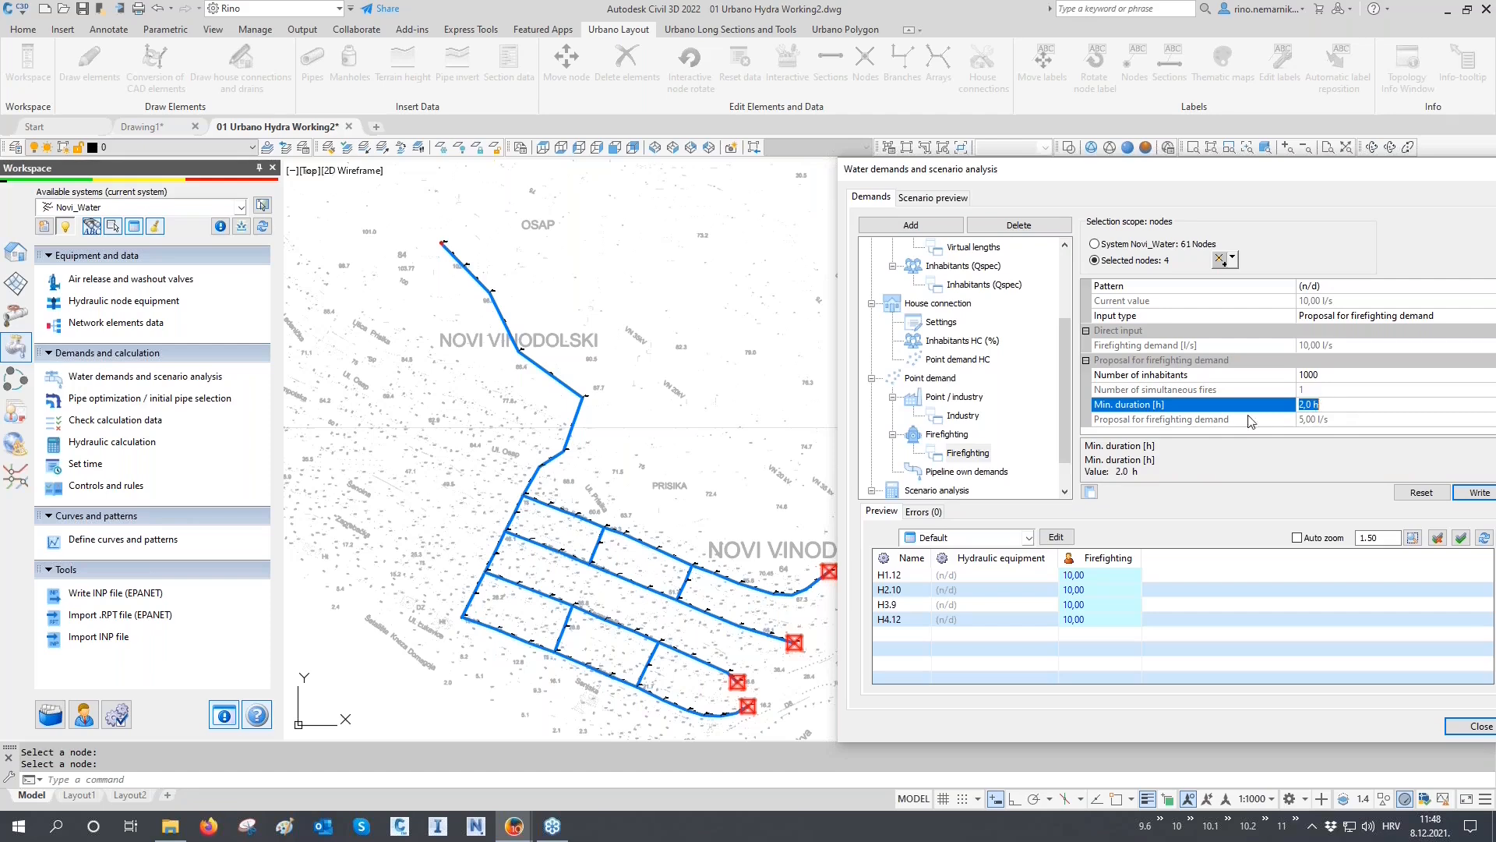
{"action": "left_click", "coordinate": [1169, 423]}
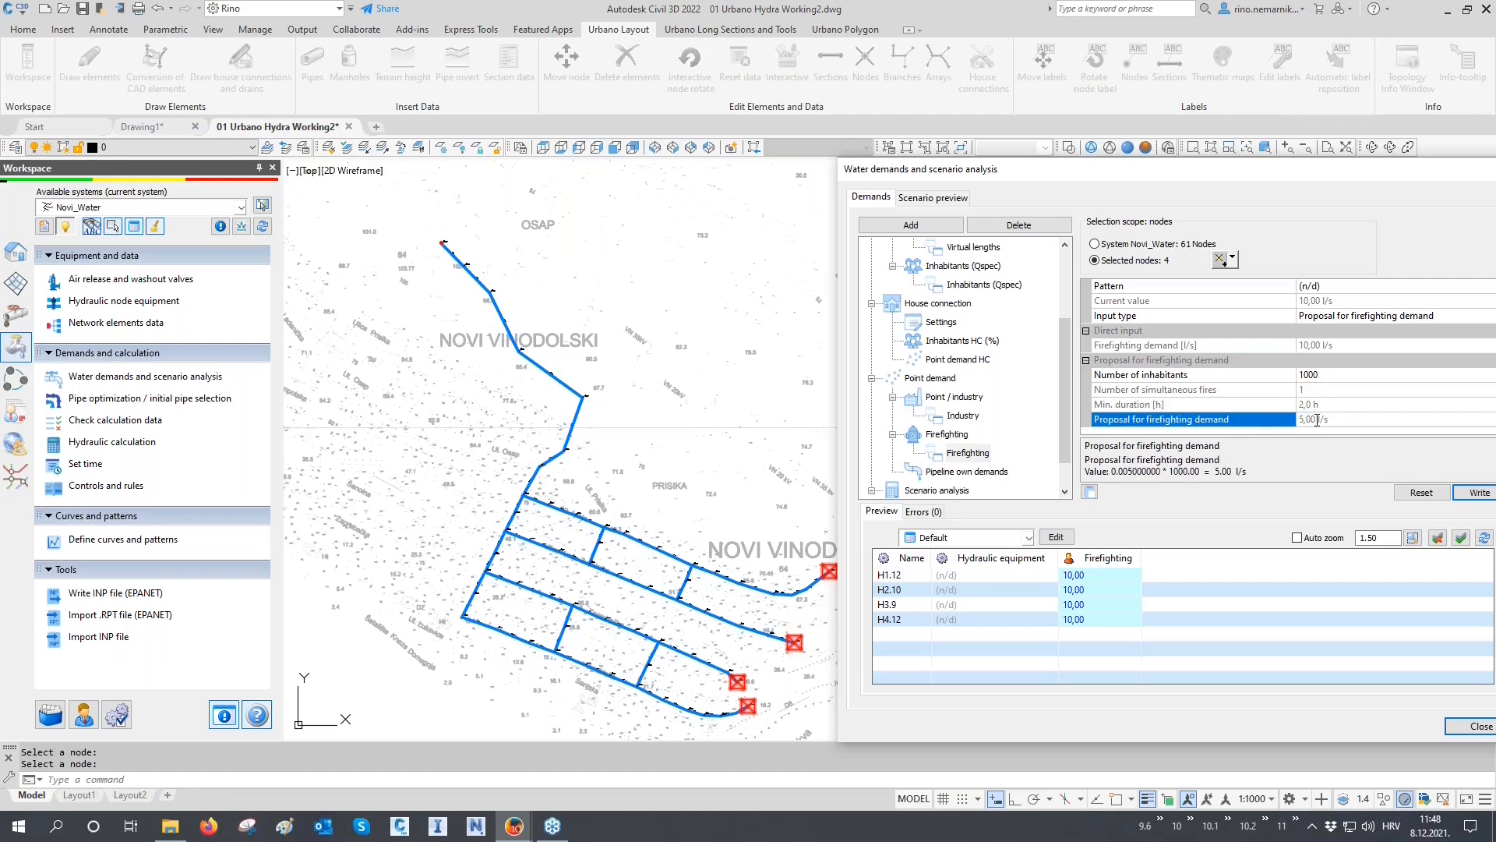
Try 5000 inhabitants, set the number of inhabitants to 10000, and write the proposed firefighting demand to the selected nodes
{"action": "left_click", "coordinate": [1329, 377]}
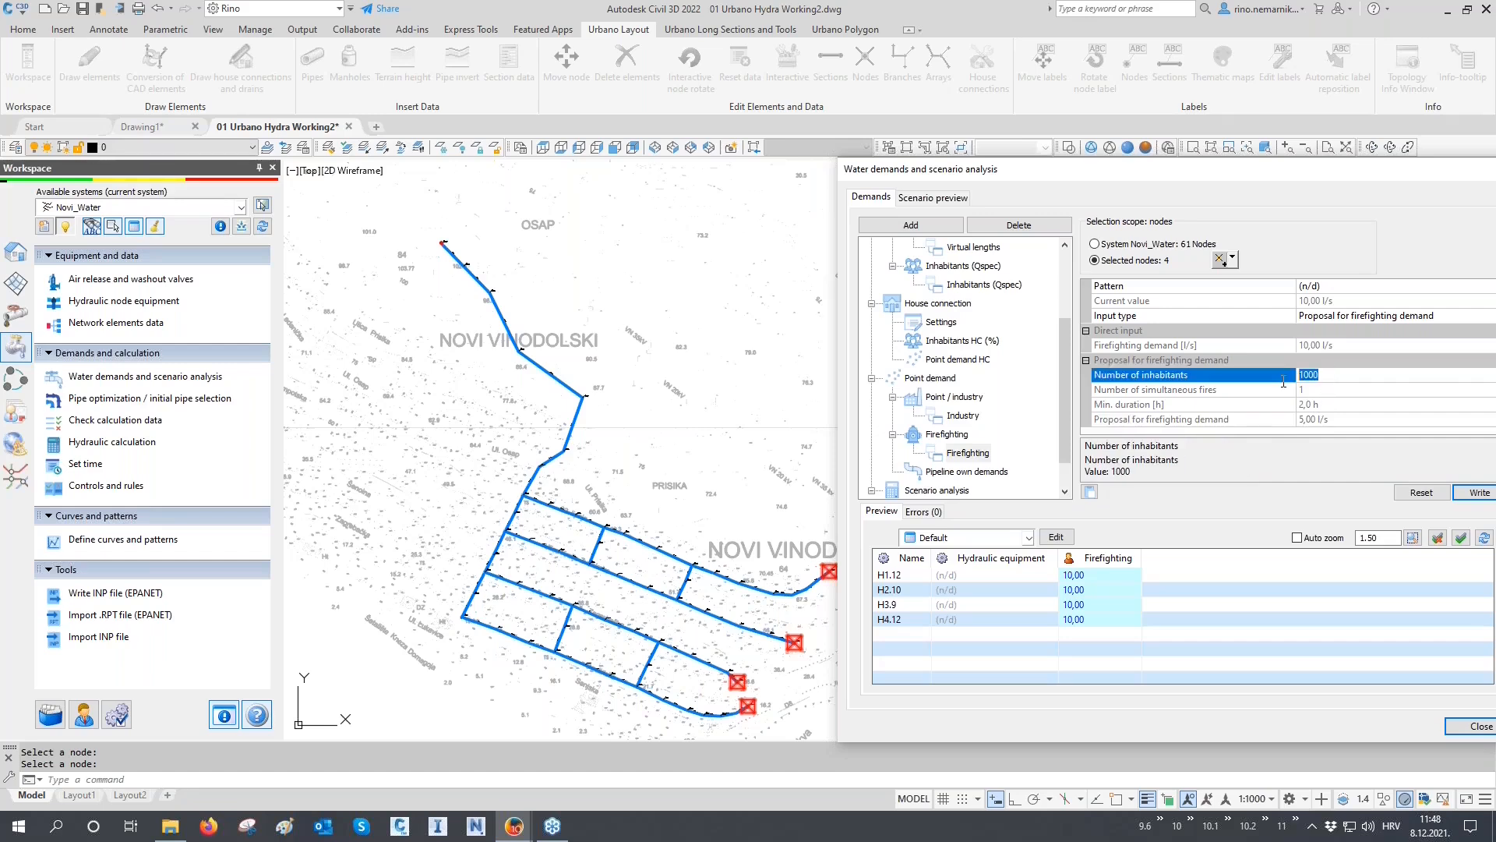
{"action": "type", "text": "5000"}
{"action": "key", "text": "Return"}
{"action": "left_click", "coordinate": [1325, 376]}
{"action": "type", "text": "10000"}
{"action": "key", "text": "Return"}
{"action": "left_click", "coordinate": [1459, 494]}
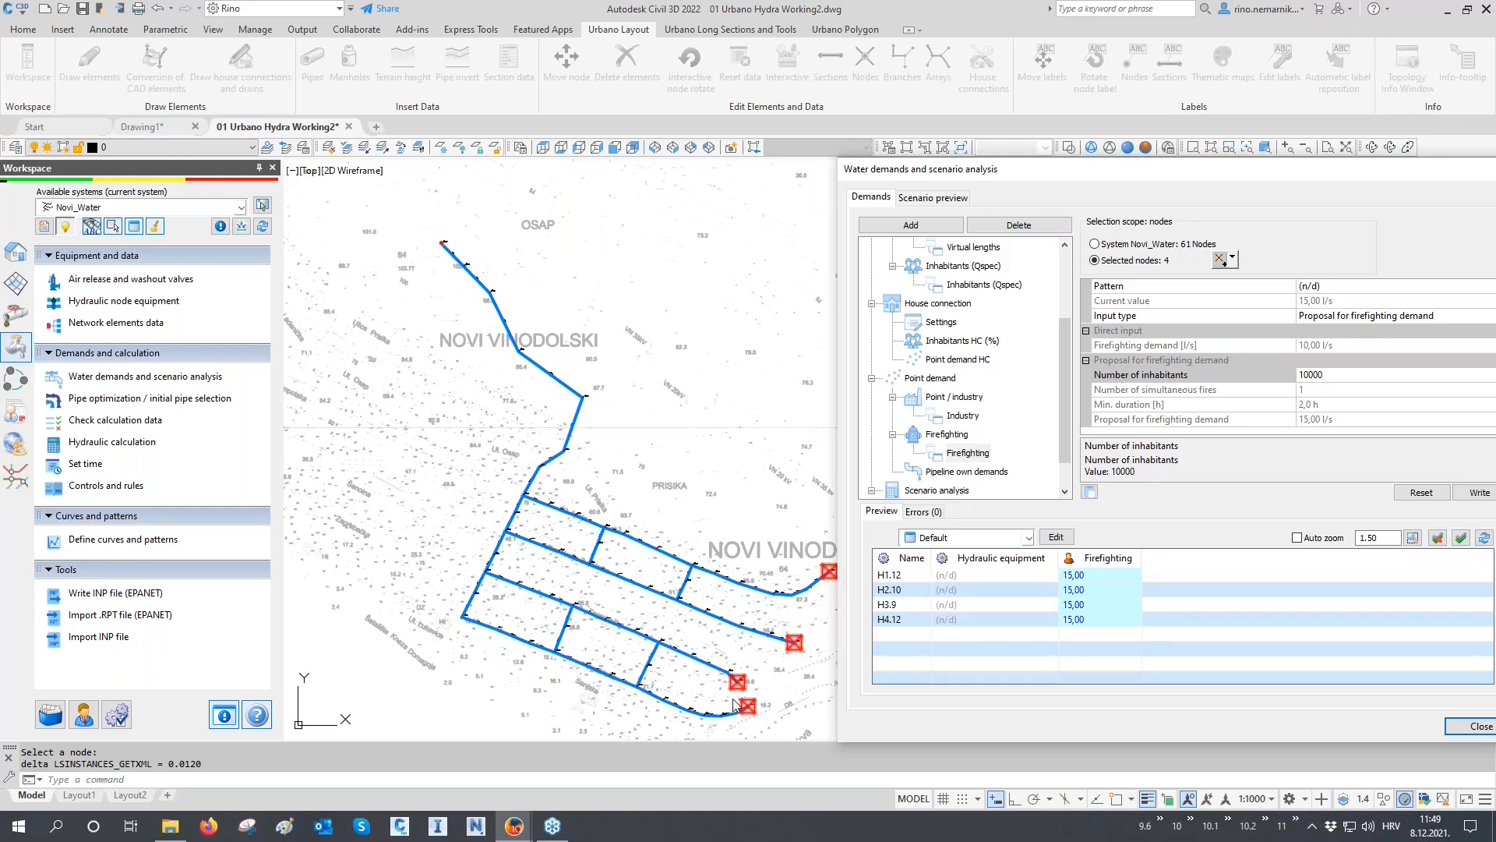
Add a Pipeline own demands entry under the point demands
{"action": "scroll", "coordinate": [986, 413], "scroll_direction": "down", "scroll_amount": 1}
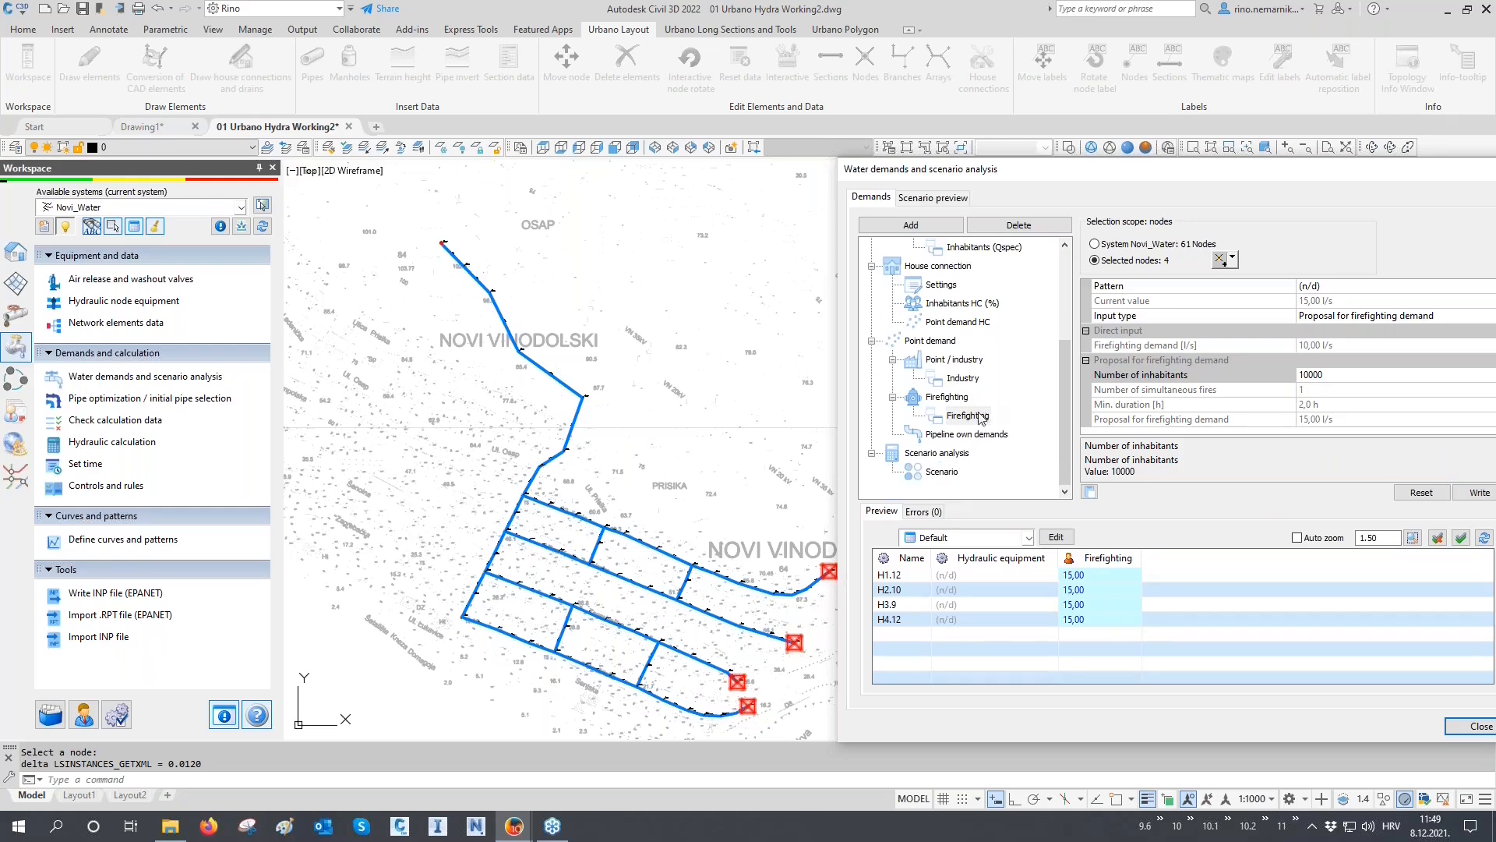
{"action": "left_click", "coordinate": [966, 434]}
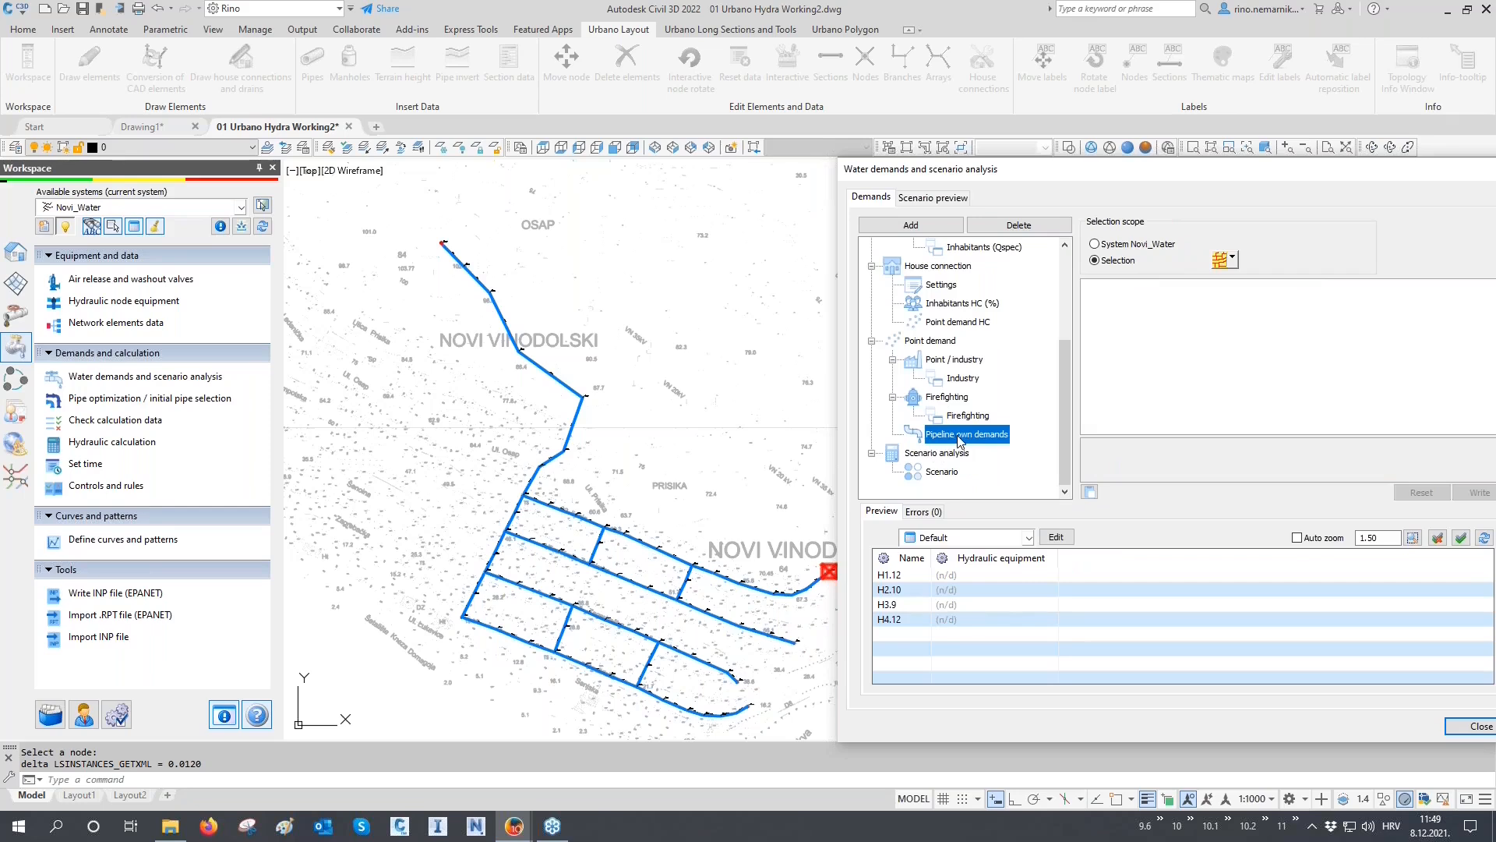
{"action": "left_click", "coordinate": [911, 225]}
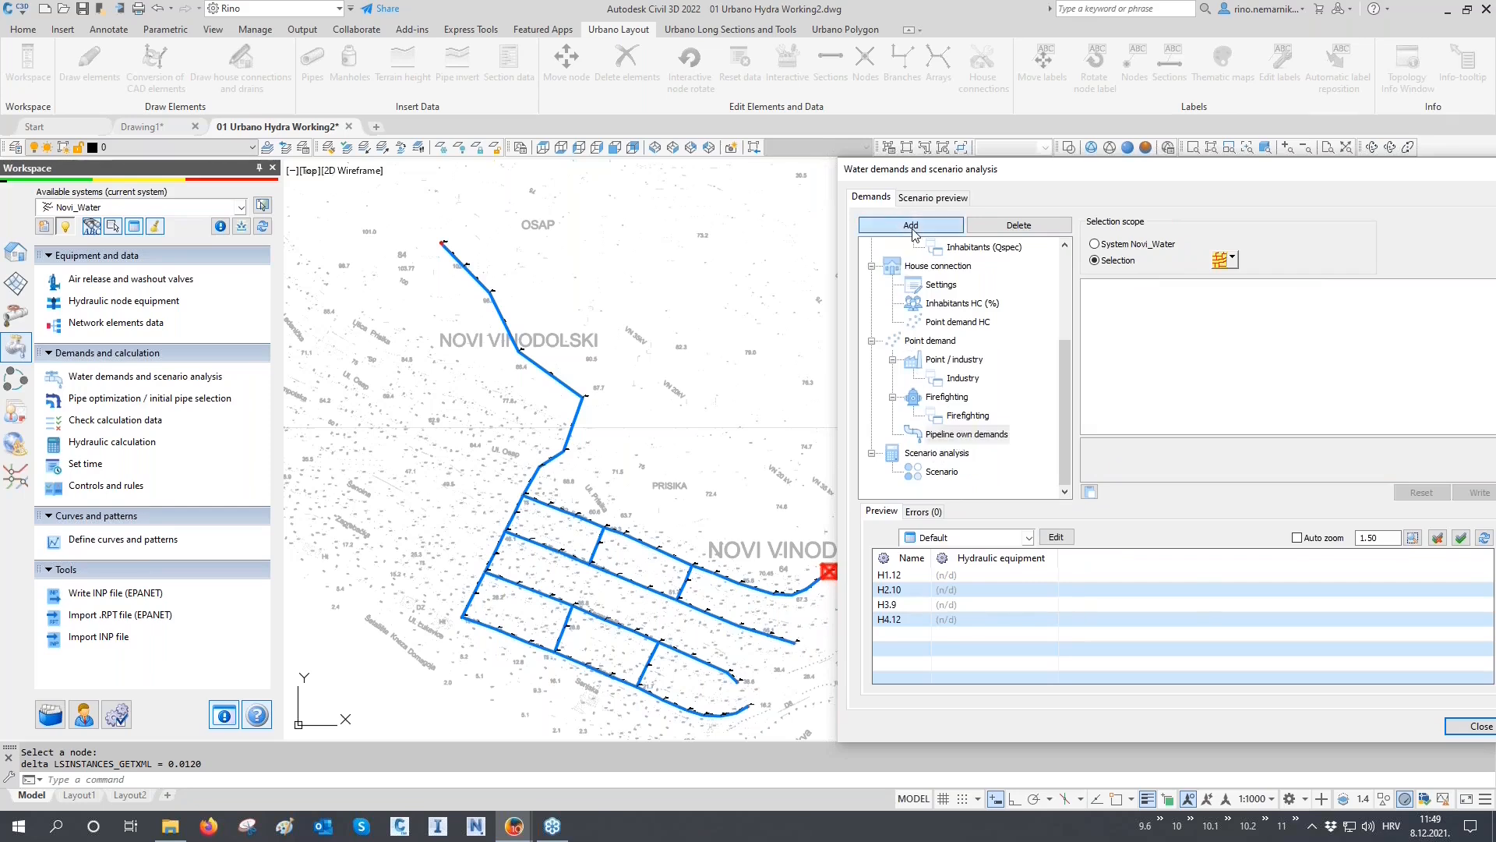
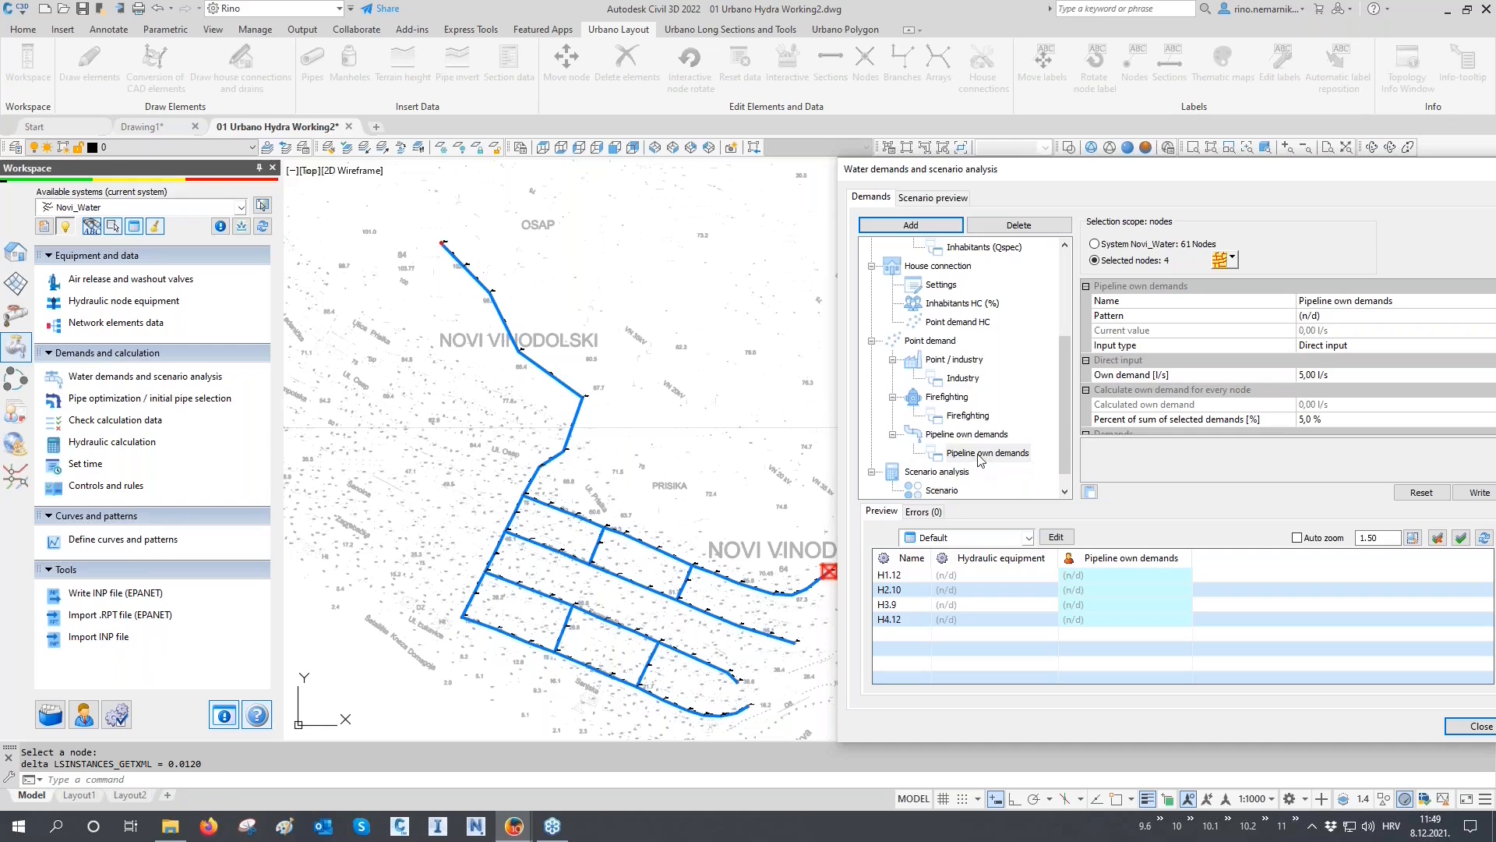
Set the pipeline own demands to be calculated for every node as 2% of the sum of selected demands
{"action": "left_click", "coordinate": [1341, 347]}
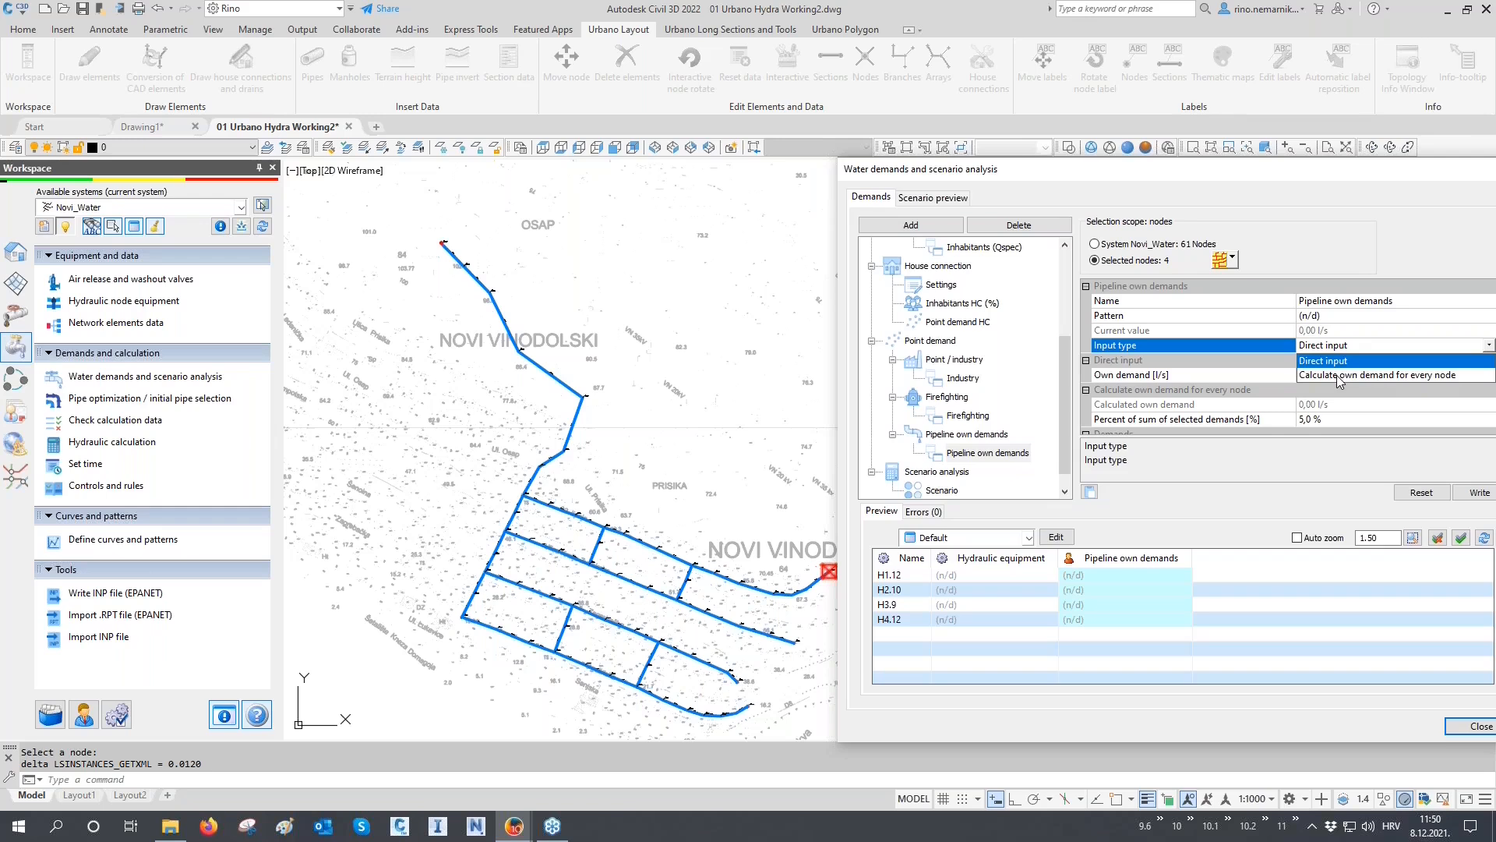
{"action": "left_click", "coordinate": [1336, 375]}
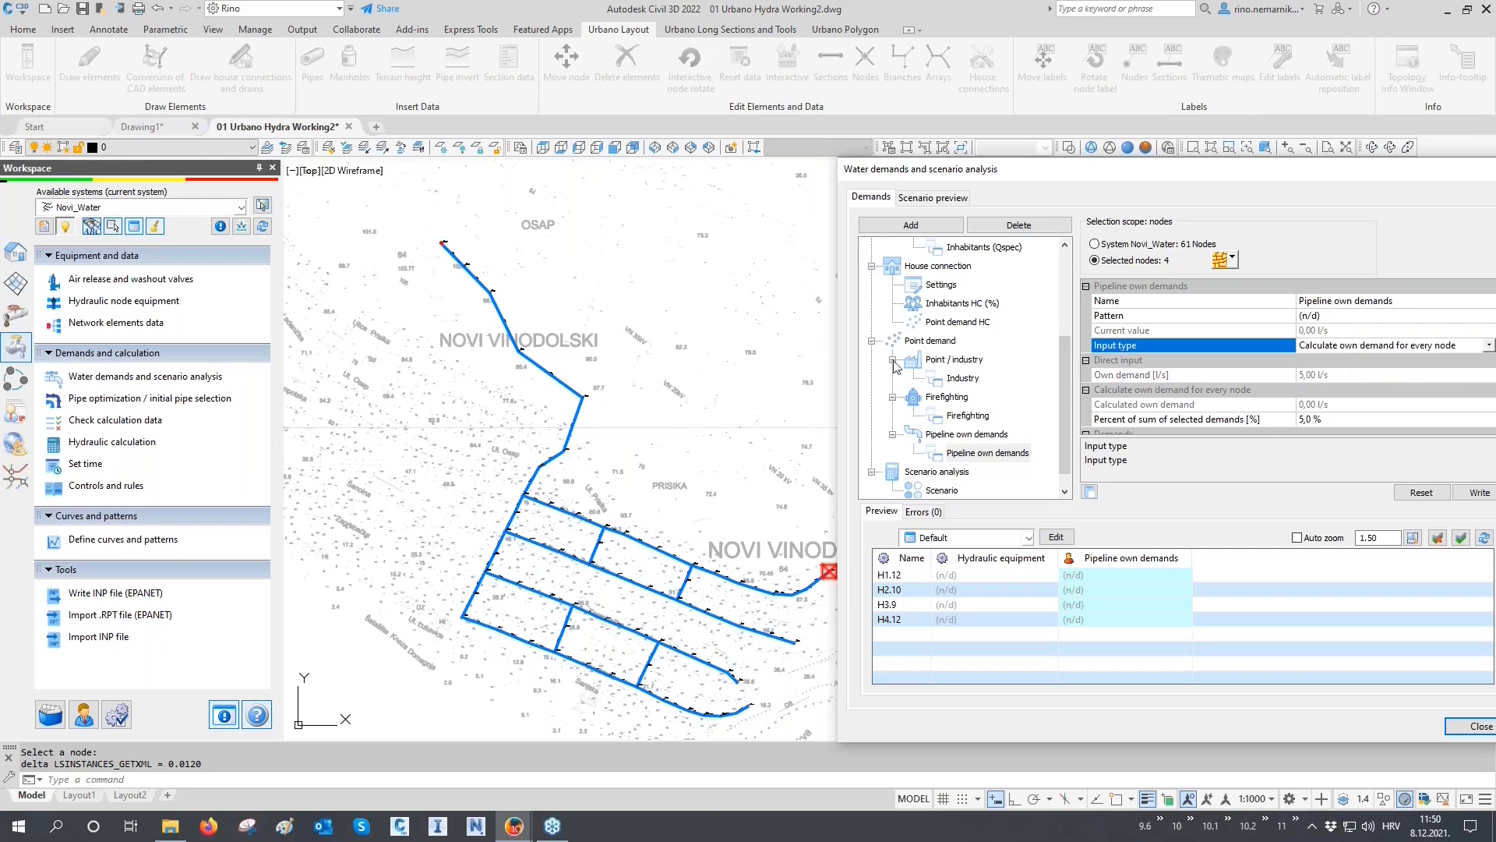
{"action": "left_click", "coordinate": [1248, 421]}
{"action": "type", "text": "2"}
{"action": "left_click", "coordinate": [1165, 405]}
Include the People, Tourists and Industry demands in the pipeline own demand calculation
{"action": "scroll", "coordinate": [1264, 411], "scroll_direction": "down", "scroll_amount": 1}
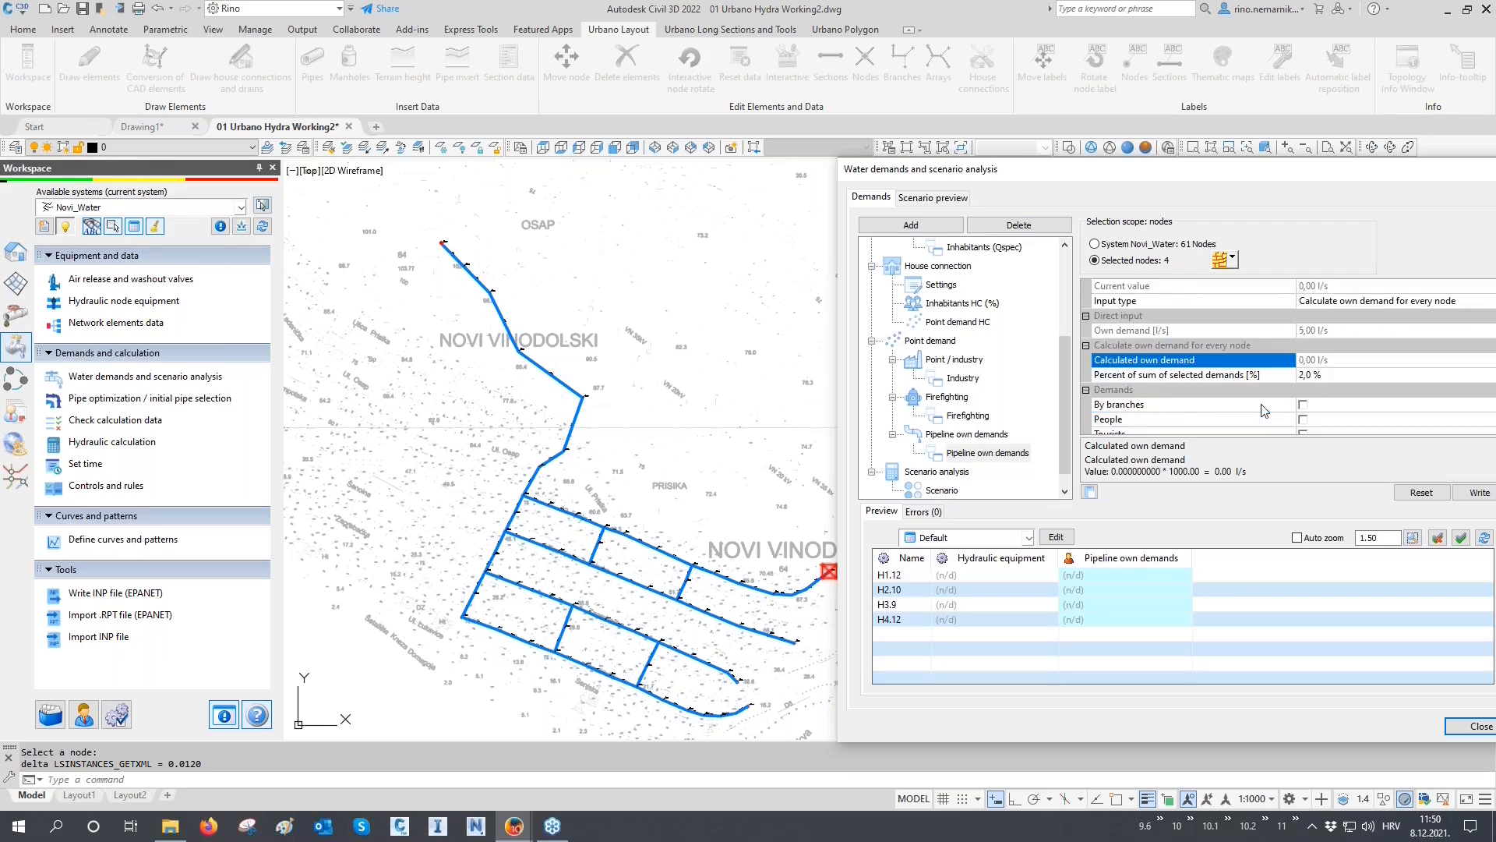
{"action": "scroll", "coordinate": [1264, 411], "scroll_direction": "down", "scroll_amount": 1}
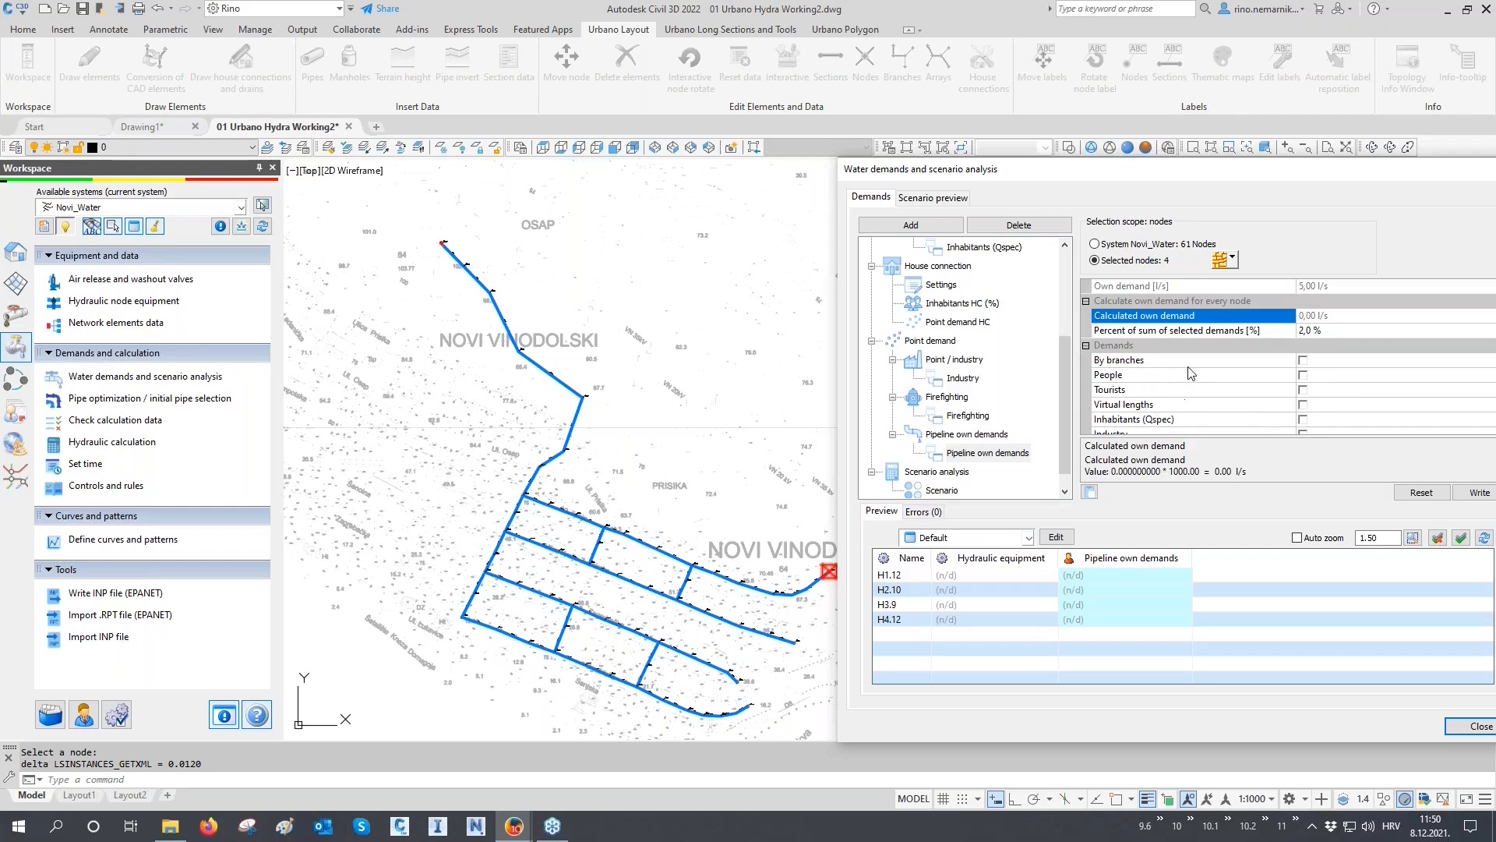
{"action": "scroll", "coordinate": [1295, 389], "scroll_direction": "down", "scroll_amount": 1}
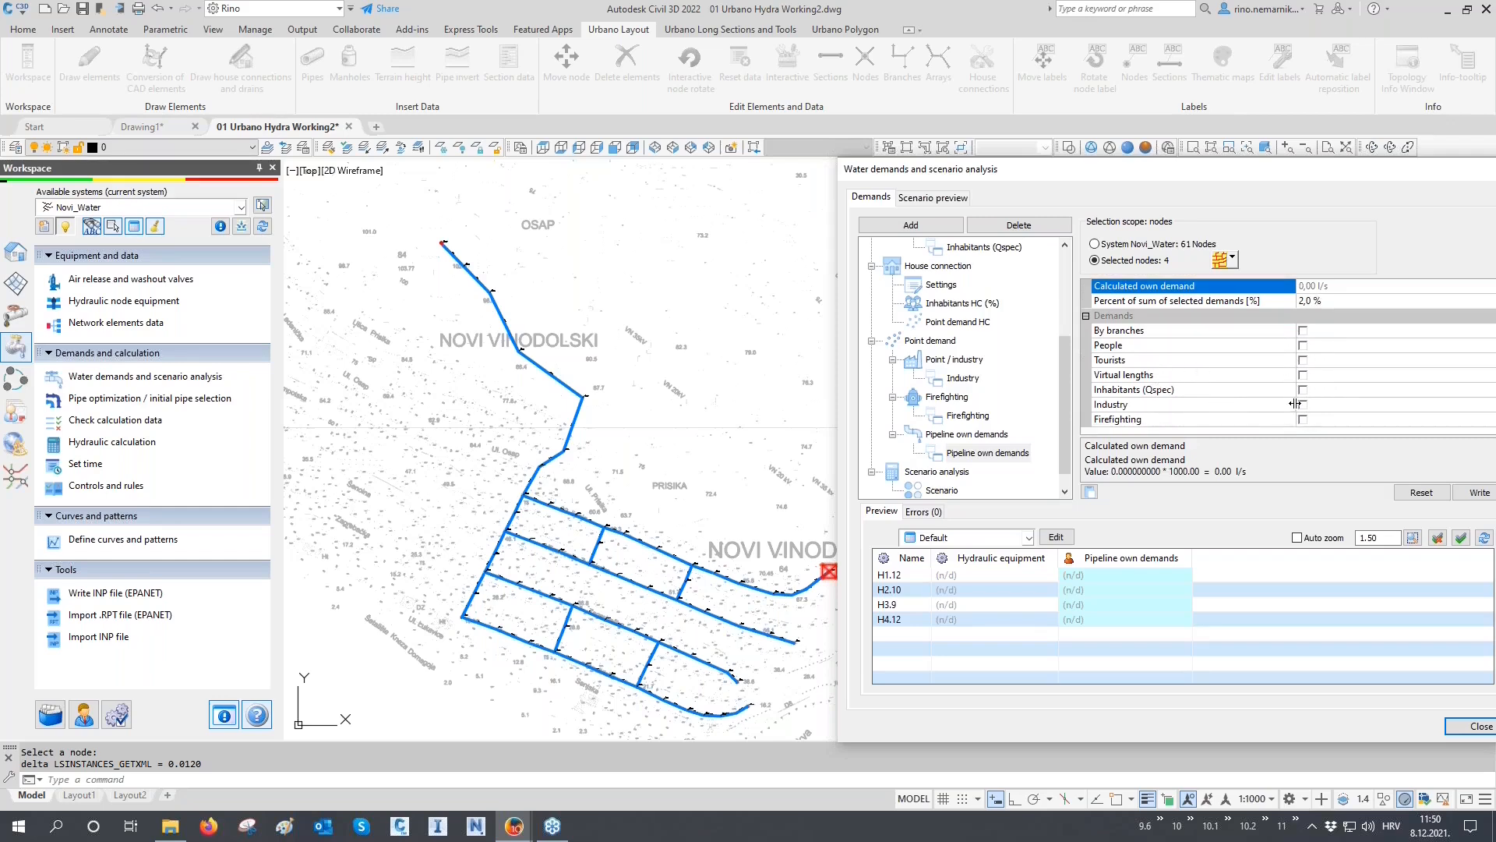
{"action": "left_click", "coordinate": [1136, 361]}
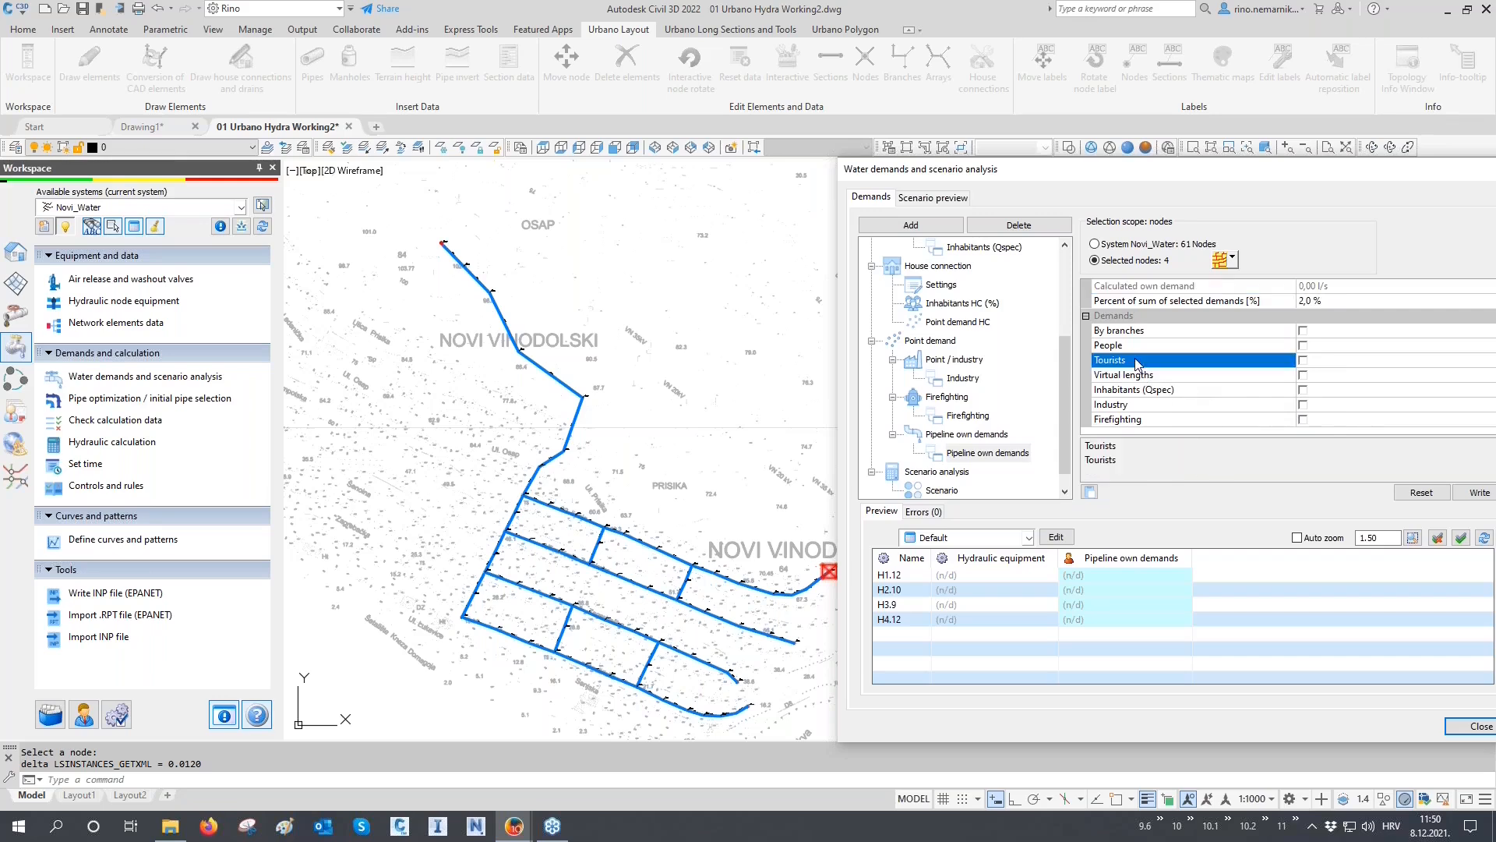
{"action": "left_click", "coordinate": [1153, 347]}
{"action": "left_click", "coordinate": [1303, 348]}
{"action": "left_click", "coordinate": [1302, 361]}
{"action": "left_click", "coordinate": [1305, 405]}
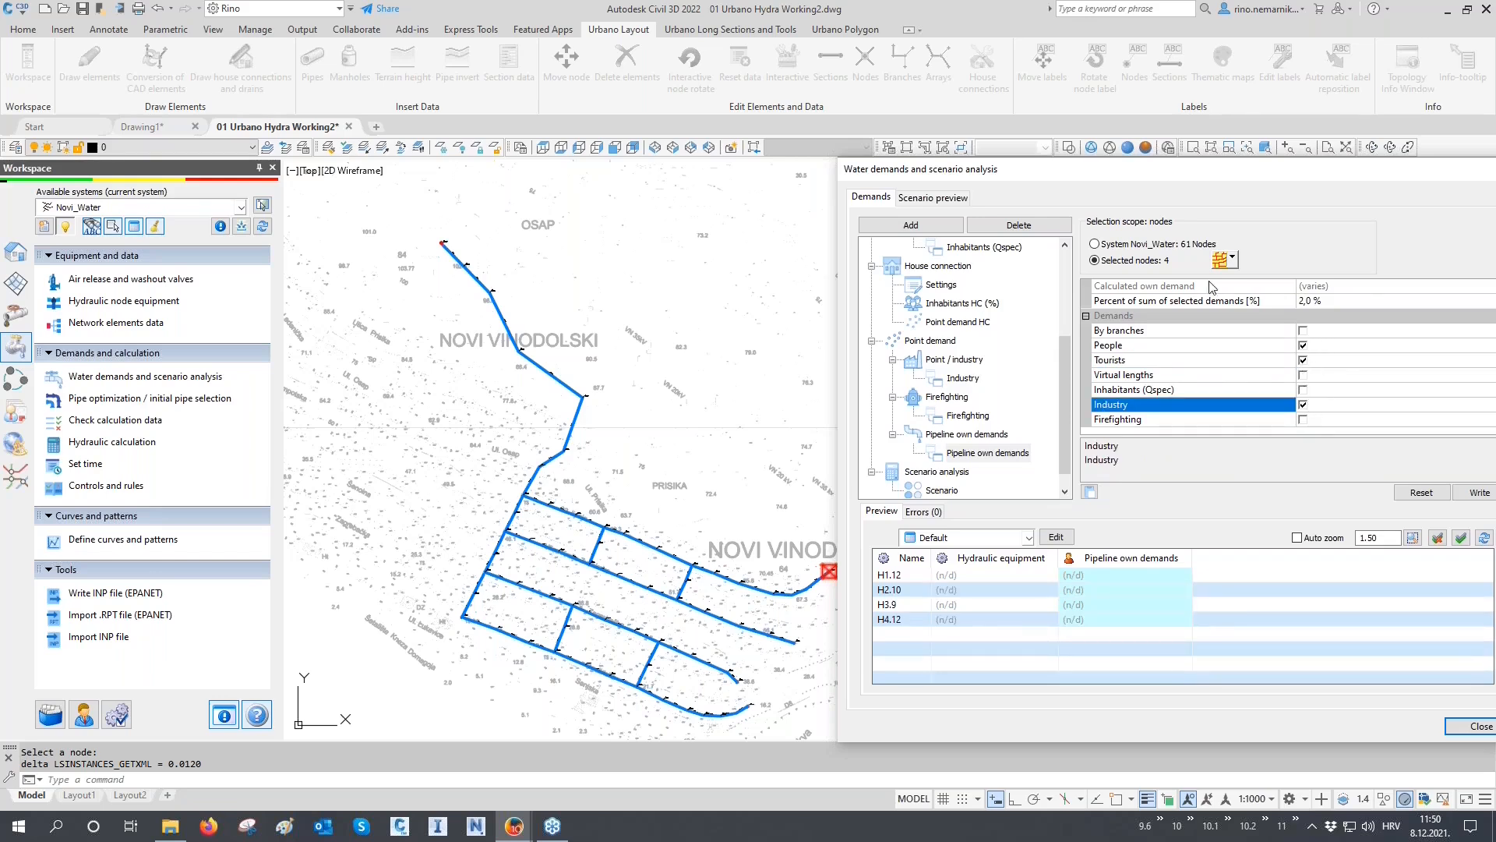
Select all 61 nodes, write the pipeline own demands to them, and sort the preview by those demands to check the highest node
{"action": "left_click", "coordinate": [1219, 261]}
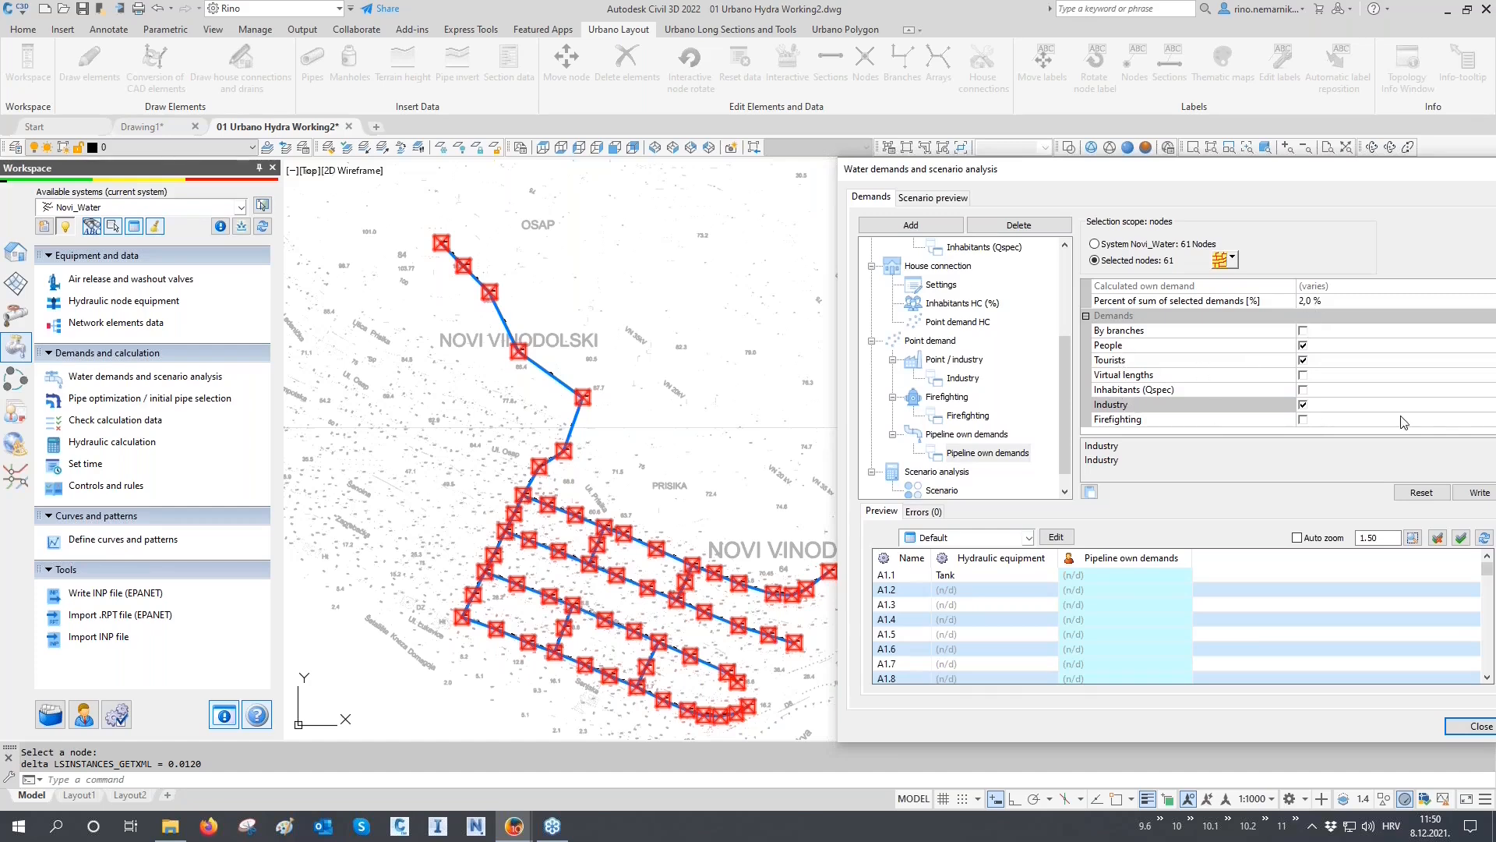
{"action": "left_click", "coordinate": [1467, 492]}
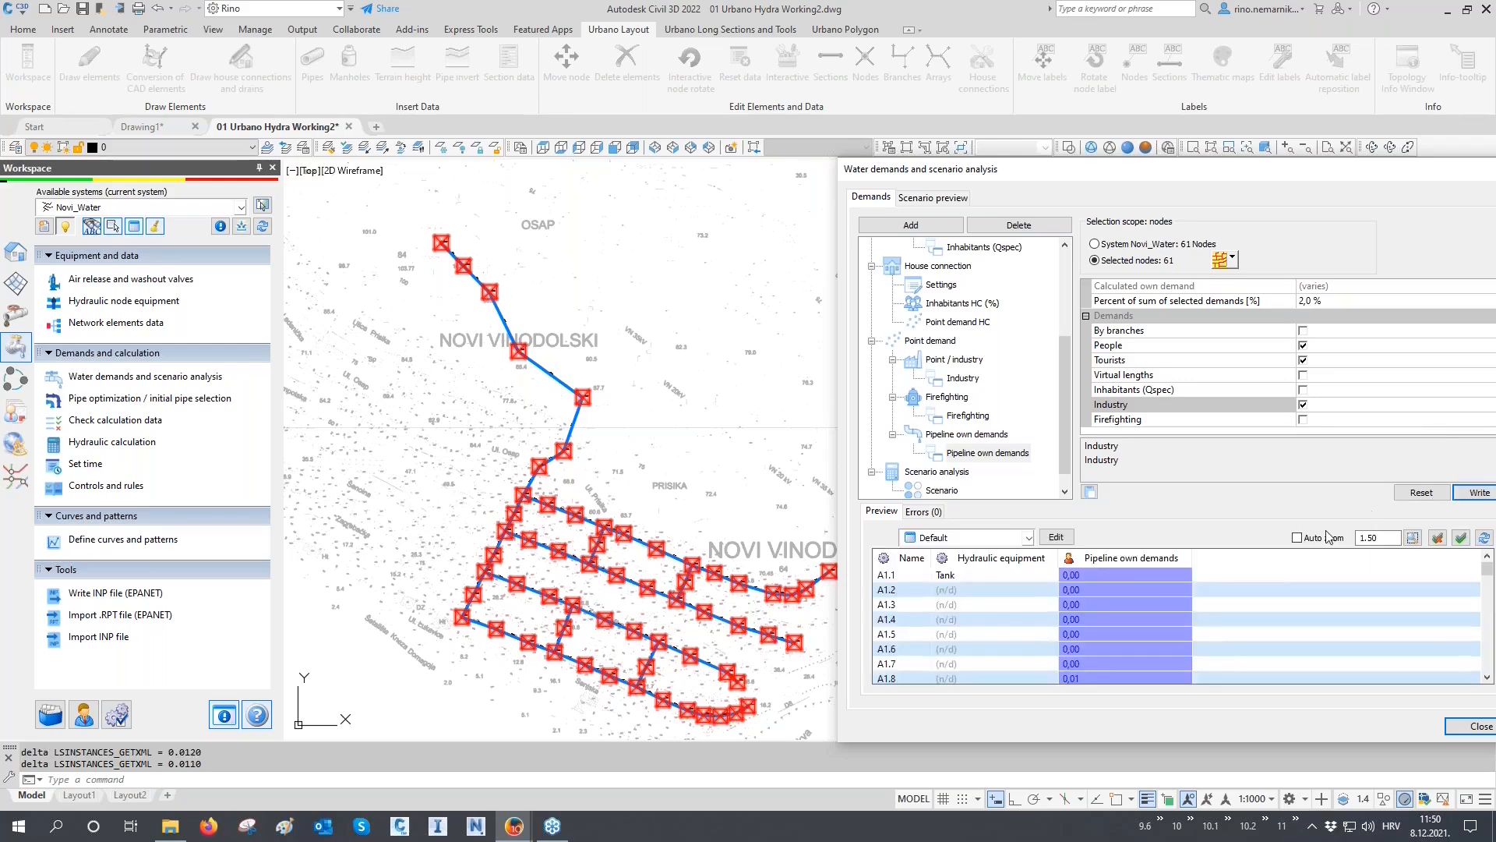
{"action": "left_click", "coordinate": [1136, 559]}
{"action": "left_click", "coordinate": [1112, 575]}
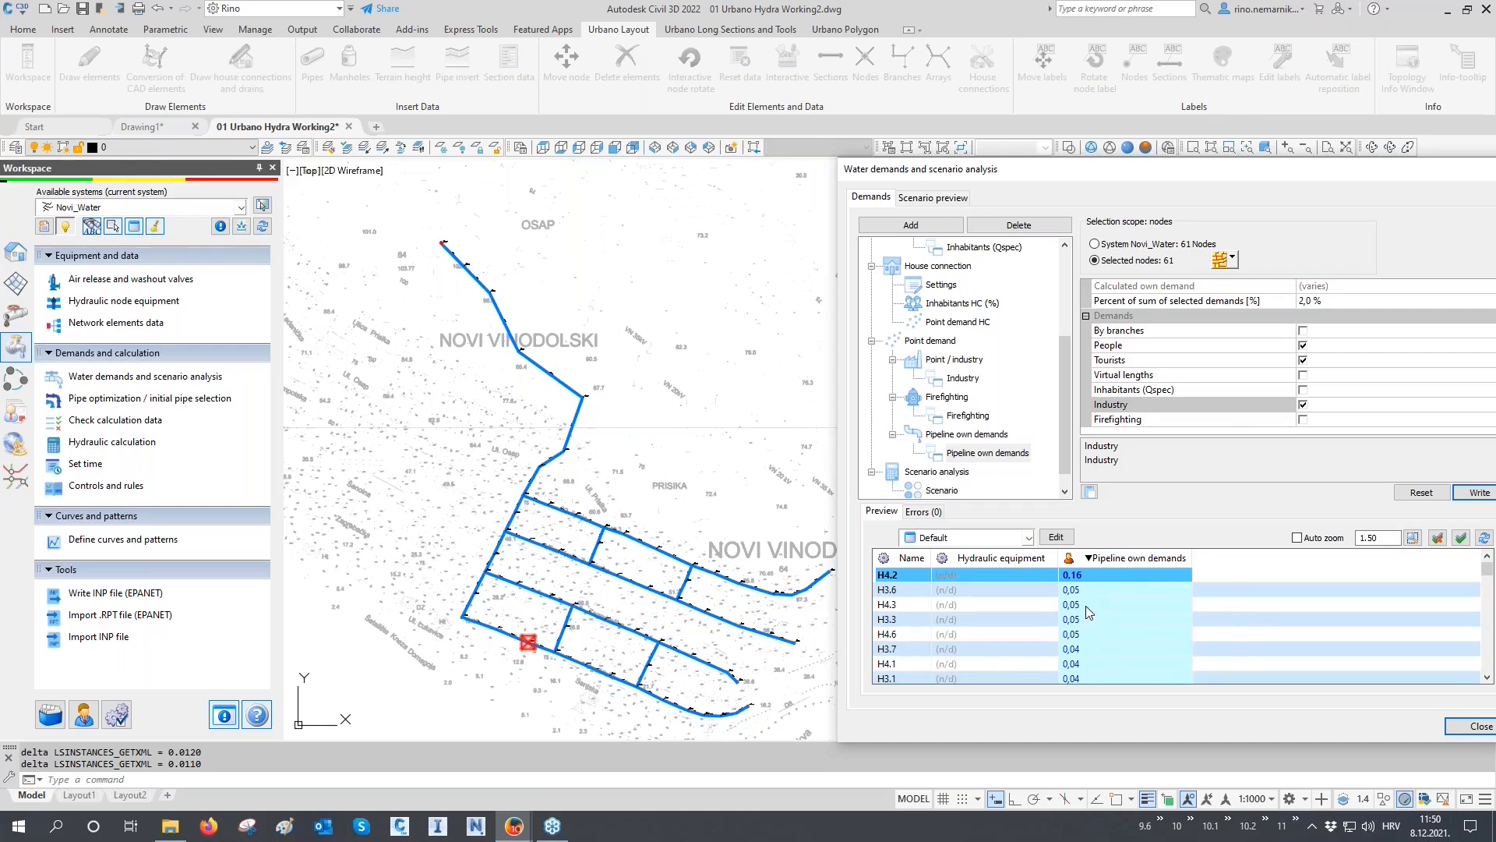
{"action": "mouse_move", "coordinate": [1089, 578]}
Add a second entry under Pipeline own demands and name it Water losses
{"action": "left_click", "coordinate": [979, 436]}
{"action": "left_click", "coordinate": [937, 227]}
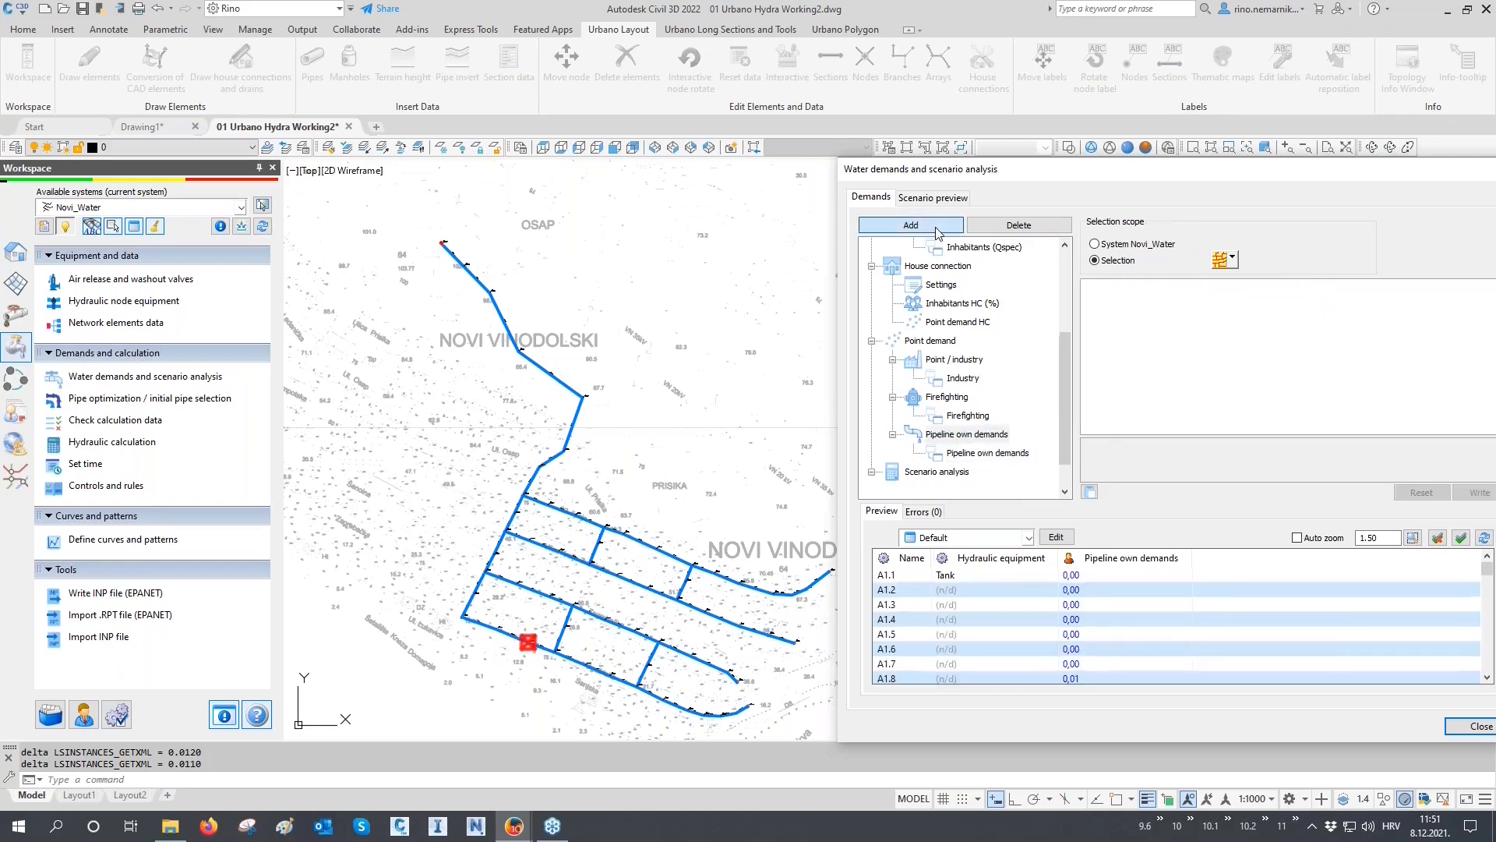
{"action": "left_click", "coordinate": [1001, 471]}
{"action": "left_click", "coordinate": [1001, 471]}
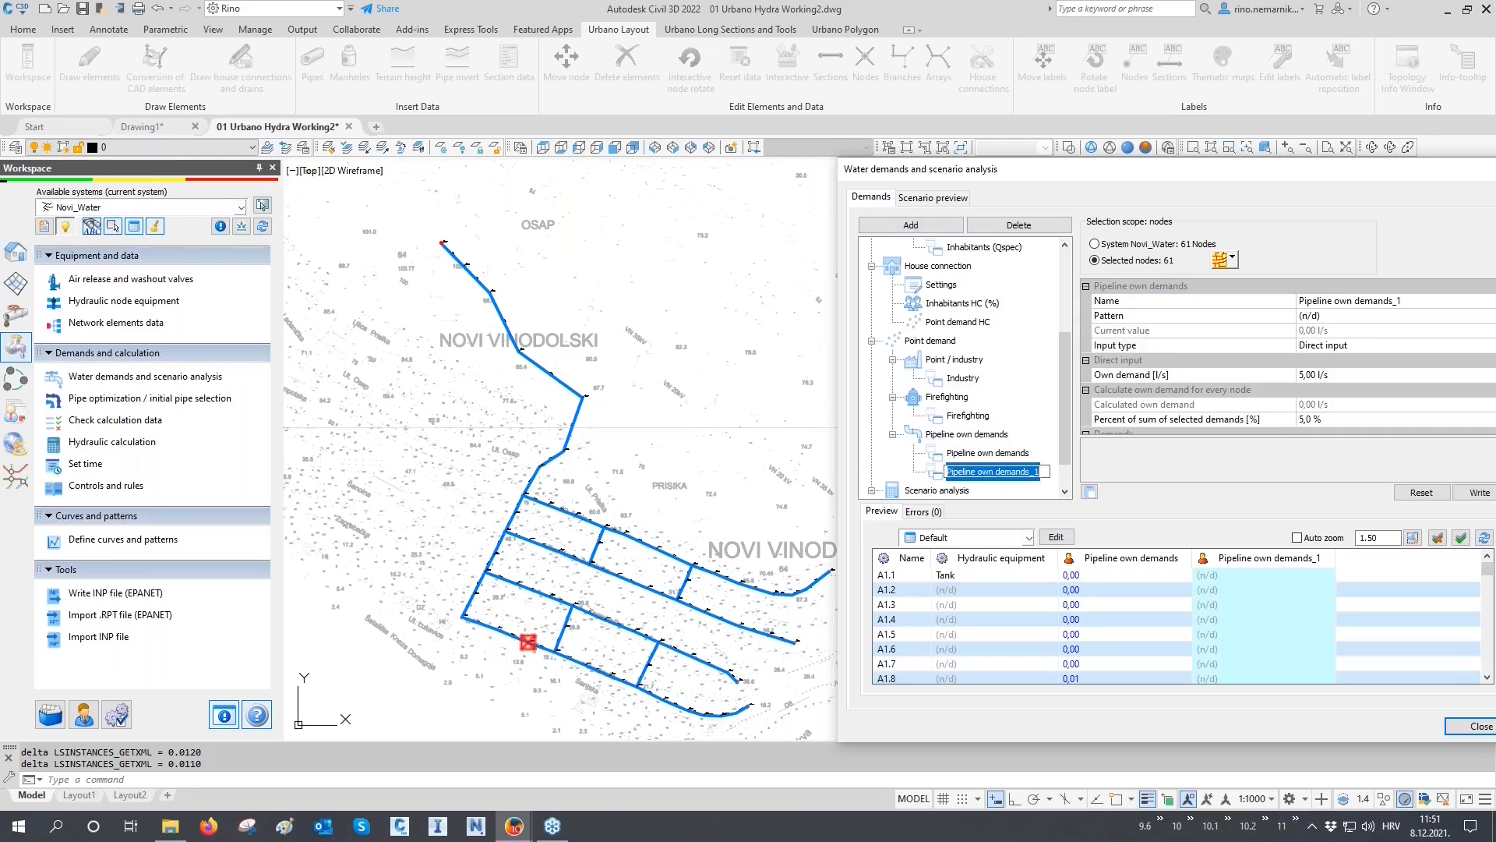
{"action": "type", "text": "Water losses"}
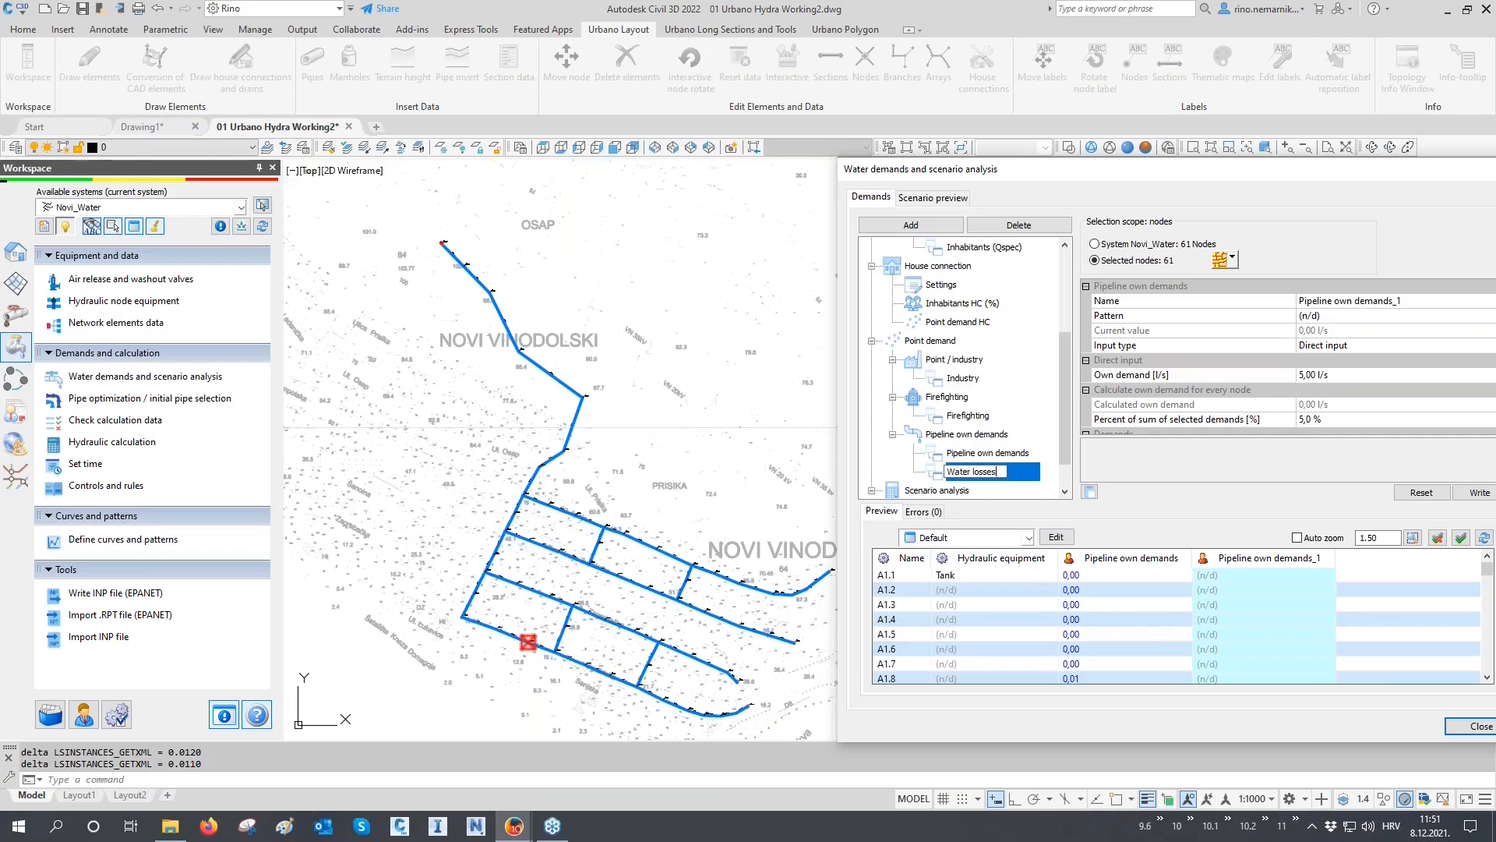
{"action": "key", "text": "Return"}
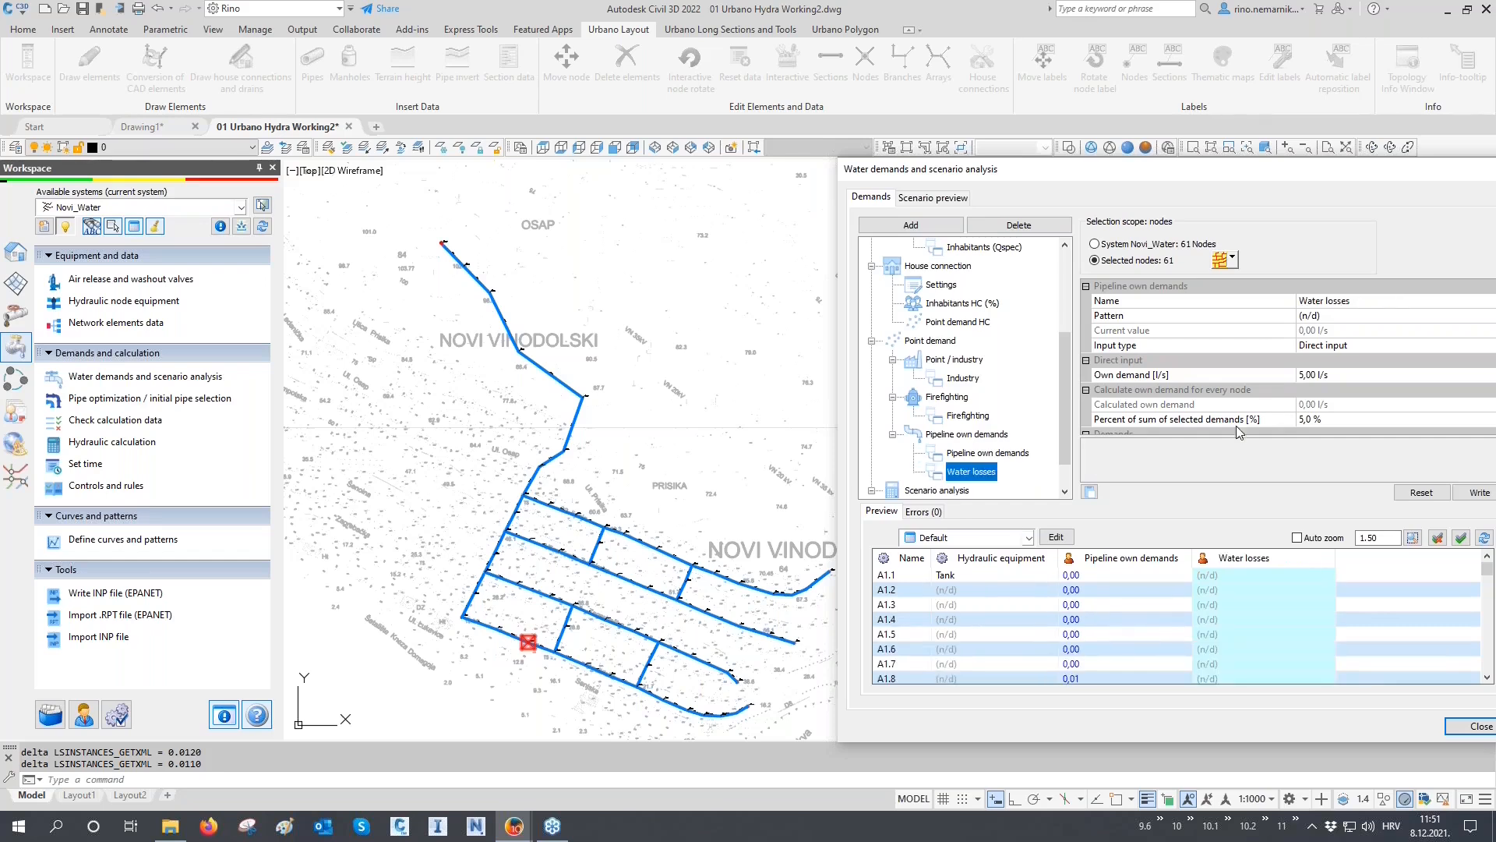
Set Water losses to be calculated for every node as 20% of the sum of selected demands
{"action": "left_click", "coordinate": [1338, 348]}
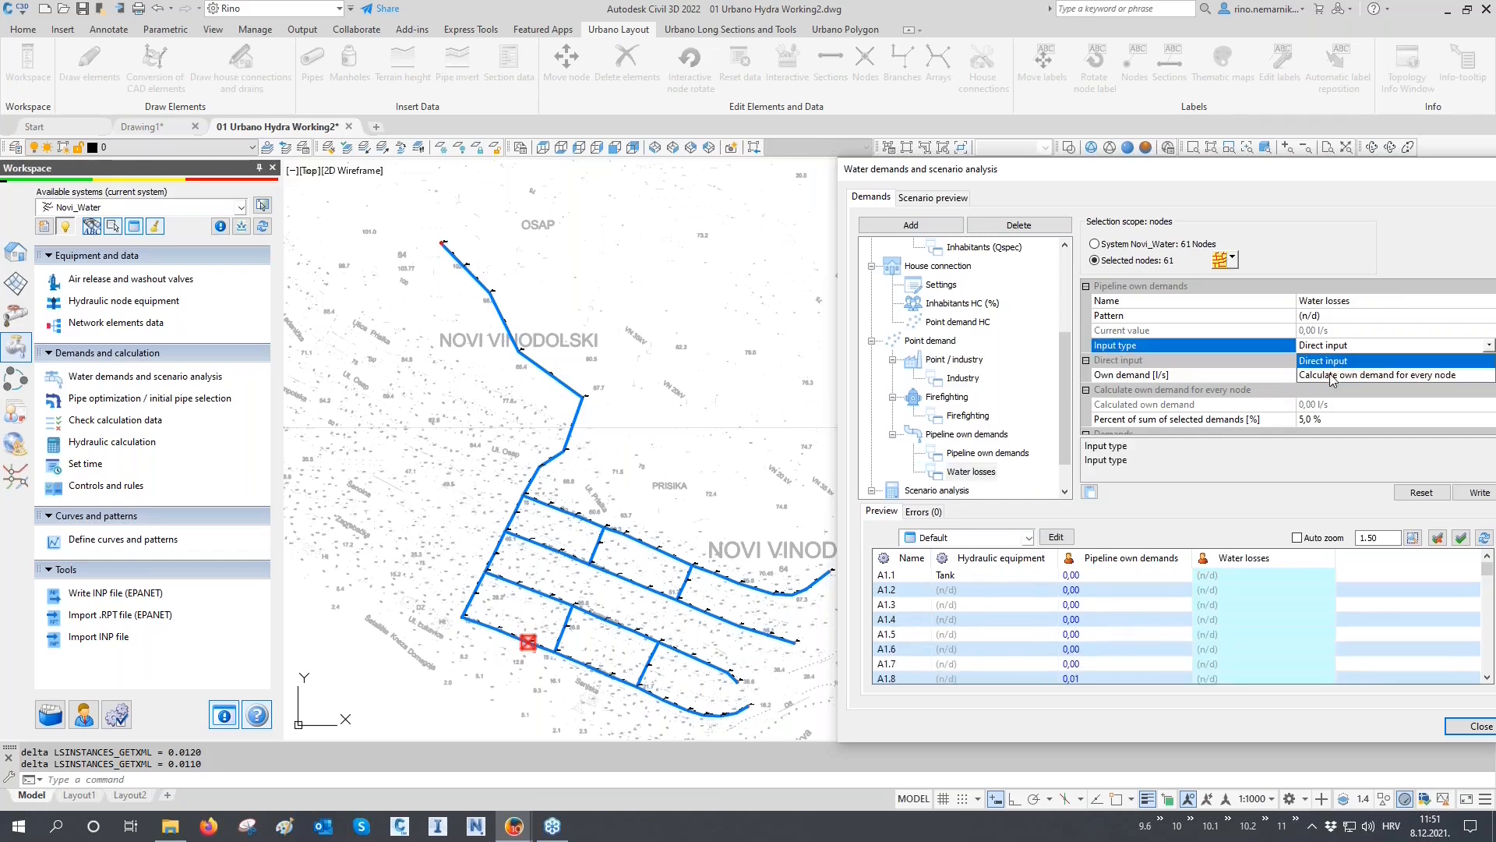
{"action": "left_click", "coordinate": [1370, 374]}
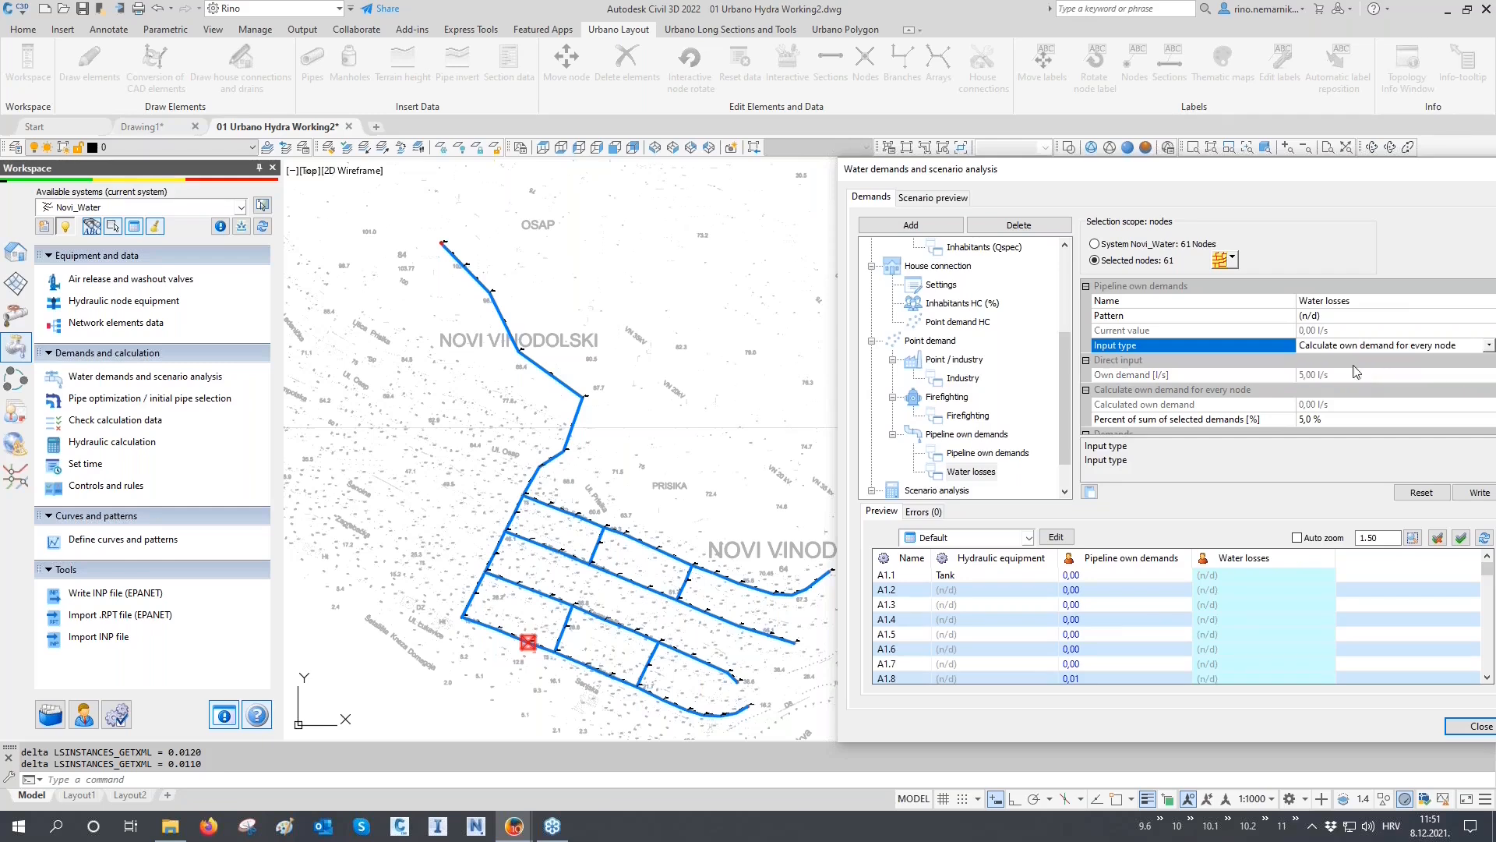
{"action": "left_click", "coordinate": [1293, 418]}
{"action": "type", "text": "20"}
{"action": "left_click", "coordinate": [1268, 421]}
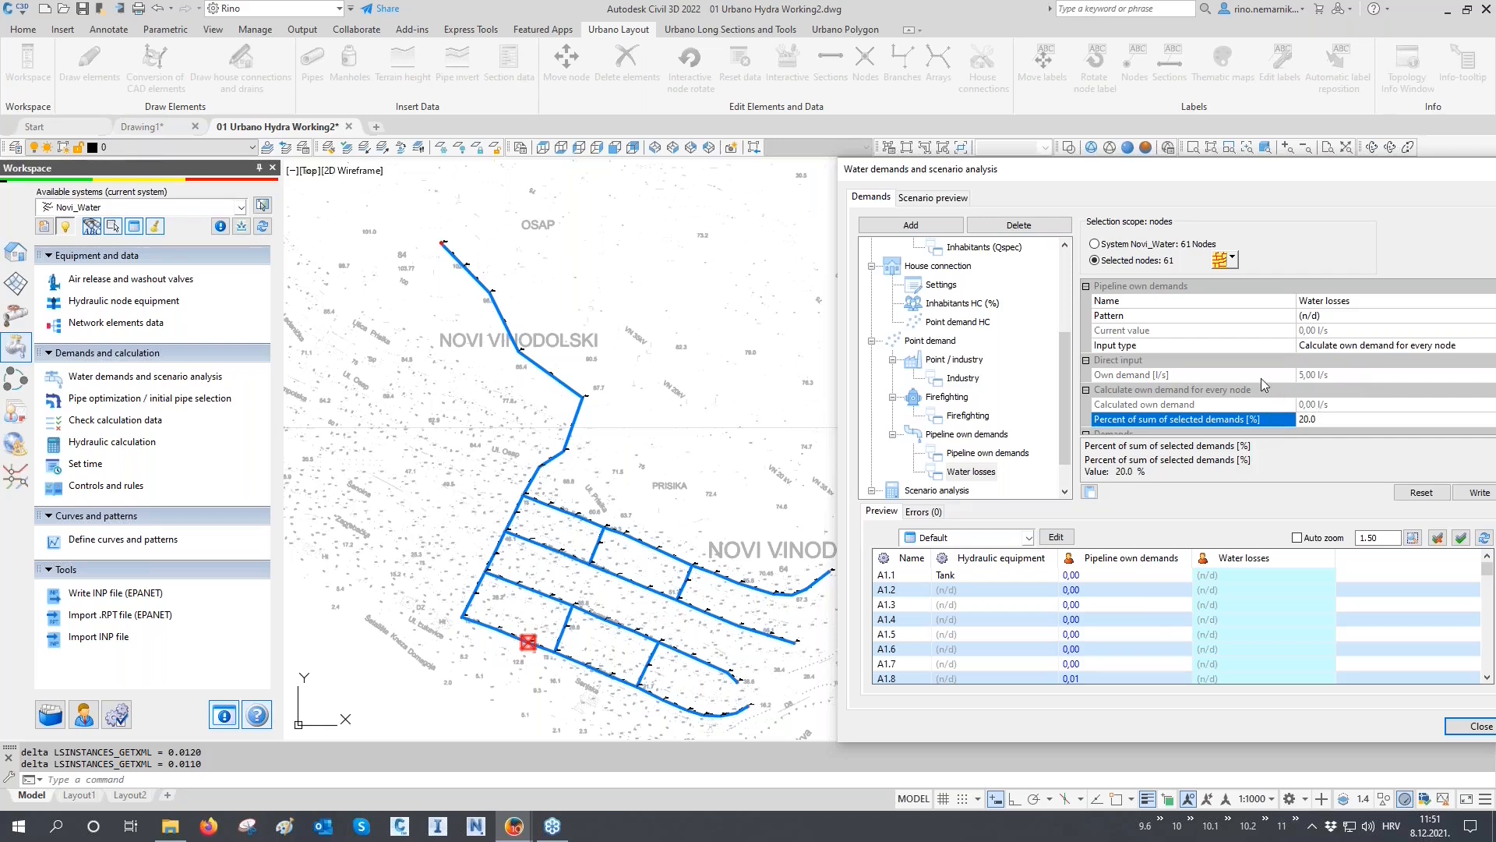
Include the People, Tourists and Industry demands in the Water losses calculation
{"action": "scroll", "coordinate": [1261, 377], "scroll_direction": "down", "scroll_amount": 2}
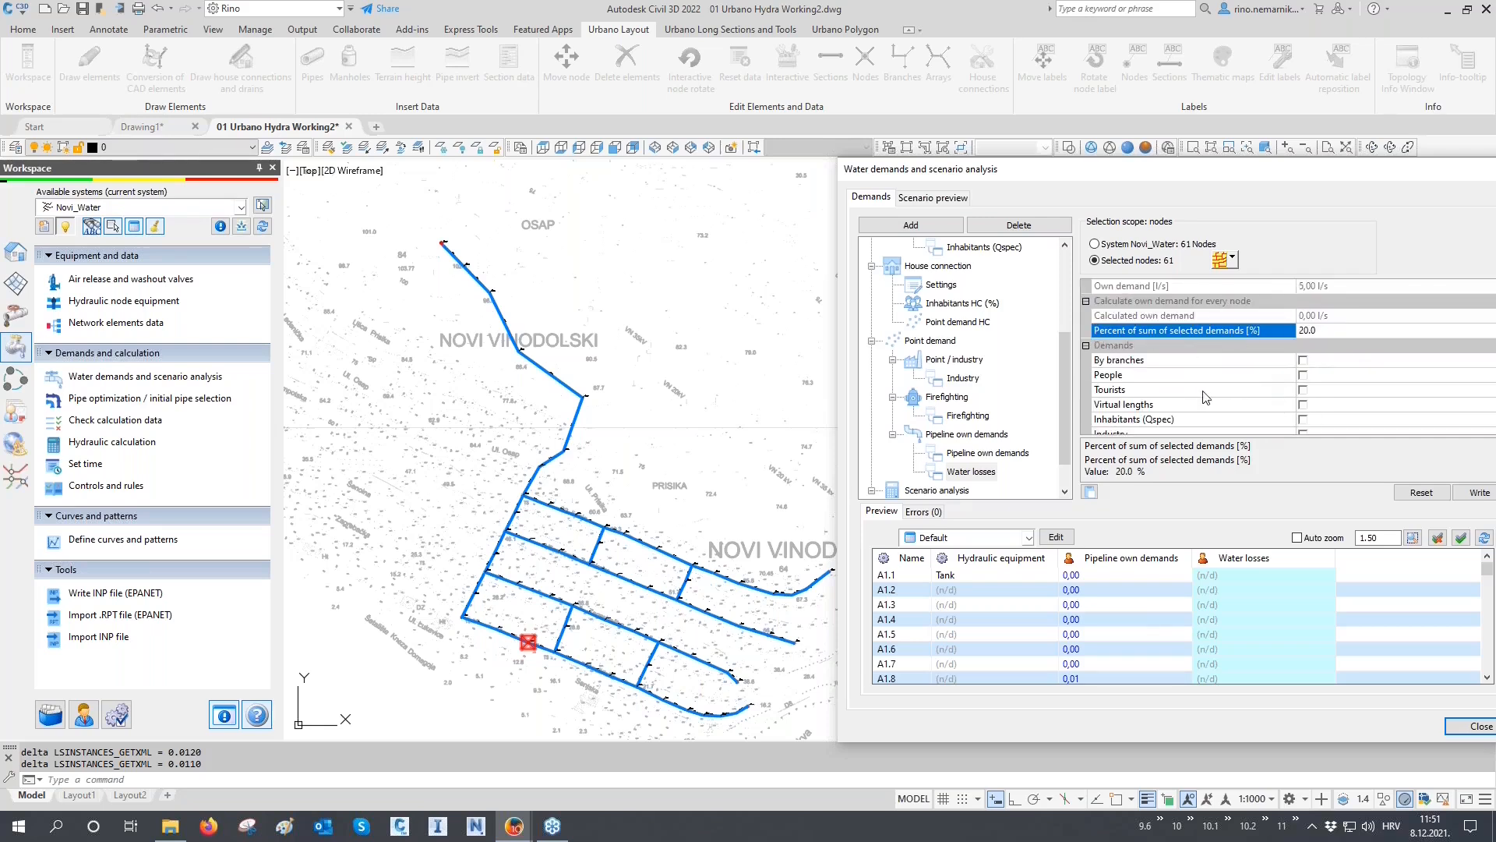
{"action": "left_click", "coordinate": [1153, 377]}
{"action": "left_click", "coordinate": [1303, 375]}
{"action": "left_click", "coordinate": [1304, 389]}
{"action": "scroll", "coordinate": [1305, 396], "scroll_direction": "down", "scroll_amount": 1}
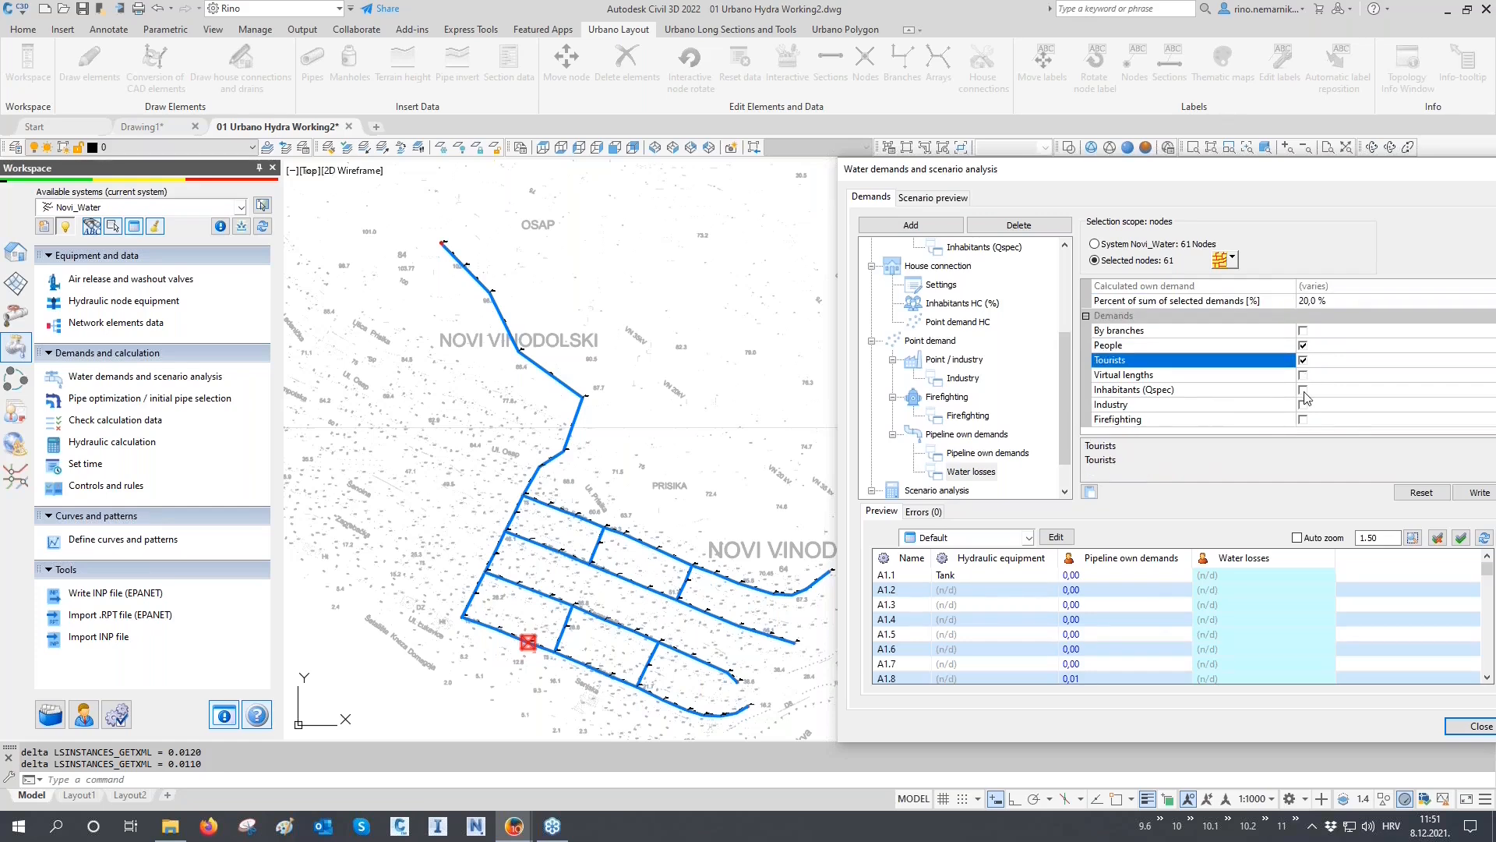
{"action": "left_click", "coordinate": [1304, 405]}
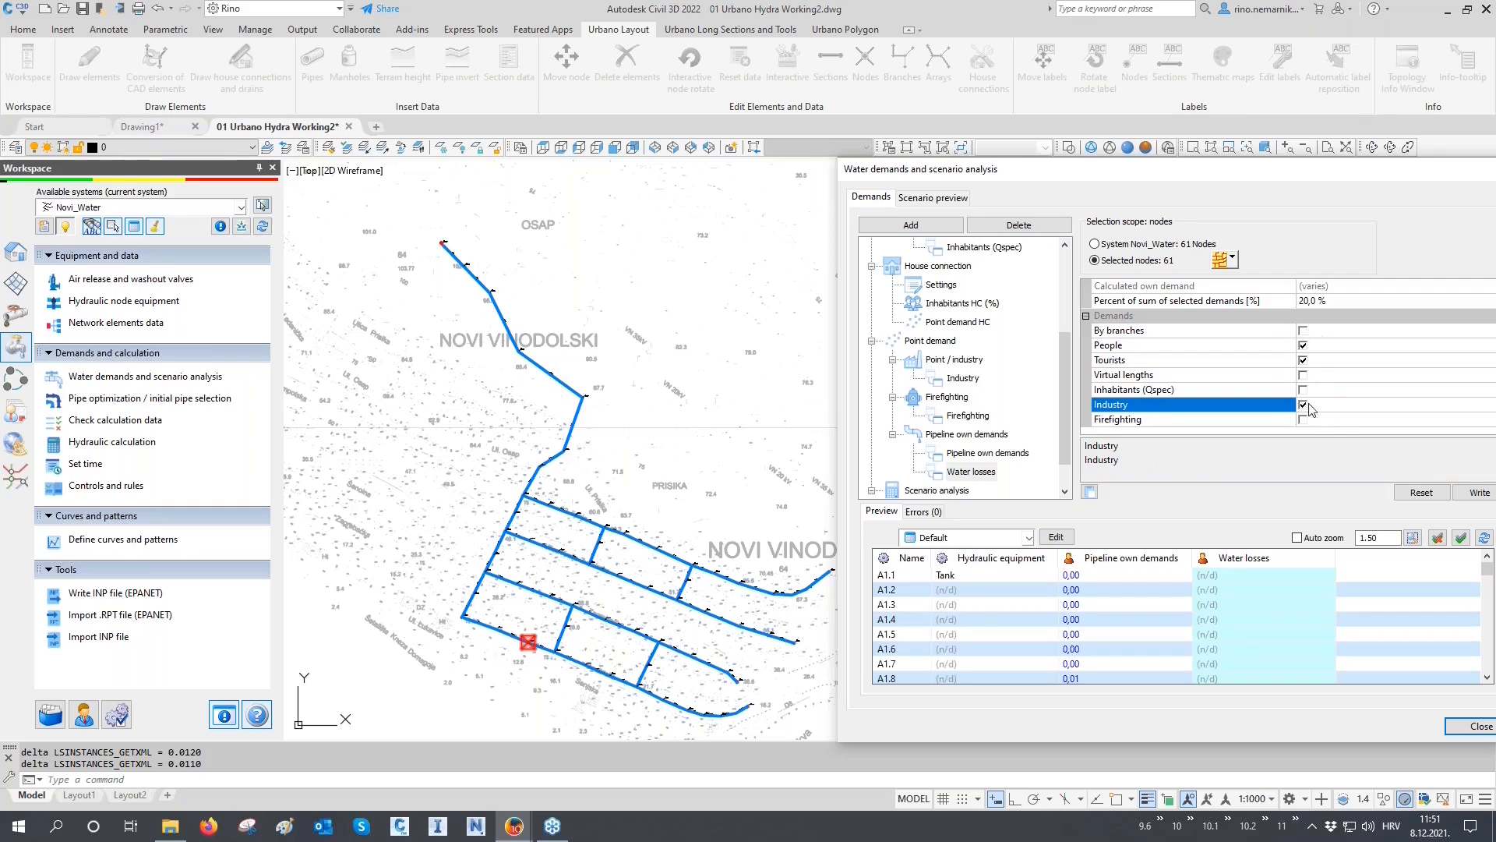
Write the Water losses demand to the selected nodes and sort the preview by Water losses, highest first
{"action": "left_click", "coordinate": [1473, 491]}
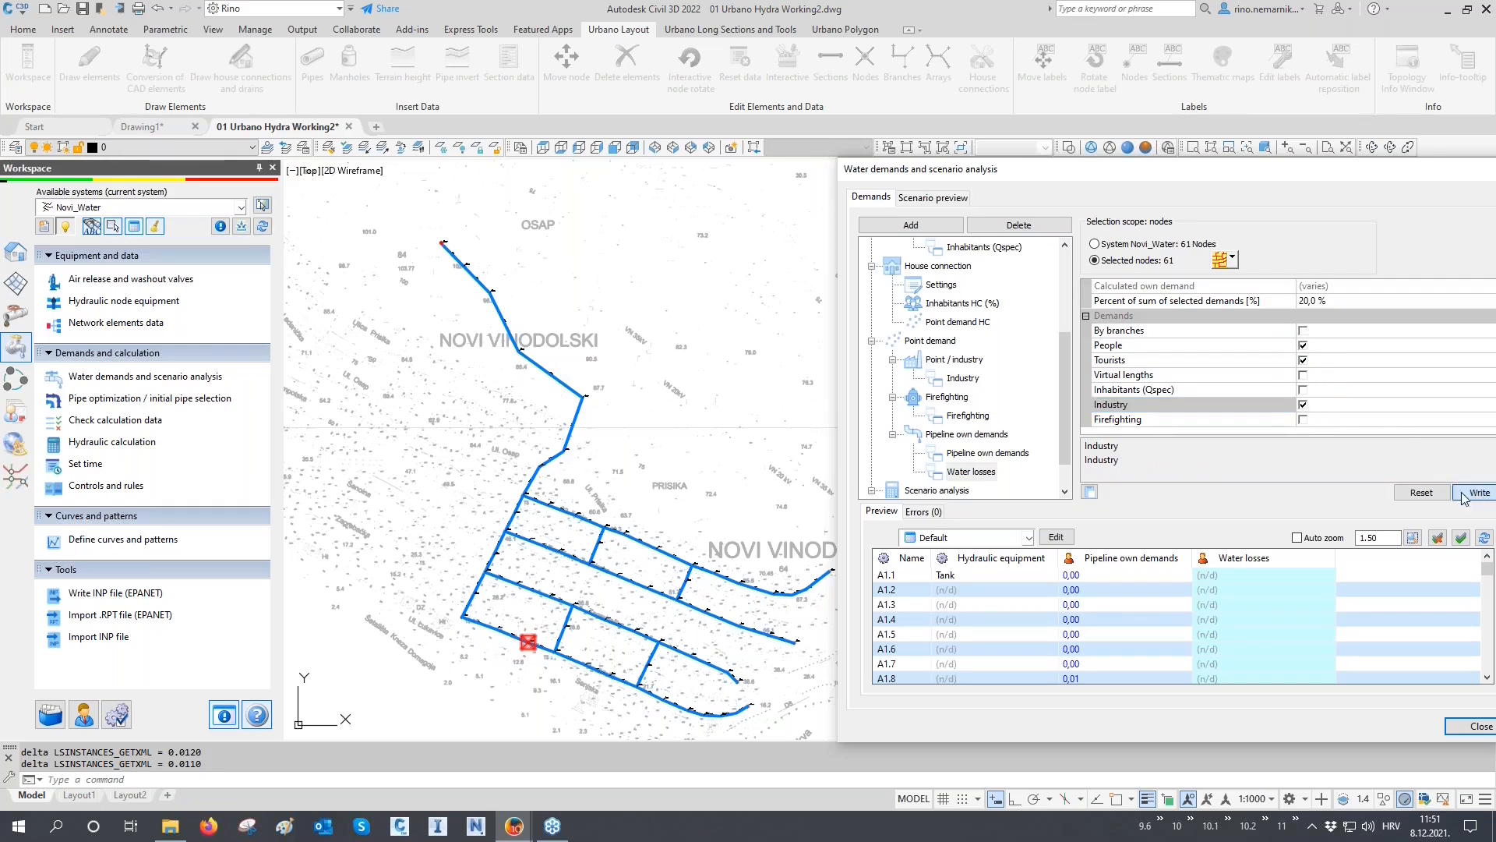
{"action": "left_click", "coordinate": [1257, 561]}
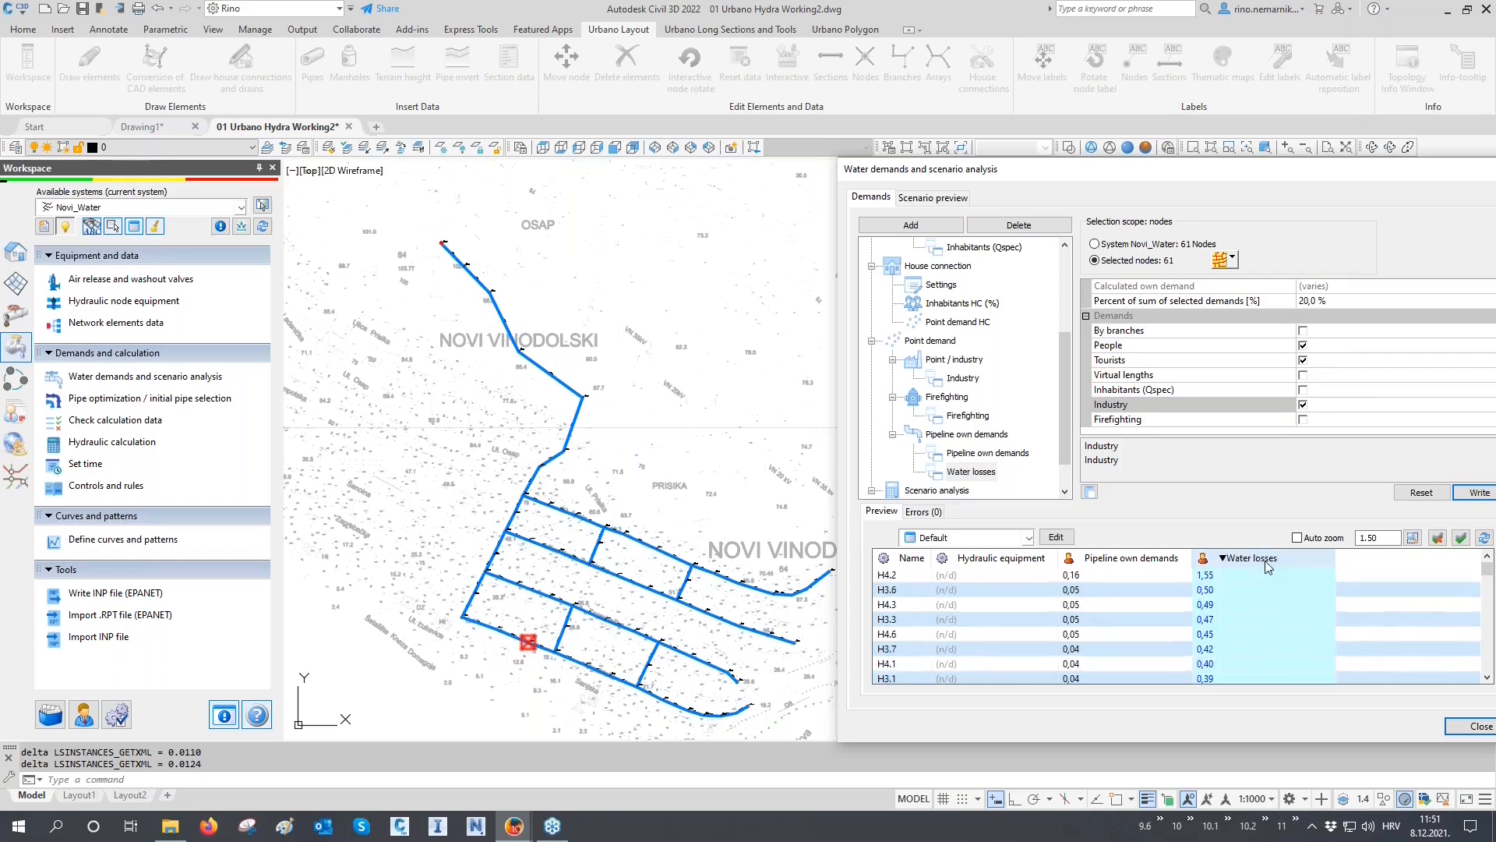
{"action": "left_click", "coordinate": [1256, 561]}
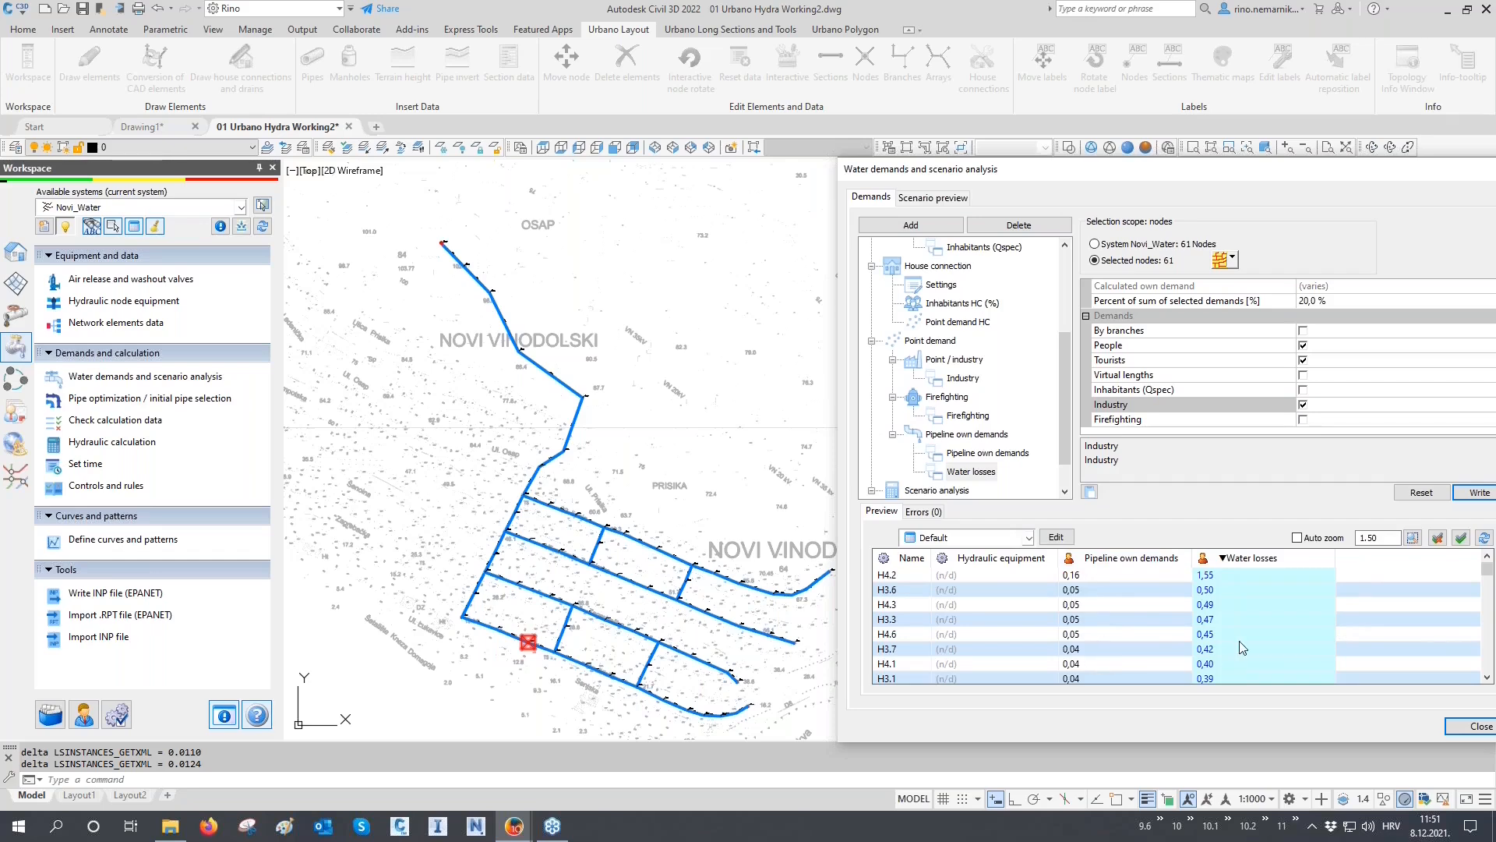
{"action": "mouse_move", "coordinate": [1242, 670]}
Close the water demands dialog and save a copy of the drawing as 01 Urbano Hydra Demands.dwg
{"action": "left_click_drag", "start_coordinate": [1154, 183], "coordinate": [1118, 182]}
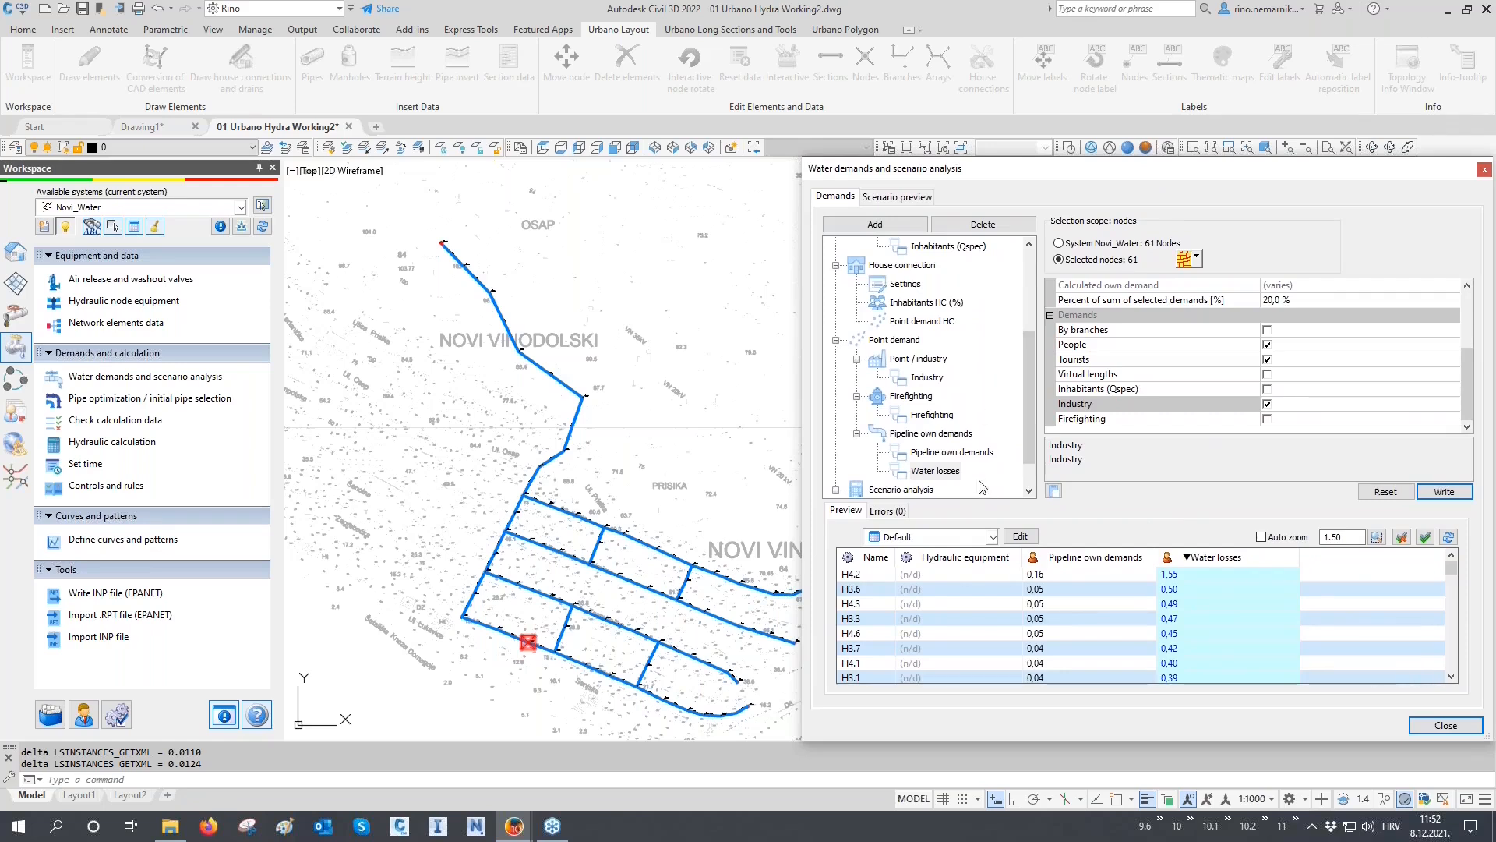
{"action": "middle_click_drag", "start_coordinate": [880, 499], "coordinate": [874, 497]}
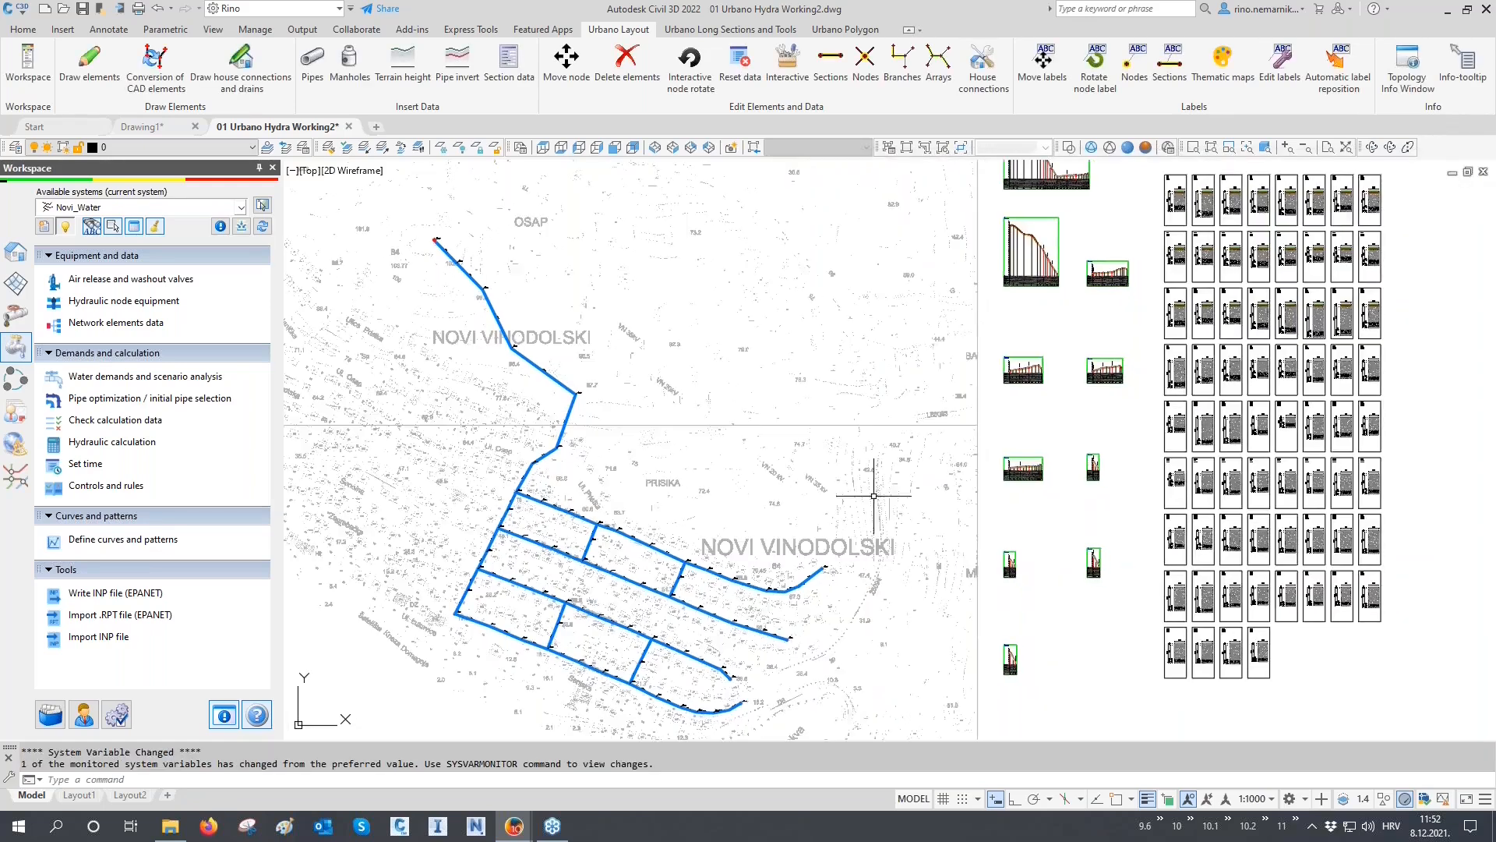
{"action": "left_click", "coordinate": [16, 12]}
{"action": "left_click", "coordinate": [87, 206]}
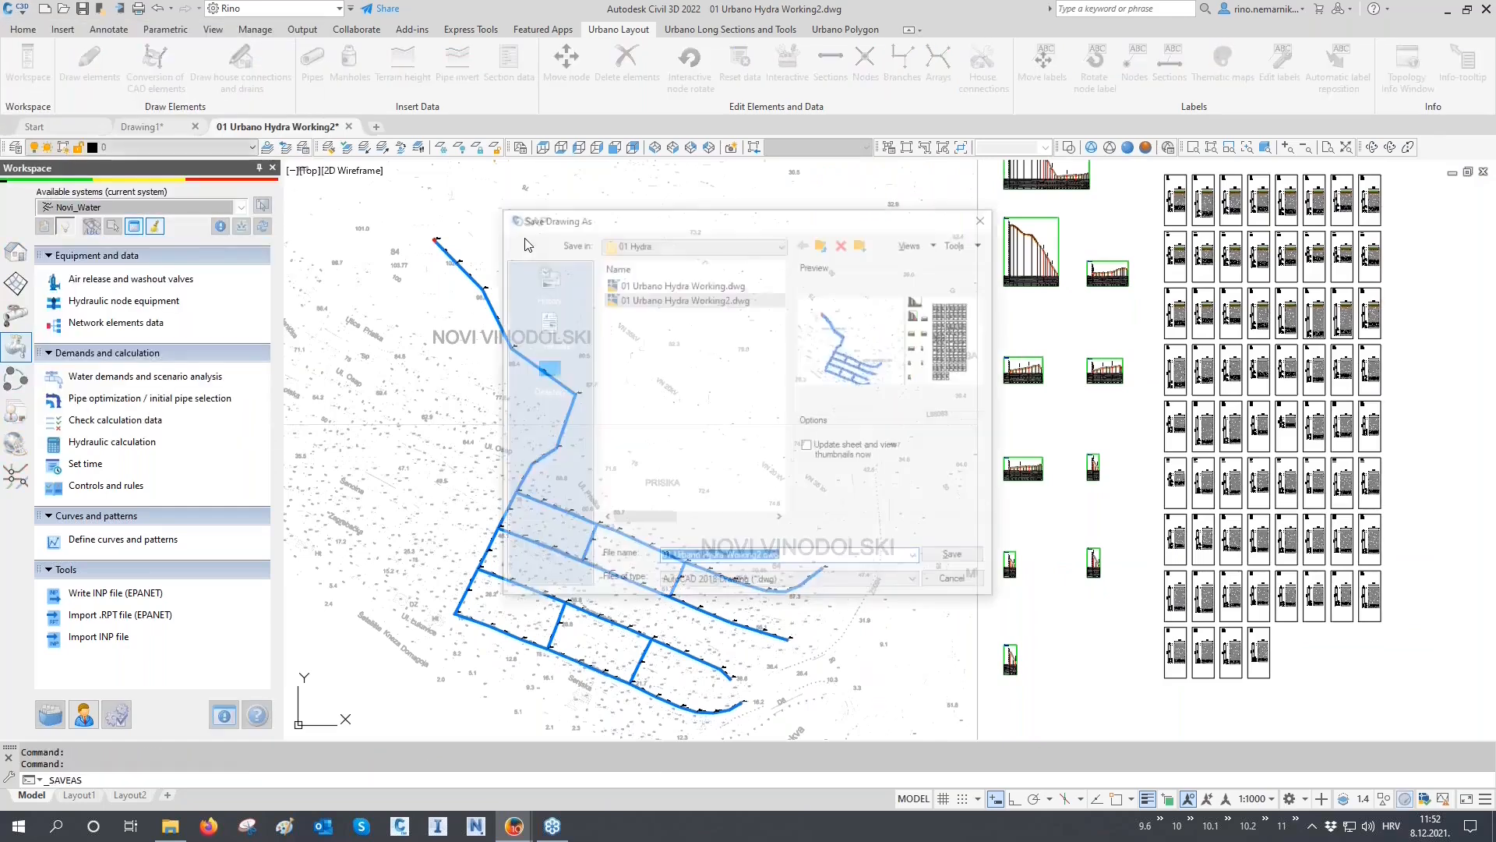
{"action": "left_click", "coordinate": [762, 557]}
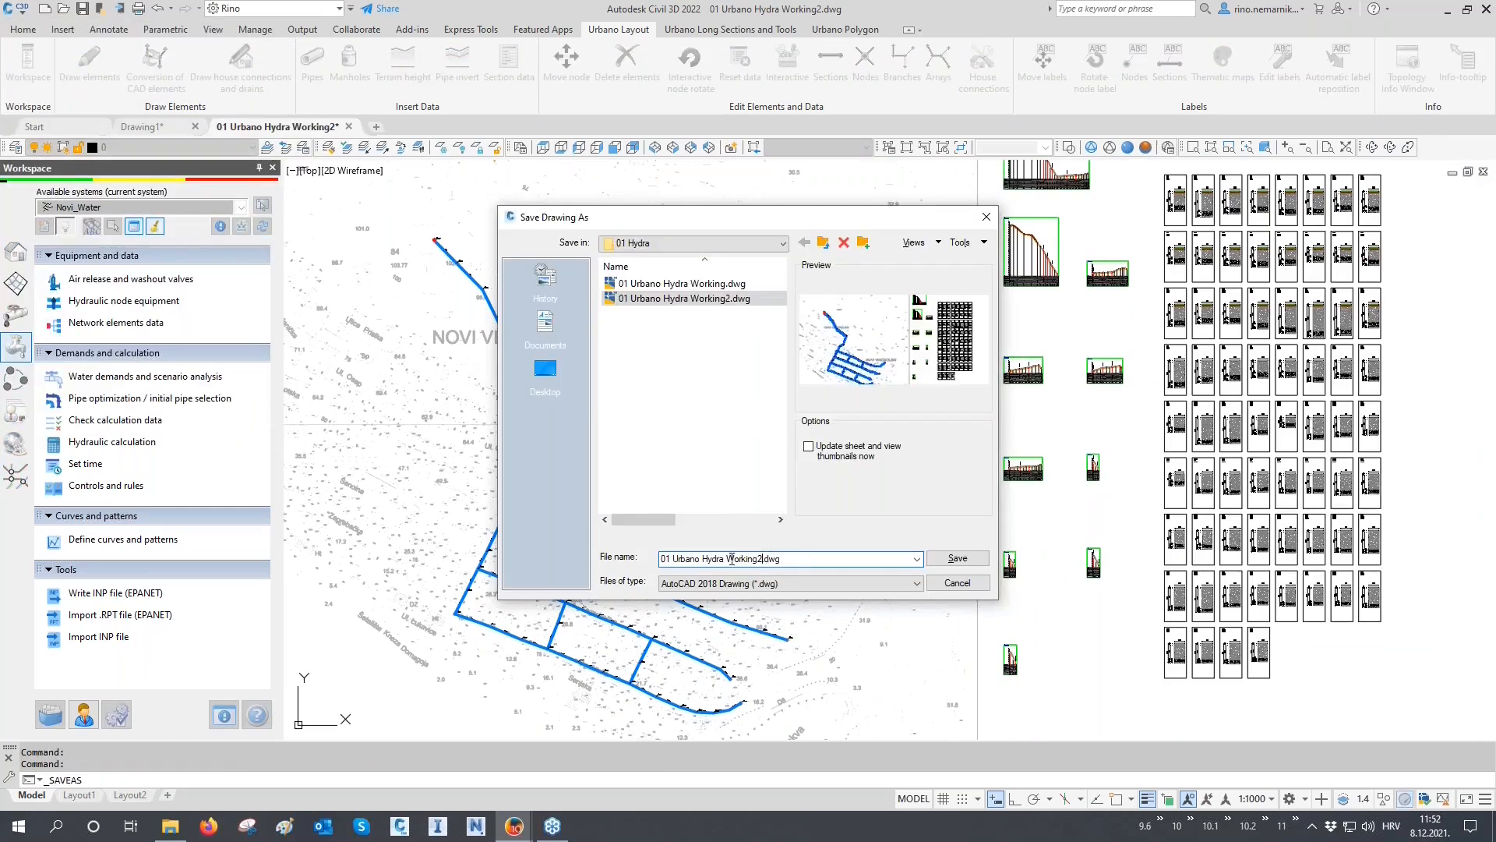
{"action": "left_click_drag", "start_coordinate": [740, 558], "coordinate": [760, 559]}
{"action": "type", "text": "Demands"}
{"action": "left_click", "coordinate": [957, 558]}
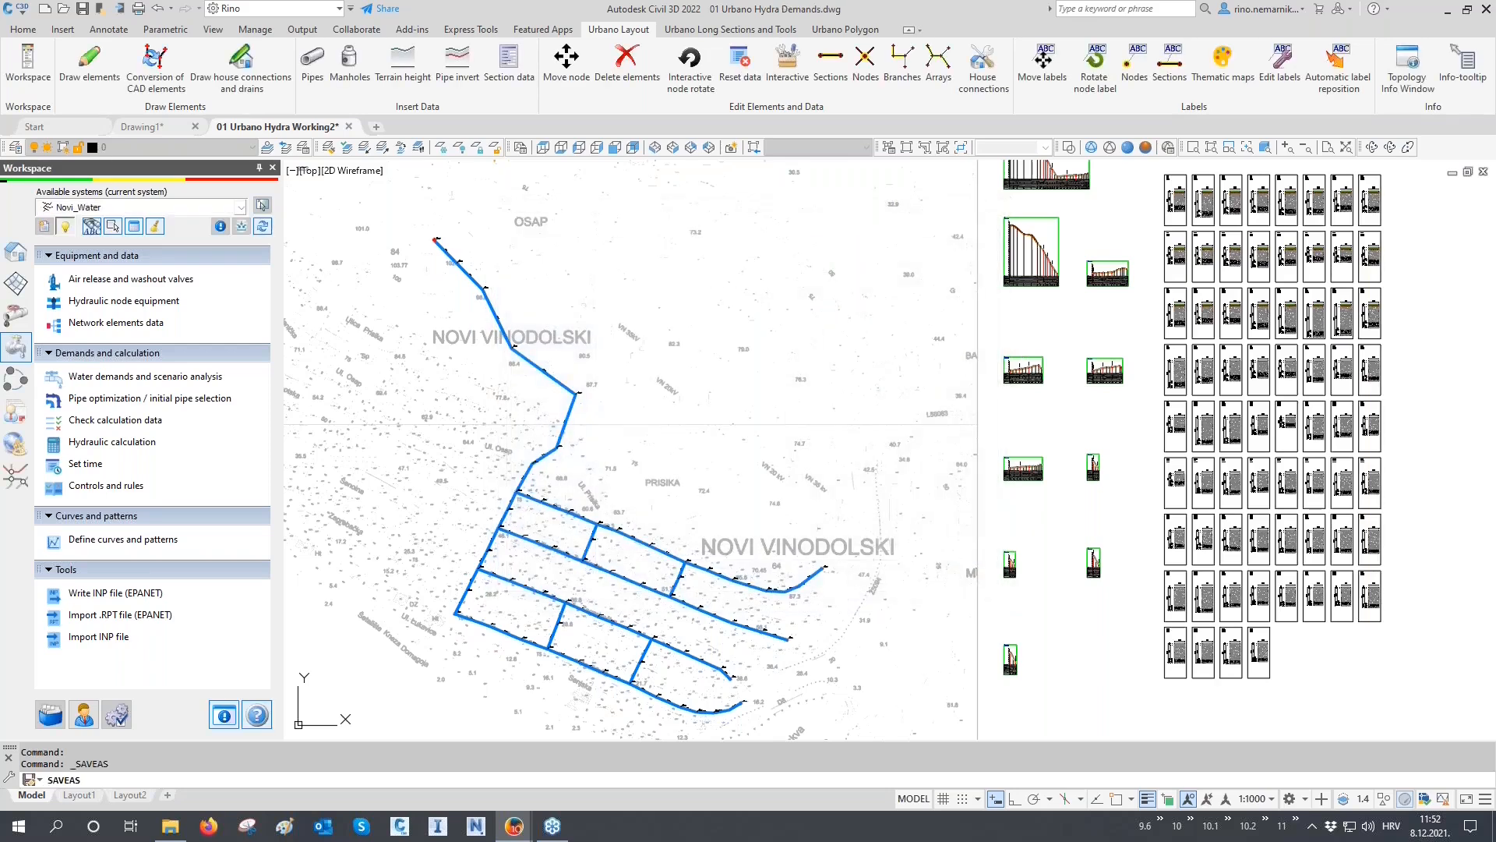
Save the drawing again as 01 Urbano Hydra Working2.dwg, replacing the existing file
{"action": "left_click", "coordinate": [17, 9]}
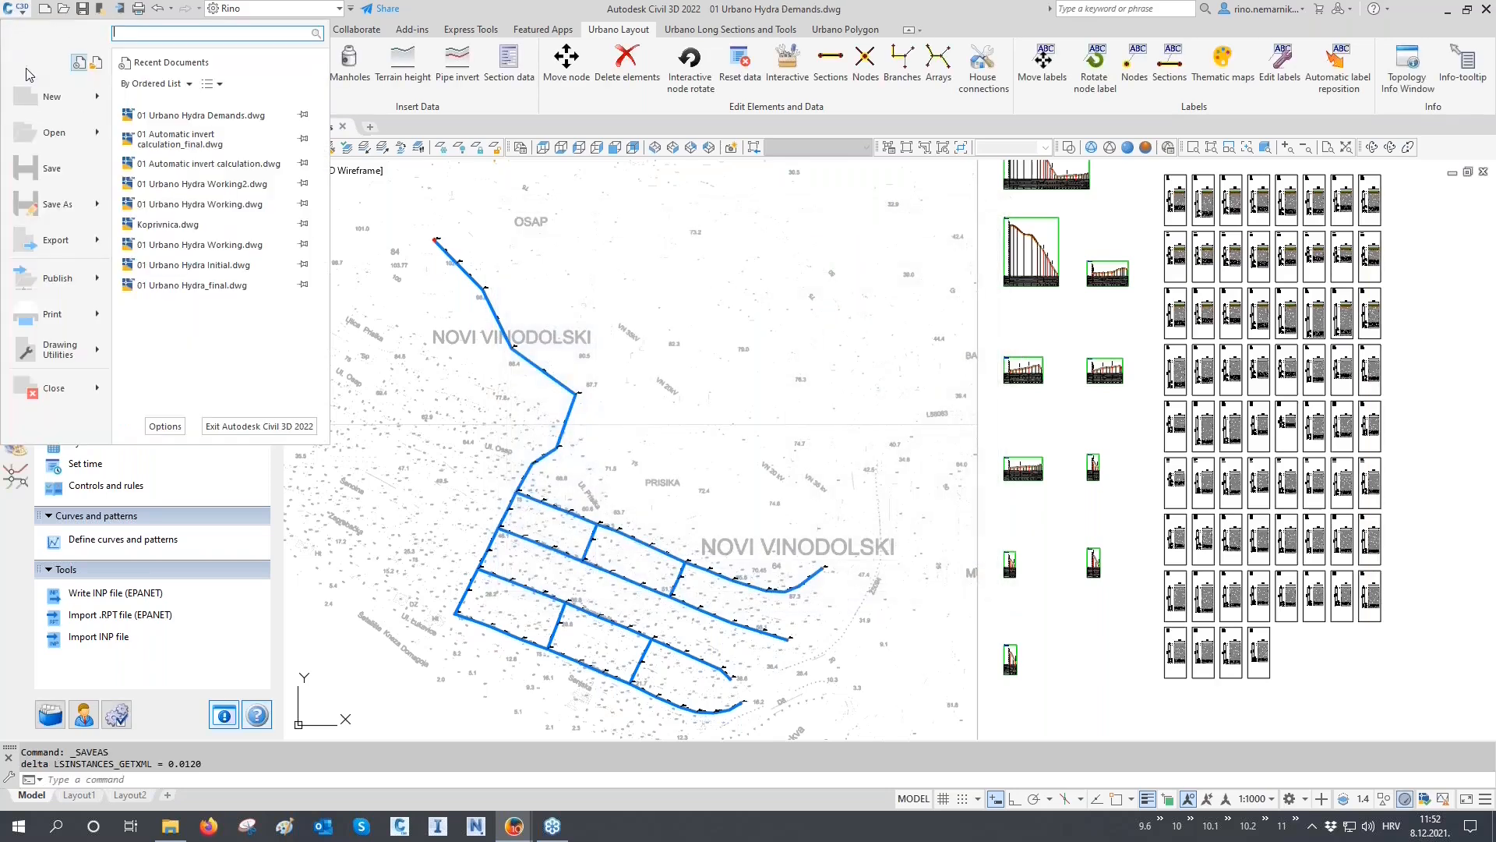
{"action": "left_click", "coordinate": [51, 205]}
{"action": "left_click", "coordinate": [709, 315]}
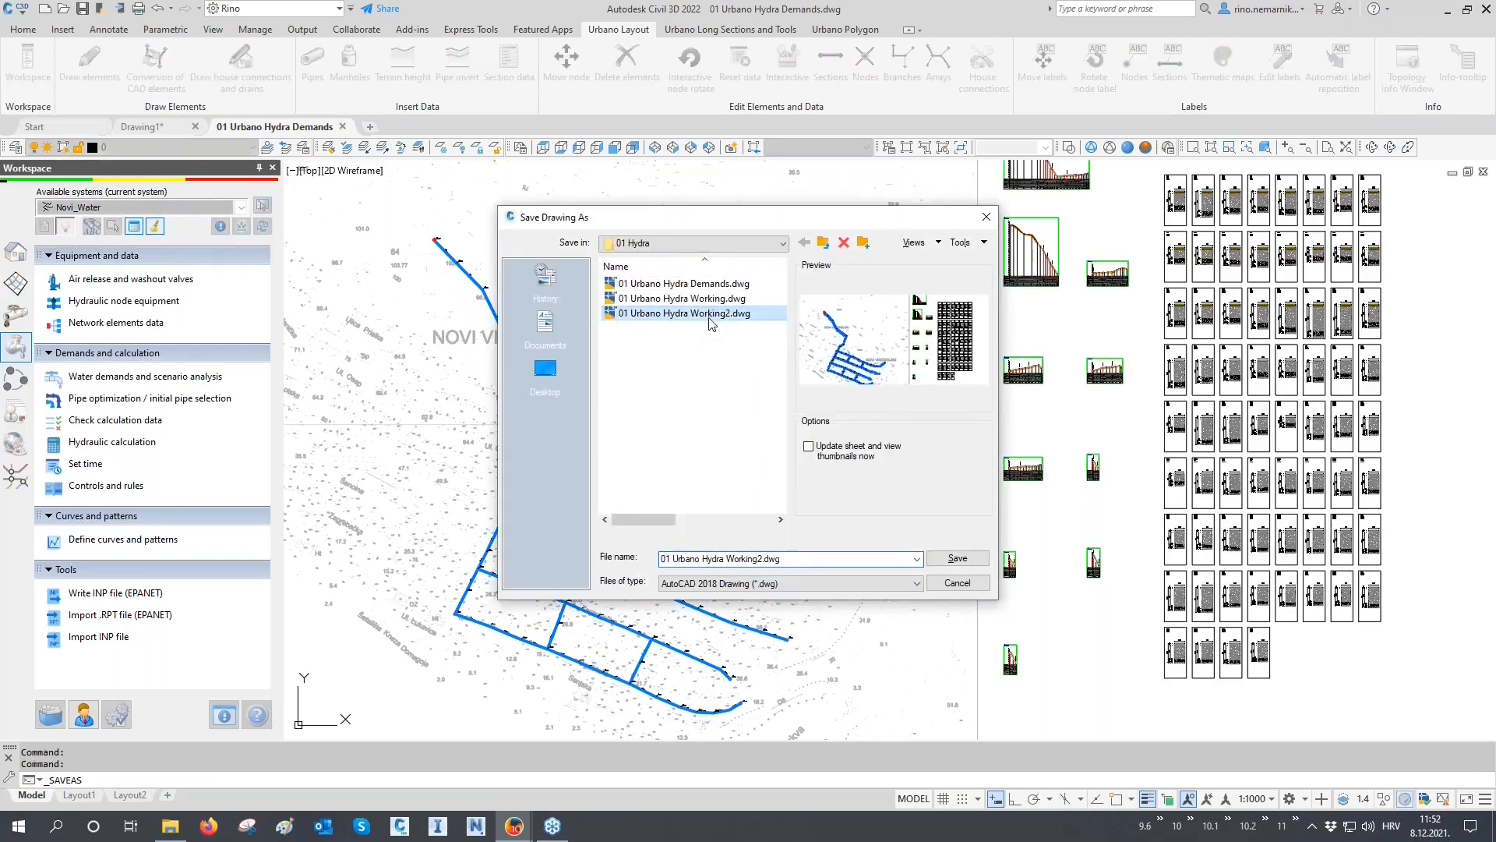
{"action": "left_click", "coordinate": [957, 558]}
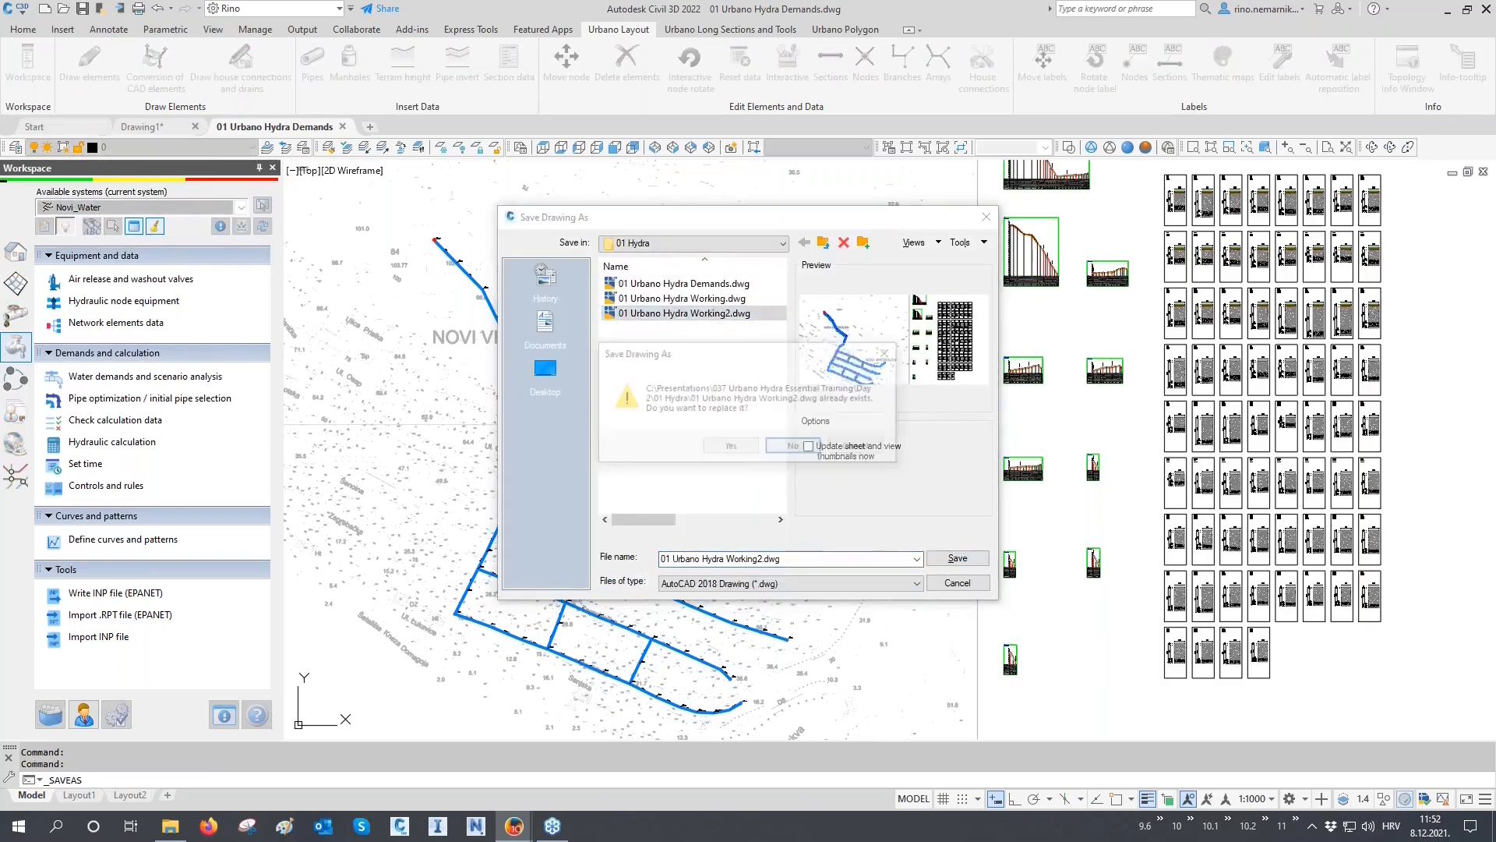
{"action": "left_click", "coordinate": [733, 447]}
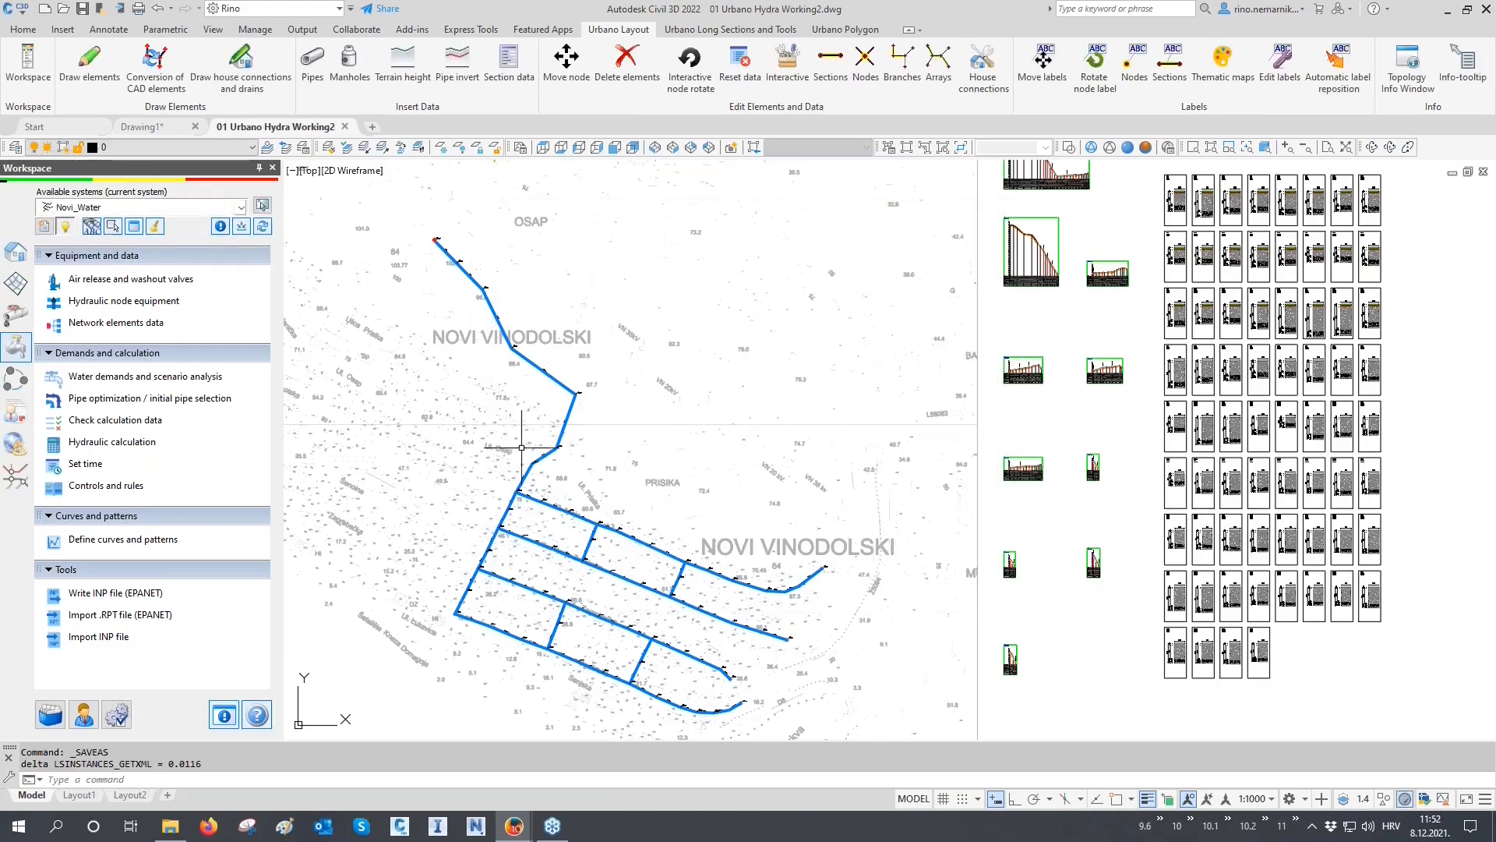
Reopen the water demands and scenario analysis and delete the By branches and Virtual lengths demands from Inhabitants (%)
{"action": "left_click", "coordinate": [153, 378]}
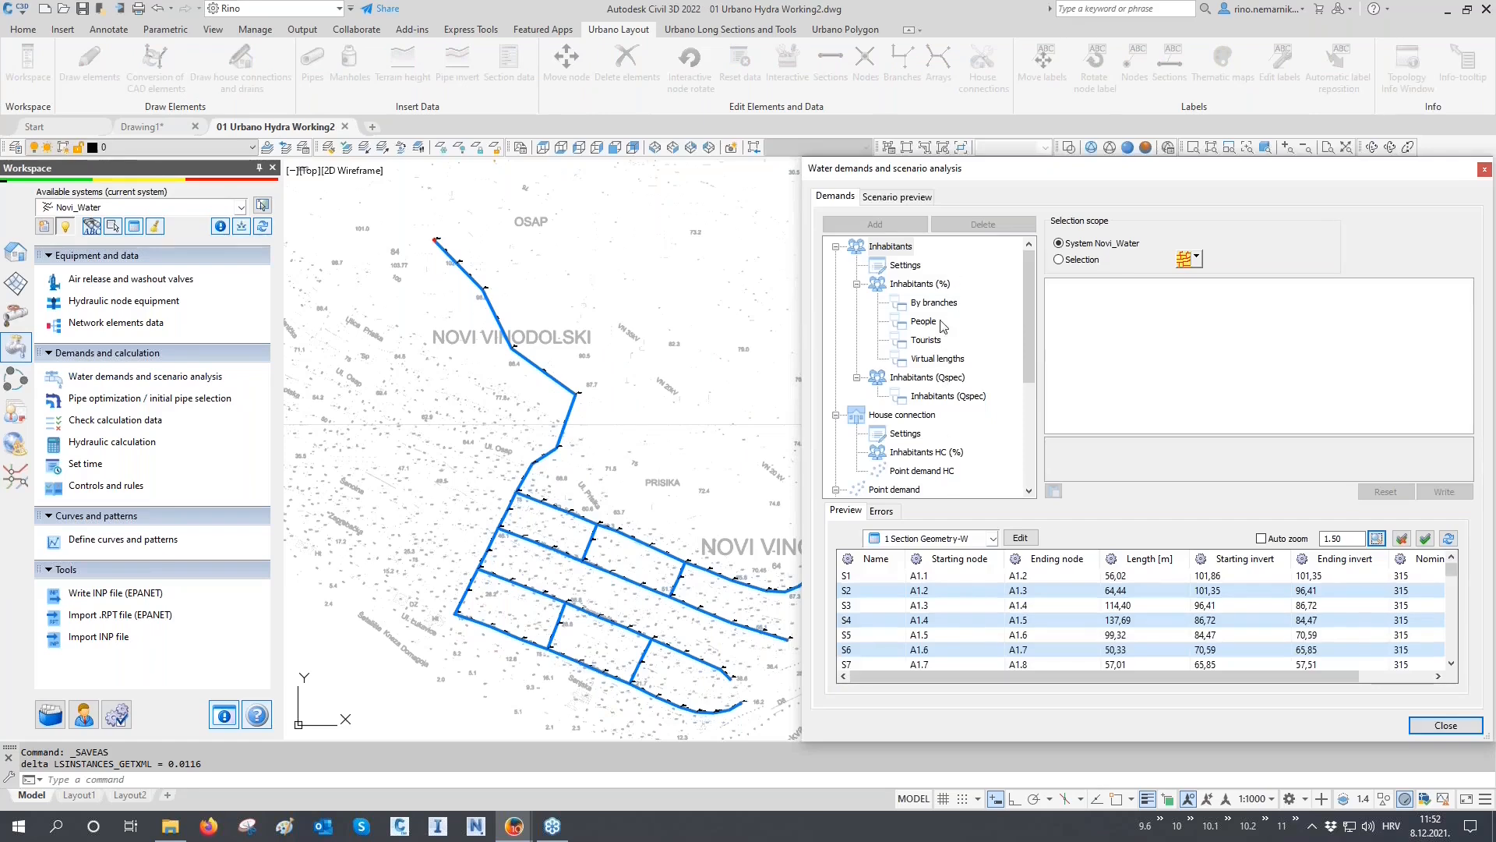
{"action": "left_click", "coordinate": [934, 302]}
{"action": "left_click", "coordinate": [974, 226]}
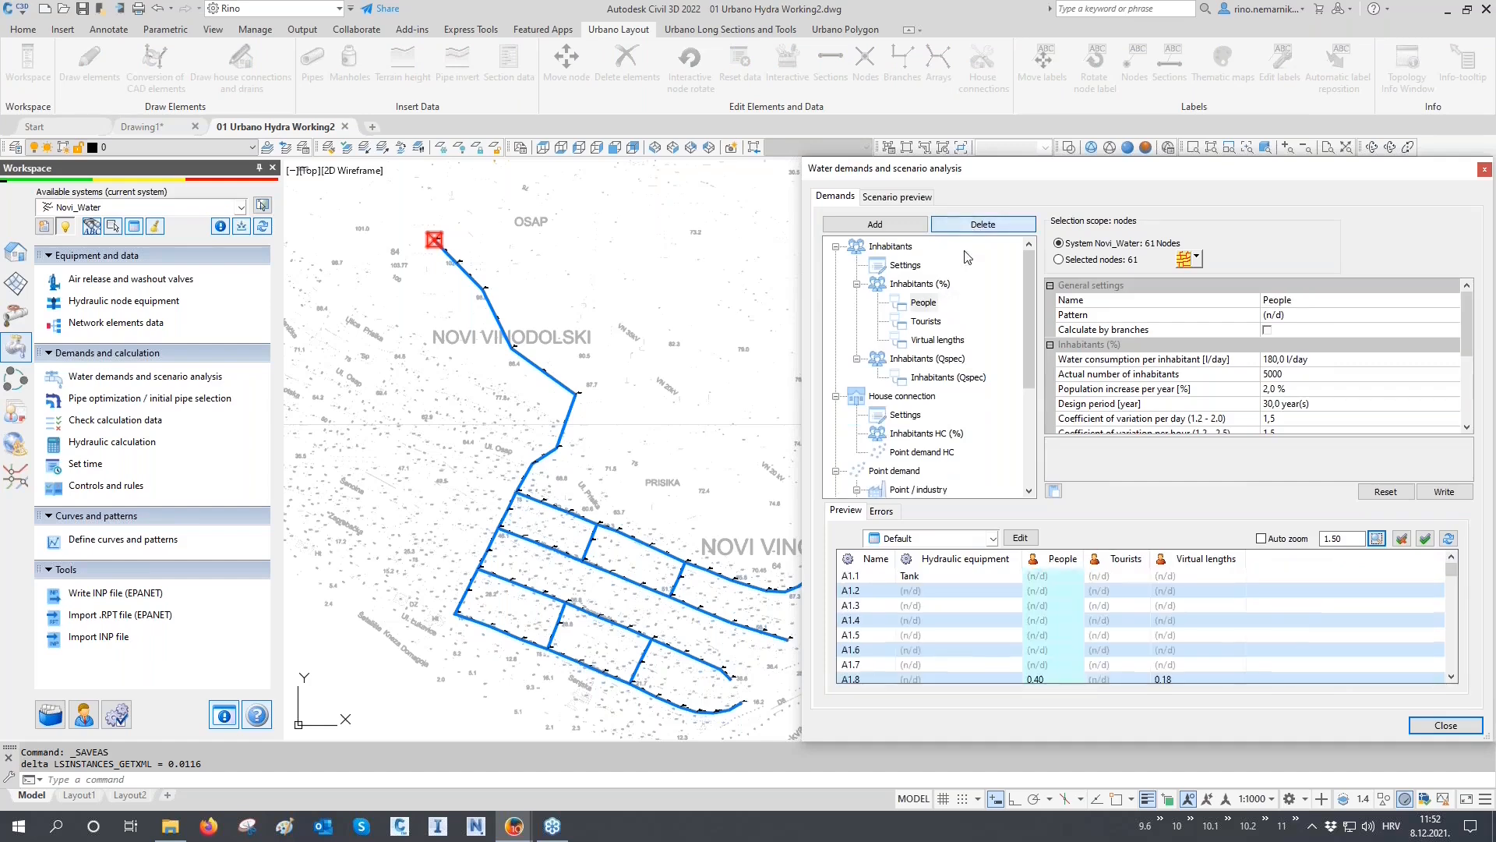
{"action": "left_click", "coordinate": [940, 339]}
{"action": "left_click", "coordinate": [982, 226]}
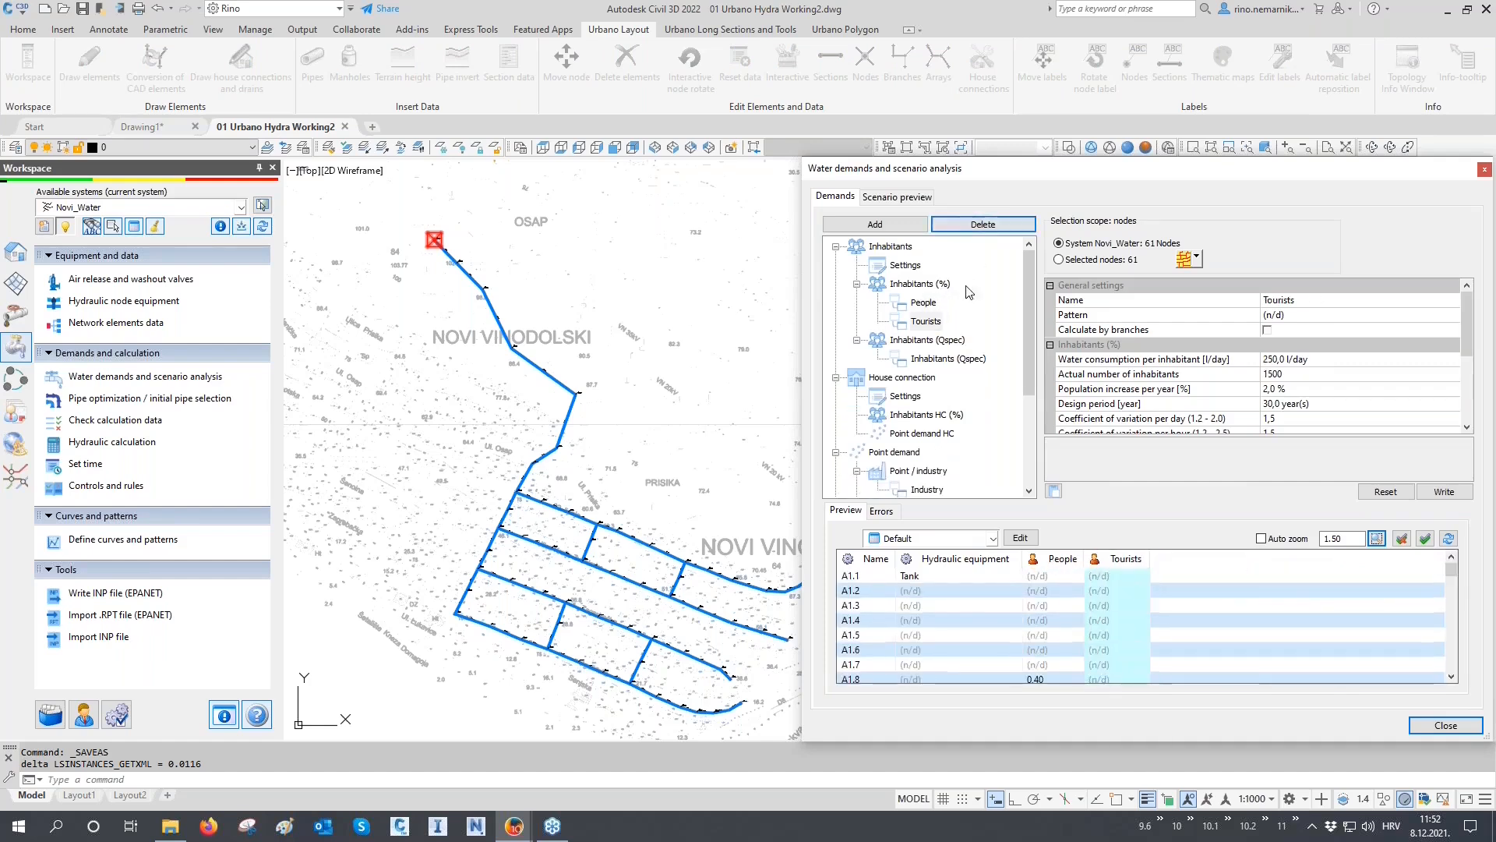
Delete the Inhabitants (Qspec) demand and the Firefighting demand from the demands tree
{"action": "left_click", "coordinate": [967, 360]}
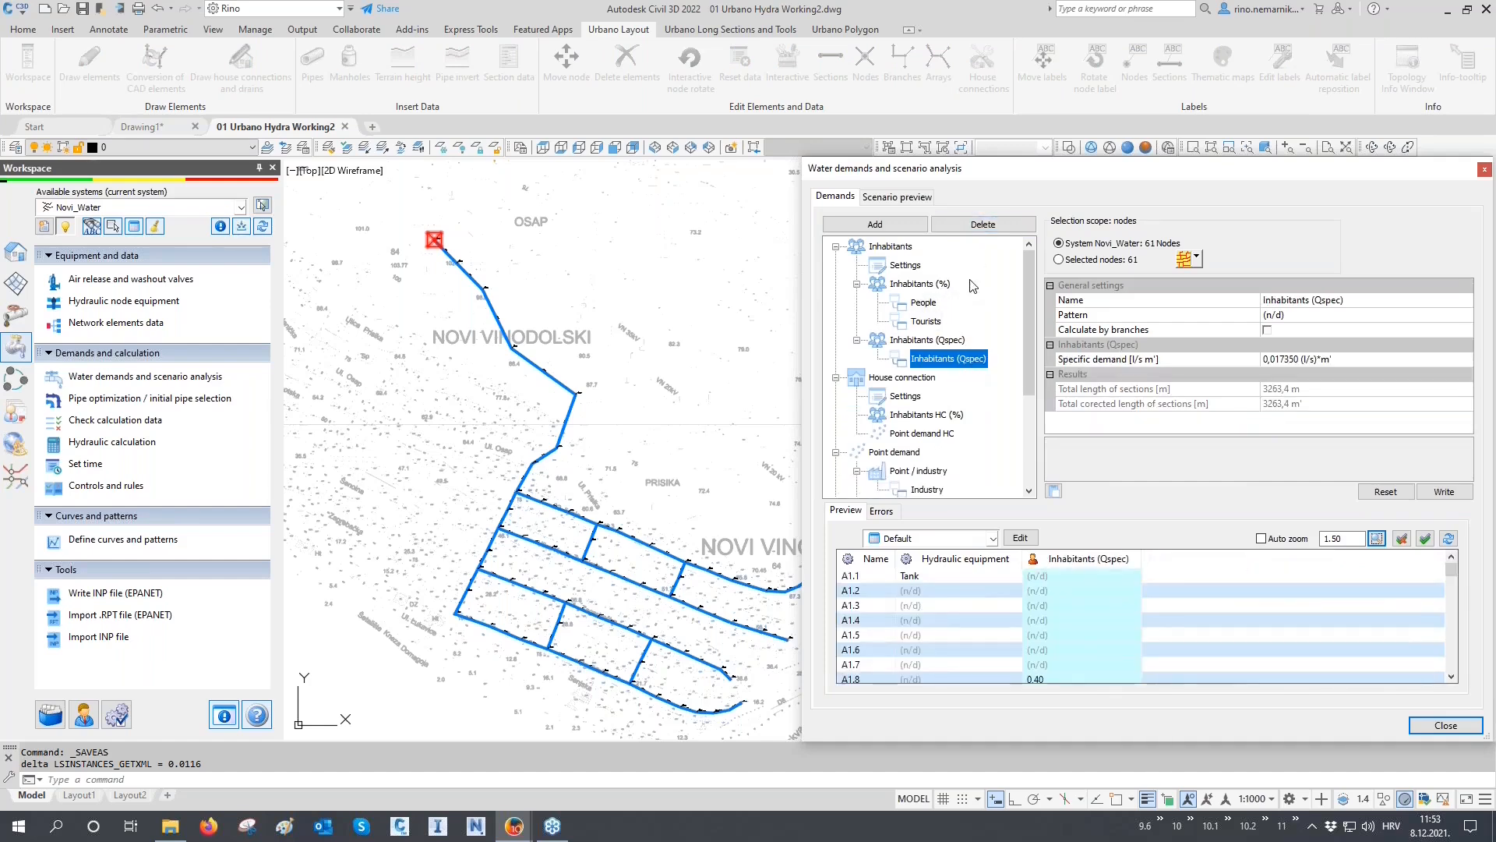
{"action": "left_click", "coordinate": [982, 224]}
{"action": "scroll", "coordinate": [960, 322], "scroll_direction": "down", "scroll_amount": 2}
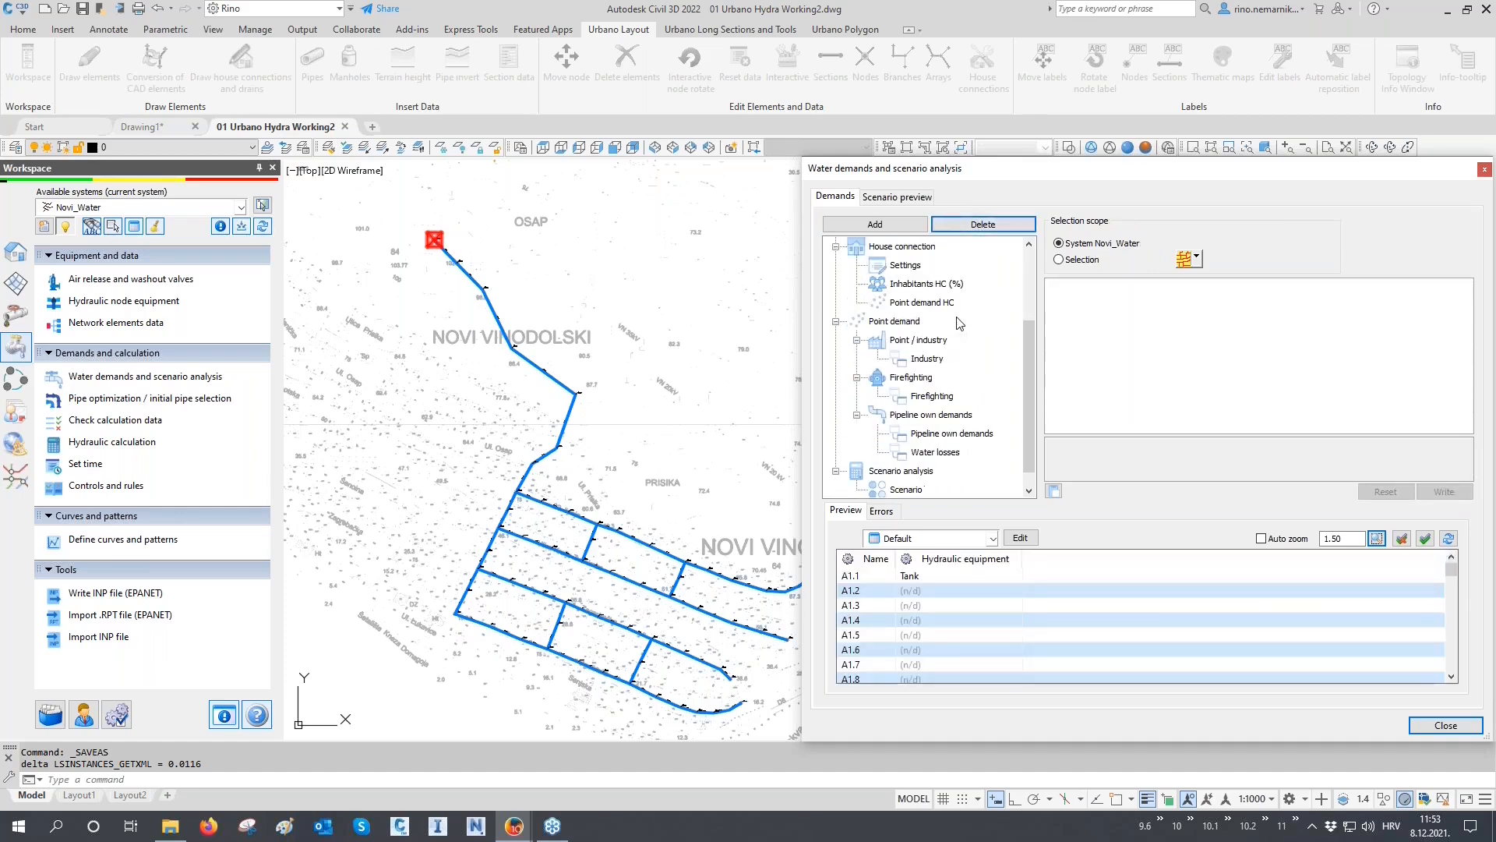
{"action": "left_click", "coordinate": [933, 395]}
{"action": "left_click", "coordinate": [982, 224]}
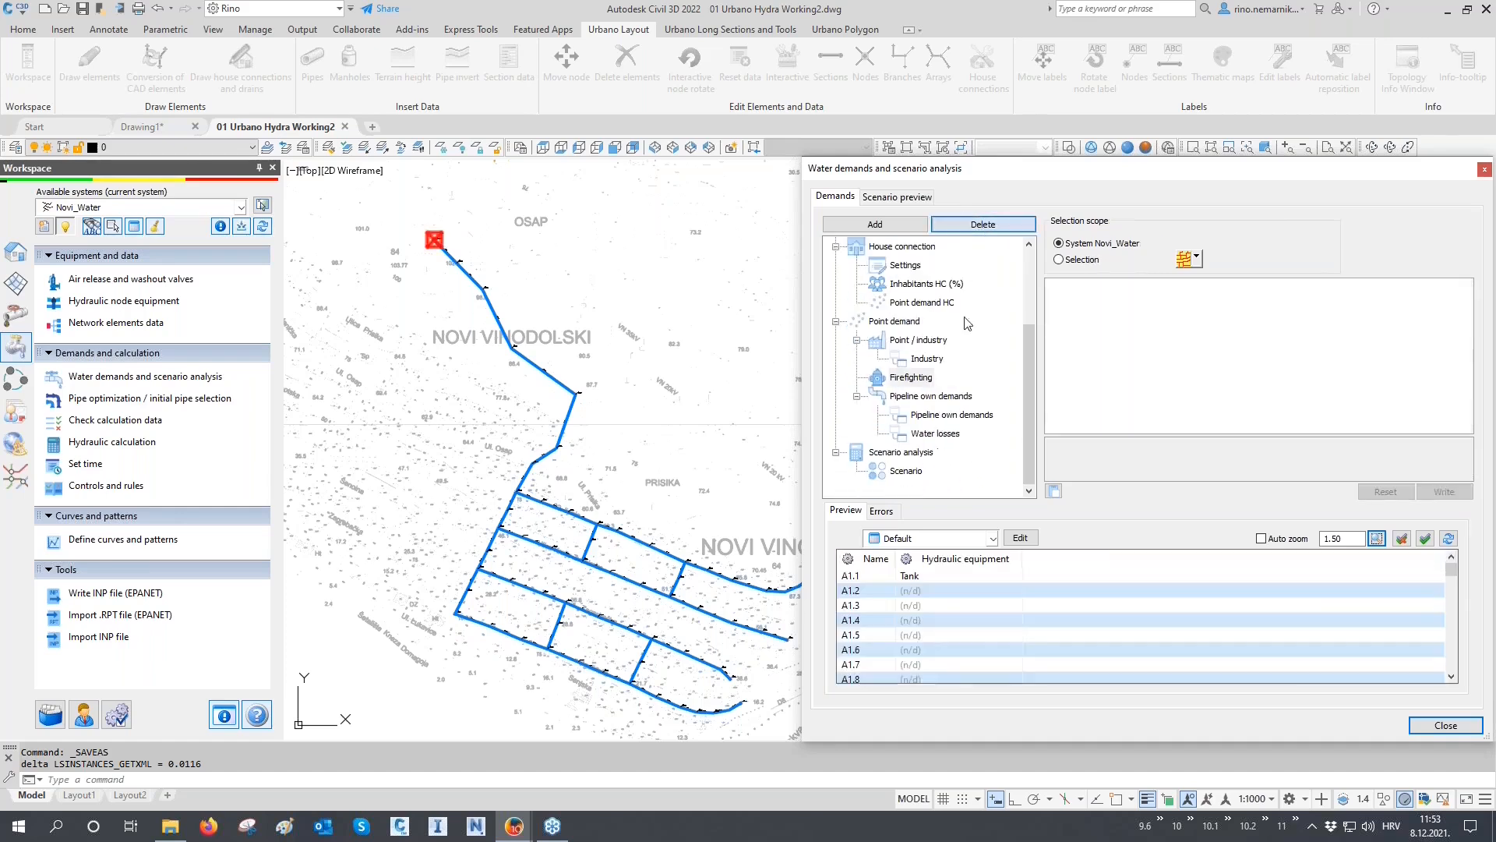
Delete the two demands, Pipeline own demands and Water losses, from the Pipeline own demands group
{"action": "left_click", "coordinate": [951, 415]}
{"action": "left_click", "coordinate": [982, 224]}
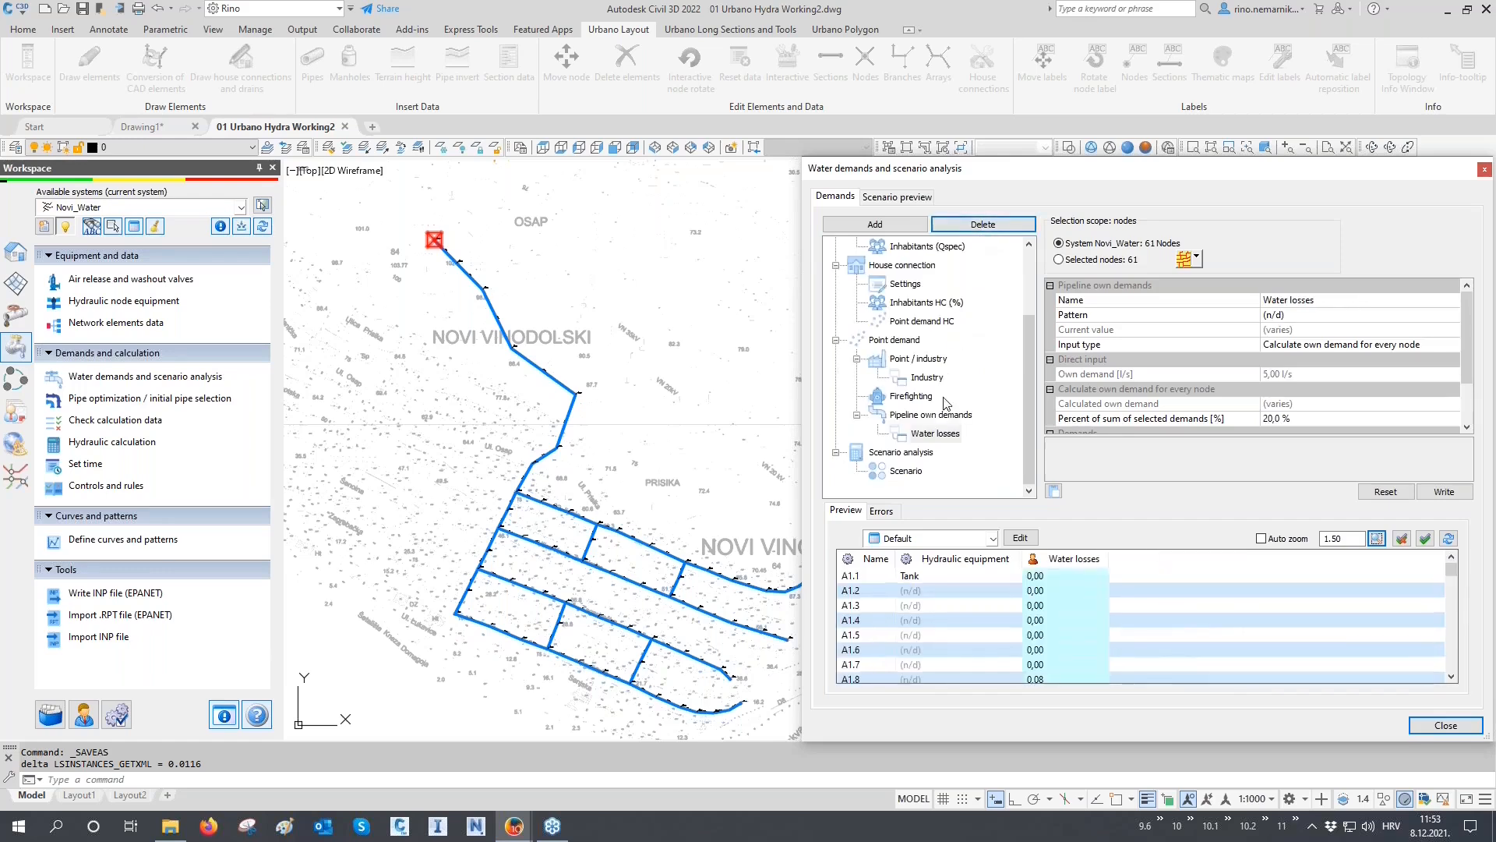
{"action": "left_click", "coordinate": [982, 224]}
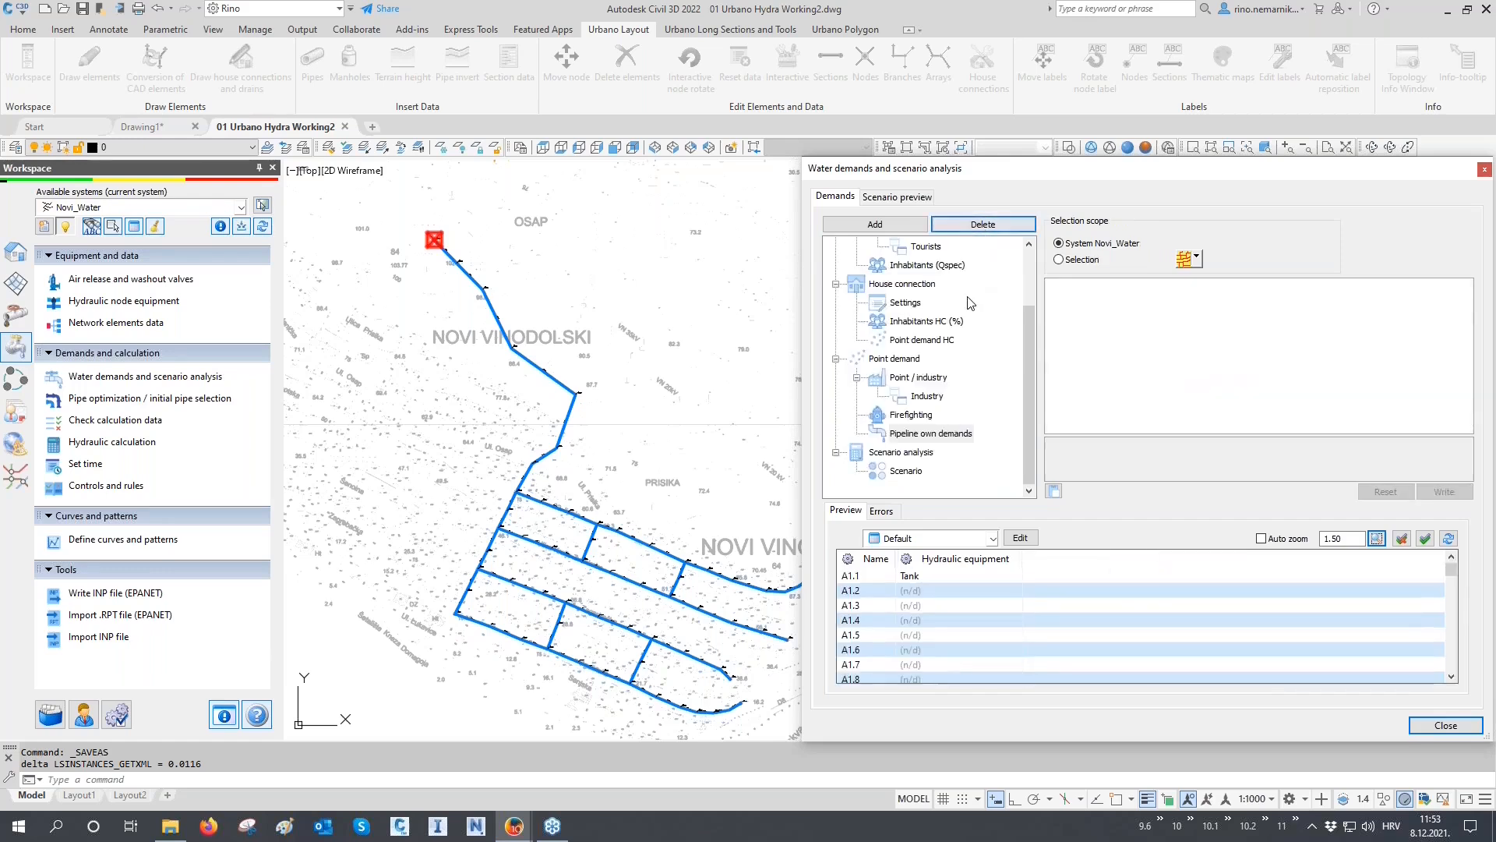
Review the remaining Tourists and Industry demands, then close the water demands and scenario analysis
{"action": "left_click", "coordinate": [932, 322]}
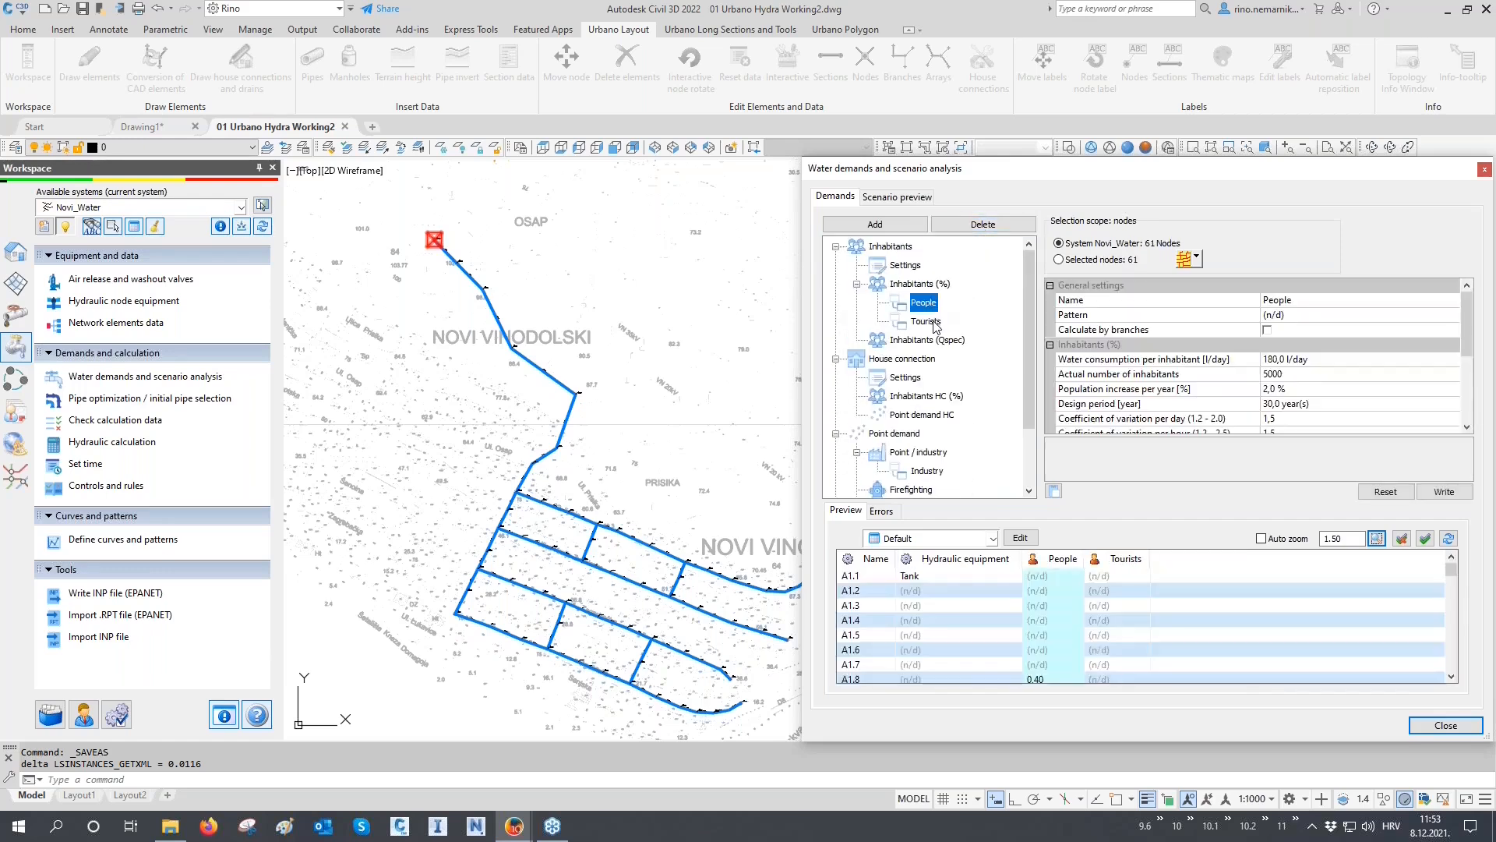
{"action": "scroll", "coordinate": [932, 366], "scroll_direction": "down", "scroll_amount": 1}
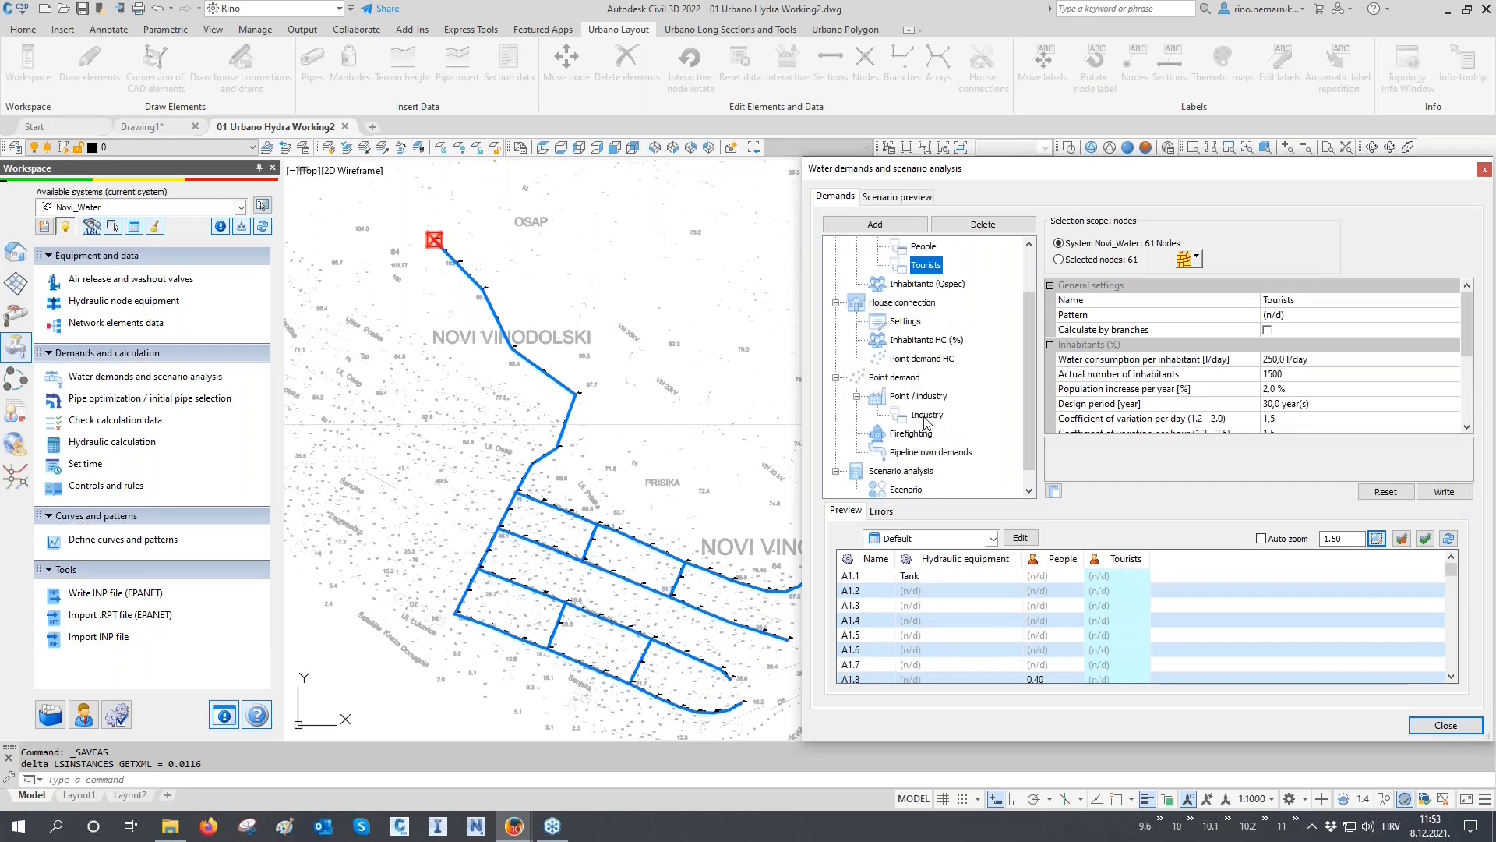
{"action": "left_click", "coordinate": [925, 417]}
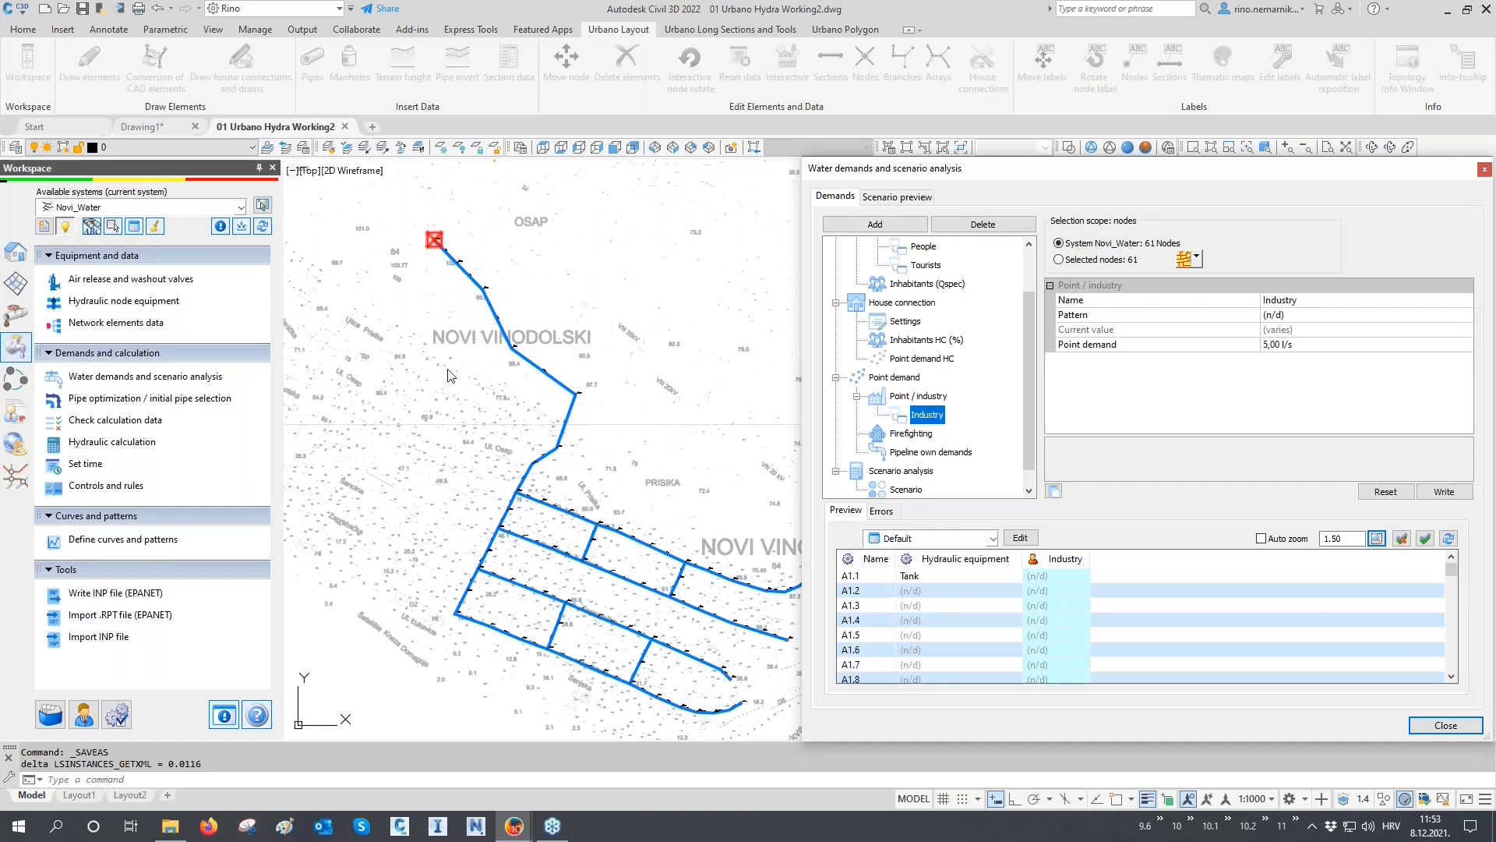
{"action": "left_click", "coordinate": [1445, 725]}
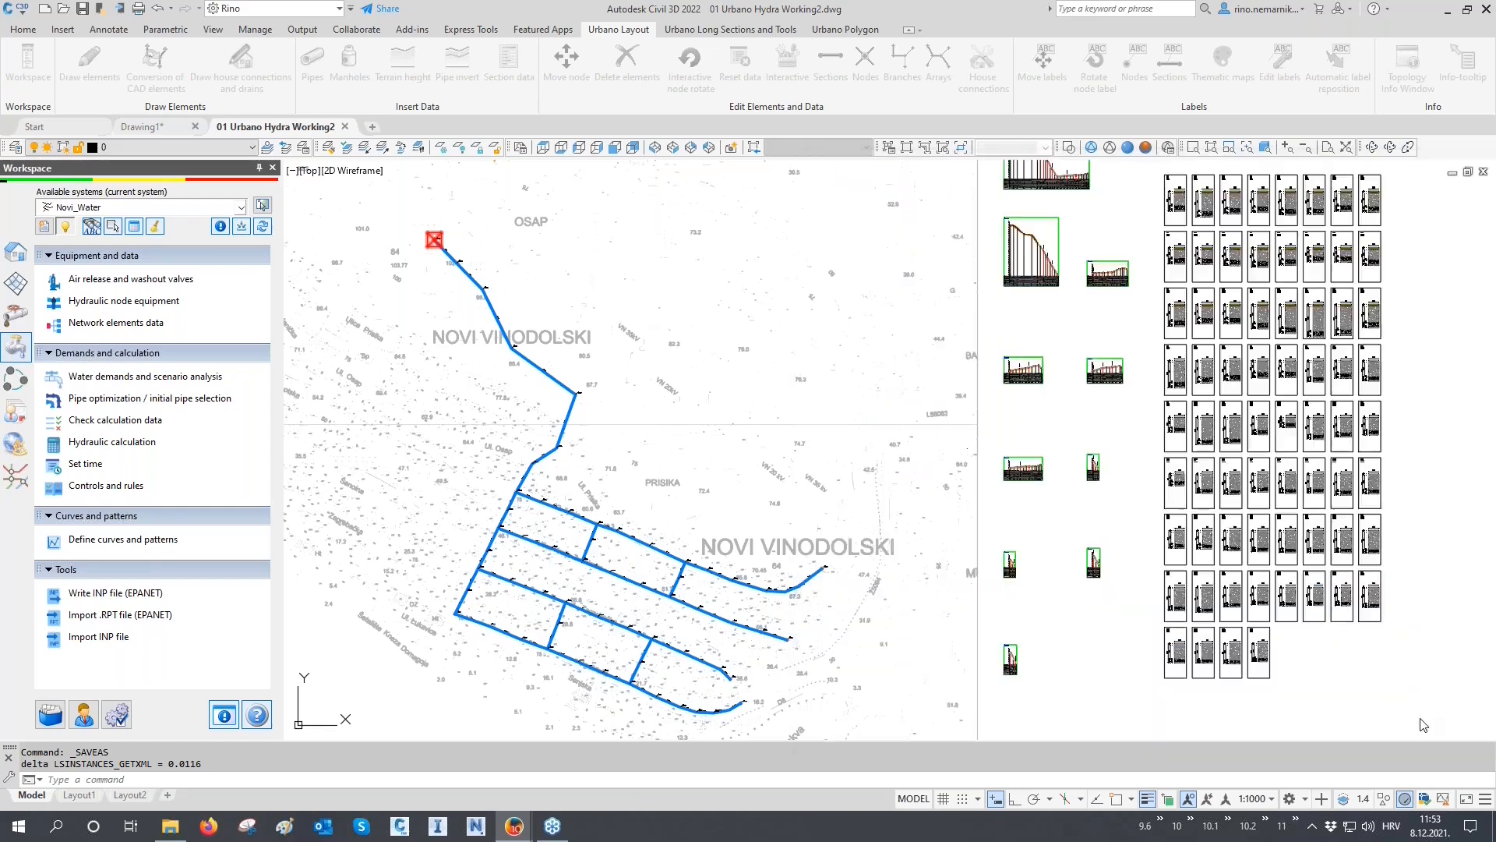
Examine the tank at node A1.1 in plan and at the start of its longitudinal section
{"action": "middle_click_drag", "start_coordinate": [823, 485], "coordinate": [823, 496]}
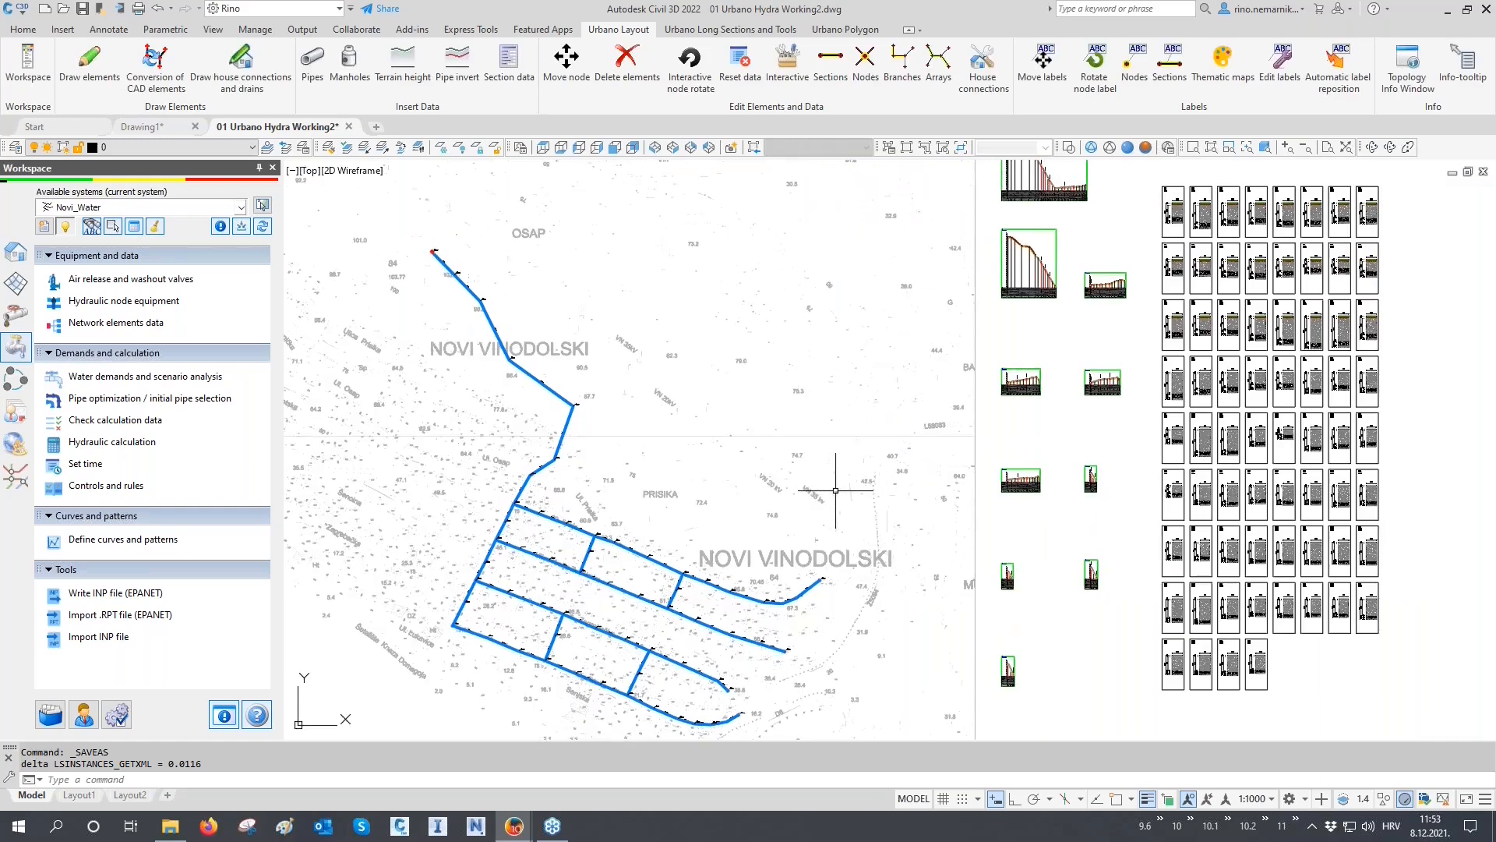
{"action": "scroll", "coordinate": [534, 342], "scroll_direction": "up", "scroll_amount": 3}
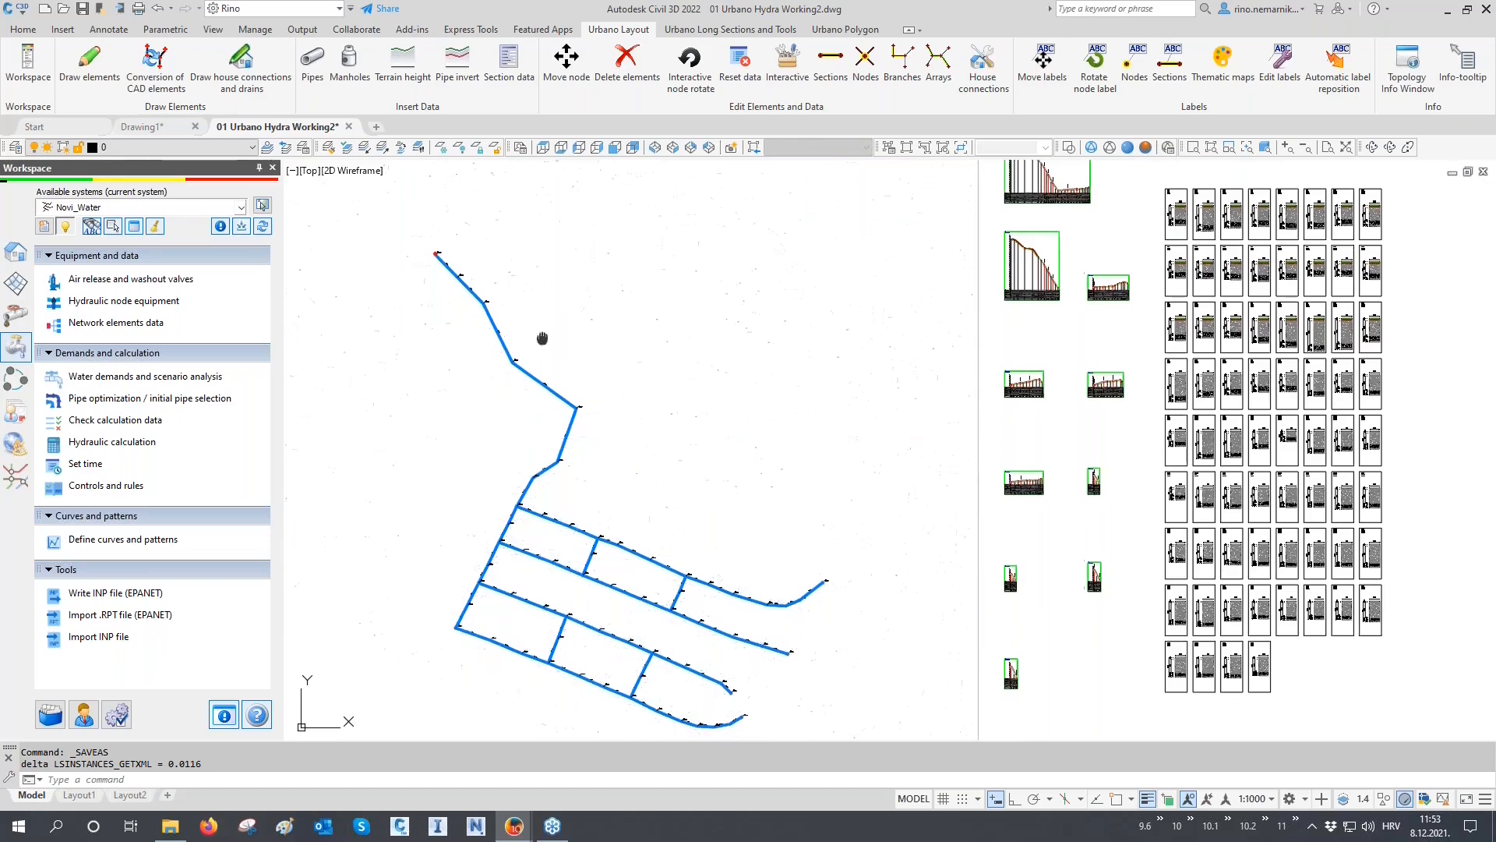
{"action": "scroll", "coordinate": [536, 343], "scroll_direction": "up", "scroll_amount": 6}
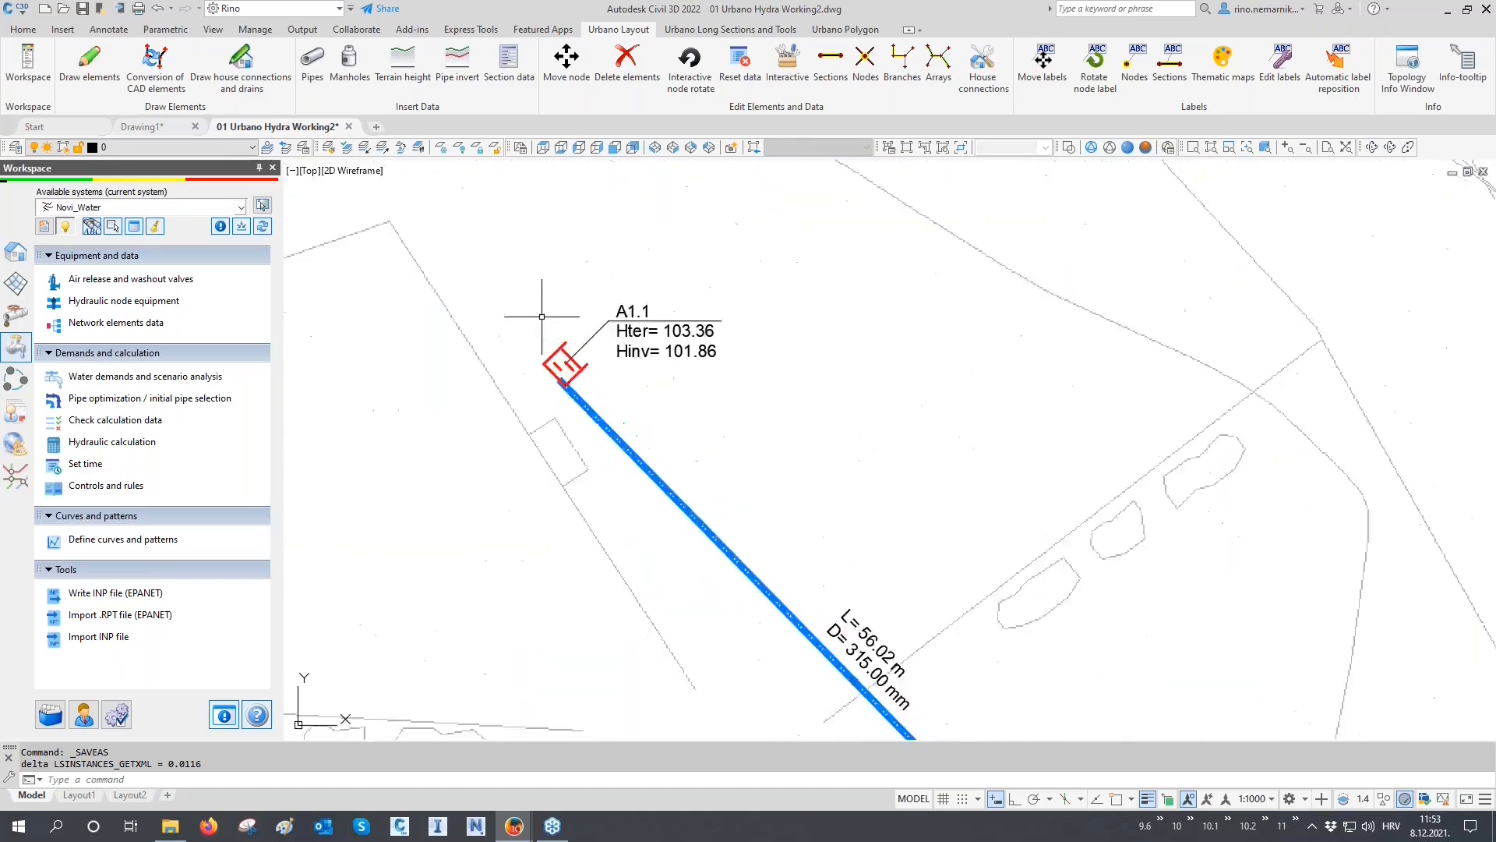
{"action": "scroll", "coordinate": [534, 507], "scroll_direction": "down", "scroll_amount": 10}
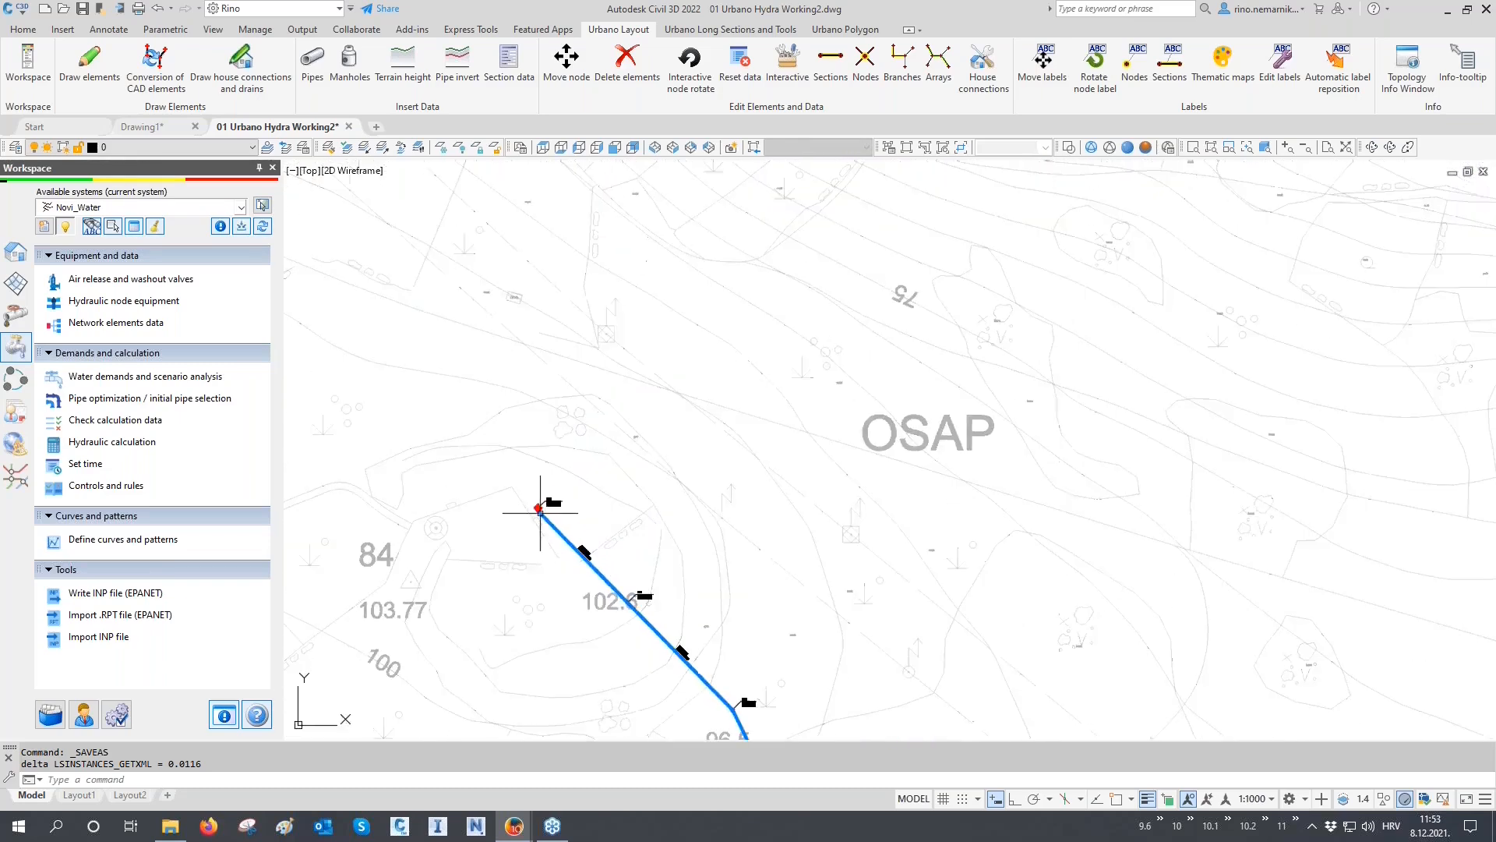
{"action": "scroll", "coordinate": [1130, 389], "scroll_direction": "up", "scroll_amount": 10}
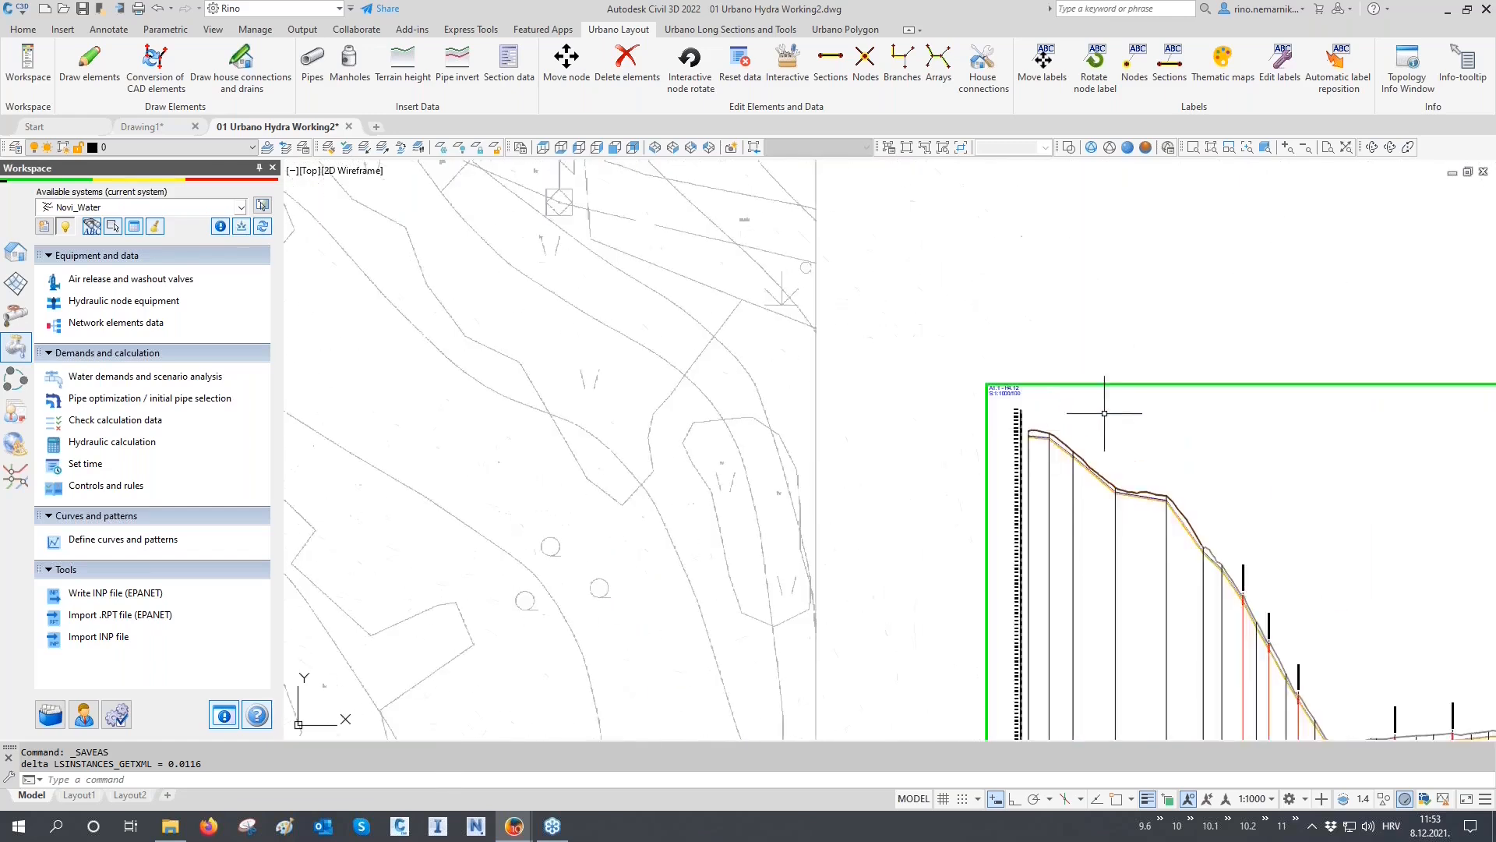
{"action": "scroll", "coordinate": [1038, 445], "scroll_direction": "up", "scroll_amount": 4}
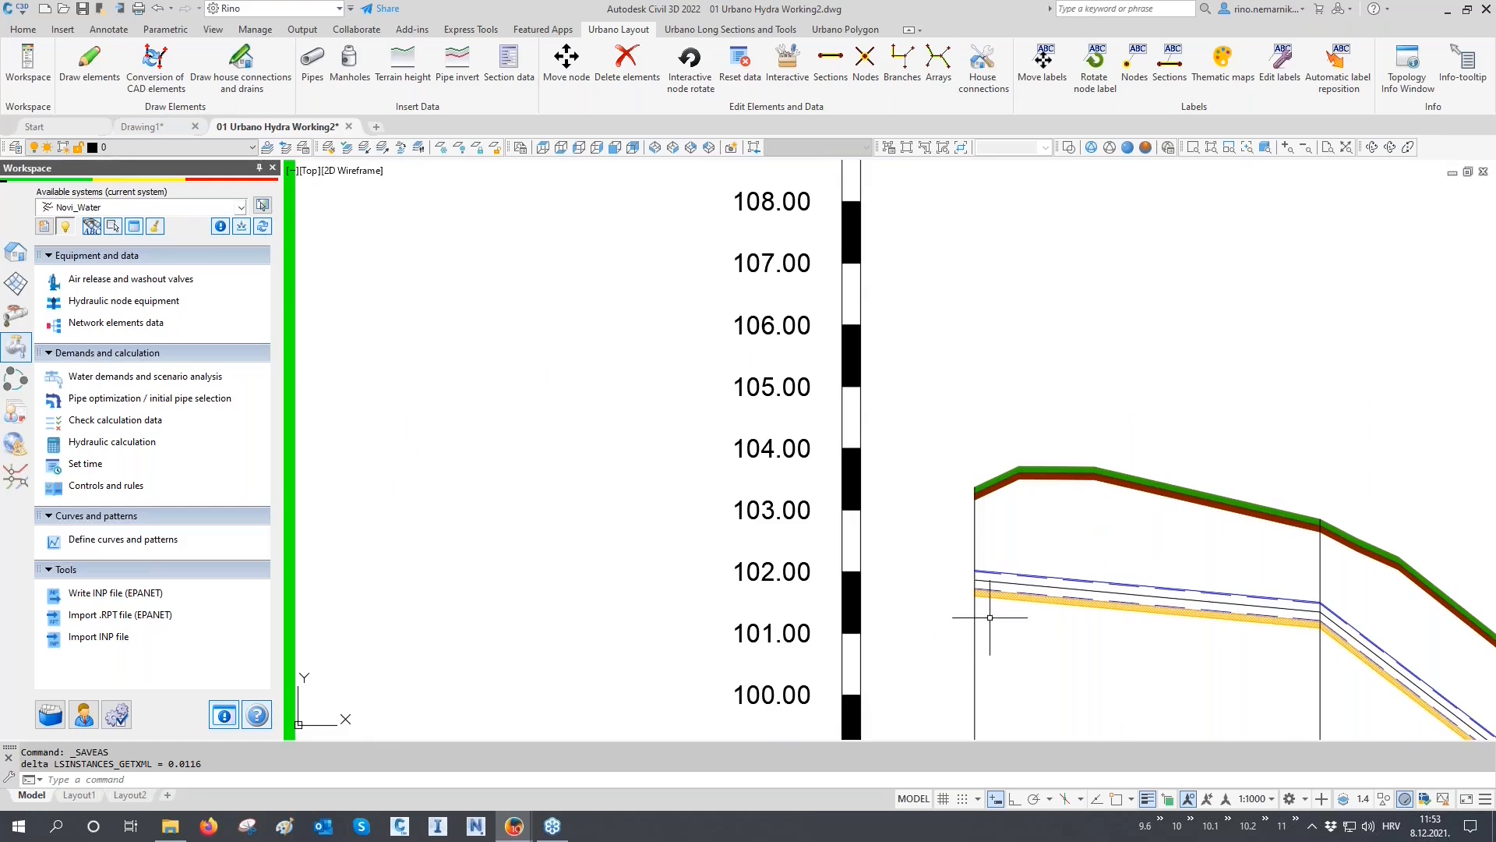
Edit the long section configuration 1 Water 1000/100 cm and include the Decorations of Longitudinal section - basic in the drawing
{"action": "left_click", "coordinate": [16, 251]}
{"action": "scroll", "coordinate": [121, 296], "scroll_direction": "down", "scroll_amount": 10}
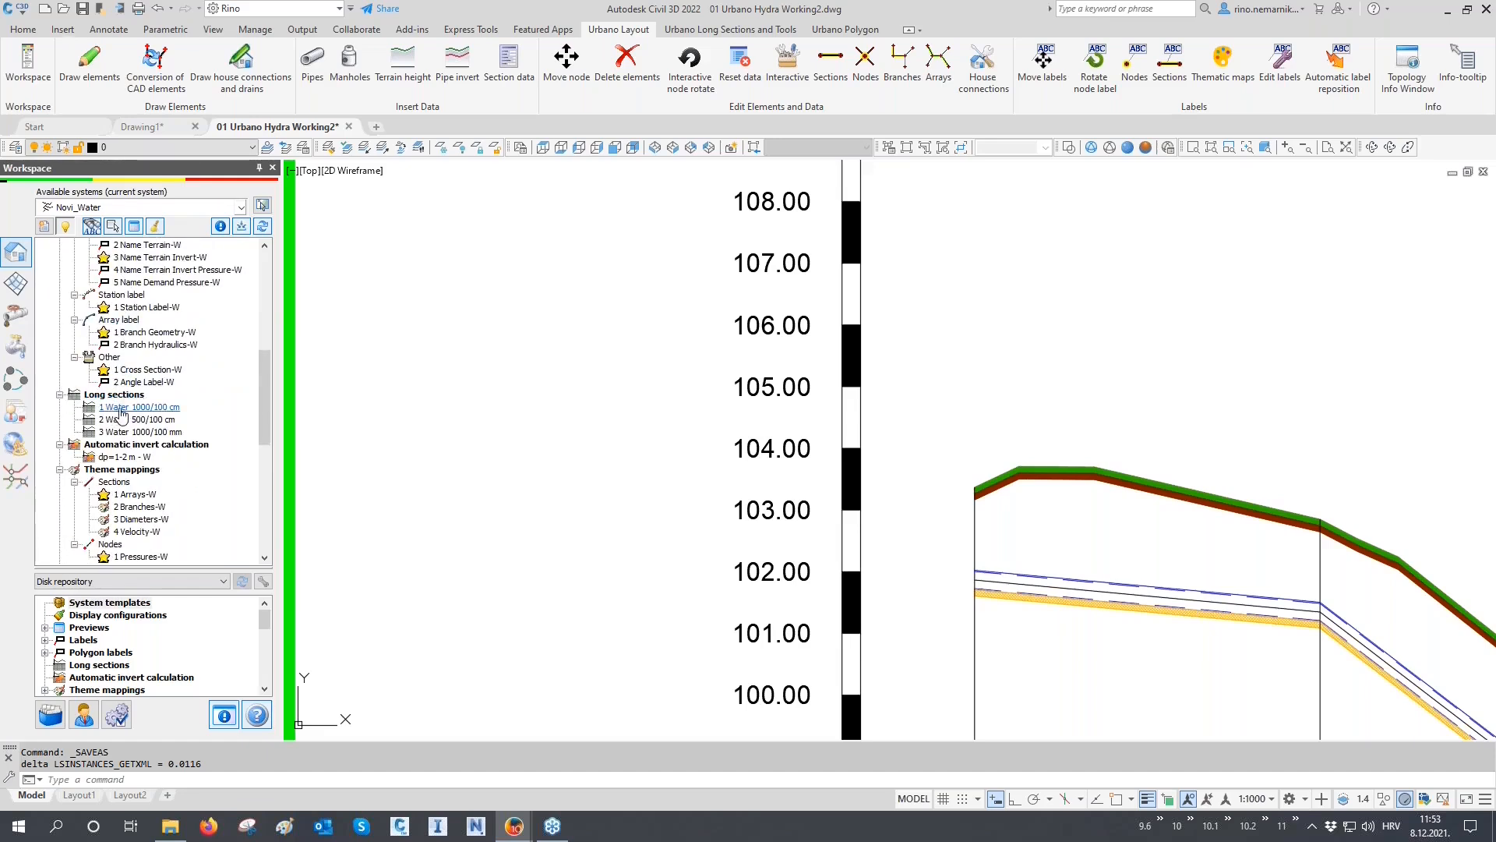
{"action": "left_click", "coordinate": [118, 413]}
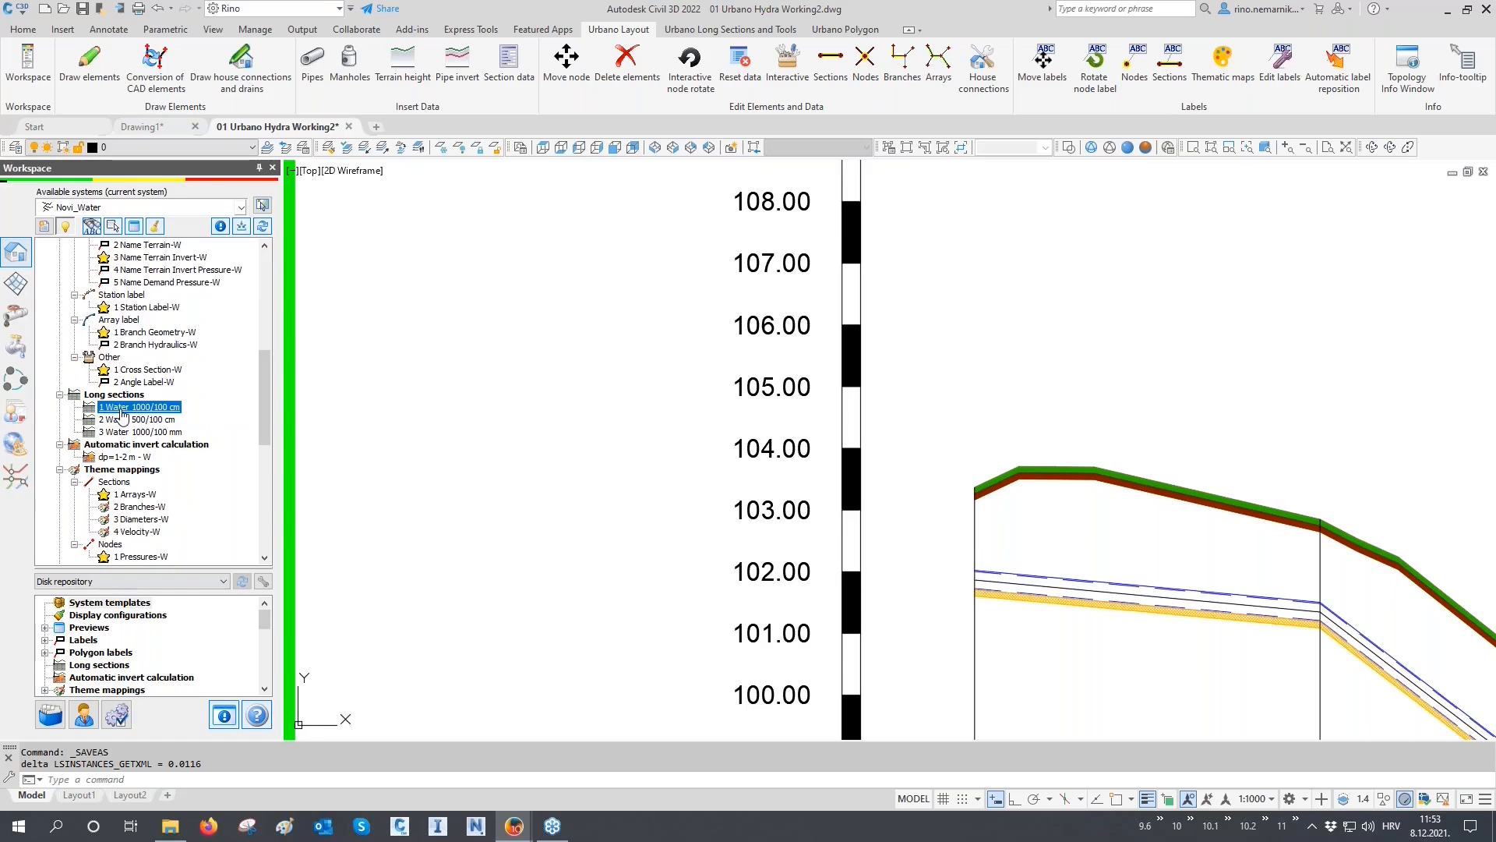
{"action": "right_click", "coordinate": [121, 416]}
{"action": "left_click", "coordinate": [160, 363]}
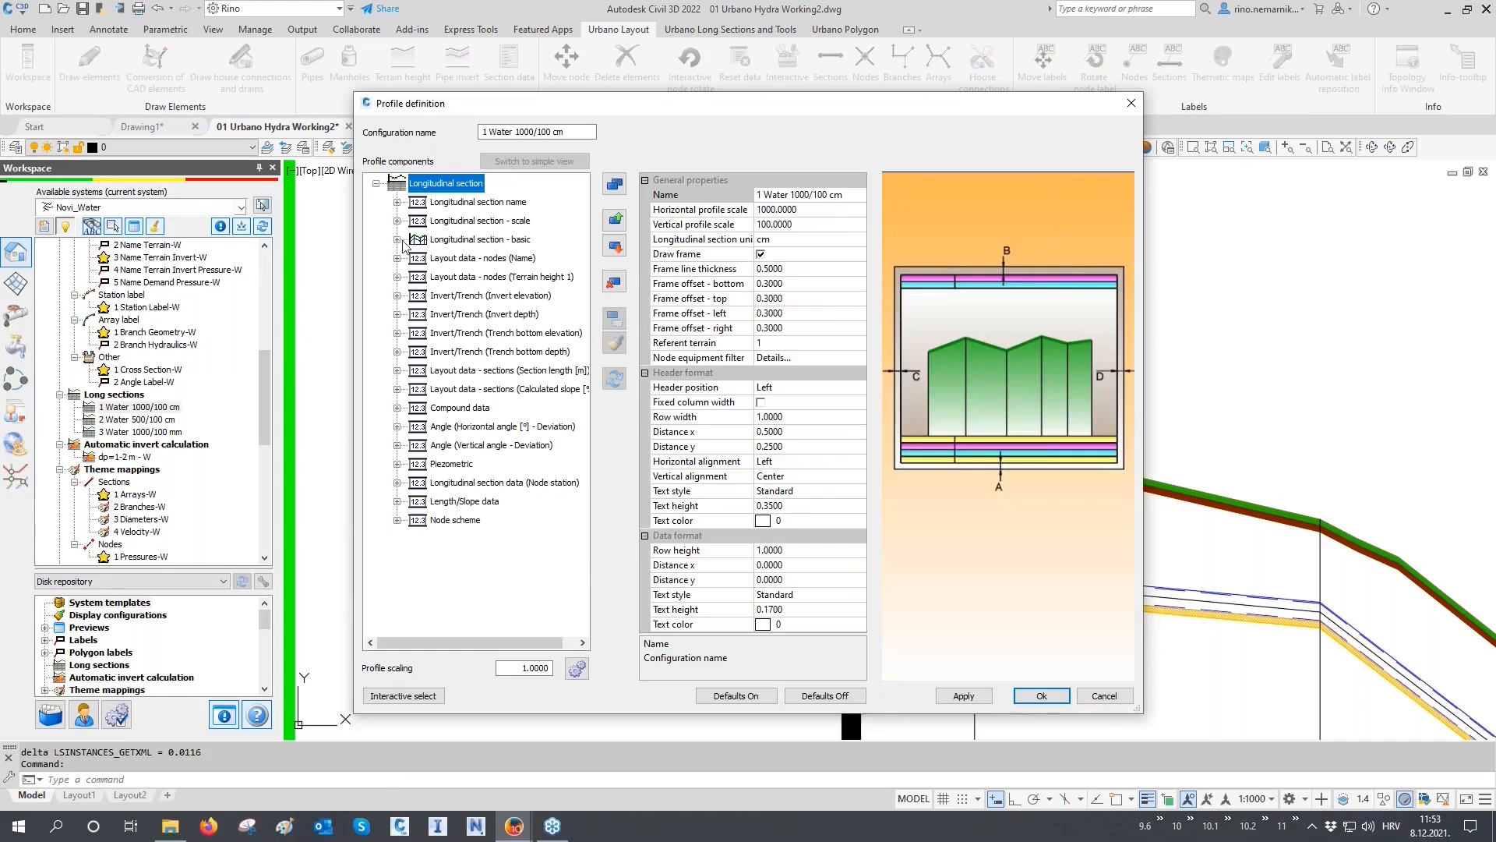
{"action": "left_click", "coordinate": [397, 240]}
{"action": "left_click", "coordinate": [472, 558]}
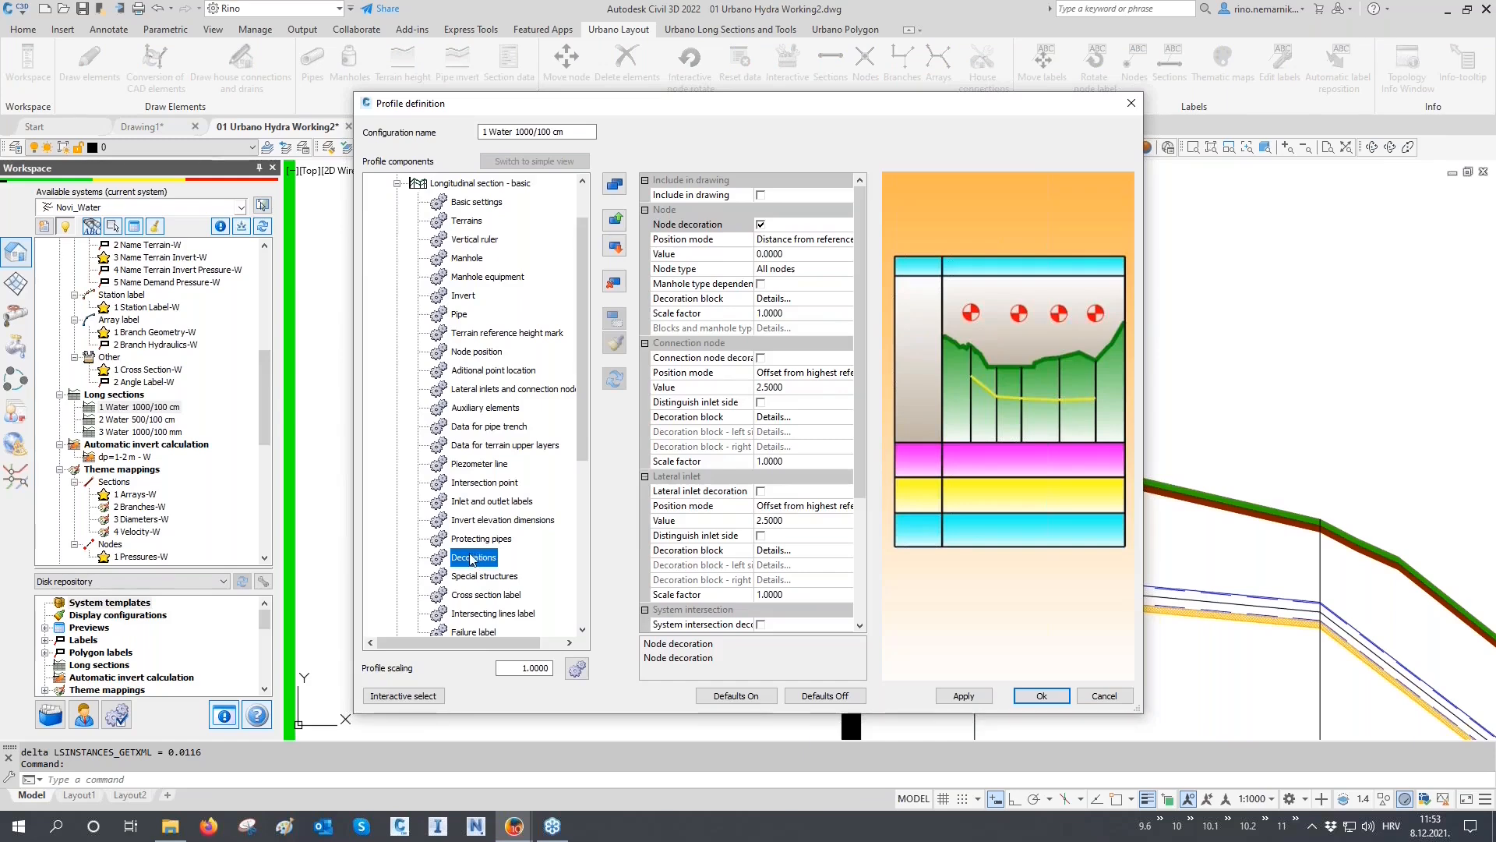
{"action": "left_click", "coordinate": [761, 195]}
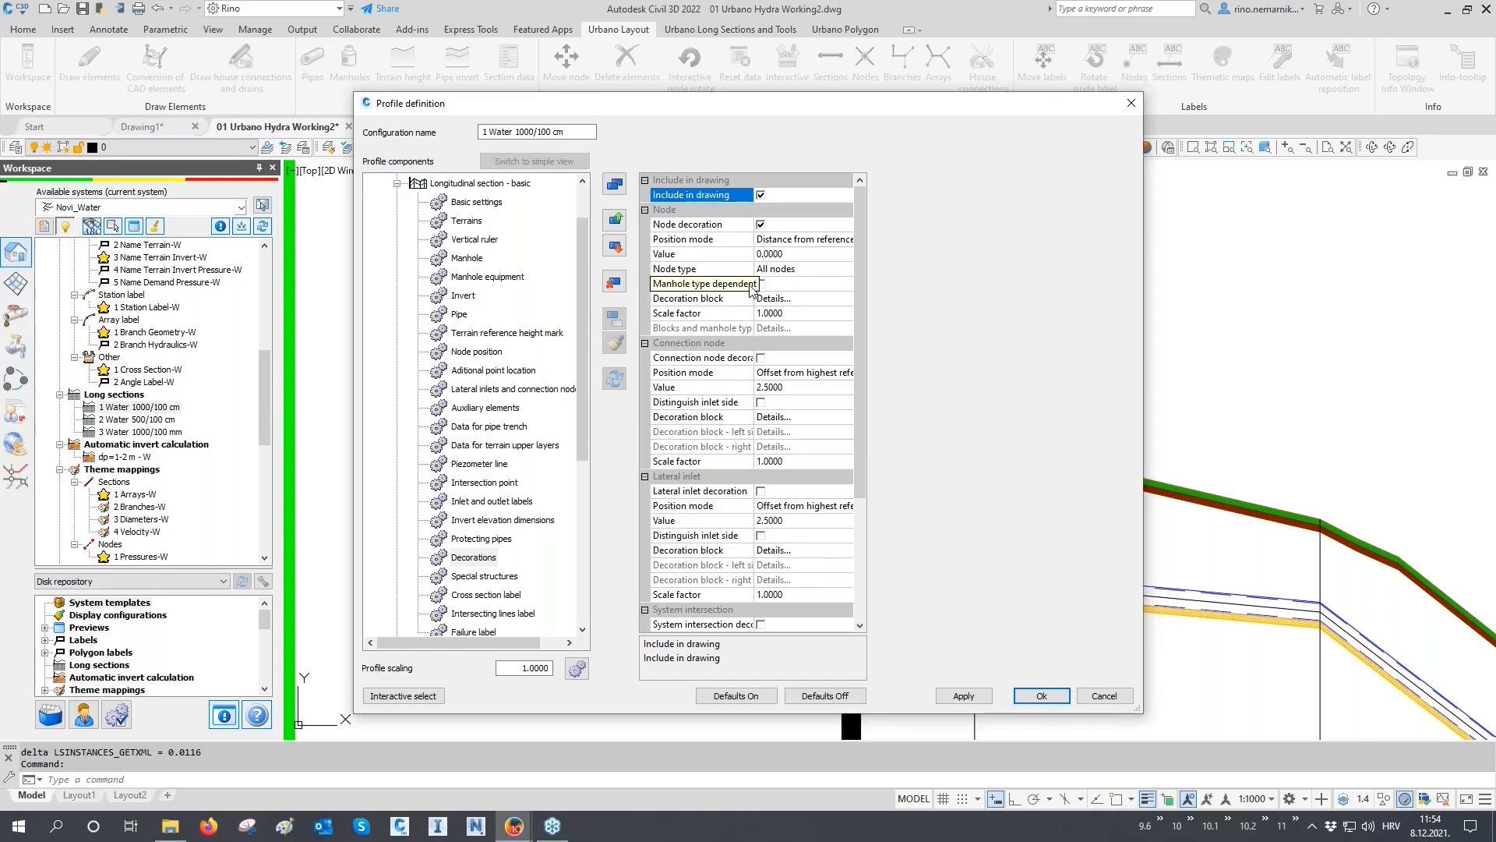
Make the node decorations dependent on manhole type and open the blocks and manhole types map
{"action": "left_click", "coordinate": [787, 329]}
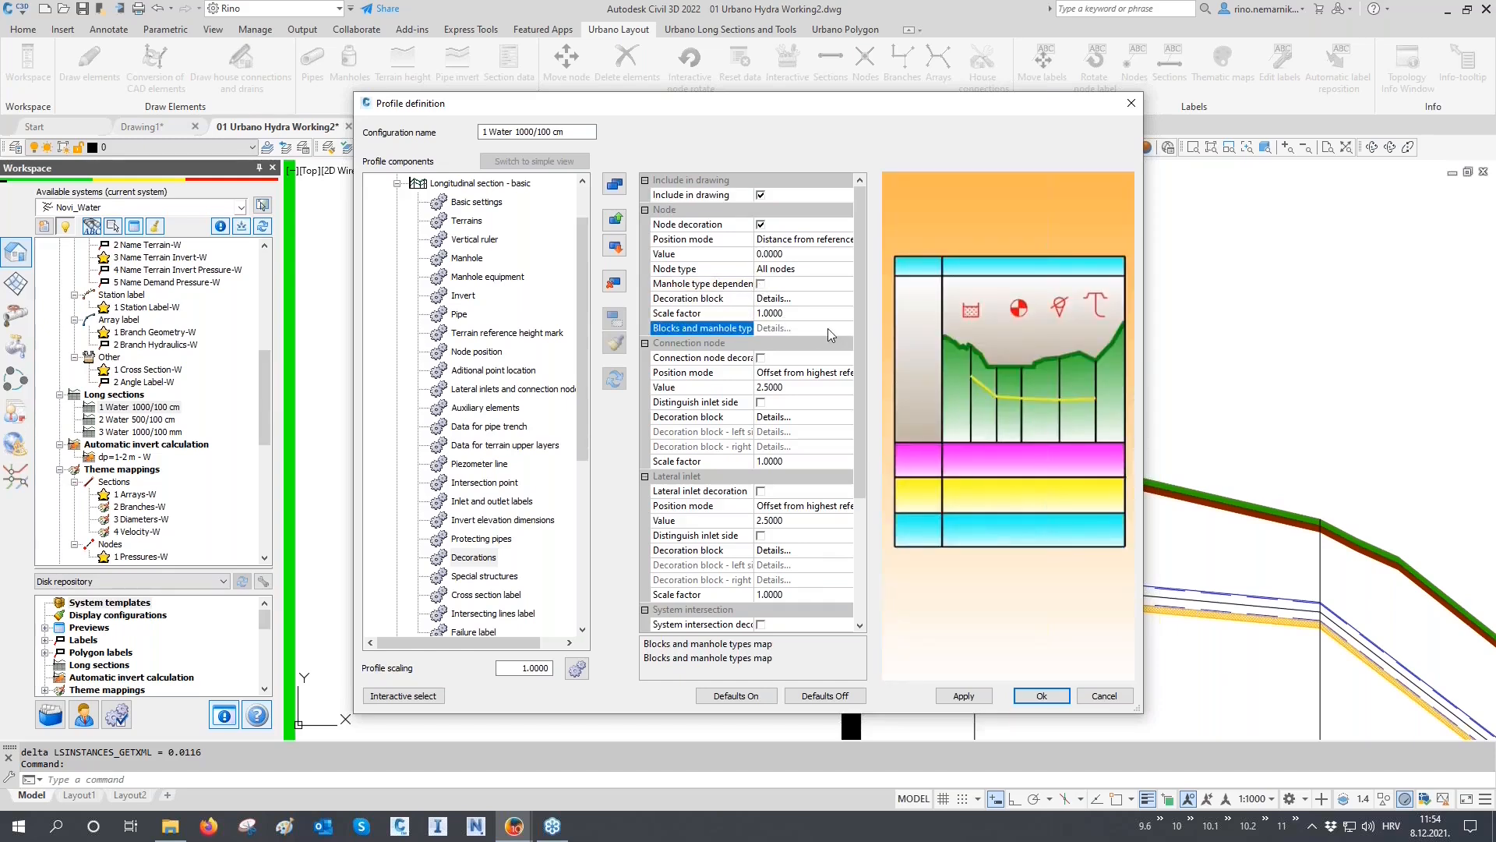
{"action": "left_click", "coordinate": [761, 284]}
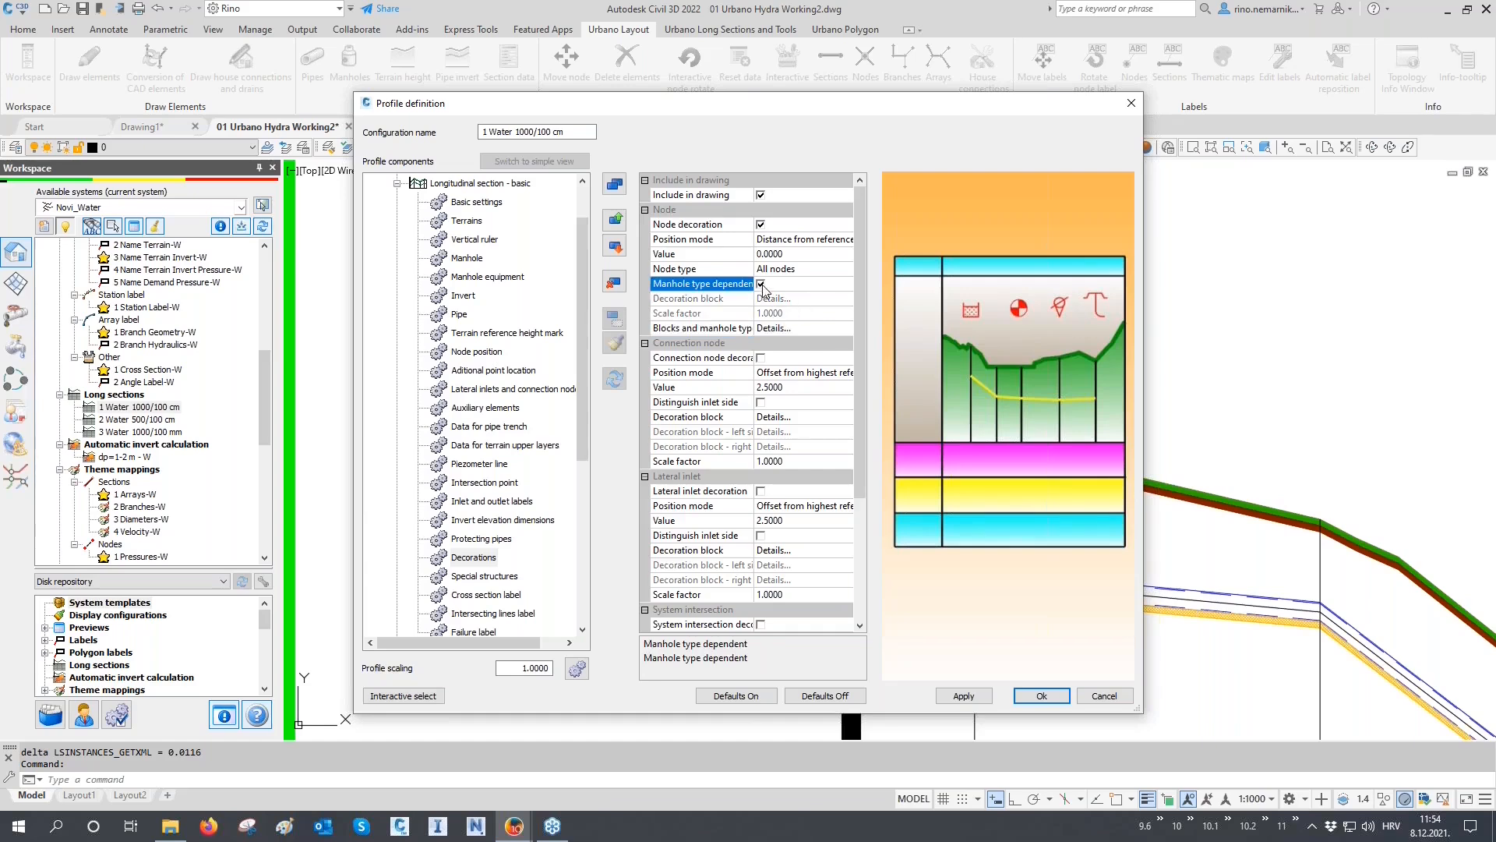
{"action": "left_click", "coordinate": [791, 332]}
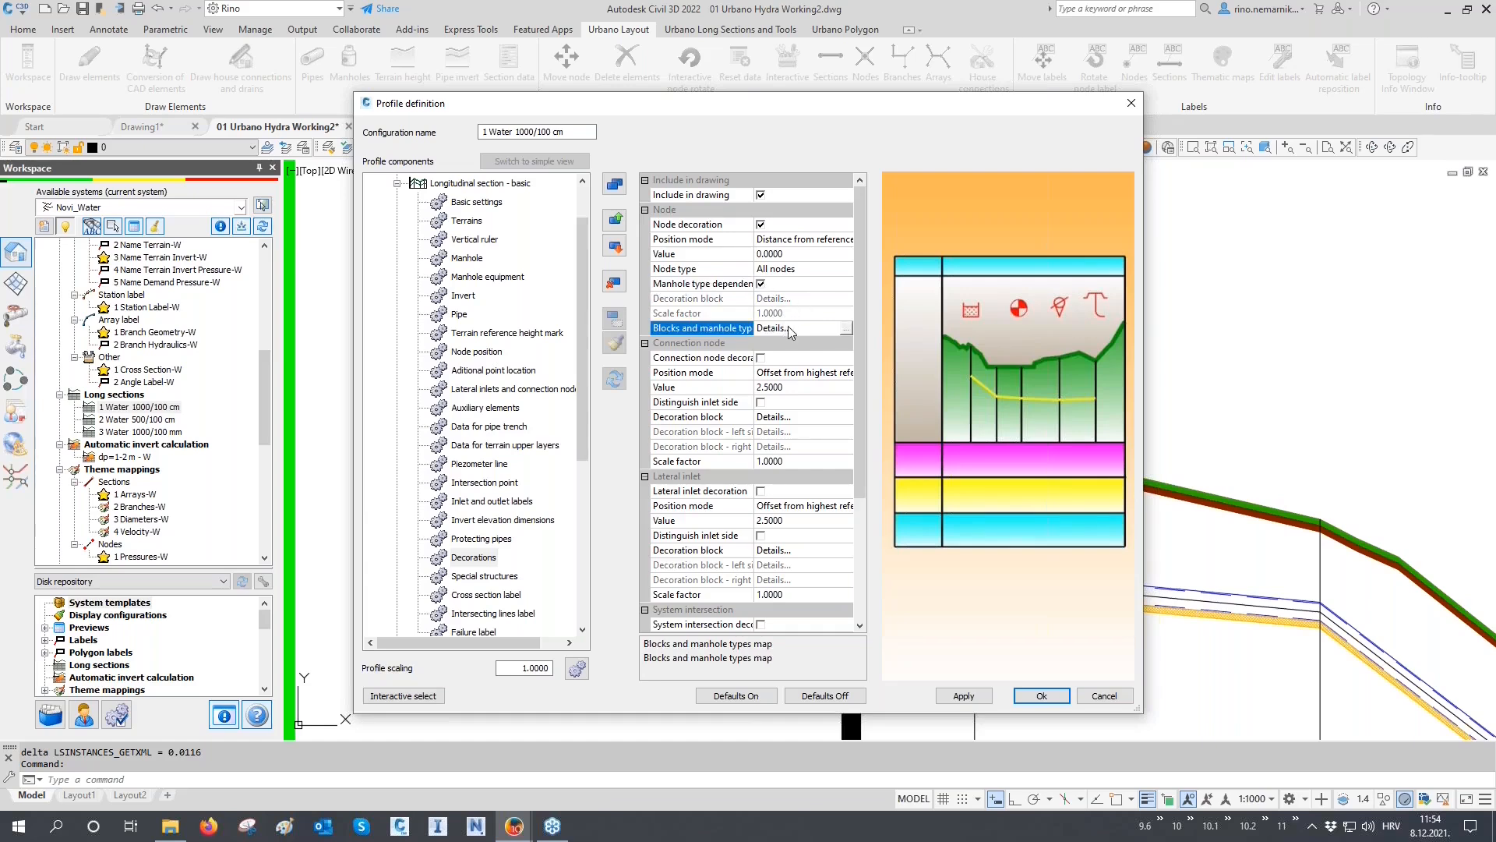
{"action": "left_click", "coordinate": [848, 329]}
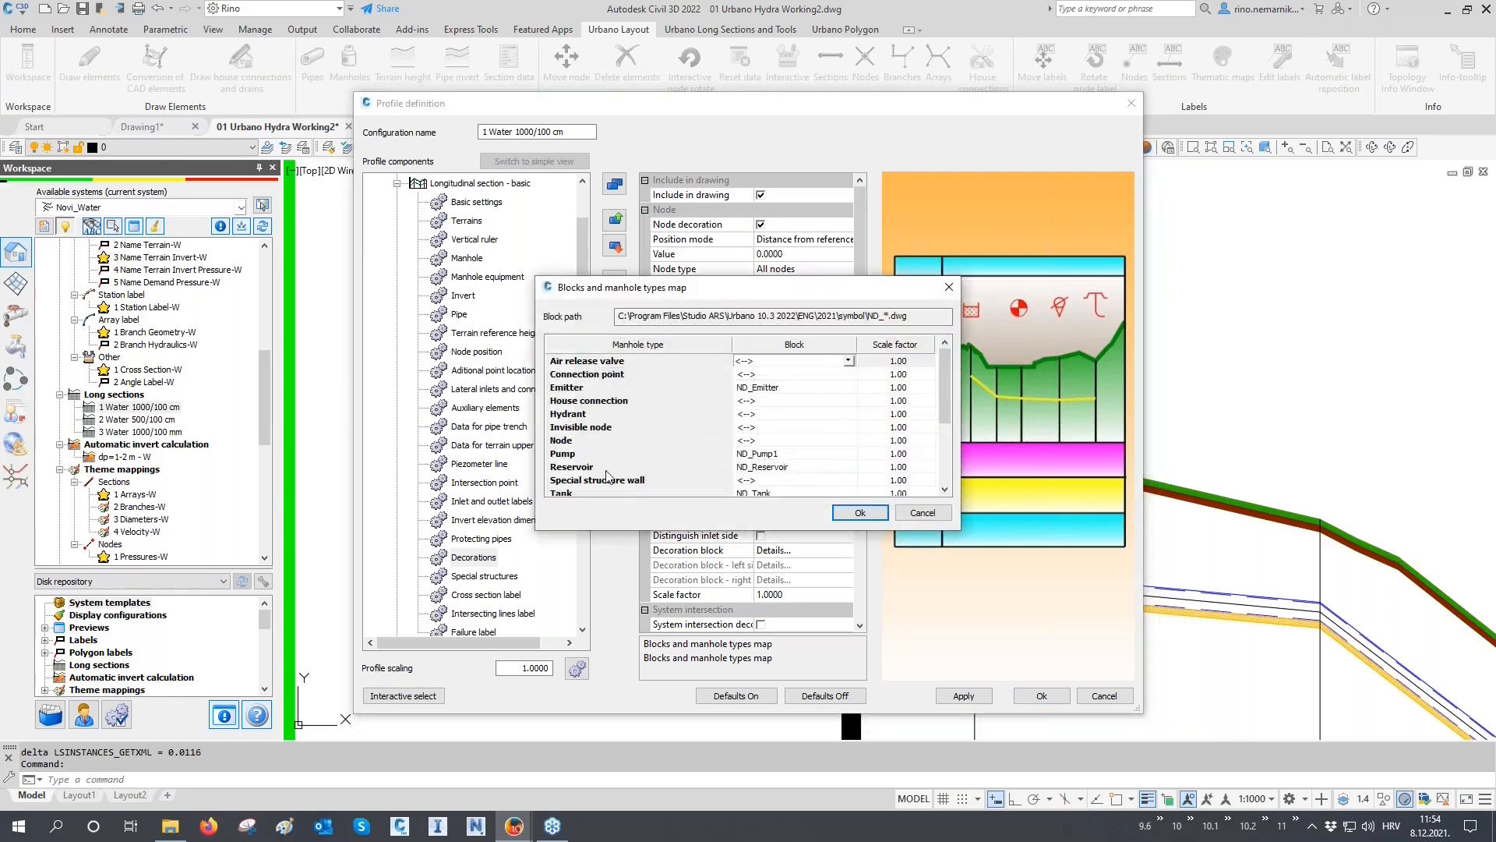
Review the blocks assigned to the manhole types, including Emitter, Pump, Reservoir, Tank and the valves
{"action": "left_click", "coordinate": [592, 389]}
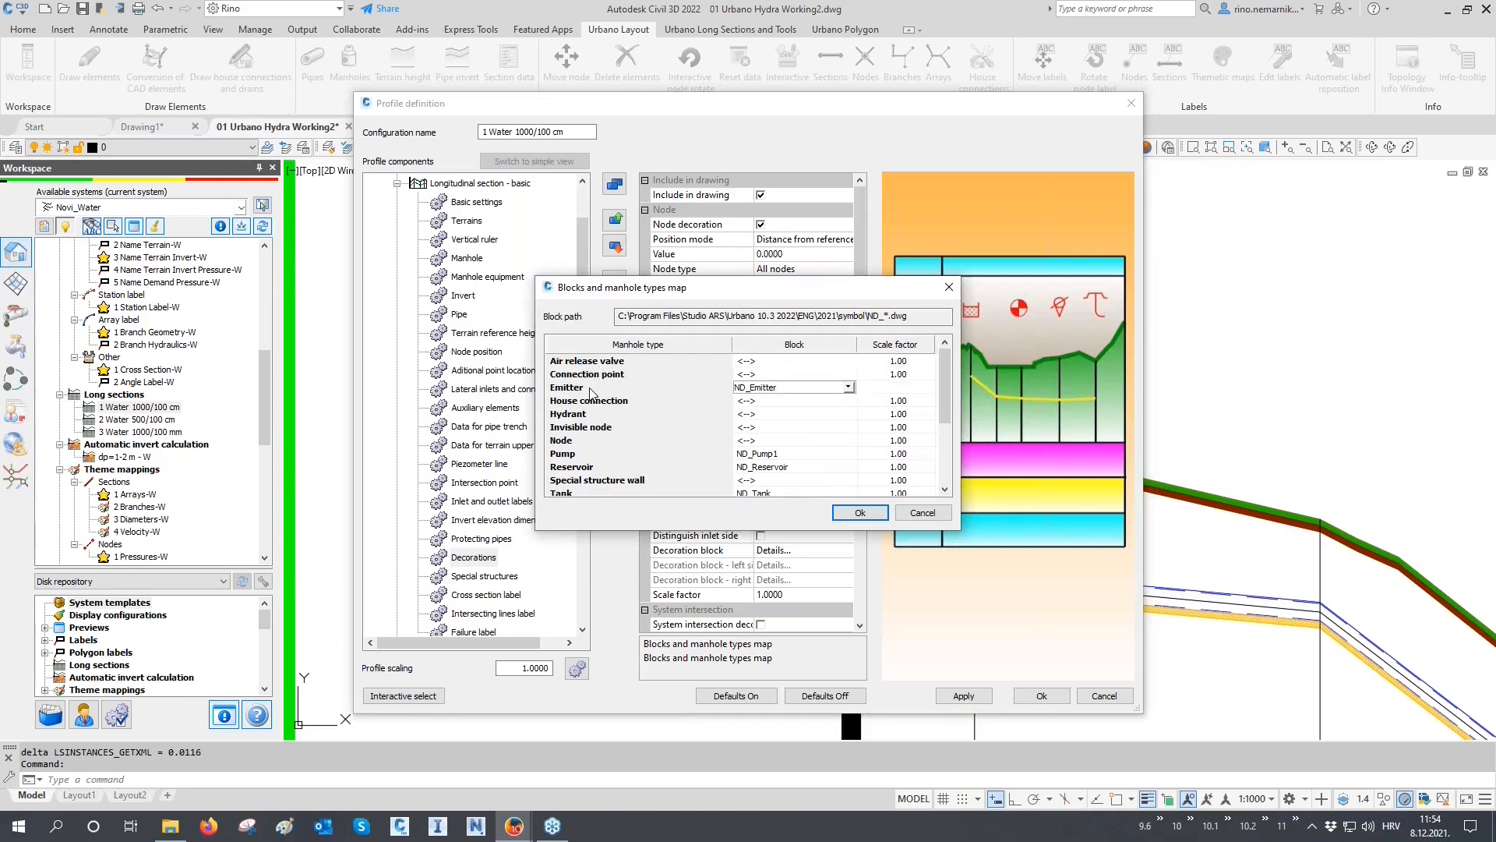
{"action": "left_click", "coordinate": [584, 453]}
{"action": "left_click", "coordinate": [582, 465]}
{"action": "scroll", "coordinate": [596, 436], "scroll_direction": "down", "scroll_amount": 1}
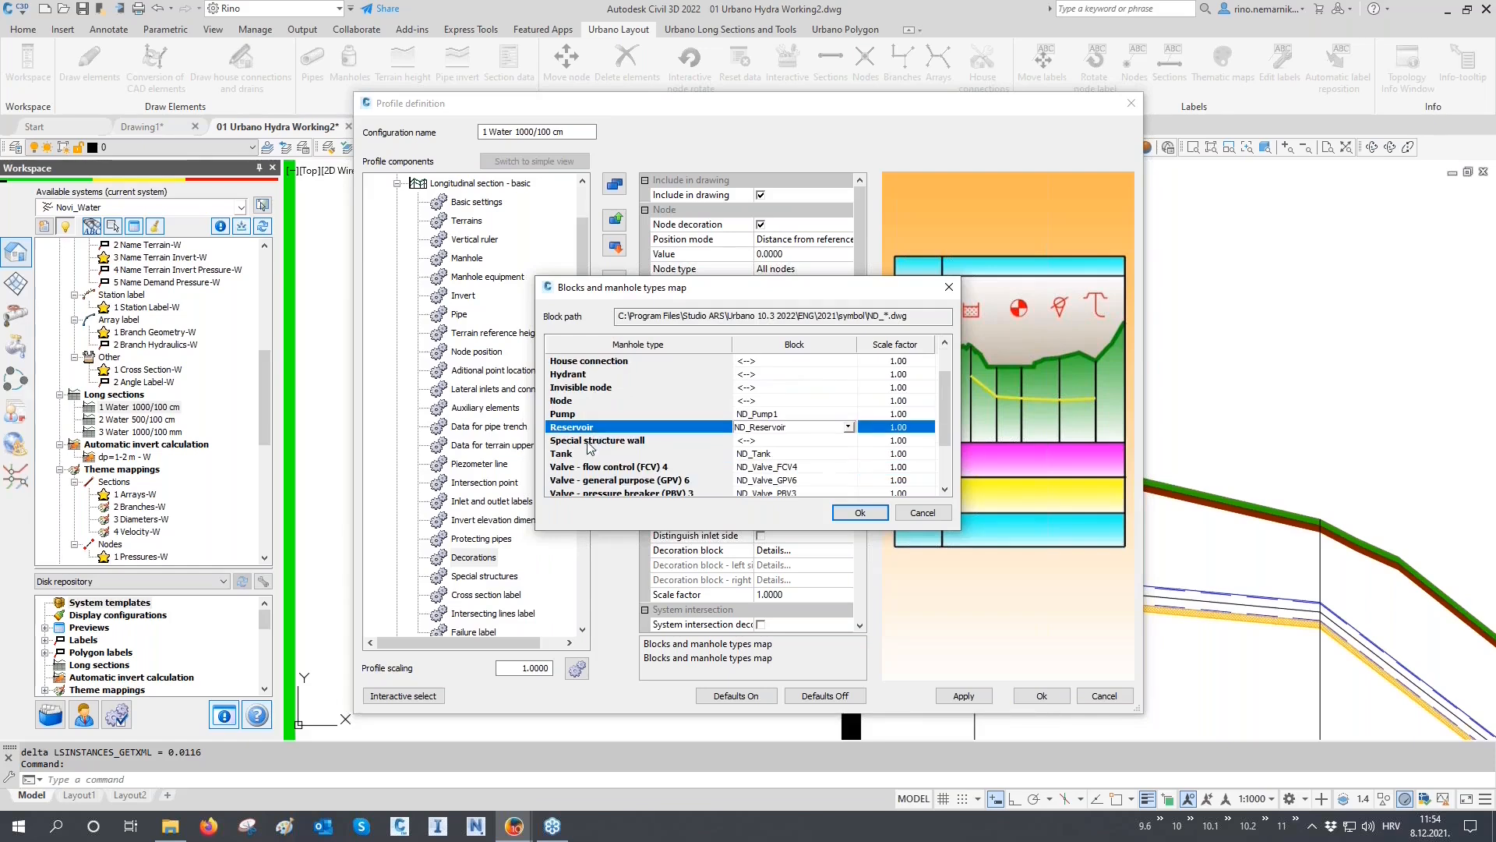
{"action": "left_click", "coordinate": [584, 455]}
{"action": "scroll", "coordinate": [584, 459], "scroll_direction": "down", "scroll_amount": 1}
{"action": "scroll", "coordinate": [584, 460], "scroll_direction": "down", "scroll_amount": 1}
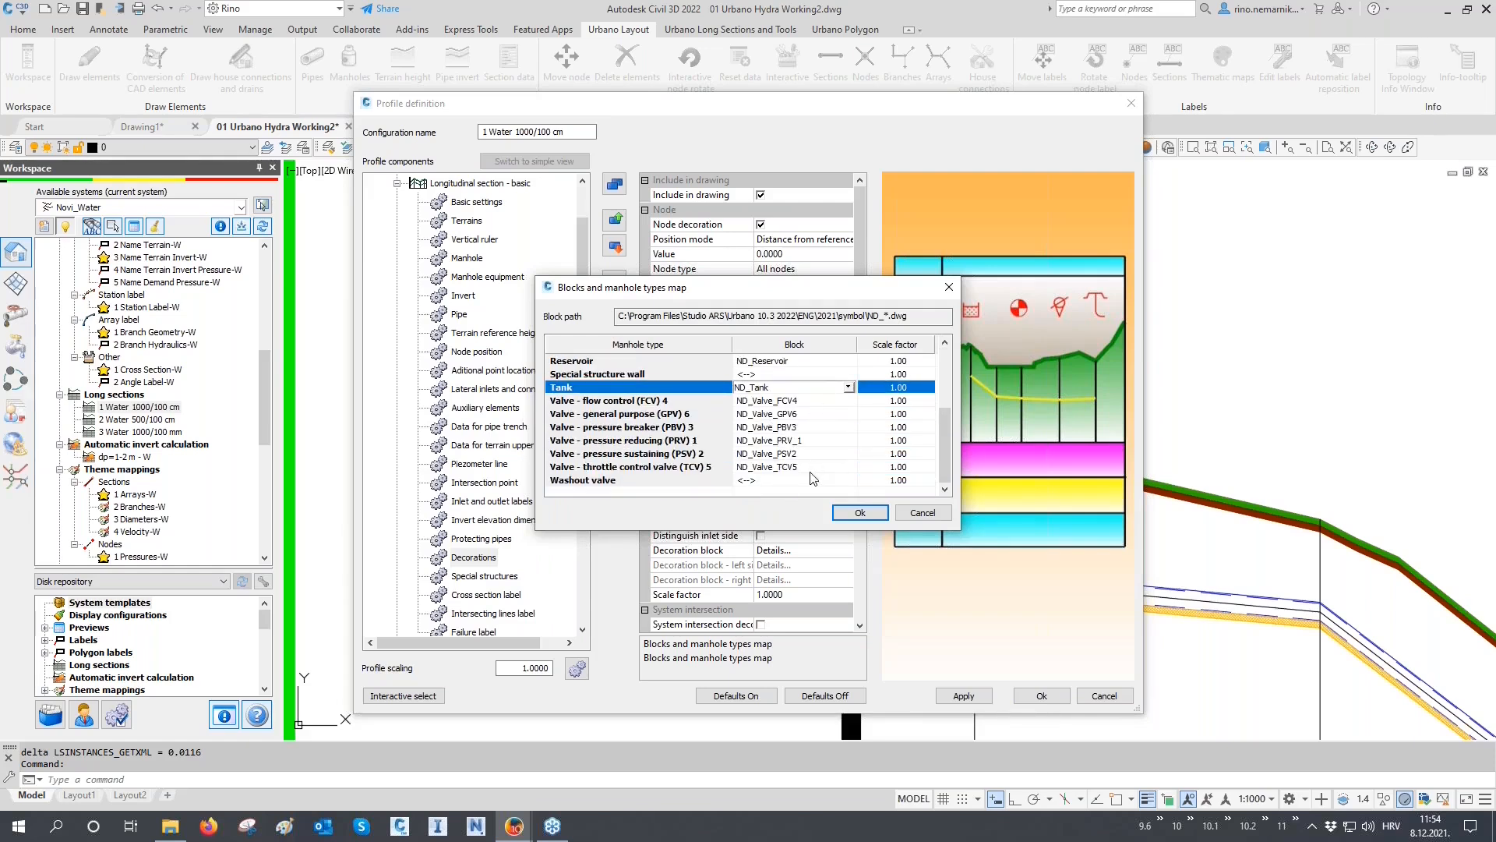
{"action": "scroll", "coordinate": [813, 475], "scroll_direction": "up", "scroll_amount": 3}
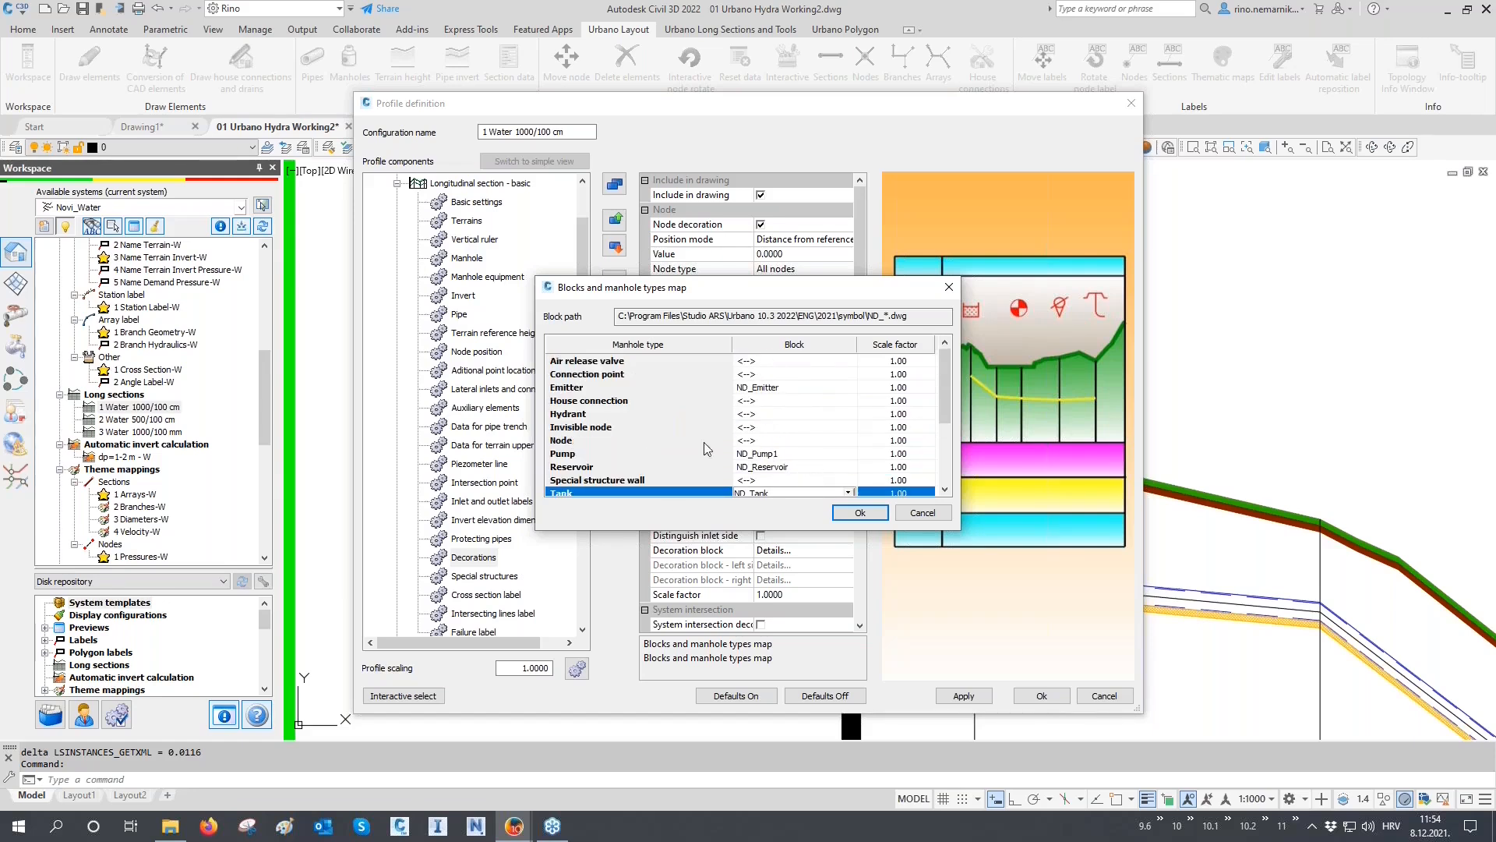
Set the Tank block's scale factor to 2 and accept the block map and the profile definition
{"action": "scroll", "coordinate": [670, 465], "scroll_direction": "down", "scroll_amount": 1}
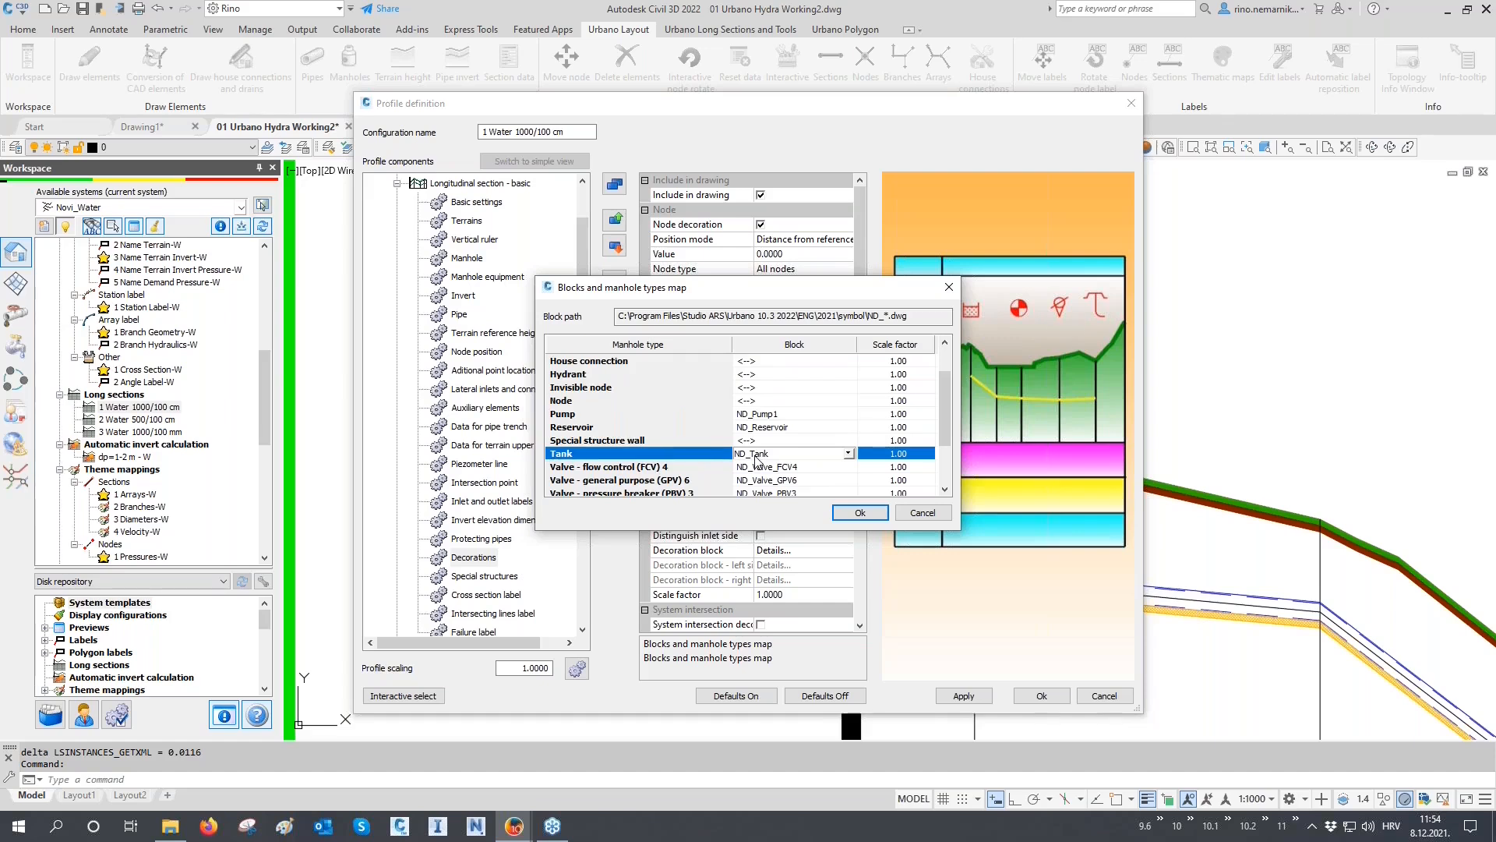
{"action": "left_click", "coordinate": [910, 454]}
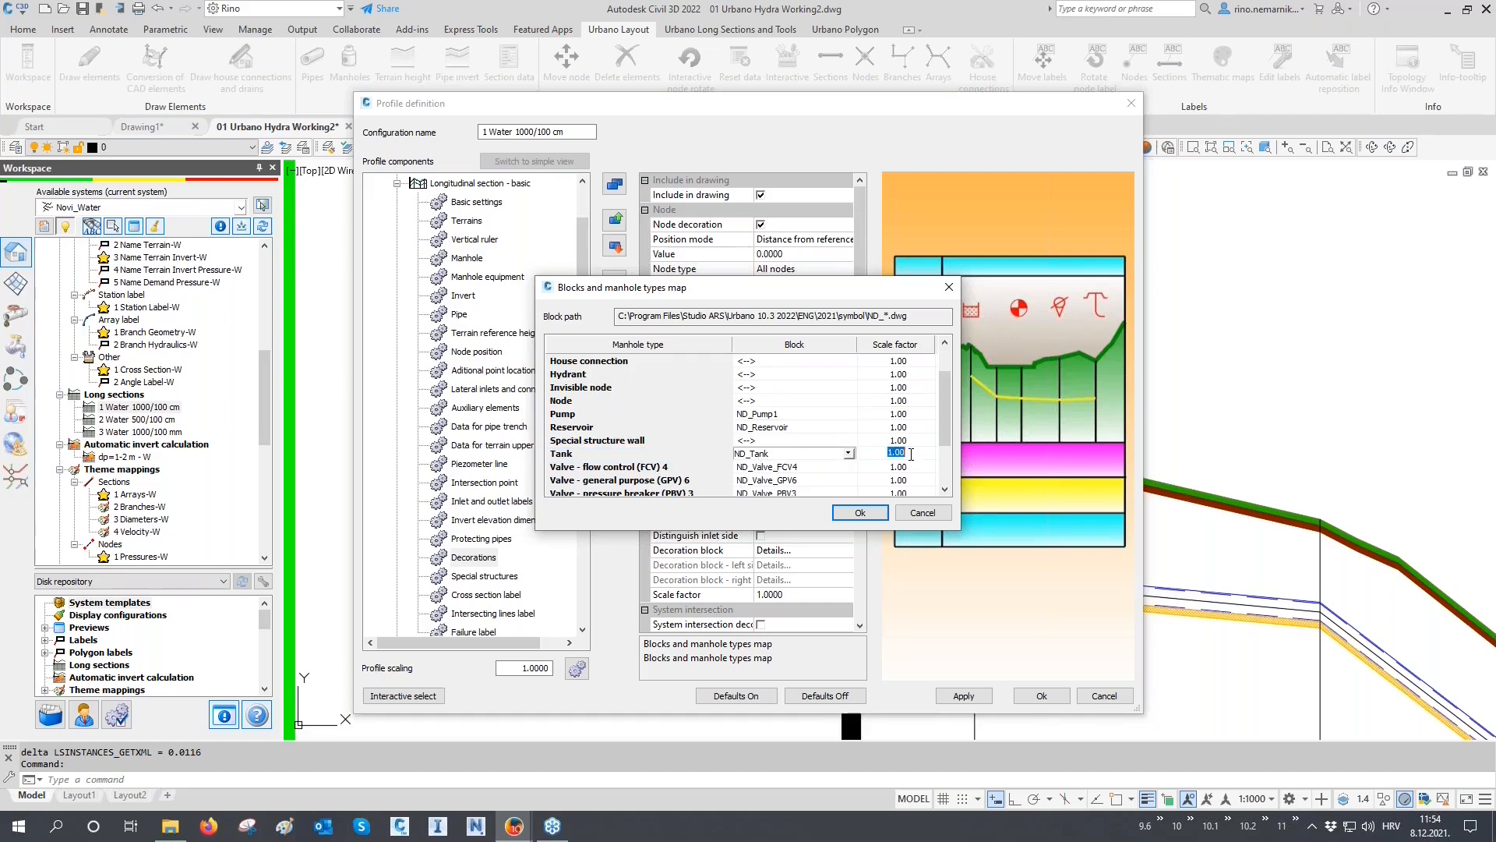
{"action": "type", "text": "2"}
{"action": "left_click", "coordinate": [904, 453]}
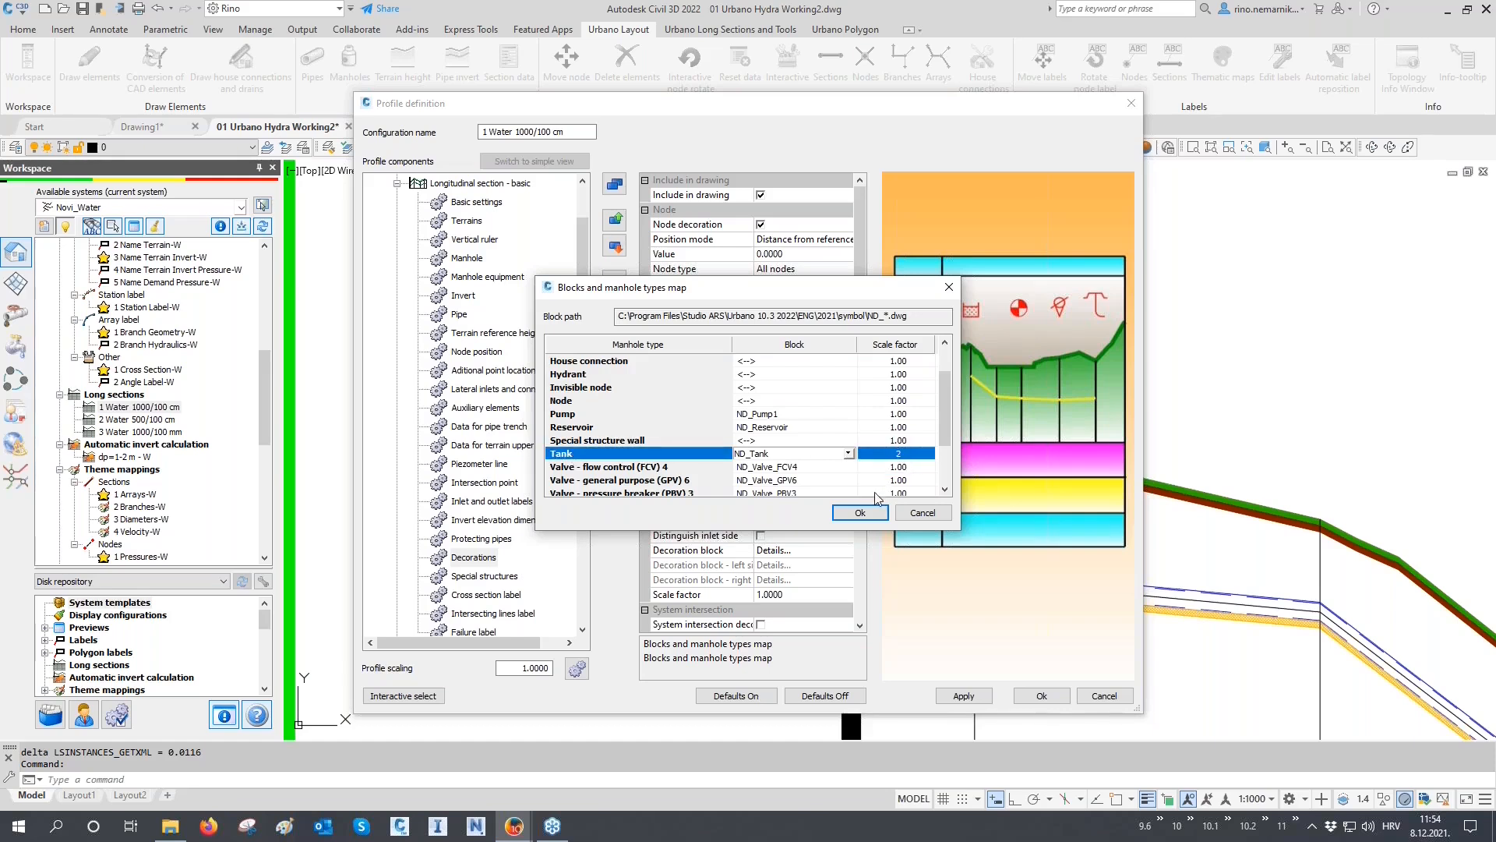
{"action": "left_click", "coordinate": [865, 511]}
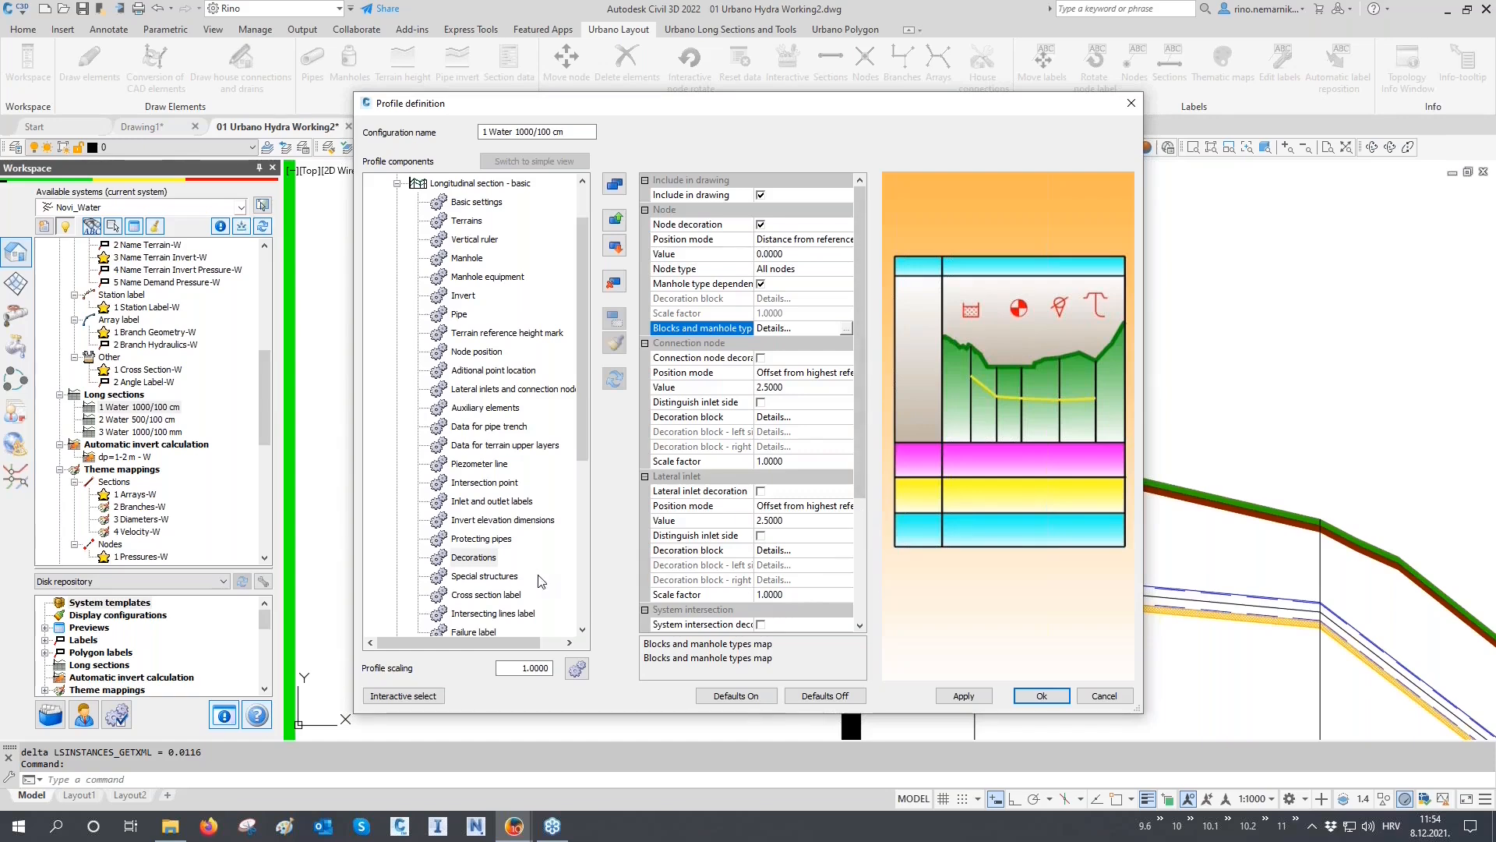
{"action": "left_click", "coordinate": [1043, 694]}
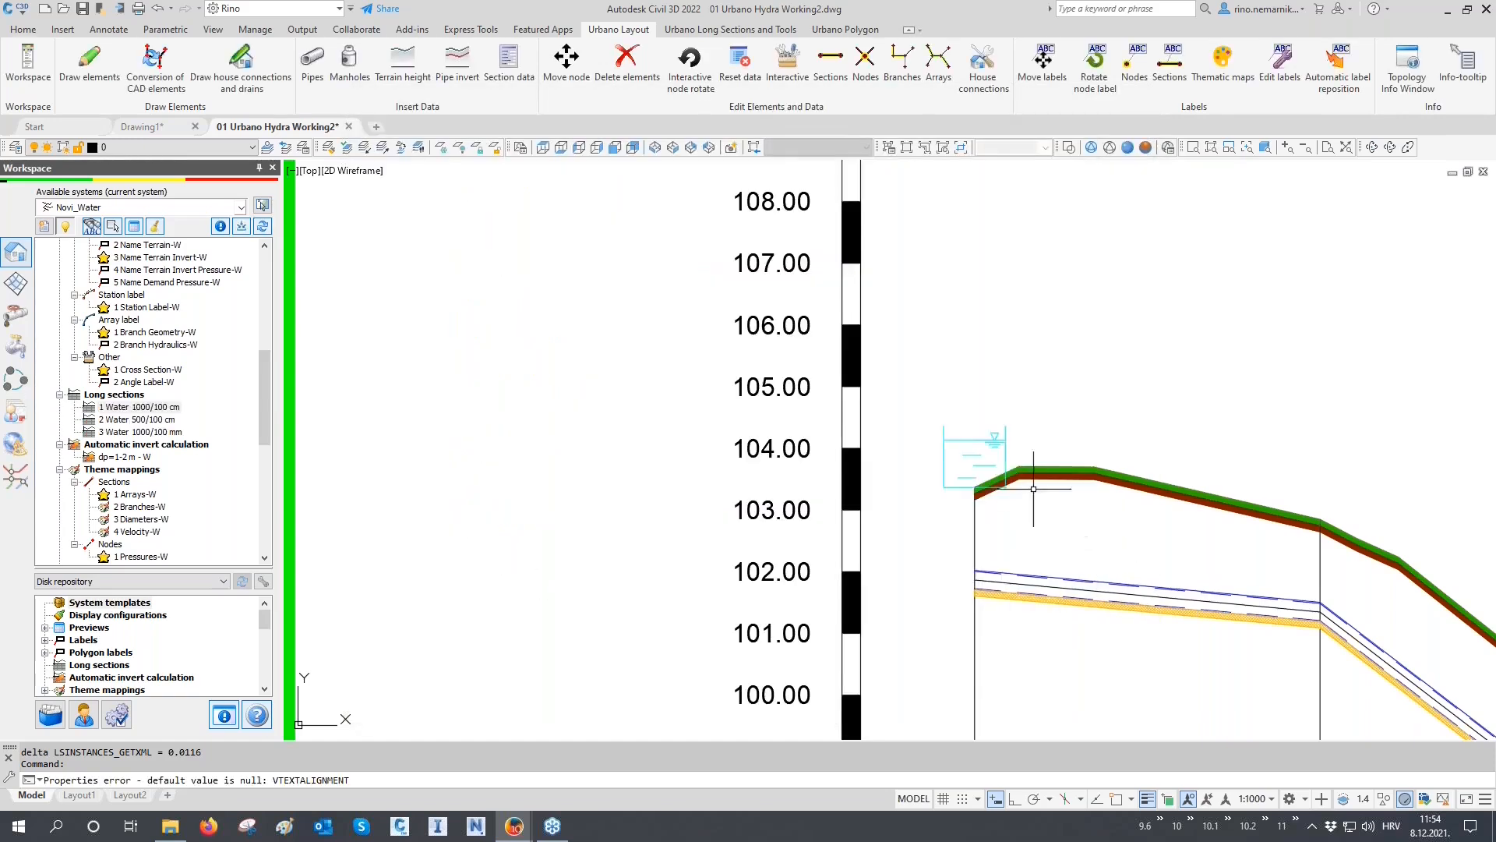
Inspect the tank symbol at the start of the longitudinal section by selecting it, then clear the selection
{"action": "scroll", "coordinate": [1048, 444], "scroll_direction": "up", "scroll_amount": 2}
{"action": "left_click", "coordinate": [1047, 444]}
{"action": "left_click", "coordinate": [988, 462]}
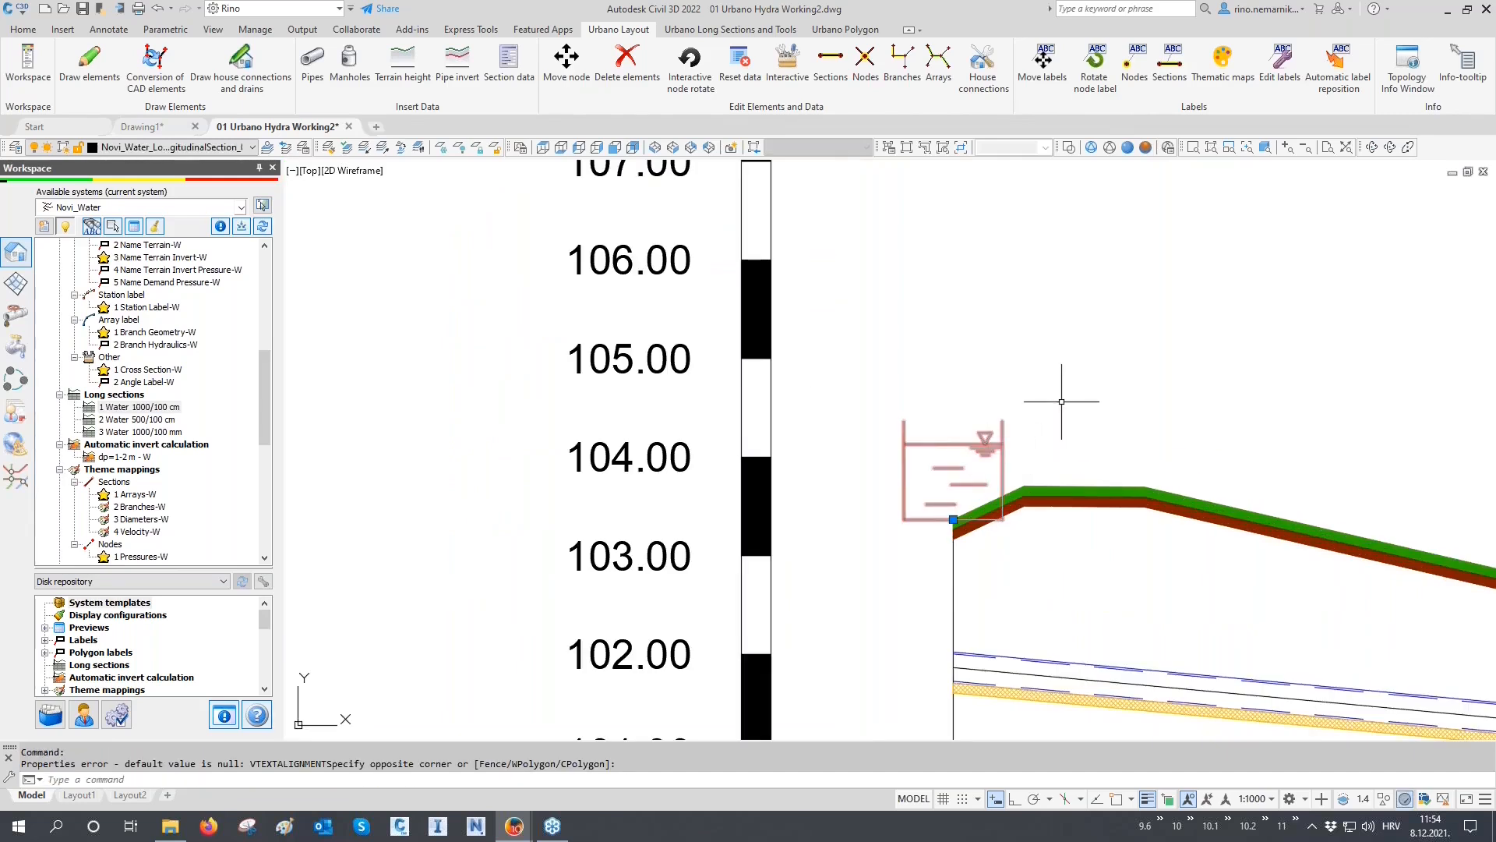
{"action": "key", "text": "Escape"}
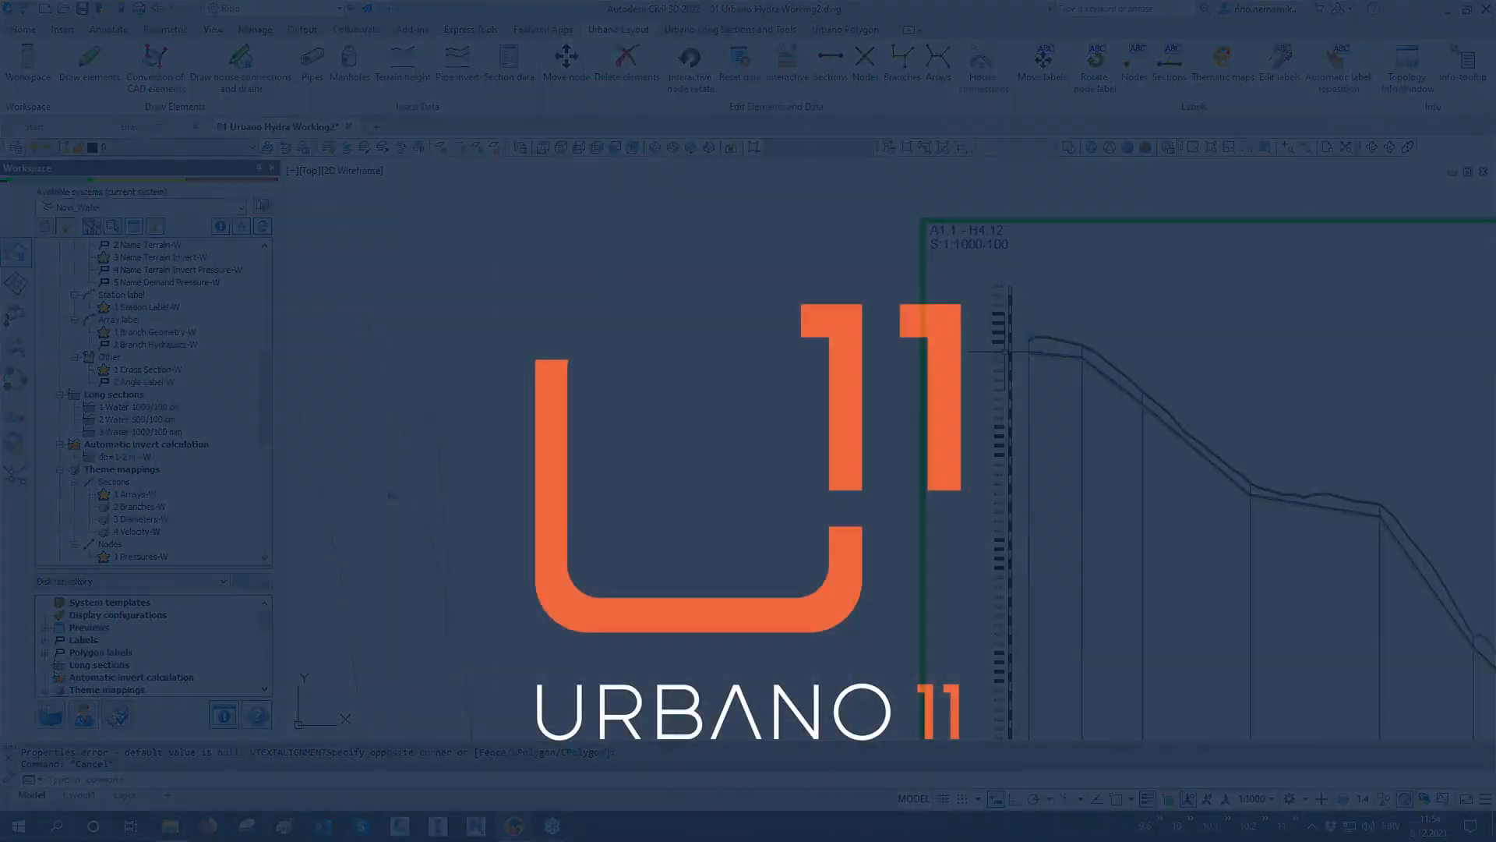